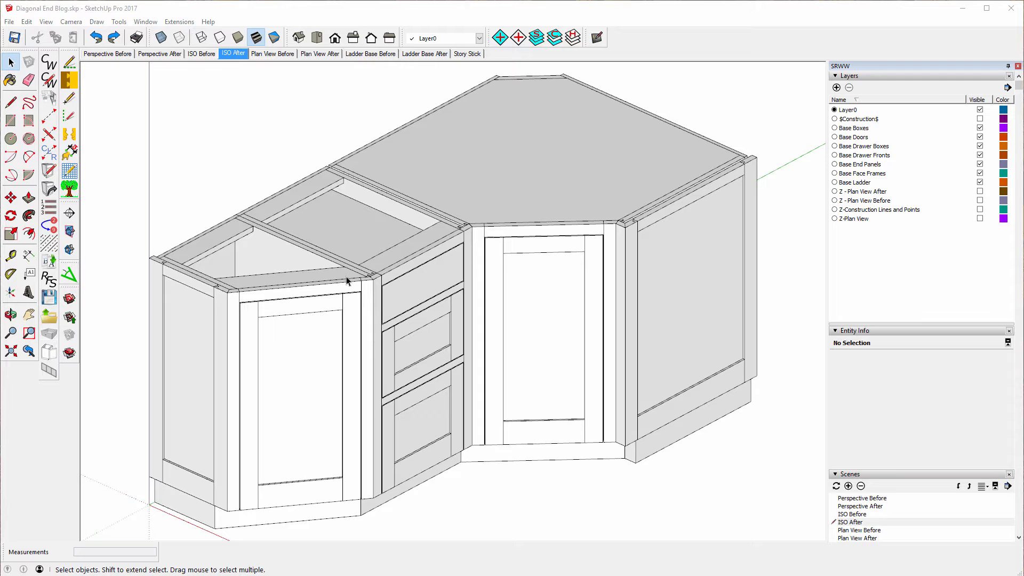
Step: Switch the model to the ISO Before scene
left_click(201, 54)
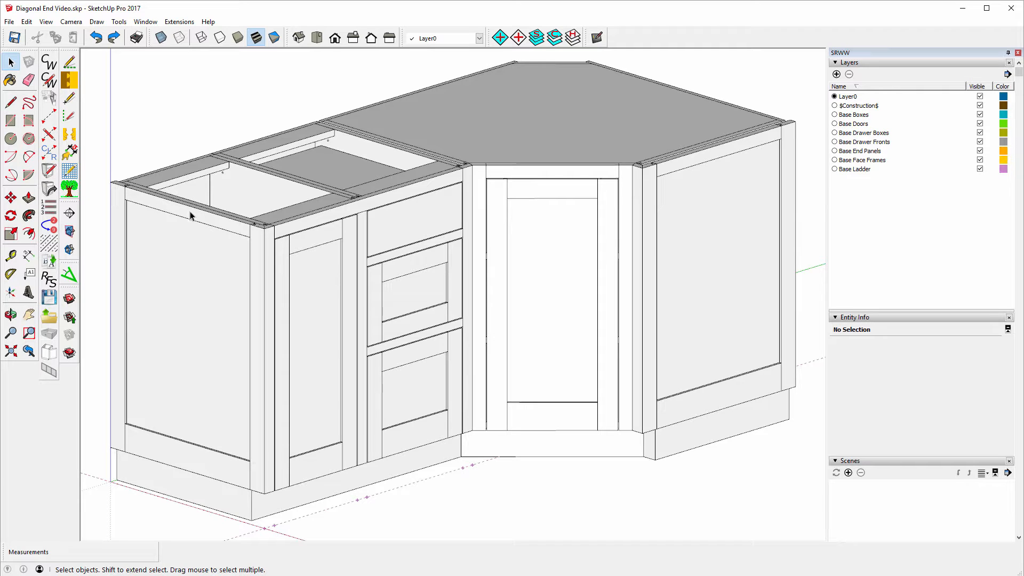
Step: Place a guide point 13" along the end panel's top outer edge, measured from its rear corner
left_click(11, 257)
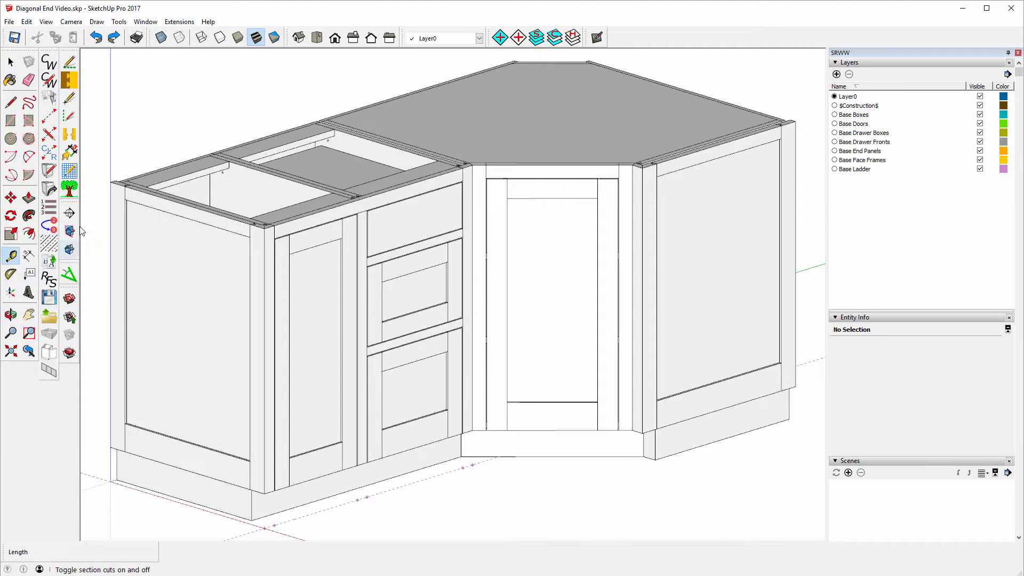
left_click(111, 182)
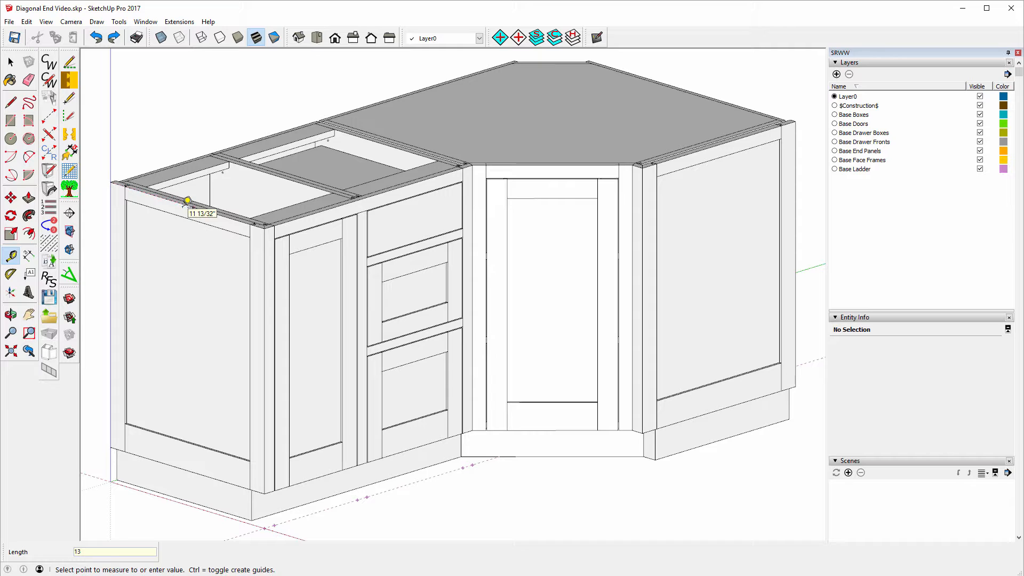
key("Return")
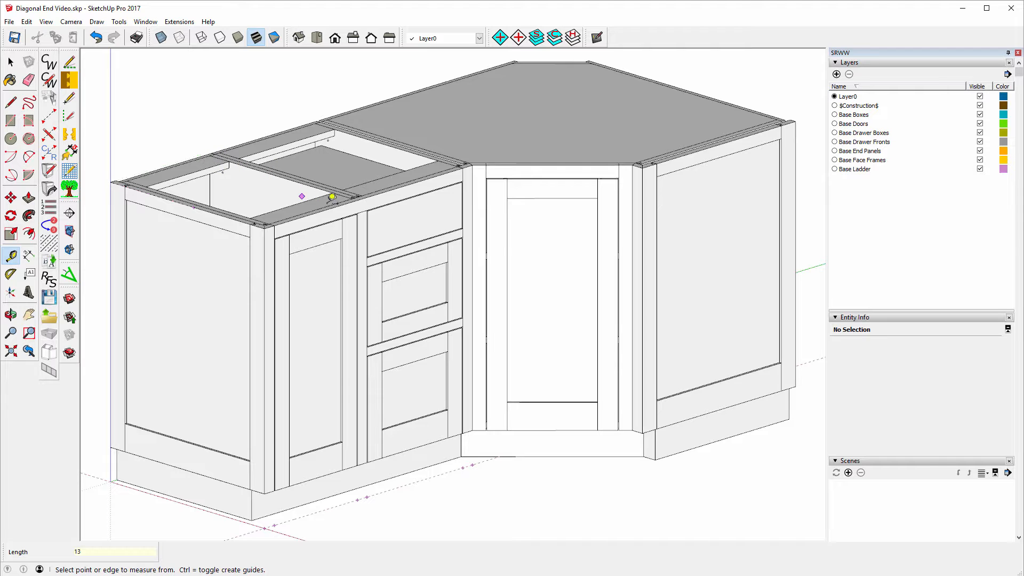
Step: Create a diagonal guide line from the face frame's top edge, directly above the mid stile's door-side edge, to the guide point on the end panel
scroll(361, 197, "up", 6)
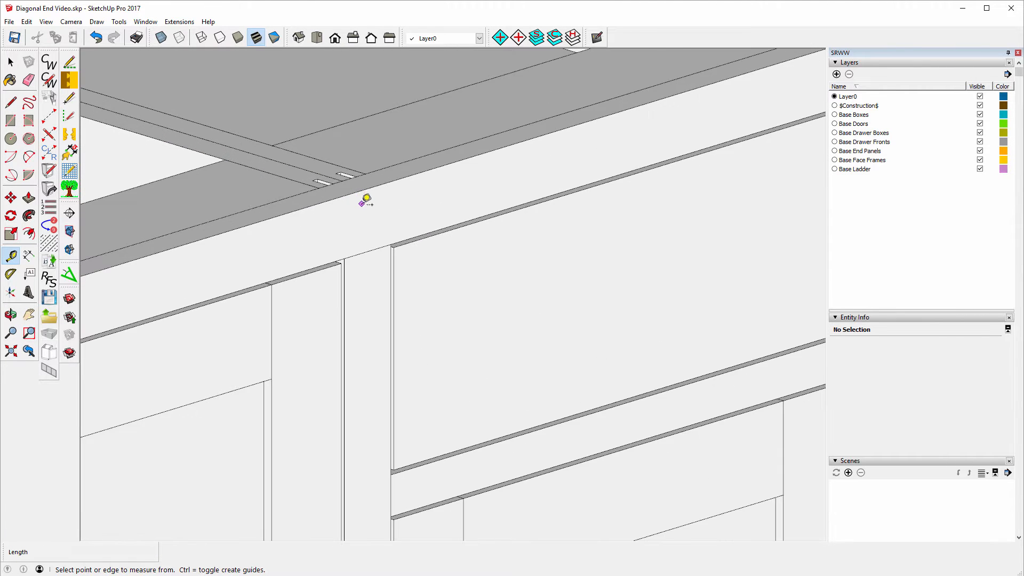
scroll(366, 200, "up", 2)
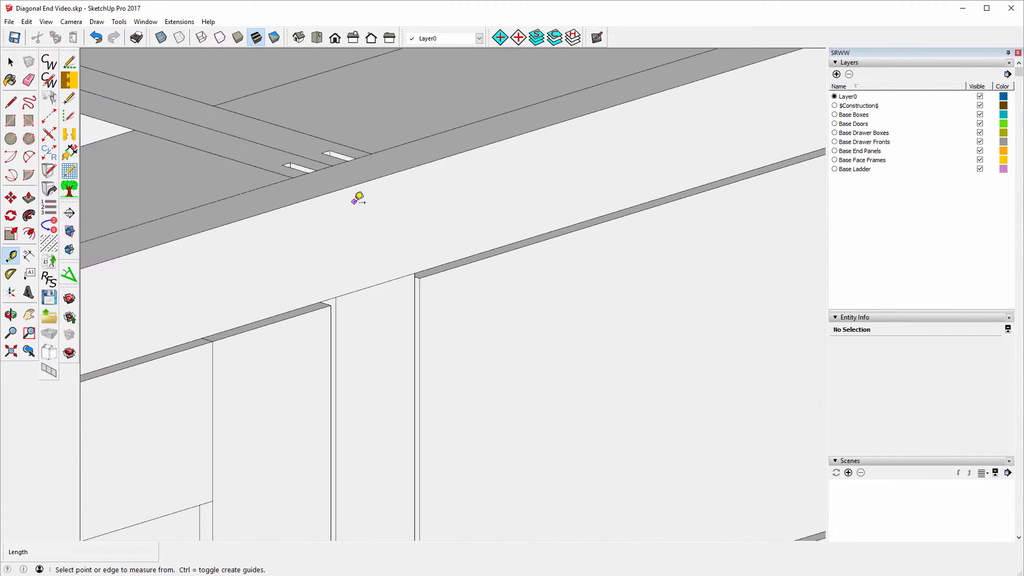
left_click(336, 297)
left_click(335, 191)
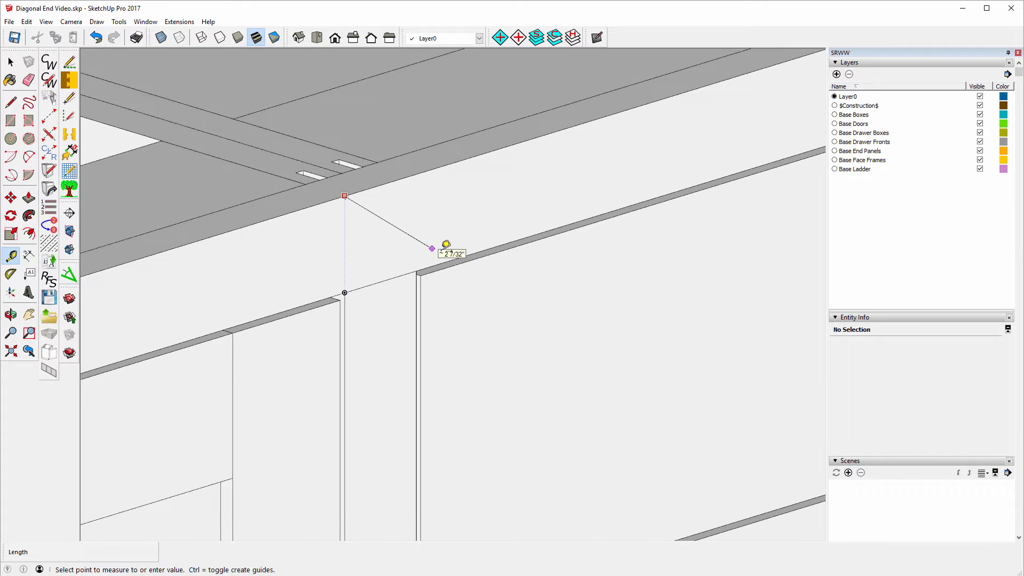
scroll(527, 261, "down", 5)
scroll(527, 261, "down", 3)
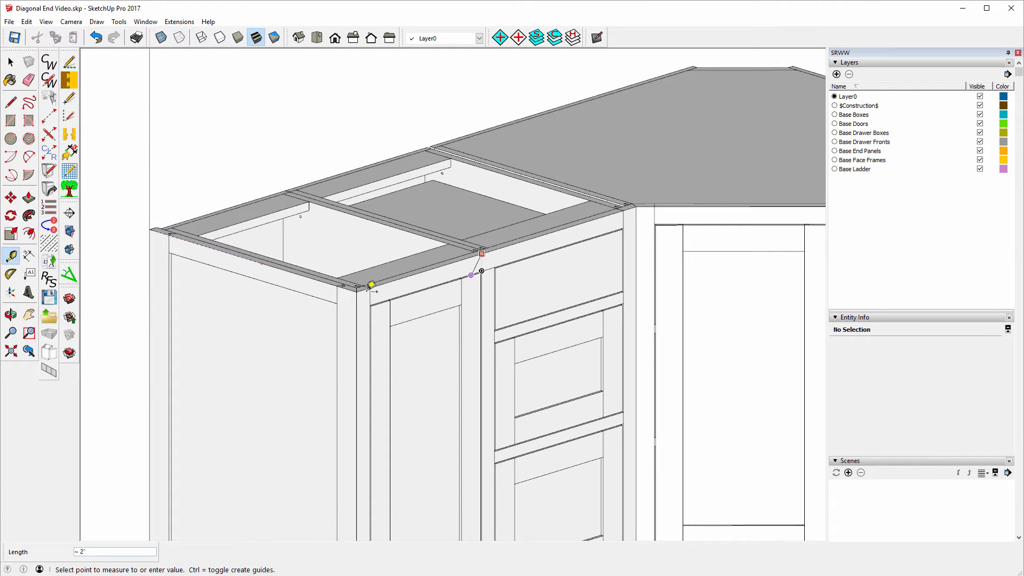
left_click(269, 258)
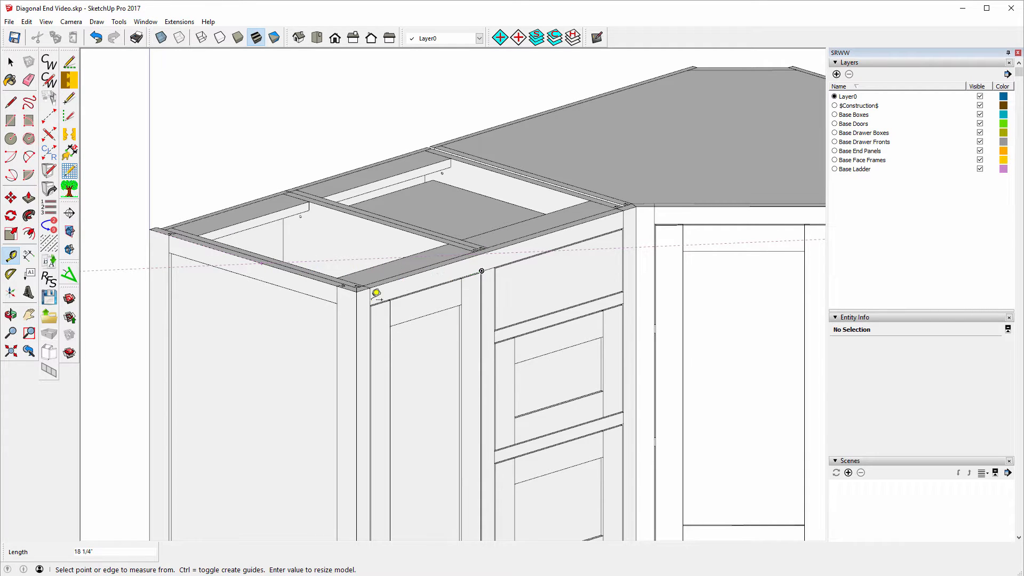
Step: Place a guide line along the end panel's top outer edge
scroll(167, 256, "up", 5)
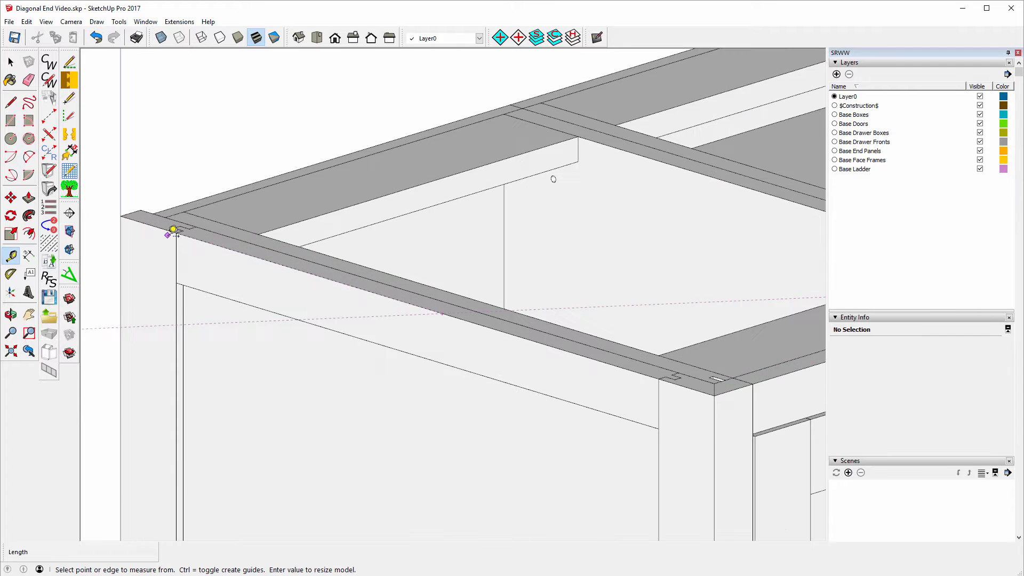
left_click(271, 259)
key("Escape")
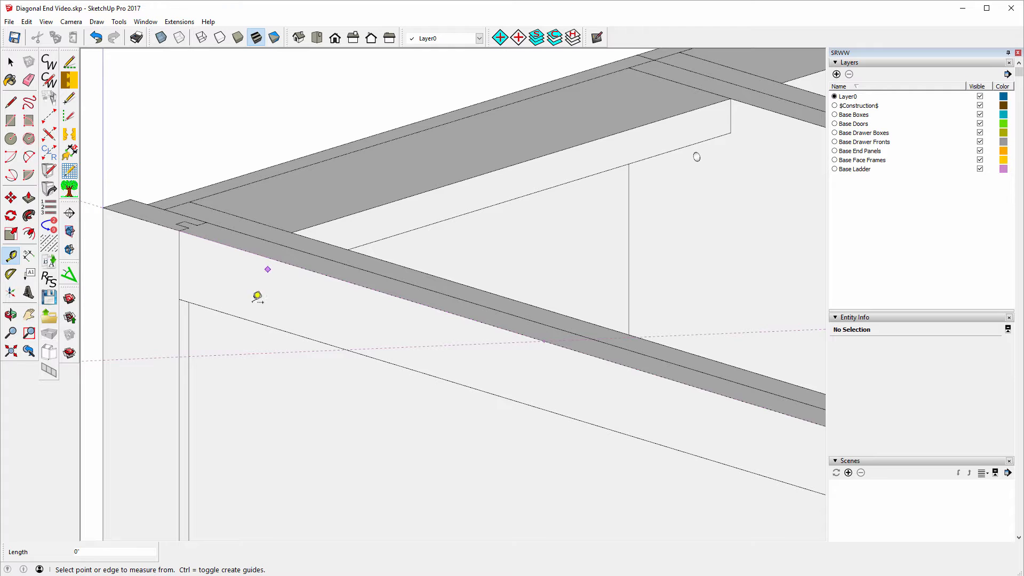
Step: Place three guide lines along the top edges of the adjoining box sides between the end cabinet and the drawer cabinet
scroll(270, 325, "down", 5)
scroll(271, 328, "down", 1)
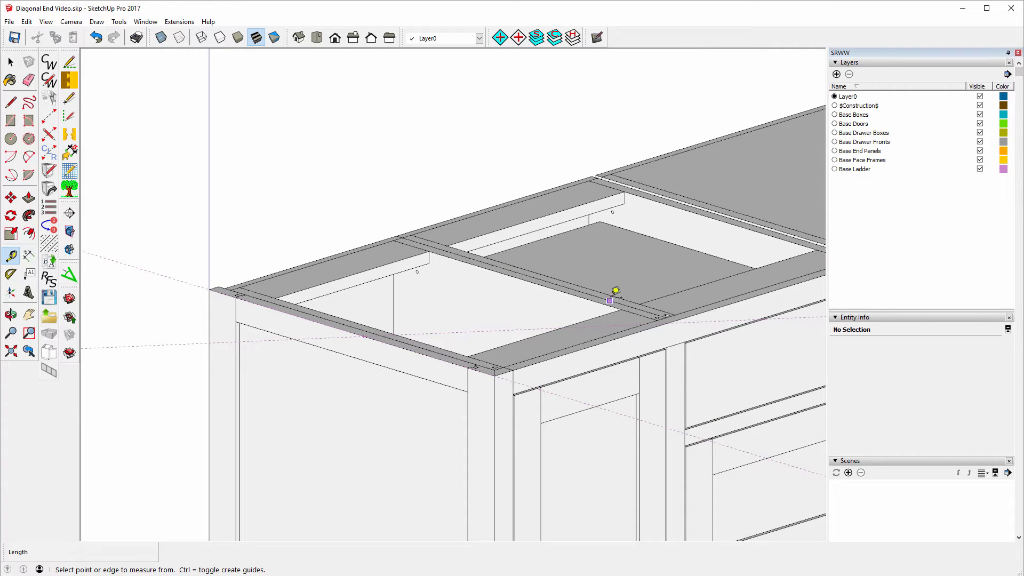
scroll(624, 298, "up", 4)
scroll(622, 303, "up", 1)
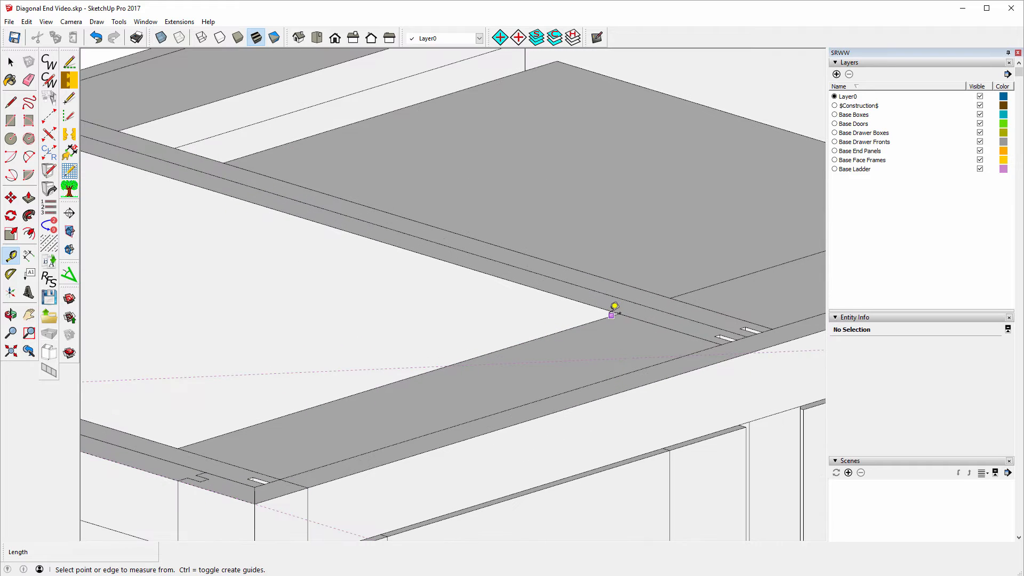
left_click(579, 295)
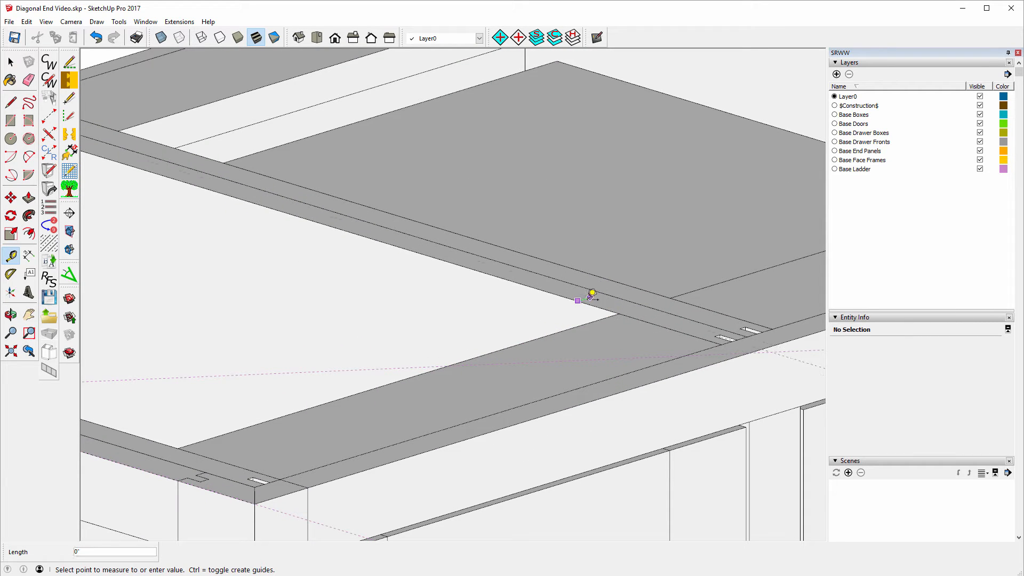
key("Escape")
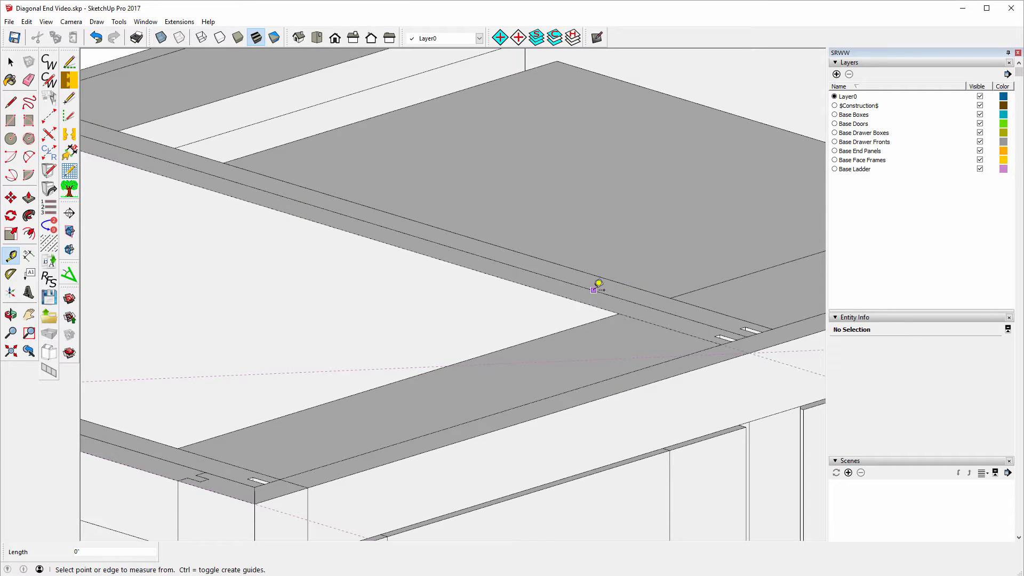
left_click(594, 286)
key("Escape")
left_click(614, 278)
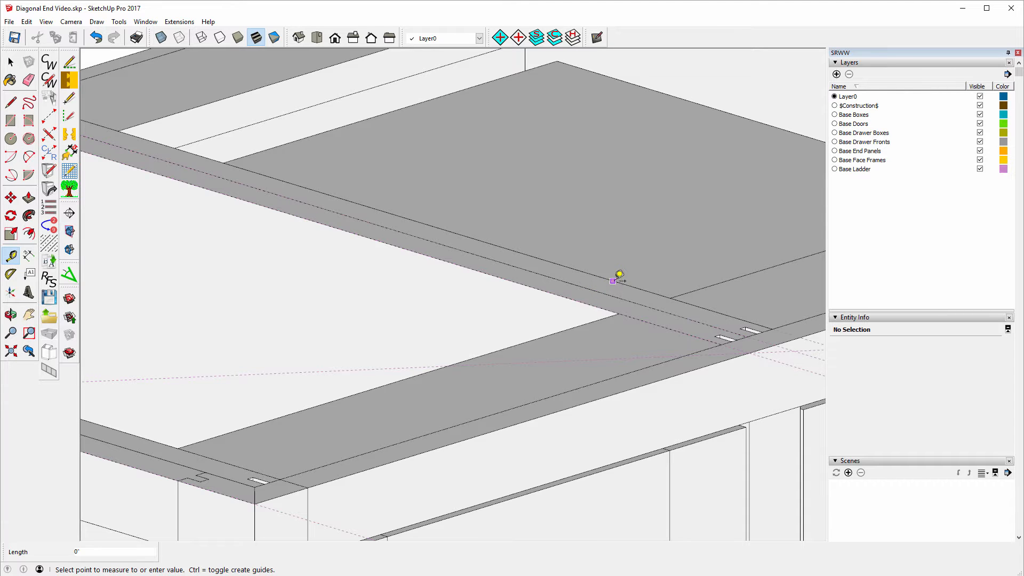
key("Escape")
Step: Place a guide line through the end panel's rear top corner, running parallel to the cabinet backs
scroll(578, 313, "down", 5)
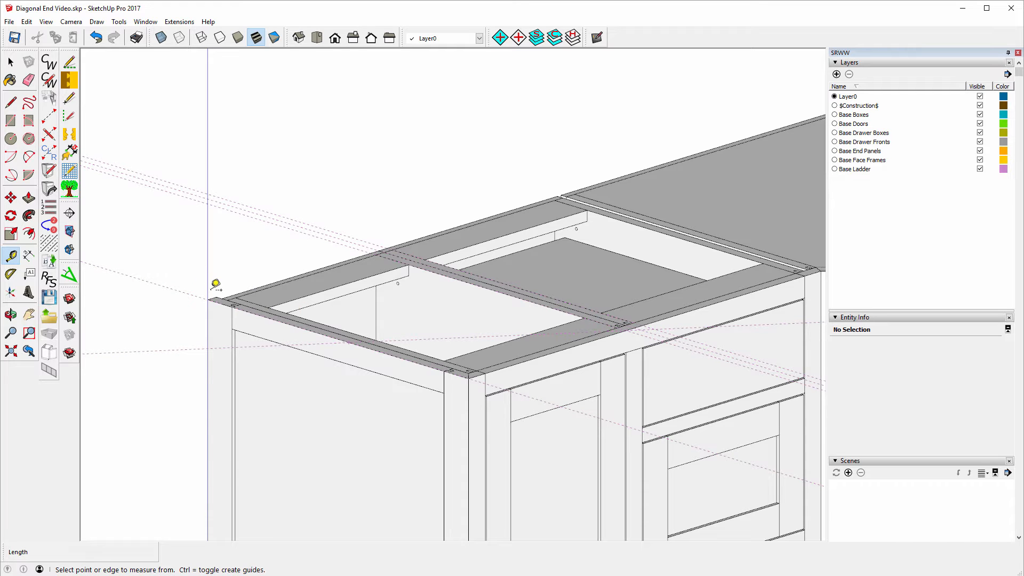
scroll(215, 283, "up", 3)
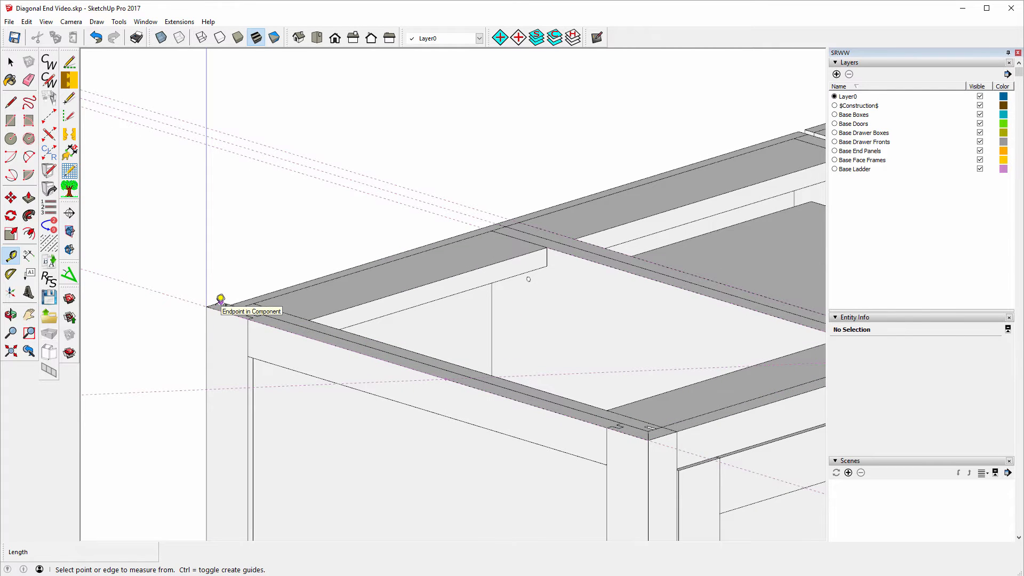
scroll(220, 298, "up", 2)
left_click(215, 296)
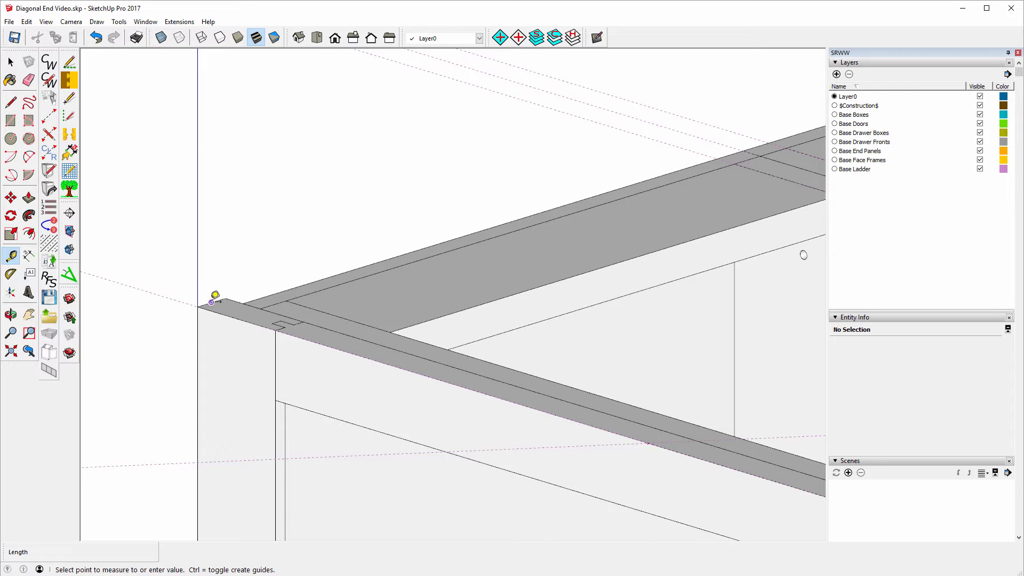
left_click(216, 301)
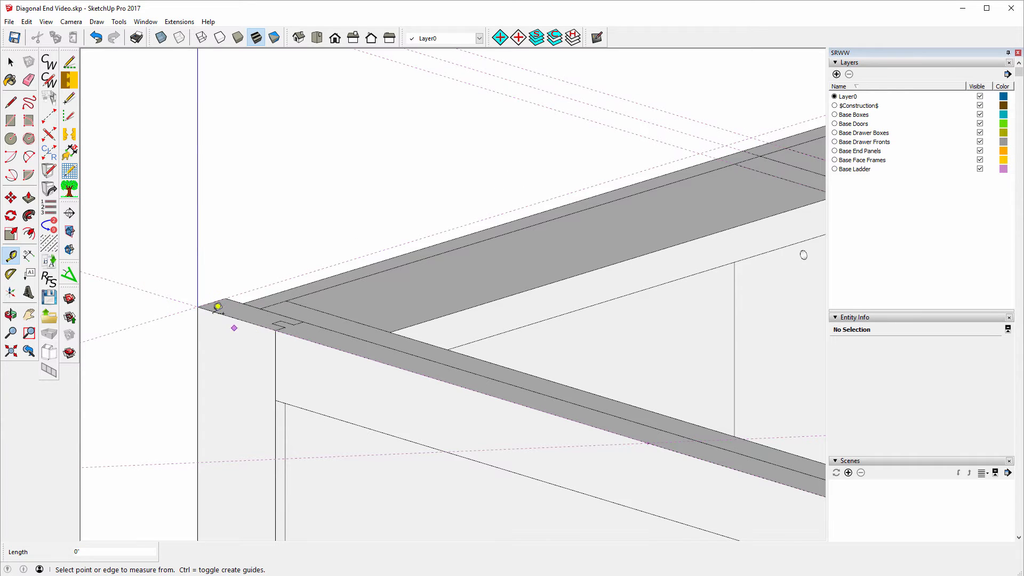
Step: Hide all layers except Layer0 and offset new guide lines 13/16" inward from the end panel guide and the diagonal guide
scroll(218, 307, "down", 3)
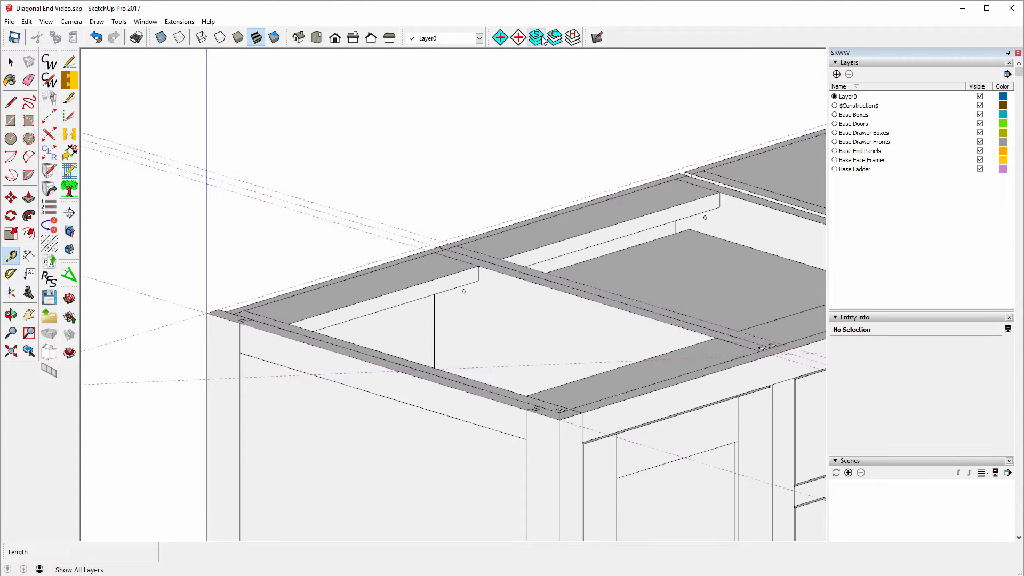
left_click(573, 38)
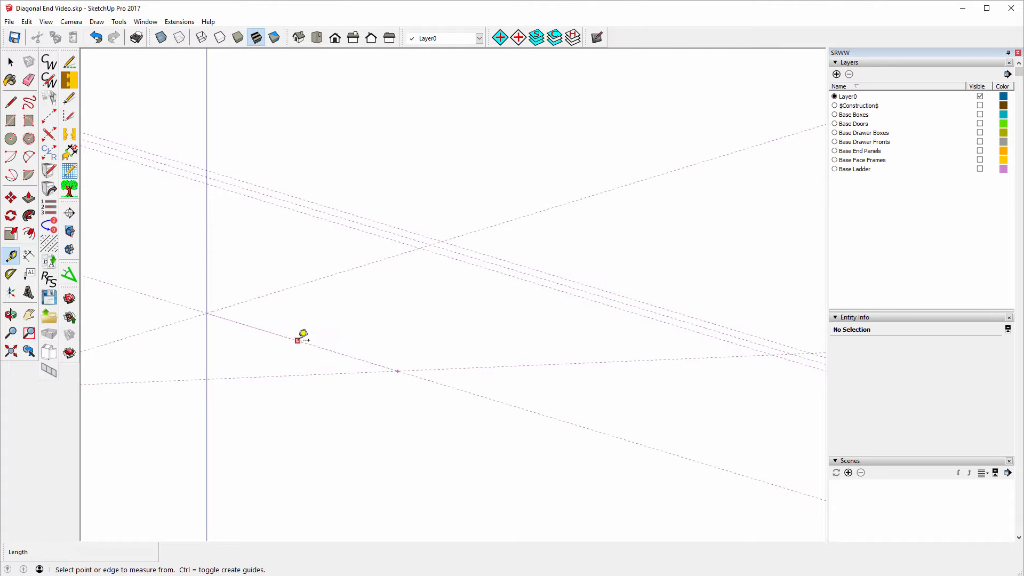
left_click(297, 340)
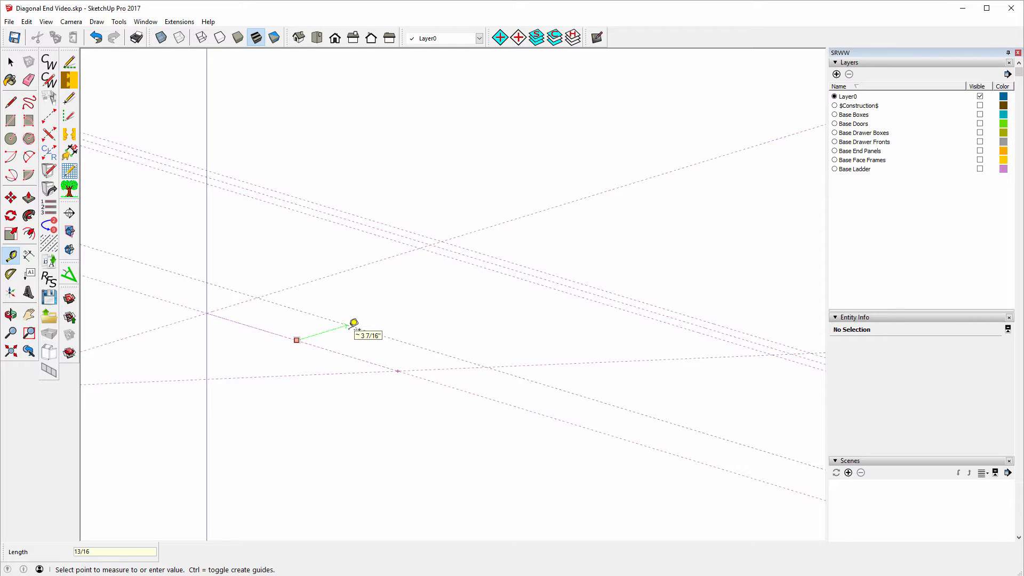
key("Return")
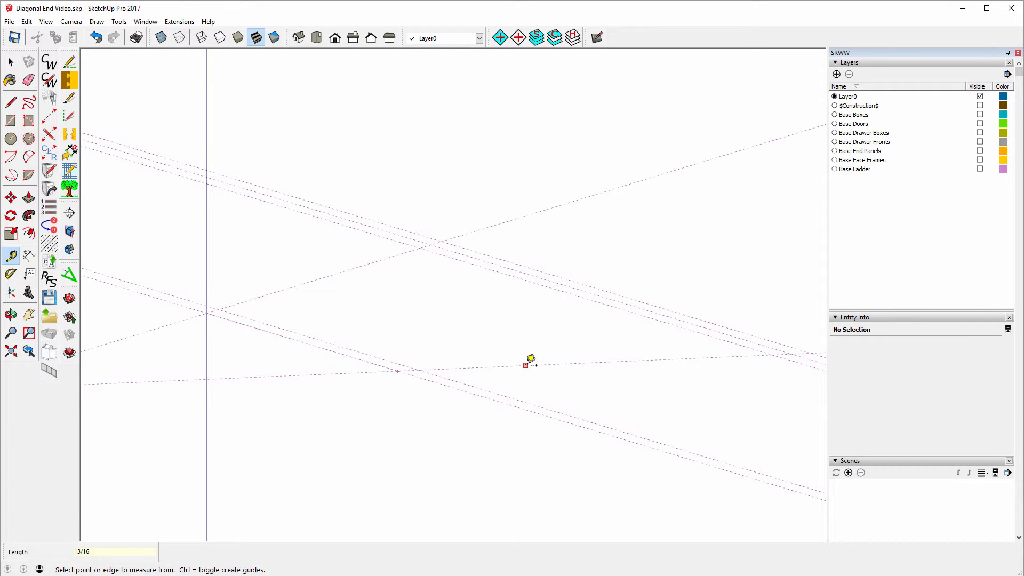
left_click(526, 365)
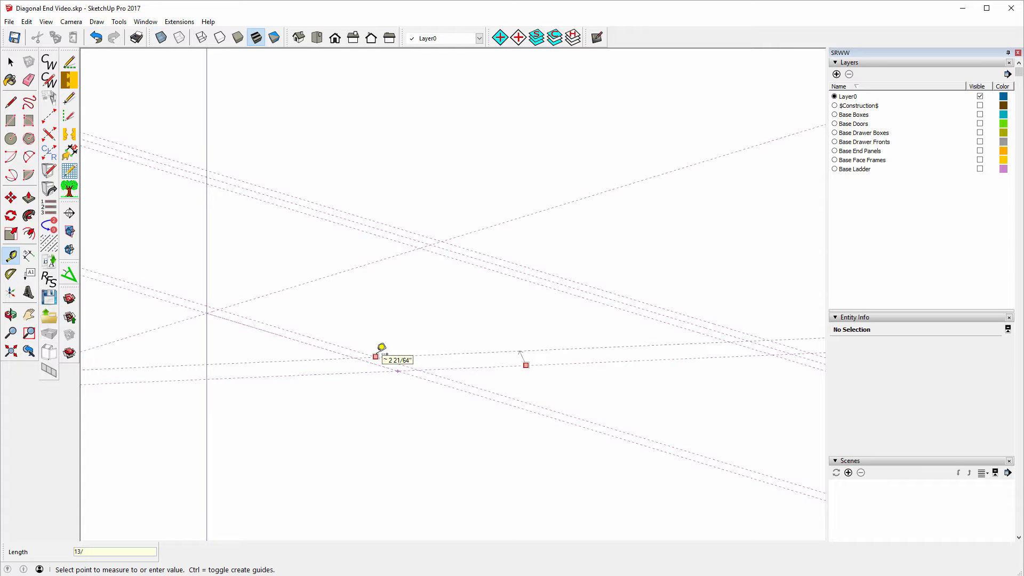
left_click(382, 348)
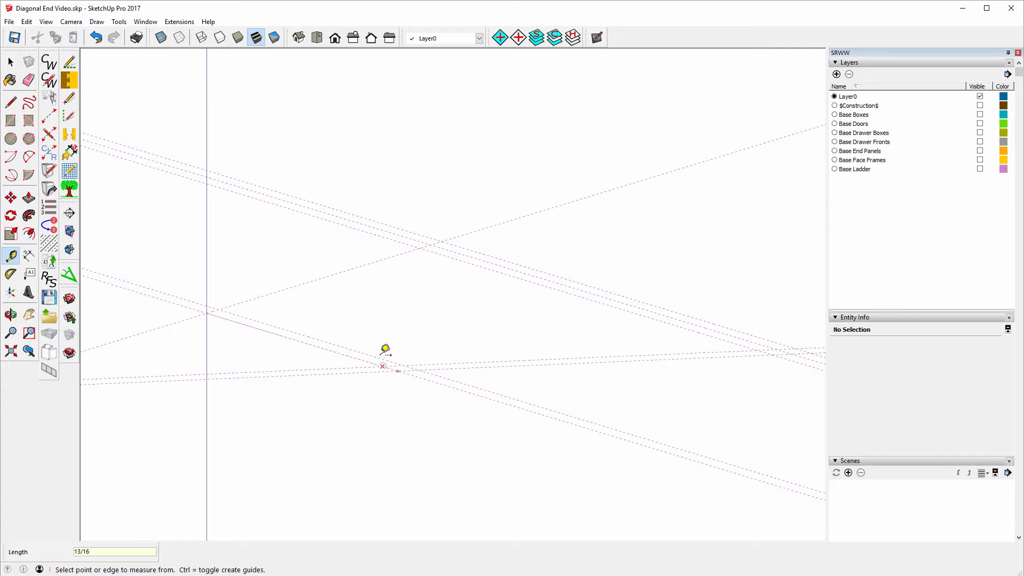
Step: Add a guide line .75" inward from the end panel's 13/16" offset guide and another 3" inward from the diagonal's offset guide
left_click(309, 329)
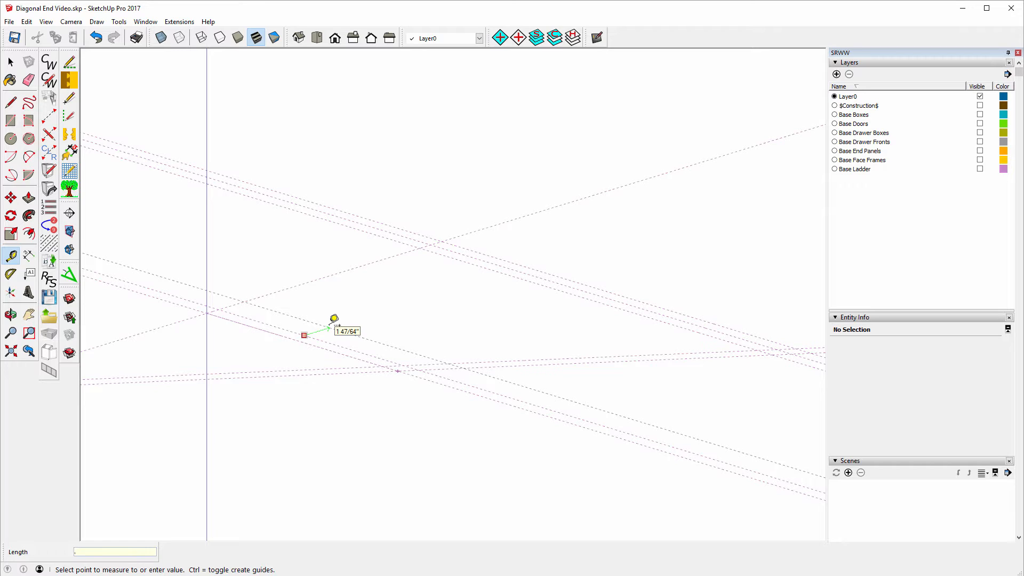
key("Return")
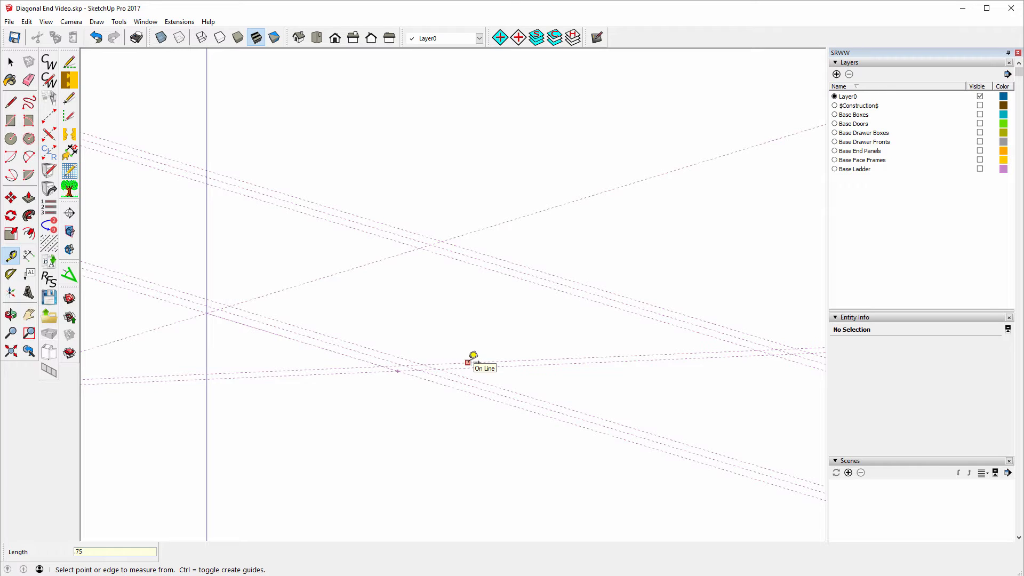
left_click(467, 363)
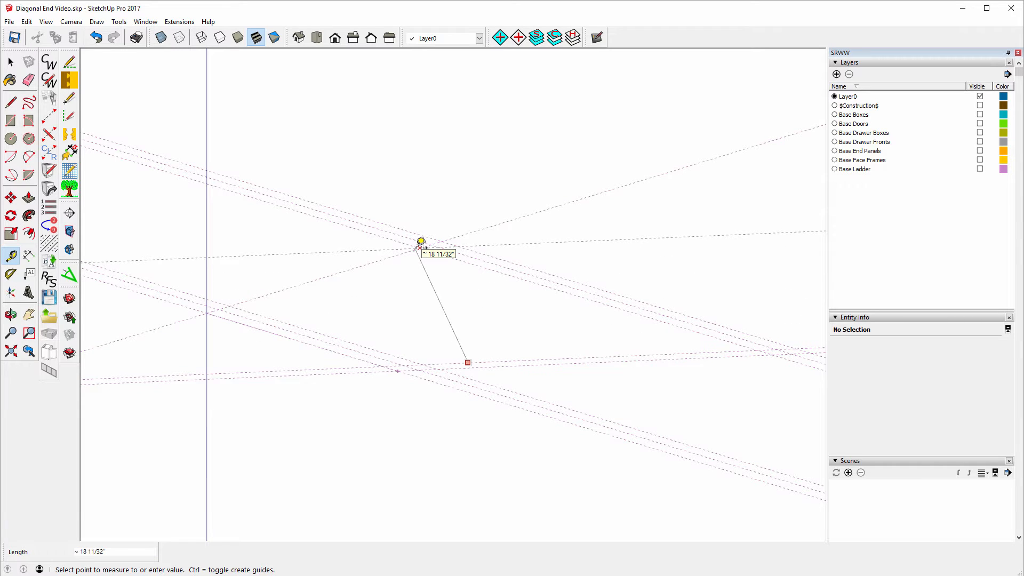
type("3")
key("Return")
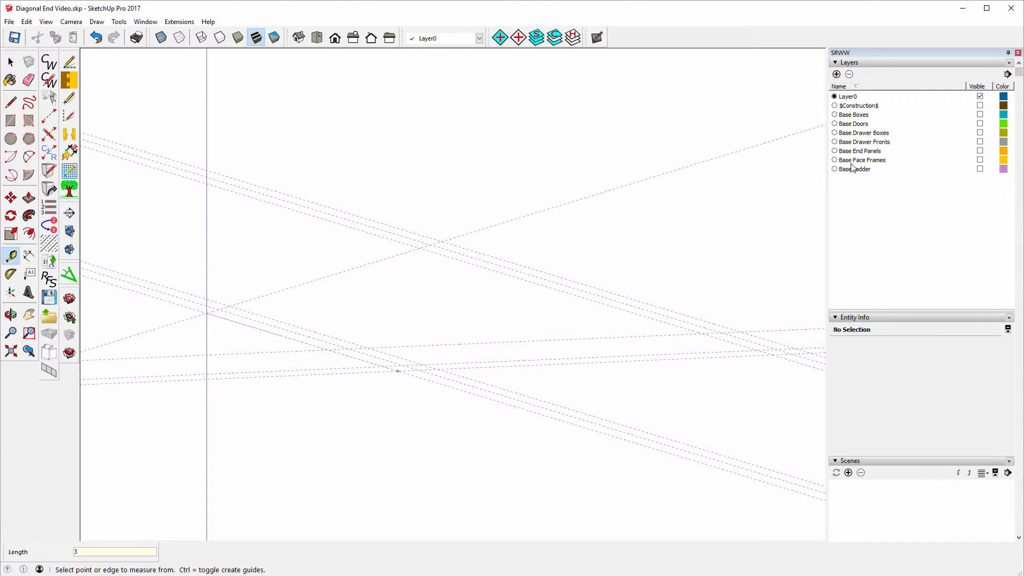
Step: Make the Base Face Frames and Base End Panels layers visible to check them against the guide lines
left_click(981, 160)
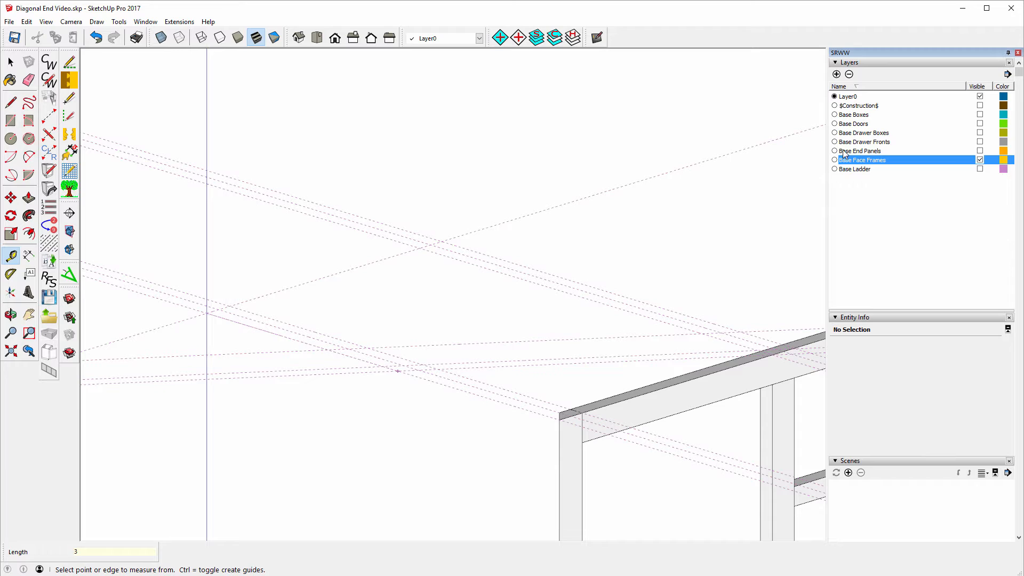
left_click(981, 151)
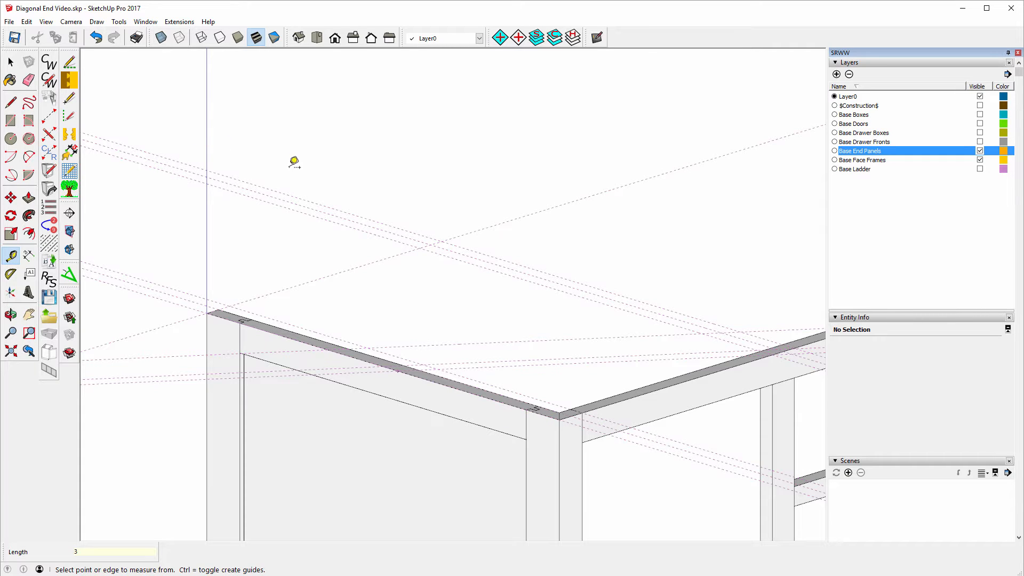
left_click(11, 63)
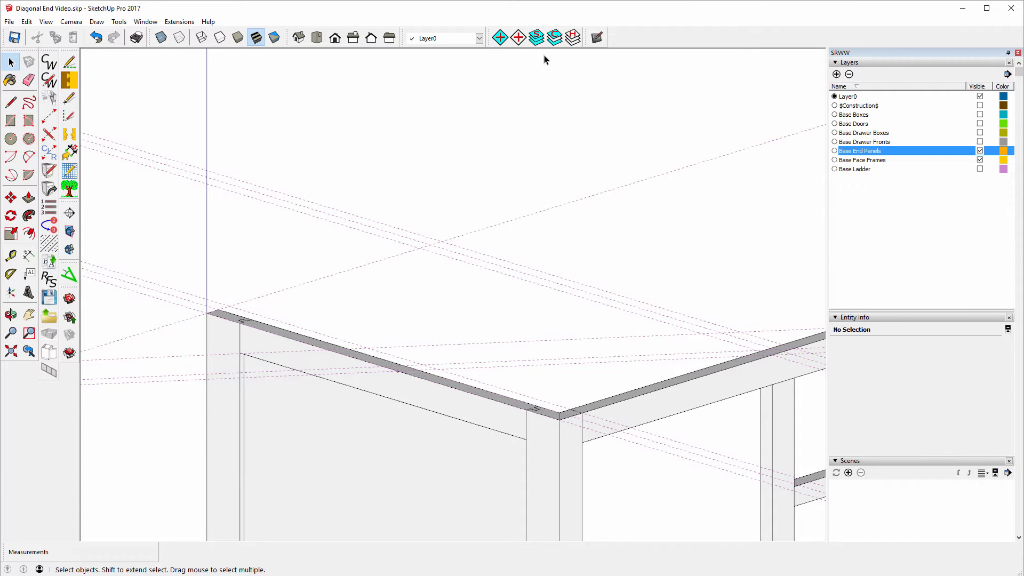
Step: Make all layers visible, select the entire left end cabinet with CabWriter's Select Cabinet, and unlock its components
left_click(536, 36)
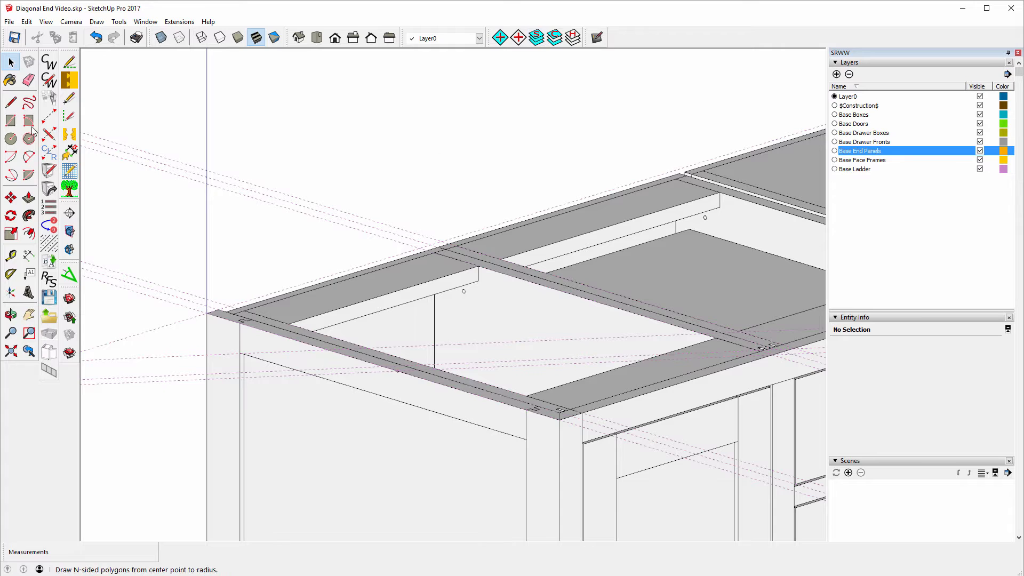
left_click(385, 294)
right_click(386, 292)
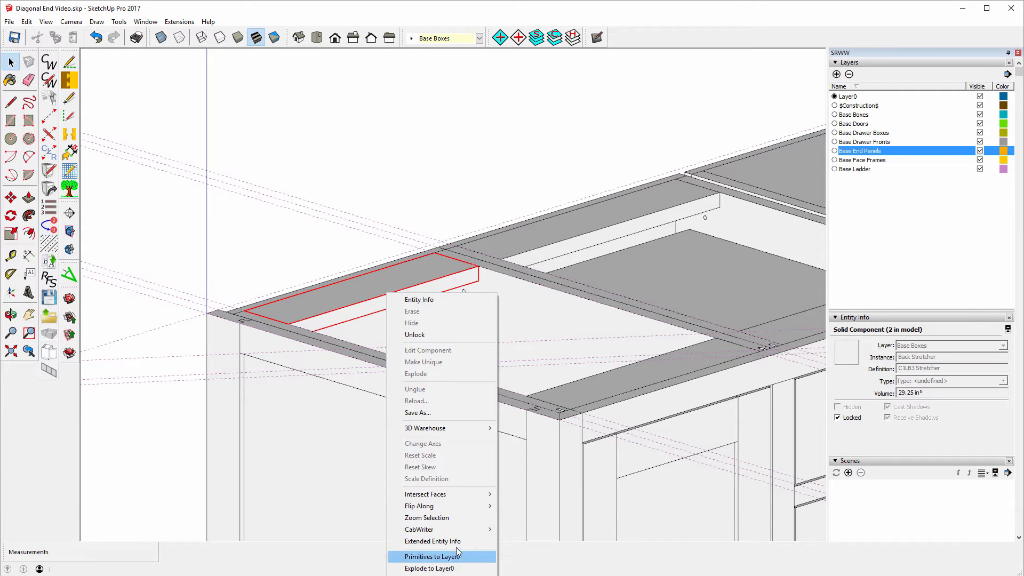
mouse_move(447, 530)
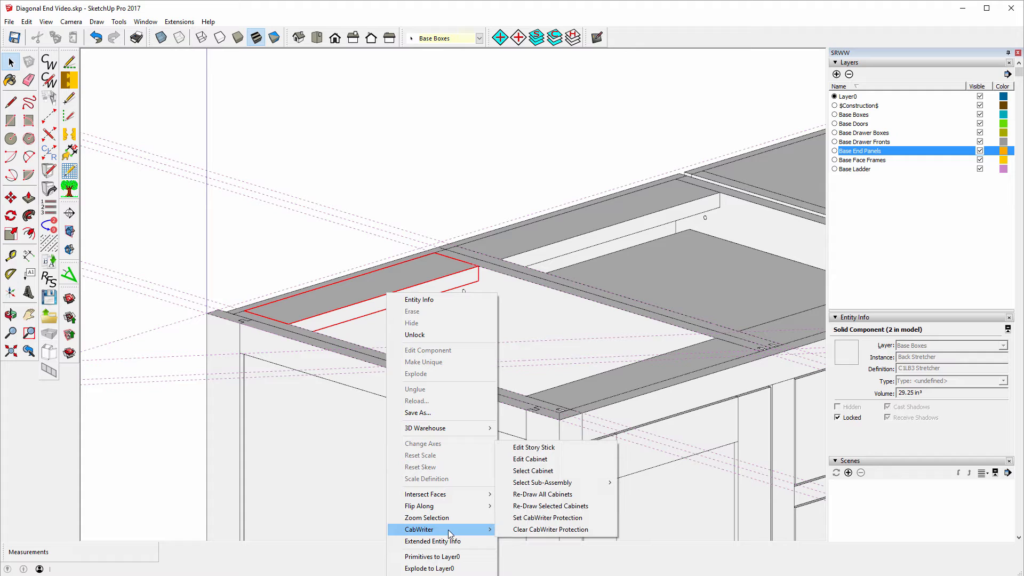
left_click(528, 472)
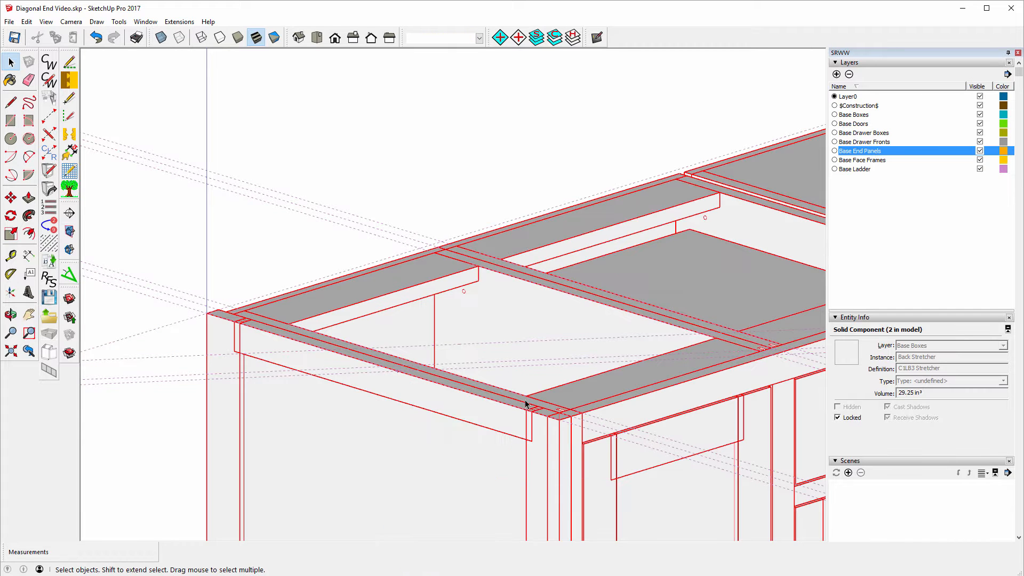
right_click(428, 273)
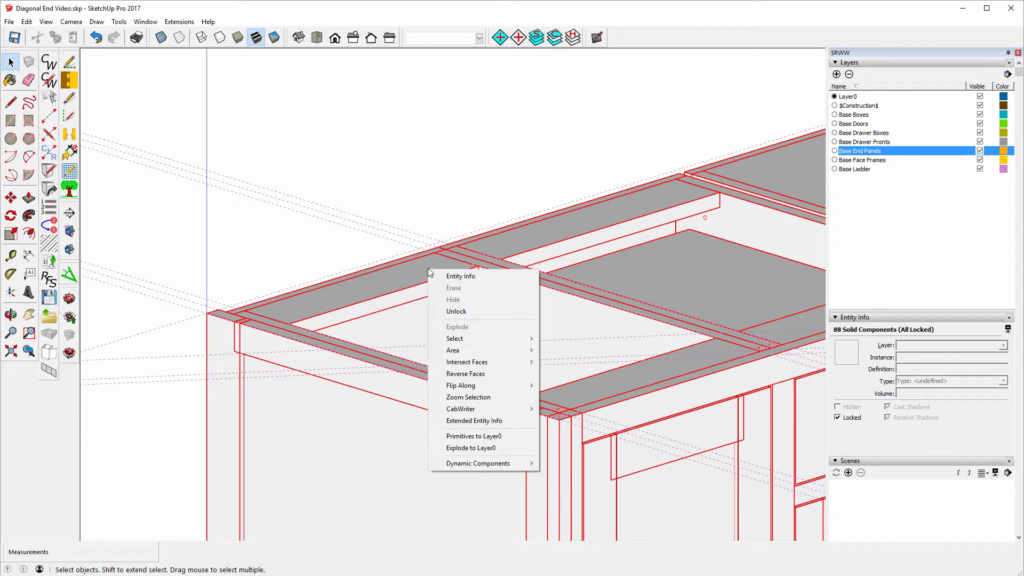
left_click(475, 311)
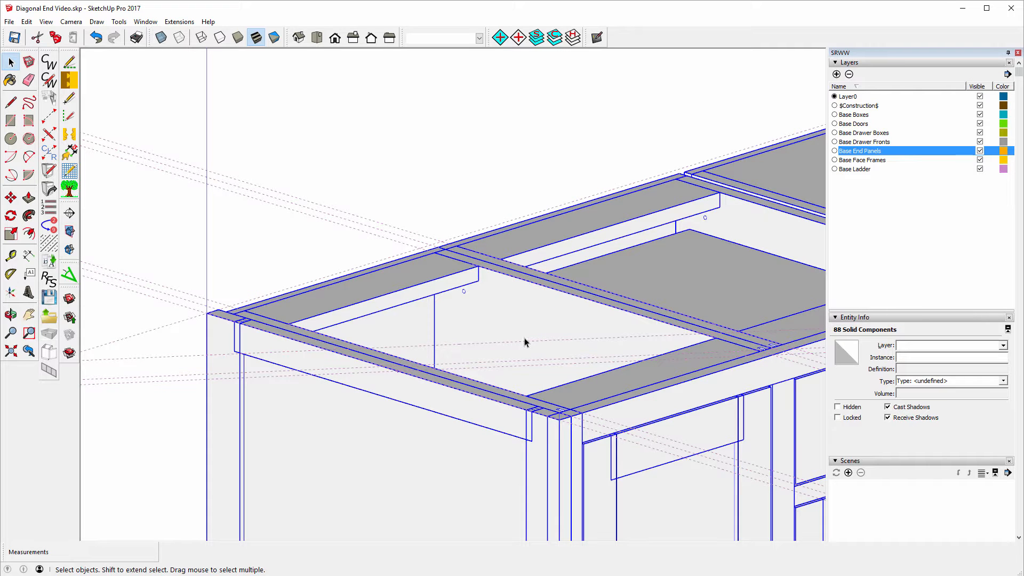
Step: Hide all layers except Layer0, Base Face Frames and Base End Panels
left_click(573, 38)
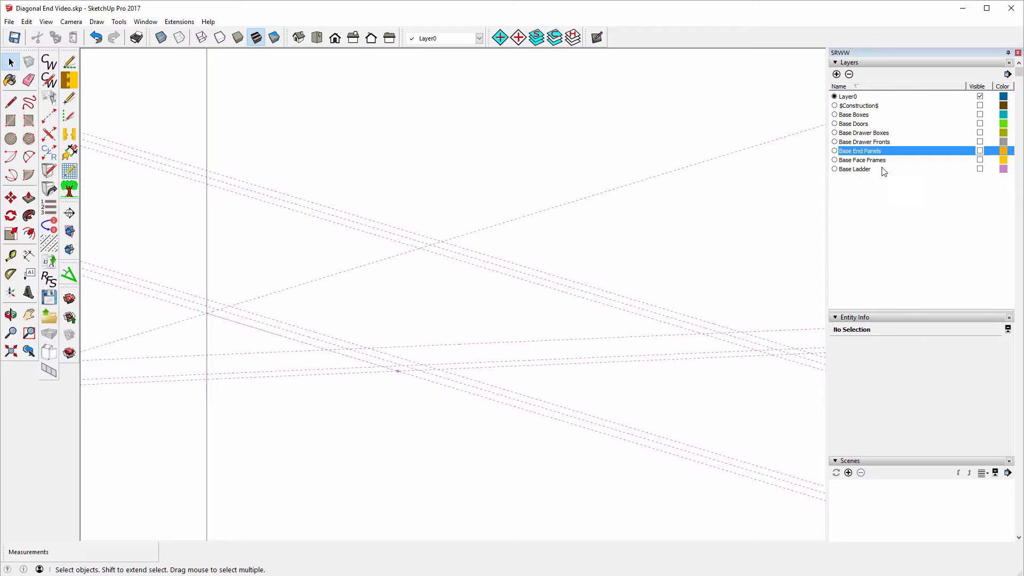
left_click(980, 160)
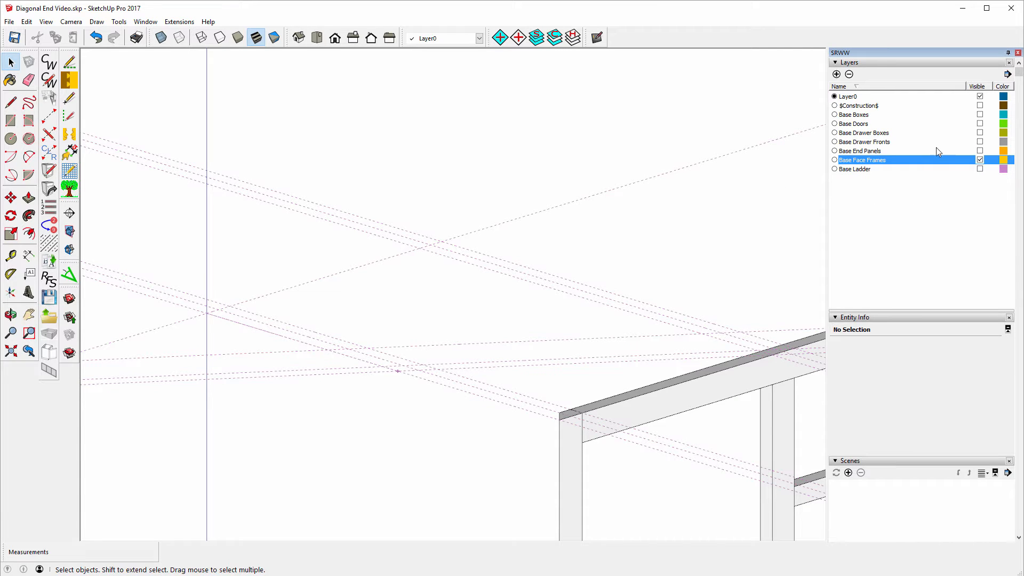
left_click(981, 151)
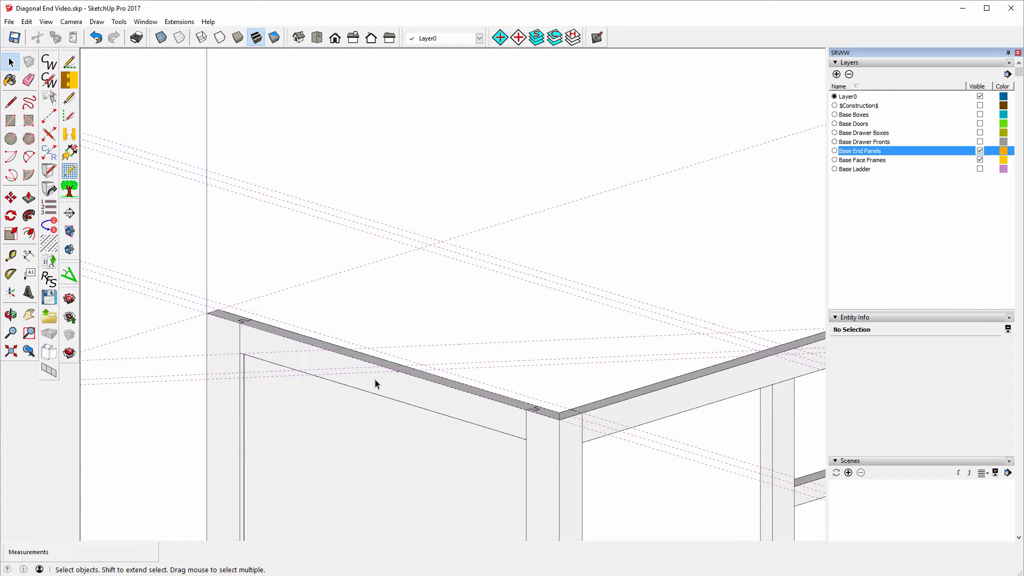
Step: Move the left end panel's front stile back by its front outer top corner to the guide point at the diagonal guide line
left_click(544, 429)
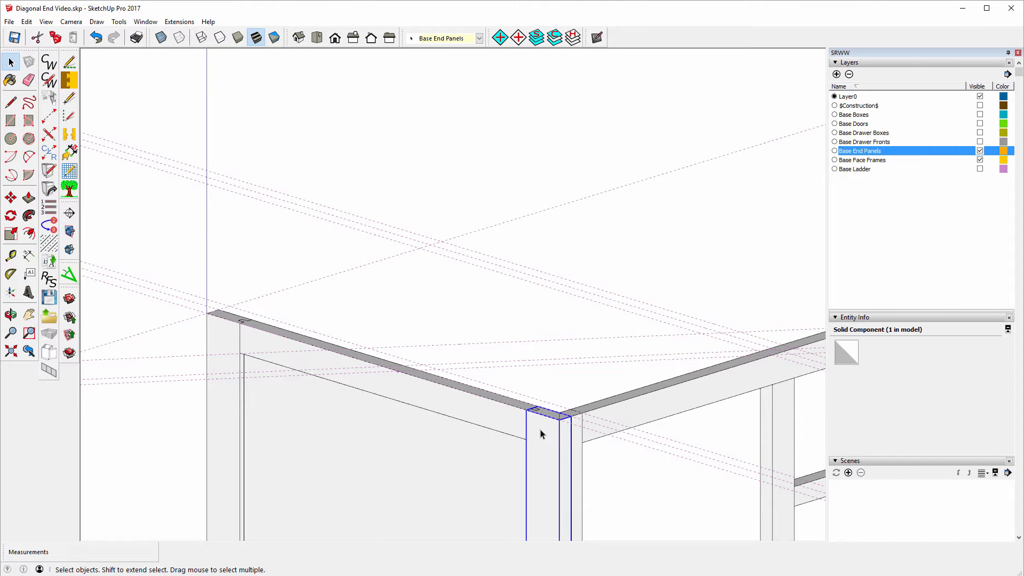
left_click(11, 197)
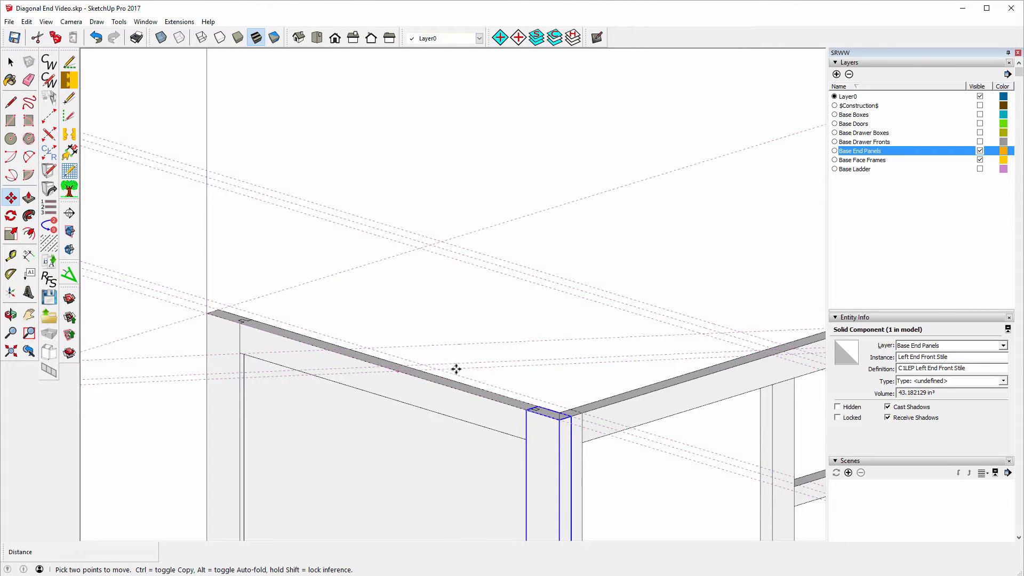
left_click(567, 422)
scroll(430, 402, "up", 4)
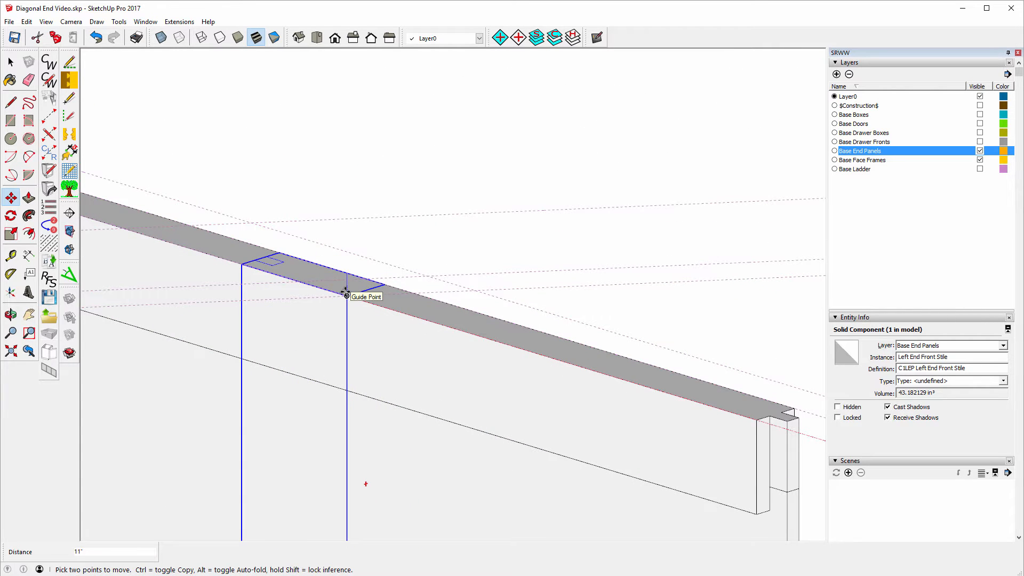
left_click(346, 291)
scroll(438, 379, "down", 2)
scroll(460, 319, "down", 4)
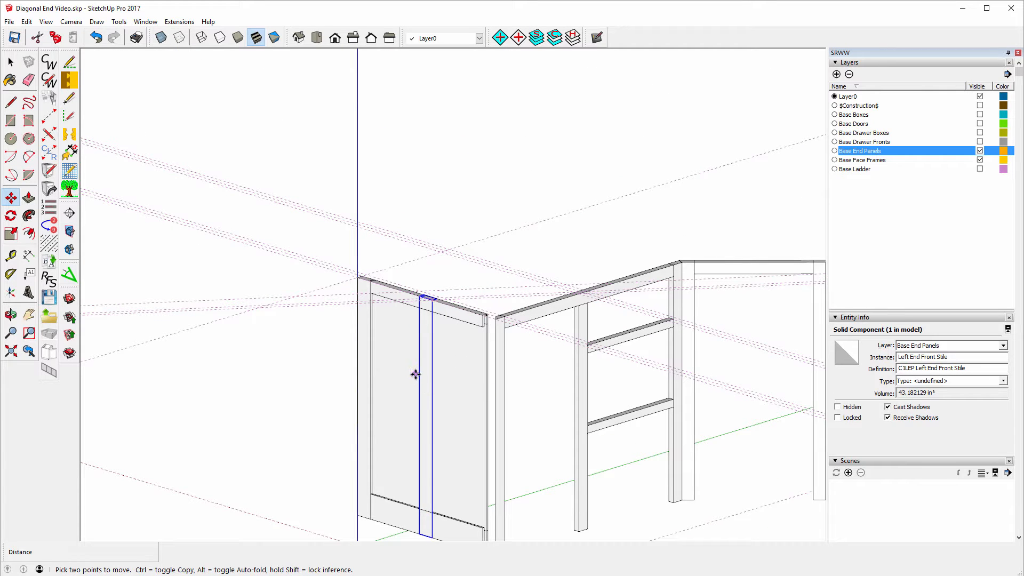
Step: Shorten the left end panel's top rail by editing the component and moving its front end geometry to the relocated front stile's inner edge
left_click(12, 63)
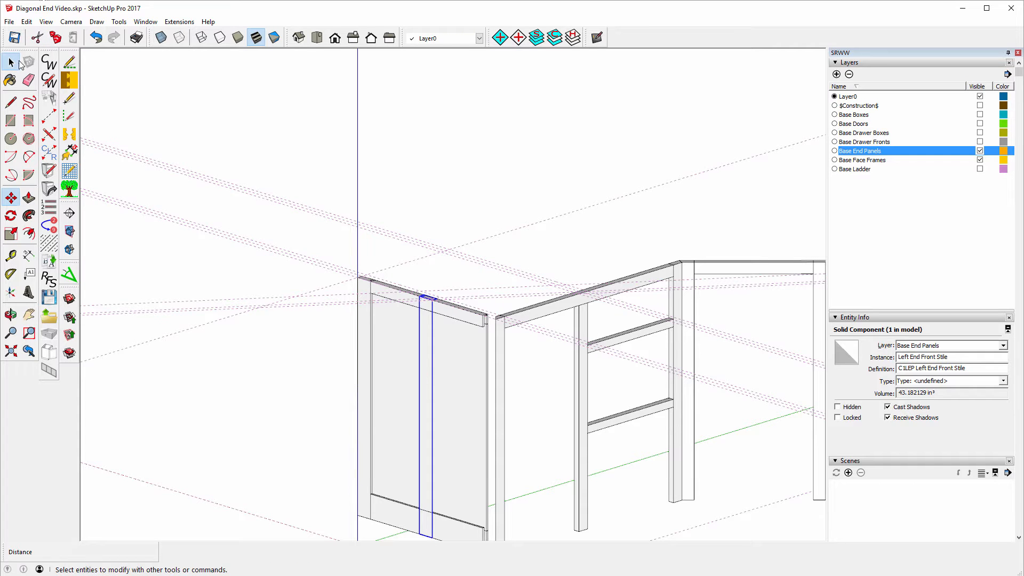
left_click(449, 313)
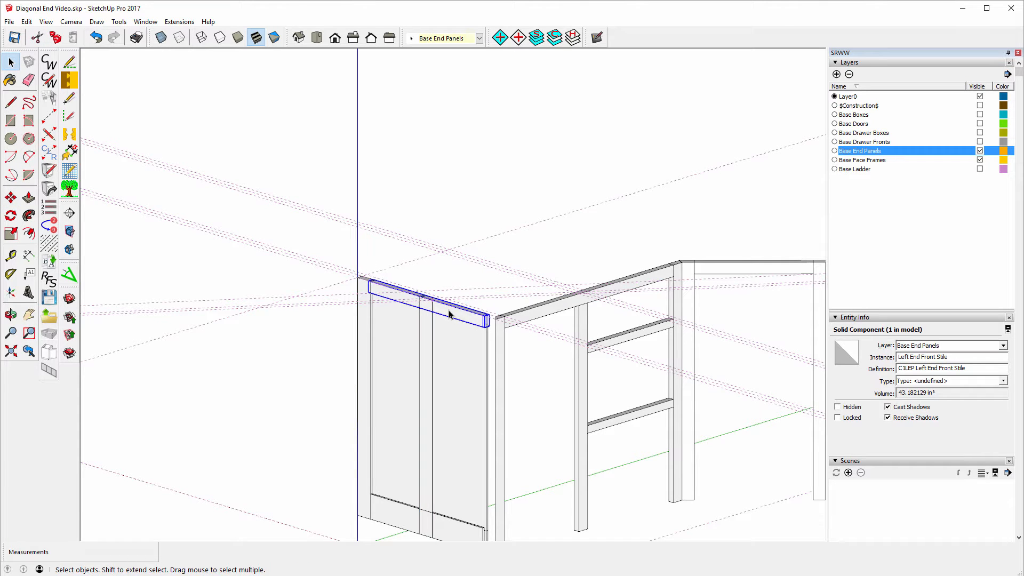
right_click(449, 313)
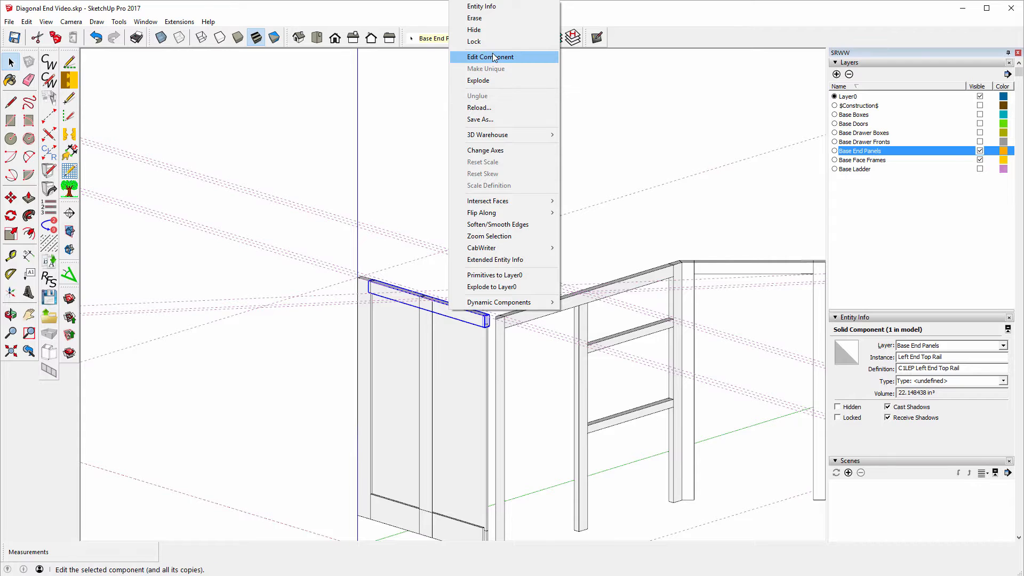
left_click(490, 56)
scroll(491, 326, "up", 6)
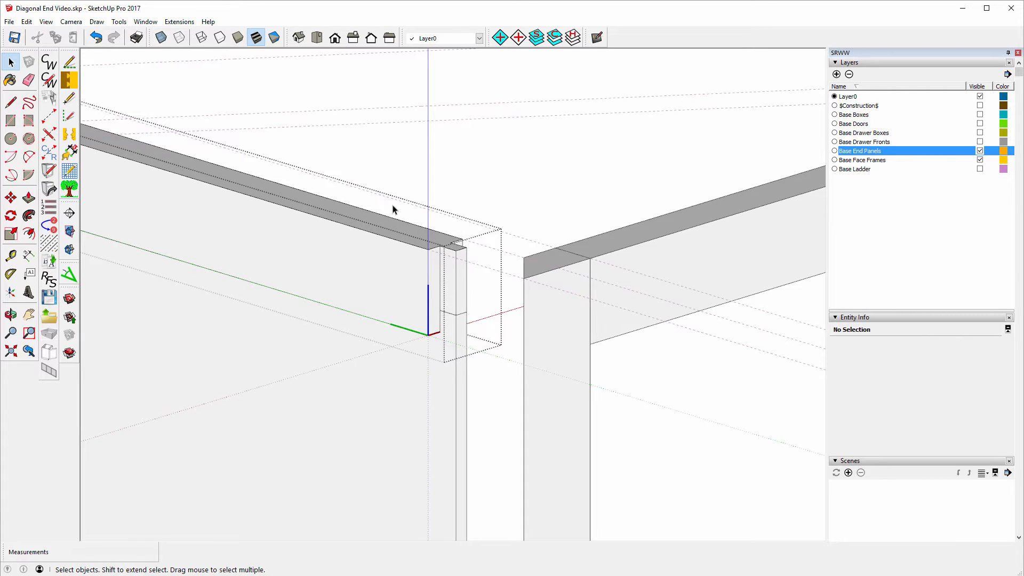
left_click_drag(418, 232, 486, 353)
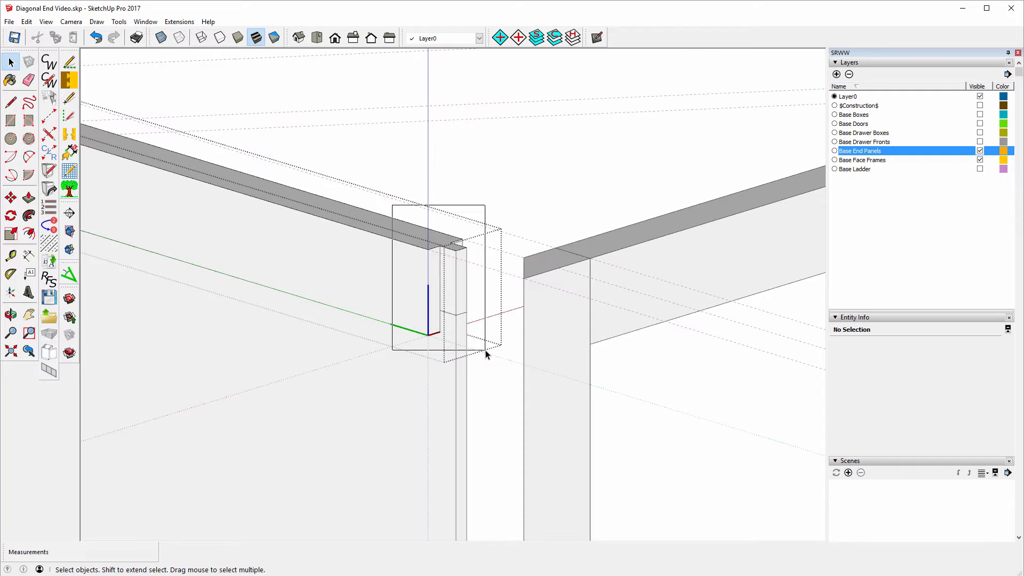
left_click_drag(486, 353, 487, 355)
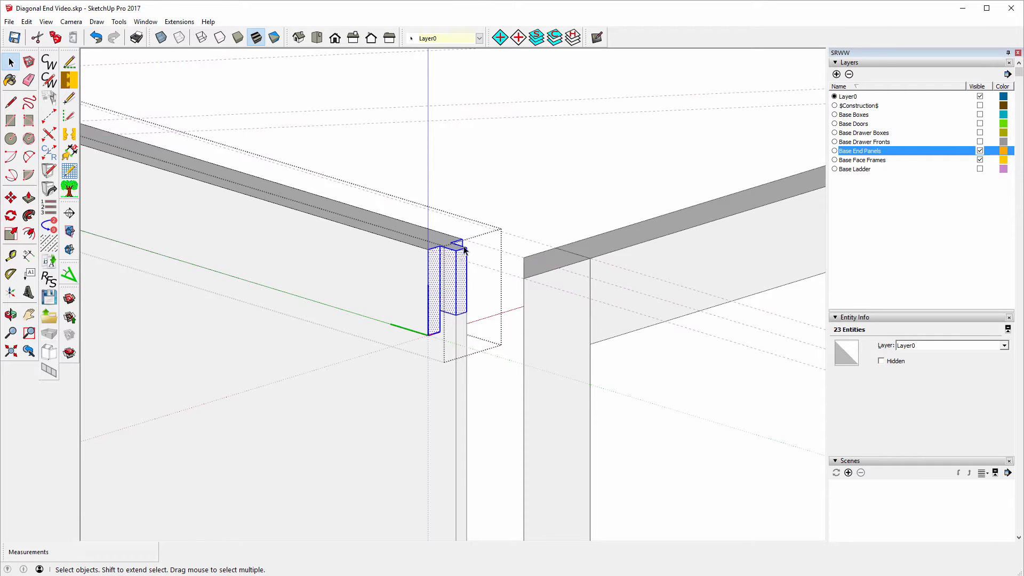
scroll(483, 317, "down", 3)
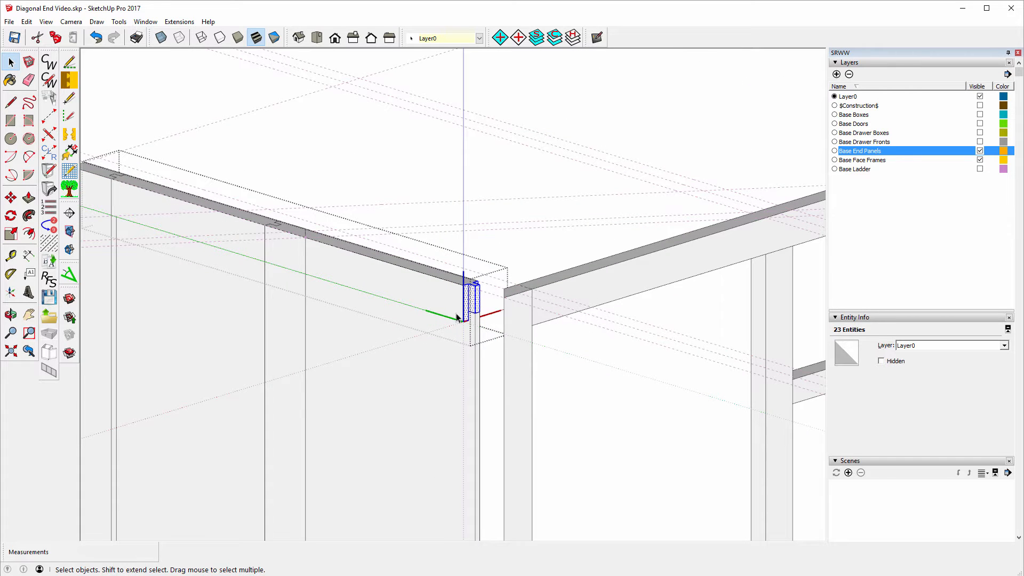
left_click(11, 197)
scroll(469, 295, "up", 1)
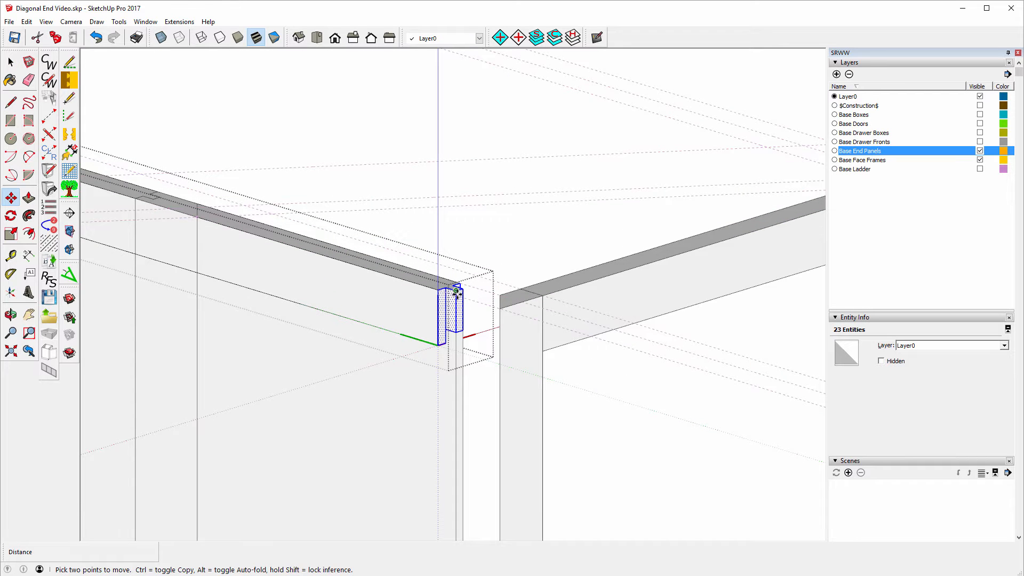
left_click(457, 291)
scroll(132, 215, "up", 2)
scroll(132, 215, "up", 3)
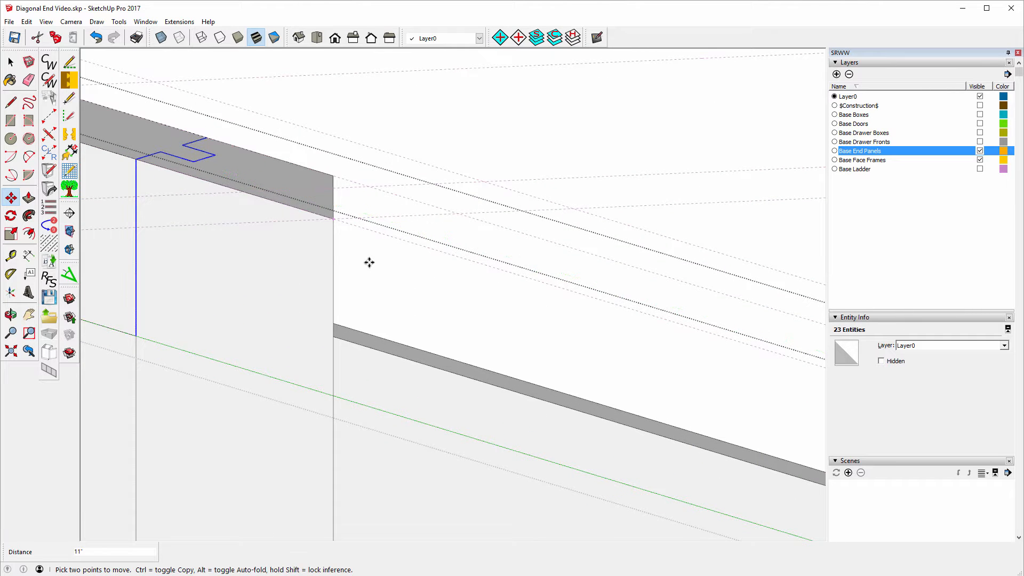
scroll(389, 258, "down", 5)
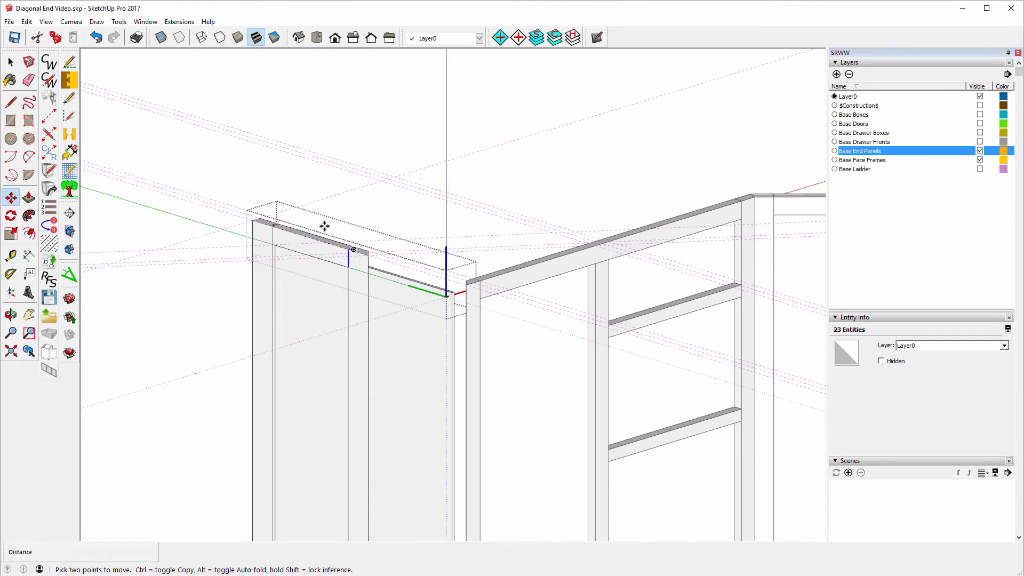
key("Escape")
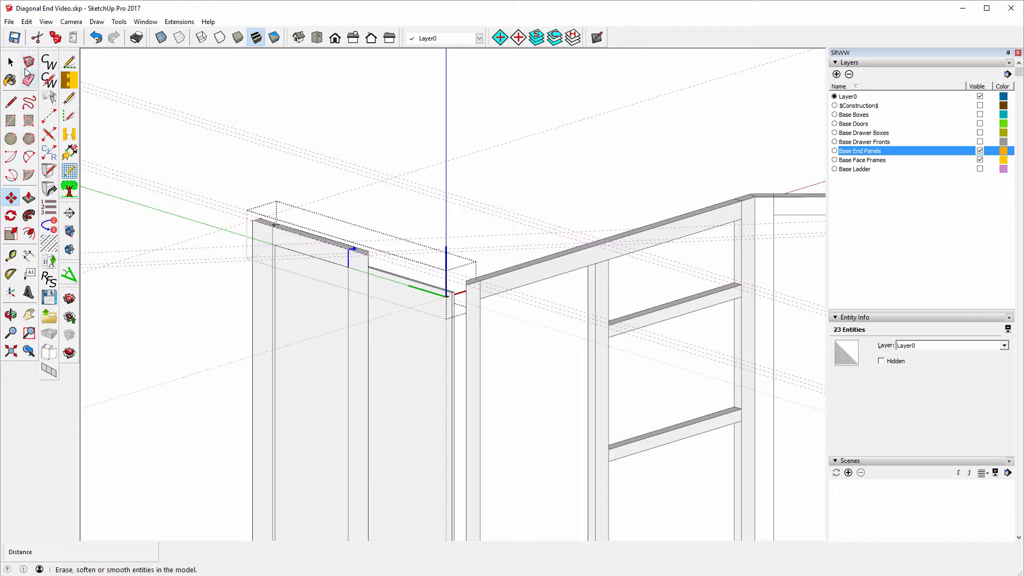
key("space")
left_click(288, 170)
Step: Shorten the left end panel's bottom rail by editing the component and moving its front end geometry to the front stile's inner edge
scroll(293, 171, "down", 5)
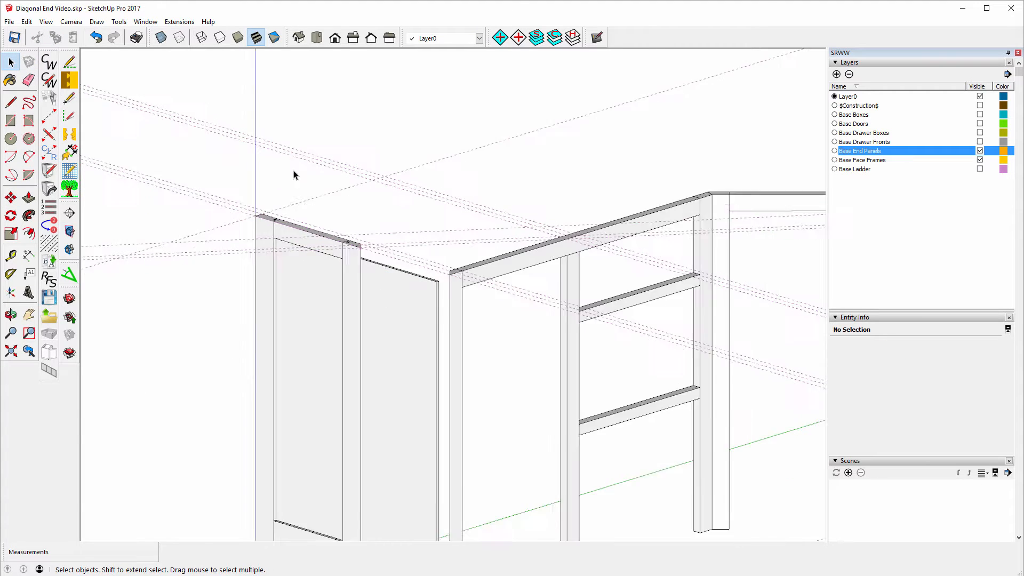
left_click(354, 402)
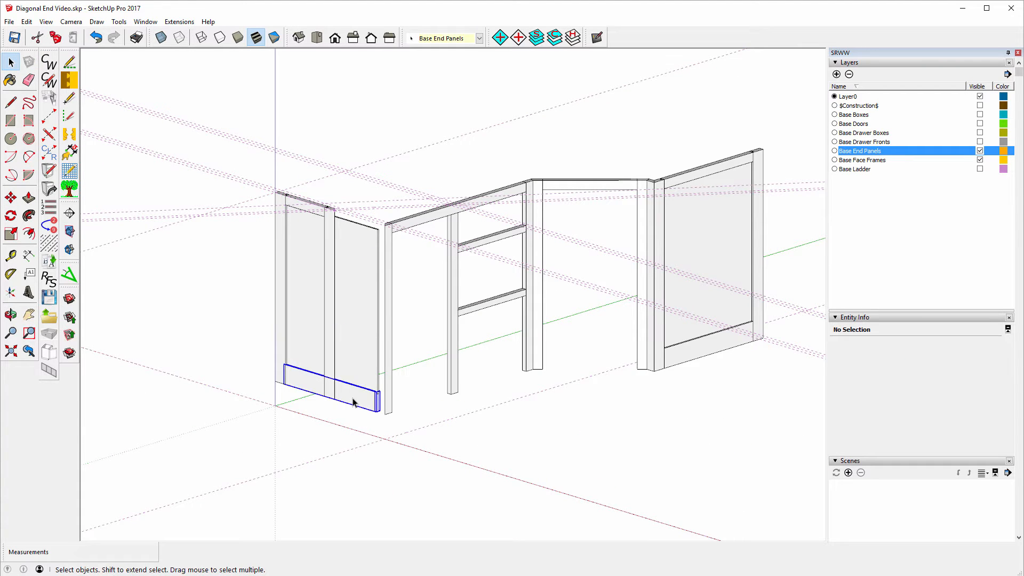
right_click(354, 399)
left_click(382, 146)
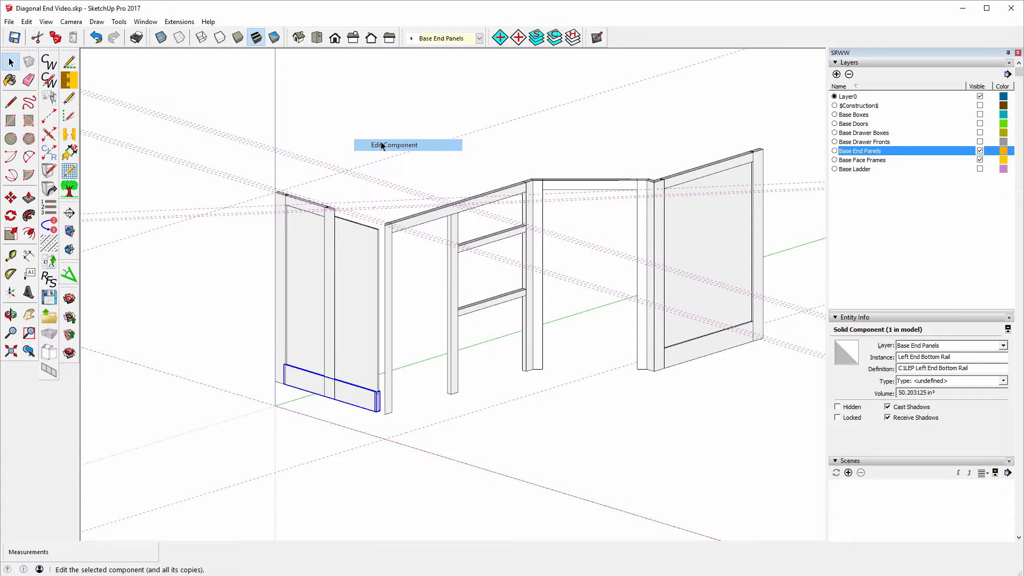
scroll(385, 415, "up", 5)
scroll(389, 442, "up", 4)
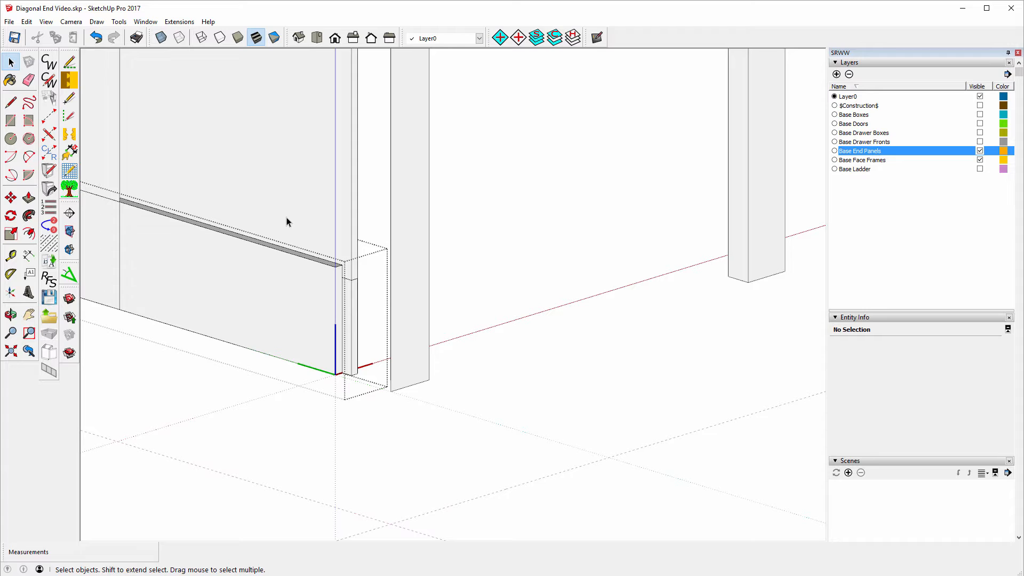
left_click_drag(286, 216, 388, 391)
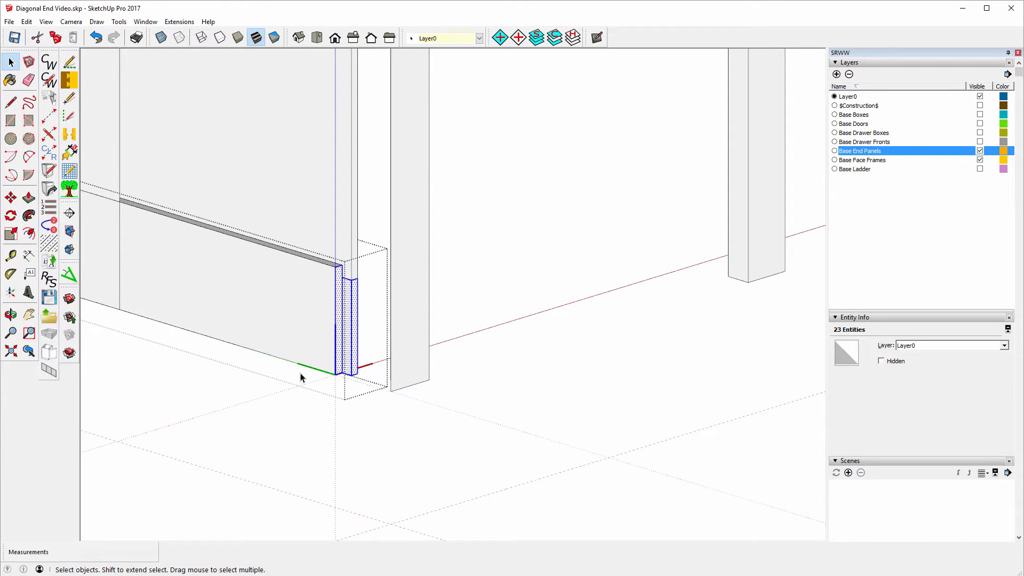
left_click(11, 315)
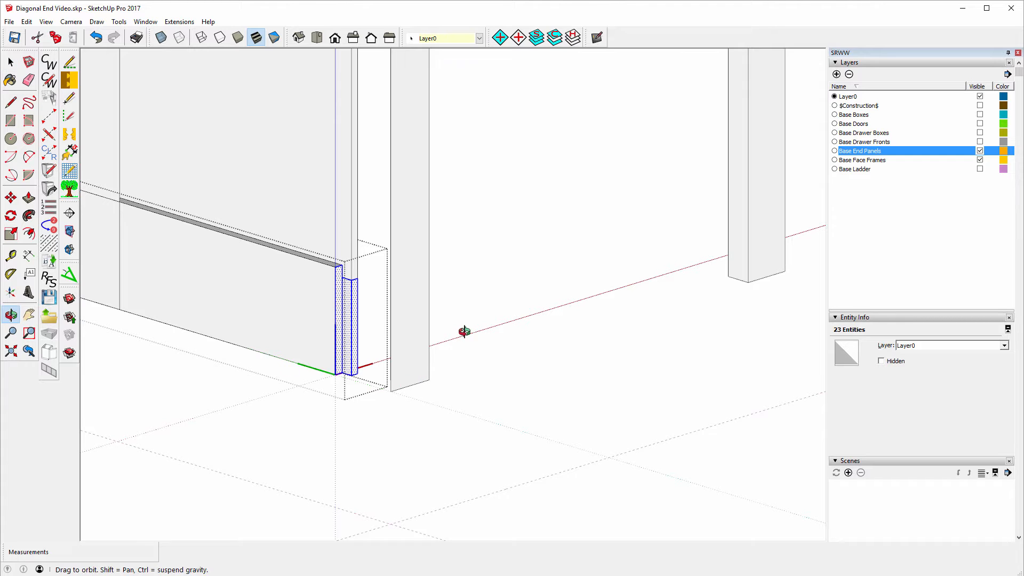
left_click_drag(466, 331, 333, 320)
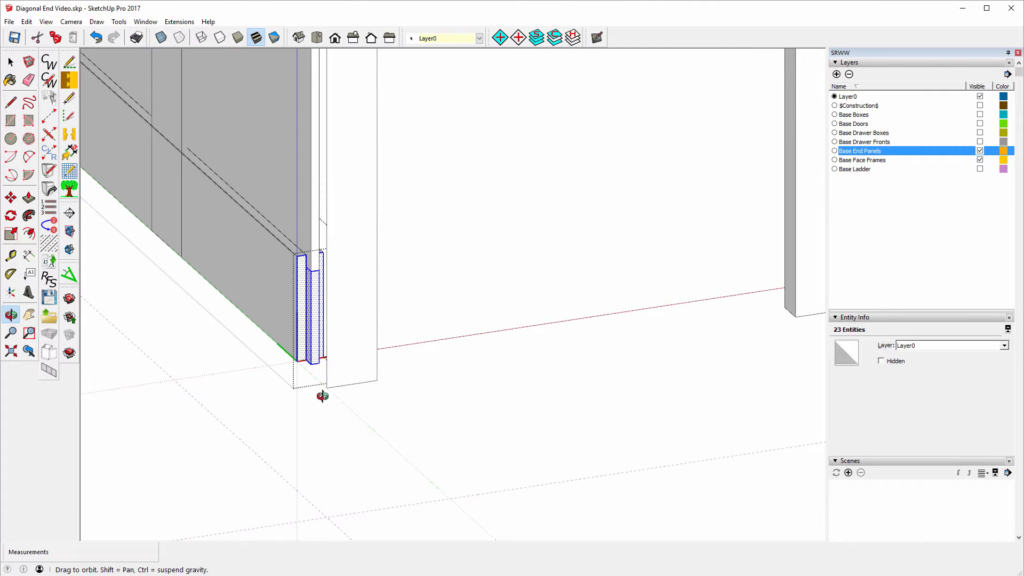
left_click_drag(297, 402, 587, 427)
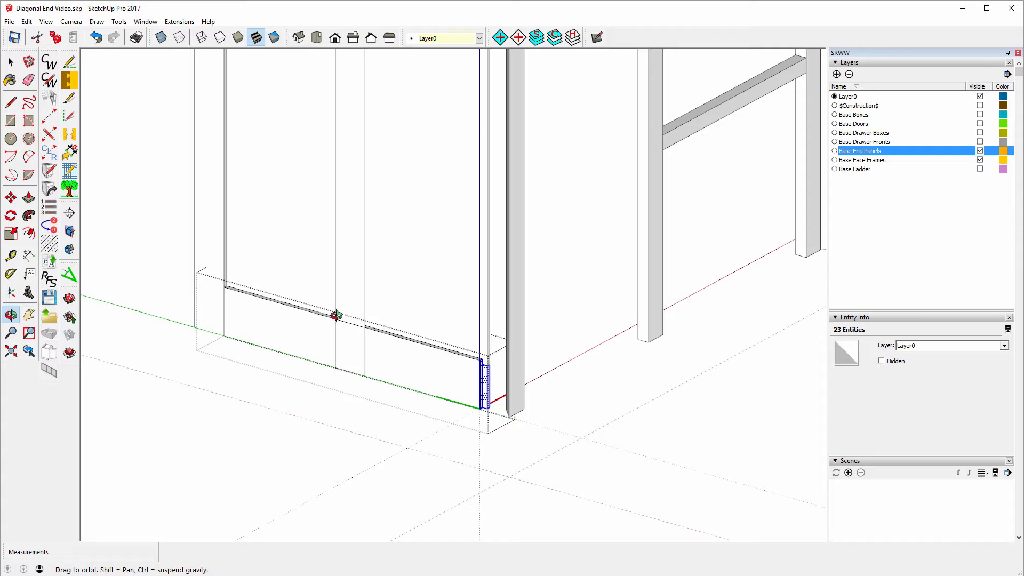
left_click(11, 198)
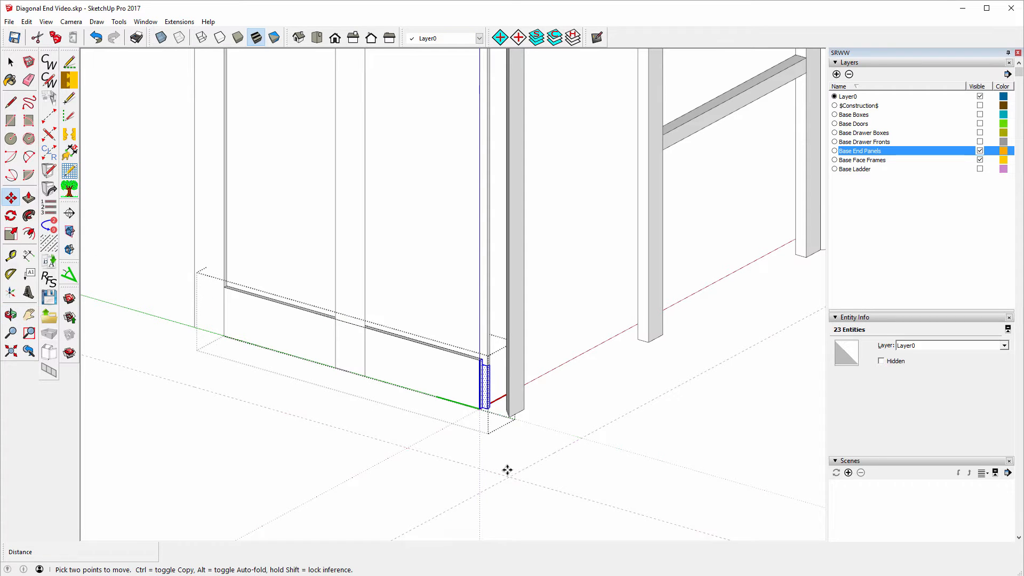
left_click(481, 408)
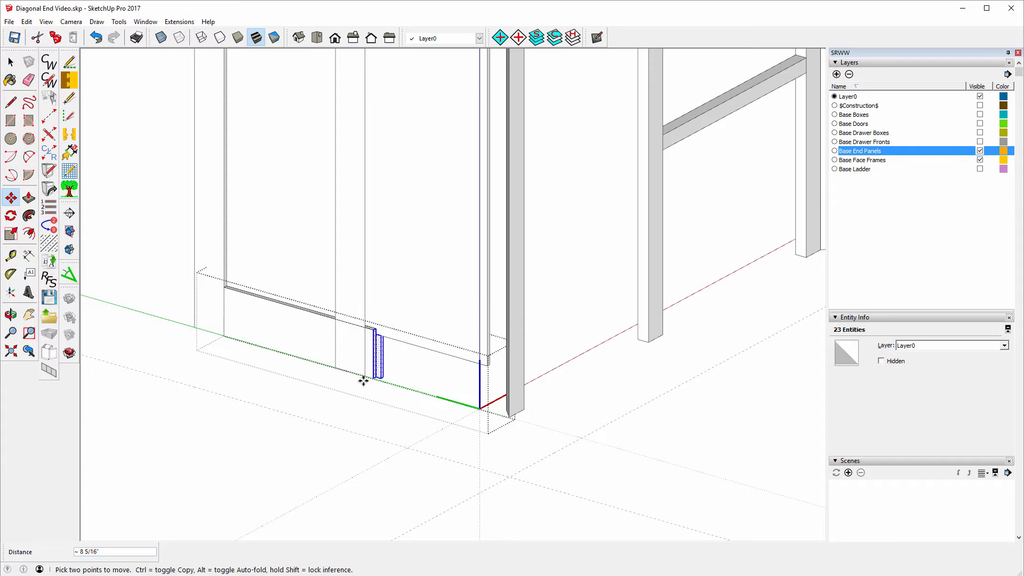
left_click(336, 368)
scroll(395, 472, "down", 4)
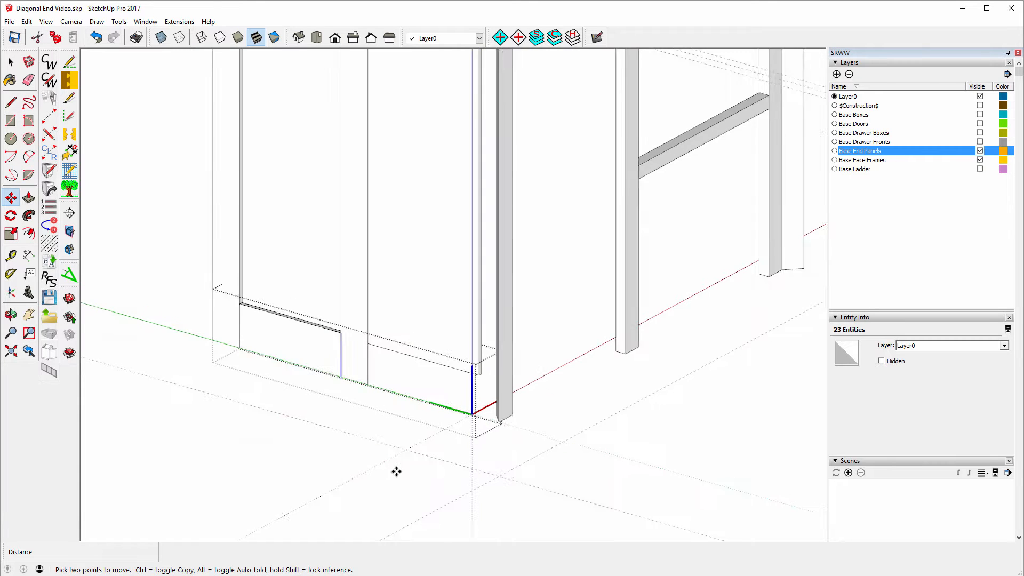
Step: Shorten the left end panel's centre panel by editing its component and pushing its front edge face back 11" to the front stile's groove corner
scroll(393, 472, "down", 2)
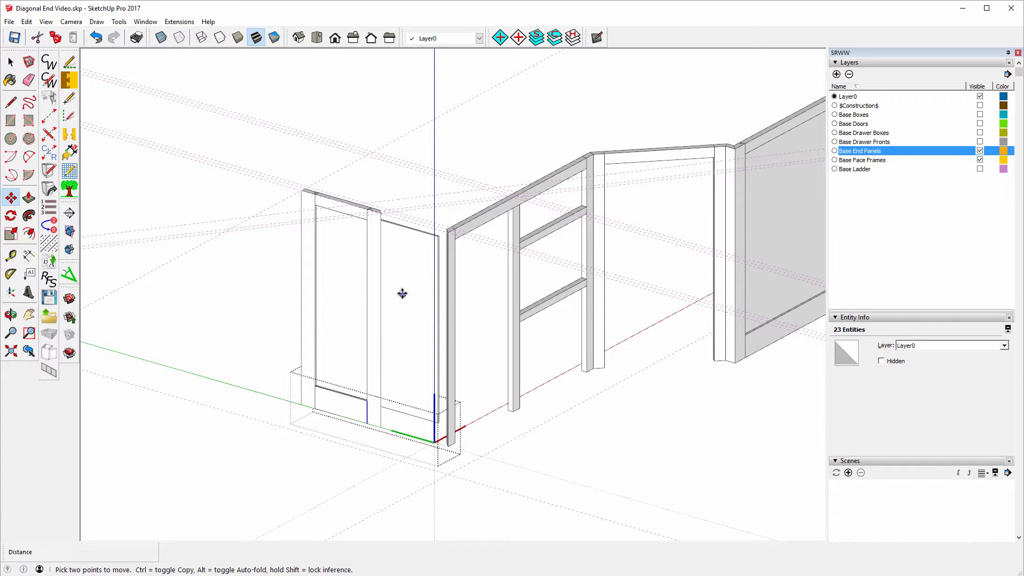
left_click(9, 63)
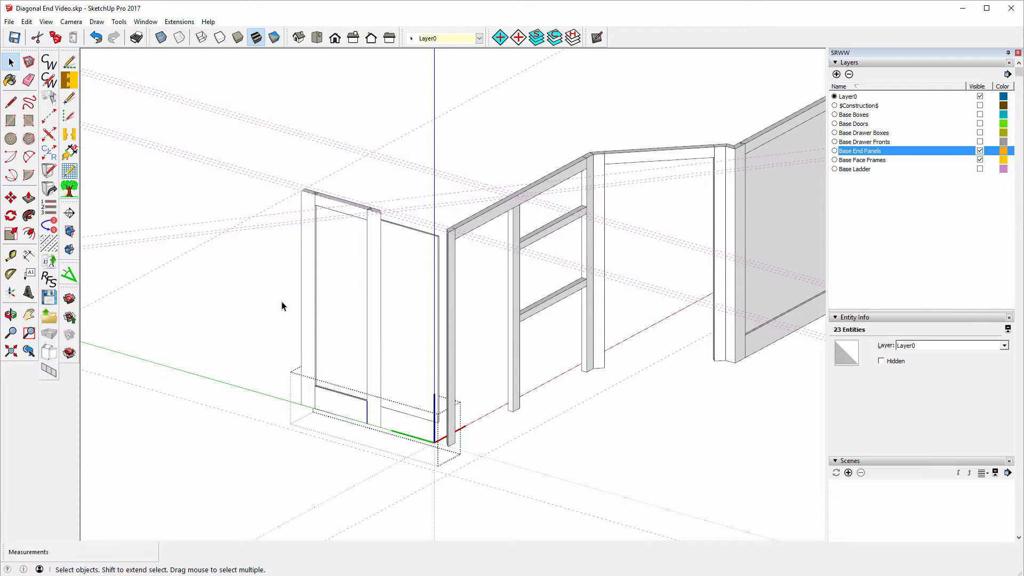
left_click(357, 317)
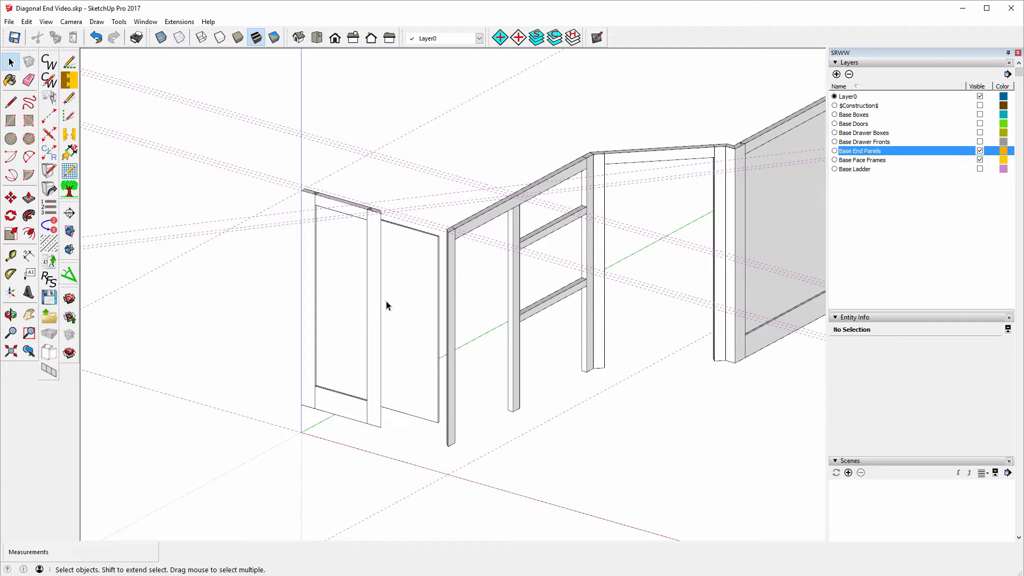
left_click(392, 304)
right_click(401, 305)
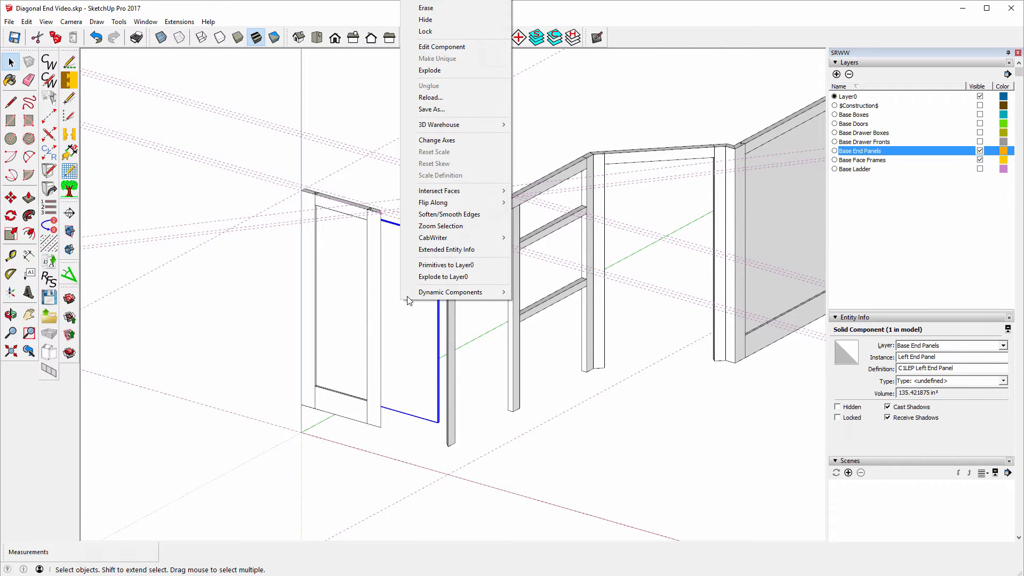
left_click(421, 48)
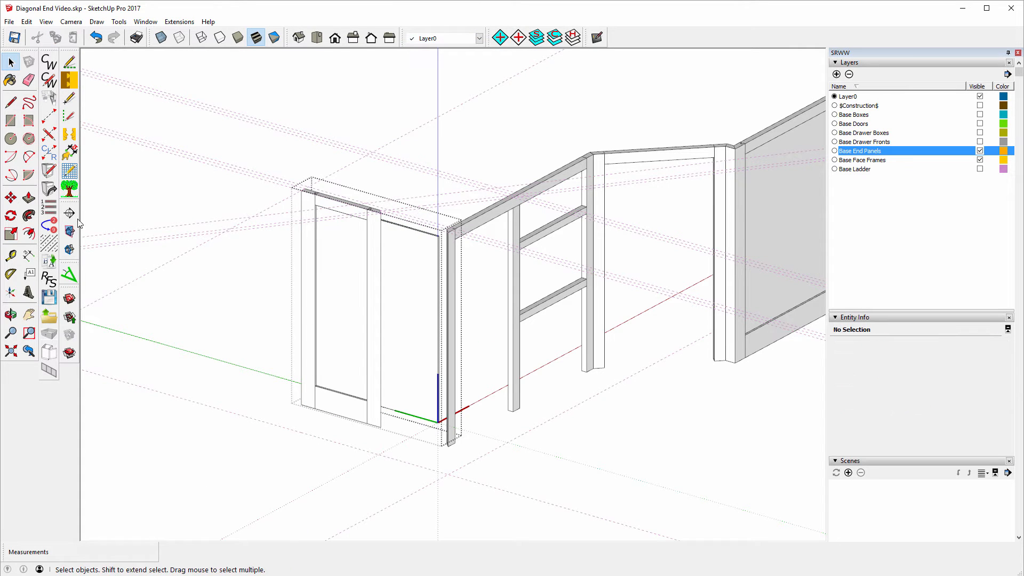
left_click(29, 199)
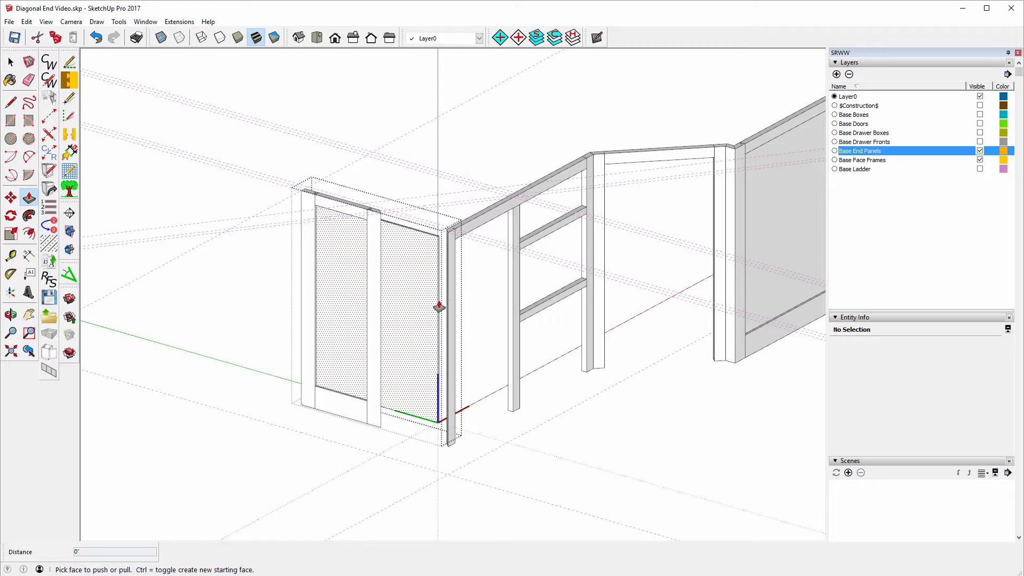
scroll(439, 288, "up", 8)
left_click(442, 230)
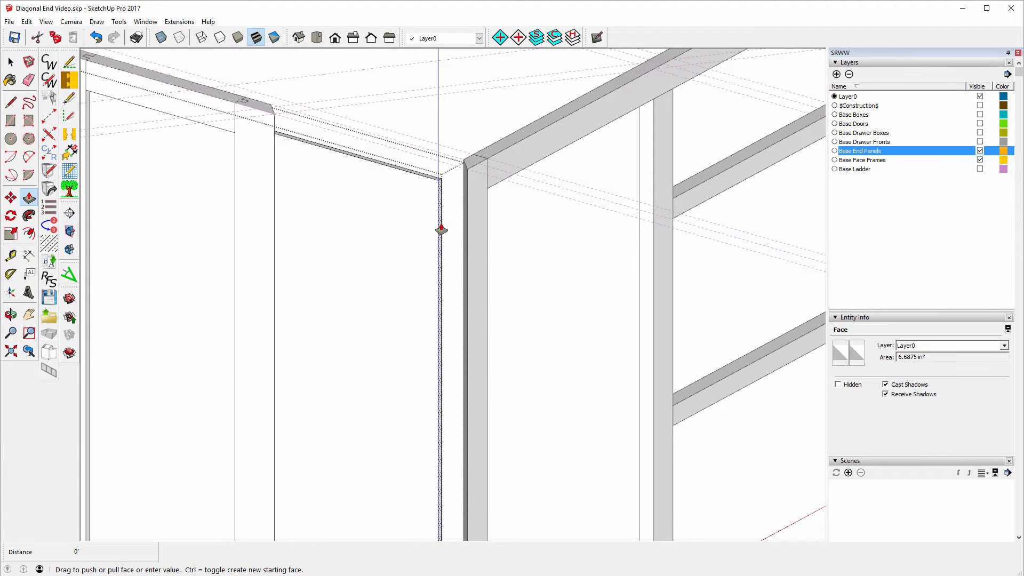
scroll(234, 98, "up", 2)
scroll(235, 97, "up", 6)
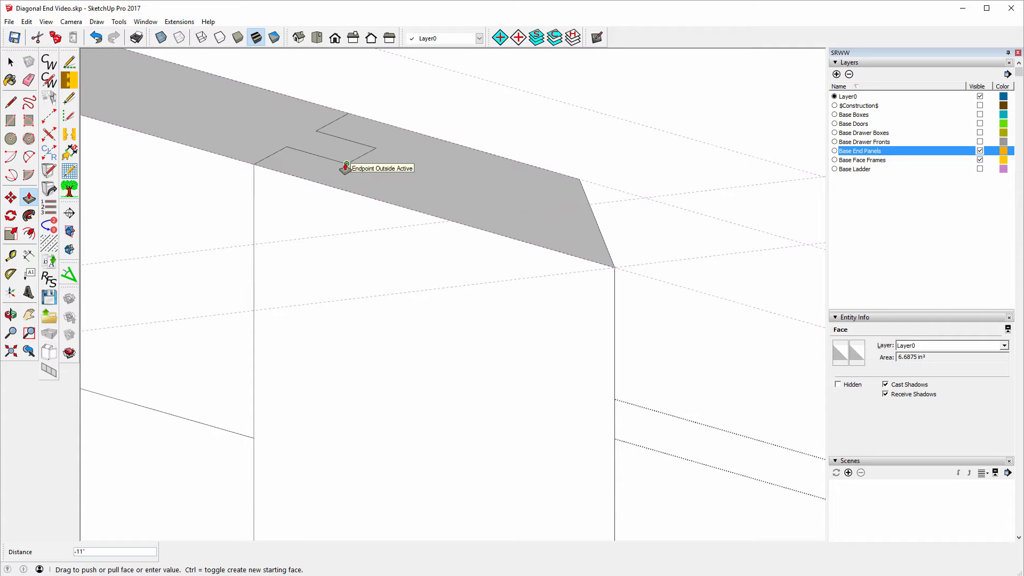
left_click(346, 168)
key("space")
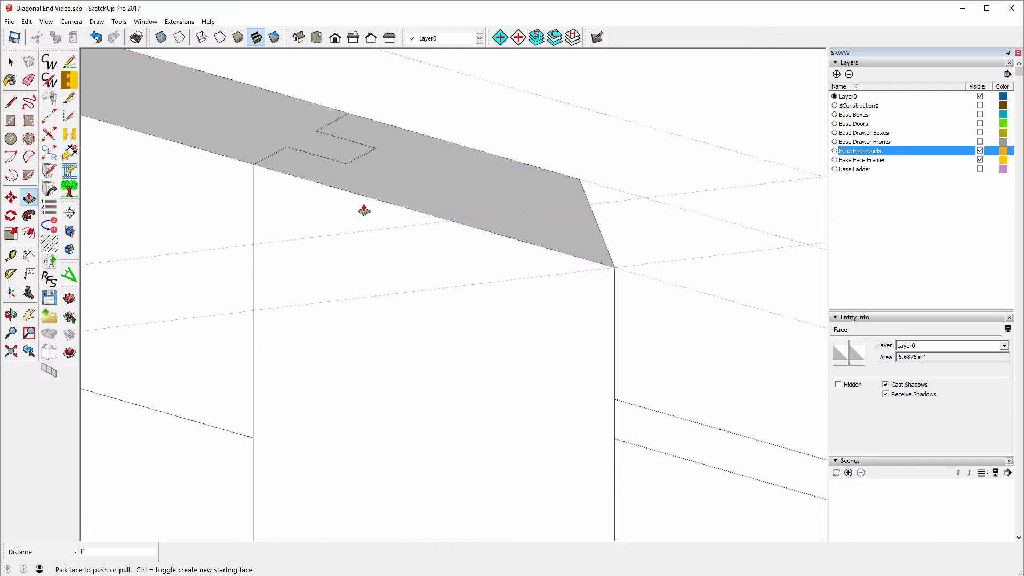
scroll(362, 209, "down", 6)
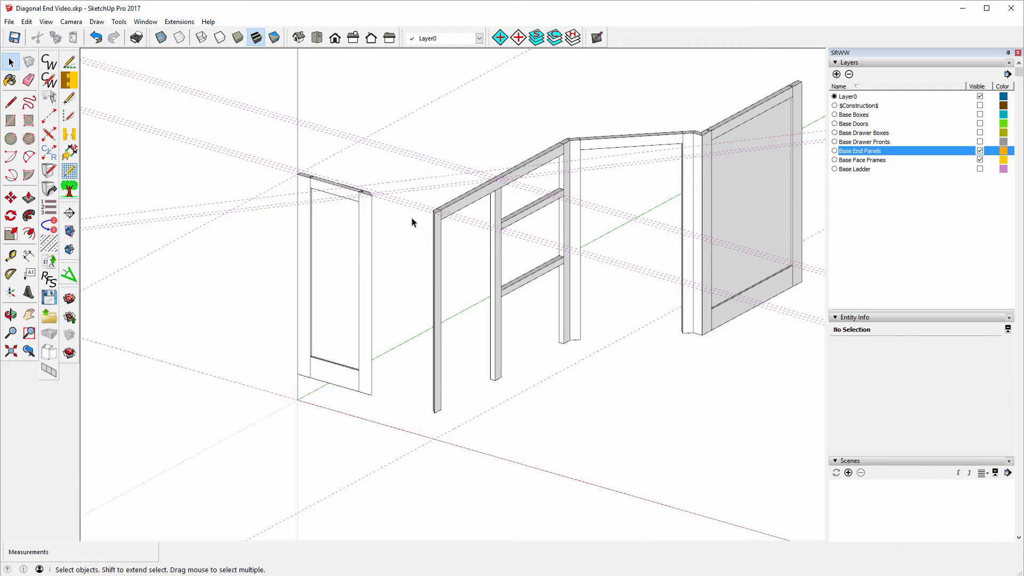
Step: Re-angle the left end front stile's bevel by editing the component and moving its back vertical edge to the diagonal guide line intersection
scroll(395, 208, "up", 3)
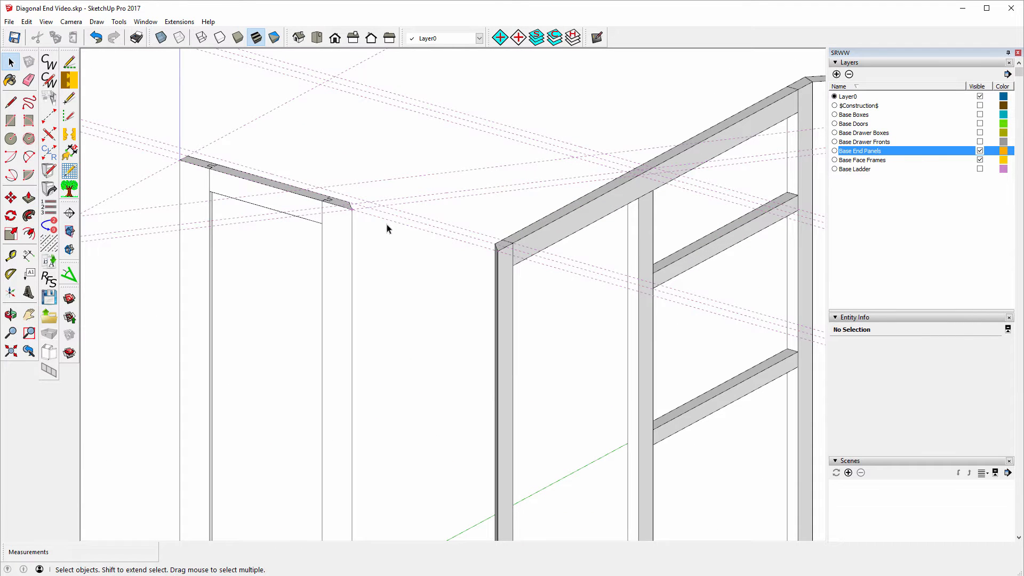
scroll(362, 208, "up", 5)
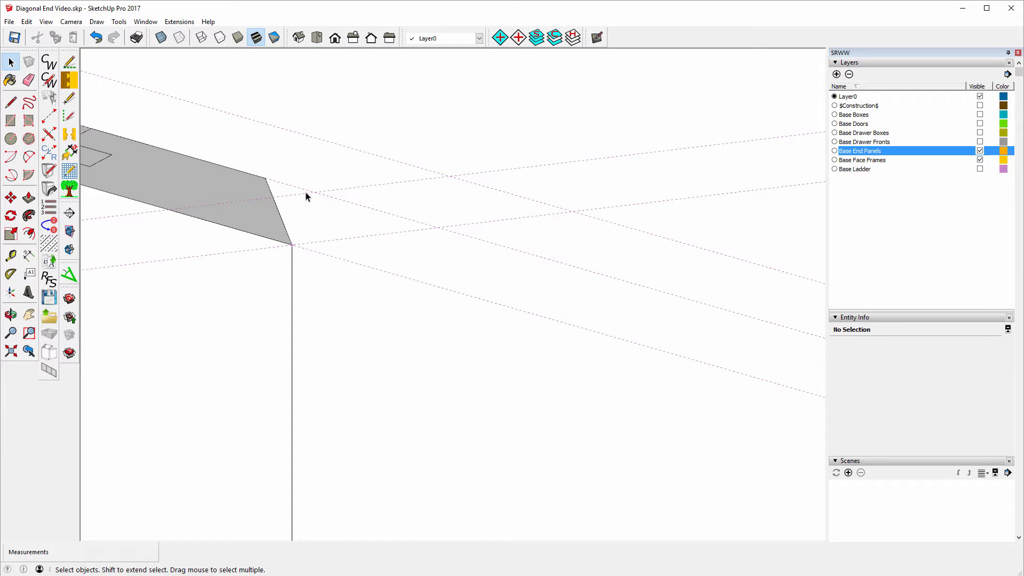
scroll(297, 231, "down", 5)
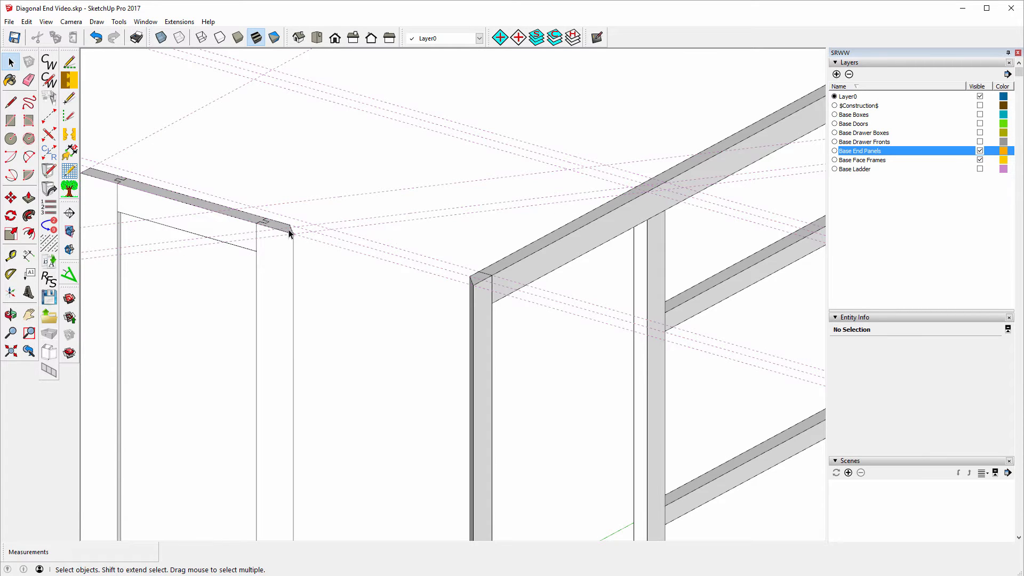
scroll(291, 234, "up", 5)
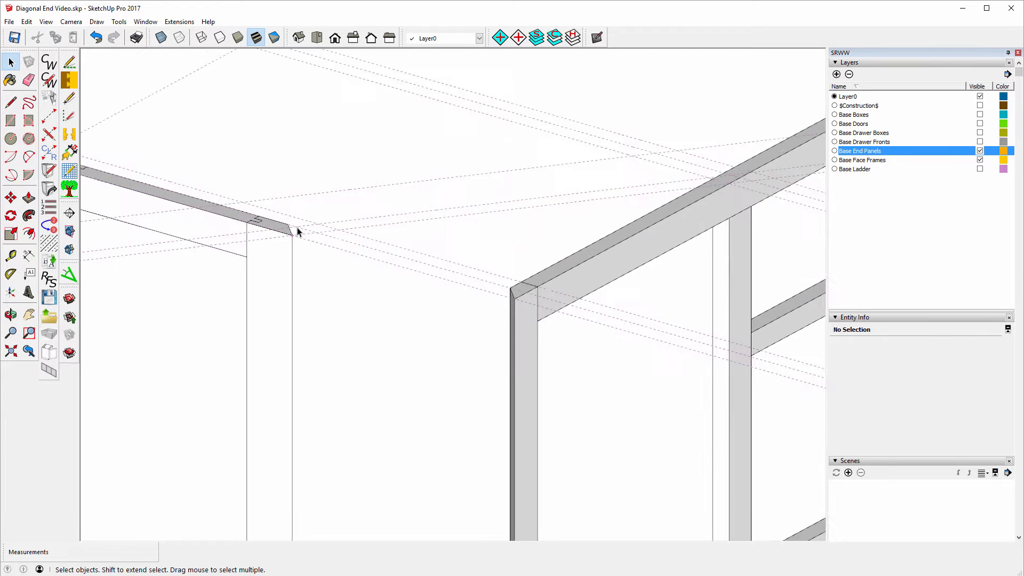
left_click(11, 314)
left_click_drag(421, 284, 309, 89)
scroll(408, 288, "up", 2)
scroll(408, 288, "up", 2)
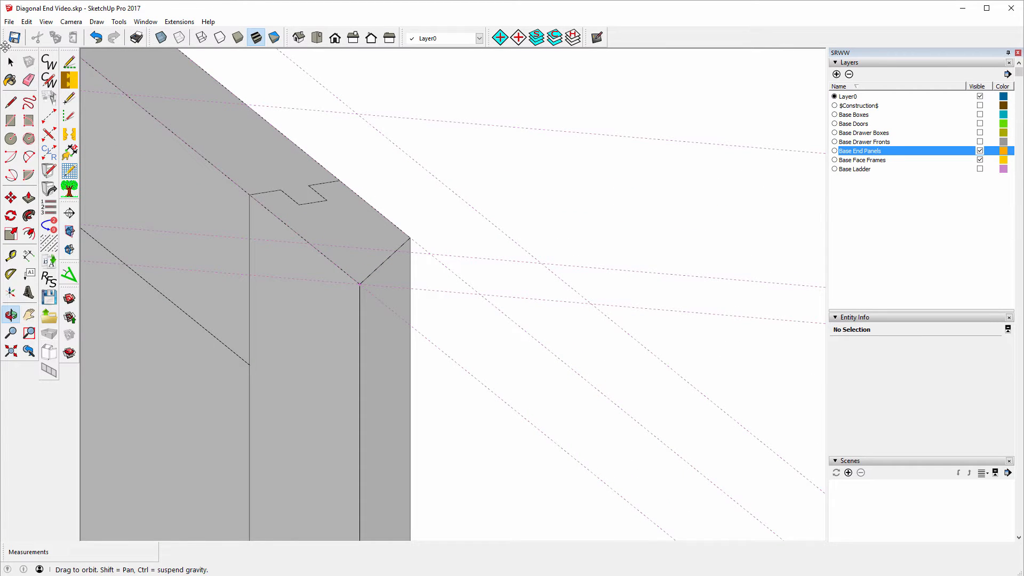
left_click(11, 63)
left_click(342, 324)
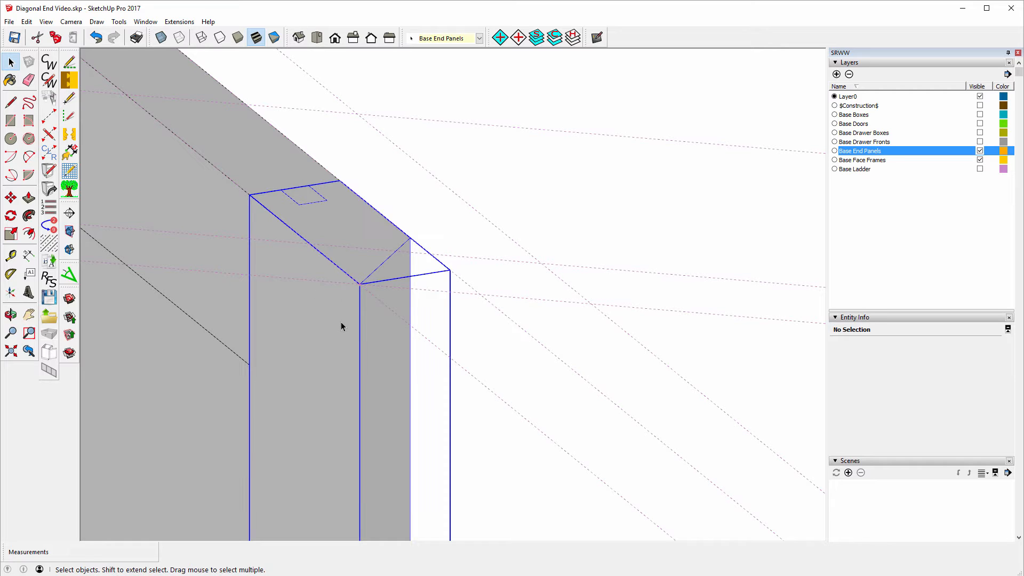
right_click(342, 324)
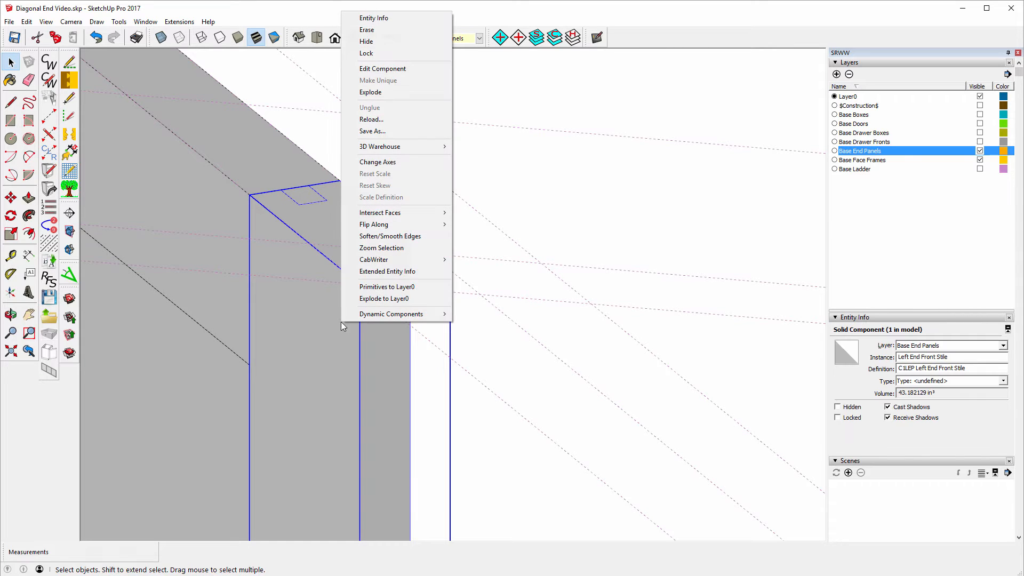
left_click(375, 68)
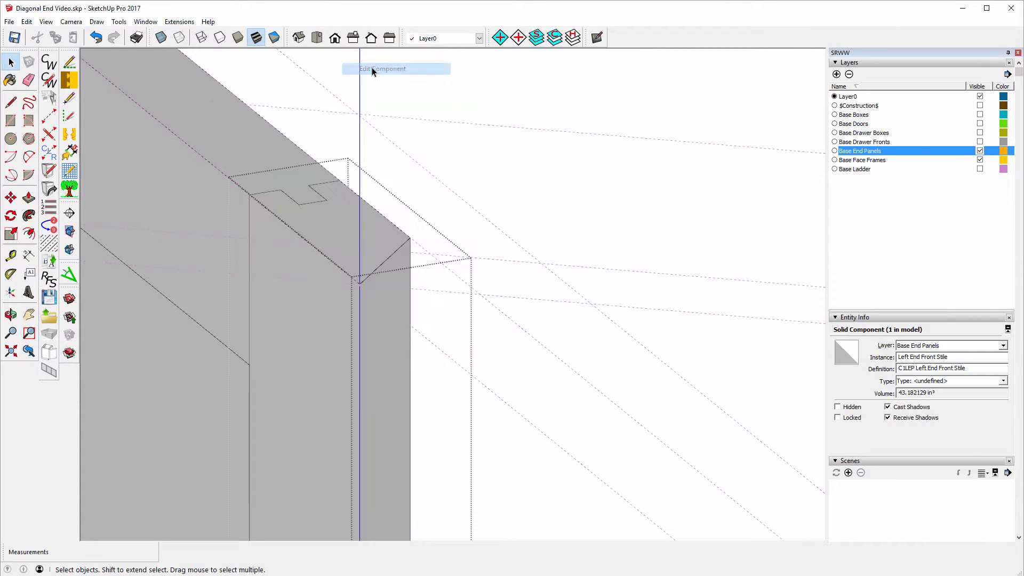
left_click(410, 313)
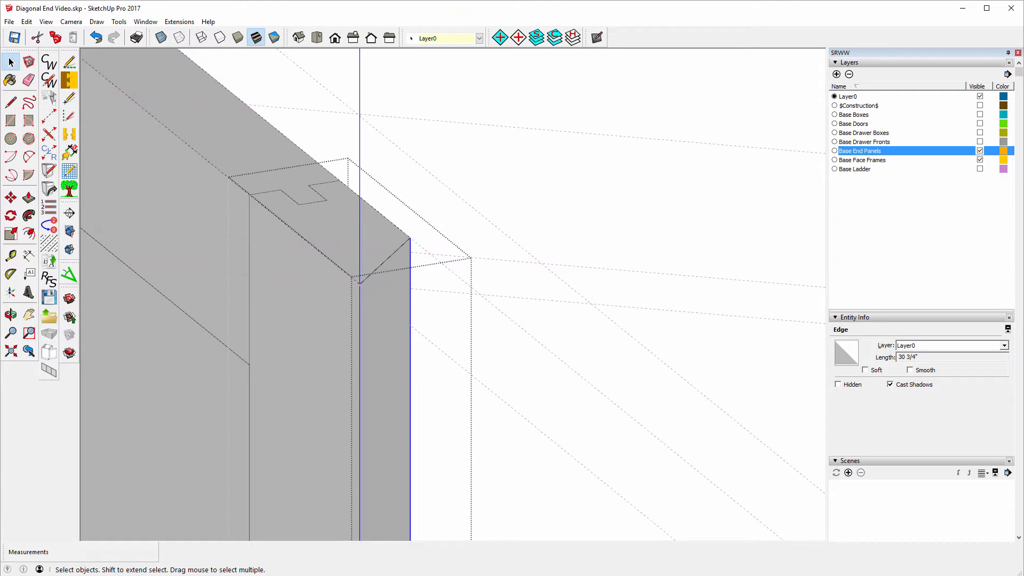
left_click(11, 197)
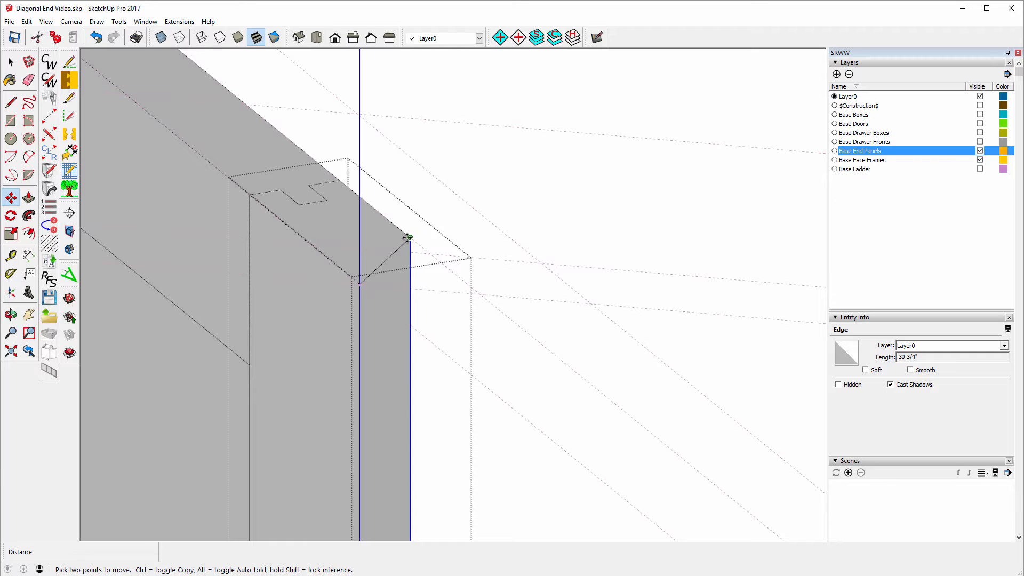
left_click(408, 238)
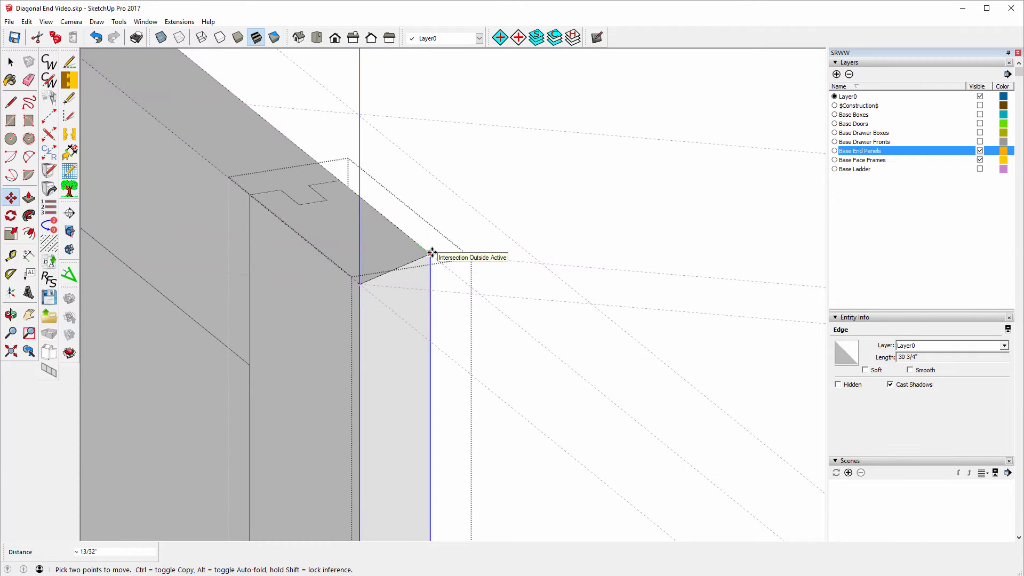
left_click(431, 252)
scroll(296, 228, "down", 5)
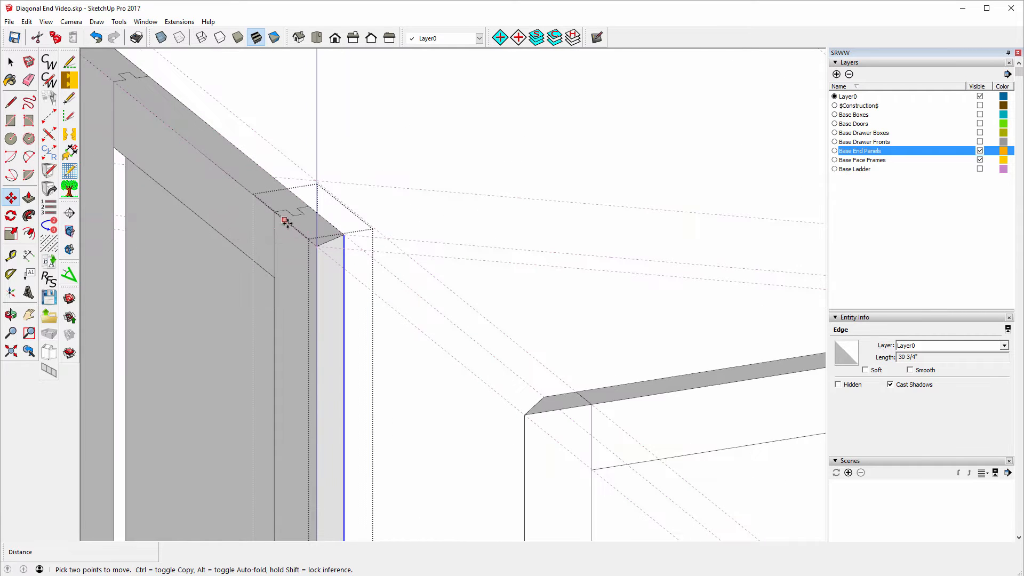
scroll(286, 222, "down", 2)
scroll(350, 195, "down", 4)
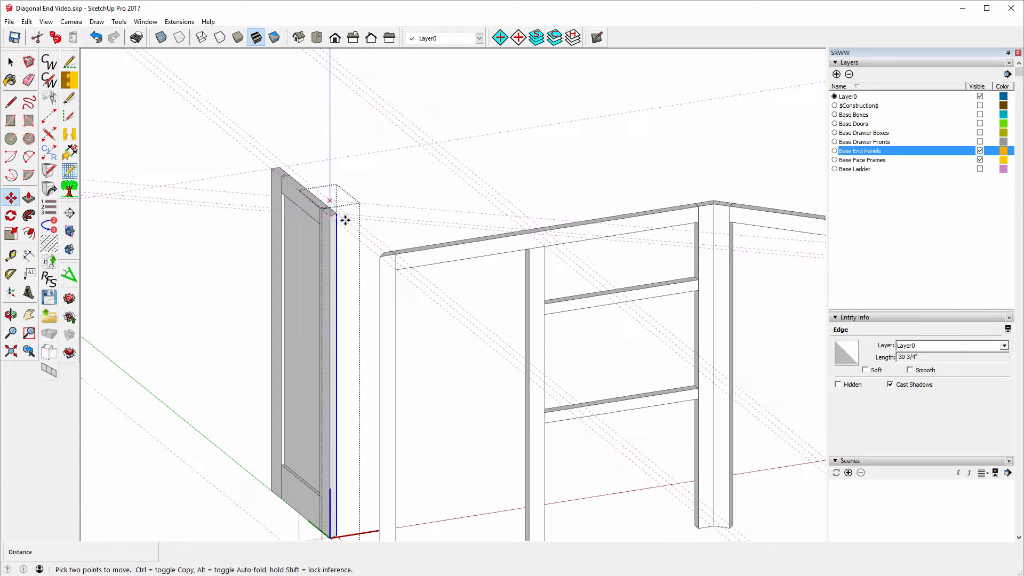
scroll(344, 219, "up", 5)
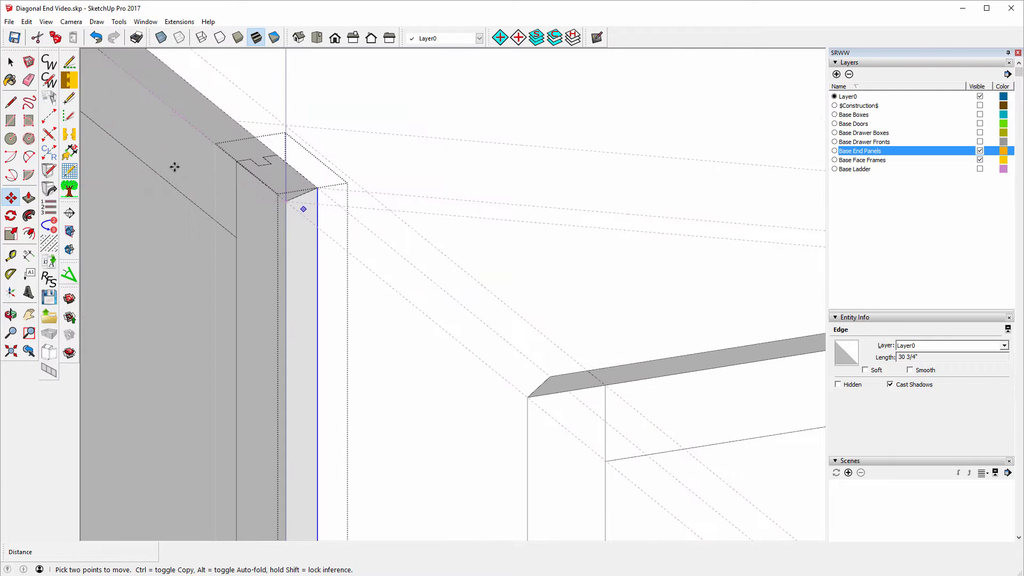
left_click(11, 62)
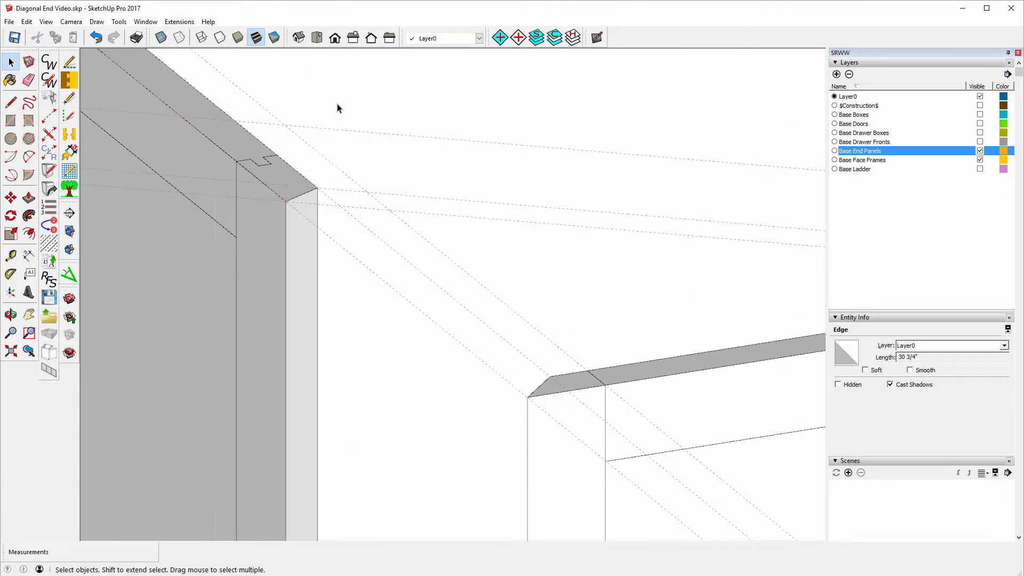
left_click(338, 107)
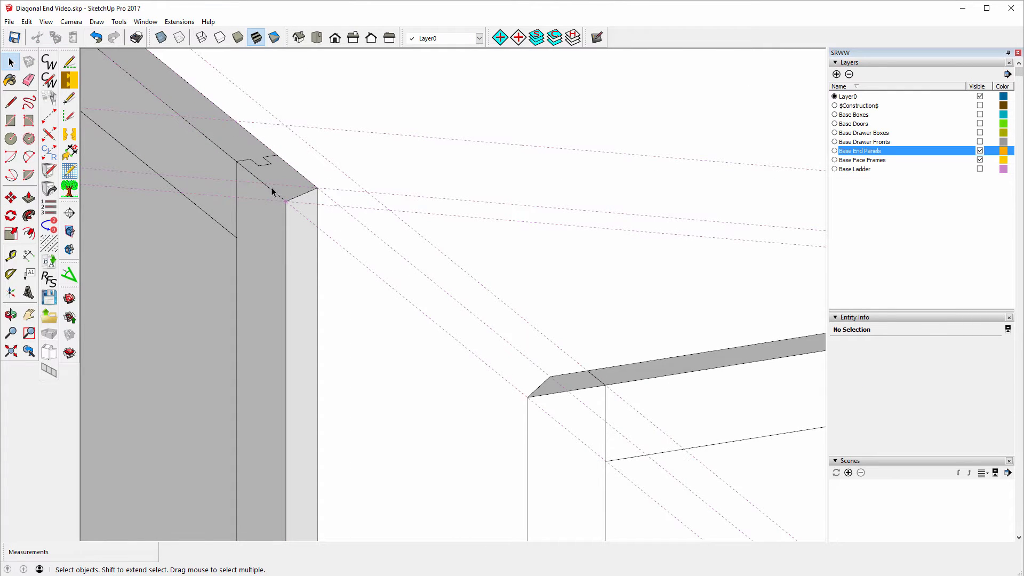
Step: Shorten the face frame's top rail by editing the component and moving its outer end geometry 14 1/2" to the middle stile's drawer-side edge
scroll(272, 191, "down", 4)
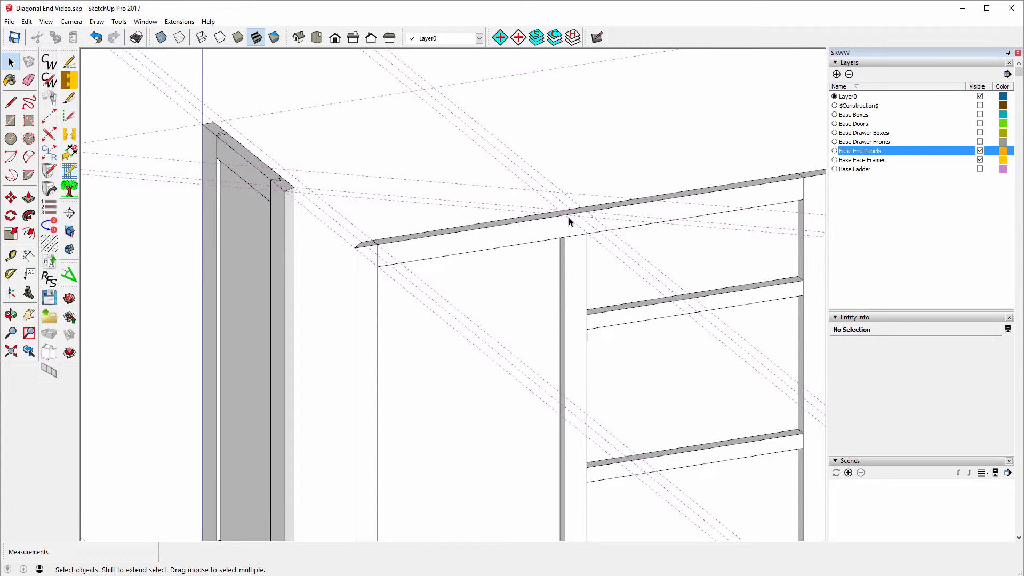
key("ctrl+z")
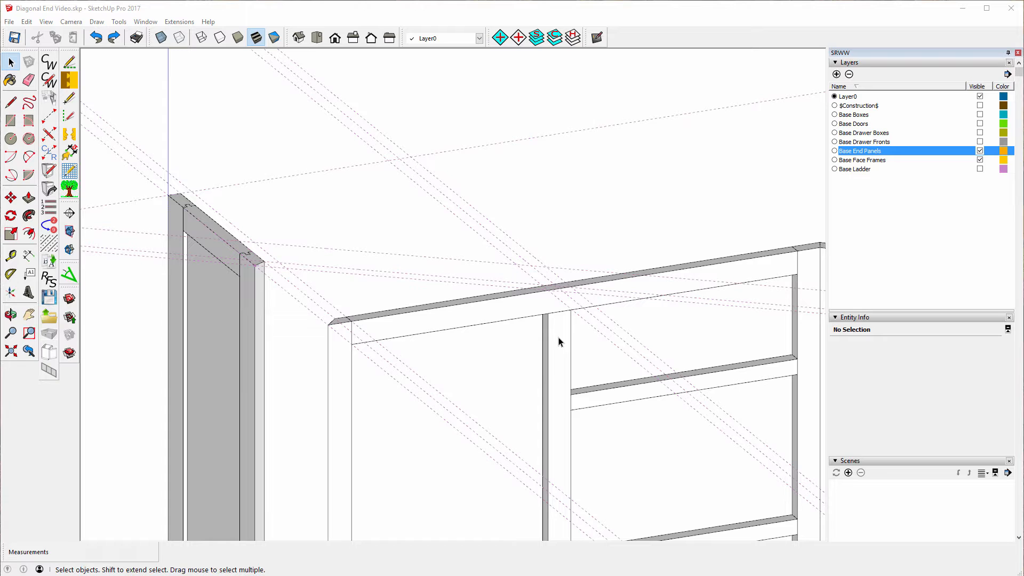
left_click(391, 326)
right_click(391, 326)
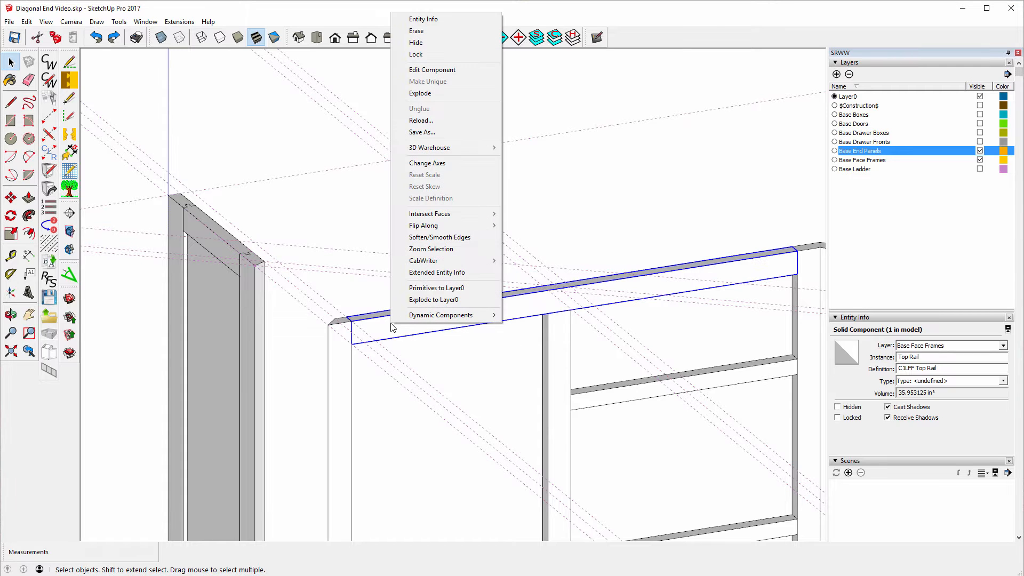
left_click(417, 72)
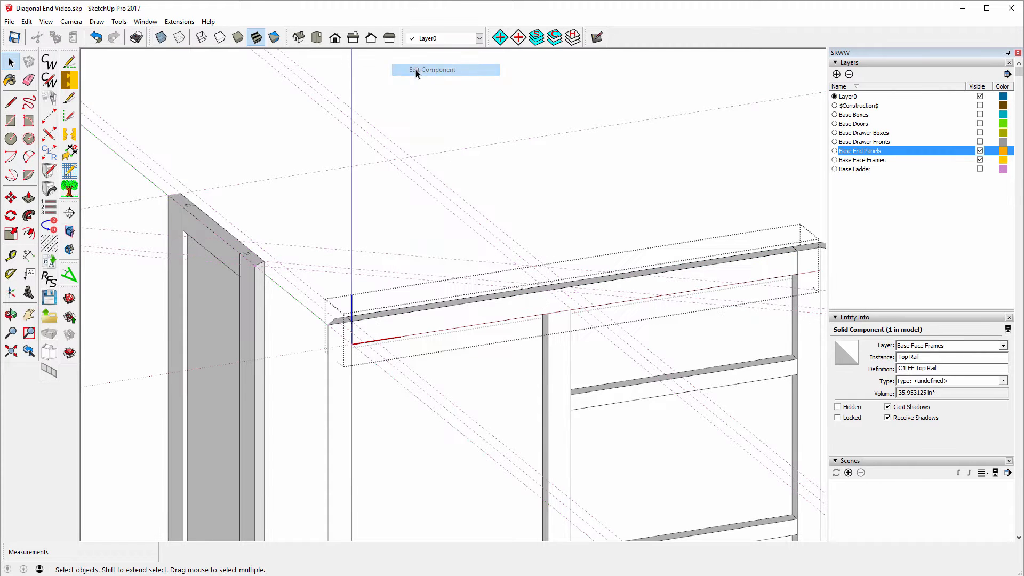
left_click(10, 63)
left_click_drag(324, 299, 395, 385)
left_click(10, 199)
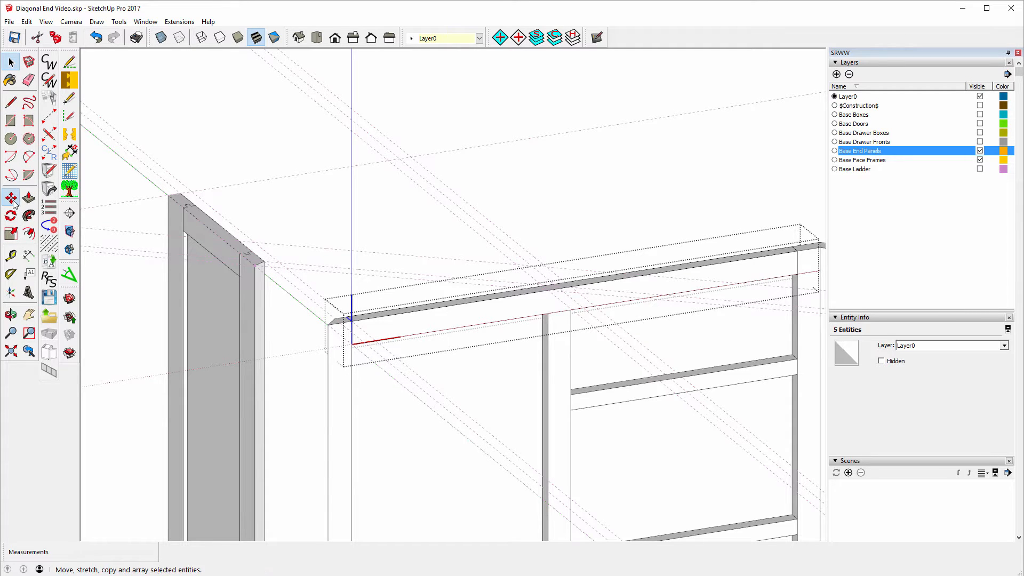
left_click(352, 344)
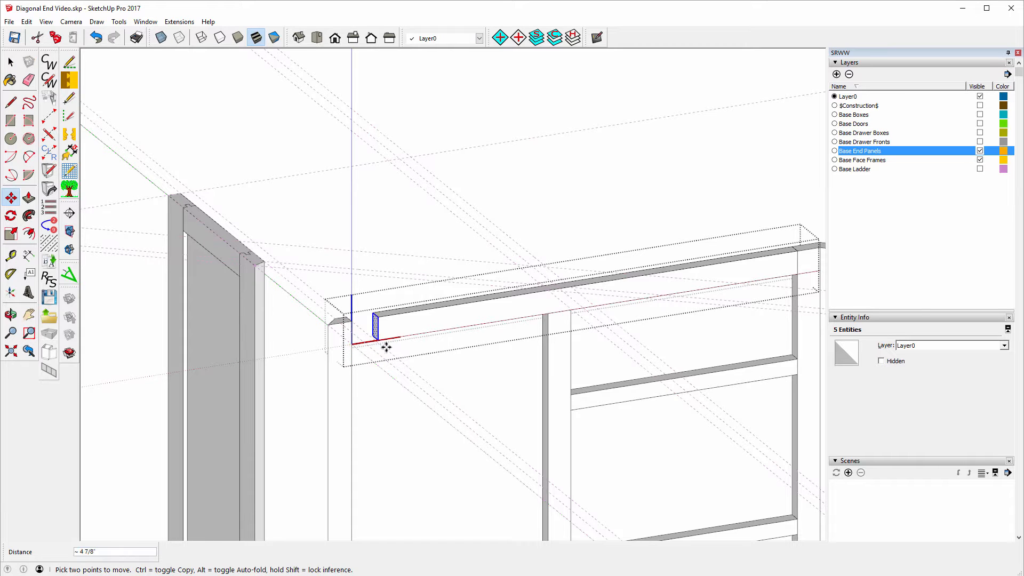
left_click(571, 310)
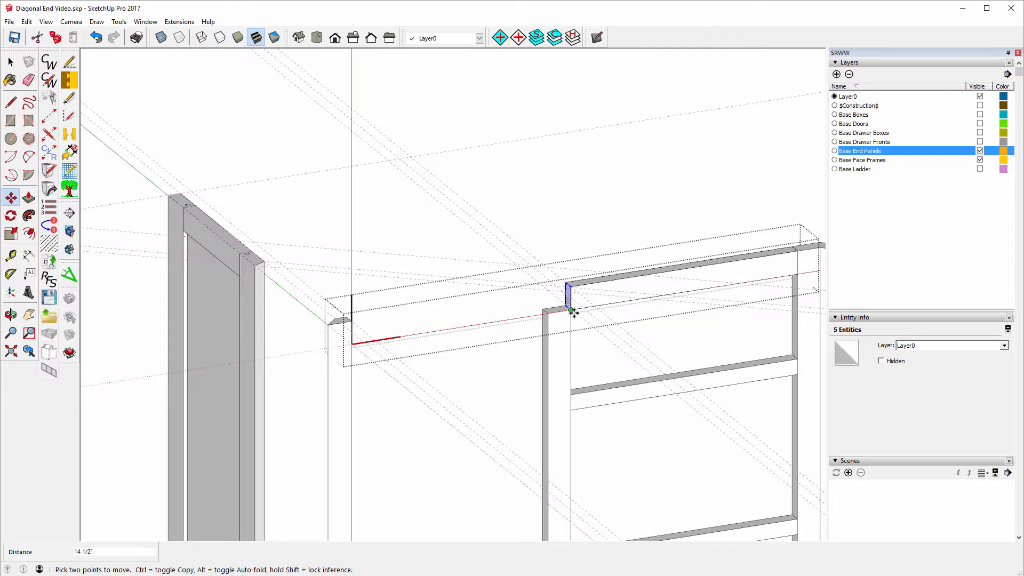
left_click(12, 63)
key("m")
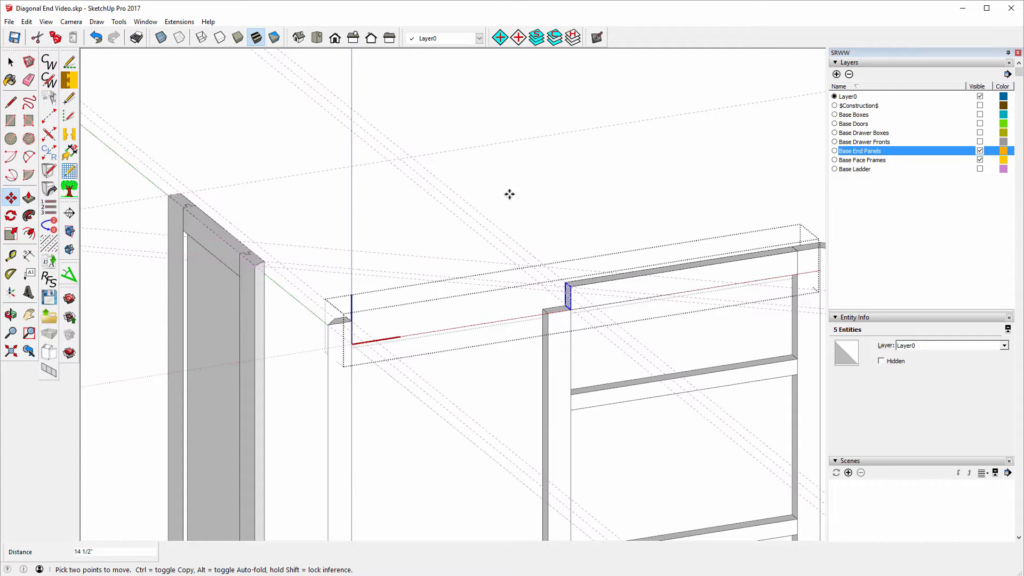
left_click(17, 67)
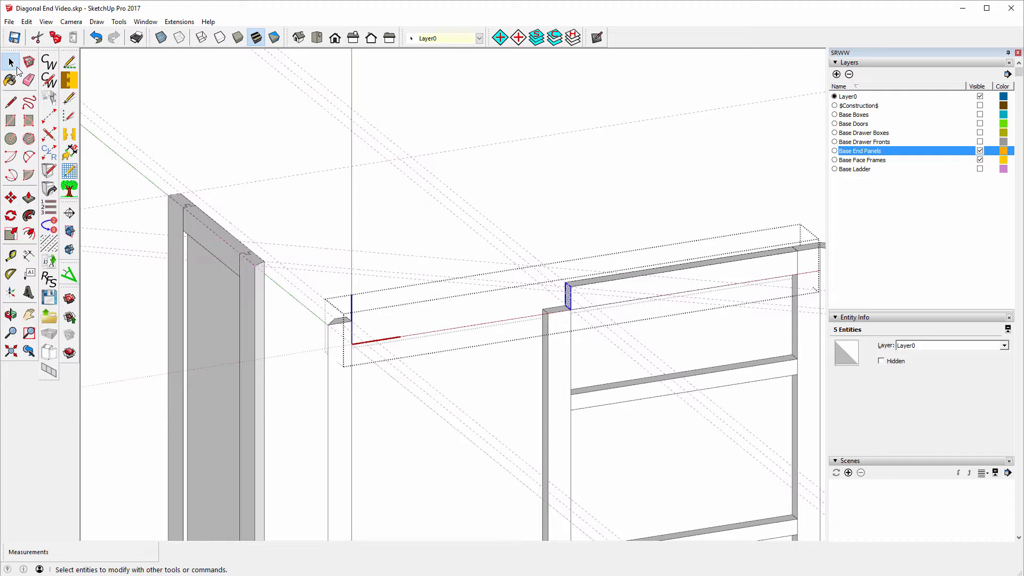
Step: Extend the face frame's connector stile by editing the component and pushing its top face up 1 1/2" to the top rail's upper surface
key("Escape")
right_click(562, 352)
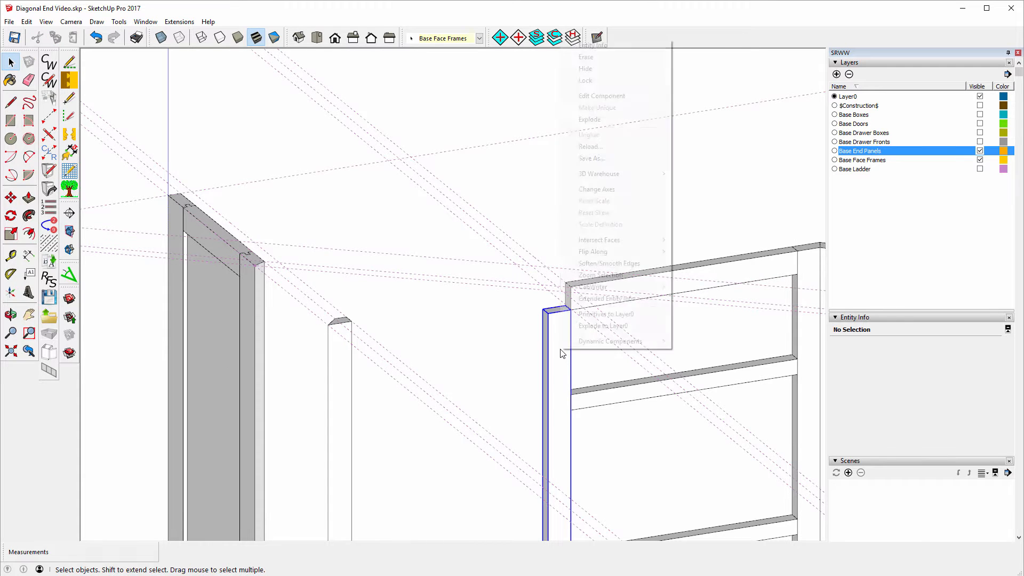
left_click(603, 96)
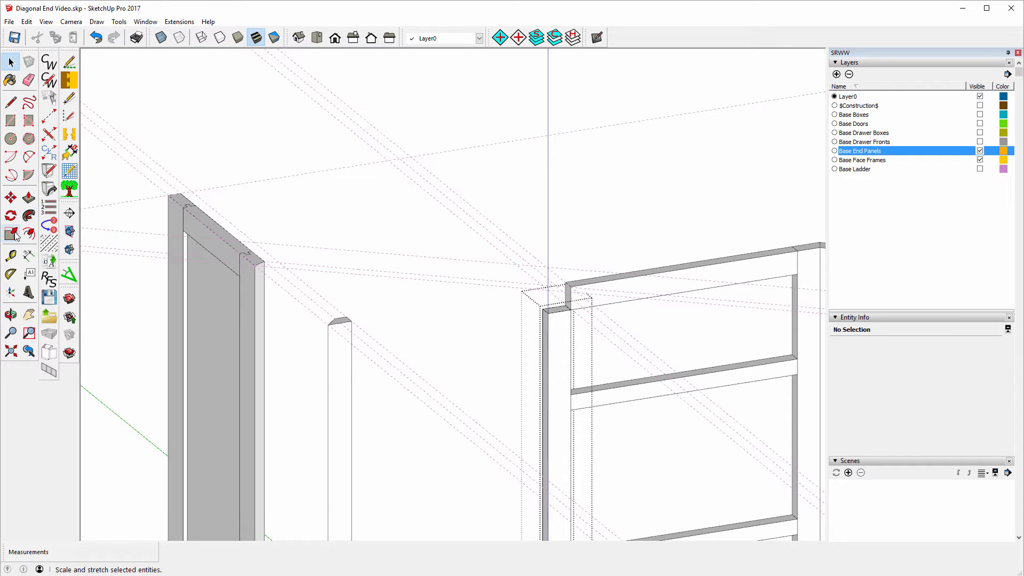
left_click(29, 197)
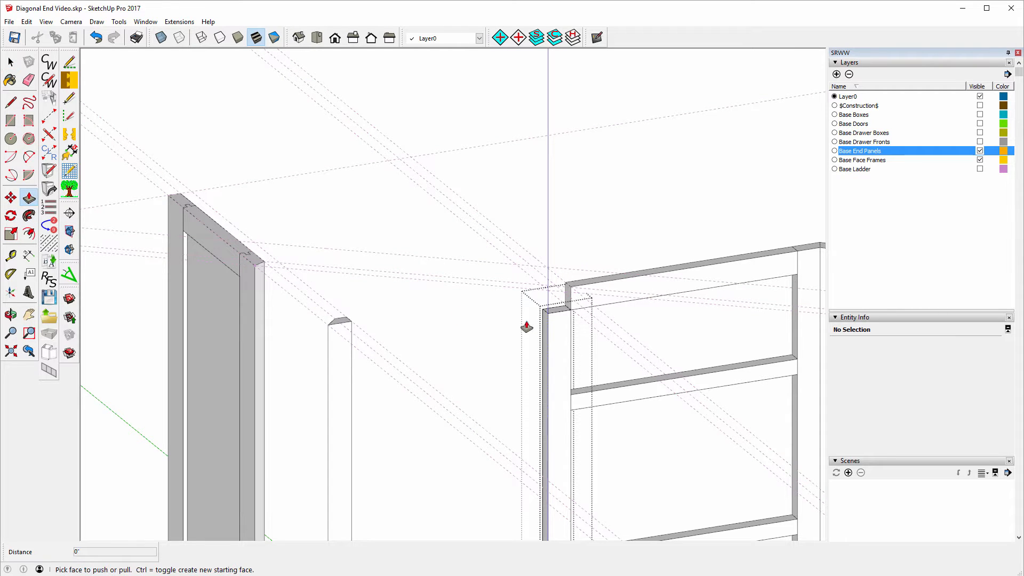
left_click(559, 315)
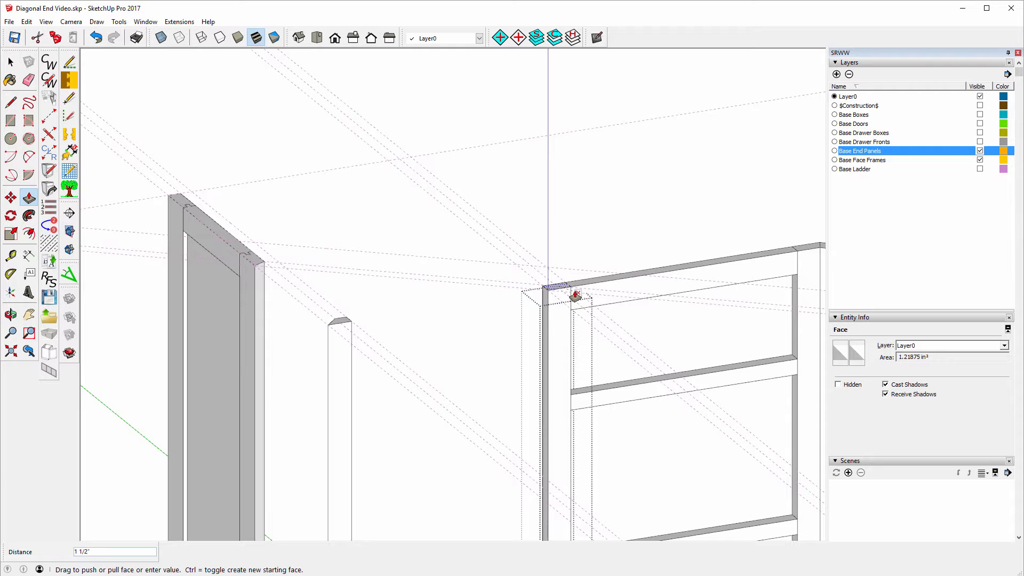
left_click(575, 296)
scroll(394, 317, "down", 2)
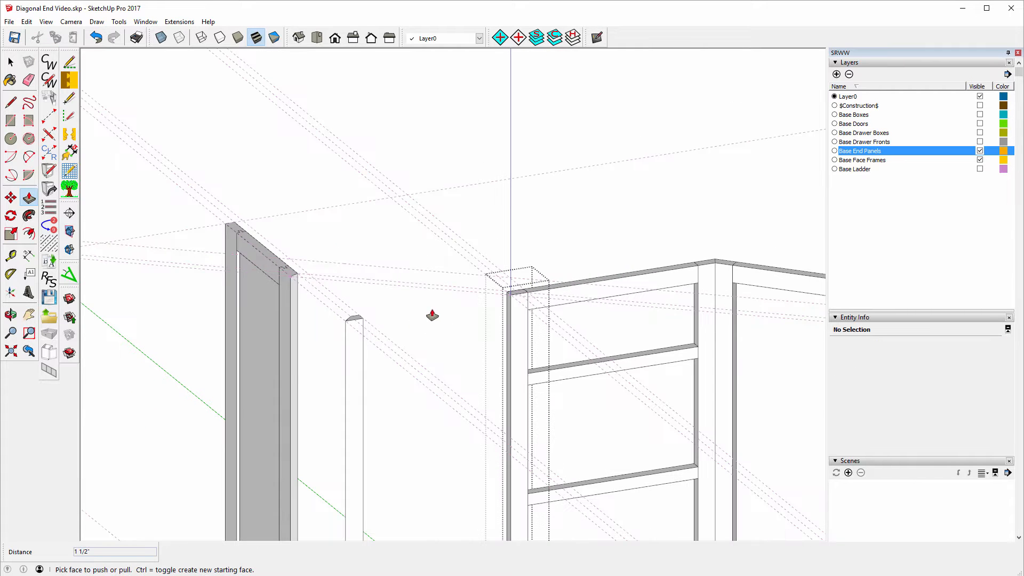
left_click(11, 62)
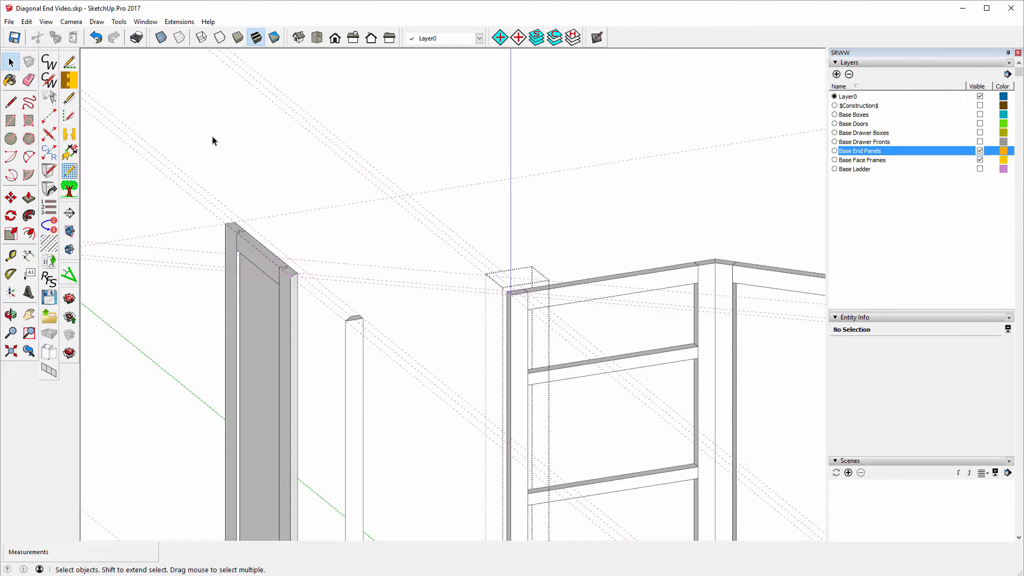
left_click(417, 251)
Step: Place a construction point where the diagonal guide line crosses the back edge of the connector stile's top
scroll(504, 299, "up", 5)
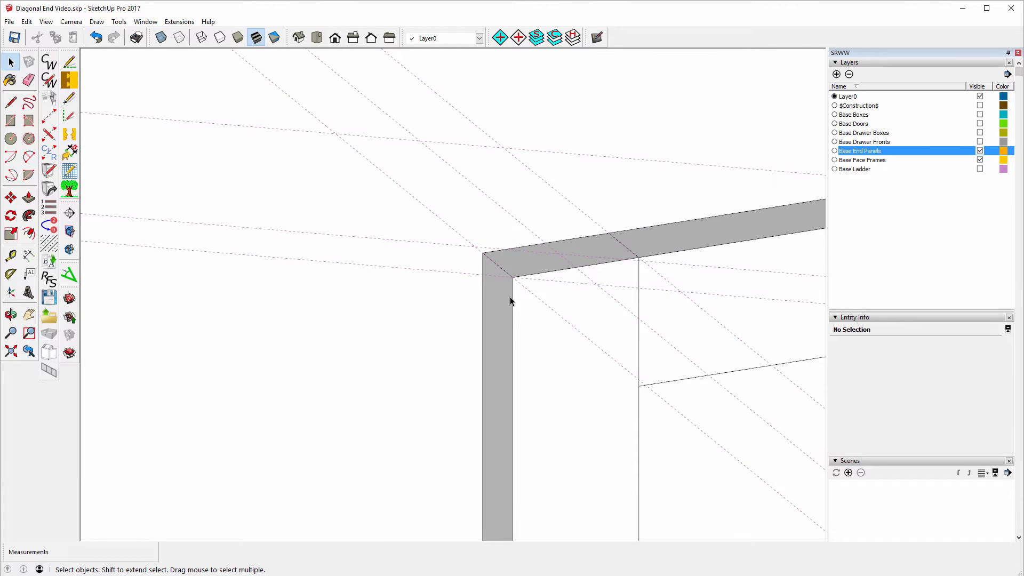
scroll(511, 301, "up", 2)
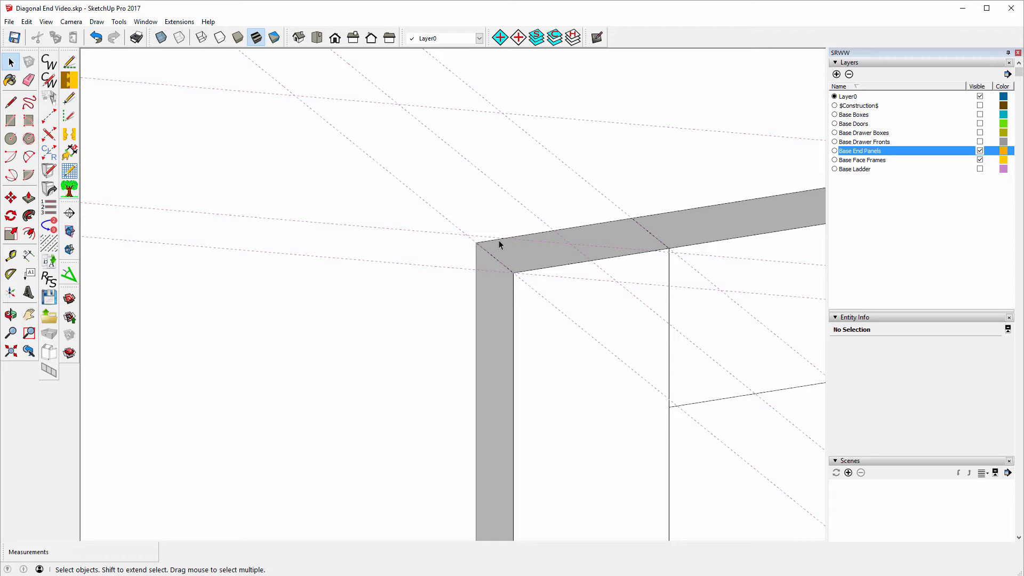
scroll(475, 290, "down", 5)
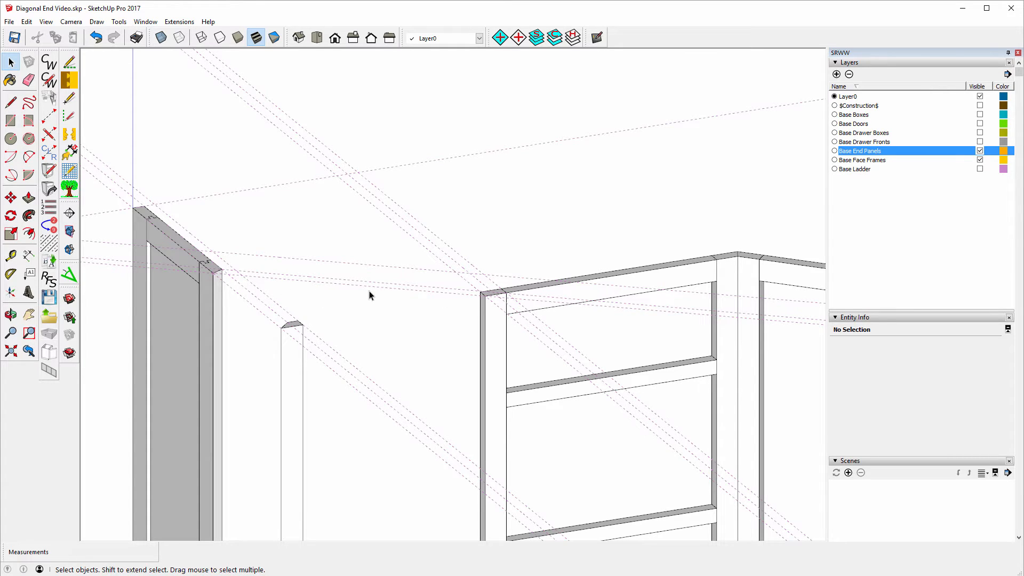
scroll(483, 298, "up", 8)
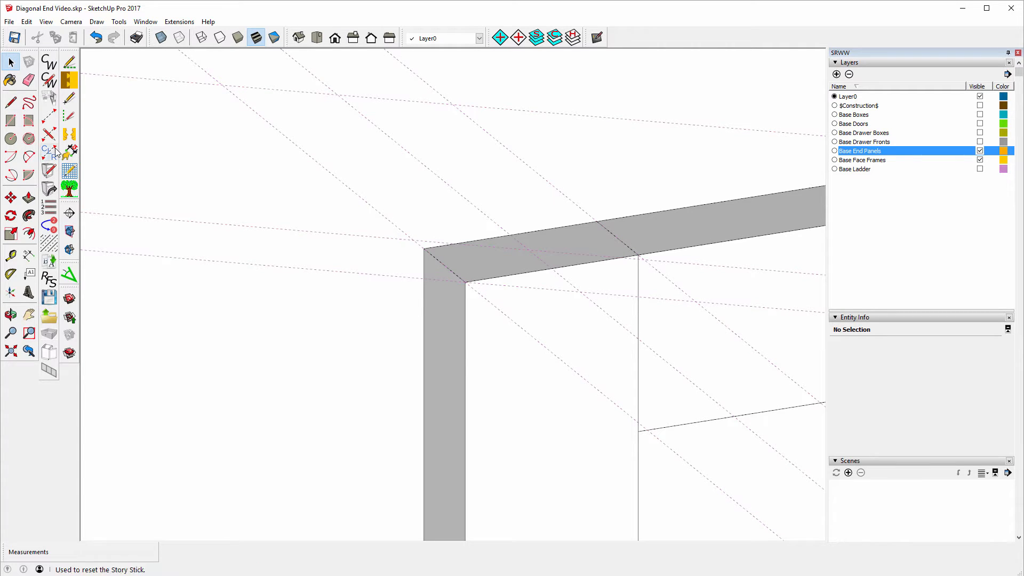
left_click(65, 80)
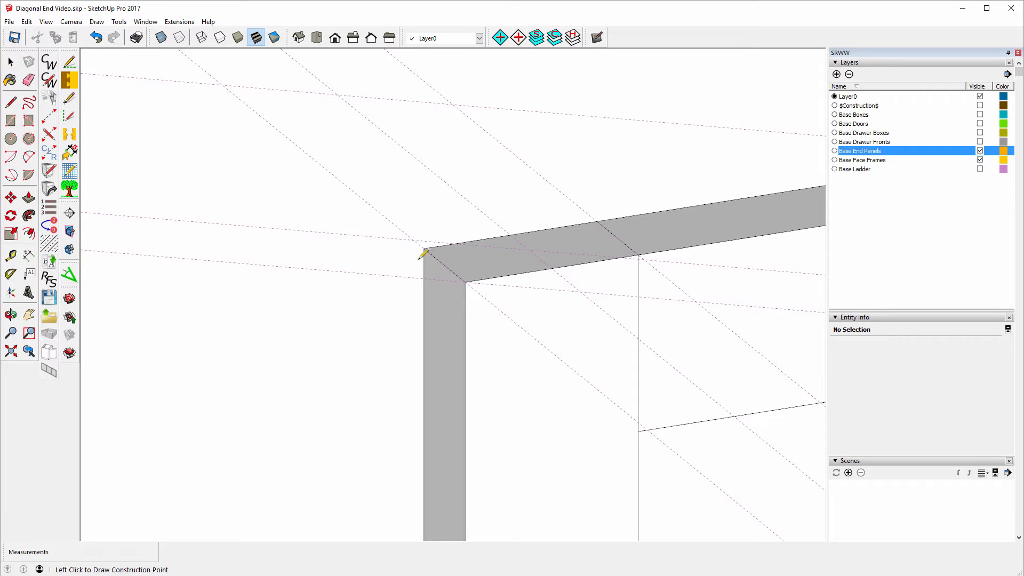
left_click(455, 244)
left_click(10, 62)
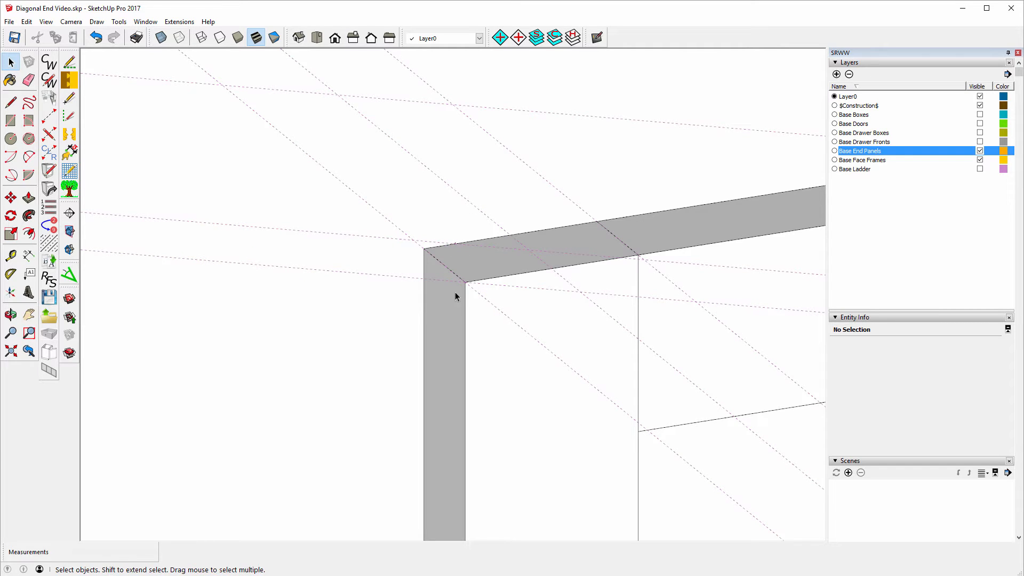
Step: Bevel the connector stile by editing the component and moving its outer back vertical edge about 17/64" to the construction point
left_click(447, 320)
right_click(447, 320)
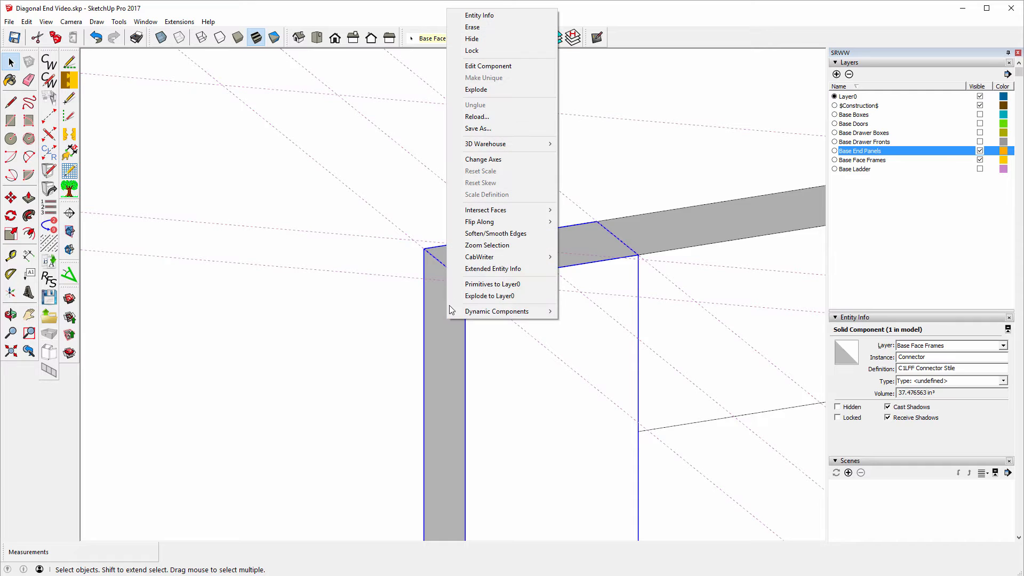
mouse_move(482, 259)
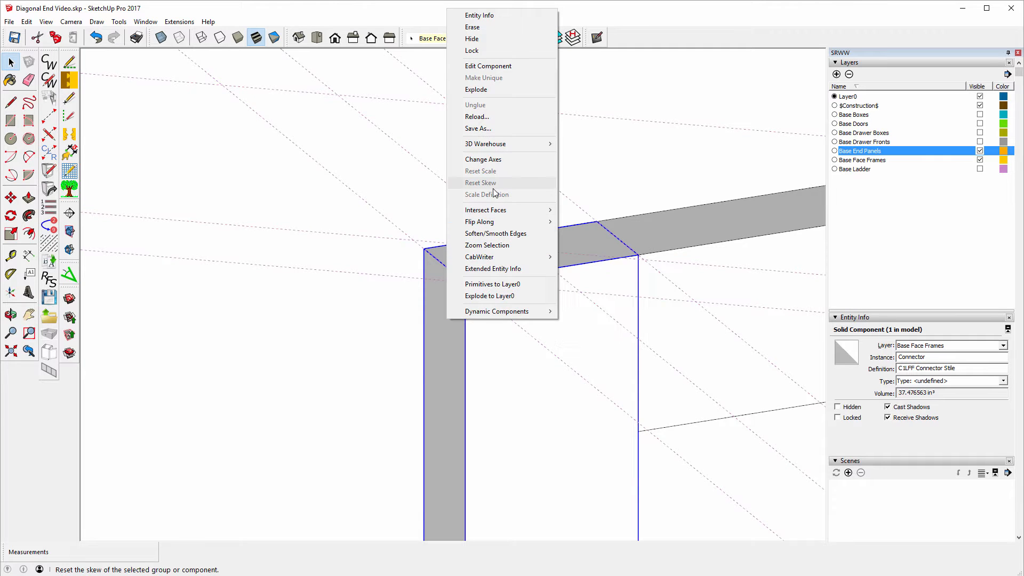
left_click(482, 66)
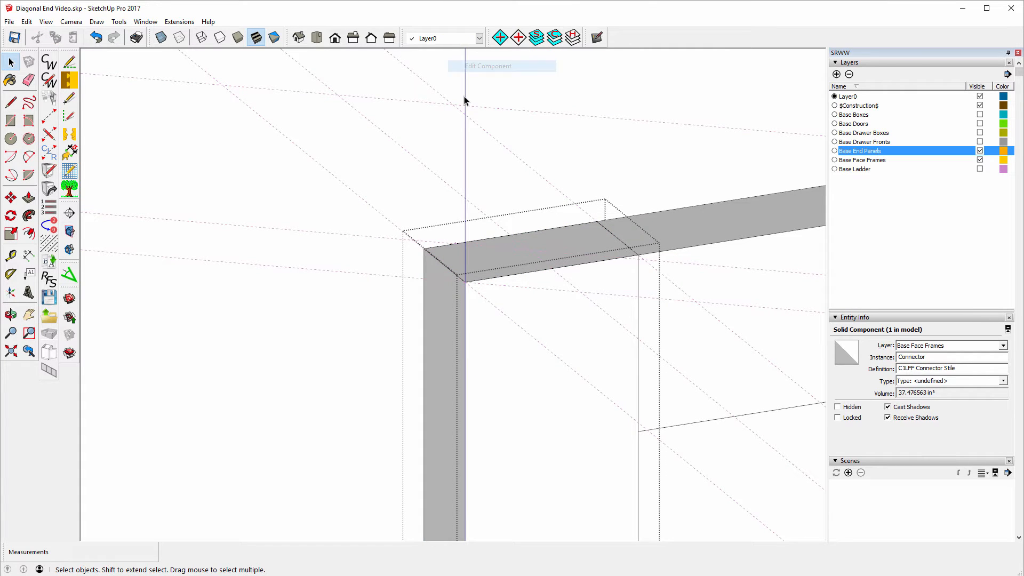
left_click(425, 291)
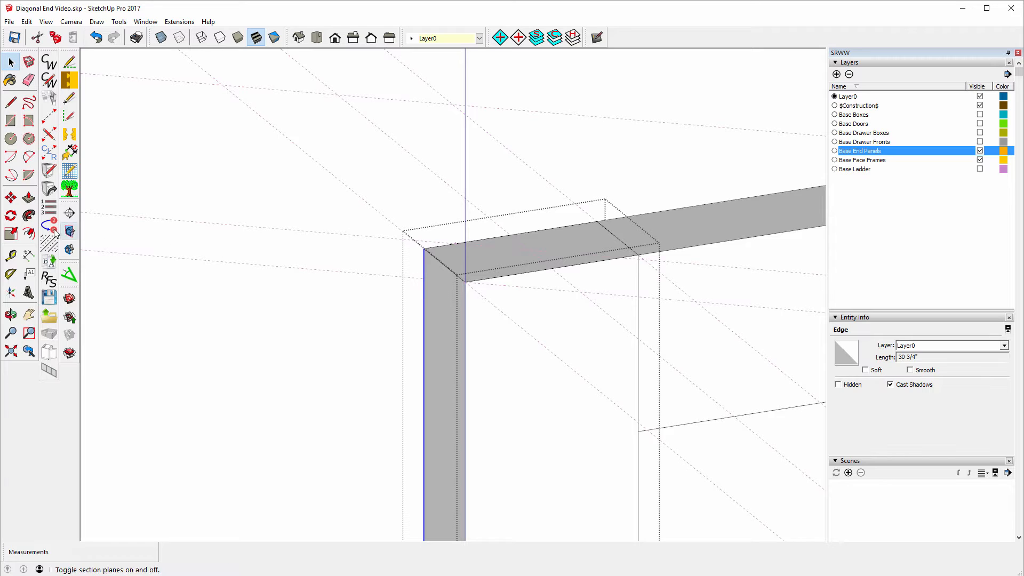
left_click(11, 198)
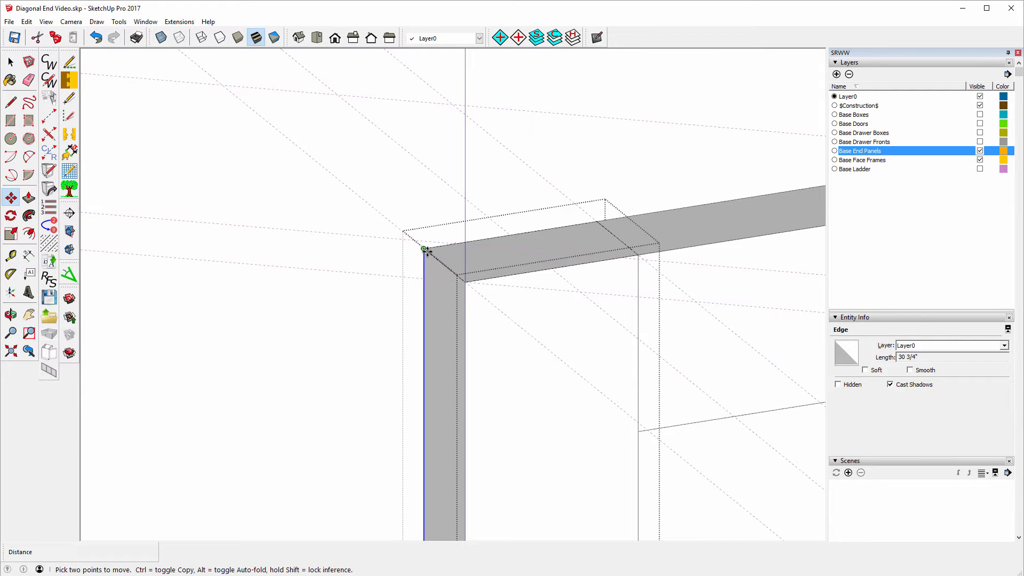
left_click(426, 249)
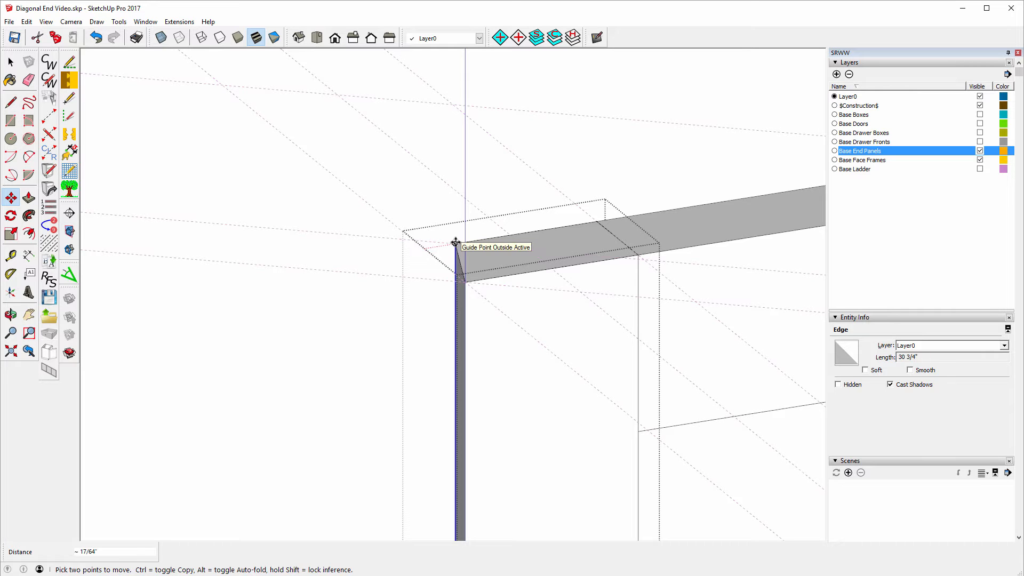
left_click(455, 243)
scroll(428, 336, "down", 5)
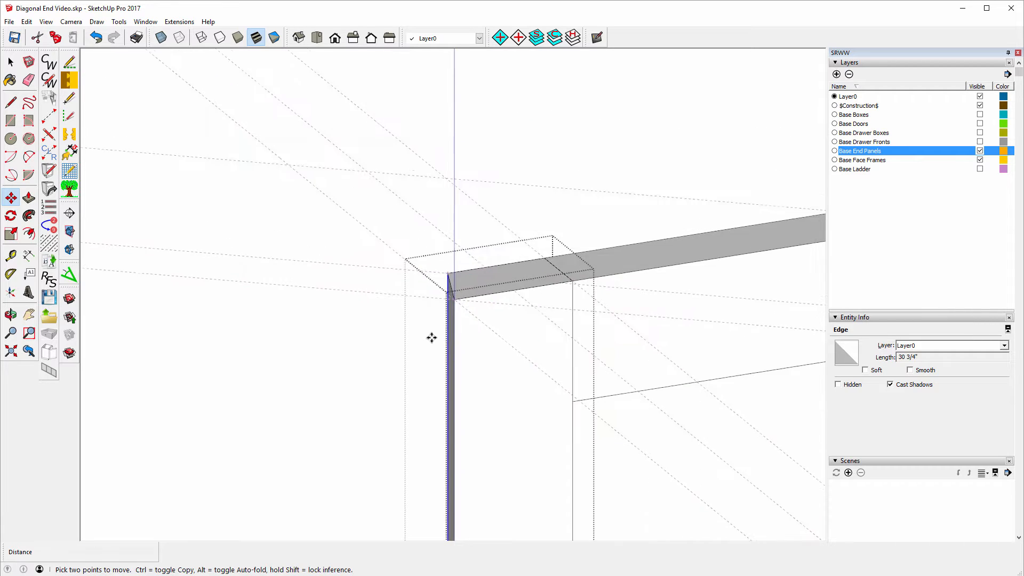
scroll(432, 337, "down", 3)
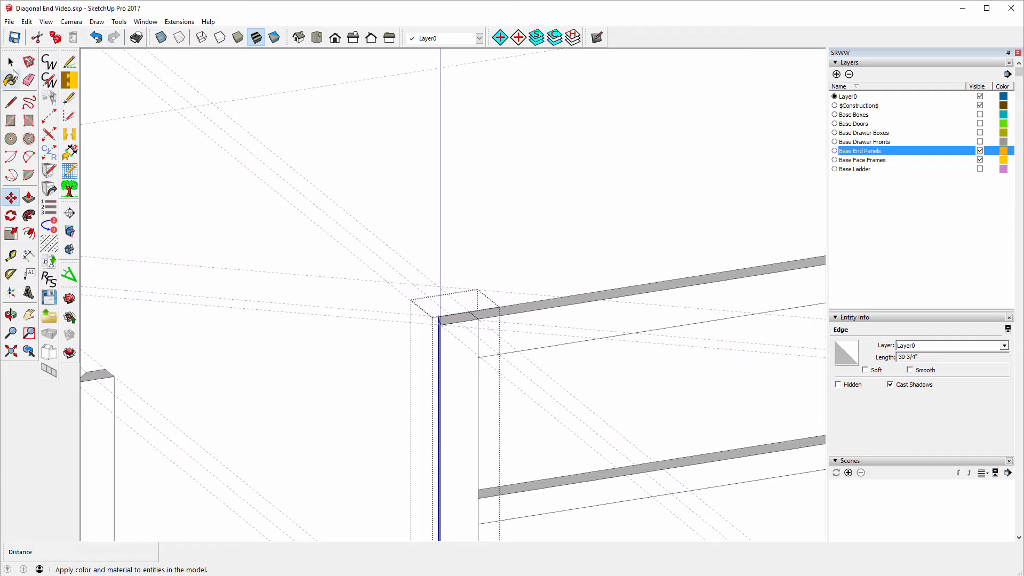
left_click(12, 63)
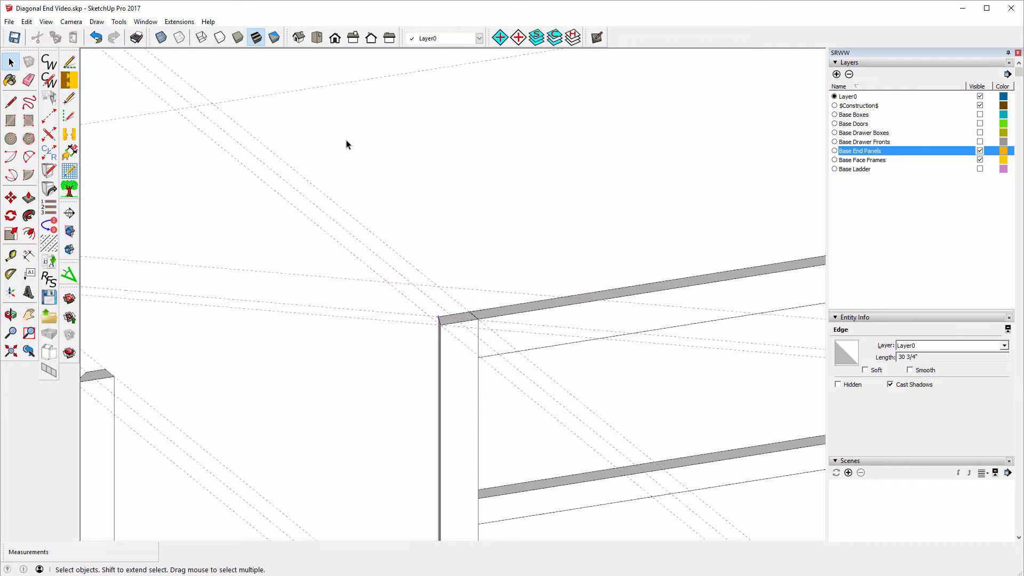
left_click(346, 143)
Step: Move the face frame's left end stile back 11" so its front outer corner meets the end panel's front outer corner
scroll(459, 253, "down", 4)
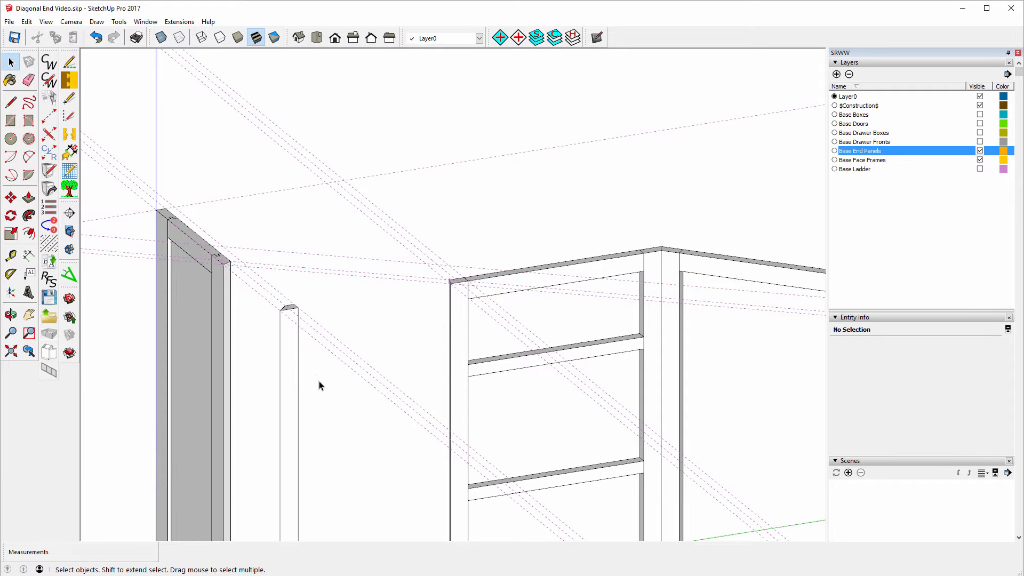
left_click(287, 349)
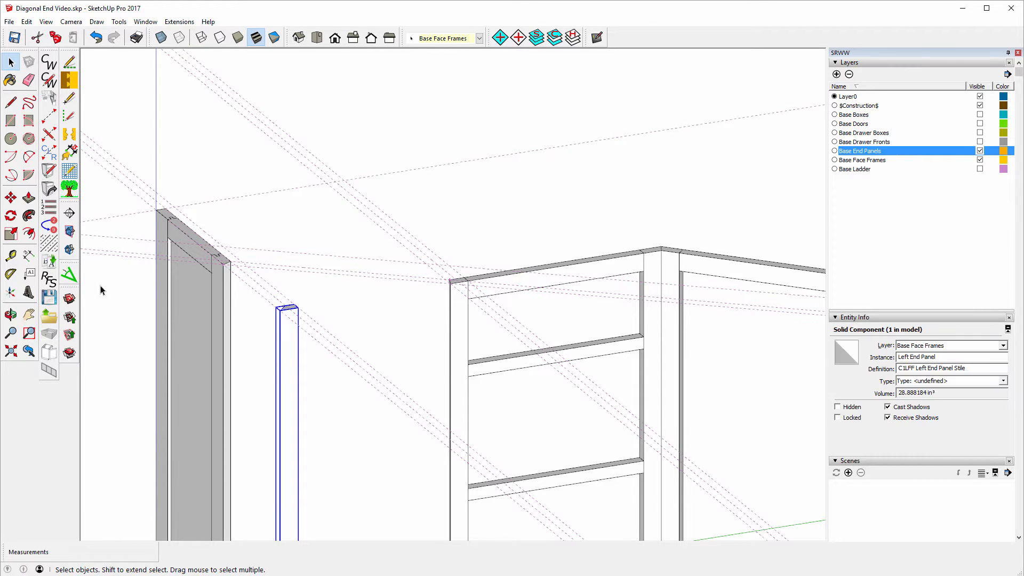
left_click(11, 198)
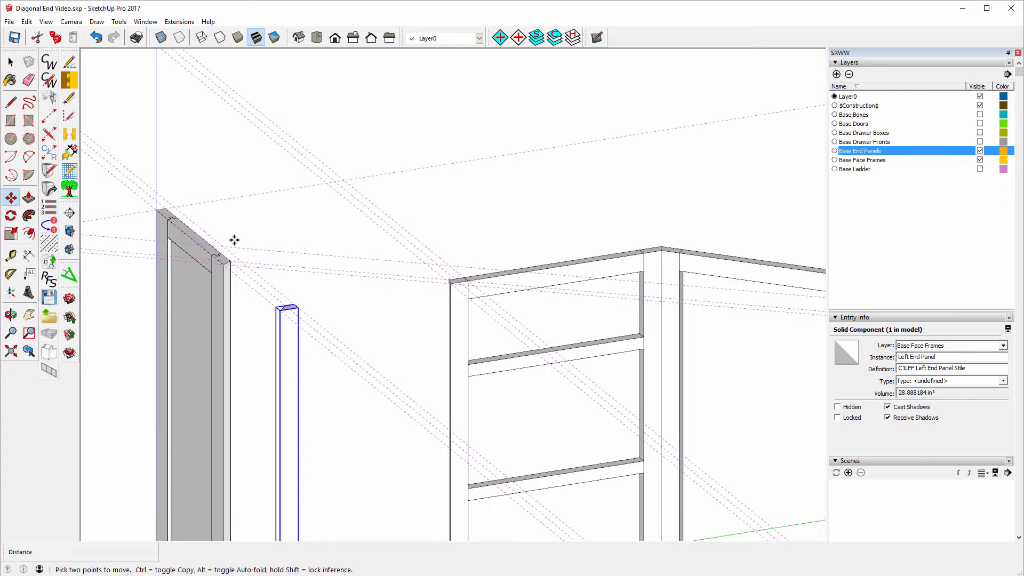
left_click(280, 310)
scroll(264, 288, "up", 2)
scroll(248, 293, "up", 3)
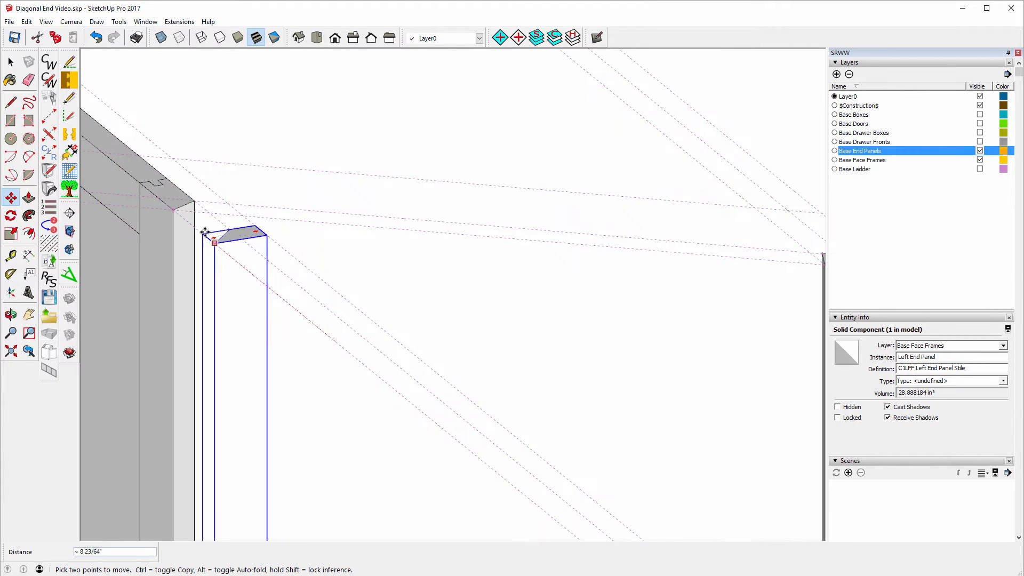
left_click(173, 208)
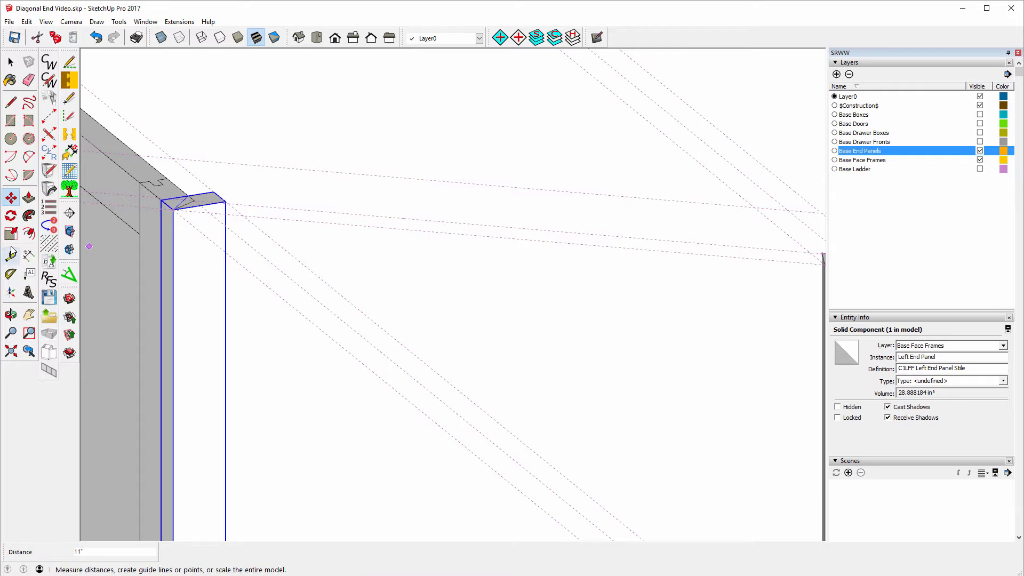
Step: Rotate the left end stile about 37.1 degrees around its front outer corner to align with the diagonal guide line
left_click(10, 215)
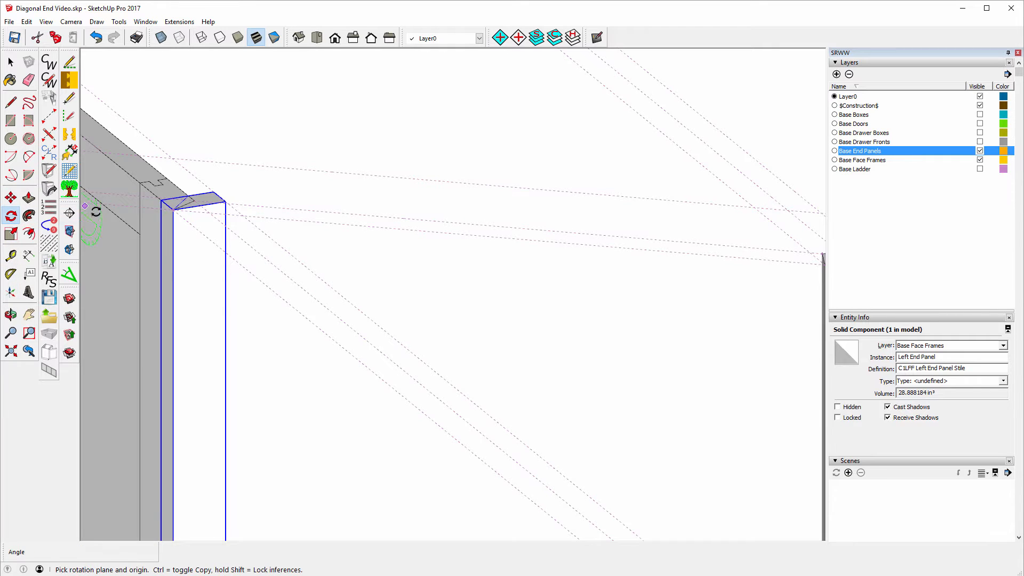
left_click(173, 209)
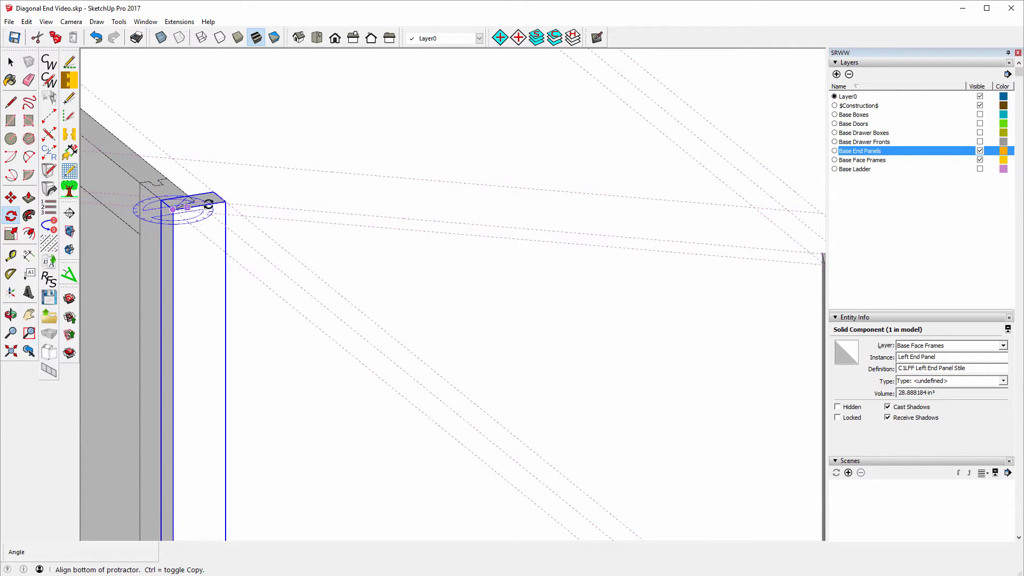
left_click(265, 189)
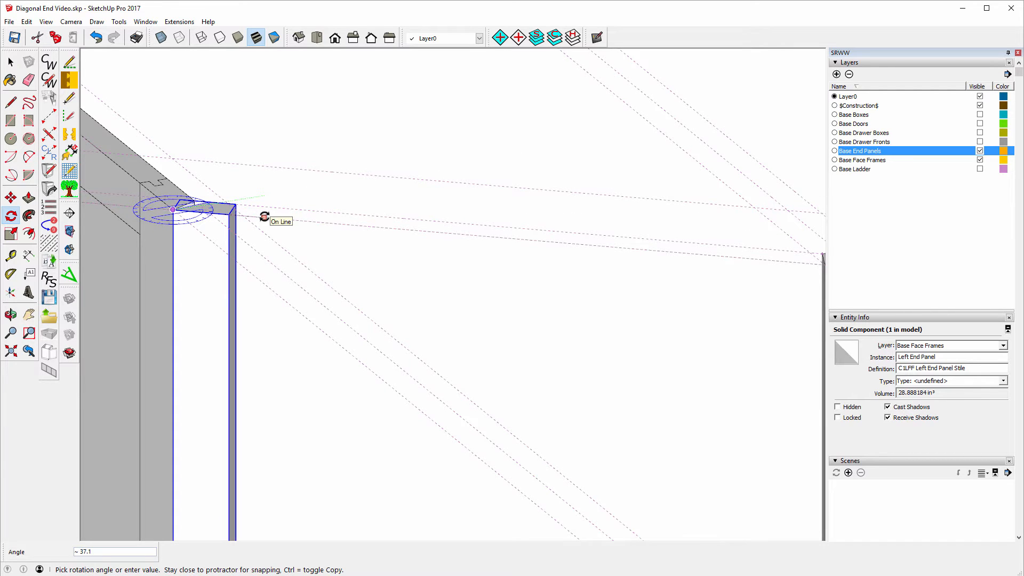
left_click(264, 216)
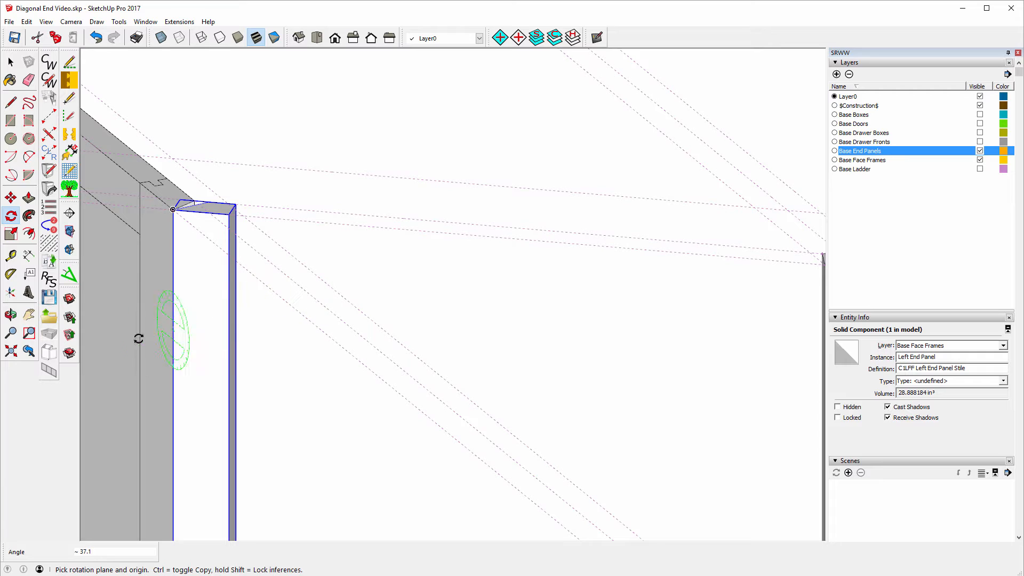
Step: Bevel the left end stile by editing the component and moving its back vertical edge beside the end panel about 13/32" to the panel's beveled corner
left_click(11, 315)
left_click_drag(153, 258, 507, 359)
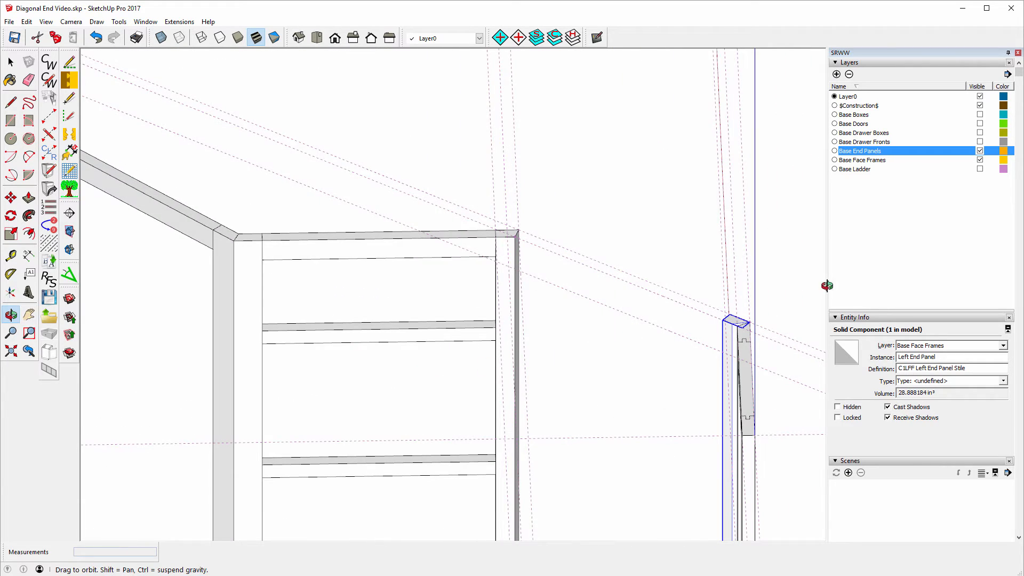
left_click_drag(816, 292, 760, 336)
scroll(759, 336, "up", 4)
left_click(11, 63)
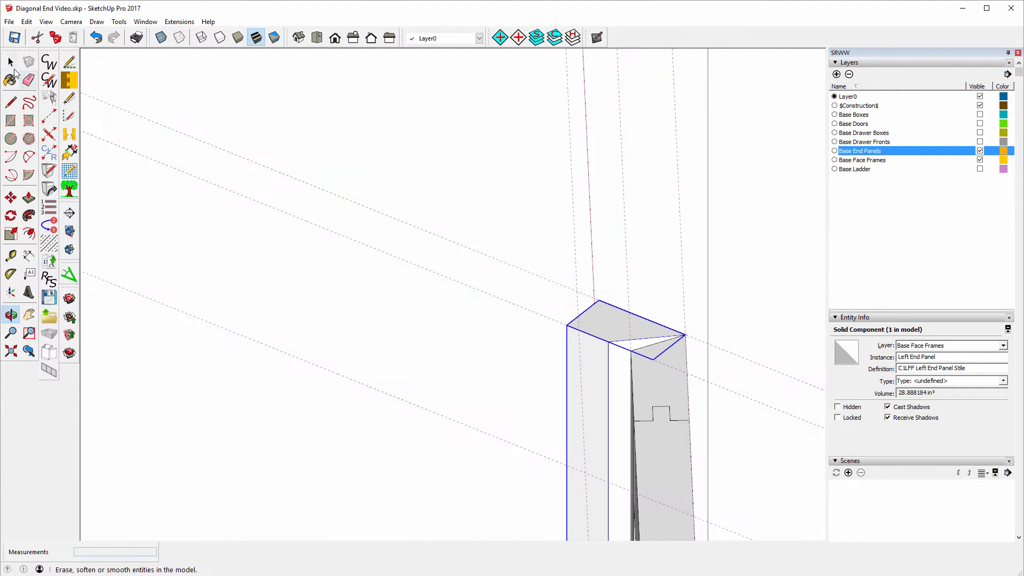
left_click(11, 62)
right_click(593, 329)
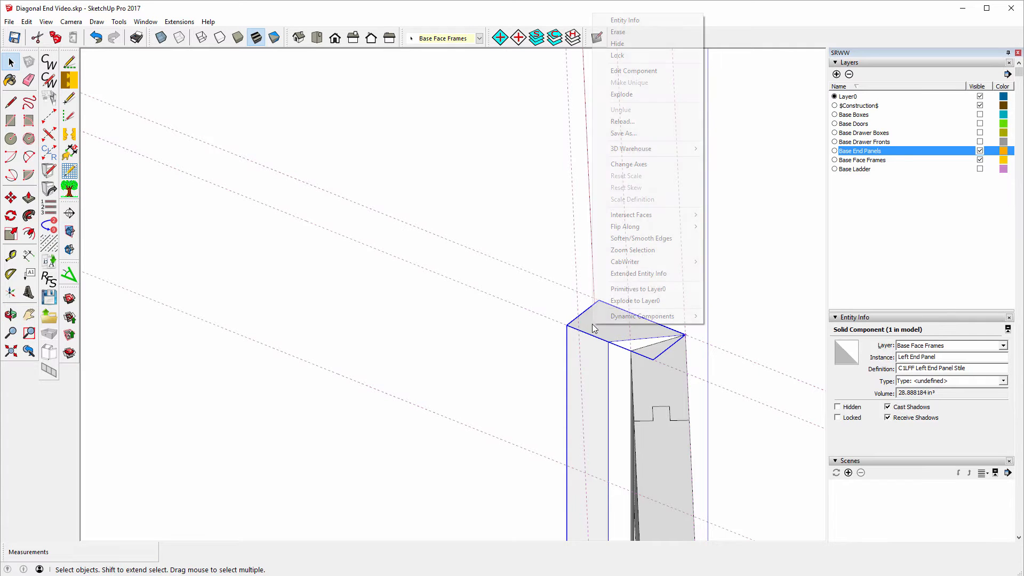
left_click(625, 71)
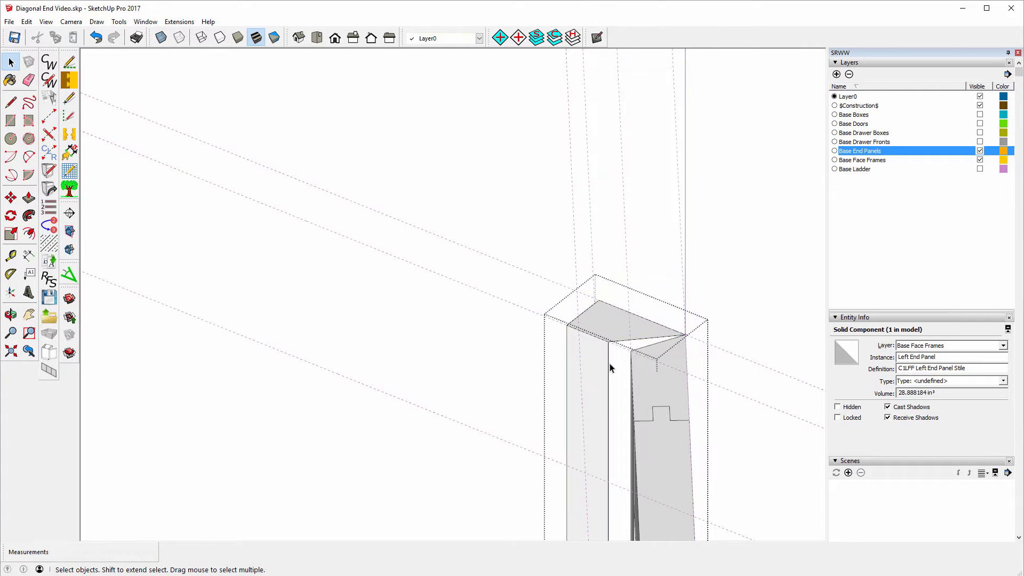
left_click(608, 364)
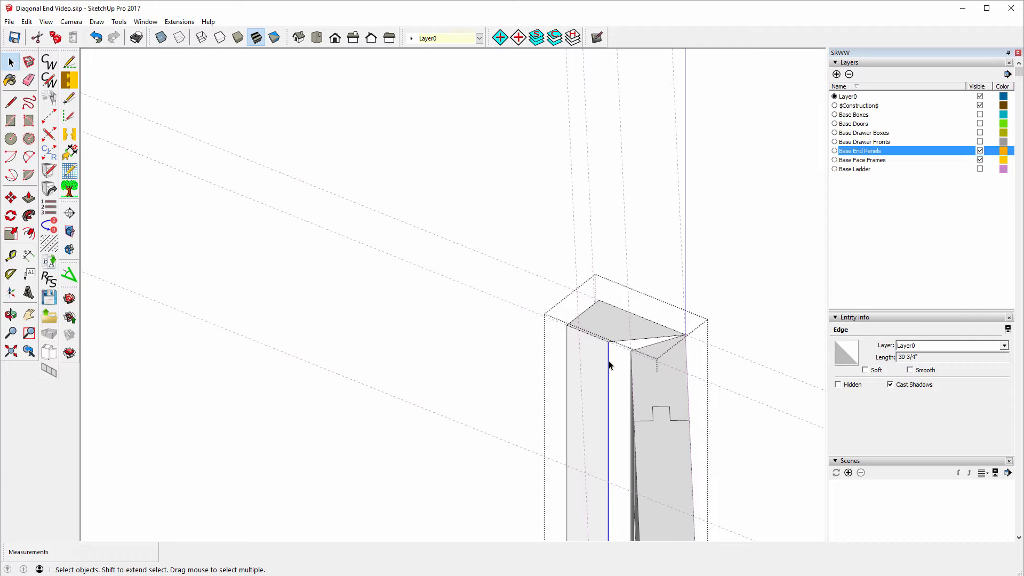
left_click(10, 198)
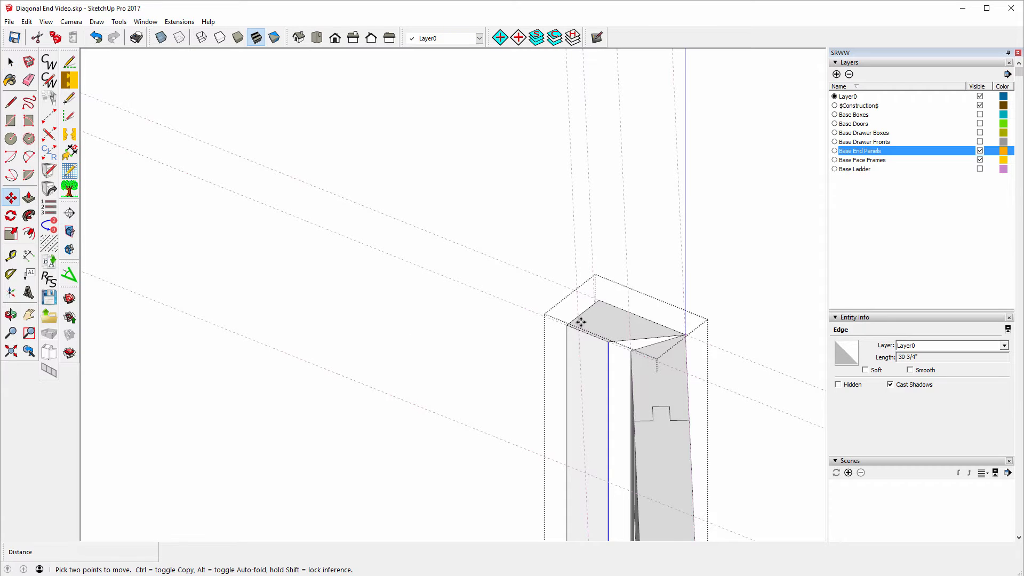
left_click(609, 341)
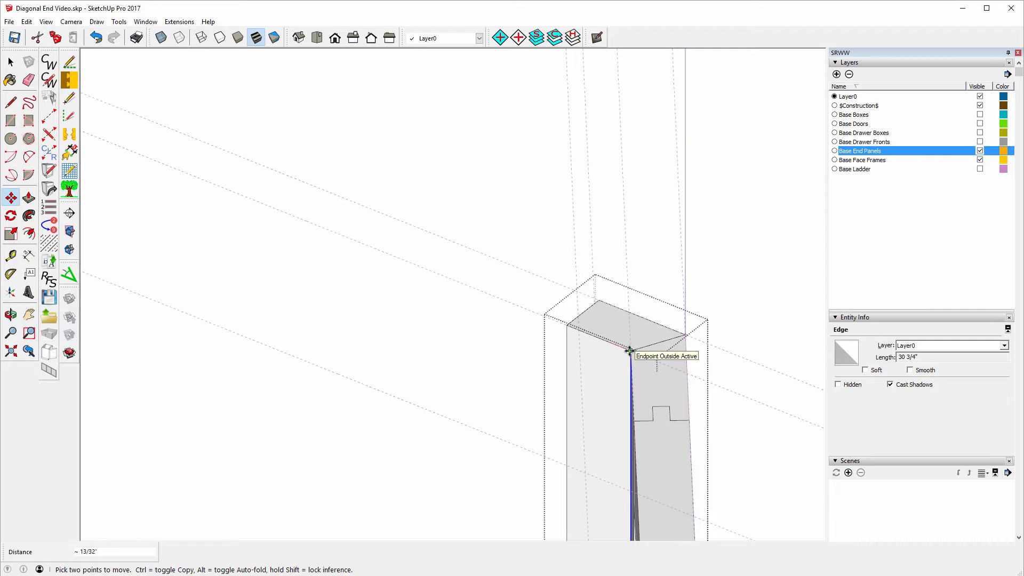
left_click(631, 350)
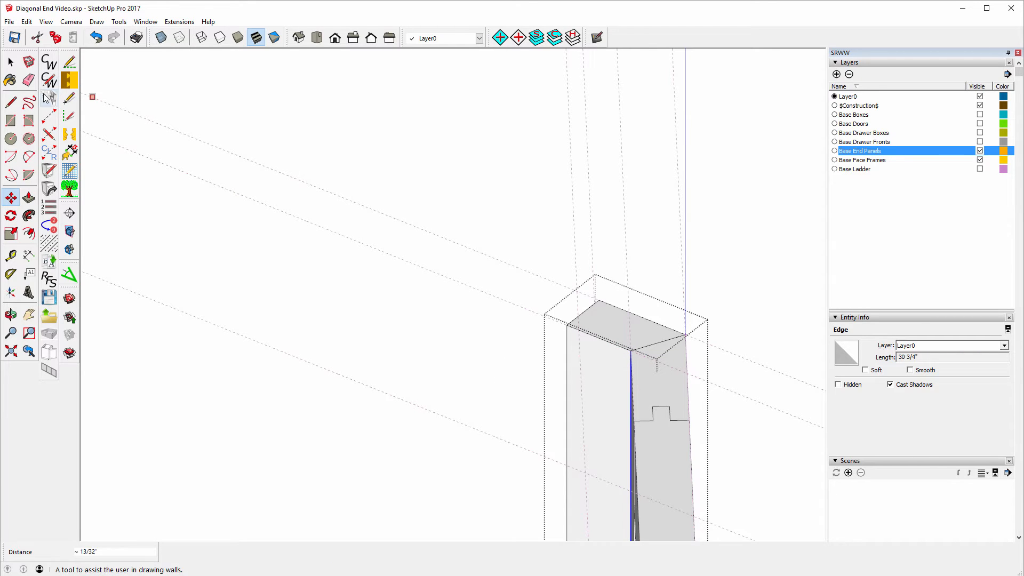
left_click(11, 62)
left_click(369, 155)
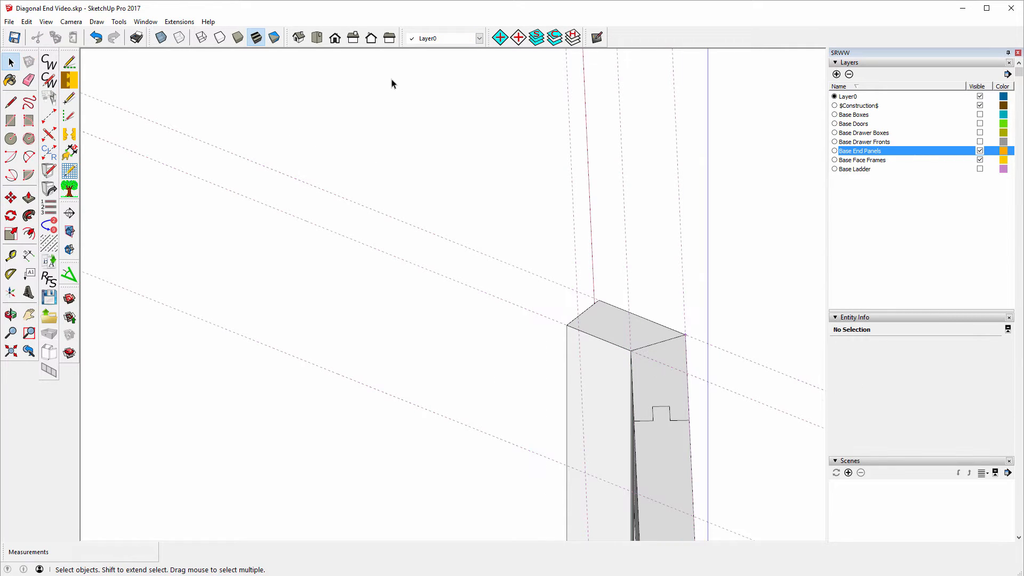
Step: Examine the beveled end joint and the face frame's left and right corner inside stiles, checking their component details
left_click(11, 314)
left_click_drag(656, 219, 464, 245)
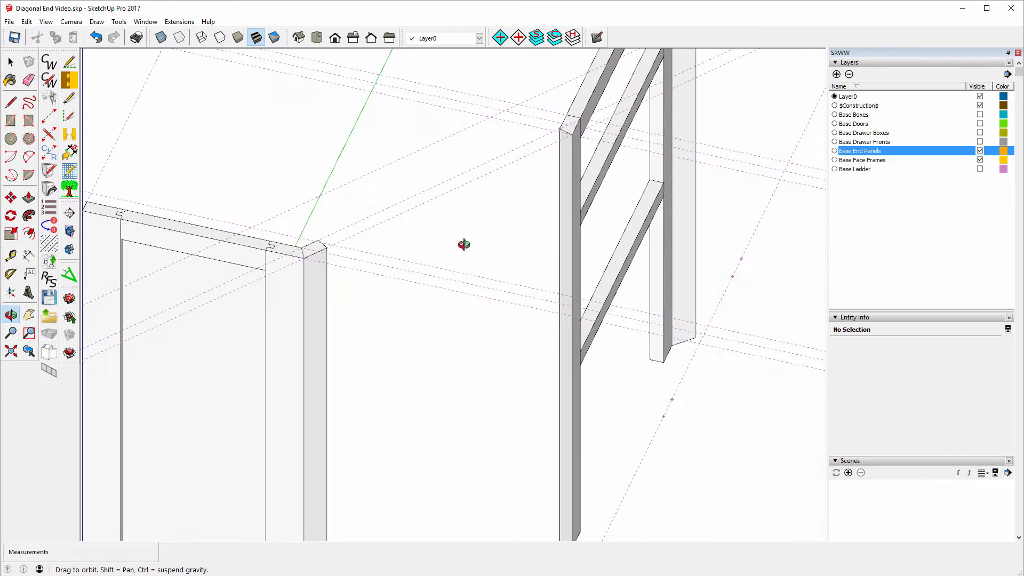
left_click_drag(560, 252, 325, 207)
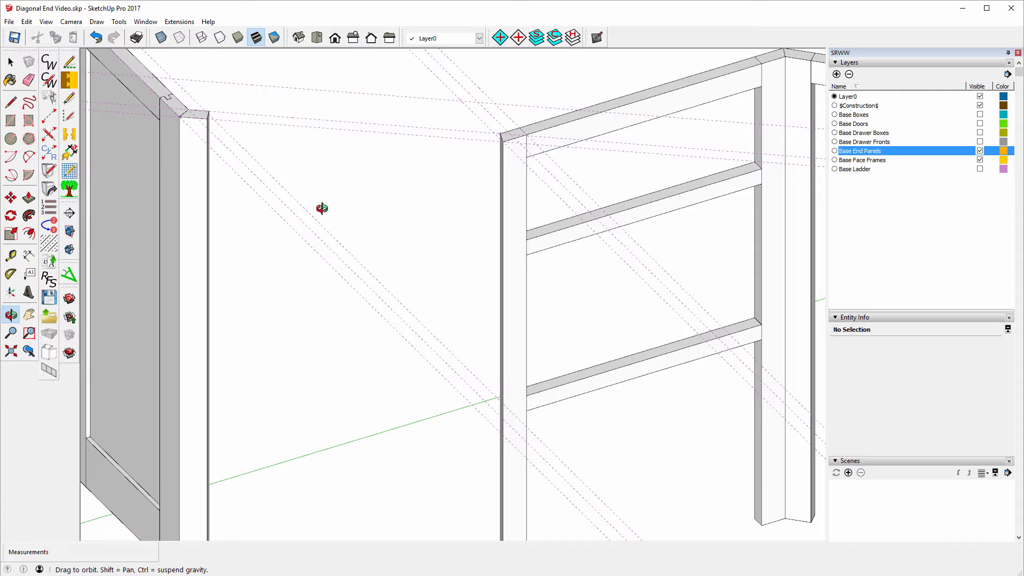
scroll(340, 224, "down", 5)
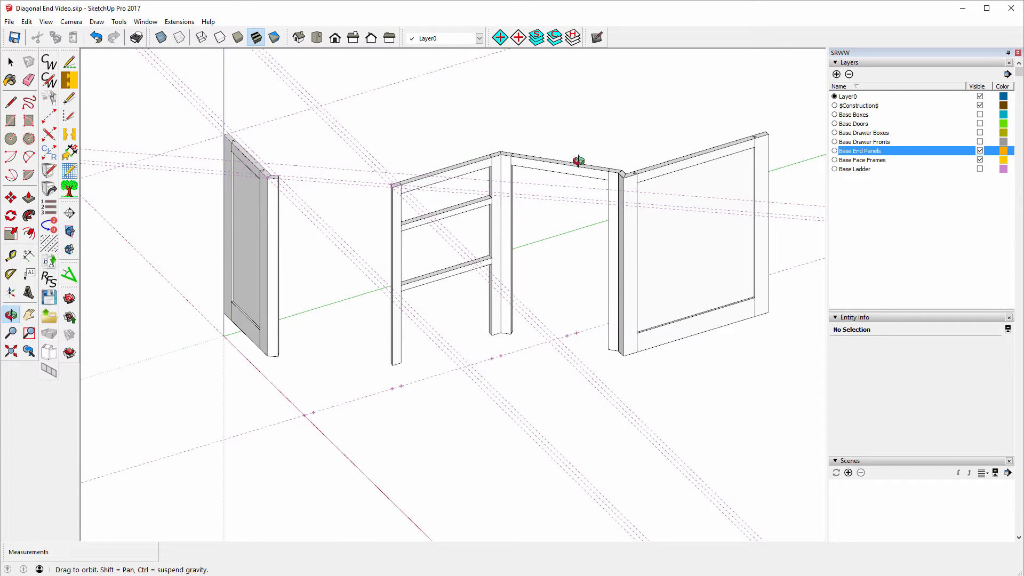
left_click(10, 62)
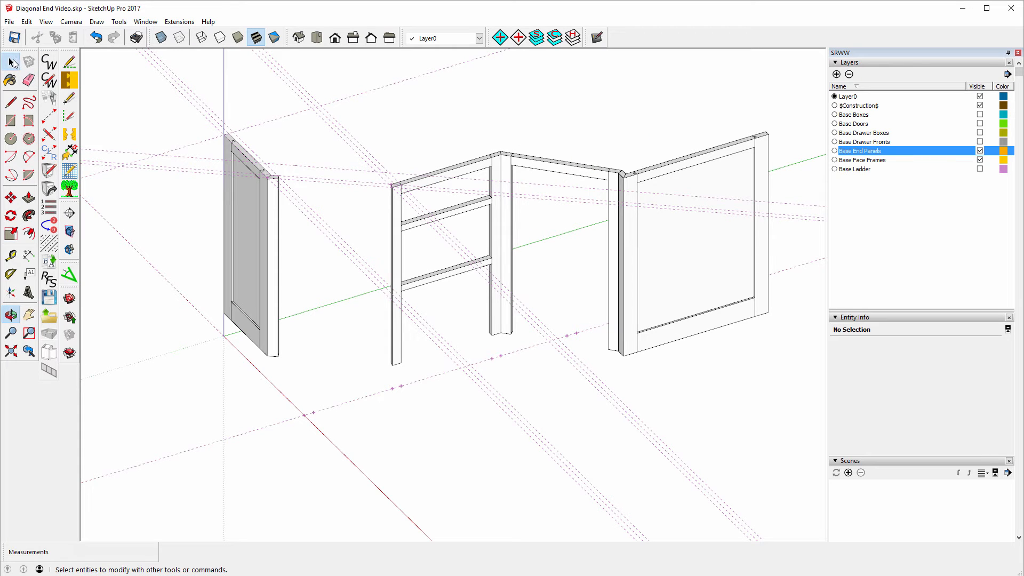
left_click(507, 167)
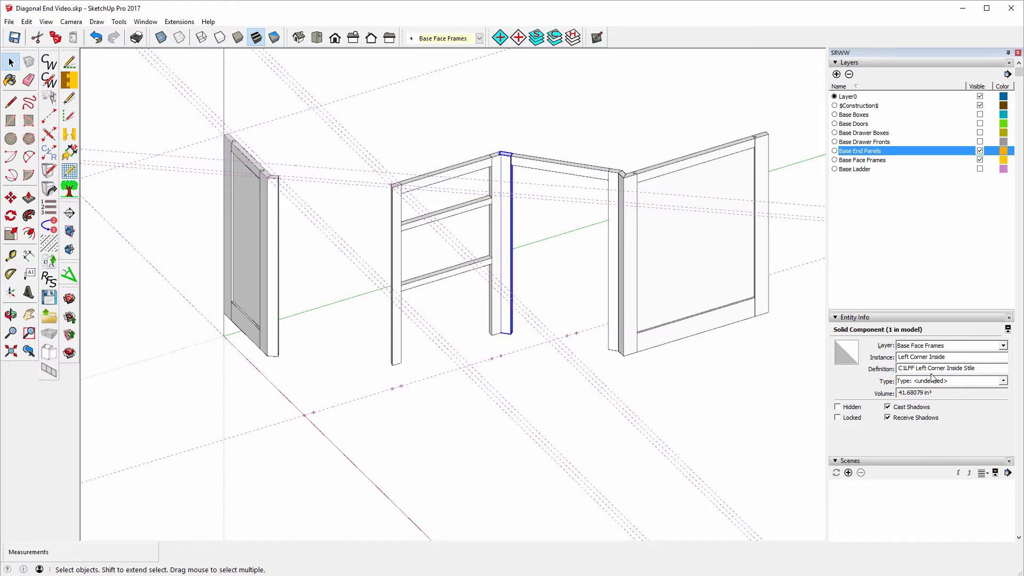
left_click(616, 180)
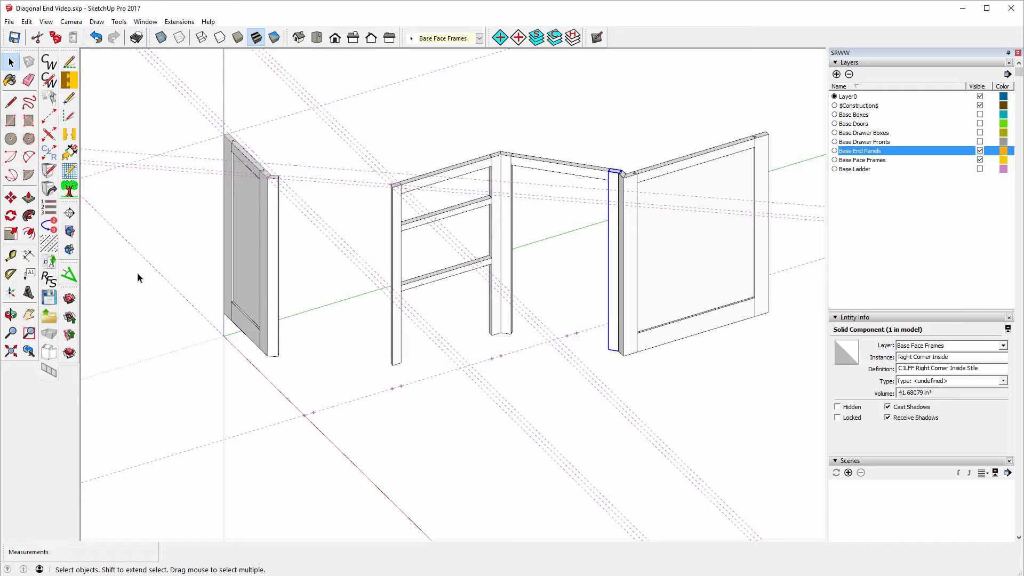
Step: Copy the beveled left end stile 16 11/16" along the diagonal, from its front inner corner to the connector stile's front outer corner
left_click(276, 209)
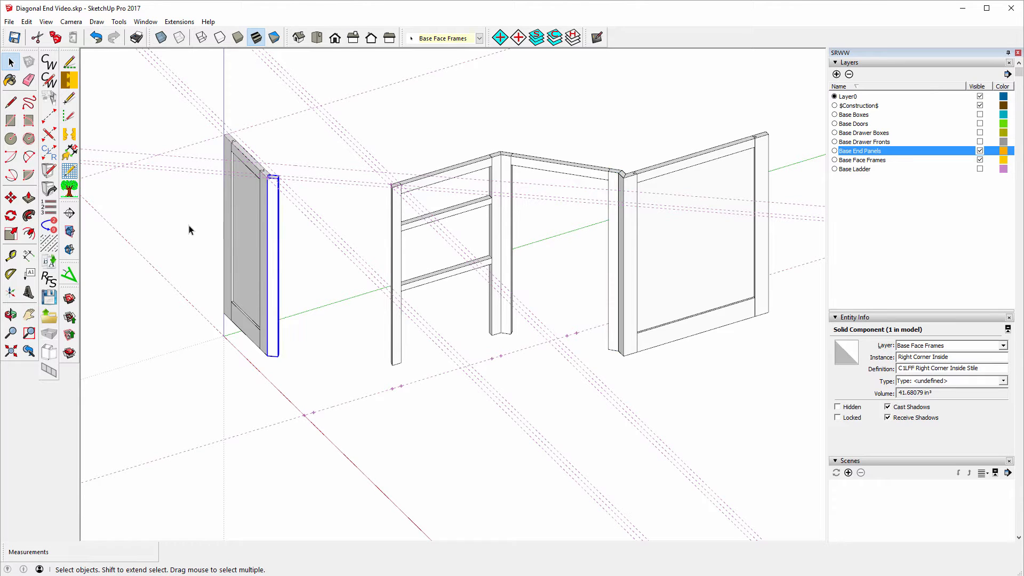
left_click(11, 198)
scroll(280, 185, "up", 5)
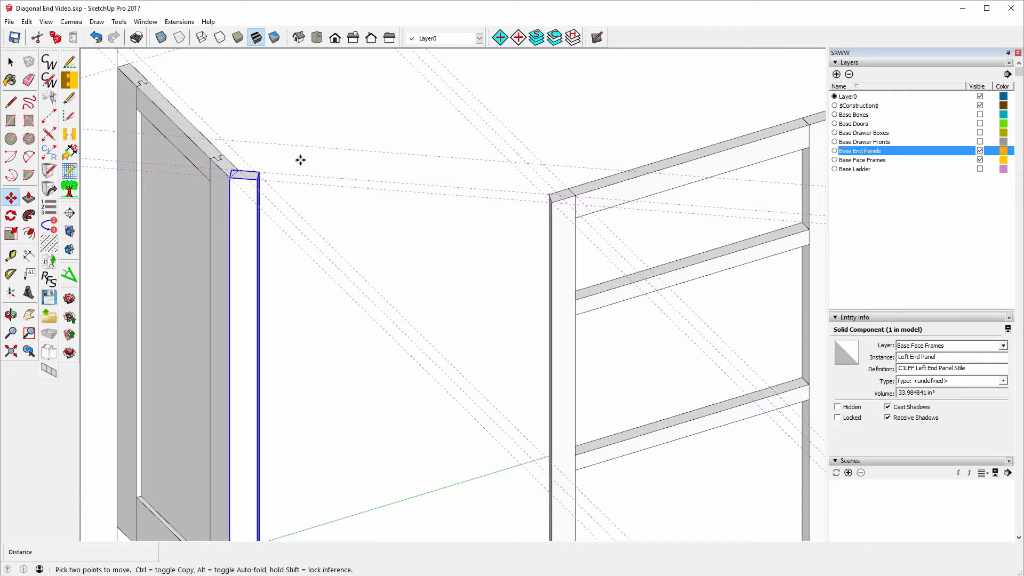
key("ctrl")
left_click(257, 180)
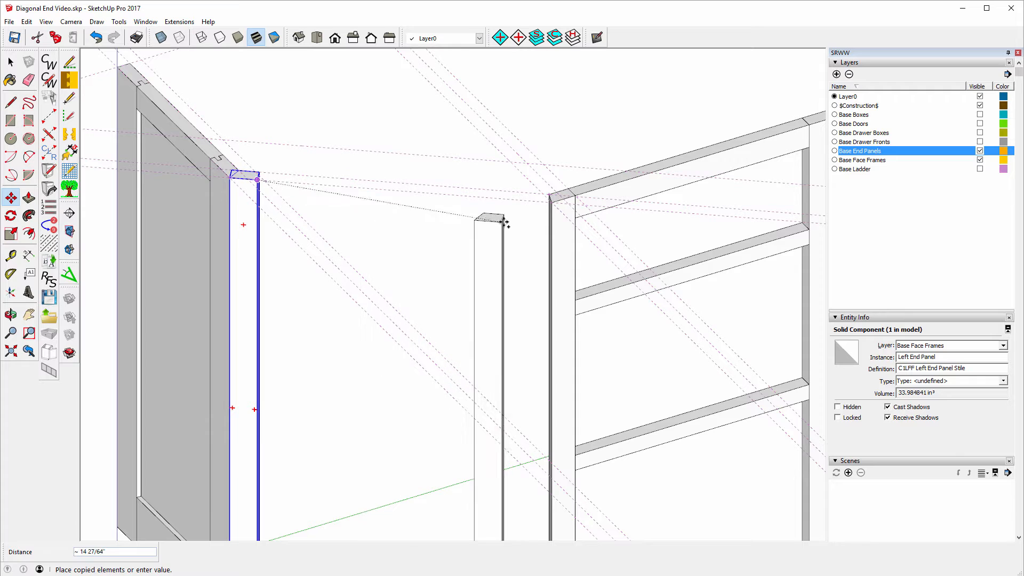
left_click(551, 202)
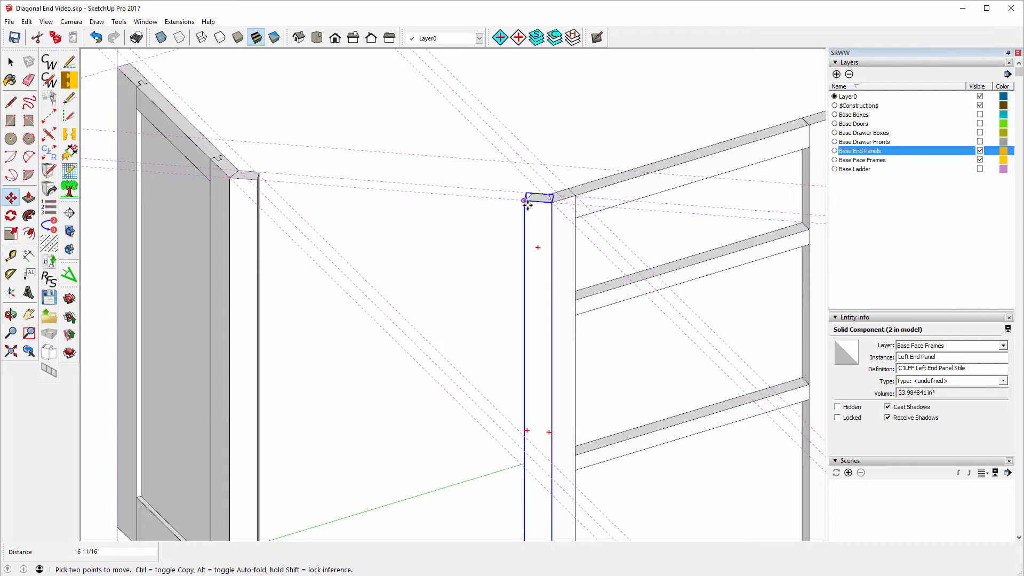
Step: Flip the copied stile beside the connector stile along the component's red axis
right_click(536, 200)
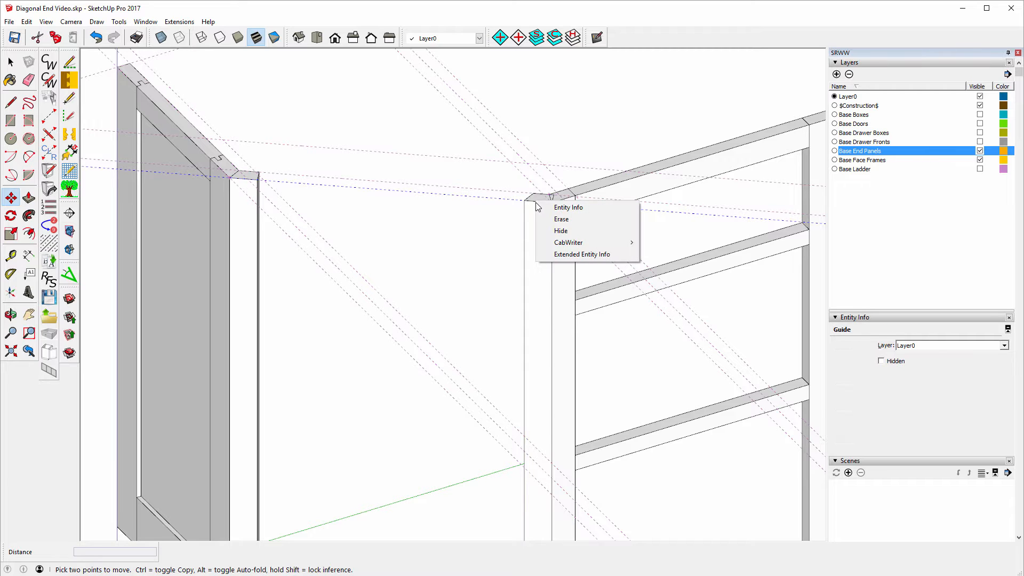
left_click(12, 63)
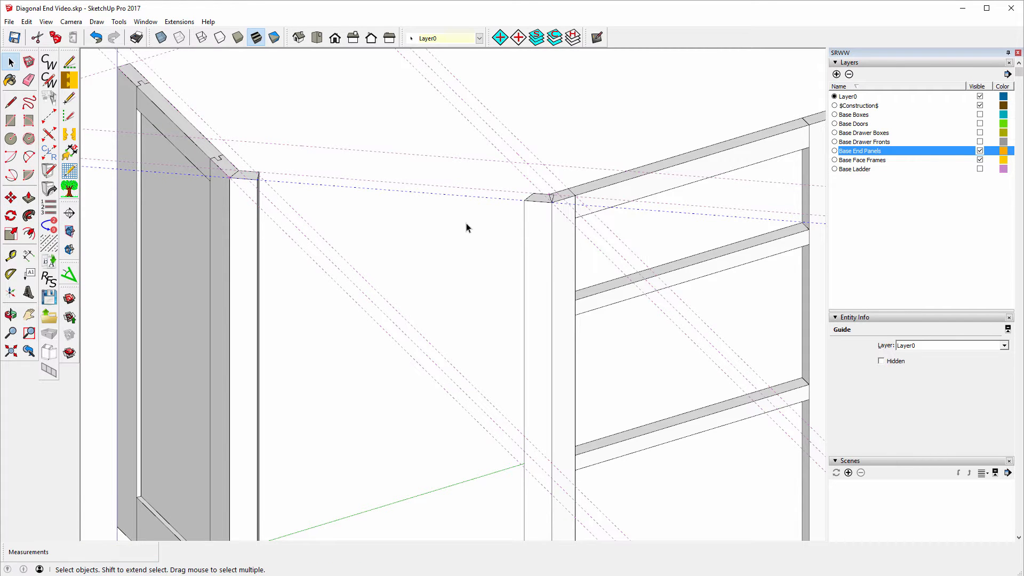
left_click(529, 259)
right_click(531, 256)
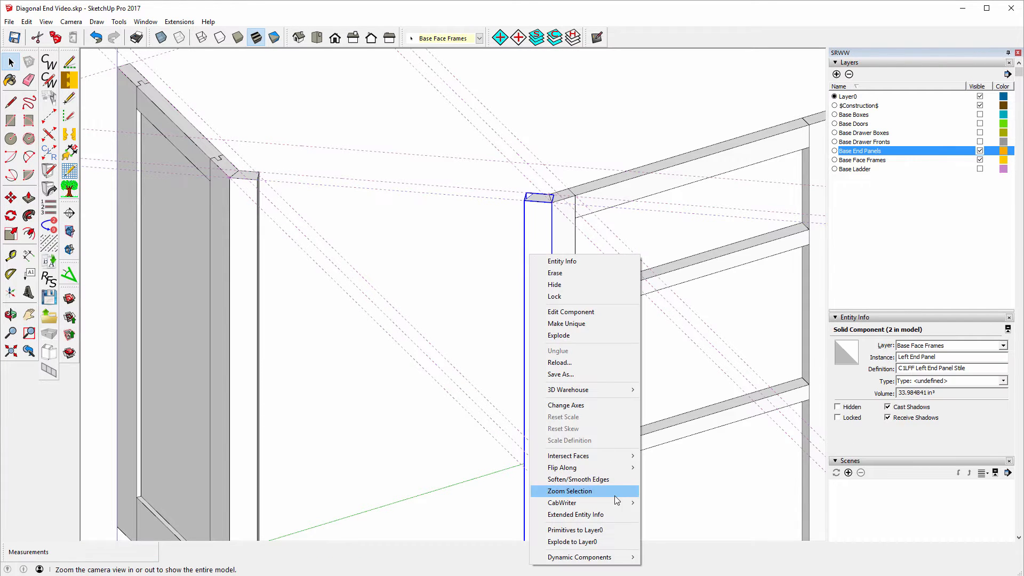
mouse_move(594, 466)
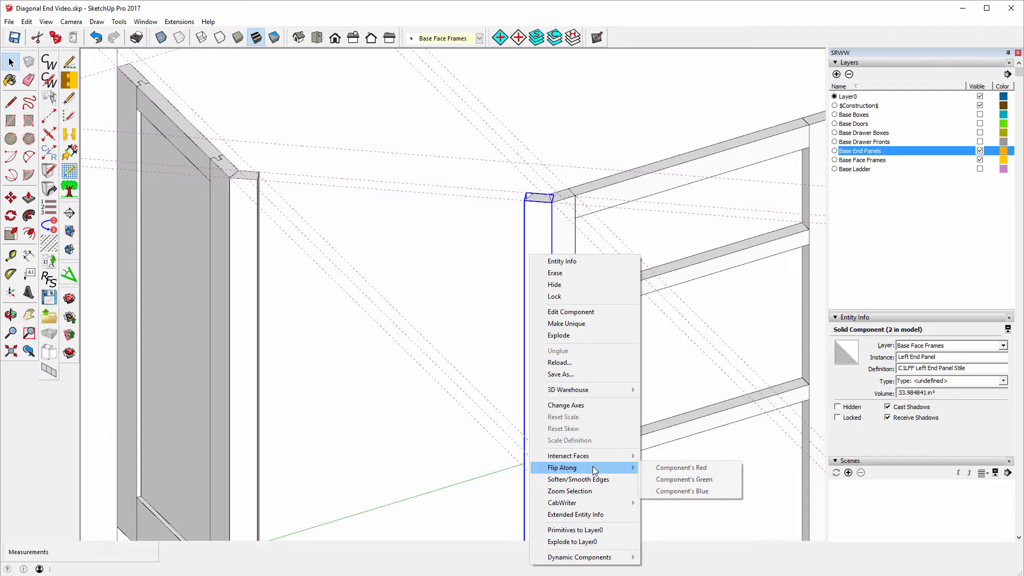
left_click(674, 467)
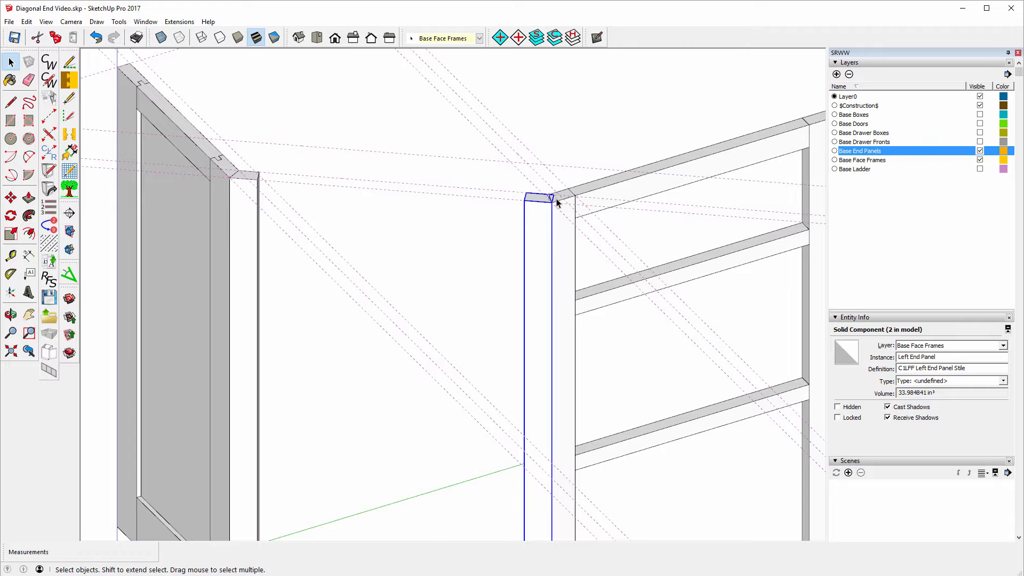
scroll(557, 203, "down", 3)
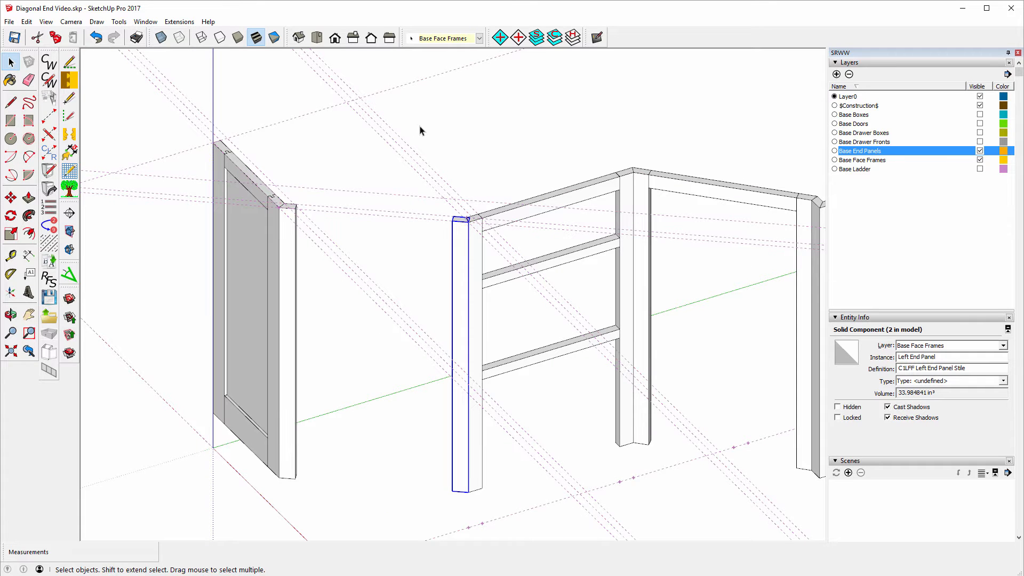
Step: Inspect the diagonal layout from the top and measure the angle between the original end stile's front face and free edge with the Protractor
left_click(317, 37)
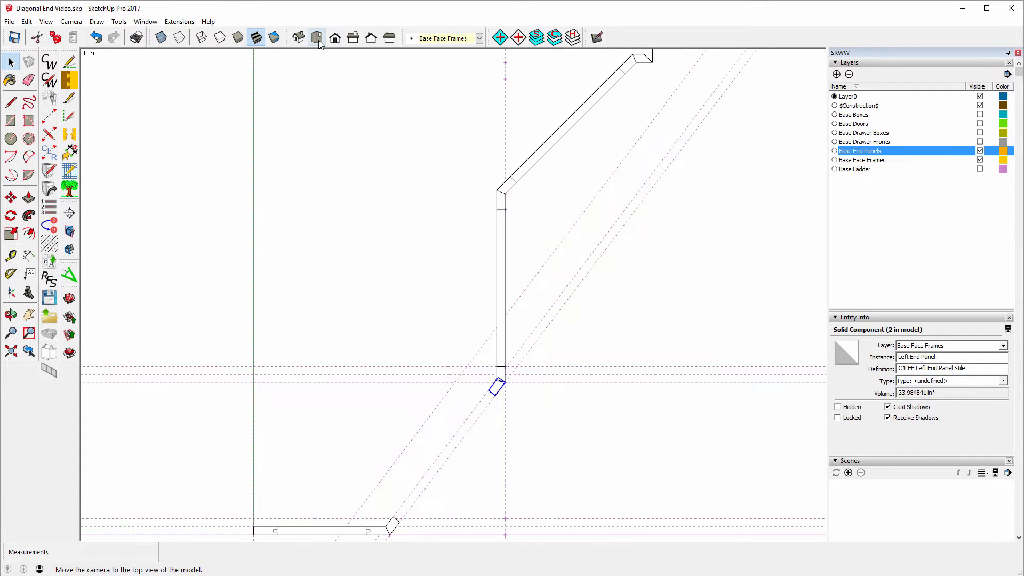
scroll(366, 173, "down", 2)
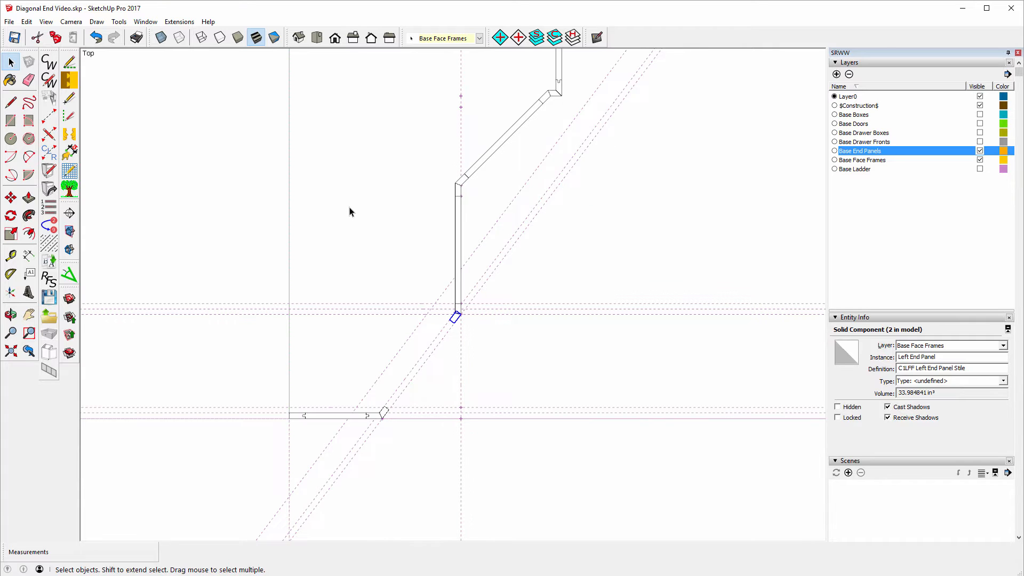
left_click(11, 274)
scroll(393, 434, "up", 3)
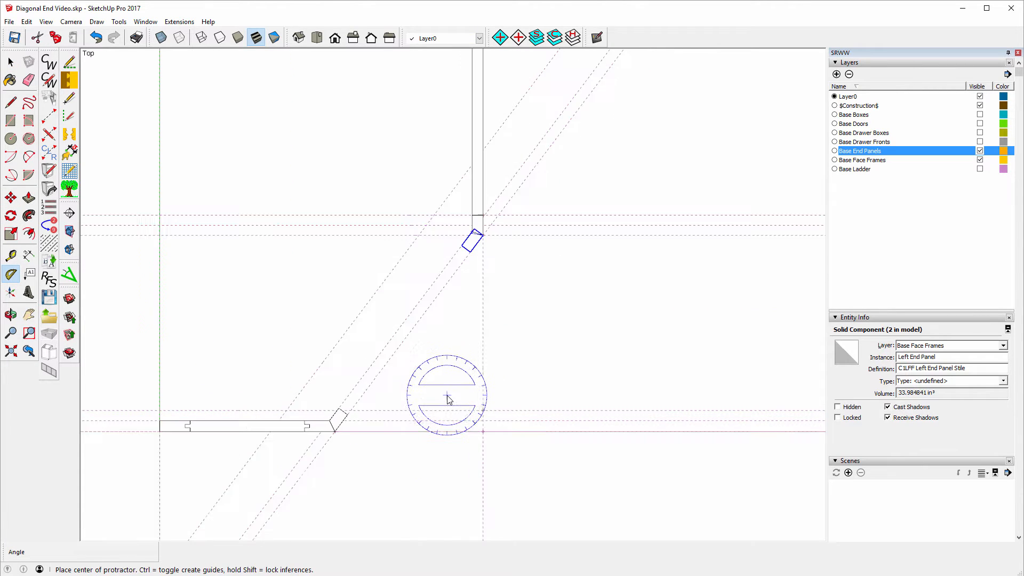
scroll(416, 419, "up", 2)
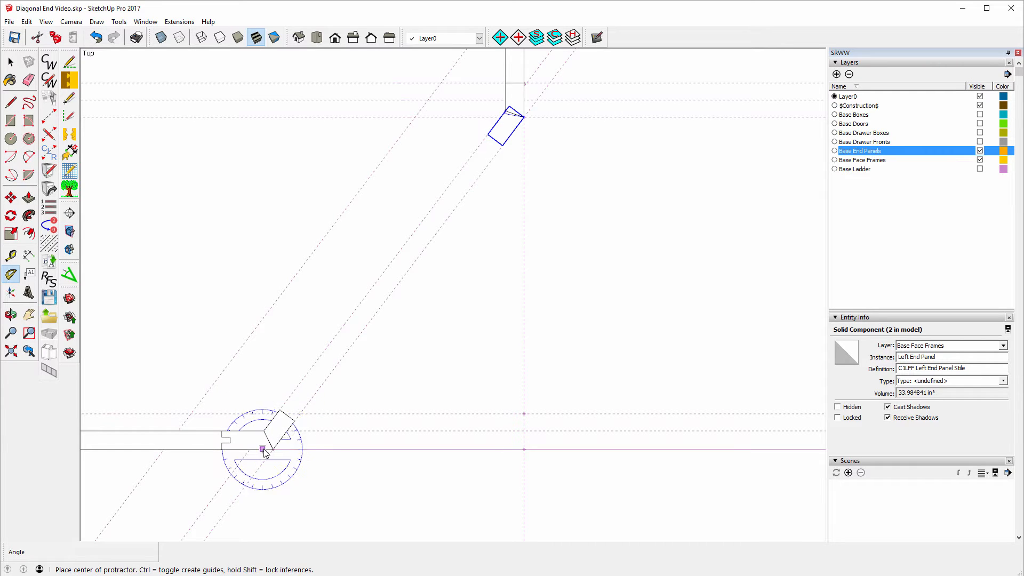
middle_click_drag(224, 436, 343, 226)
scroll(467, 390, "down", 6)
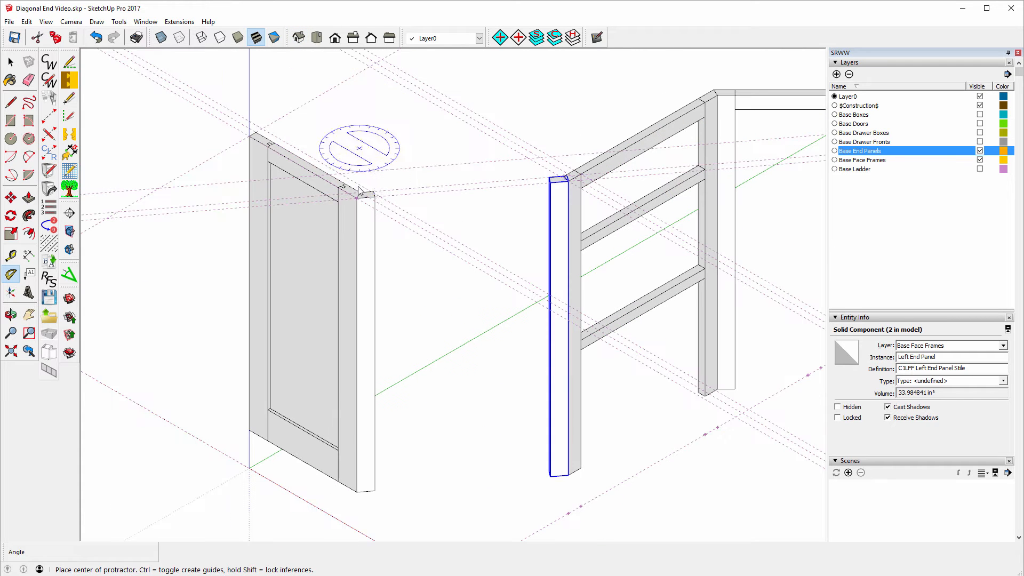
scroll(359, 192, "up", 1)
scroll(359, 193, "up", 2)
scroll(392, 184, "up", 2)
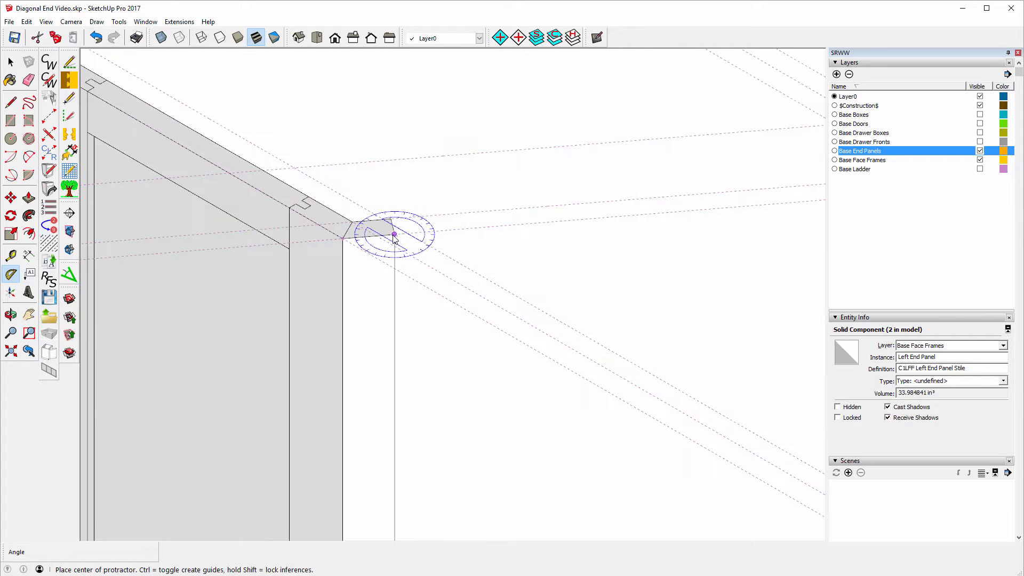
left_click(395, 234)
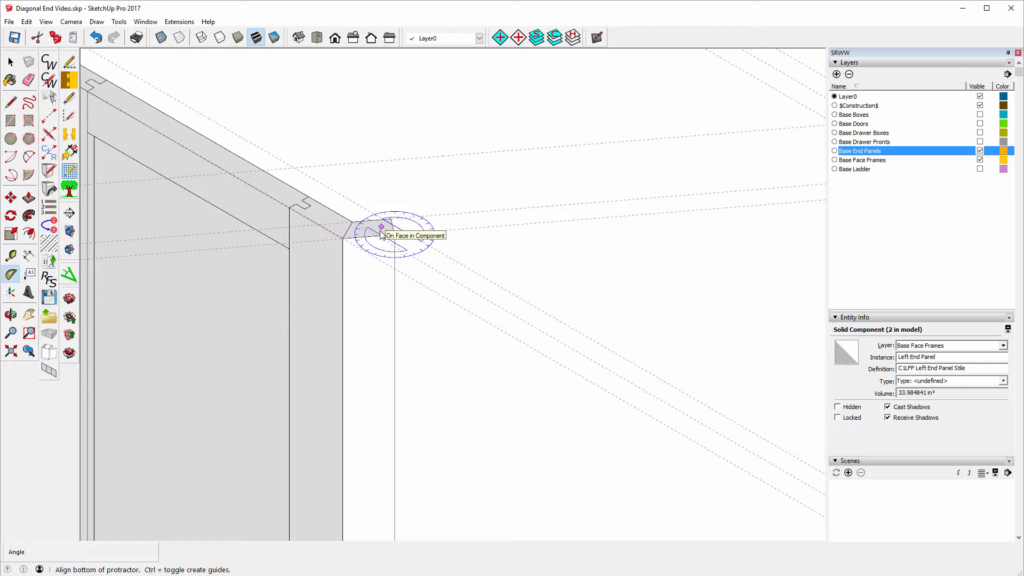
left_click(342, 239)
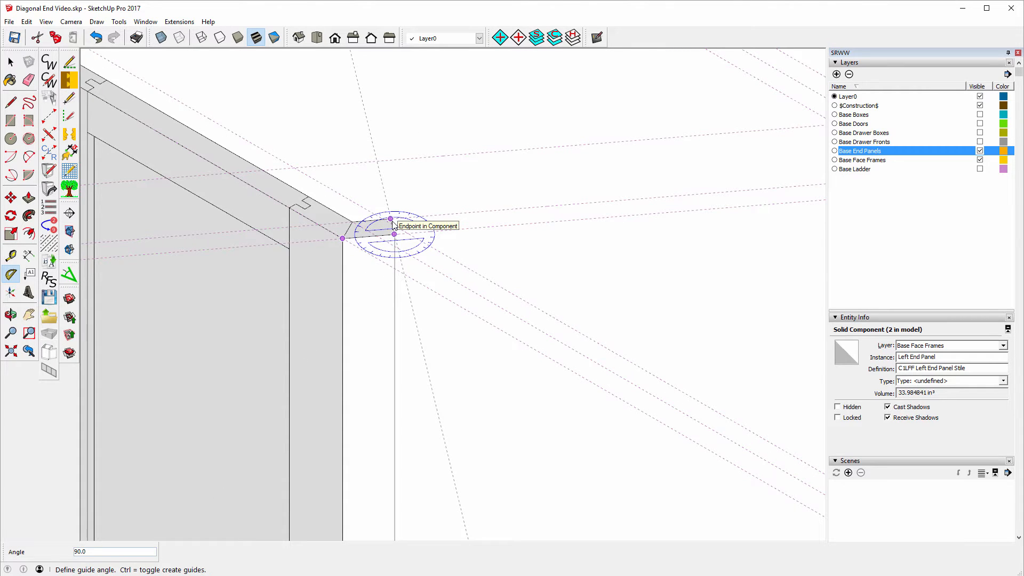
left_click(394, 225)
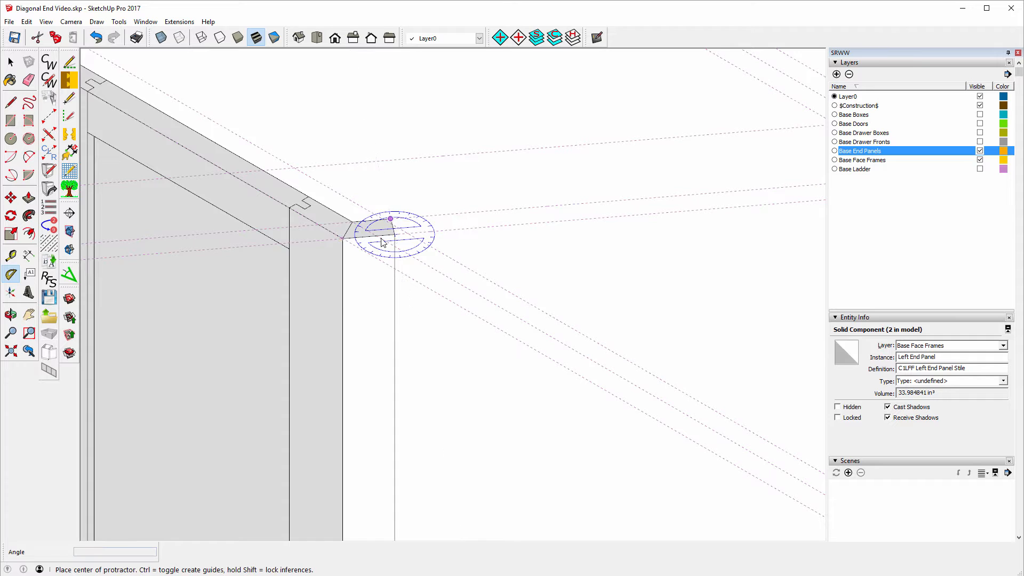
scroll(350, 256, "down", 1)
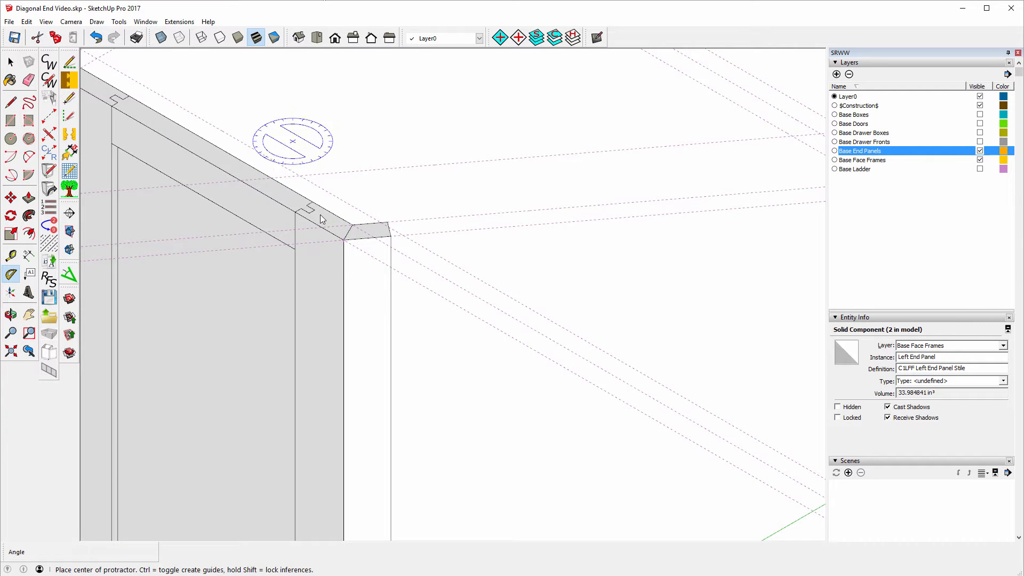
Step: Measure the angle between the copied stile's front edge and its free end edge with the Protractor and examine its corner joint
scroll(253, 187, "down", 2)
scroll(253, 187, "down", 2)
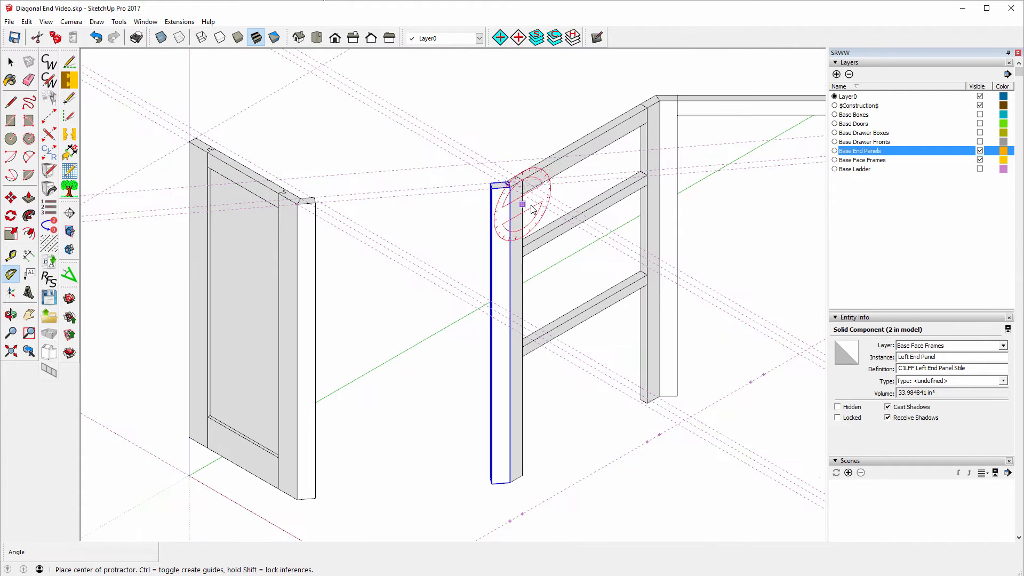
scroll(488, 175, "up", 3)
scroll(483, 175, "up", 4)
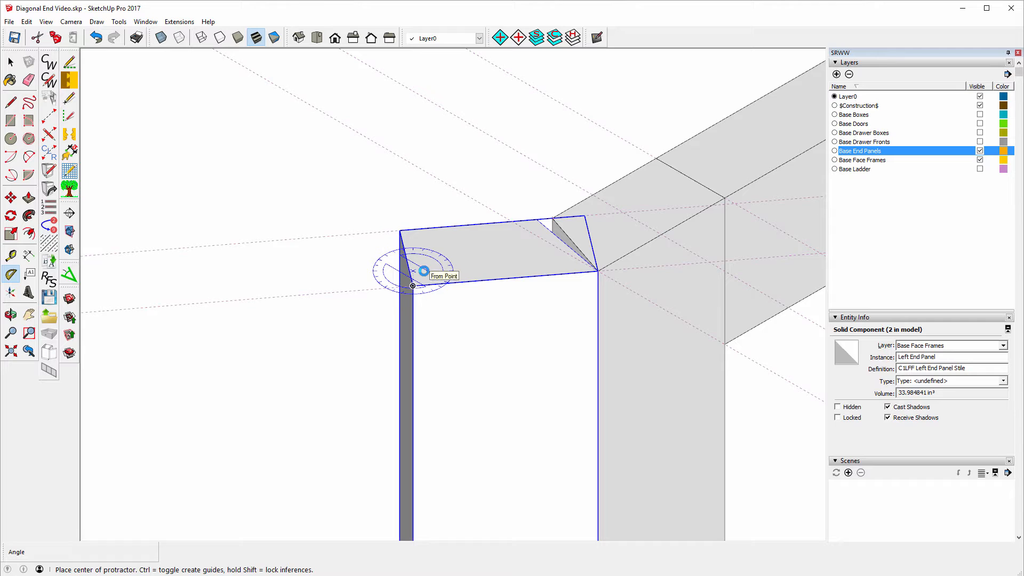
left_click(414, 287)
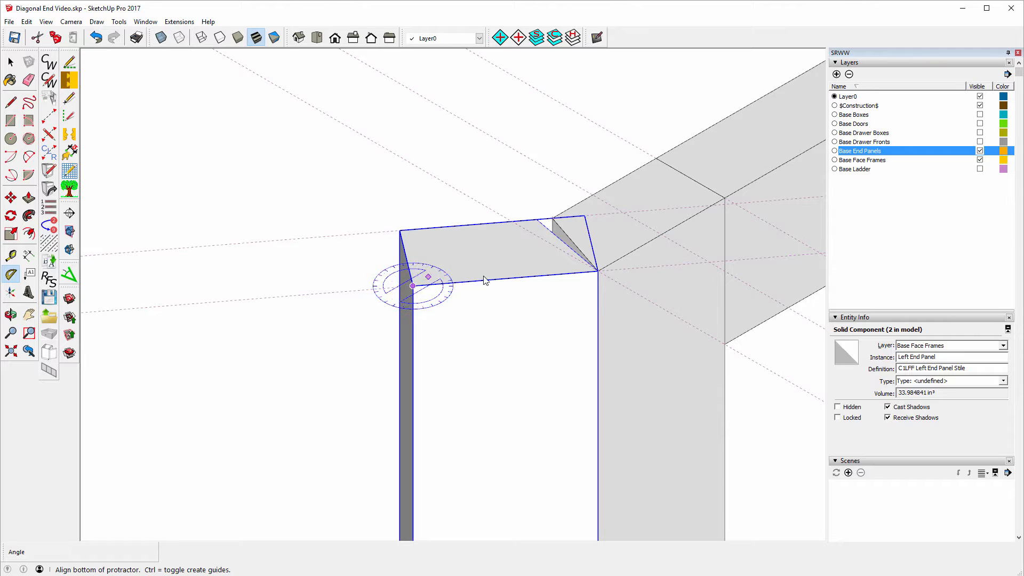
left_click(589, 270)
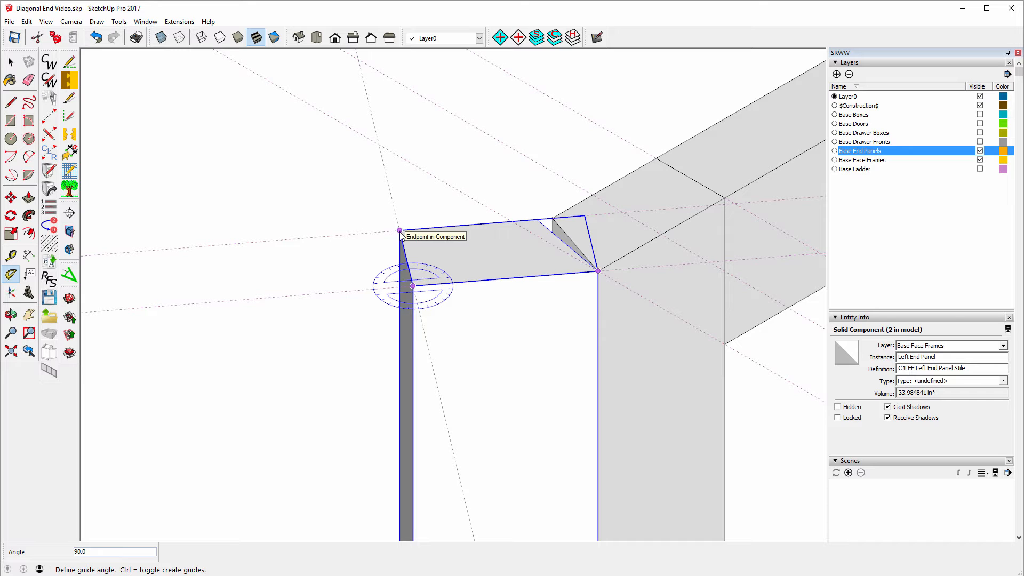
key("Escape")
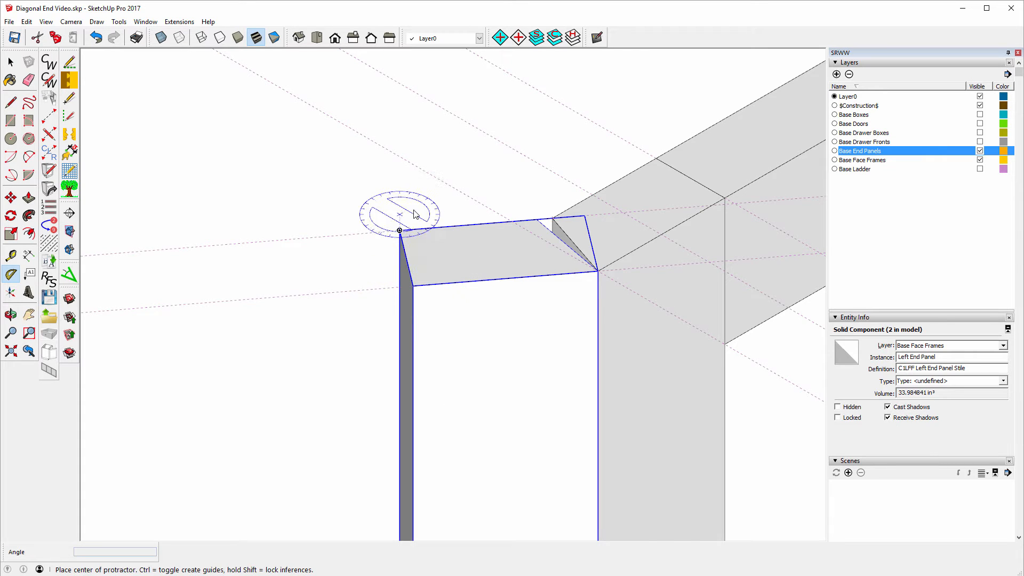
scroll(416, 215, "down", 8)
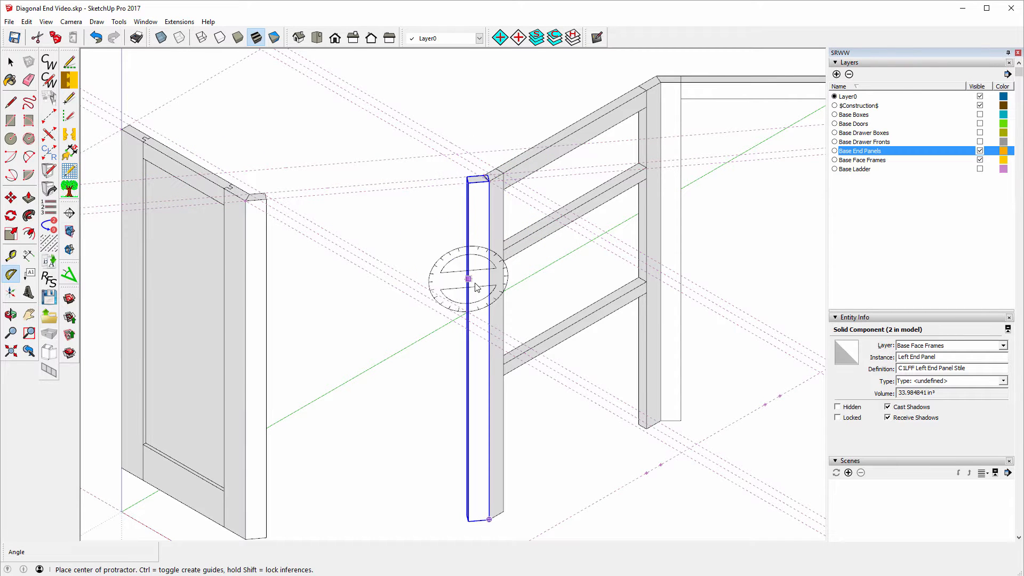
scroll(472, 197, "up", 6)
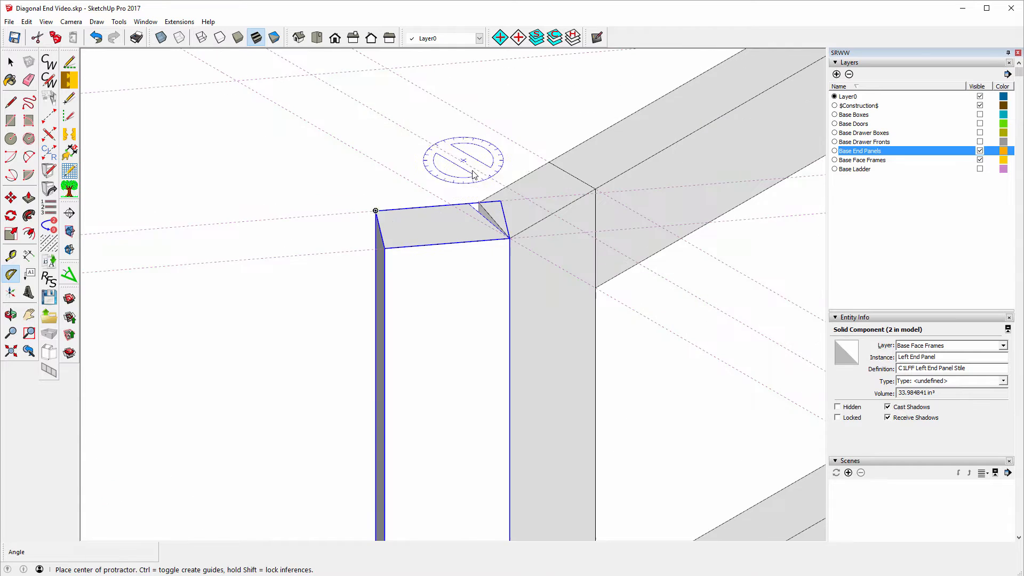
scroll(472, 175, "up", 5)
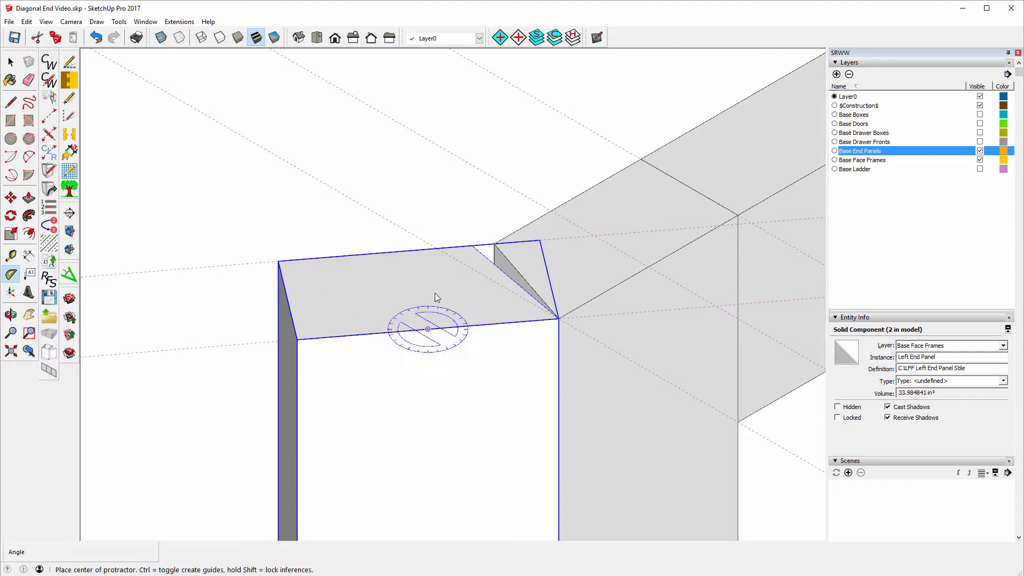
scroll(352, 115, "down", 4)
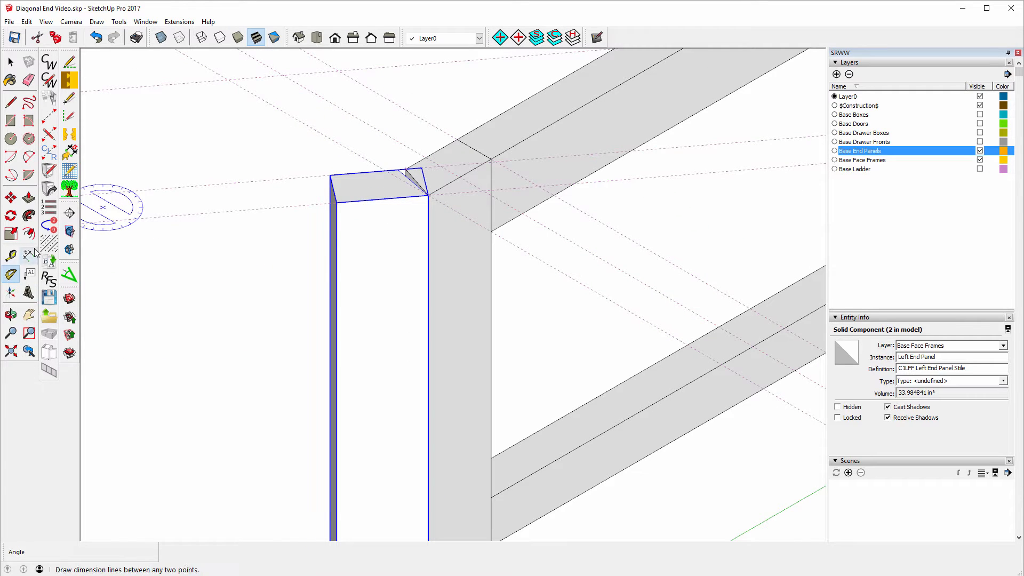
Step: Start renaming the copied end stile as a CabWriter component, changing its description to Right End Connector Stile
left_click(11, 62)
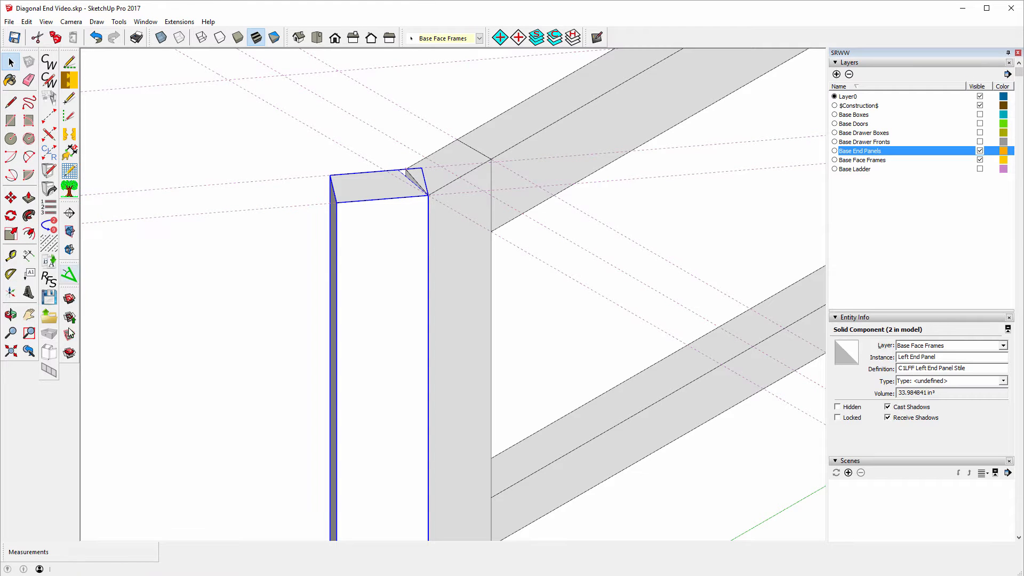
left_click(49, 262)
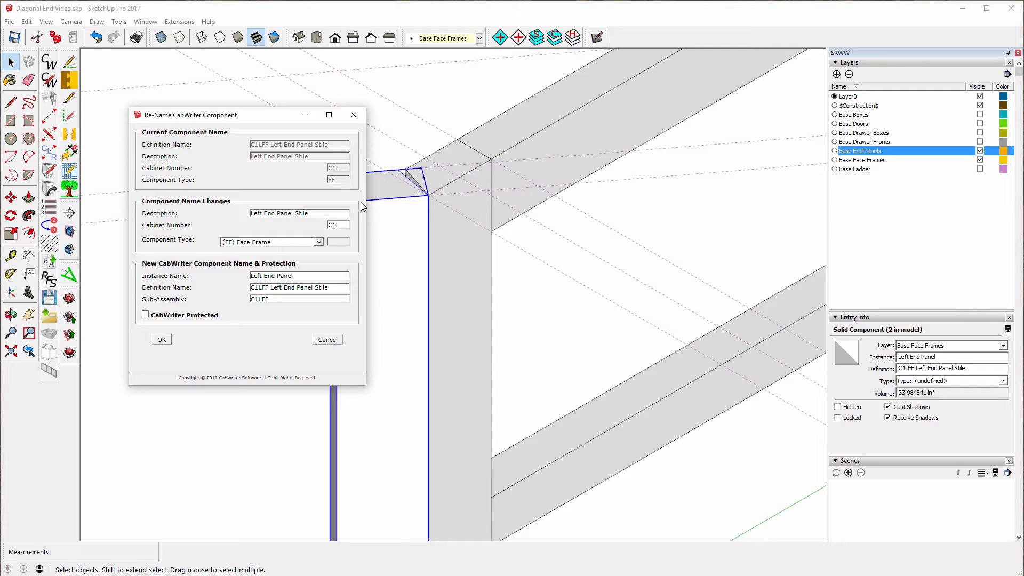
left_click(447, 179)
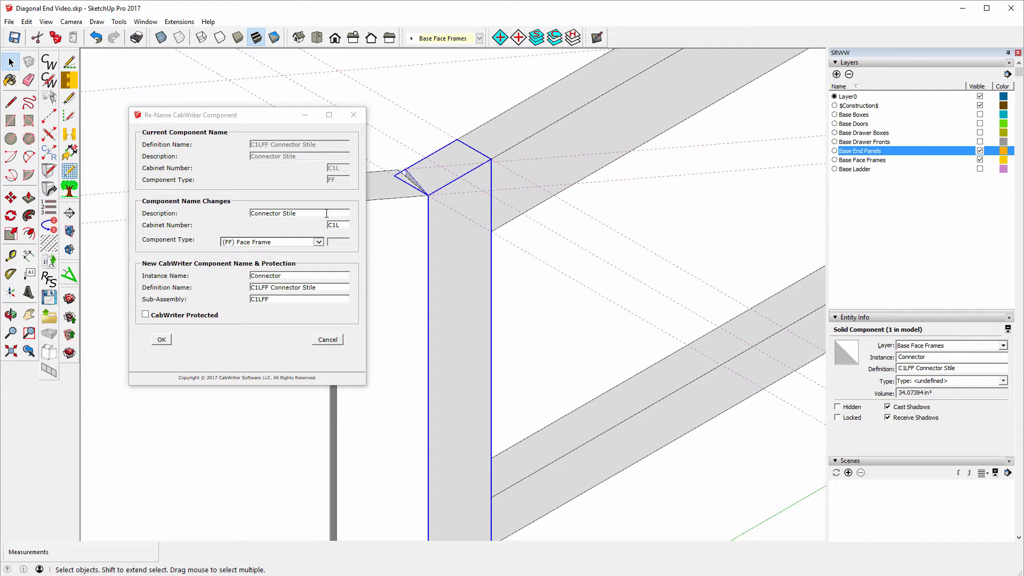
left_click(385, 213)
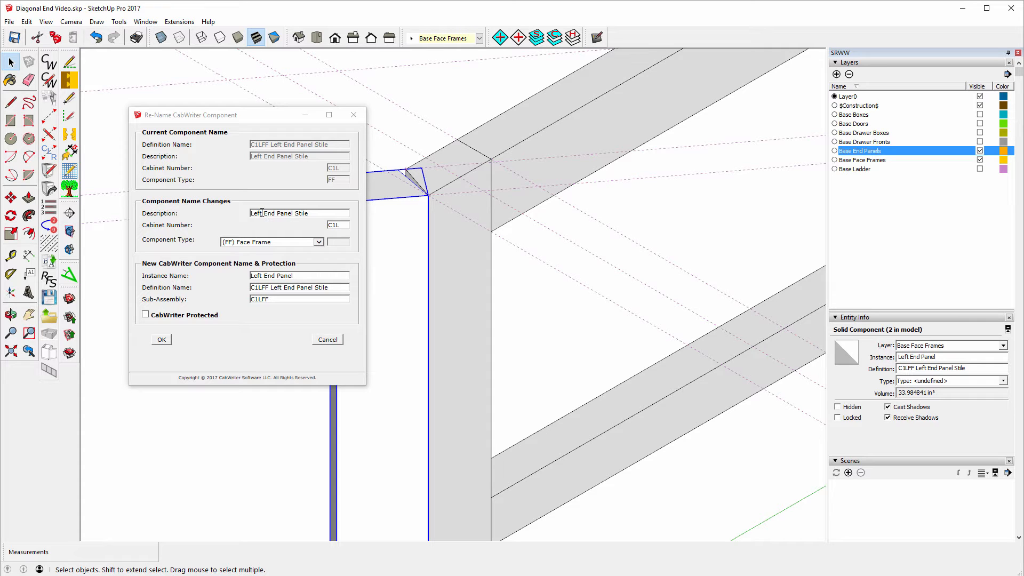
left_click_drag(262, 213, 247, 212)
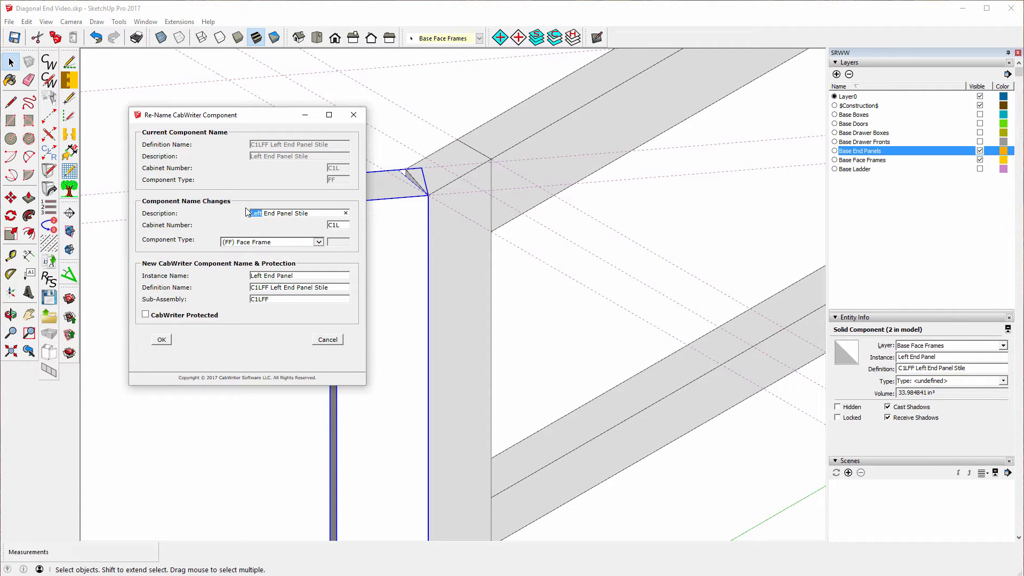
type("Right")
type("Connector")
Step: Reuse the new description as the instance name, Right End Connector Stile, toggle CabWriter Protected and apply the rename
left_click_drag(330, 211, 240, 208)
key("ctrl+c")
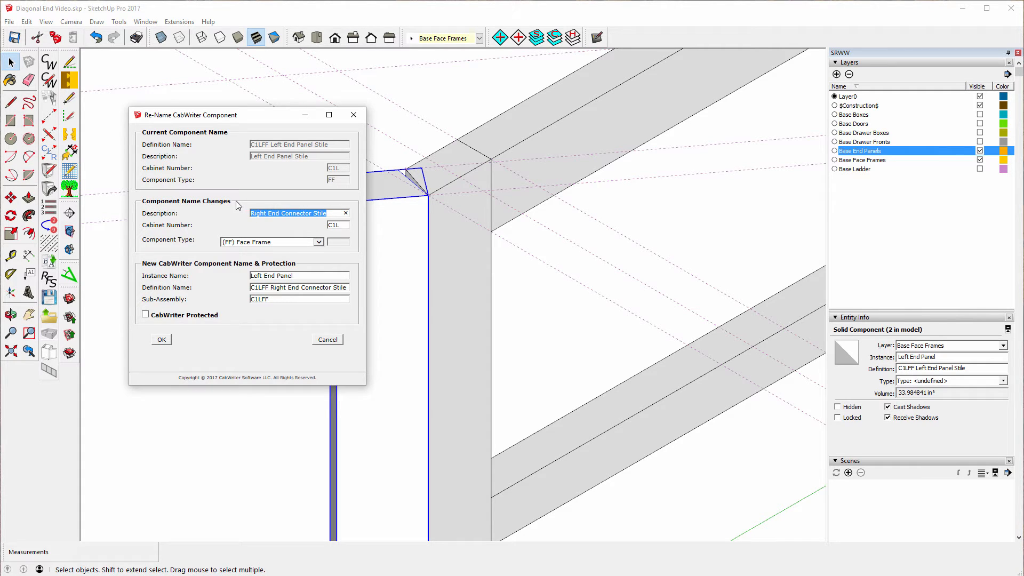
right_click(271, 215)
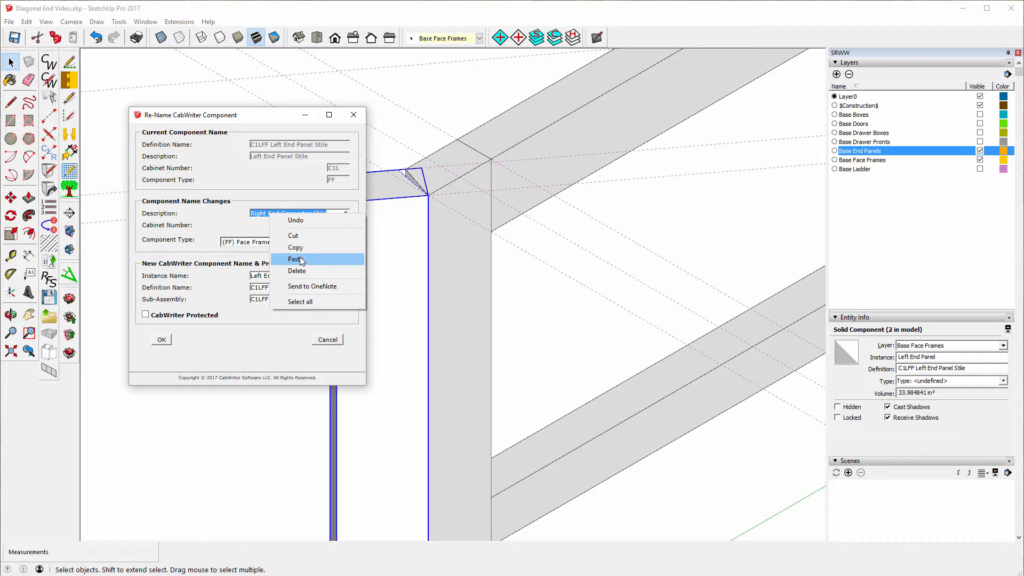
left_click(283, 248)
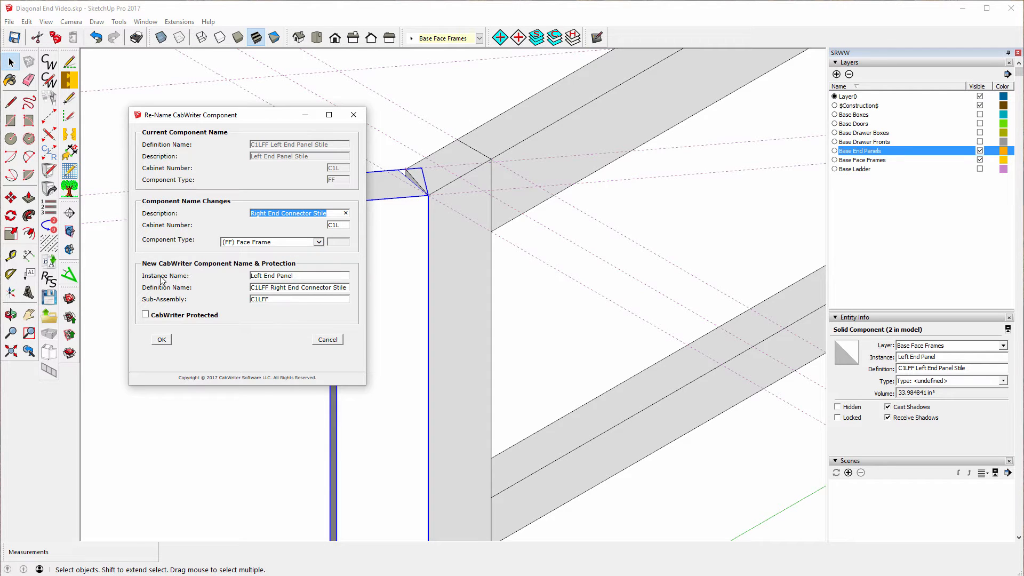
left_click_drag(298, 277, 241, 270)
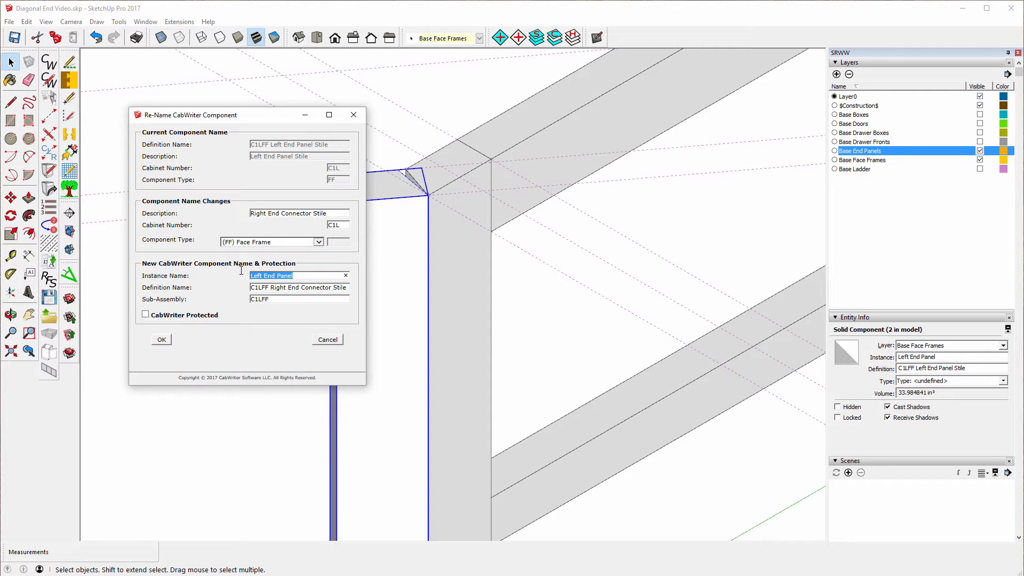
right_click(266, 278)
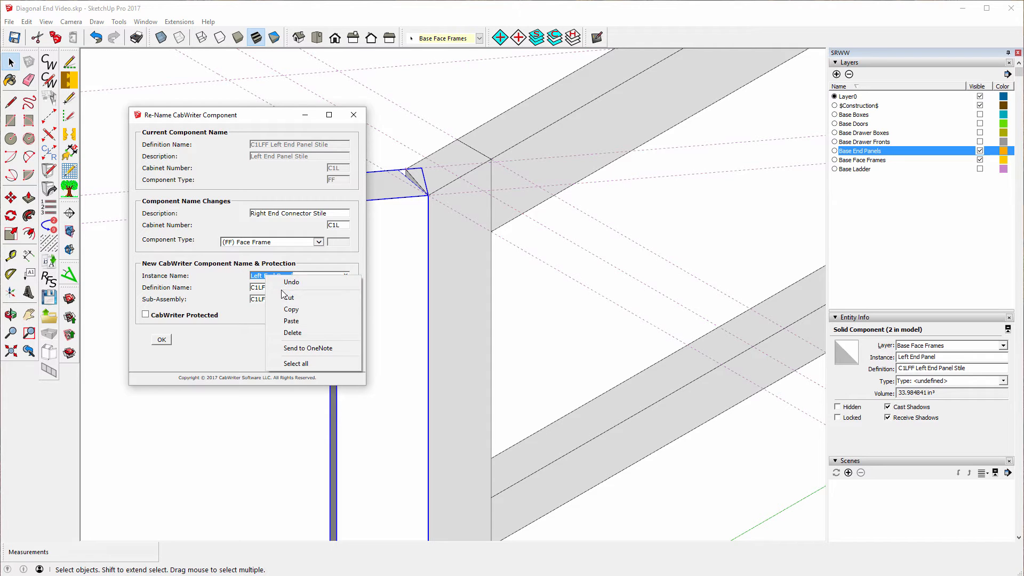
left_click(293, 322)
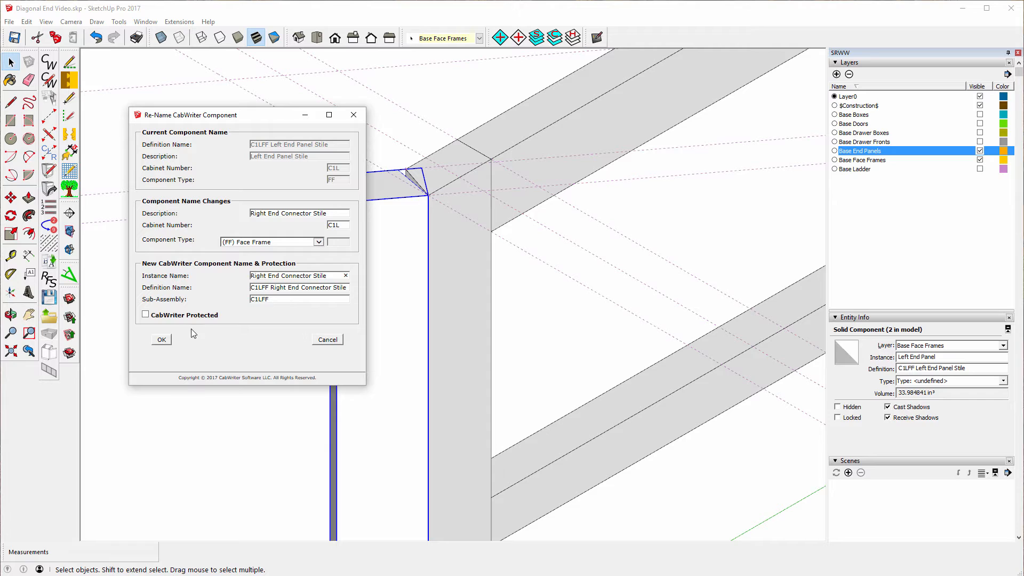
left_click(147, 315)
left_click(162, 340)
Step: Review the component names of the left corner inside, left corner connector, connector, right end connector and right corner inside stiles
middle_click_drag(419, 362, 473, 308)
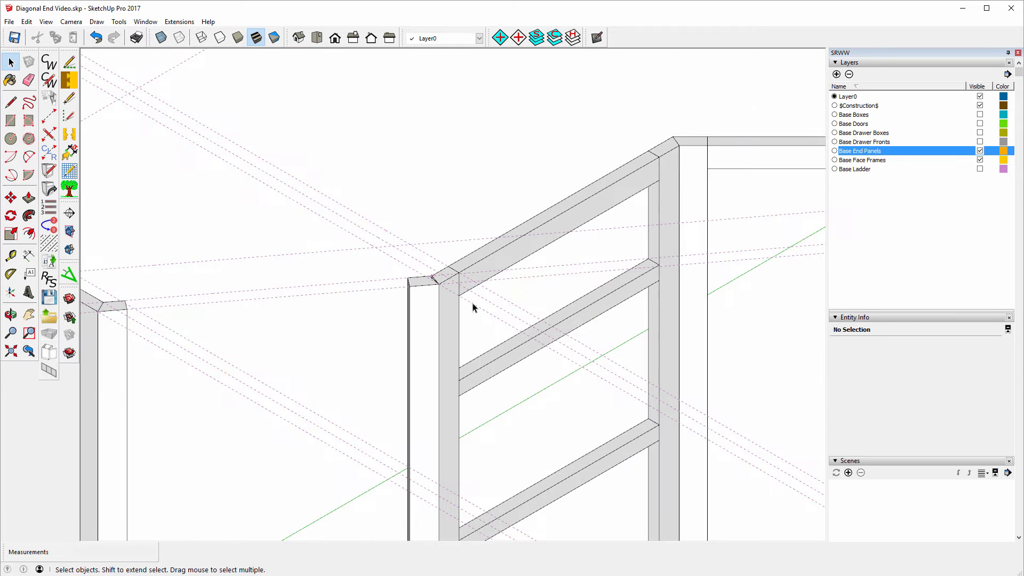
scroll(473, 308, "down", 5)
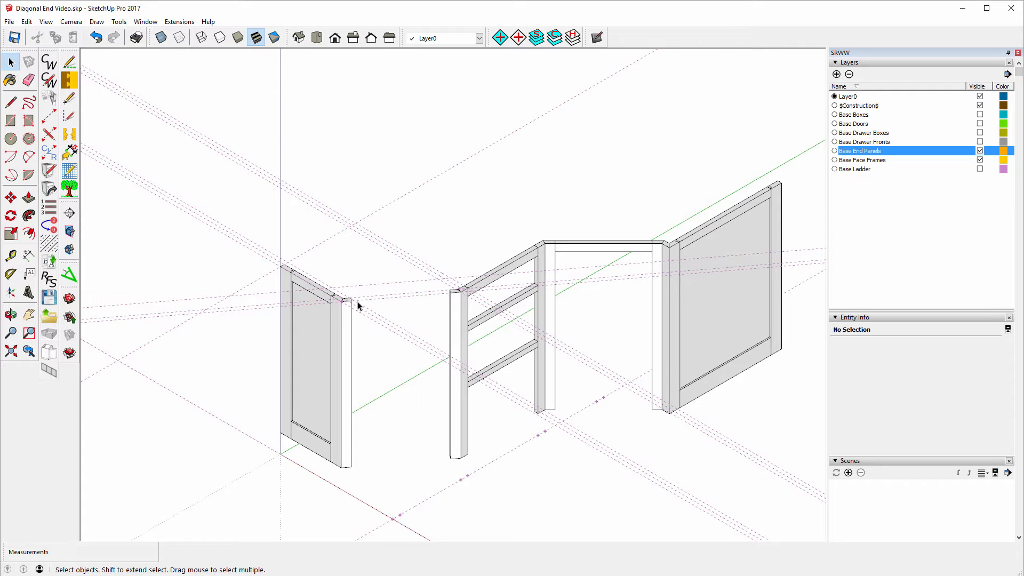
left_click(550, 248)
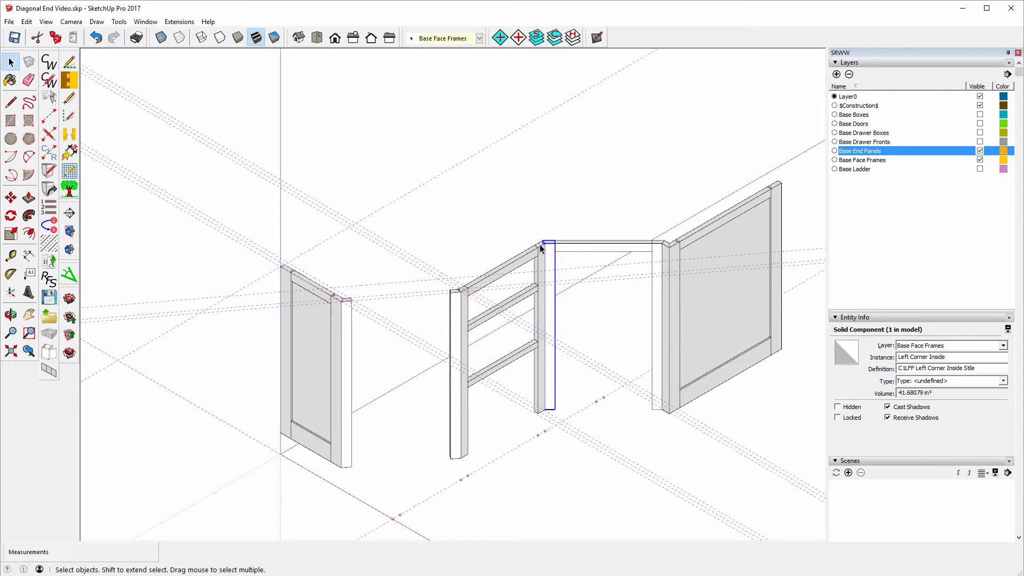
left_click(540, 248)
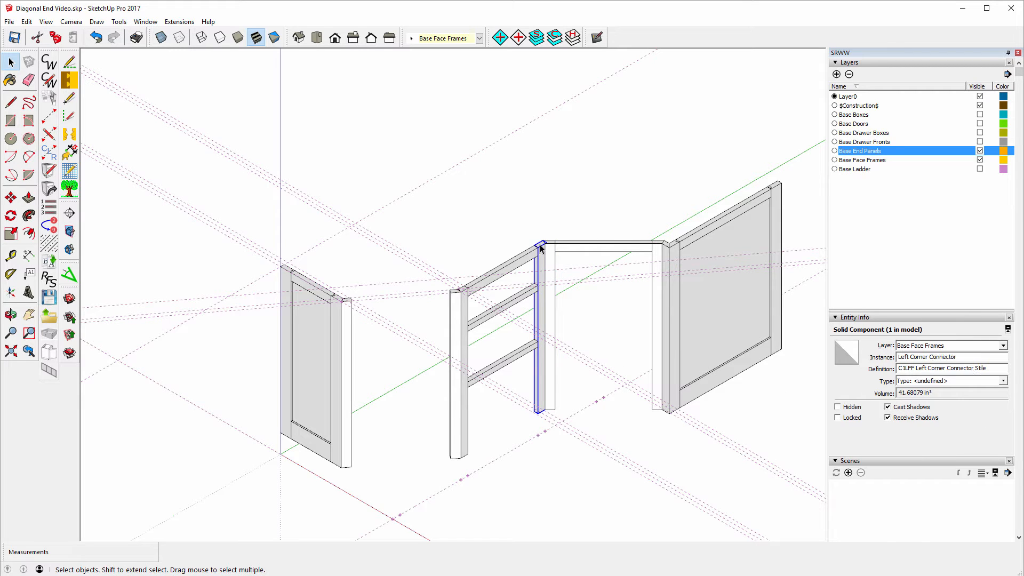
left_click(462, 301)
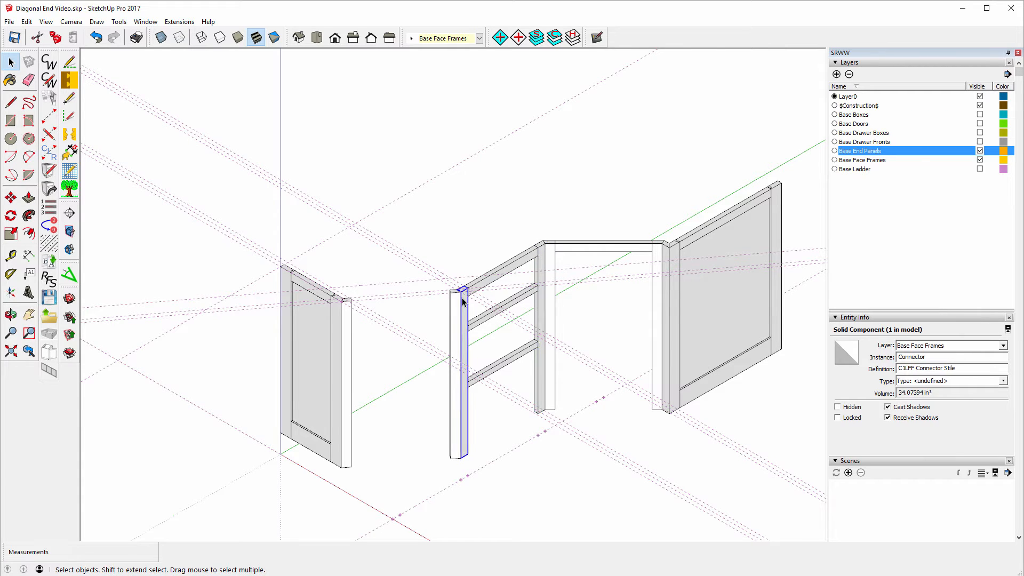
left_click(454, 315)
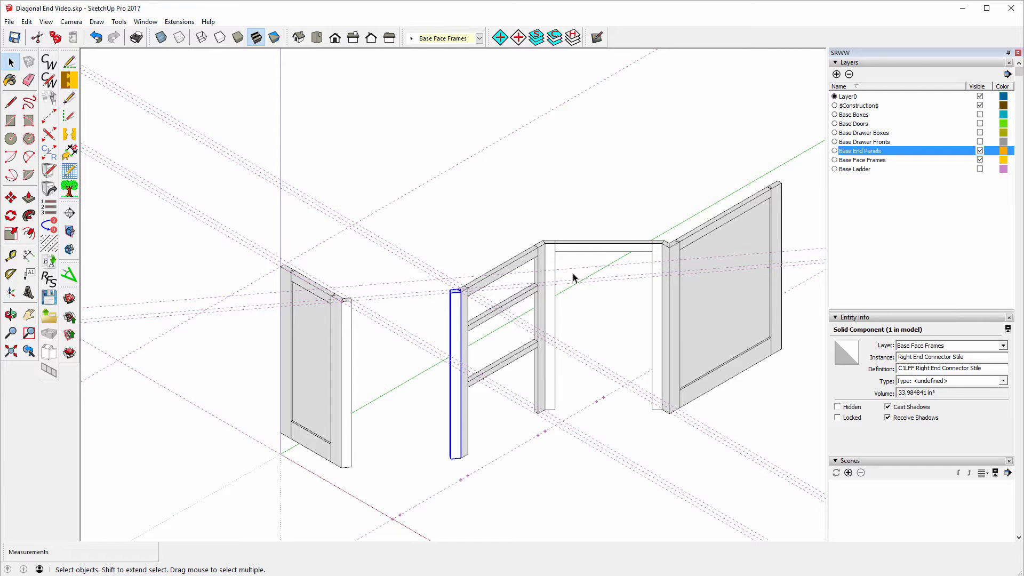
left_click(543, 250)
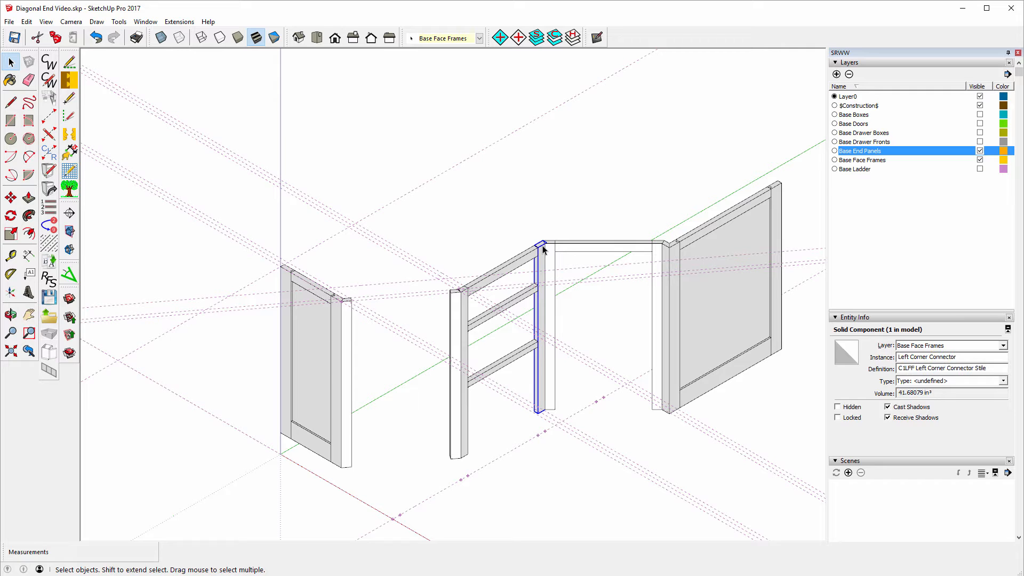
left_click(552, 250)
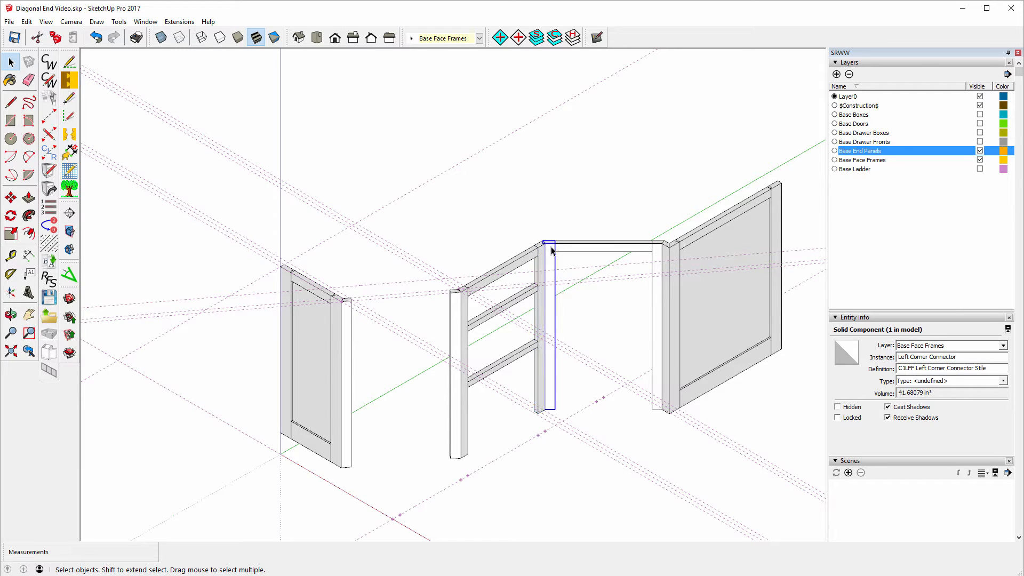
left_click(656, 250)
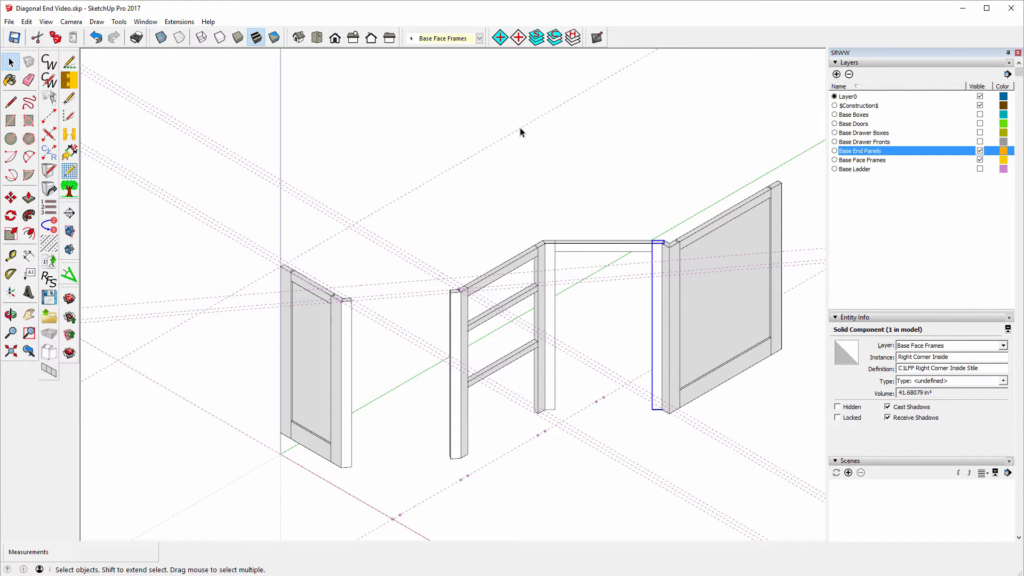
scroll(654, 243, "up", 4)
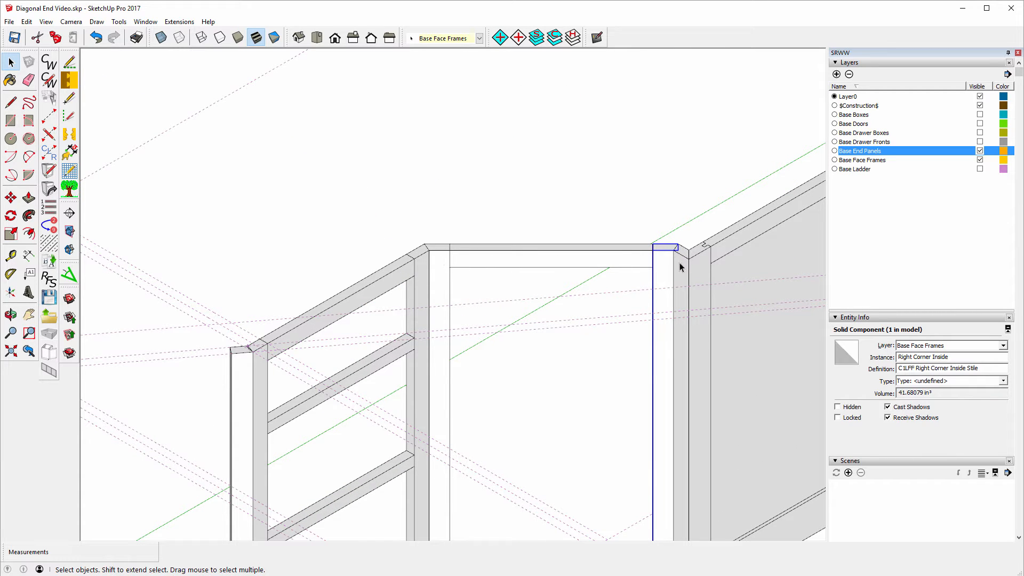
left_click(421, 265)
scroll(459, 222, "down", 5)
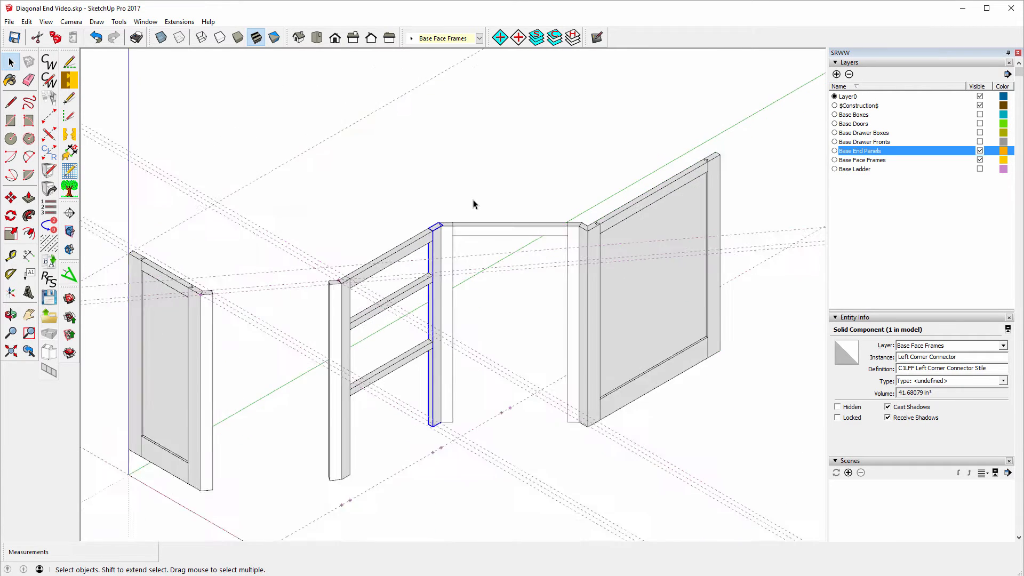
scroll(473, 204, "down", 1)
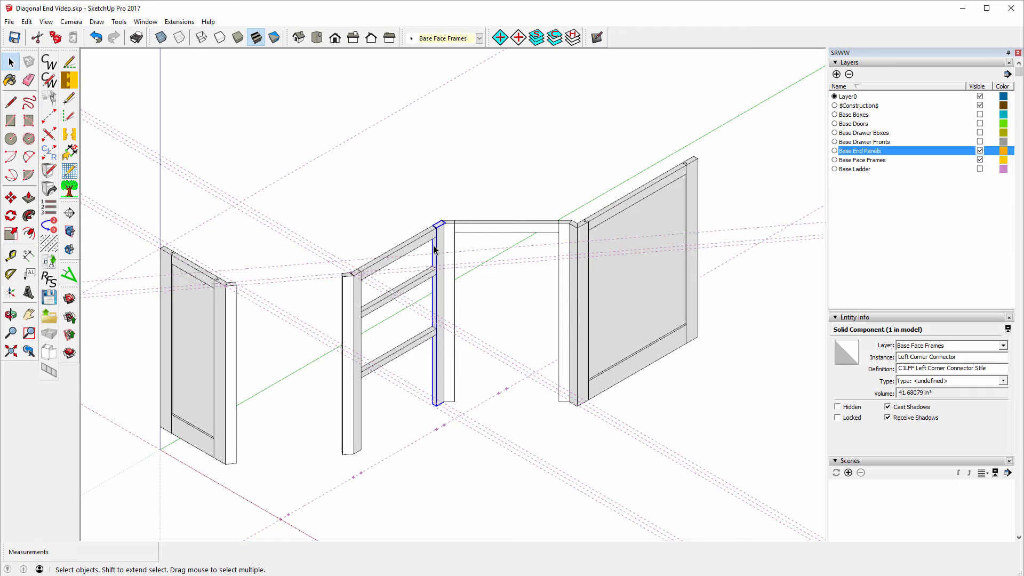
Step: Edit the right end connector stile, moving its inner vertical edge onto the adjoining stile's corner to close the joint gap
left_click(349, 287)
left_click(11, 315)
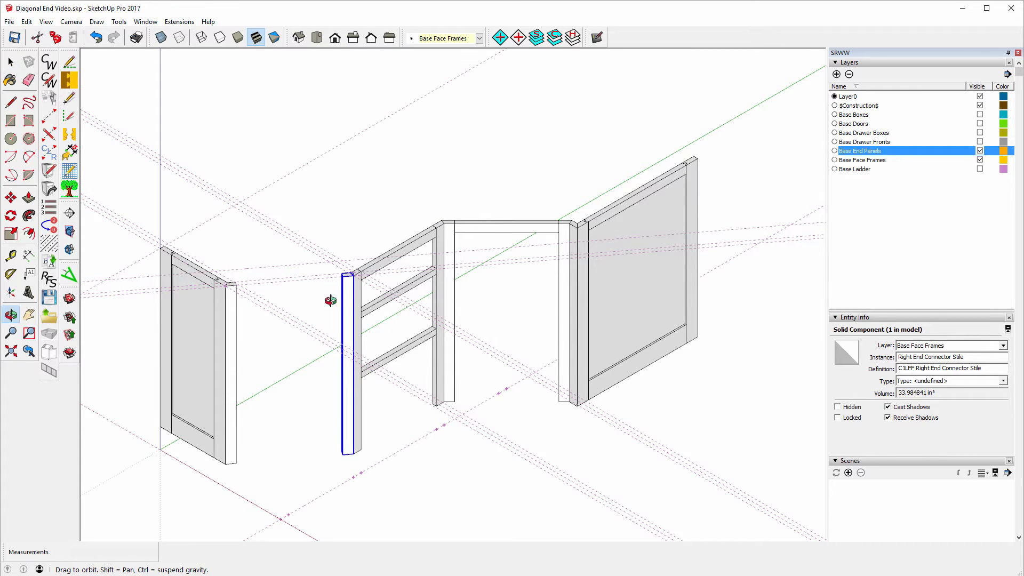
left_click_drag(552, 211, 269, 239)
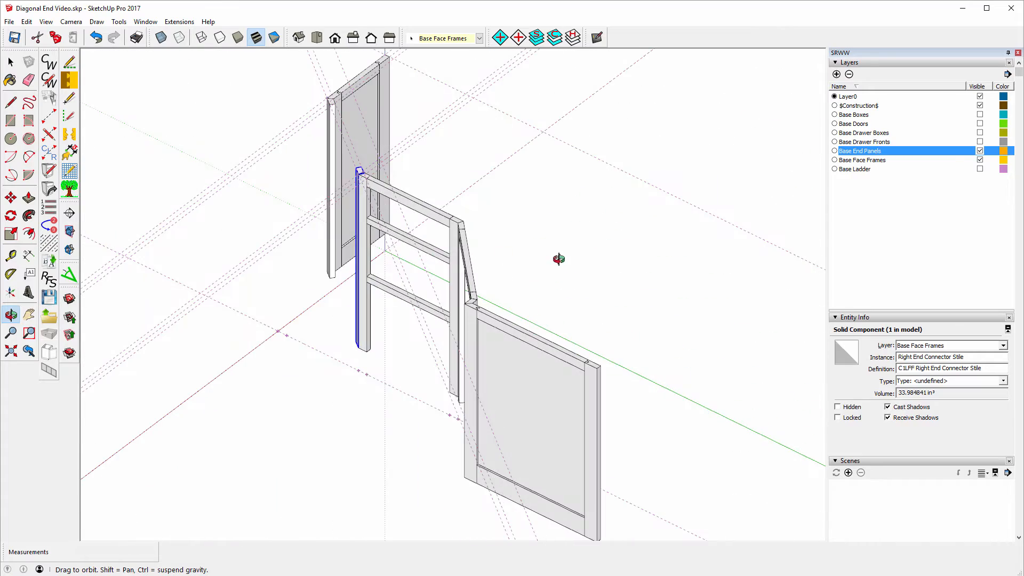
left_click_drag(559, 259, 297, 136)
scroll(475, 141, "up", 3)
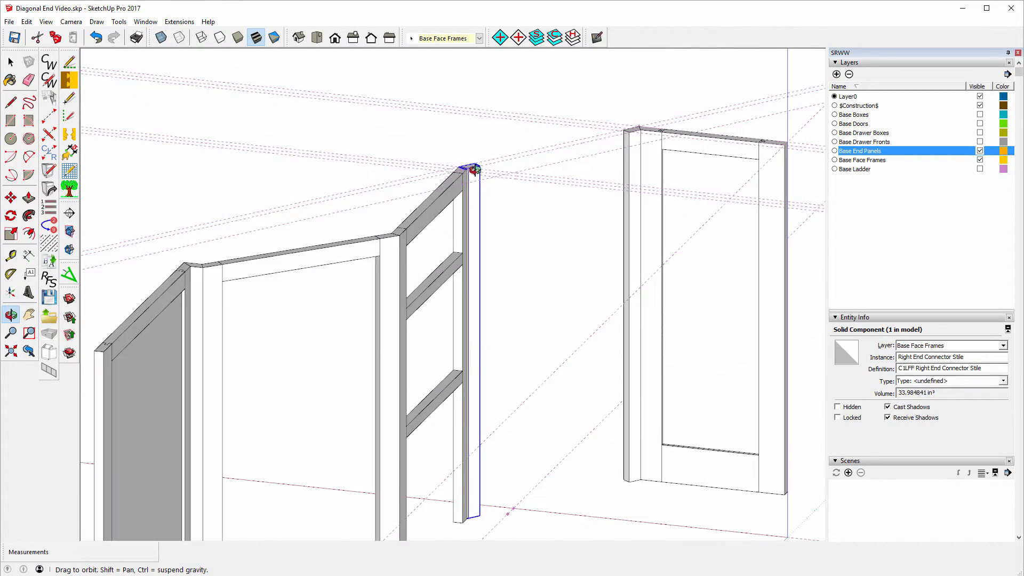
scroll(434, 149, "up", 5)
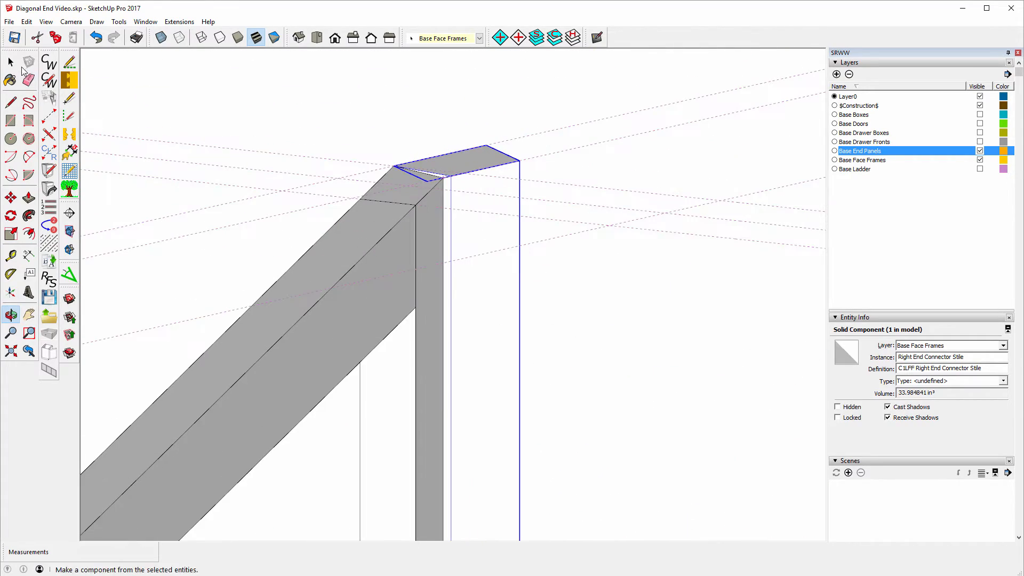
left_click(10, 62)
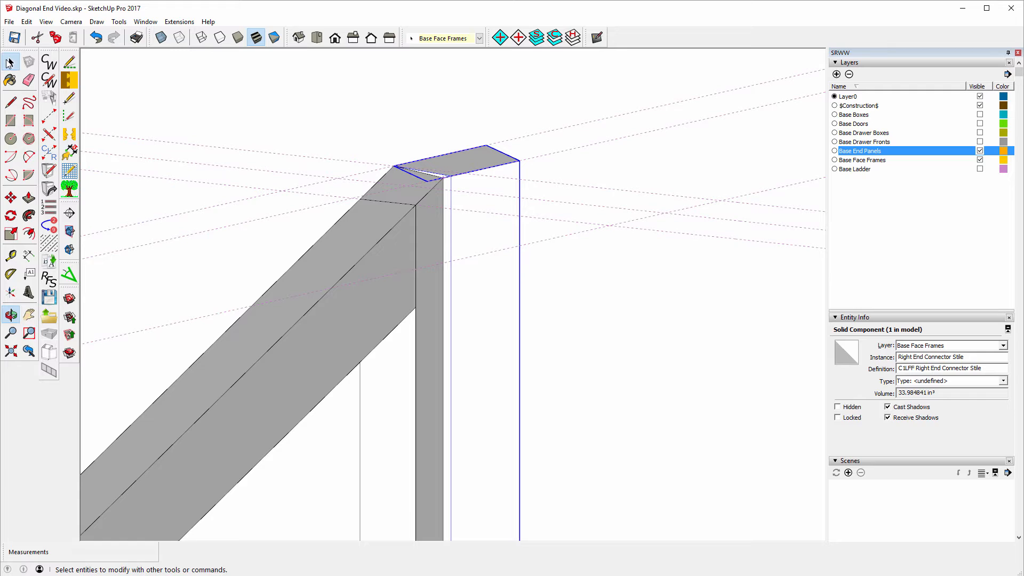
right_click(467, 172)
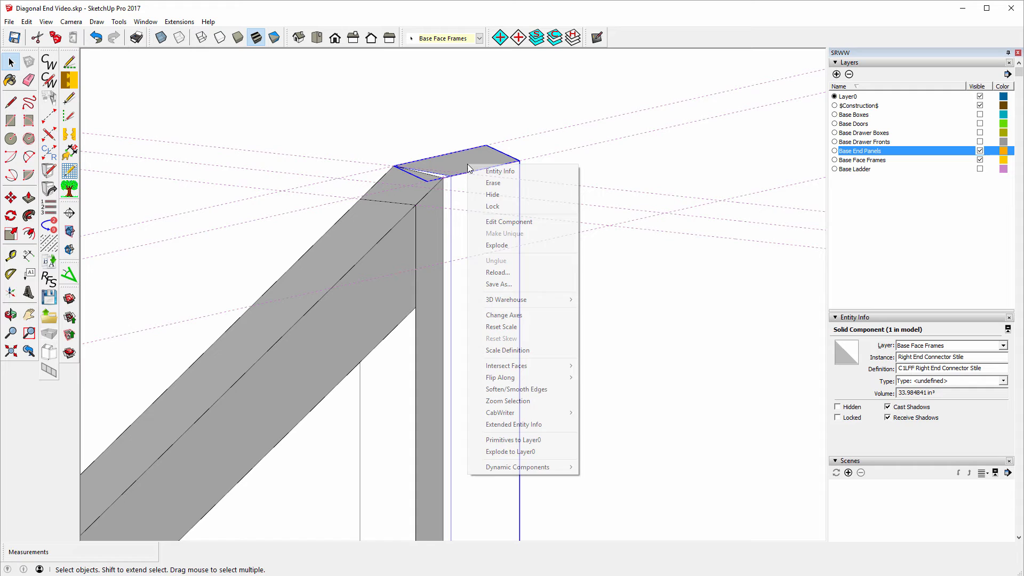
left_click(499, 221)
left_click(451, 194)
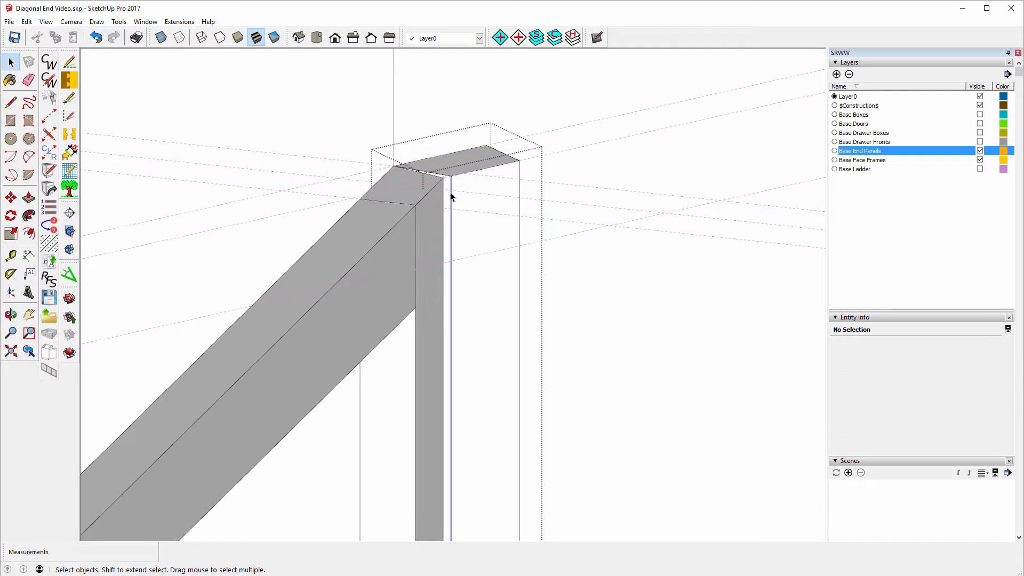
left_click(11, 197)
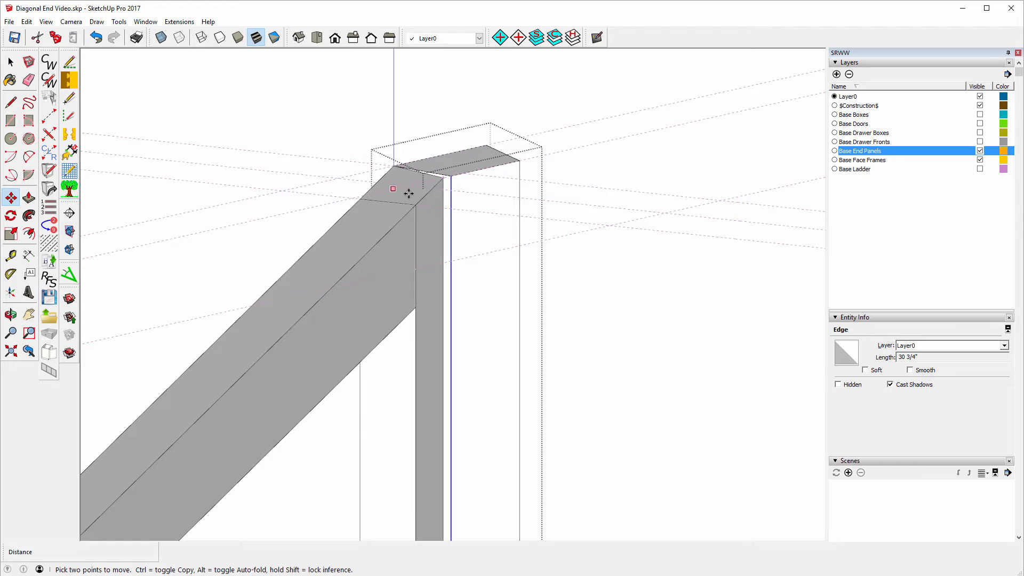
left_click(451, 177)
left_click(441, 180)
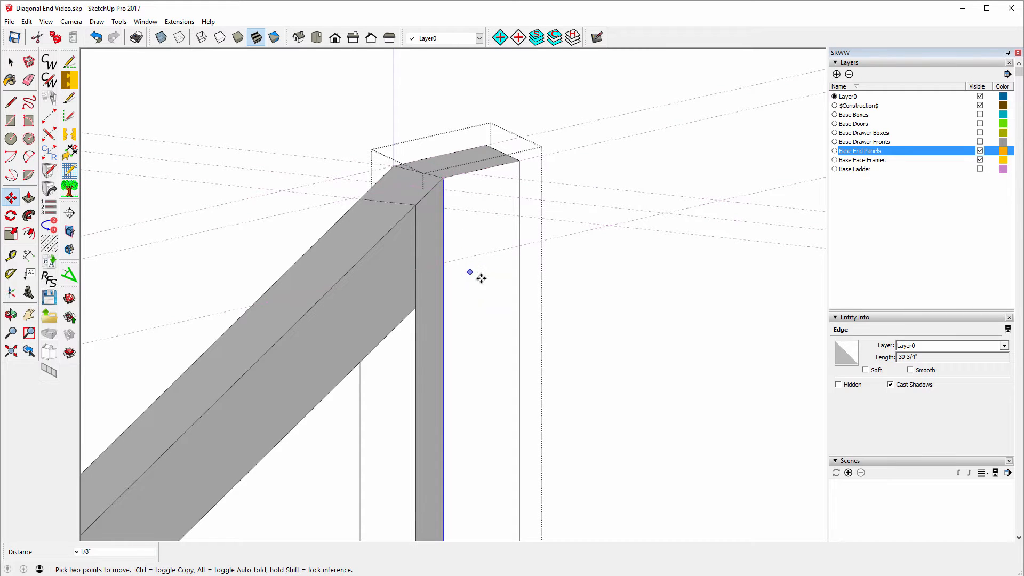
left_click(10, 63)
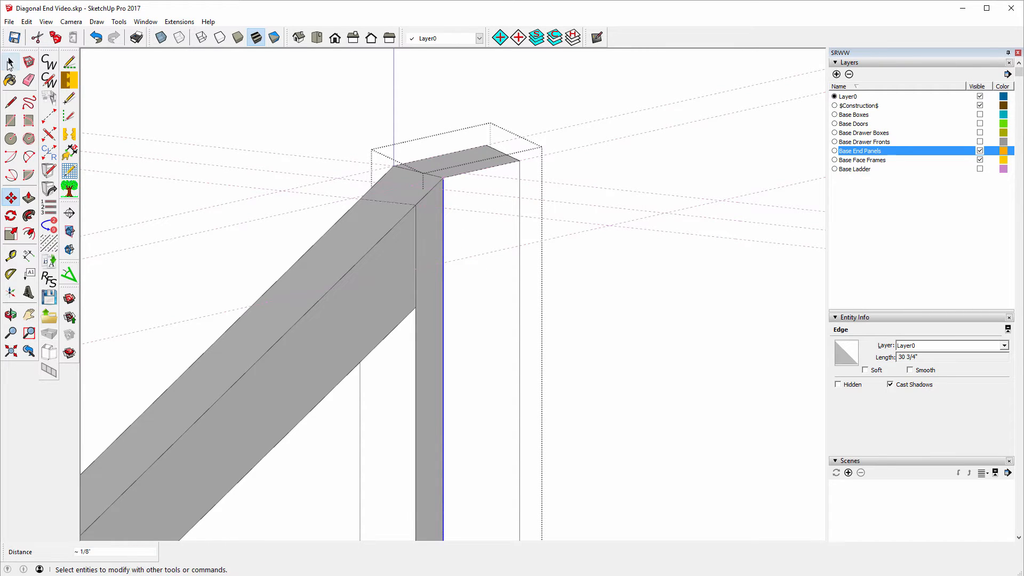
left_click(229, 128)
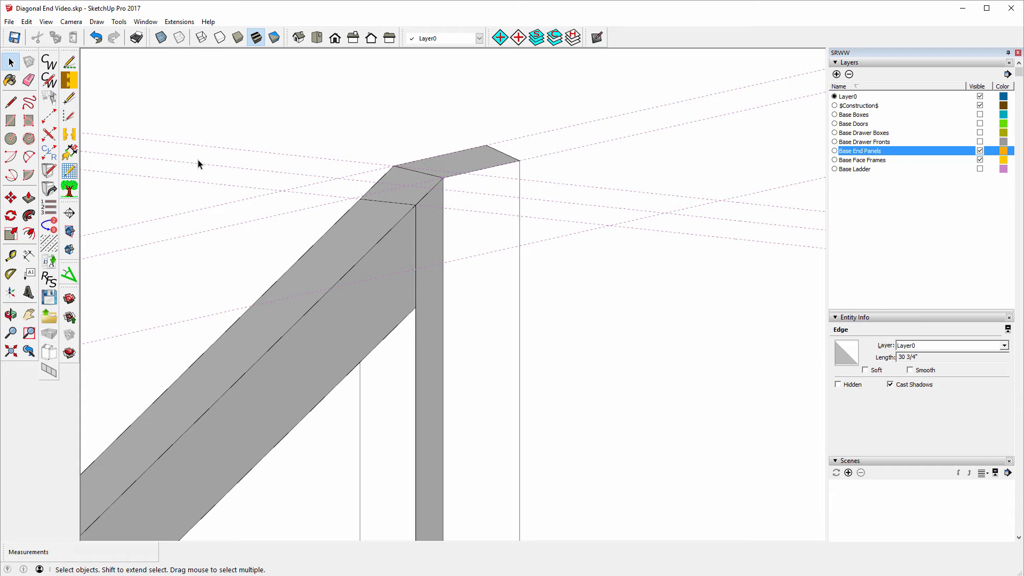
Step: Review the diagonal opening and the component names of the left end panel stile, right end connector stile and drawer-bank top rail
left_click(11, 315)
left_click_drag(110, 288, 524, 242)
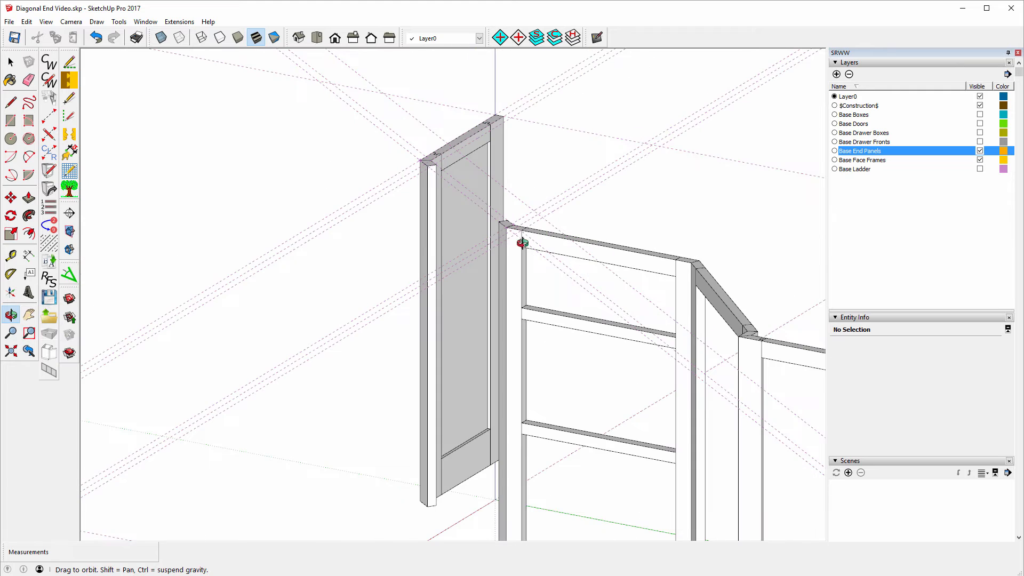
left_click_drag(338, 217, 463, 230)
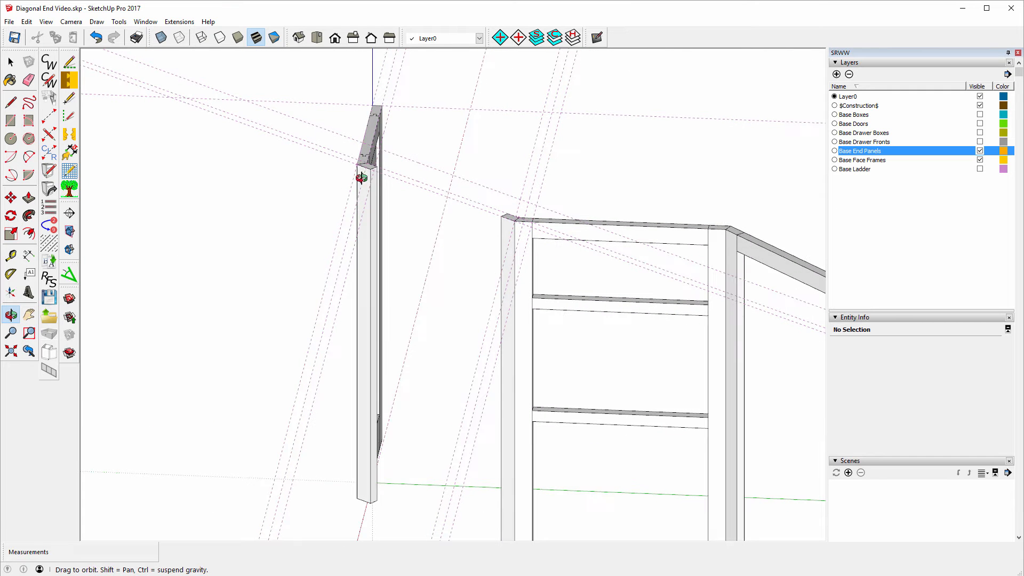
left_click_drag(359, 174, 263, 192)
left_click_drag(389, 268, 400, 286)
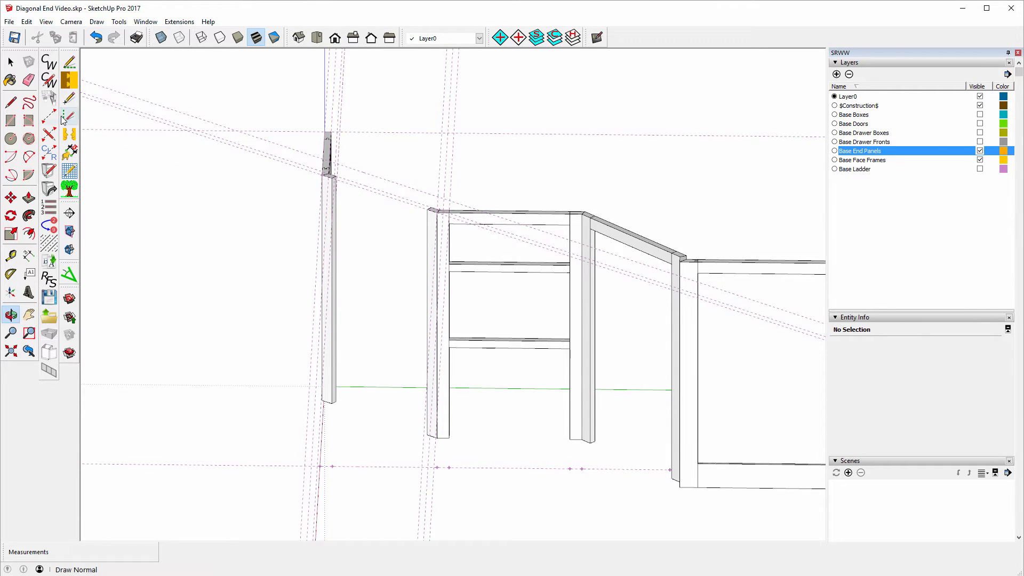
left_click(10, 62)
left_click(329, 216)
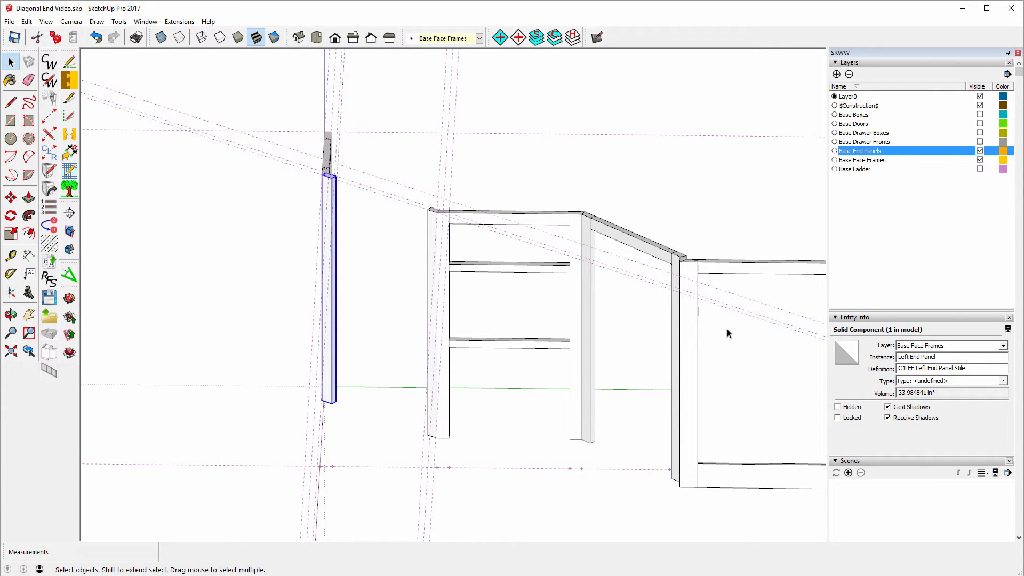
left_click(434, 223)
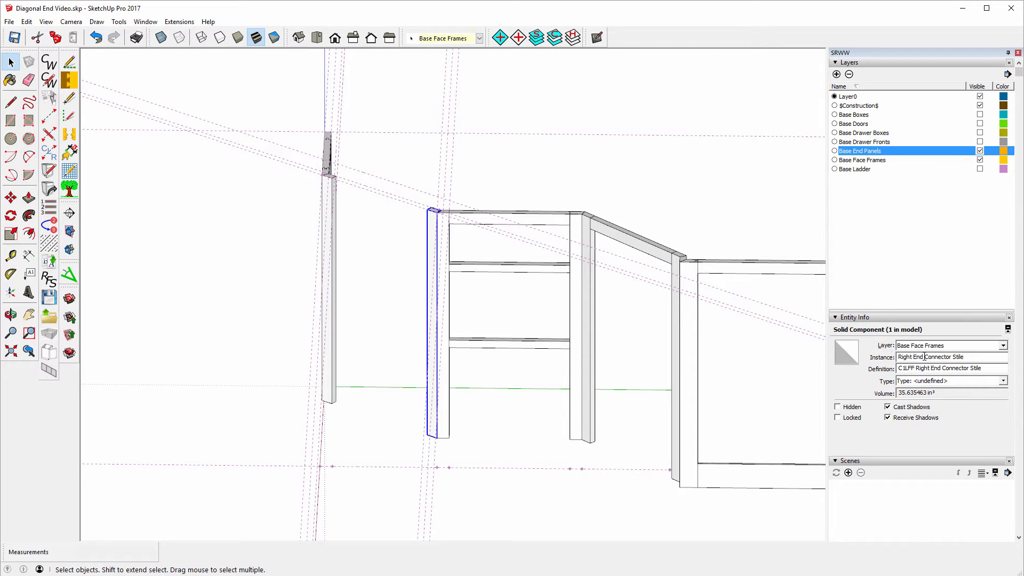
left_click(523, 222)
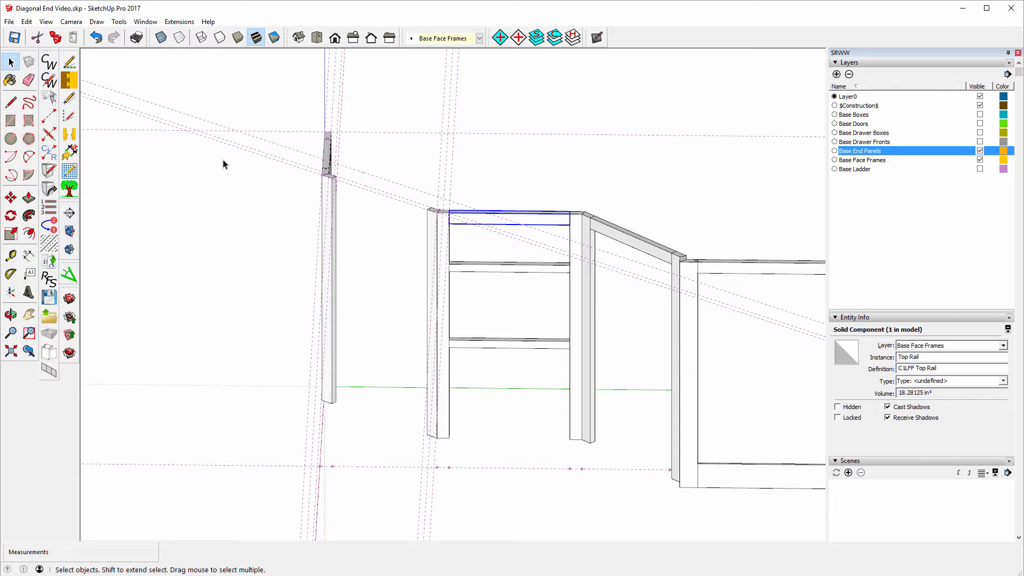
Step: Draw the top outline of a diagonal rail between the upper corners of the left end panel and right end connector stiles
left_click(11, 122)
scroll(367, 163, "up", 5)
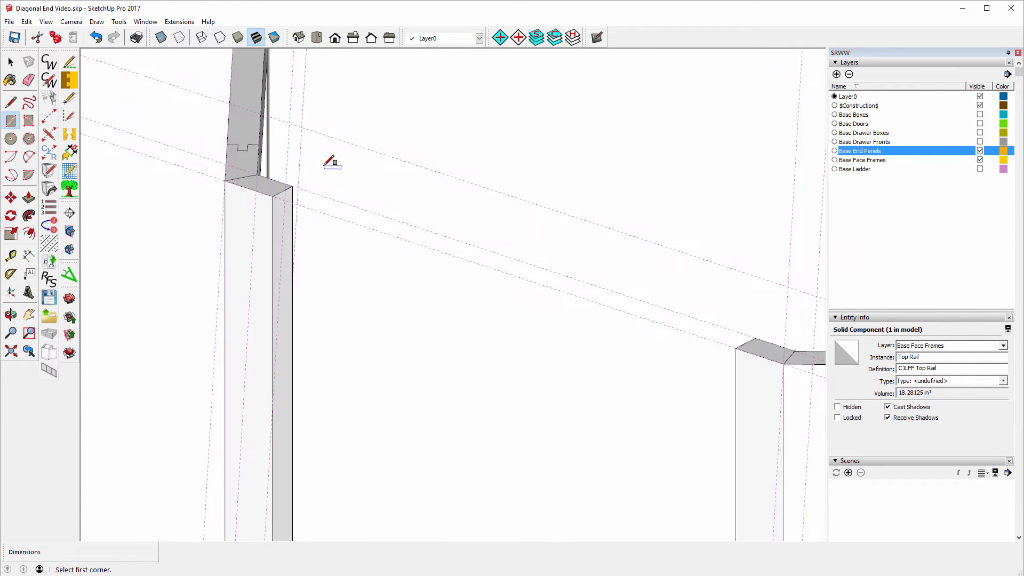
scroll(330, 160, "up", 2)
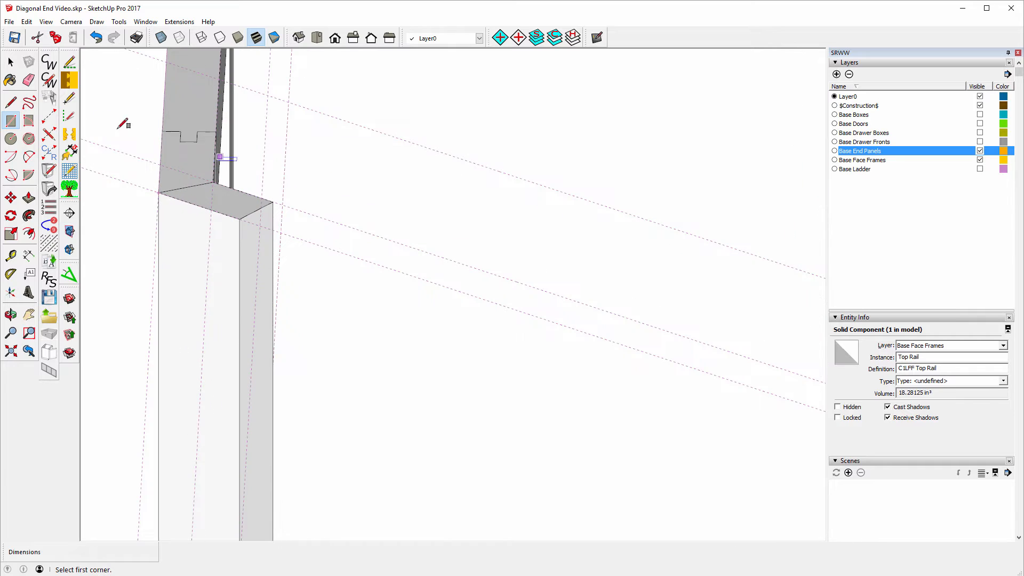
left_click(12, 103)
left_click(239, 220)
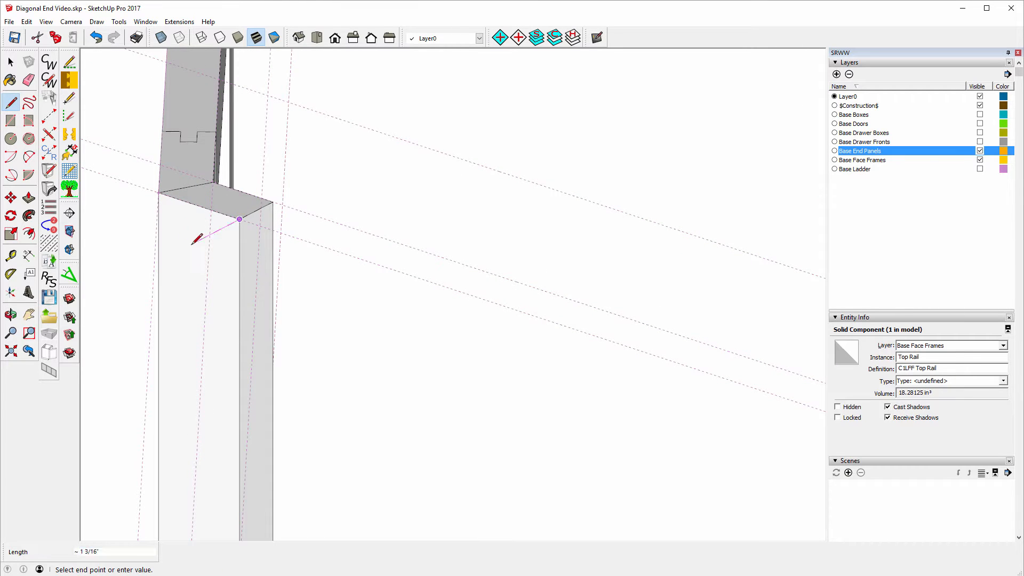
scroll(197, 239, "down", 3)
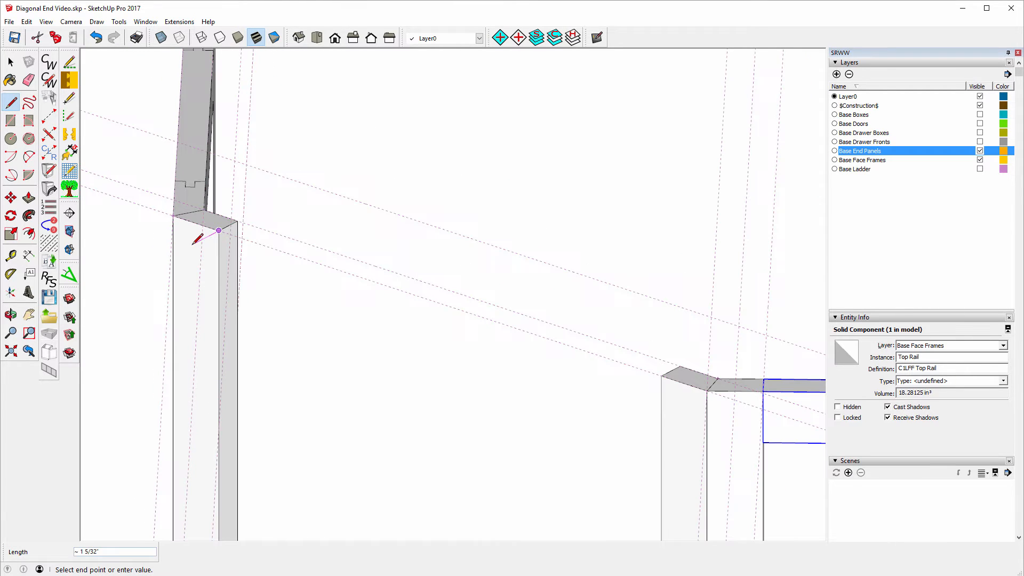
left_click(661, 375)
left_click(681, 365)
left_click(237, 221)
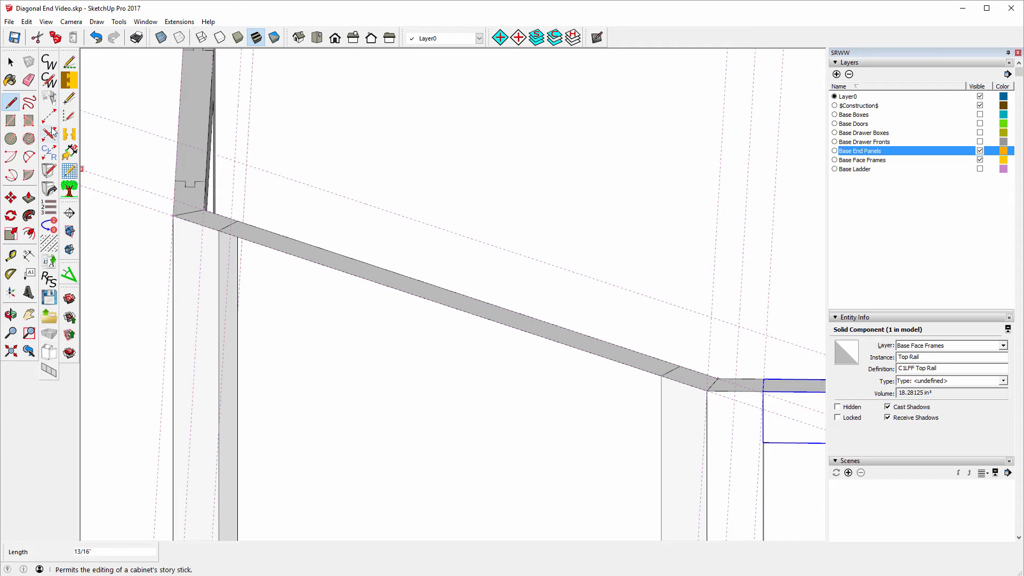
Step: Push/Pull the diagonal rail's outline downward 1 1/2"
left_click(29, 199)
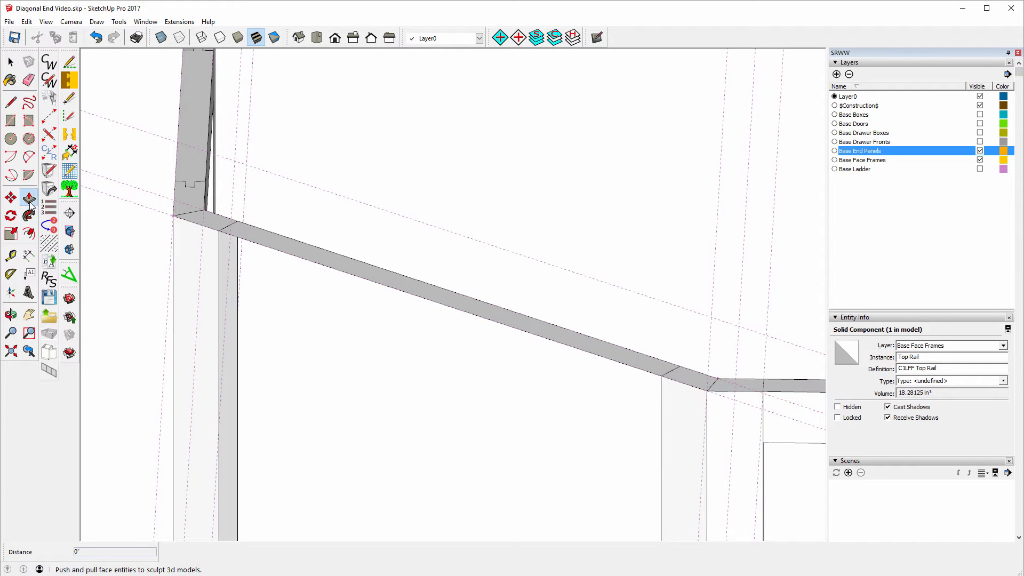
left_click(407, 289)
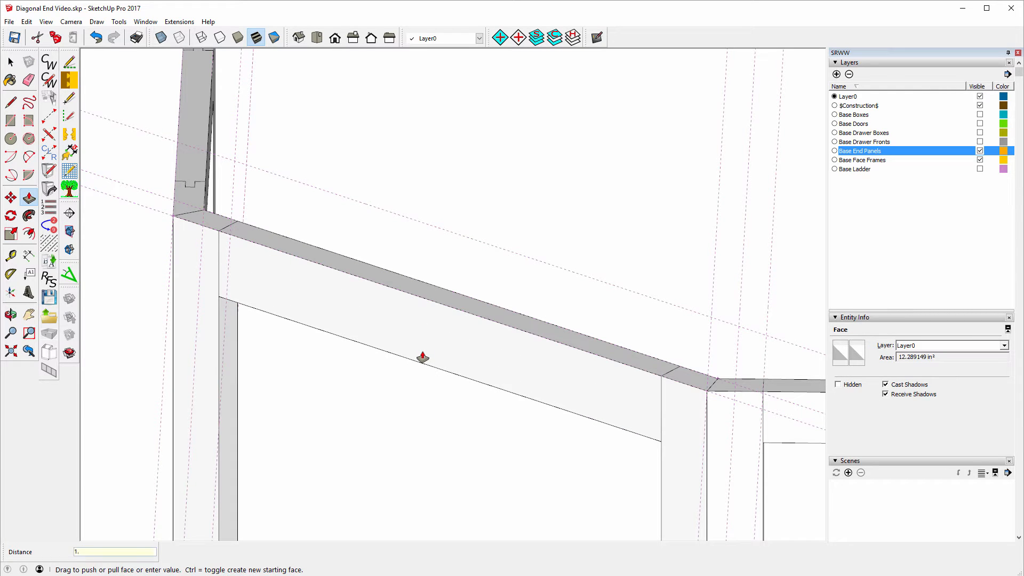
key("Return")
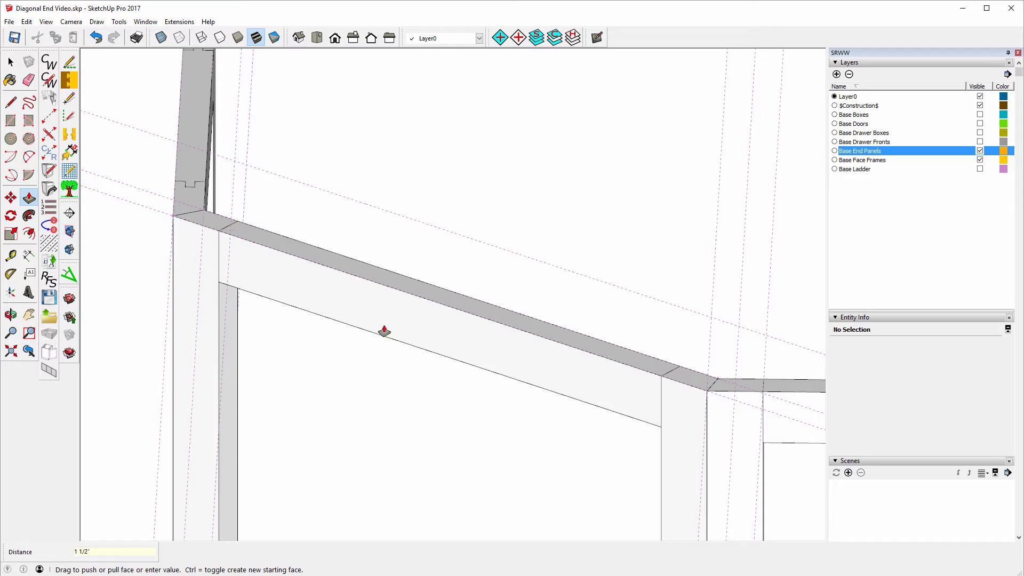
Step: Make a component from all the geometry of the diagonal rail, keeping the default definition settings
left_click(10, 62)
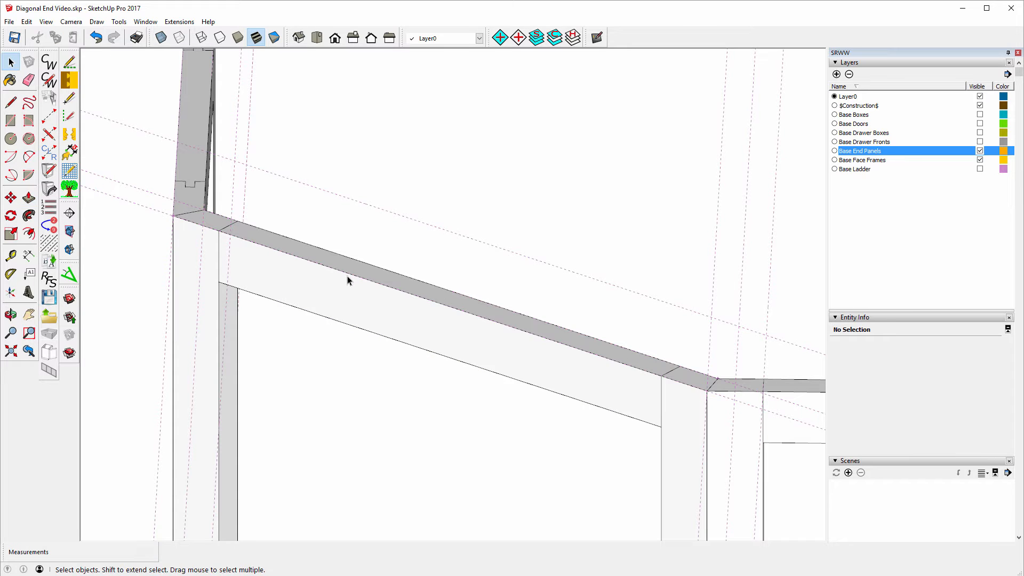
triple_click(351, 291)
right_click(353, 289)
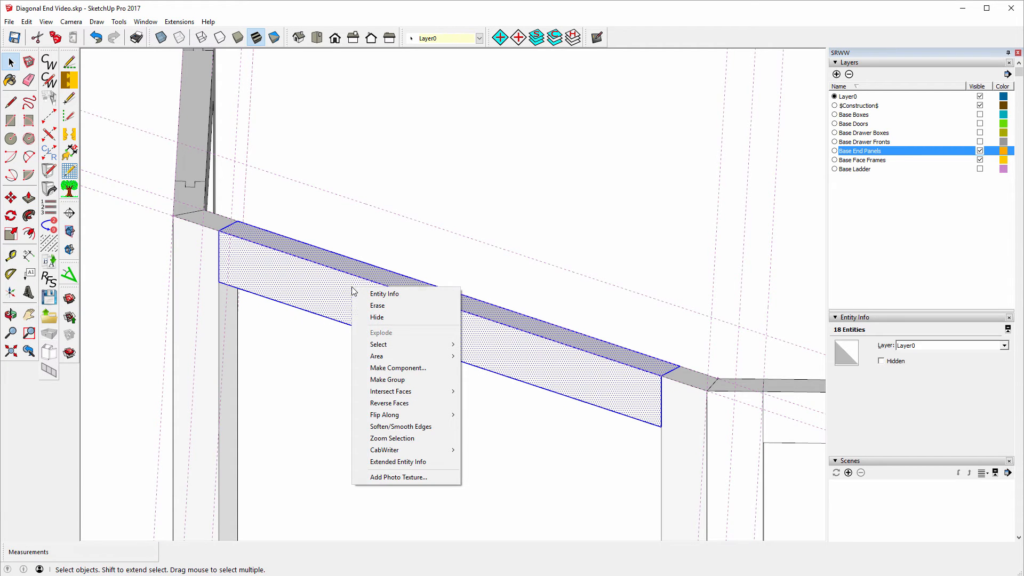
left_click(394, 368)
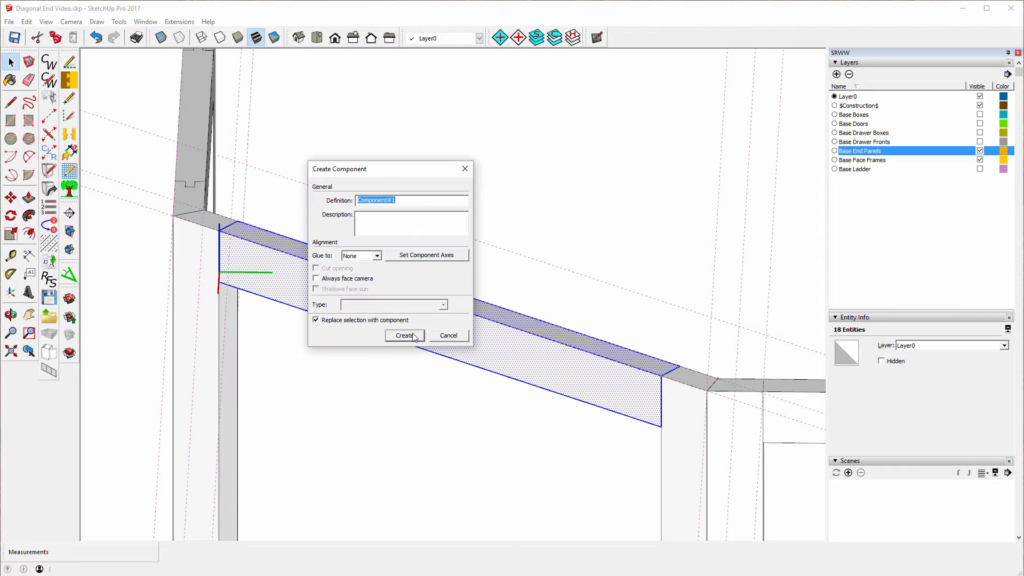
left_click(404, 336)
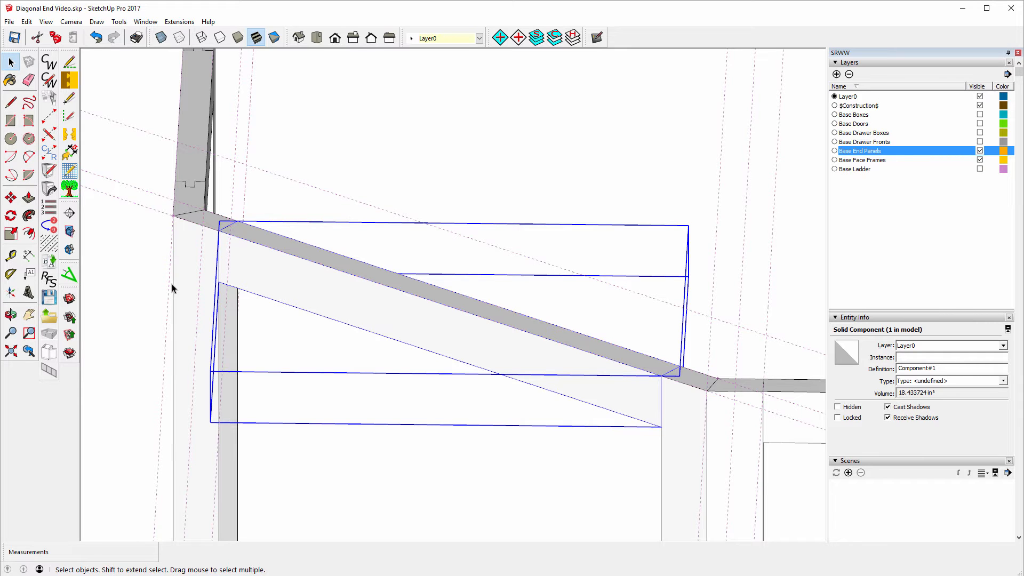
Step: Change the diagonal rail's axes: origin at its upper front end corner, red along its length, green across its thickness
right_click(296, 281)
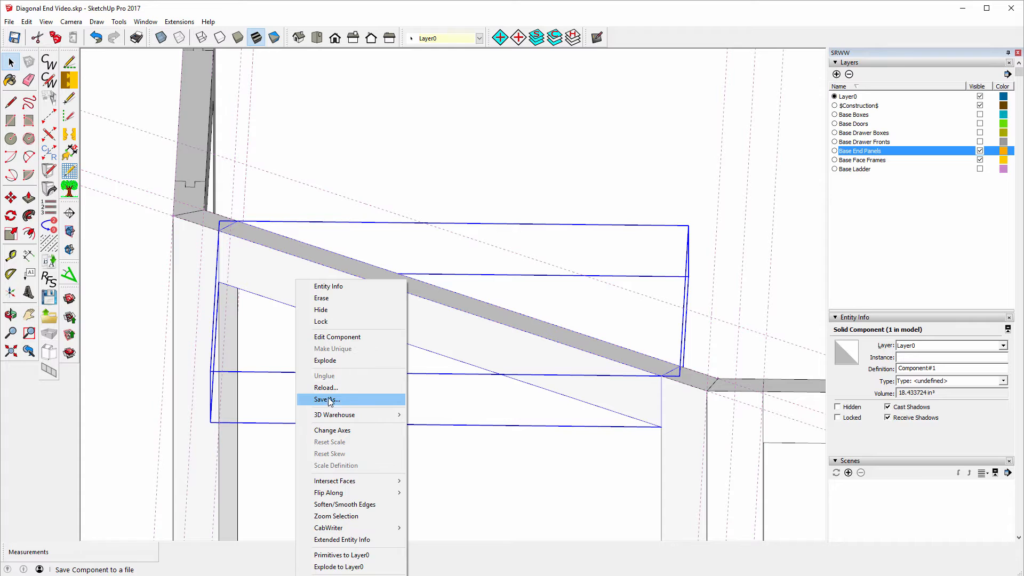
left_click(342, 431)
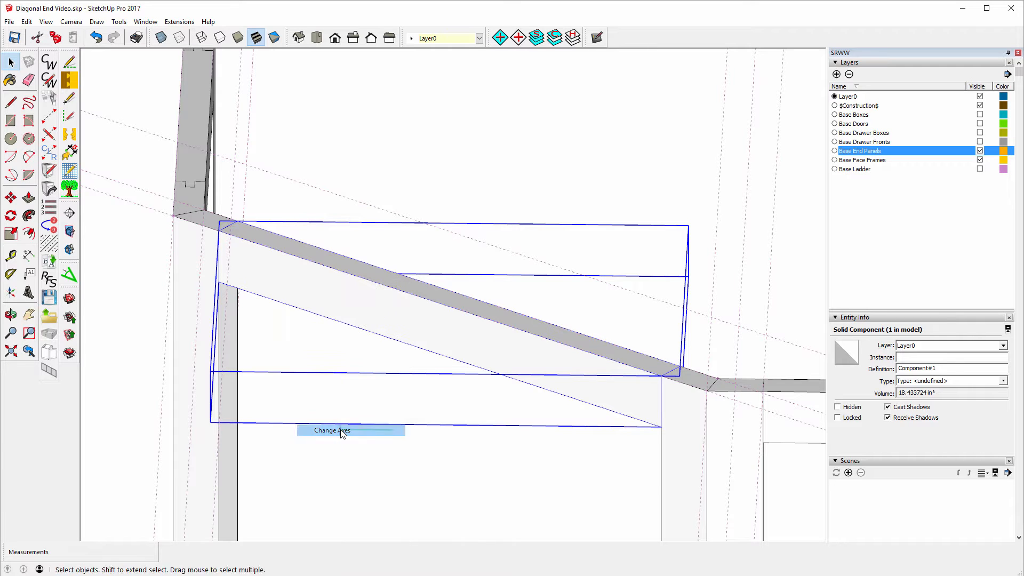
left_click(220, 231)
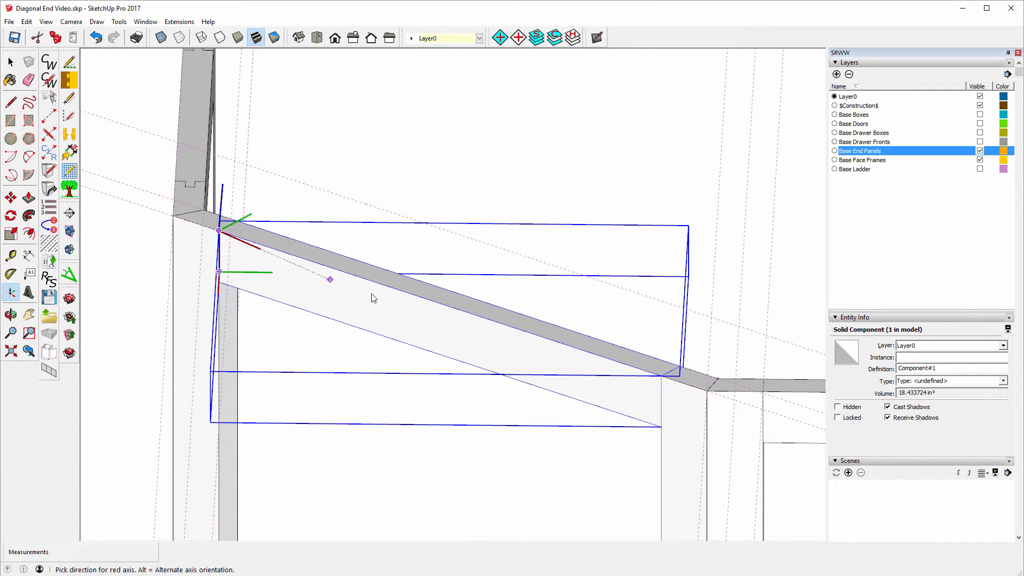
left_click(446, 308)
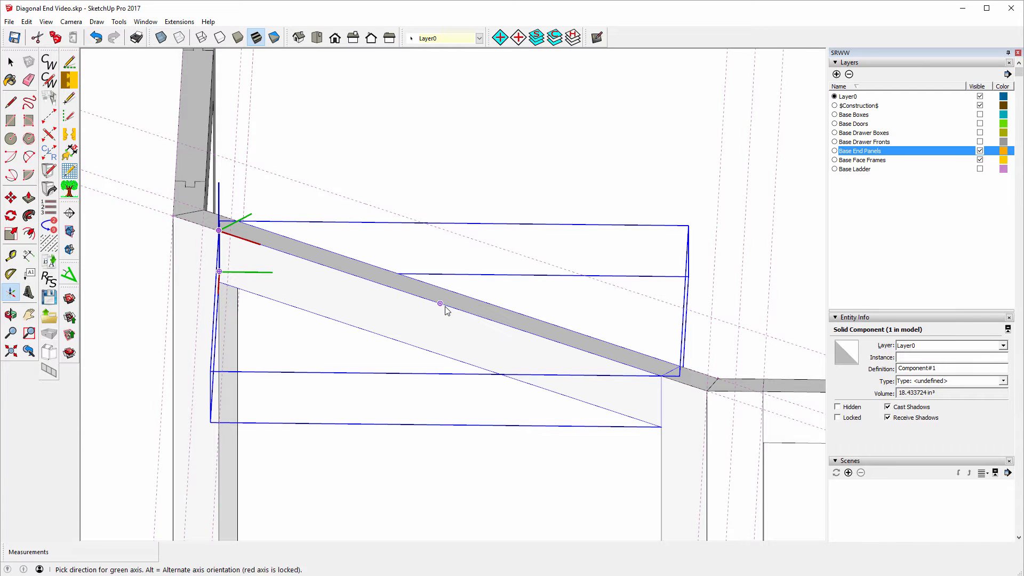
left_click(243, 226)
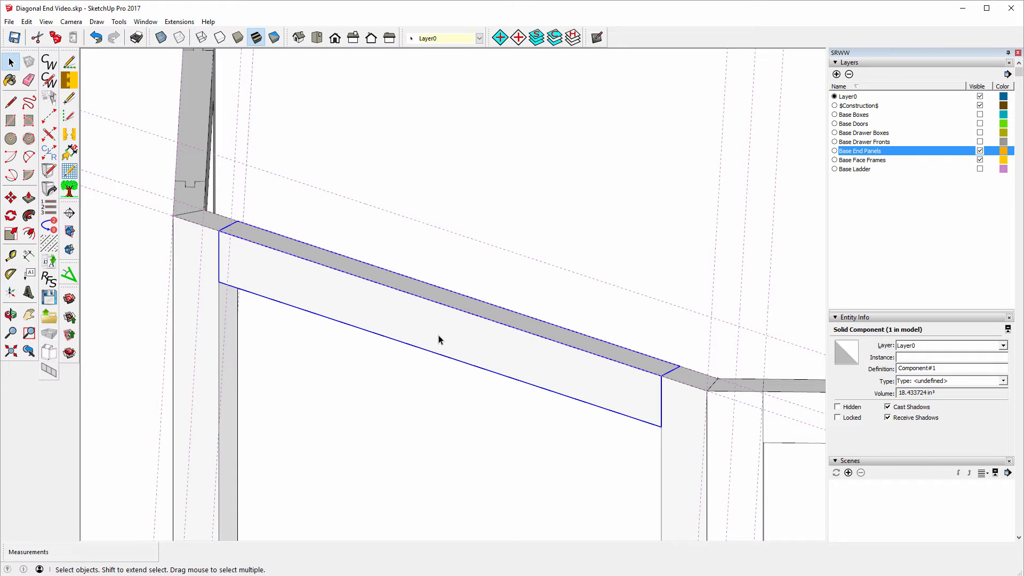
Step: In the CabWriter rename settings, give the diagonal rail cabinet number C1L, description "Diagonal Top Rail" and component type (FF) Face Frame
left_click(52, 267)
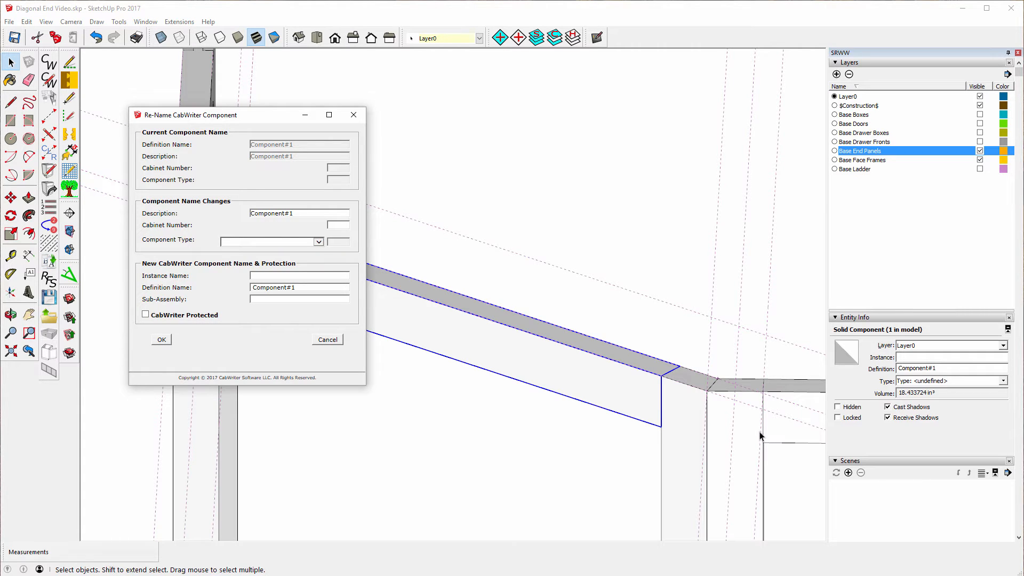
left_click(692, 408)
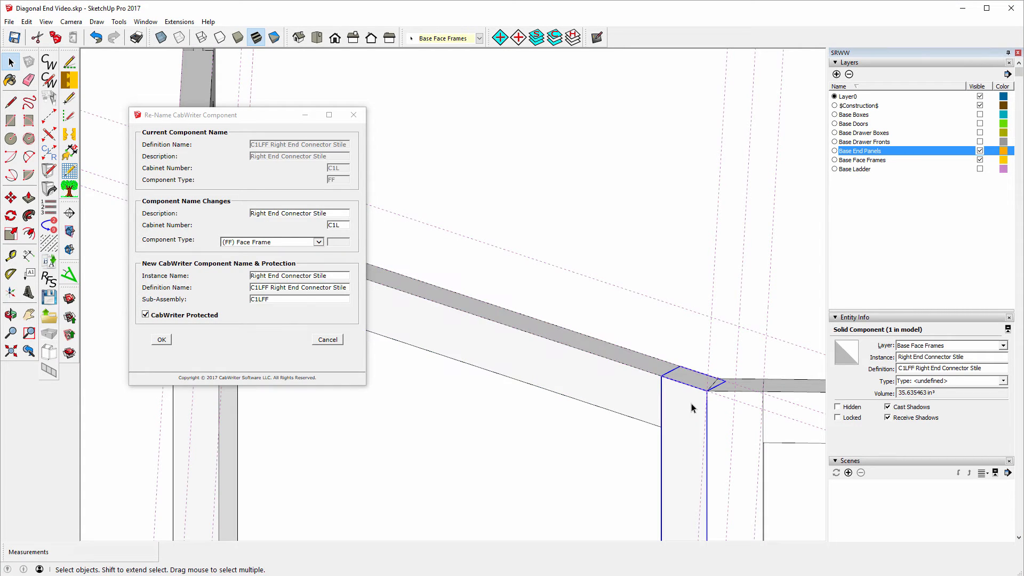
left_click(597, 380)
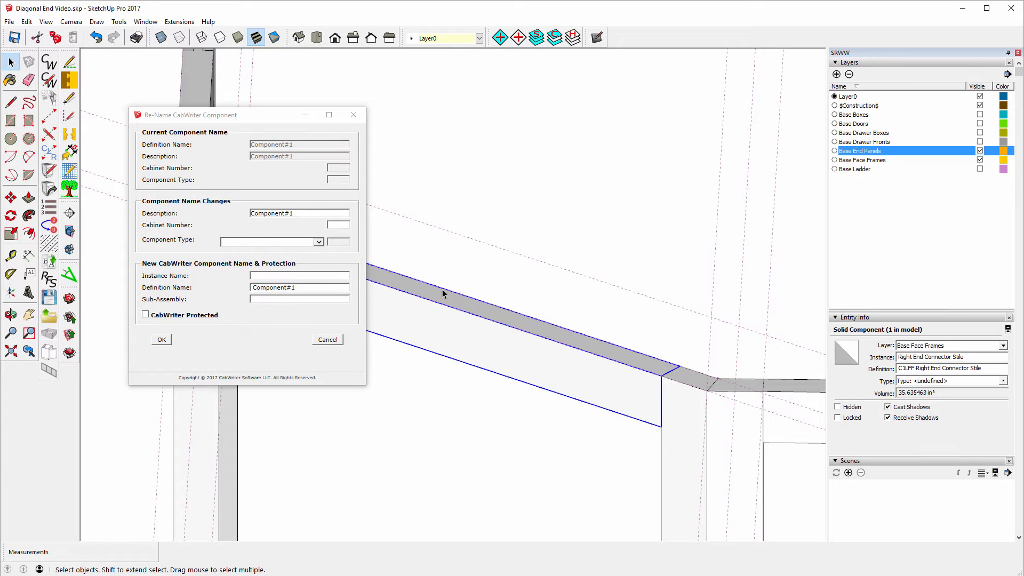
left_click(344, 224)
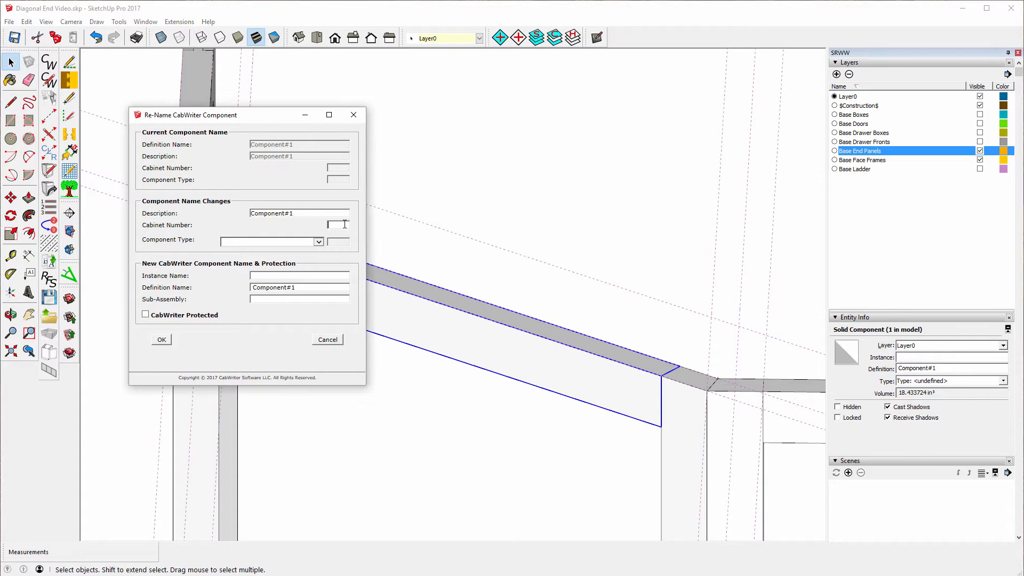
type("C1L")
left_click_drag(296, 214, 221, 204)
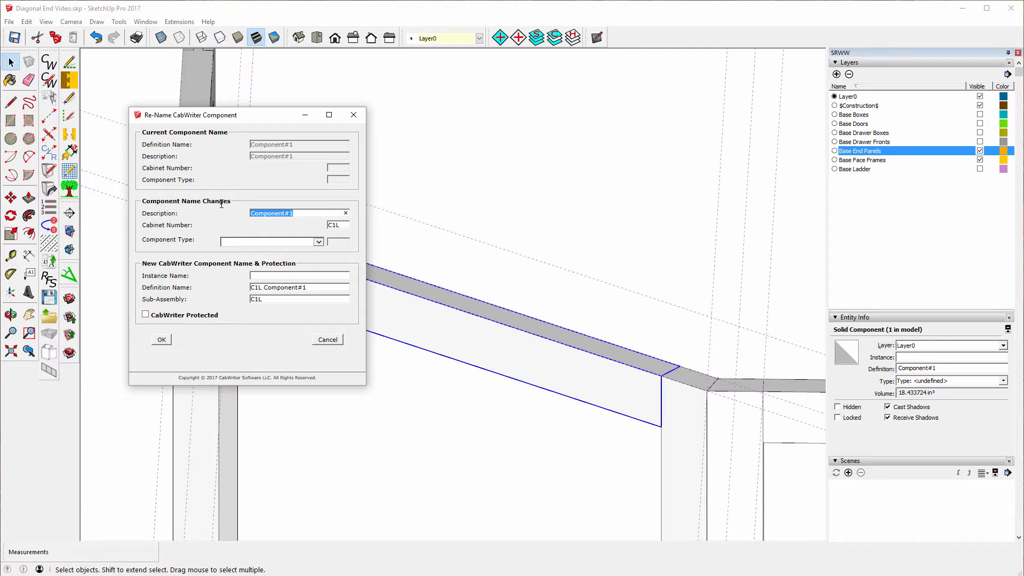
type("Diagonal Top Rail")
left_click(318, 242)
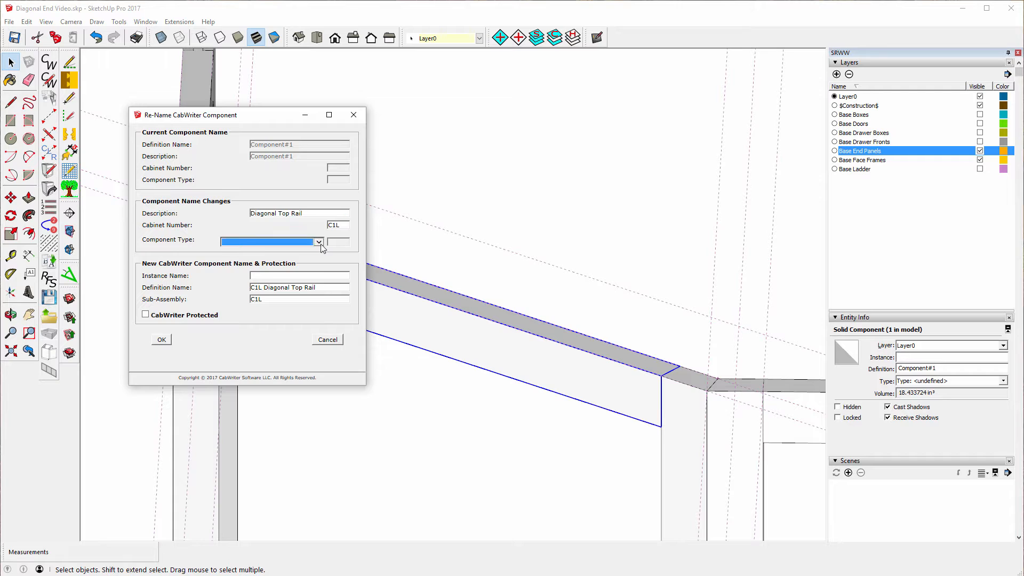
left_click(241, 300)
Step: Copy the description "Diagonal Top Rail" into the rail's instance name, mark it CabWriter Protected and apply the renaming
left_click_drag(307, 212, 247, 214)
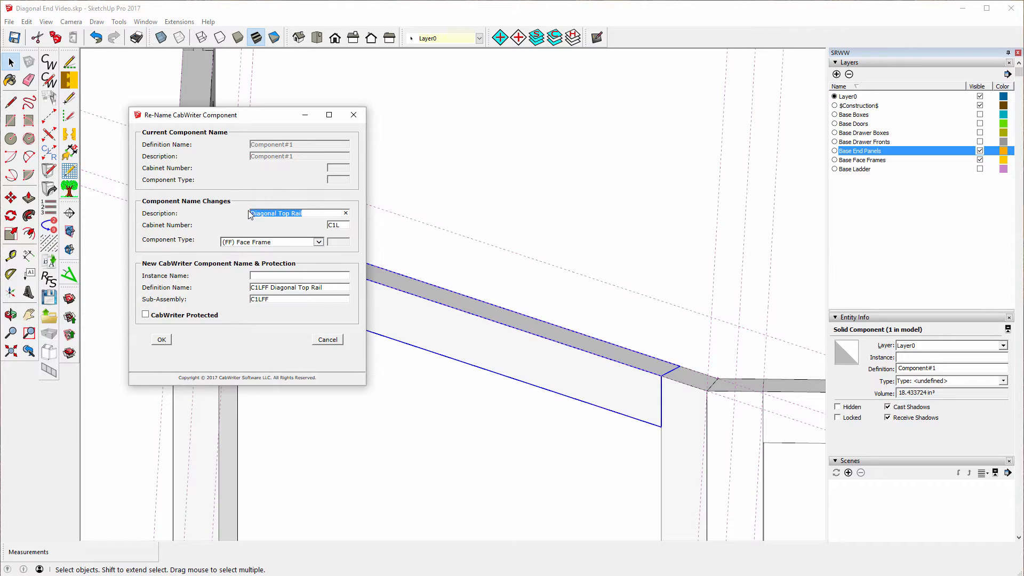
right_click(265, 215)
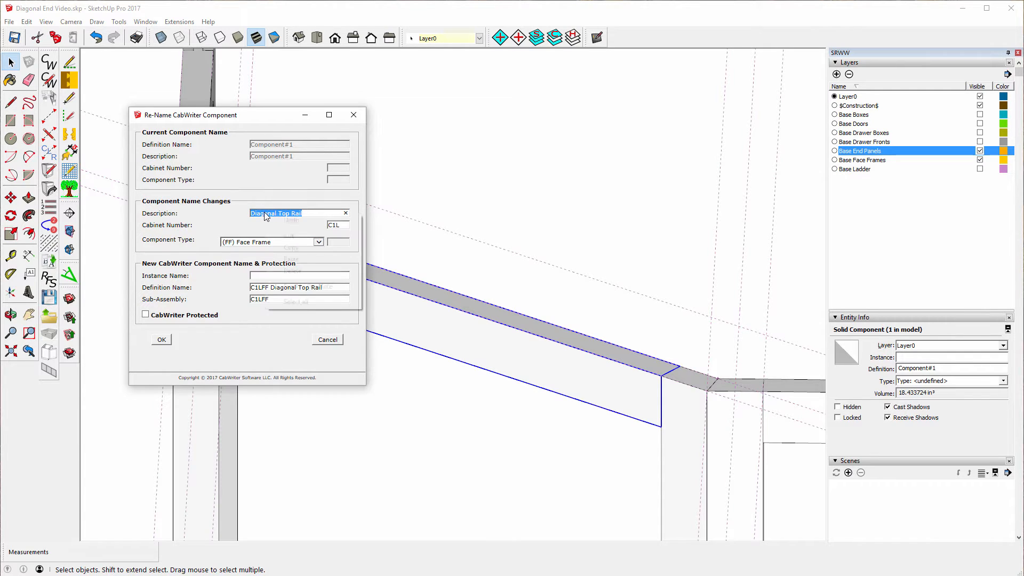
left_click(297, 249)
left_click(278, 277)
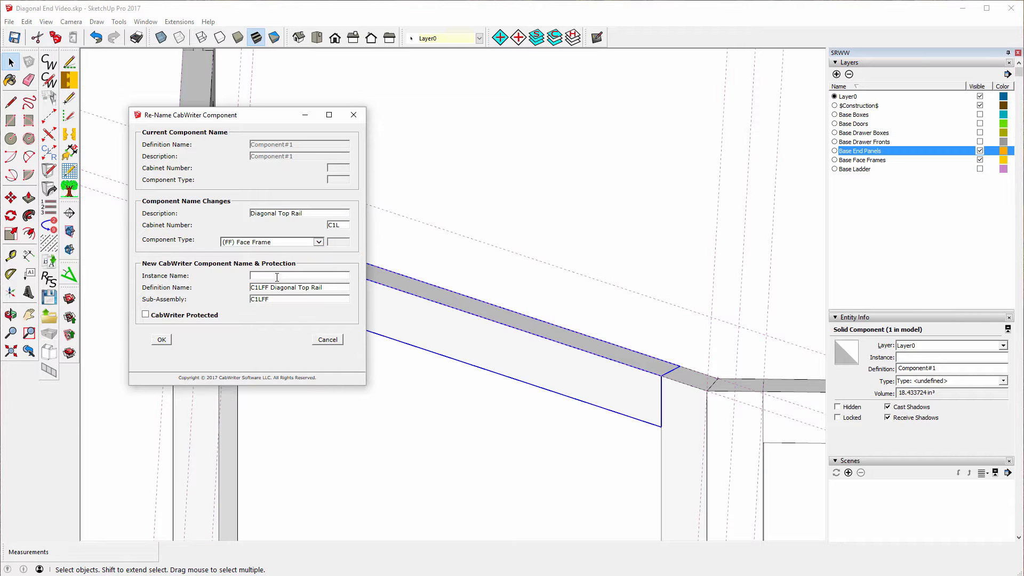
right_click(277, 277)
left_click(296, 322)
left_click(147, 317)
left_click(164, 341)
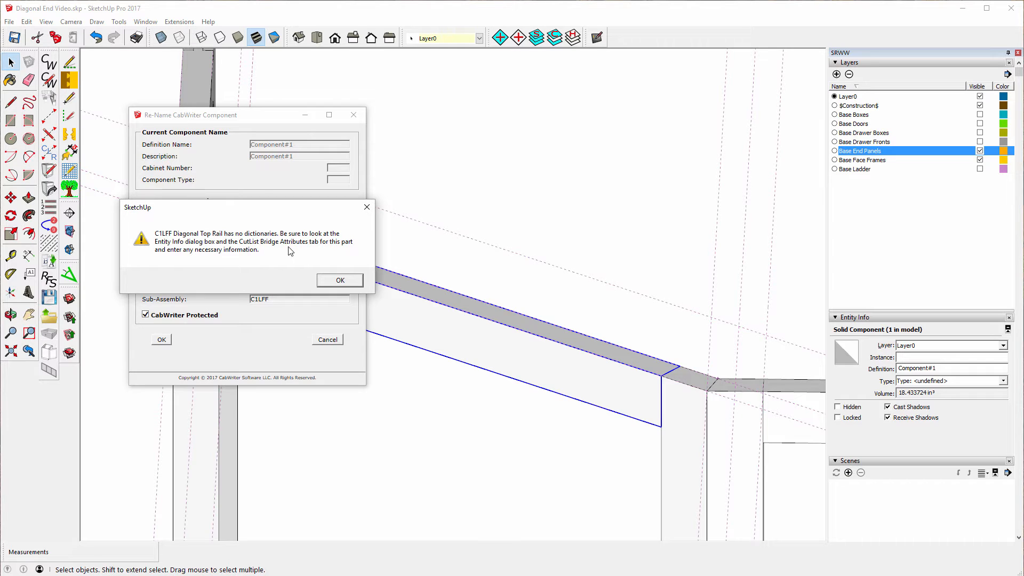
left_click(339, 280)
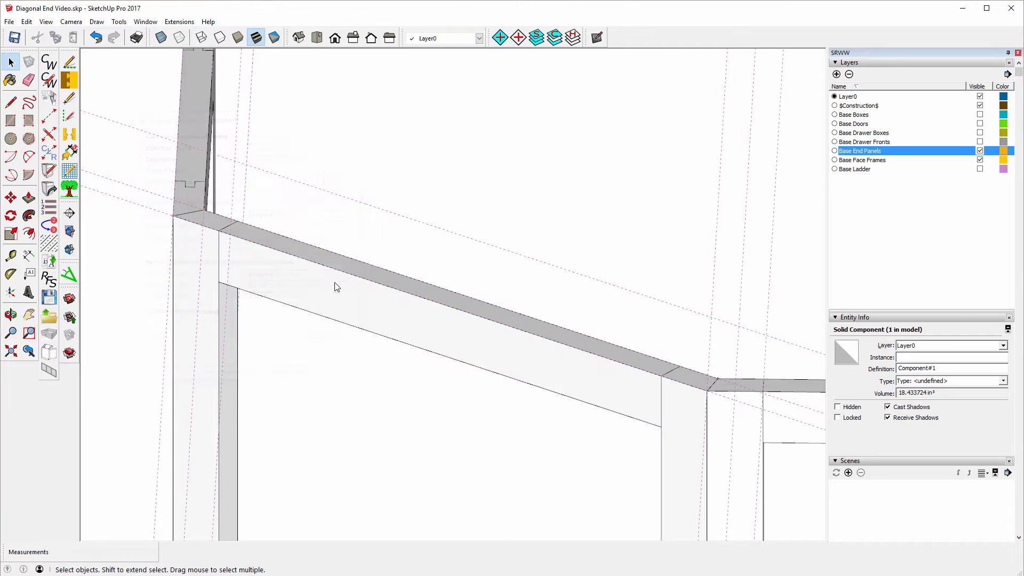
Step: In Extended Entity Info, set the diagonal top rail's material type to Rough Lumber and its material name to Maple
left_click(143, 22)
left_click(182, 169)
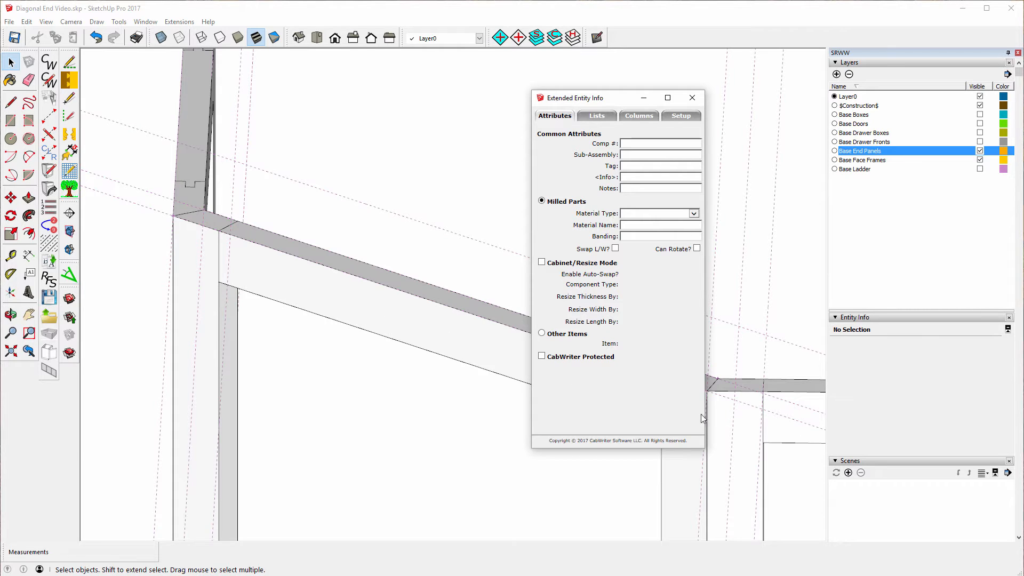
left_click(794, 409)
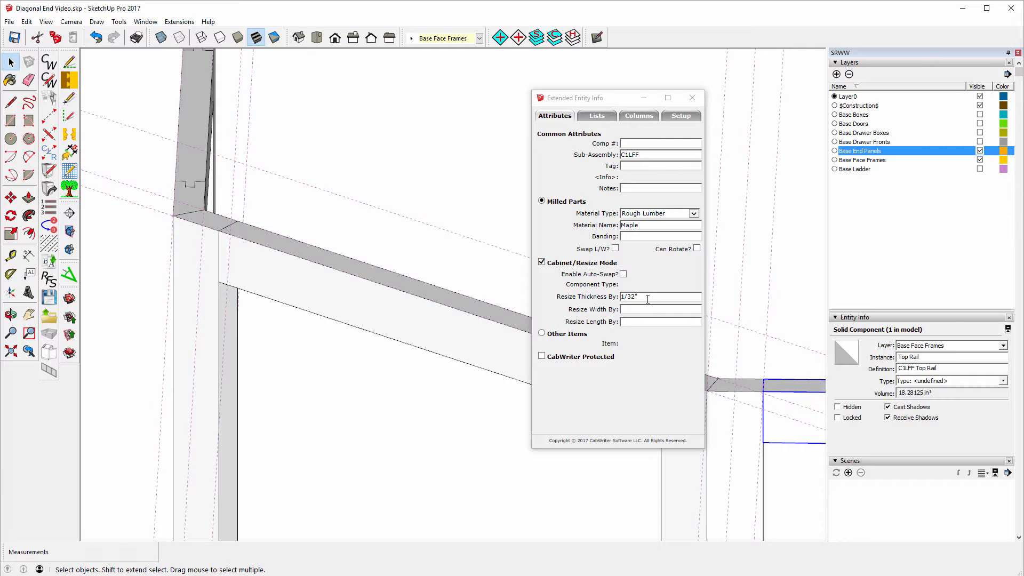
left_click(375, 302)
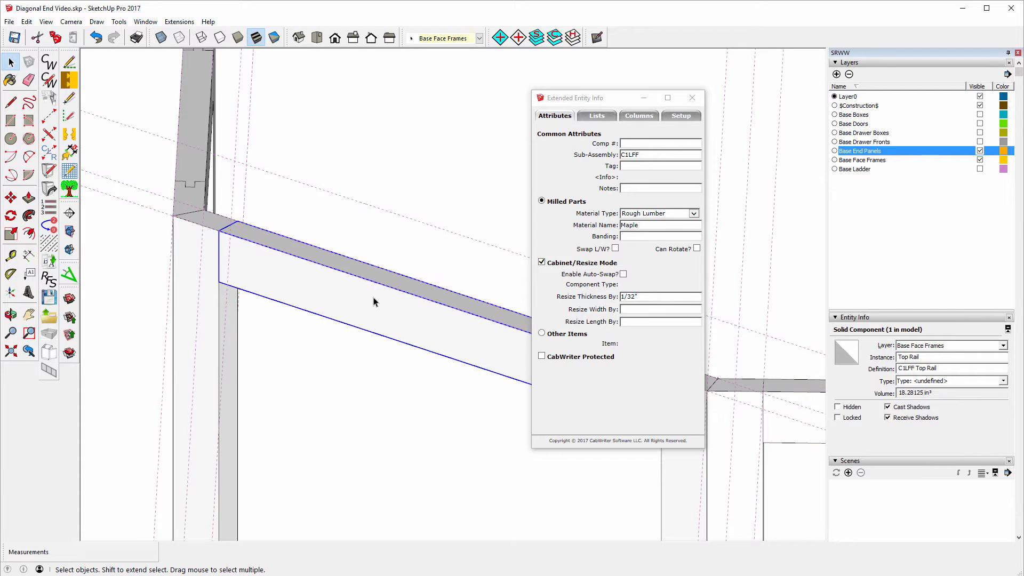
left_click(694, 214)
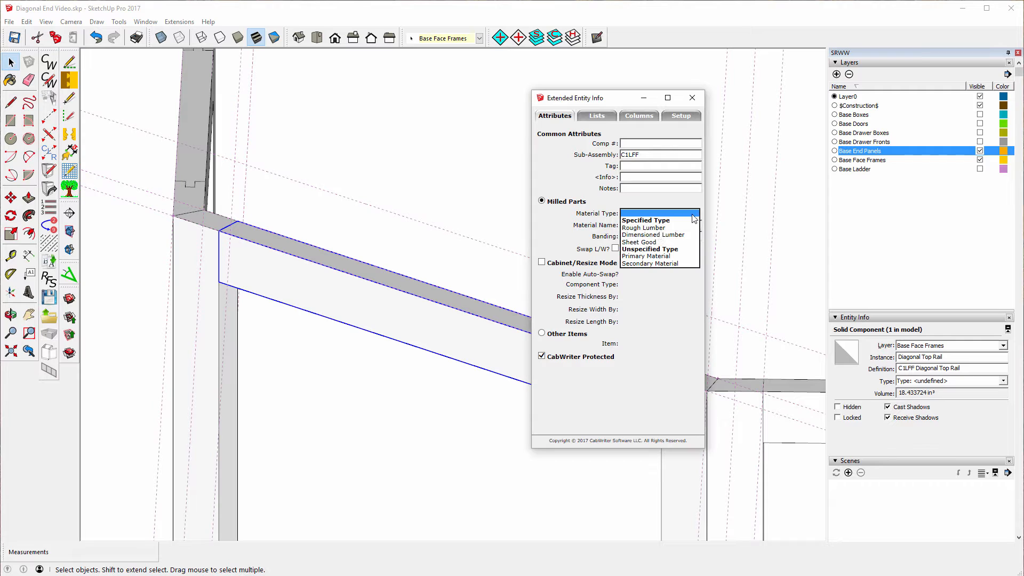
left_click(648, 228)
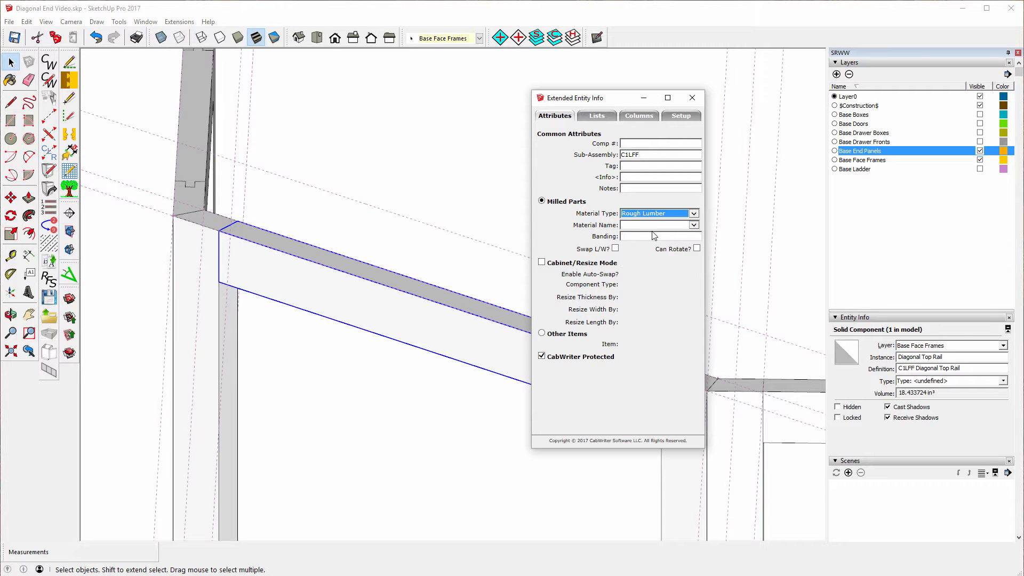
left_click(693, 225)
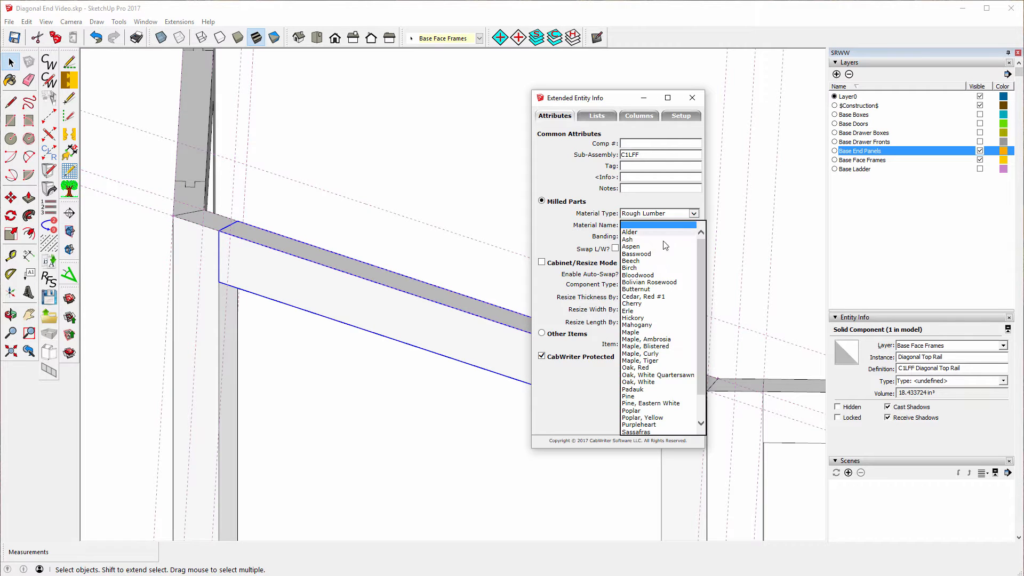
left_click(632, 332)
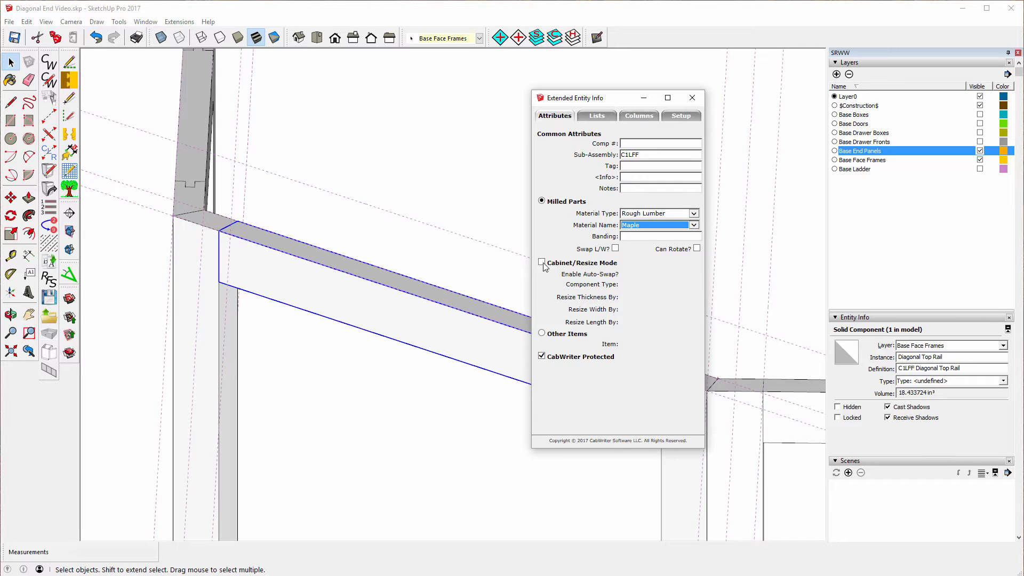
Step: Enable Cabinet/Resize Mode for the diagonal top rail with Resize Thickness By 1/32", matching the adjacent straight top rail, and close Extended Entity Info
left_click(543, 265)
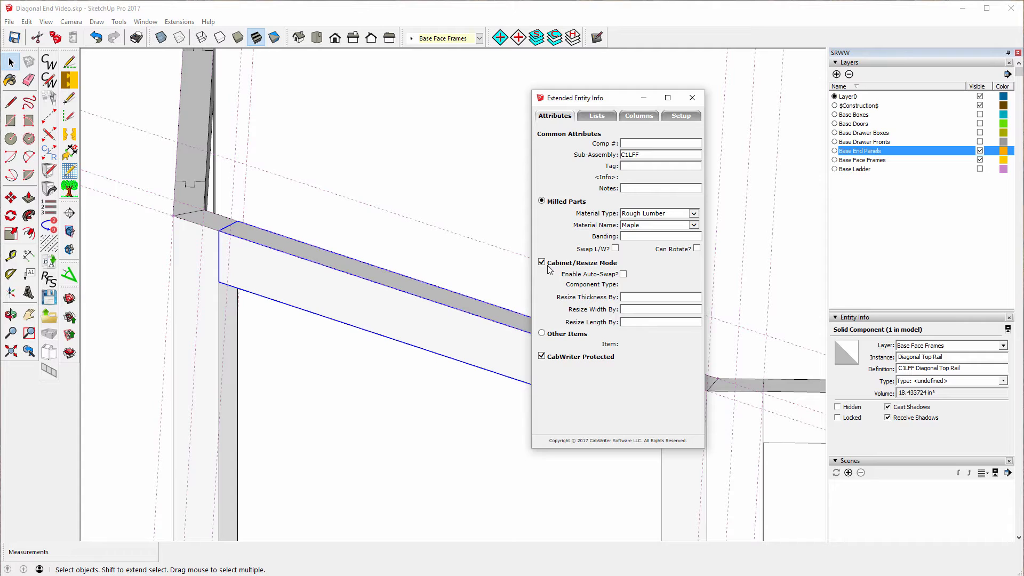
left_click(791, 433)
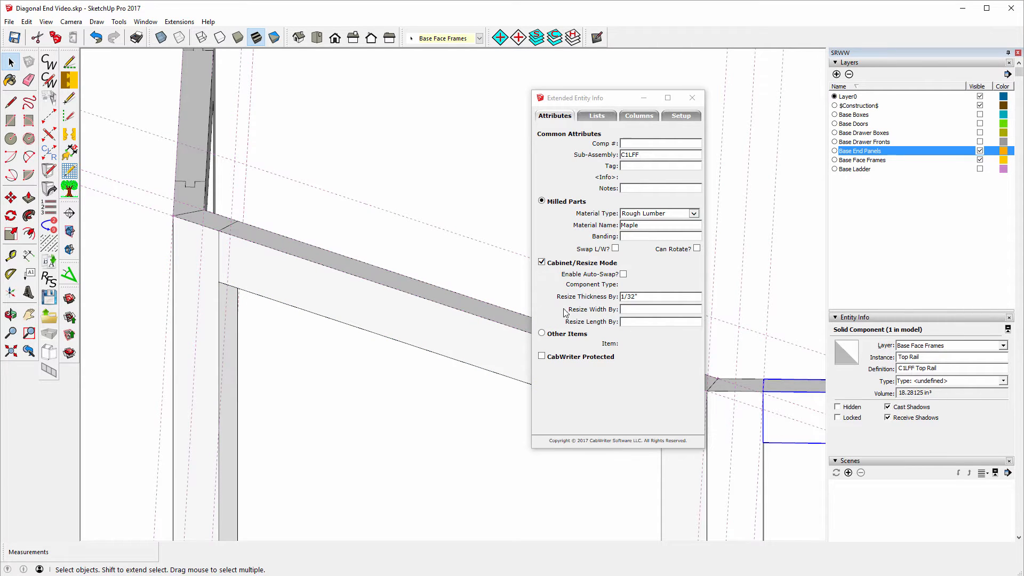
left_click(511, 334)
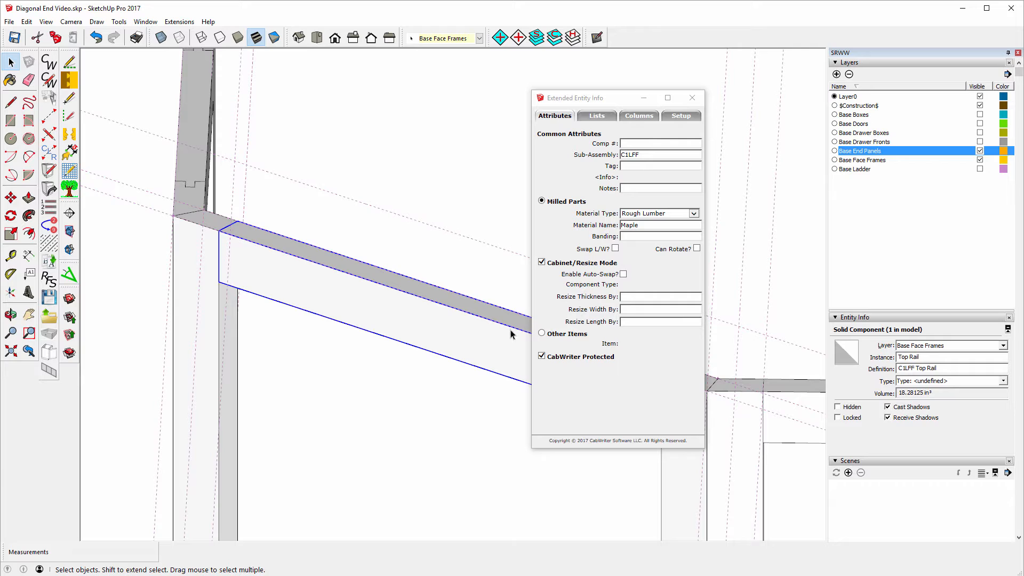
left_click(632, 298)
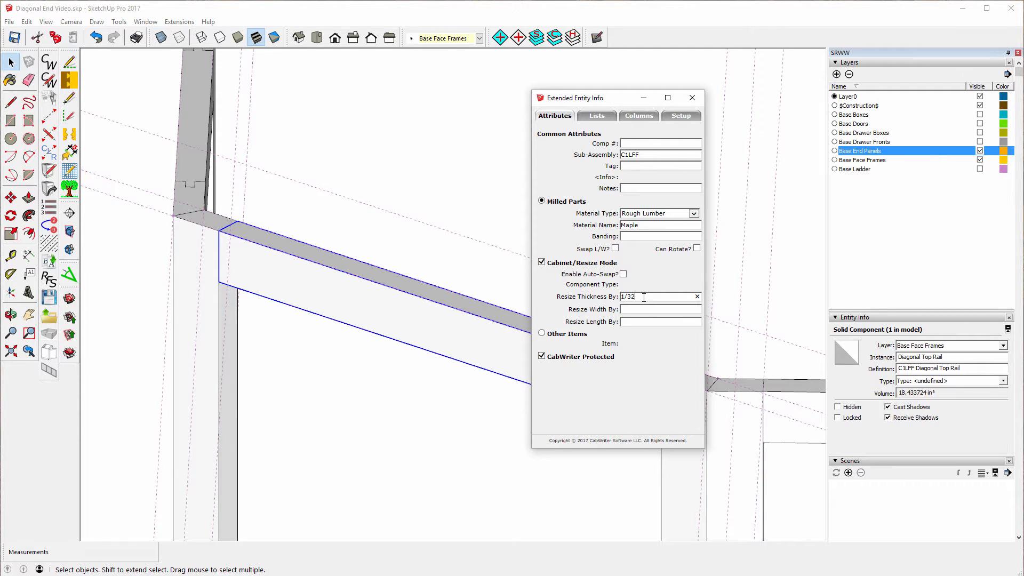
type("\"")
left_click(386, 155)
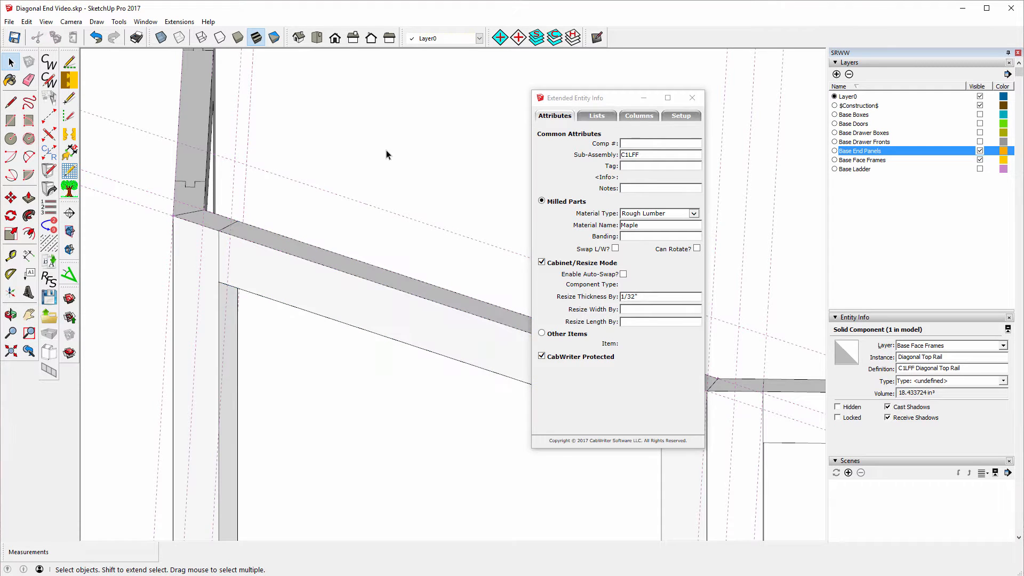
left_click(693, 98)
Step: Make the Base Doors layer visible
scroll(453, 203, "down", 4)
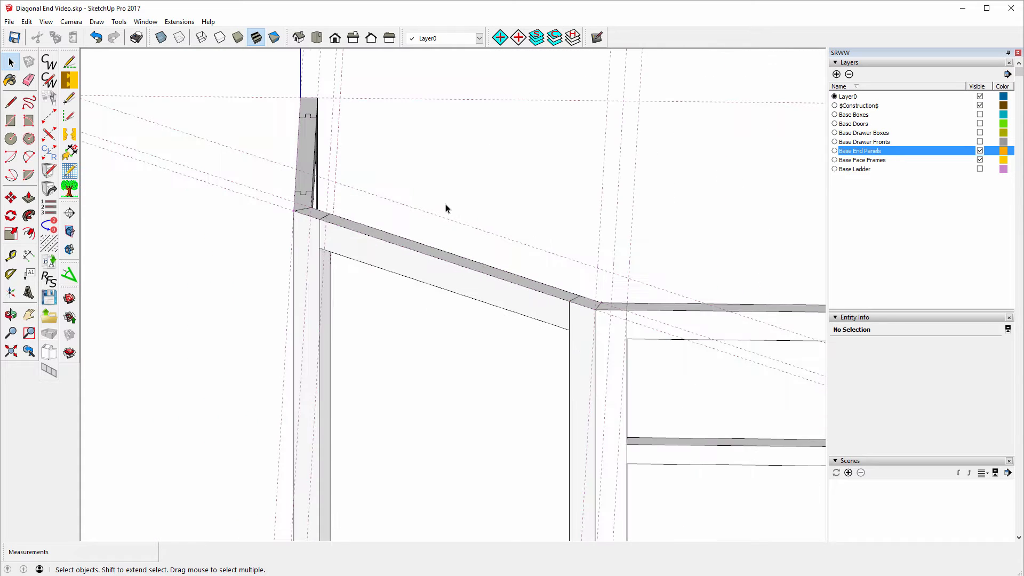
scroll(412, 209, "down", 2)
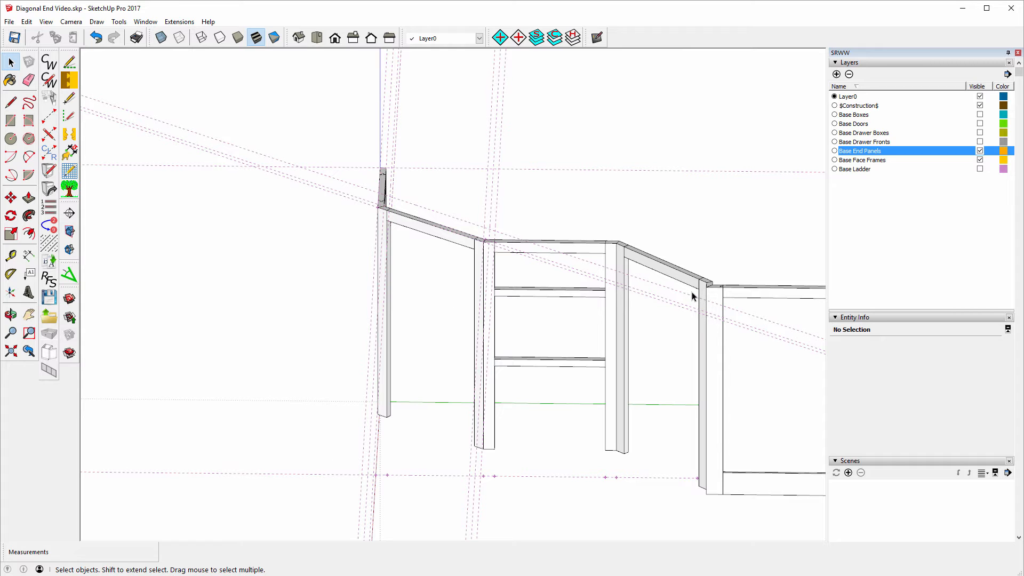
scroll(705, 291, "up", 4)
scroll(715, 293, "up", 2)
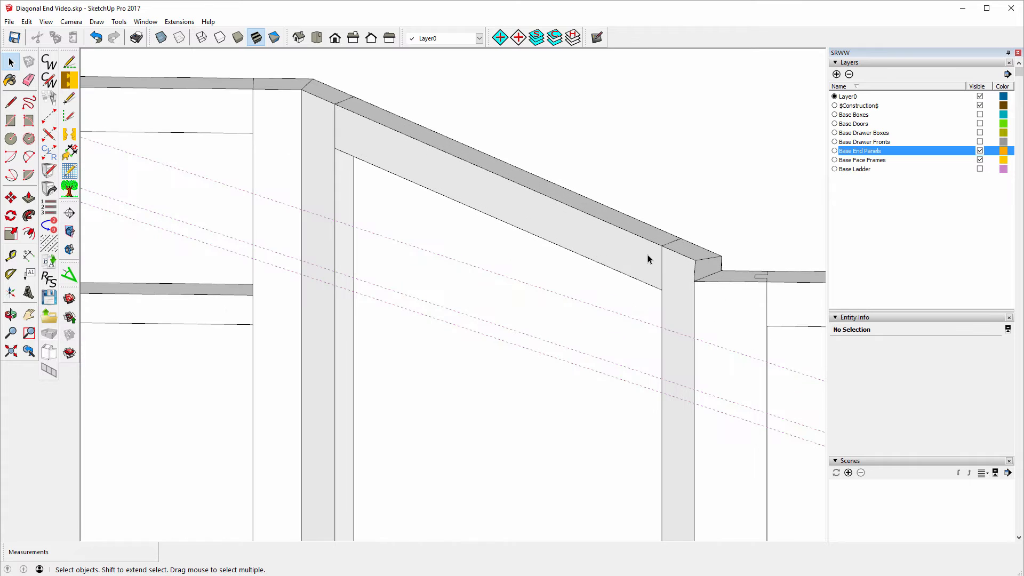
scroll(641, 258, "down", 5)
scroll(647, 272, "down", 5)
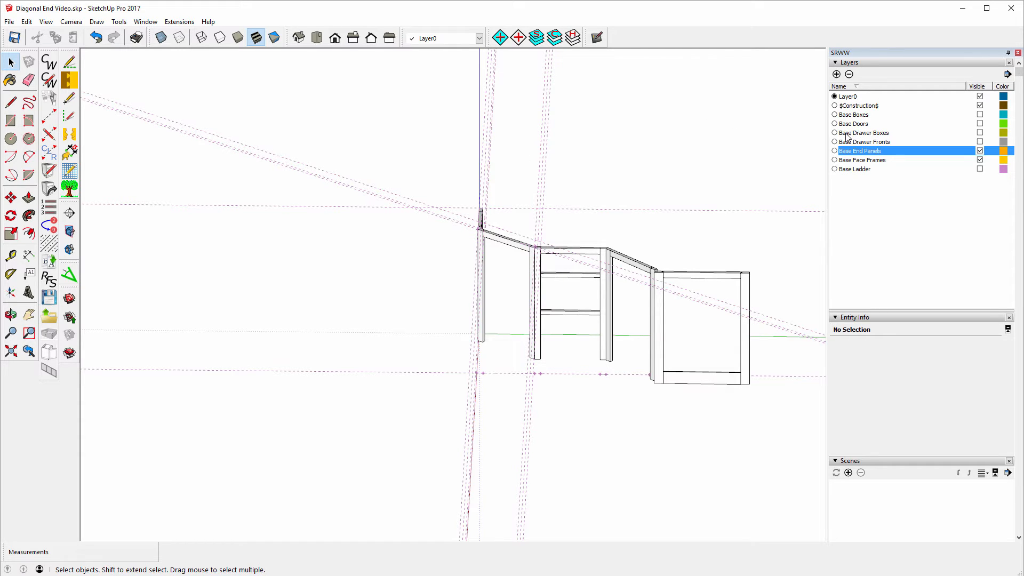
left_click(981, 124)
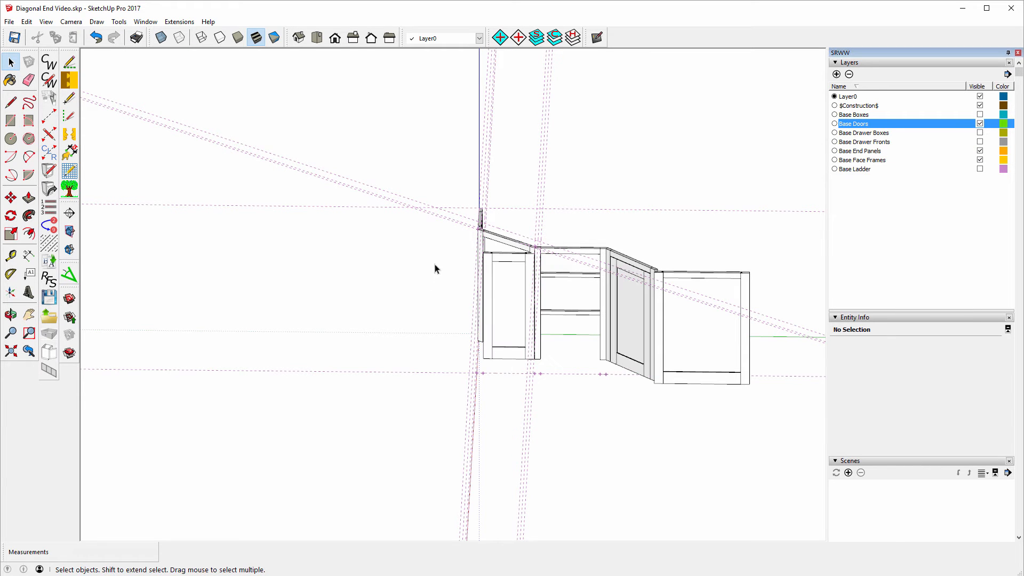
Step: Move all five parts of the end cabinet door so its top right corner meets the inside corner between the diagonal top rail and right stile
scroll(497, 251, "up", 1)
scroll(497, 250, "up", 5)
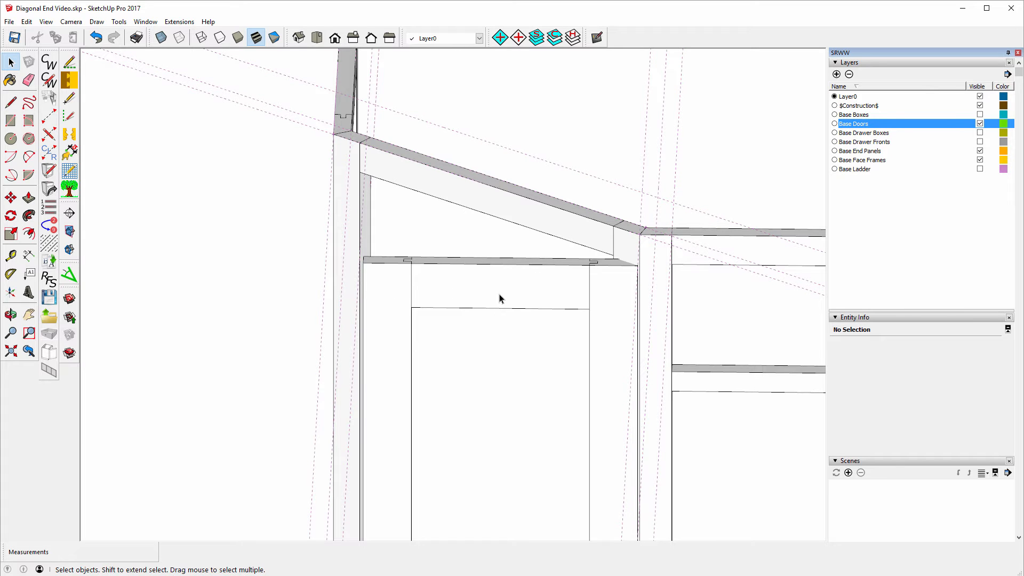
scroll(251, 219, "down", 3)
scroll(235, 215, "down", 3)
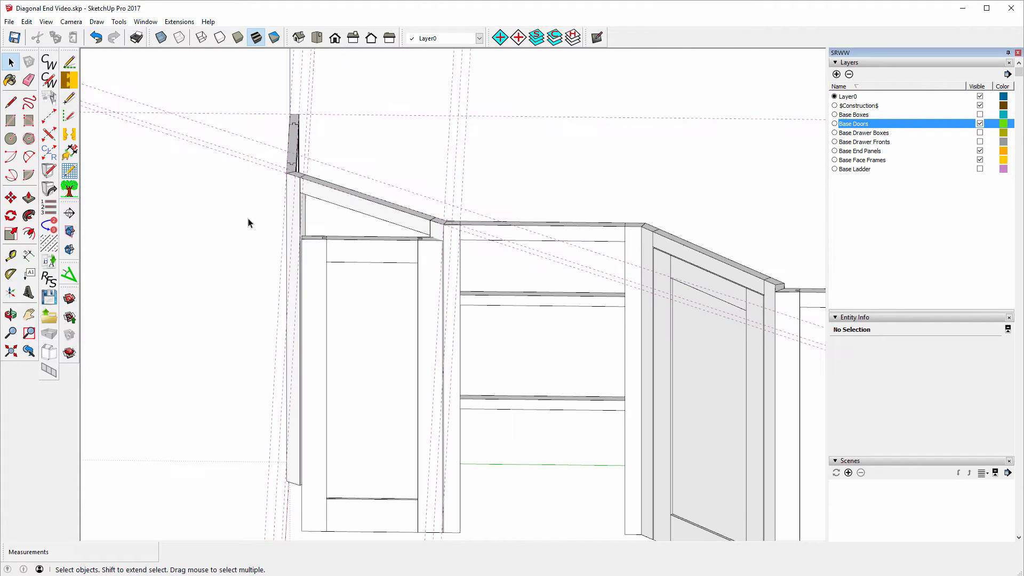
left_click(317, 252)
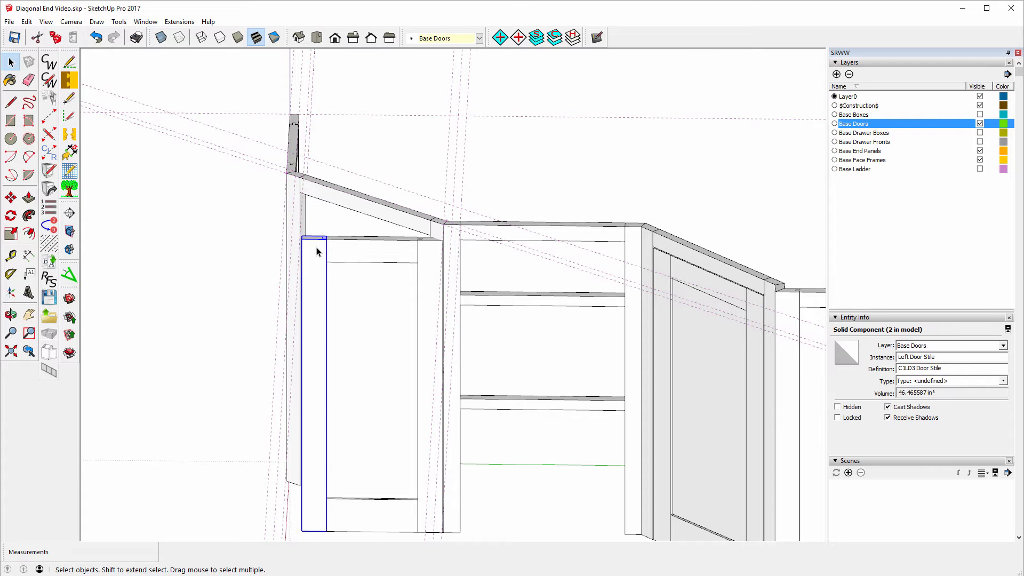
left_click(367, 257, "ctrl")
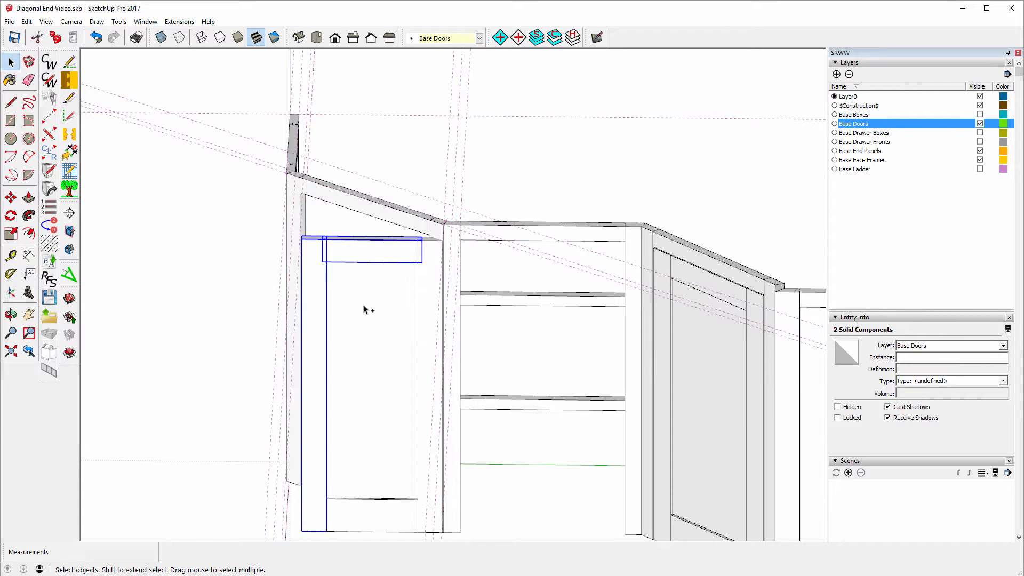
left_click(425, 288, "ctrl")
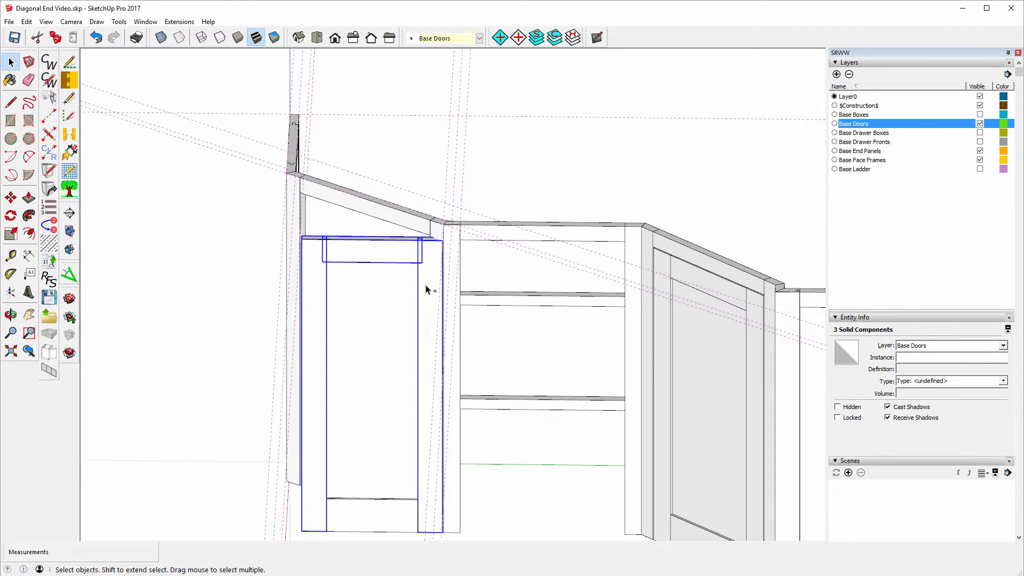
left_click(387, 522, "ctrl")
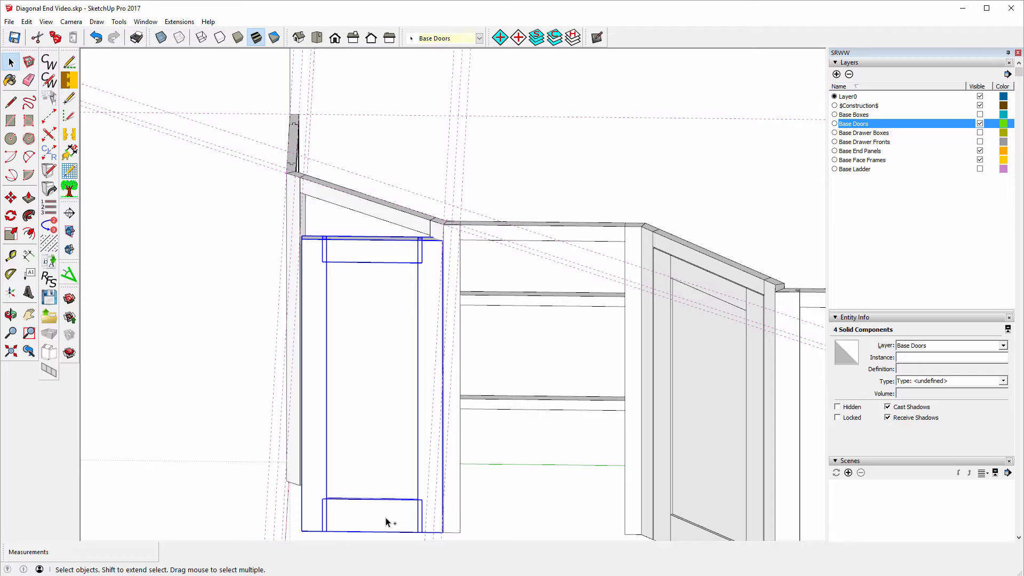
left_click(339, 334, "ctrl")
left_click(11, 198)
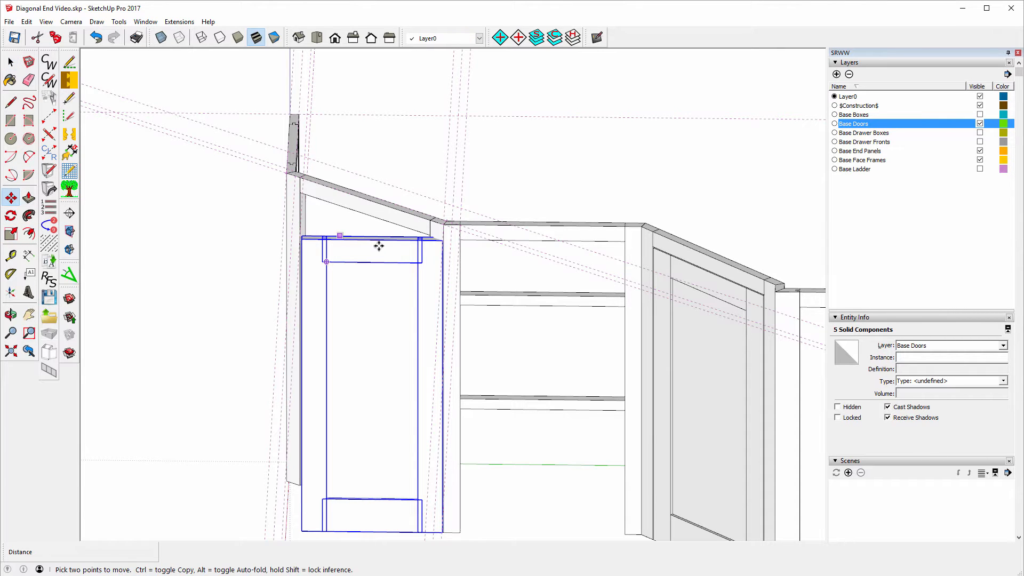
scroll(474, 268, "up", 2)
scroll(461, 244, "up", 2)
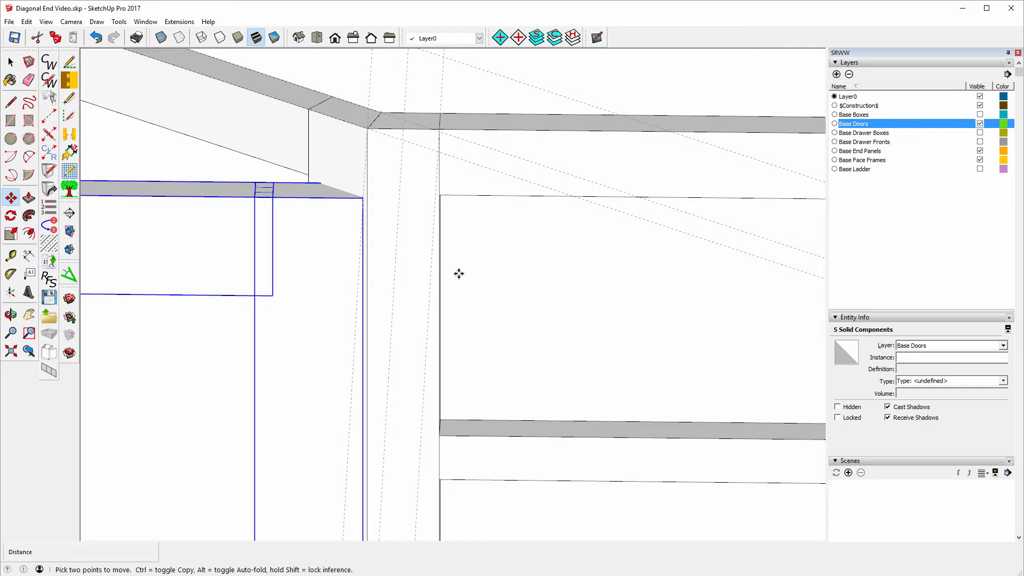
left_click(363, 199)
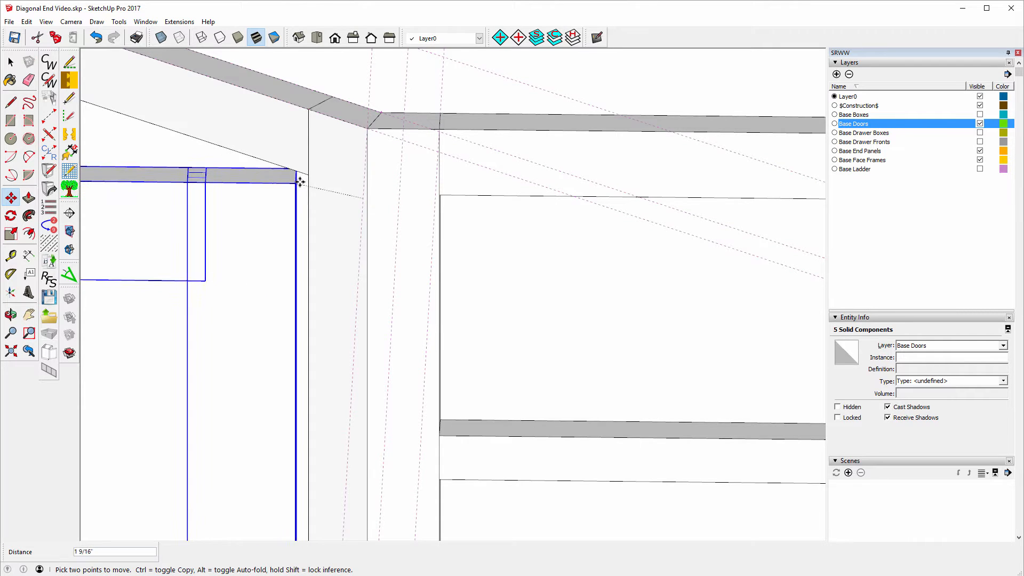
left_click(310, 174)
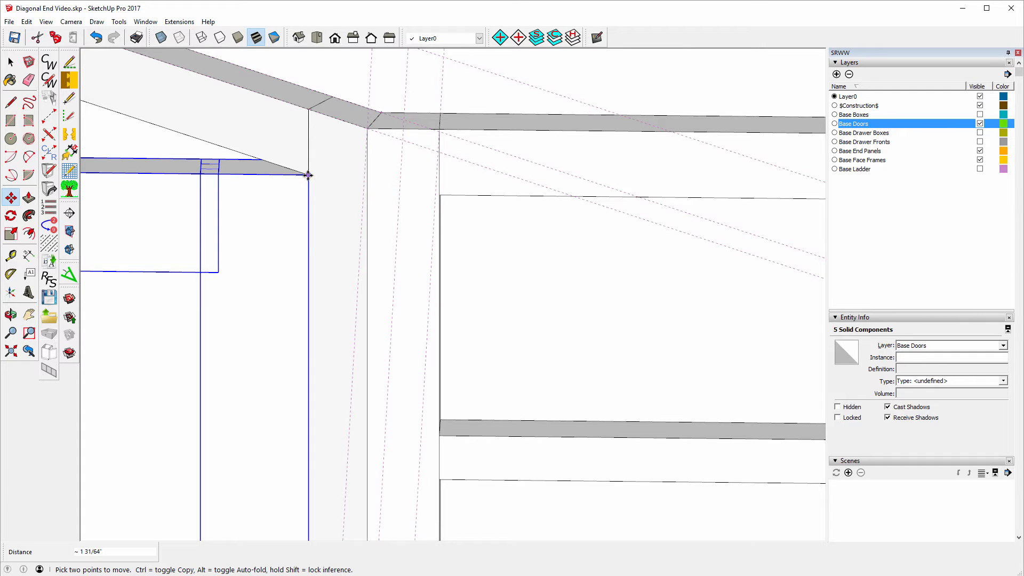
Step: Lower the door 3/32", and shift it 3/32" along the diagonal rail away from the adjoining stile
left_click(308, 175)
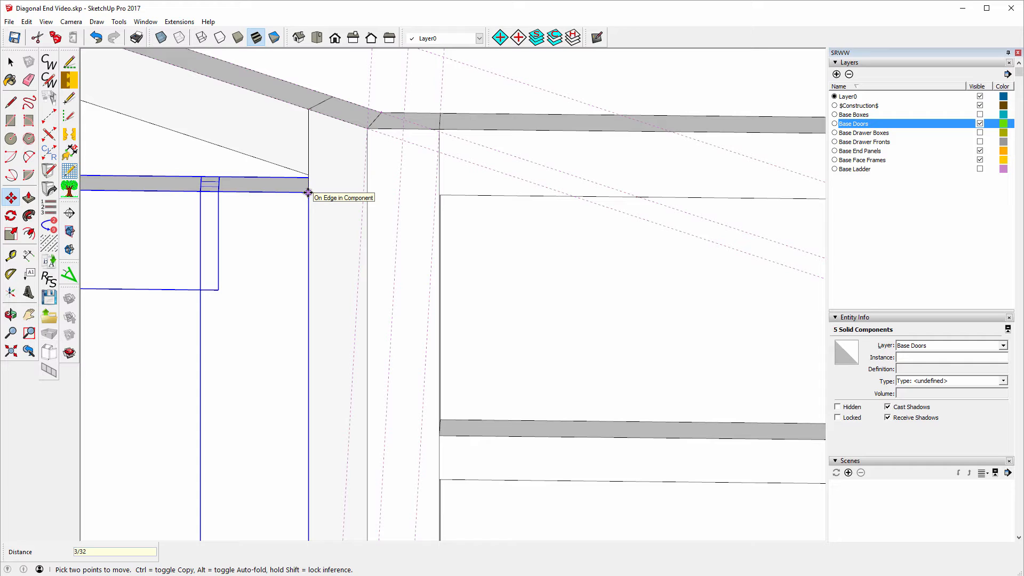
key("Escape")
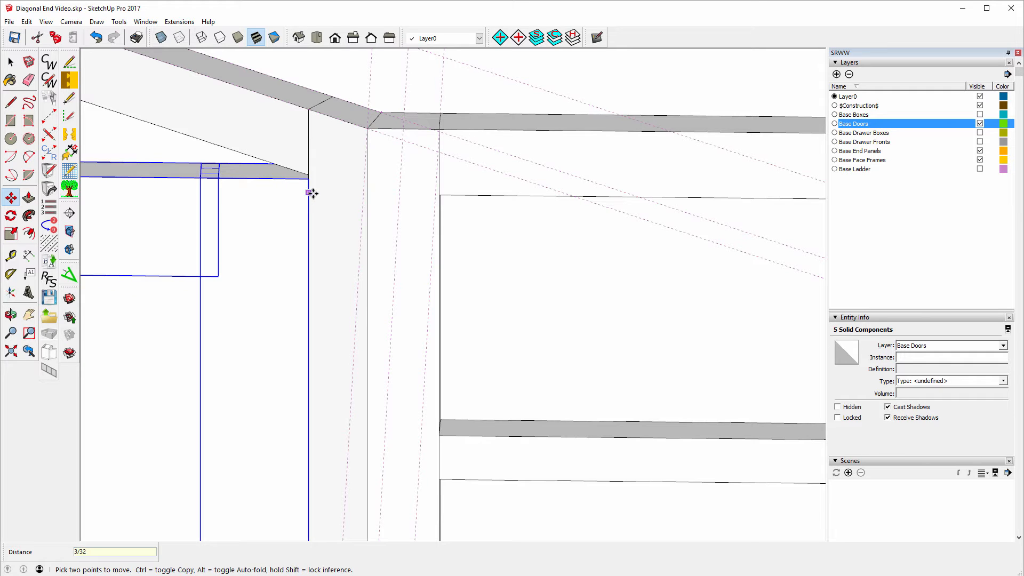
left_click(308, 179)
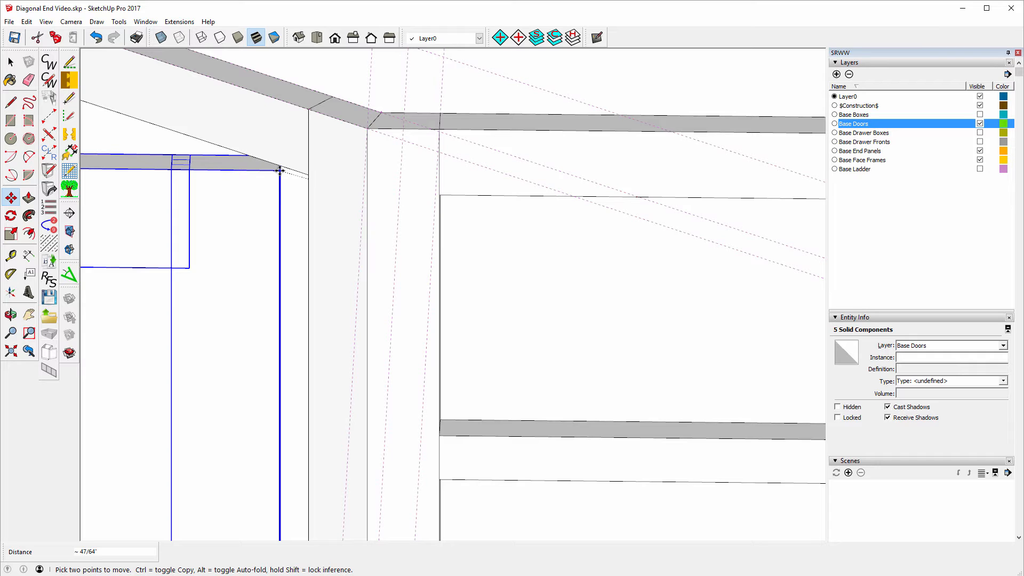
type("3/32")
key("Return")
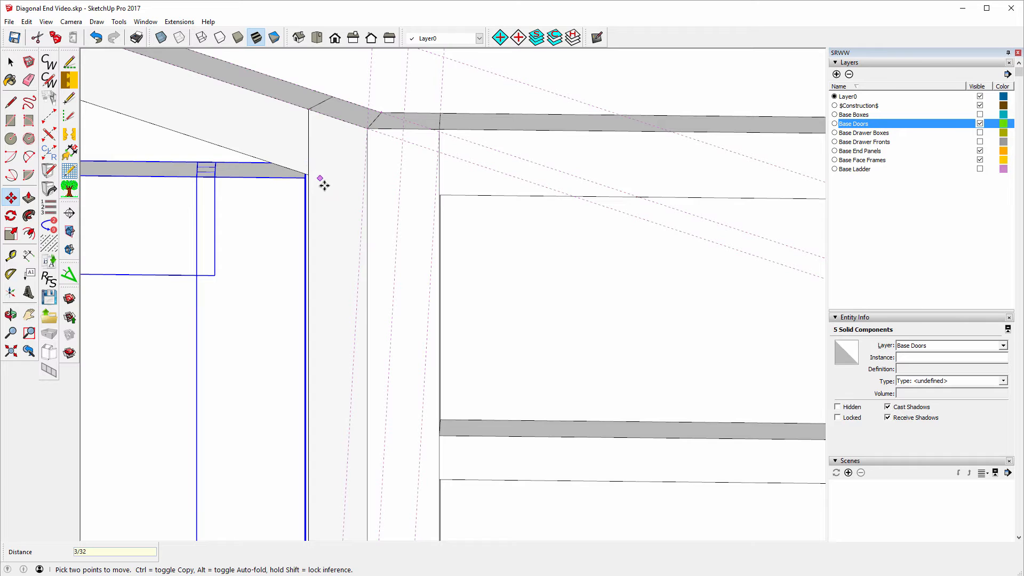
Step: Rotate the door about its top right corner by about 37.1° to align with the diagonal top rail
scroll(334, 190, "down", 4)
scroll(485, 198, "down", 2)
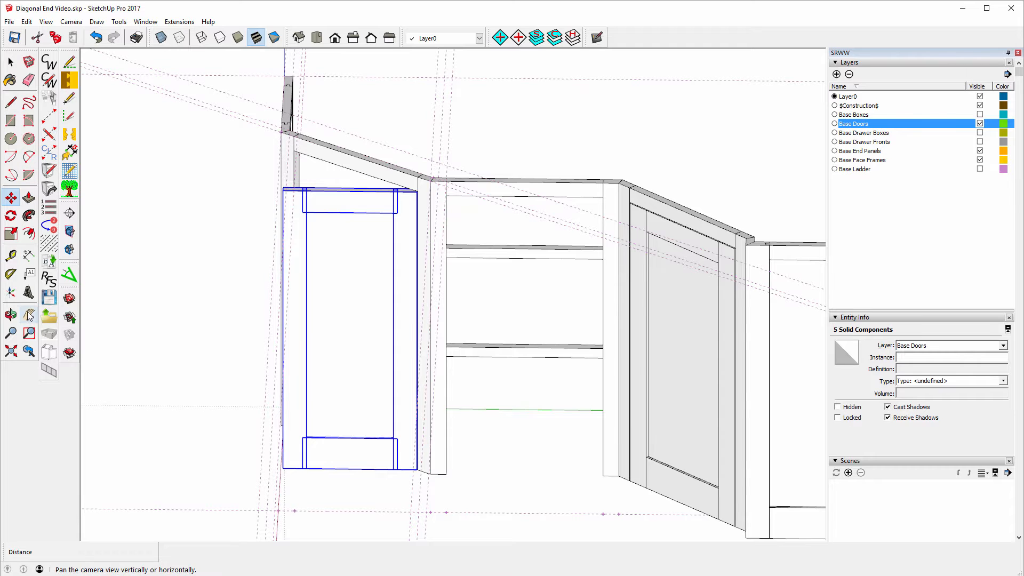
left_click(11, 215)
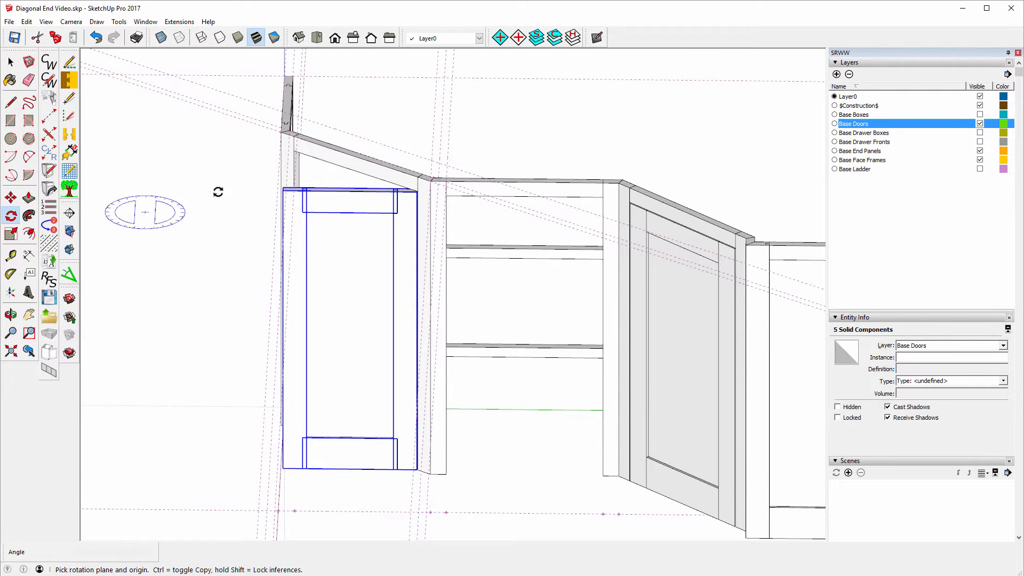
scroll(419, 185, "up", 2)
scroll(419, 185, "up", 4)
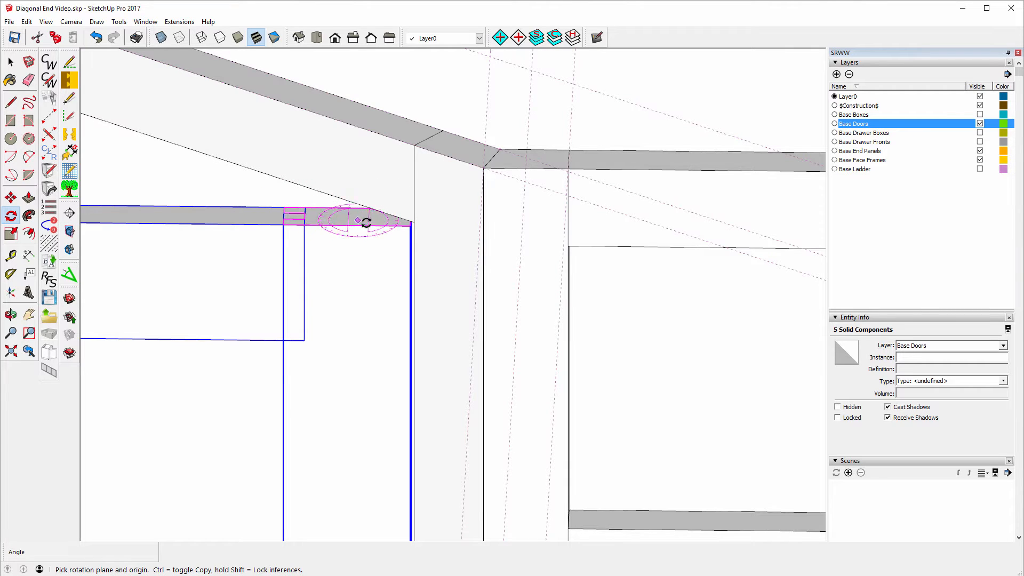
left_click(410, 226)
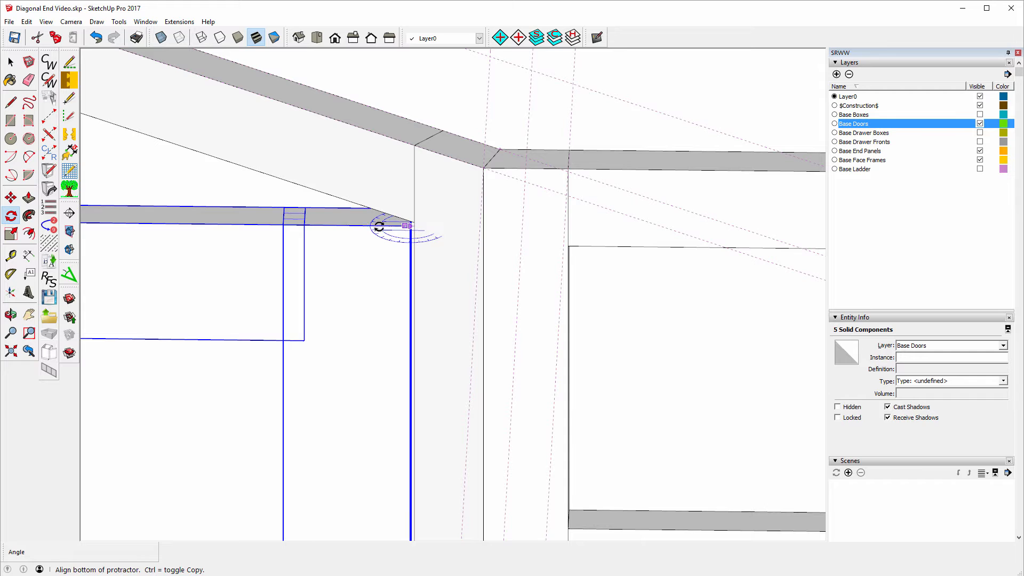
scroll(284, 219, "down", 2)
scroll(282, 220, "down", 3)
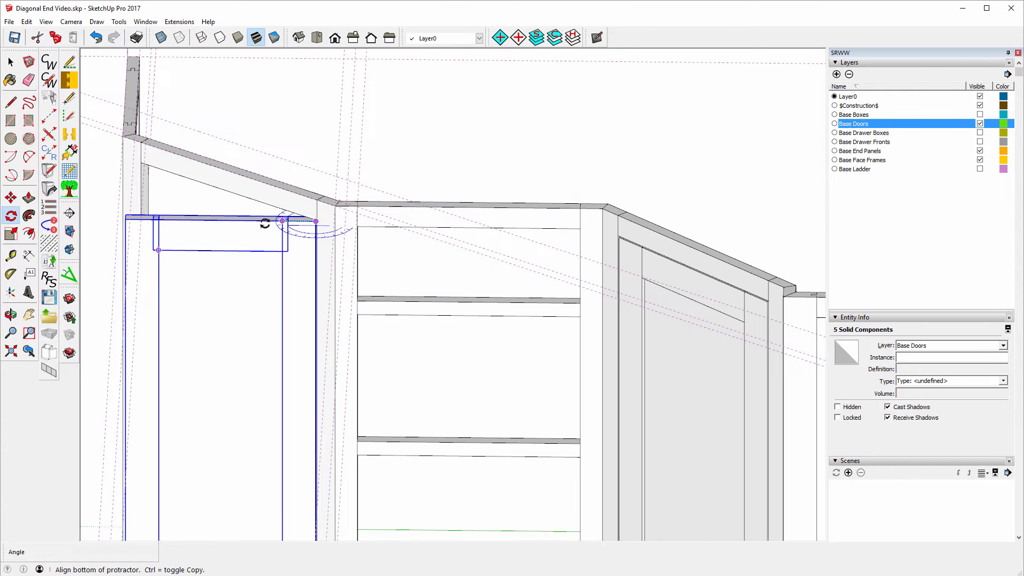
left_click(216, 219)
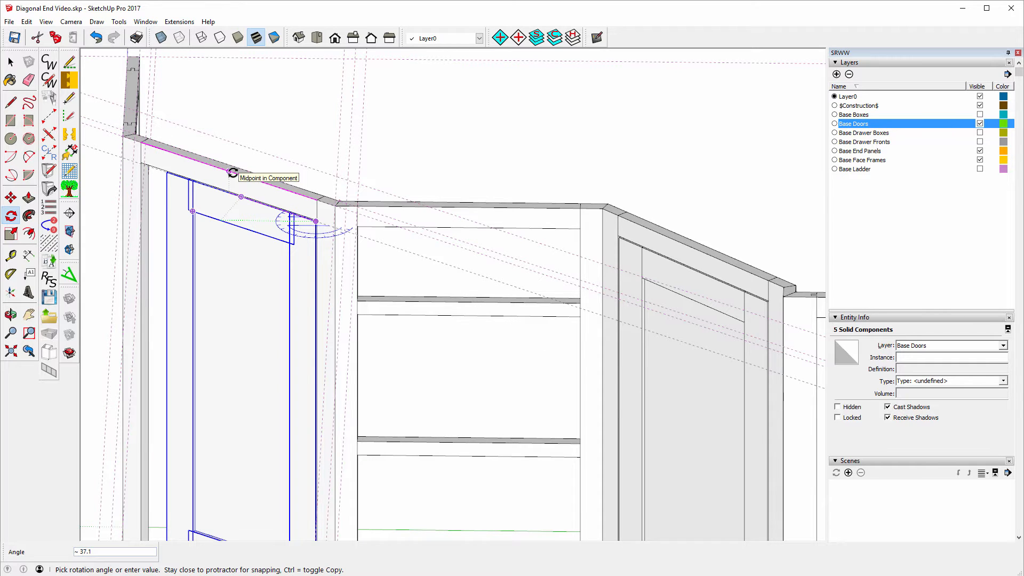
left_click(232, 172)
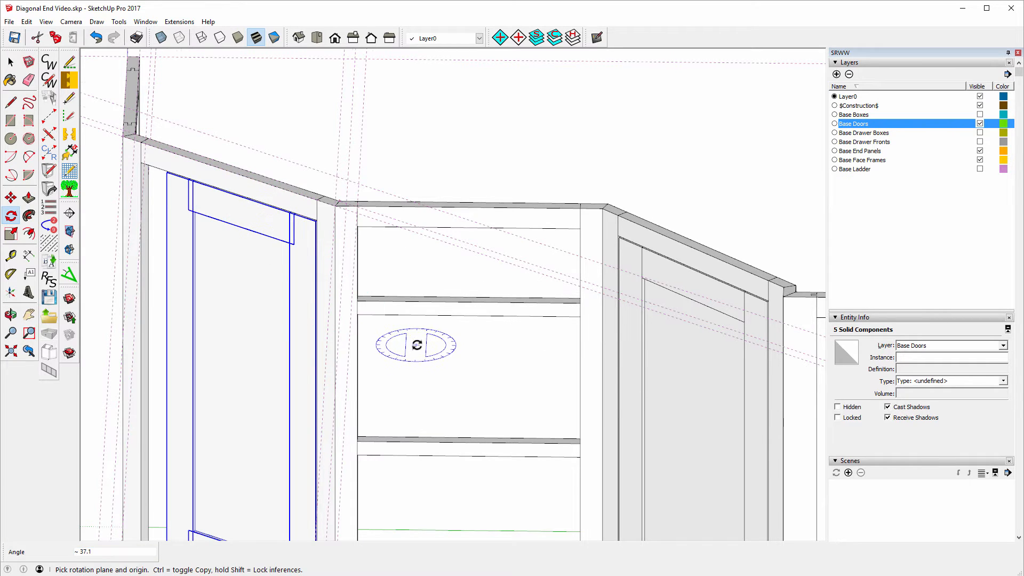
Step: Create guides 3/32" below the diagonal top rail's lower edge and 3/32" inside the left stile's inner edge
scroll(416, 332, "down", 3)
scroll(415, 332, "down", 1)
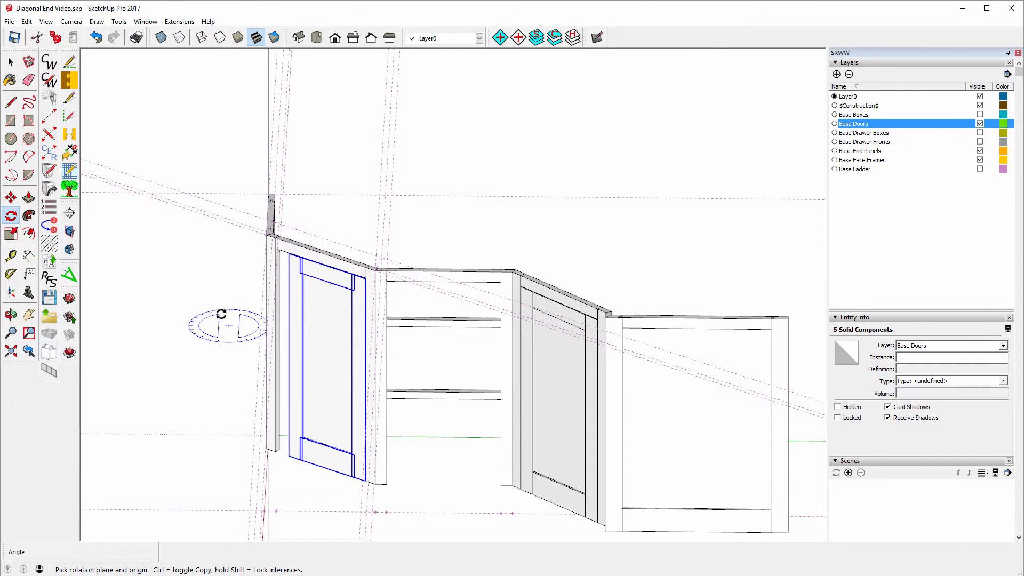
left_click(12, 316)
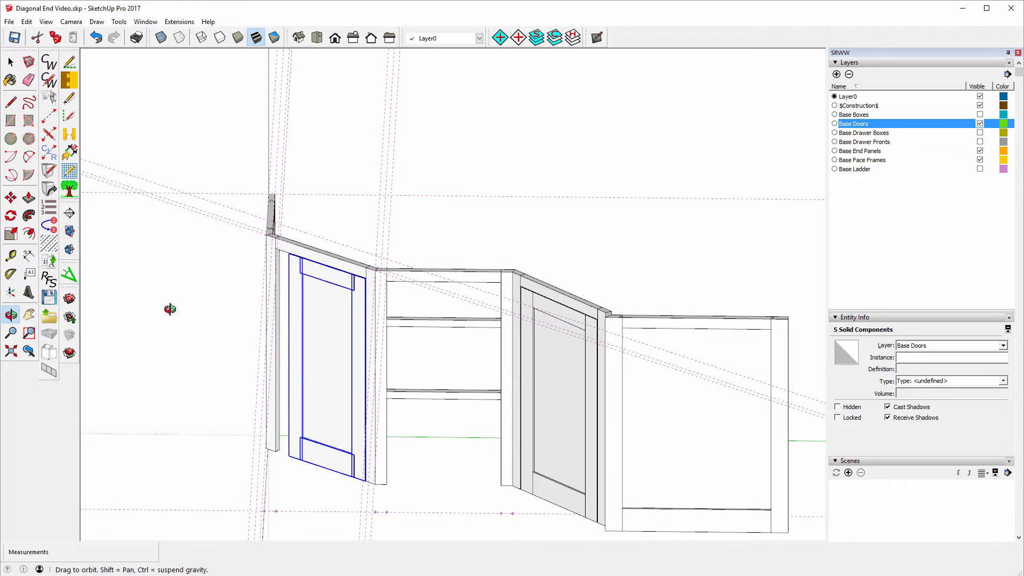
left_click_drag(181, 293, 373, 302)
scroll(308, 320, "up", 3)
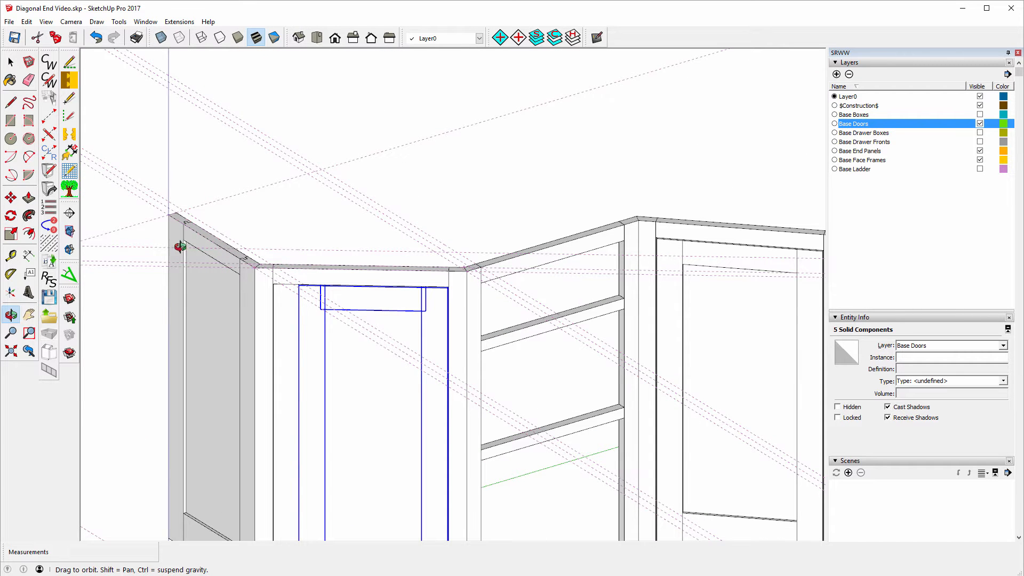
left_click(11, 255)
scroll(288, 302, "up", 3)
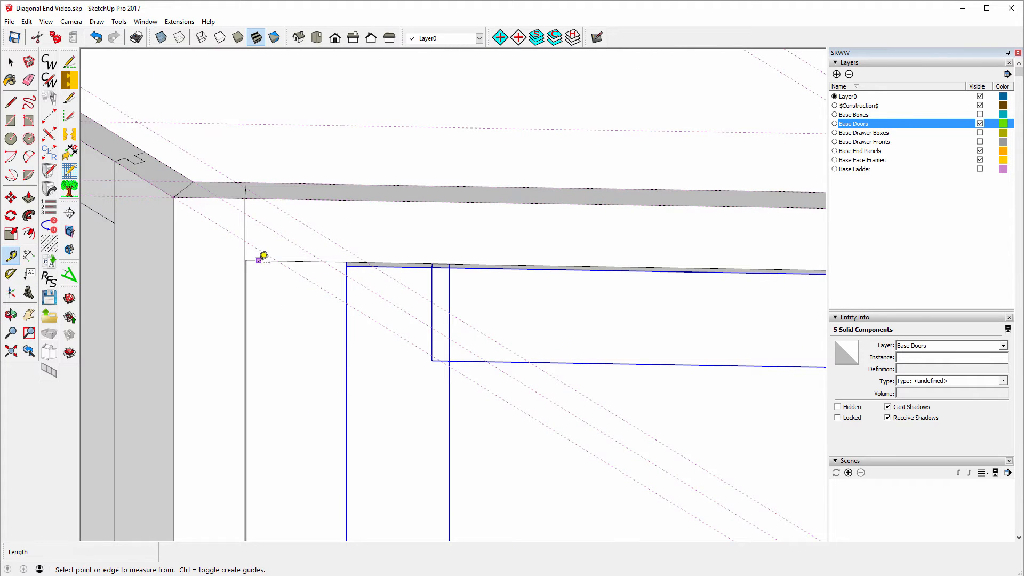
left_click(264, 260)
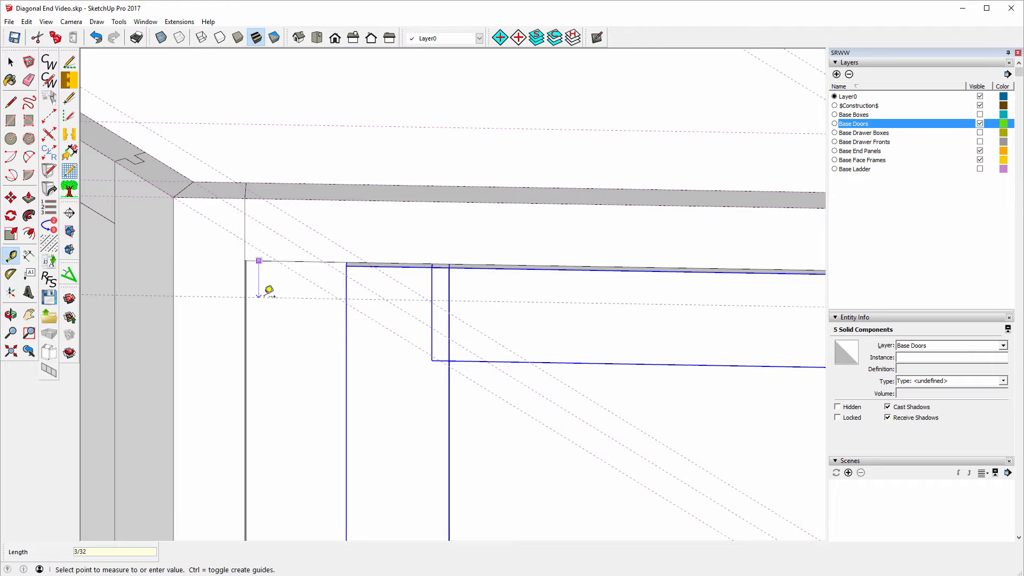
key("Return")
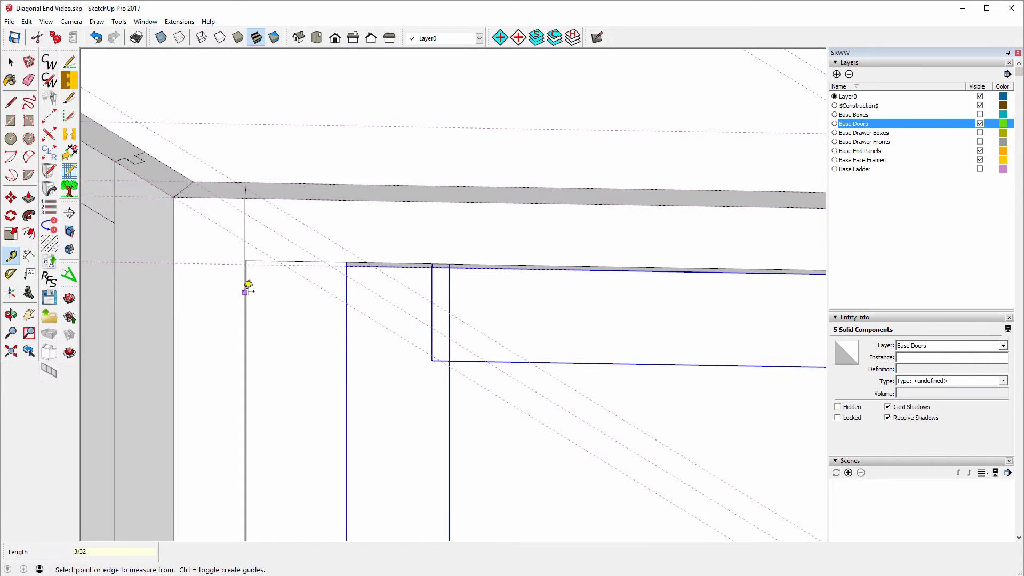
left_click(246, 289)
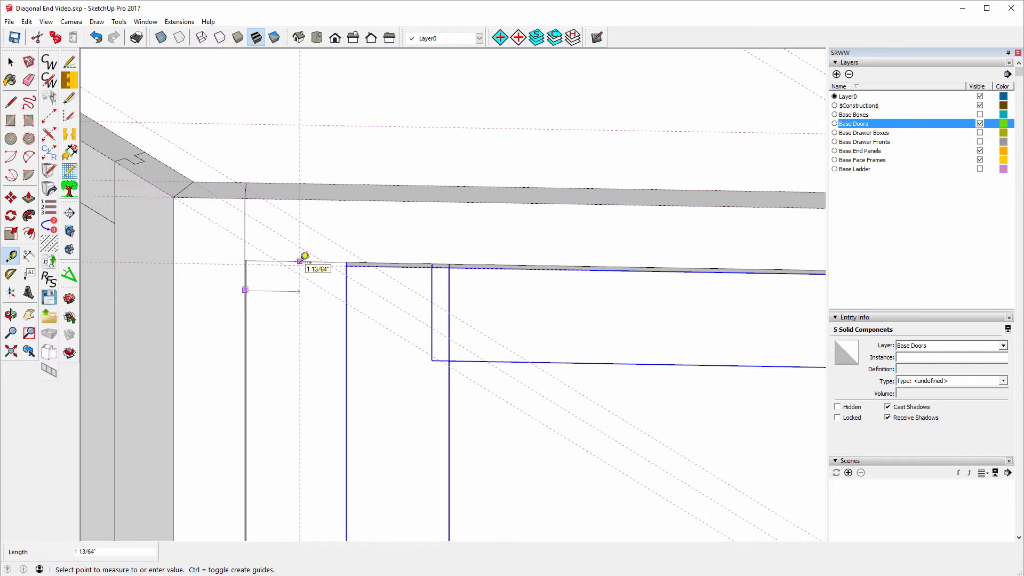
type("3/32")
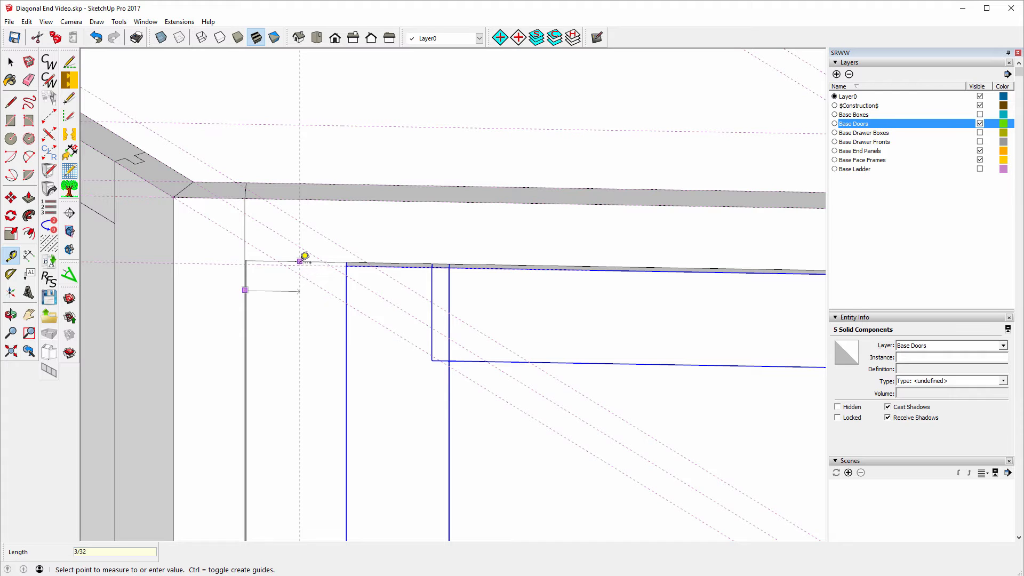
key("Return")
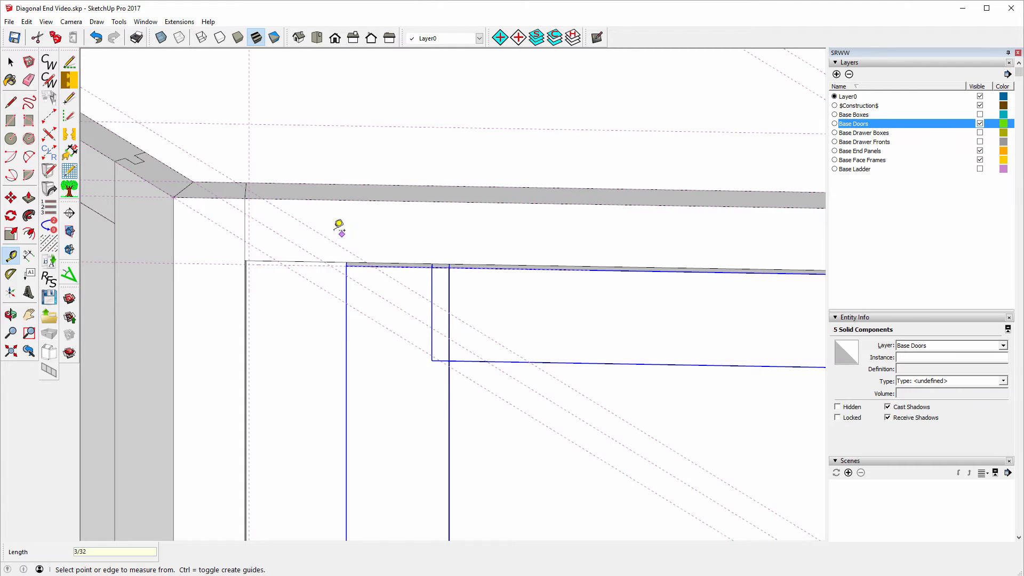
Step: Move the left door stile 2 1/8" so its top outer corner meets the intersection of the two 3/32" offset guides
scroll(263, 278, "up", 4)
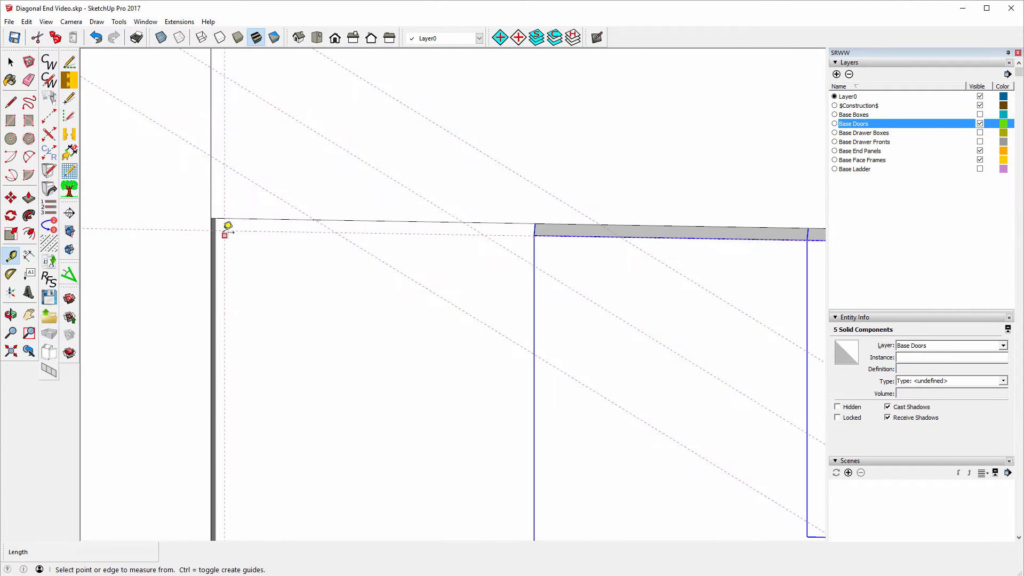
scroll(368, 320, "down", 3)
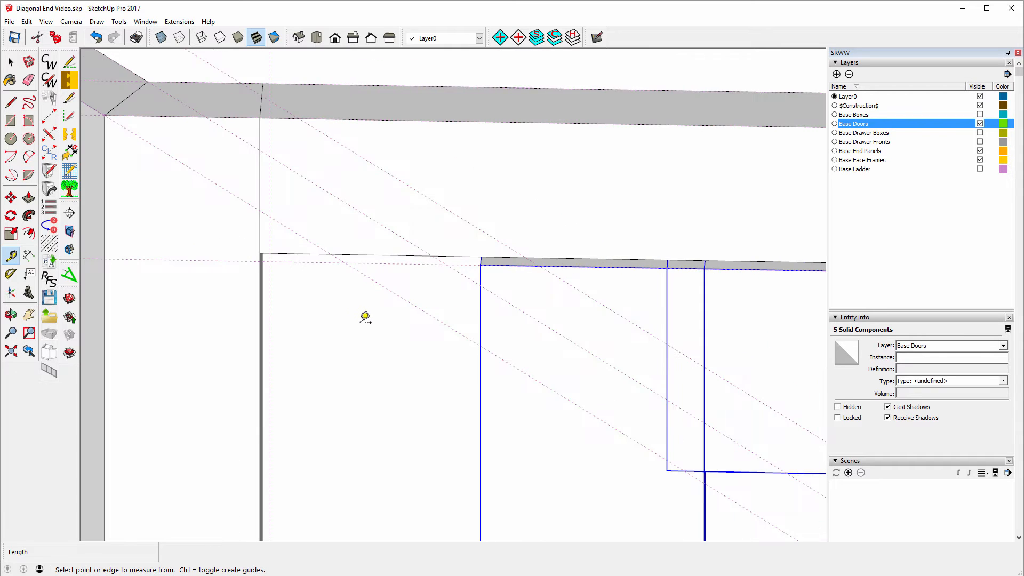
scroll(355, 304, "down", 1)
left_click(11, 63)
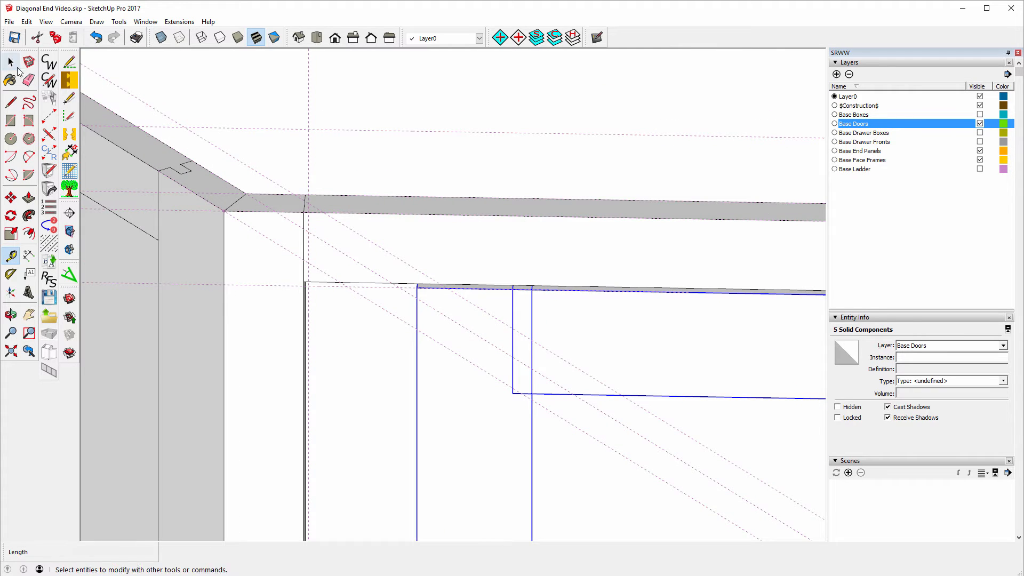
left_click(442, 336)
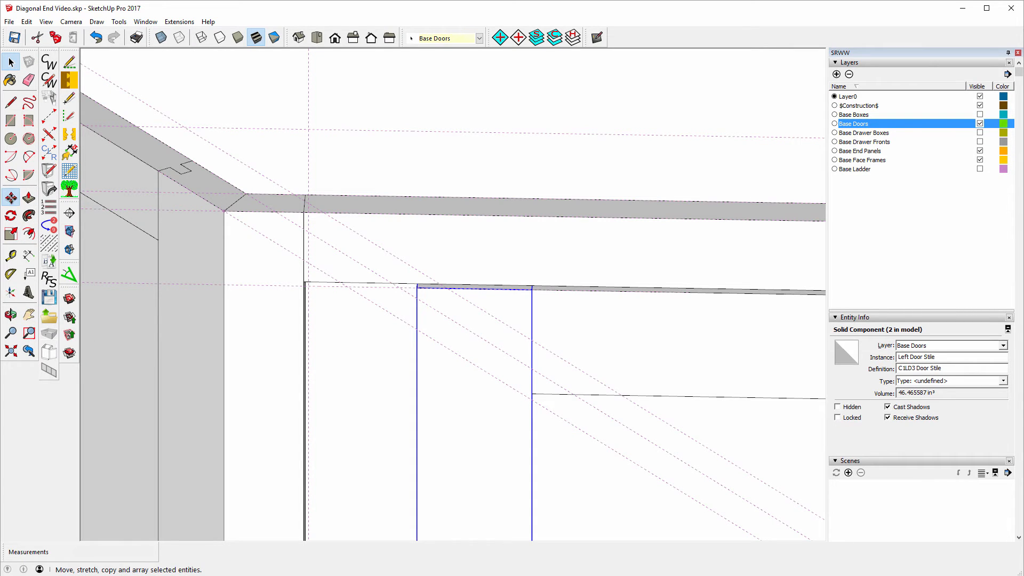
left_click(11, 198)
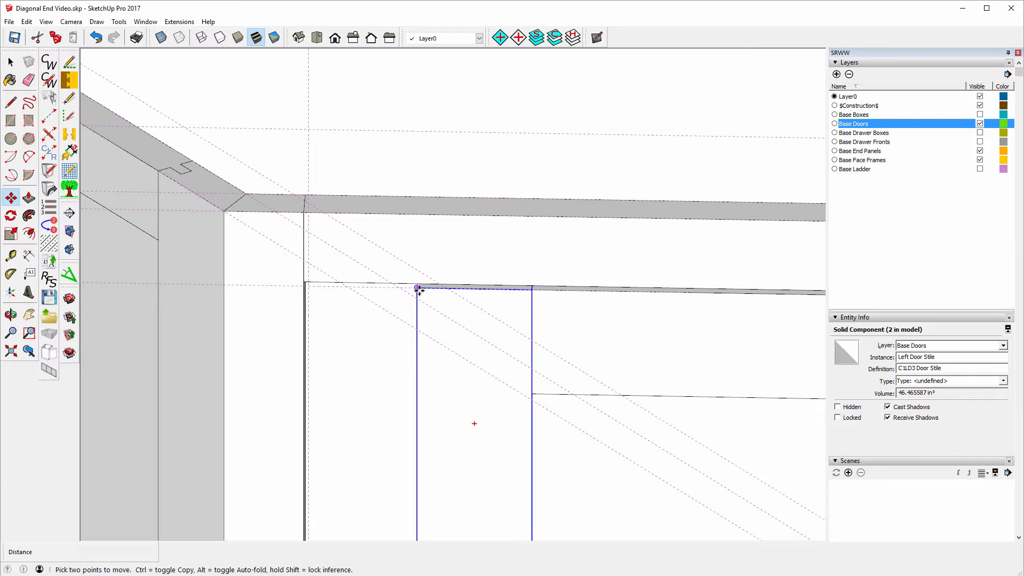
left_click(420, 290)
left_click(308, 287)
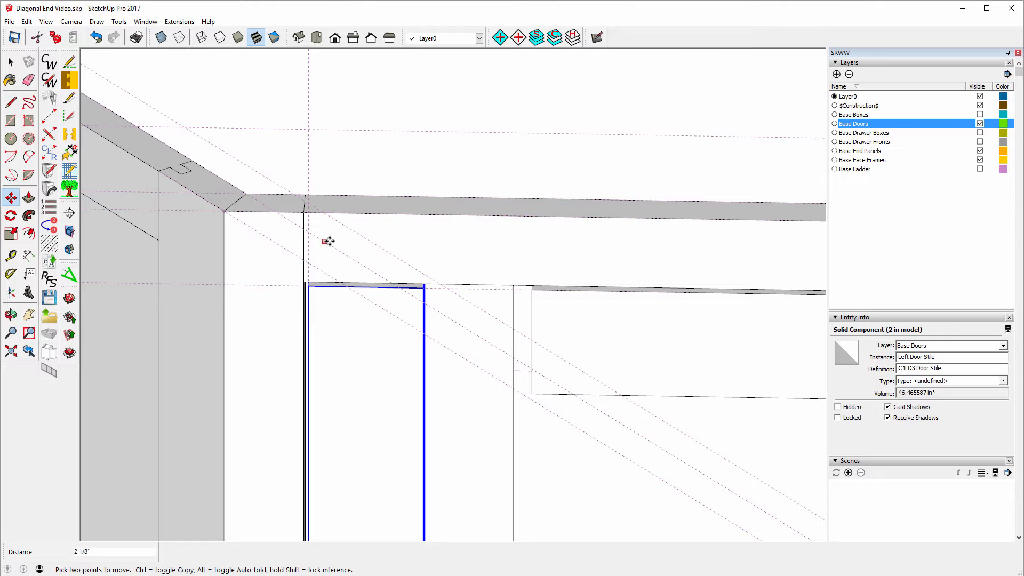
Step: Isolate the Base Doors layer and stretch the left tenon end of the top door rail 2 1/8" into the left stile's groove
left_click(573, 38)
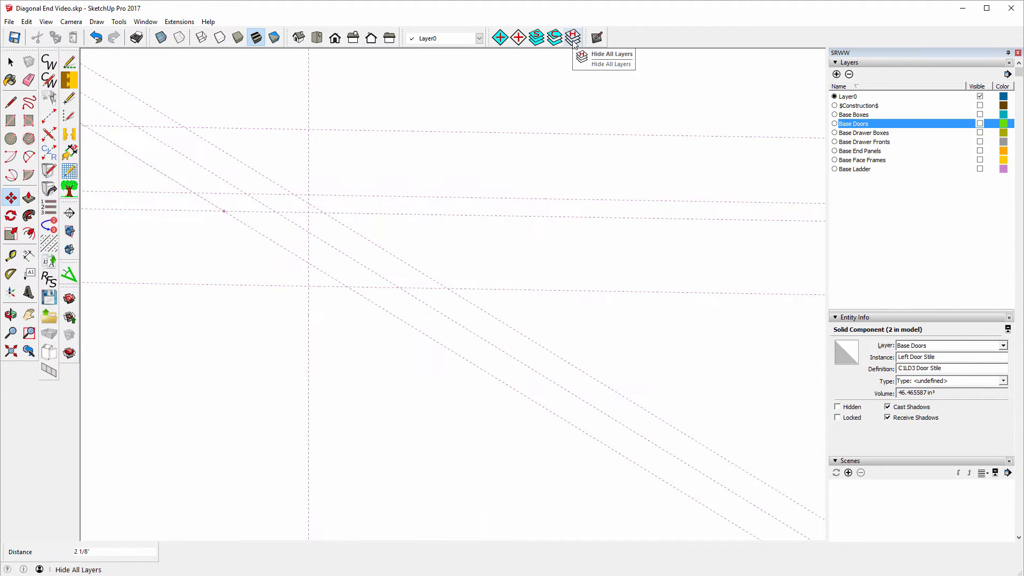
left_click(980, 123)
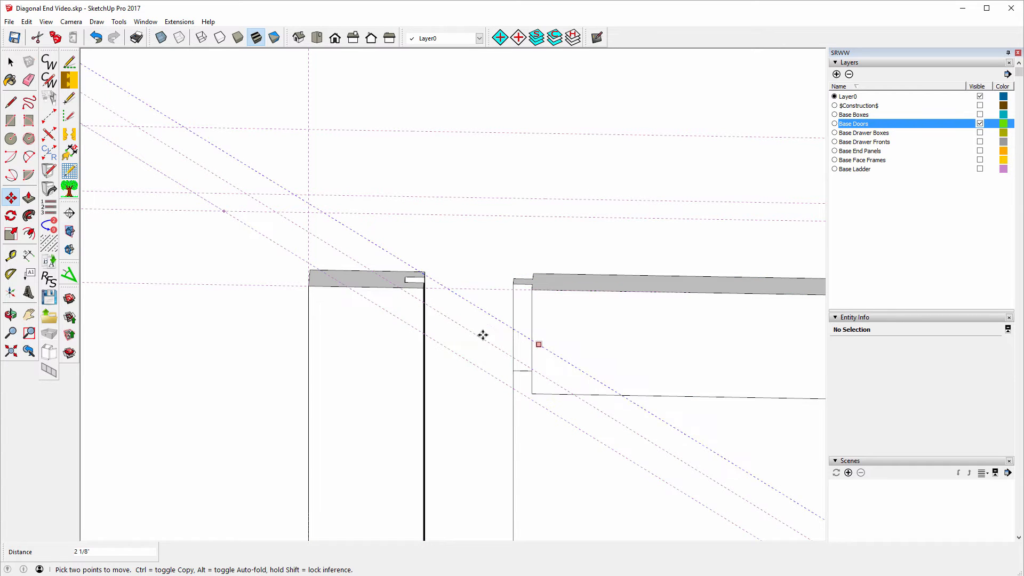
left_click(11, 62)
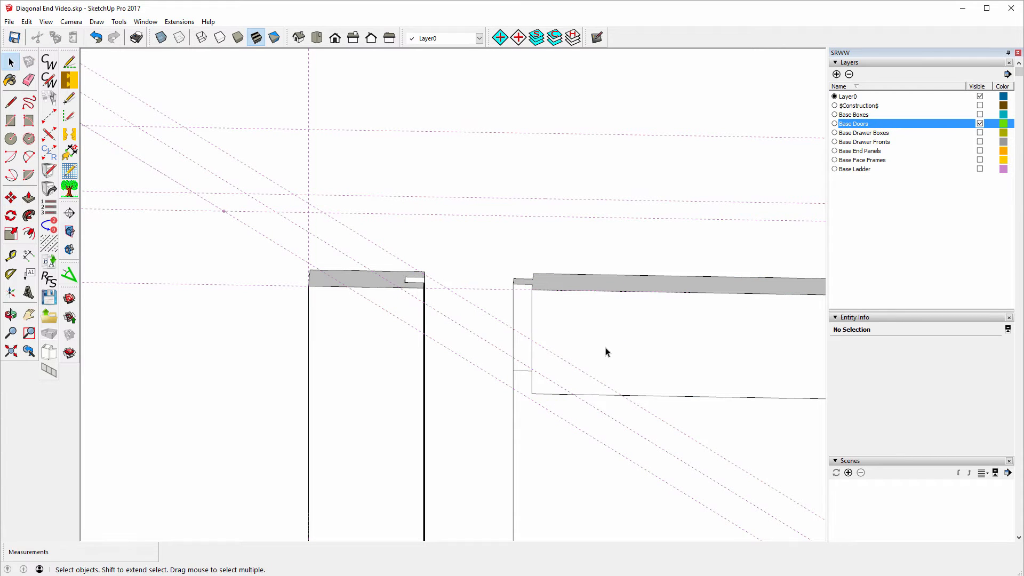
left_click(597, 334)
right_click(596, 334)
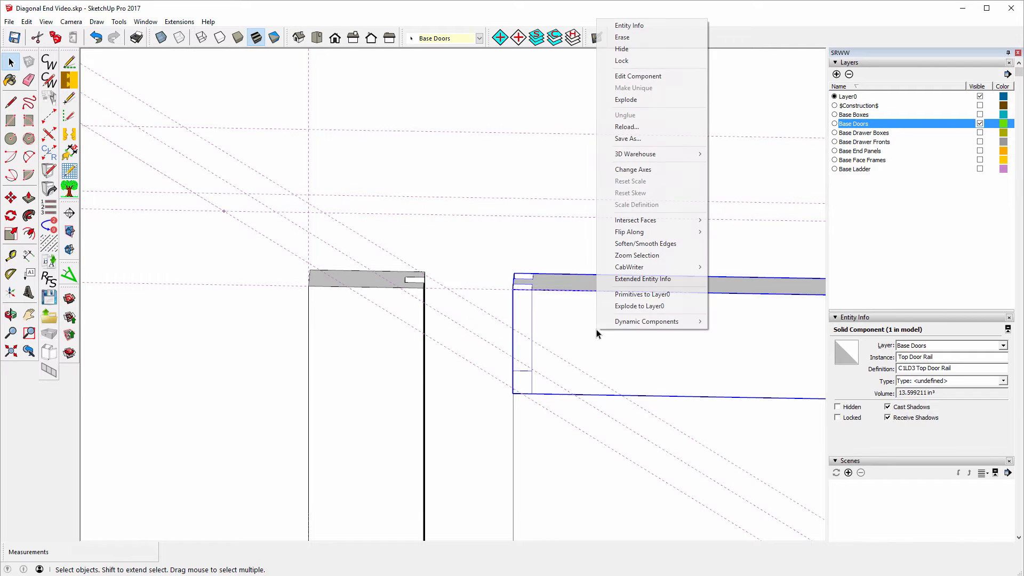
left_click(636, 77)
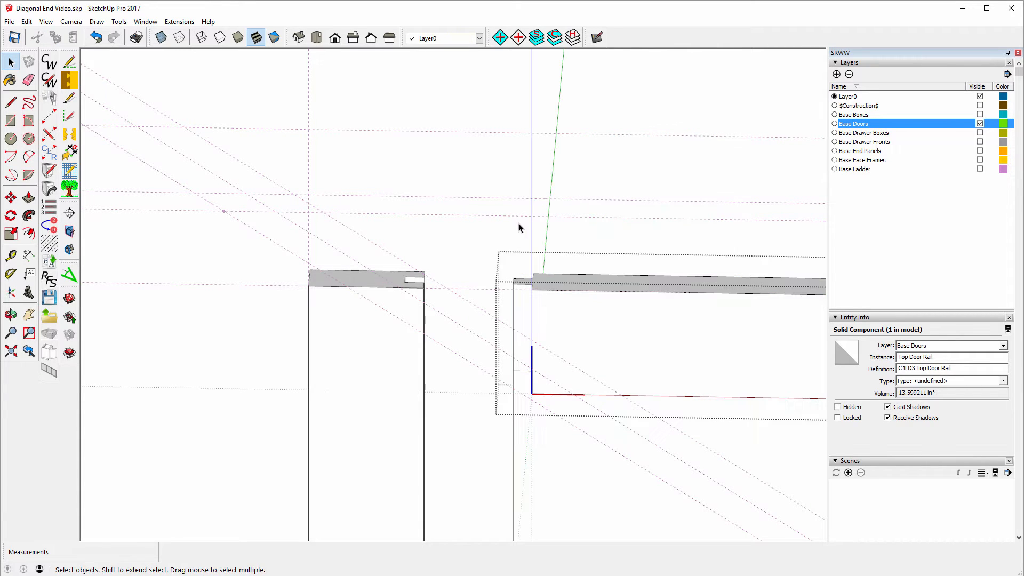
left_click_drag(474, 246, 571, 427)
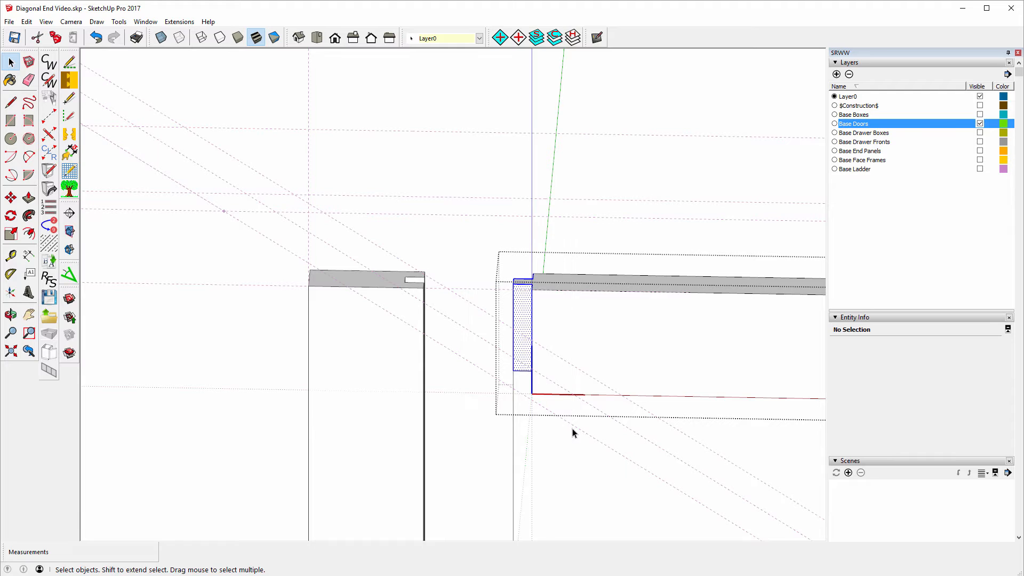
left_click(11, 198)
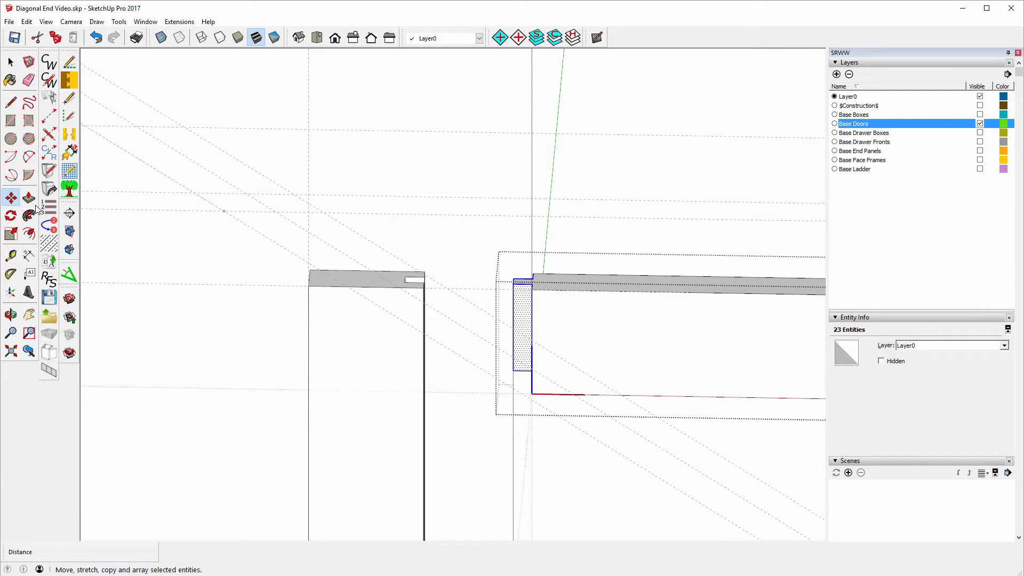
left_click(514, 284)
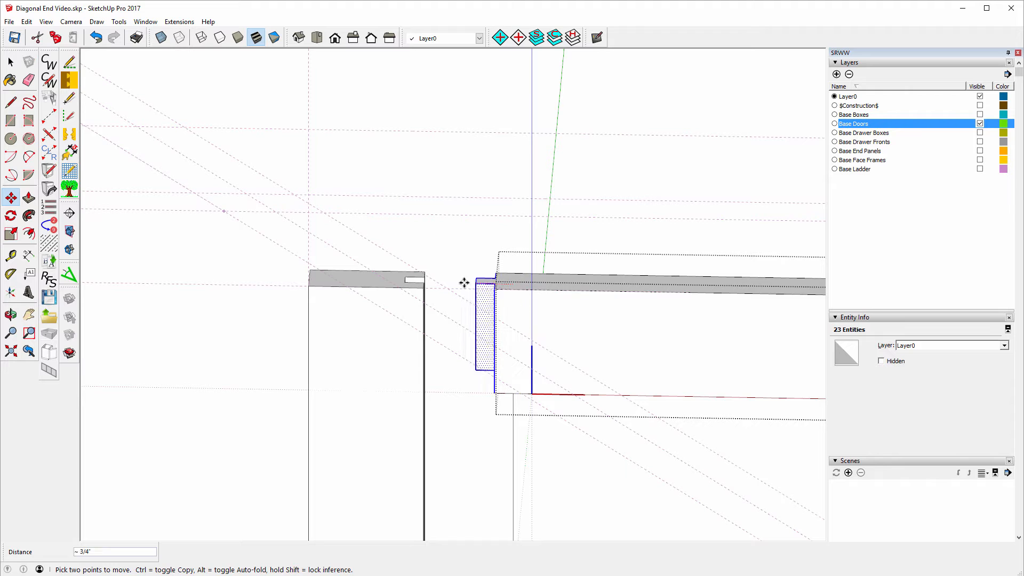
left_click(405, 279)
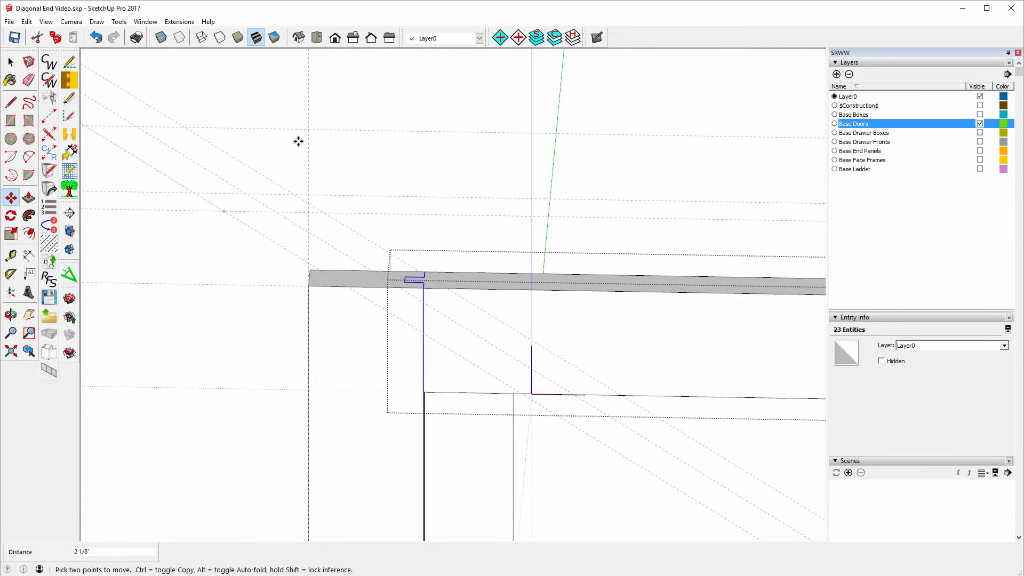
scroll(298, 157, "down", 3)
left_click(16, 67)
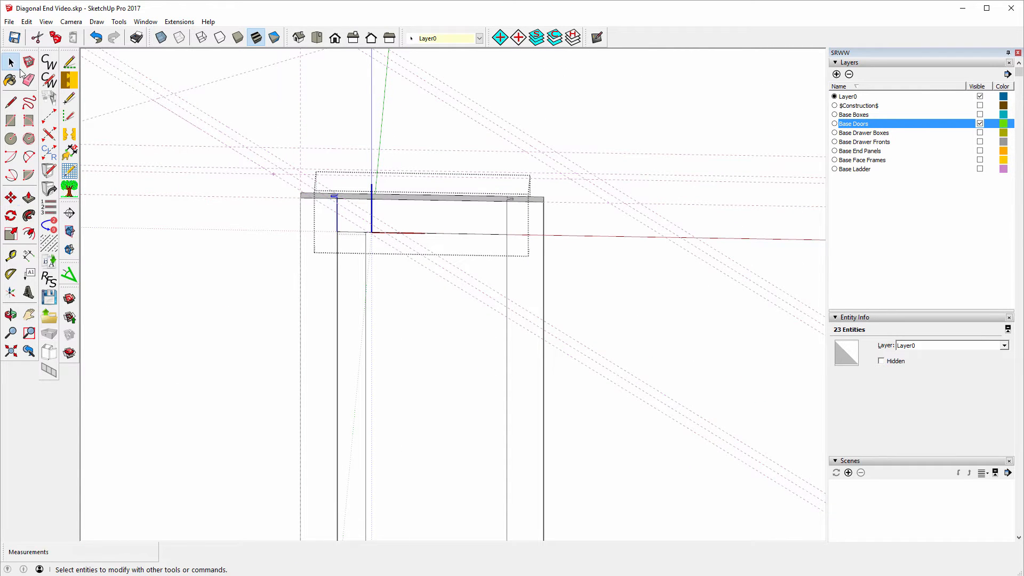
left_click(109, 114)
Step: Stretch the left tenon end of the bottom door rail 2 1/8" so its shoulder meets the moved left stile
scroll(389, 209, "down", 3)
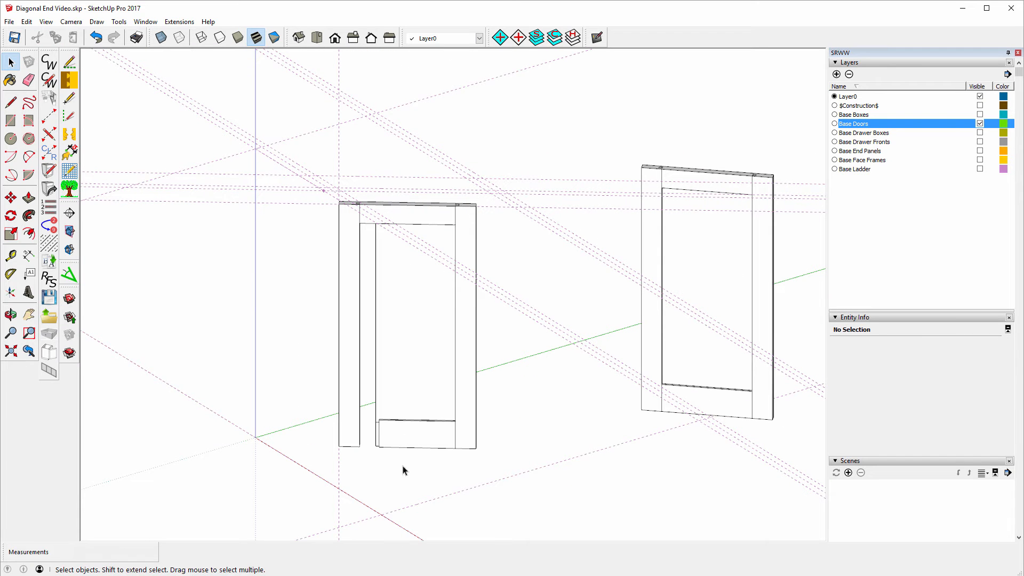
left_click(402, 442)
scroll(403, 441, "up", 6)
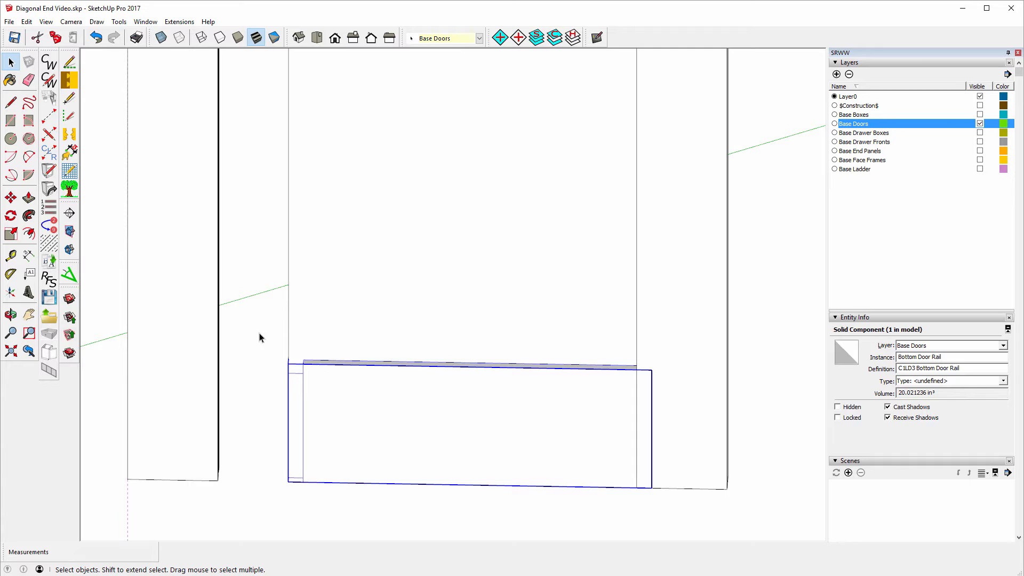
right_click(344, 395)
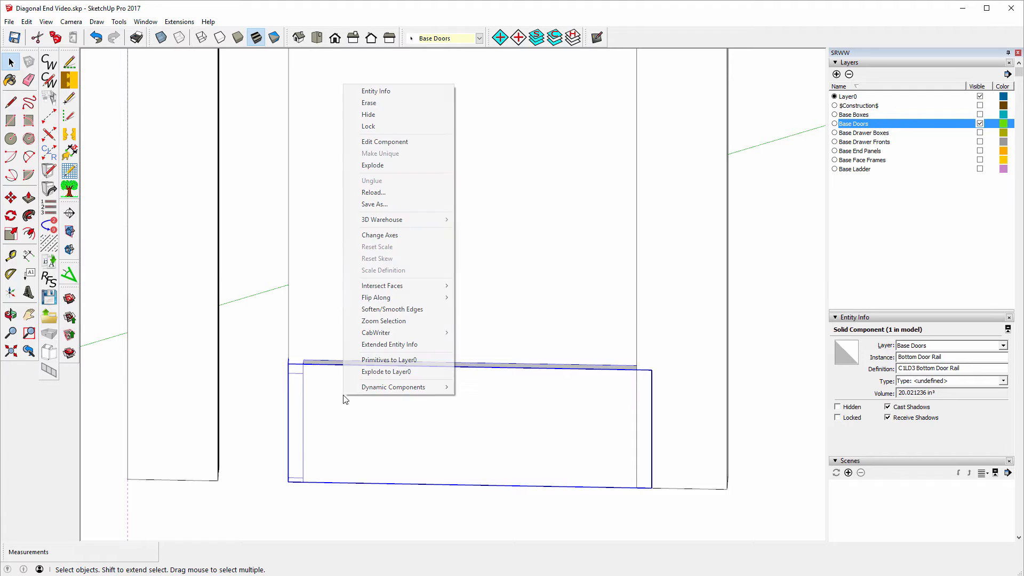
left_click(379, 142)
left_click_drag(256, 328, 365, 537)
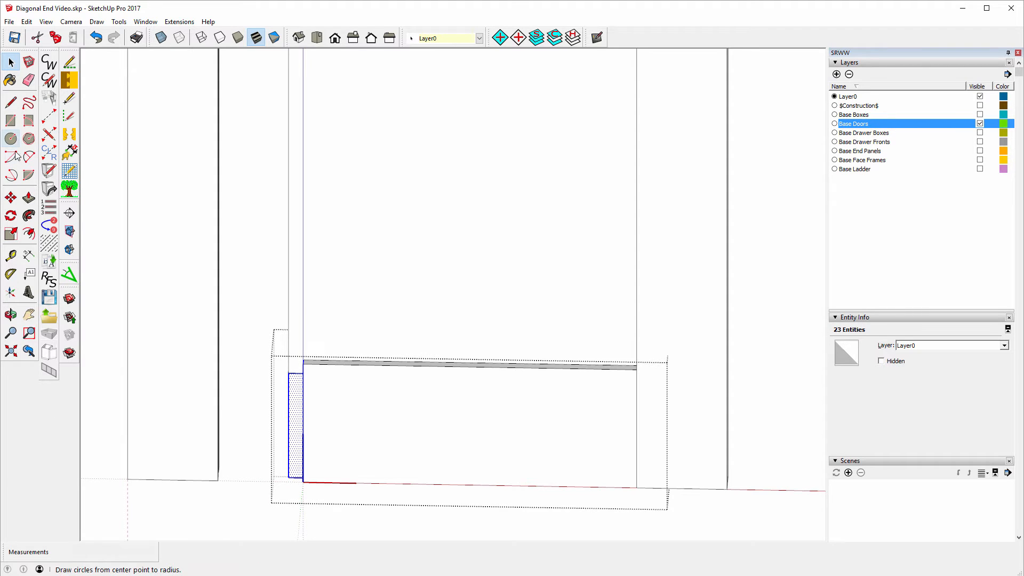
left_click(11, 198)
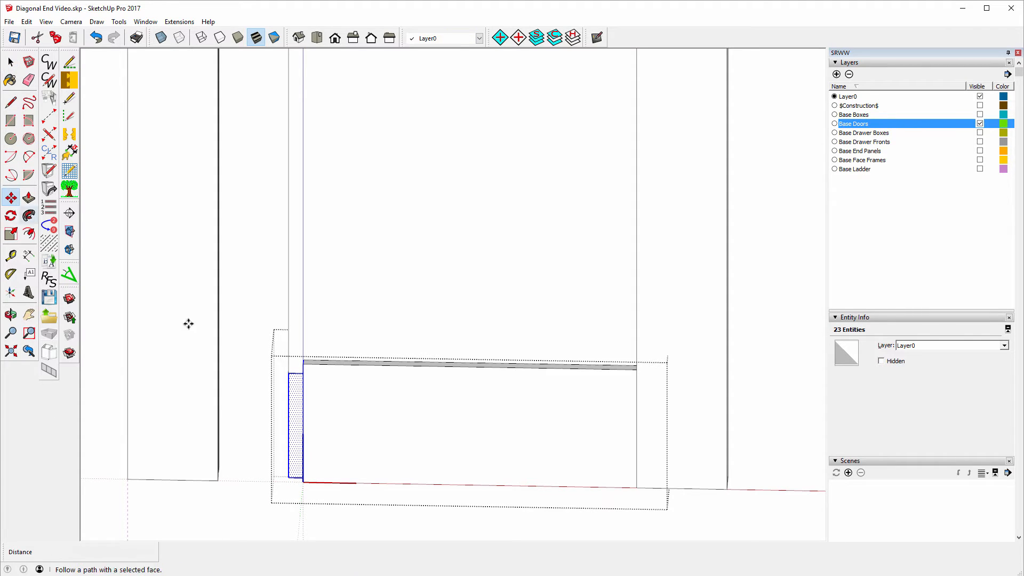
left_click(304, 483)
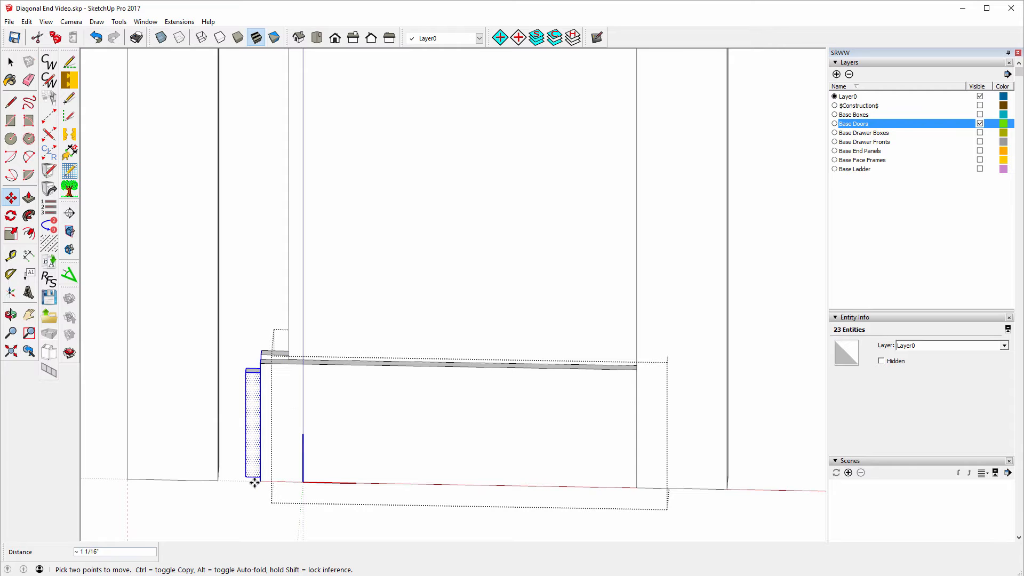
left_click(215, 481)
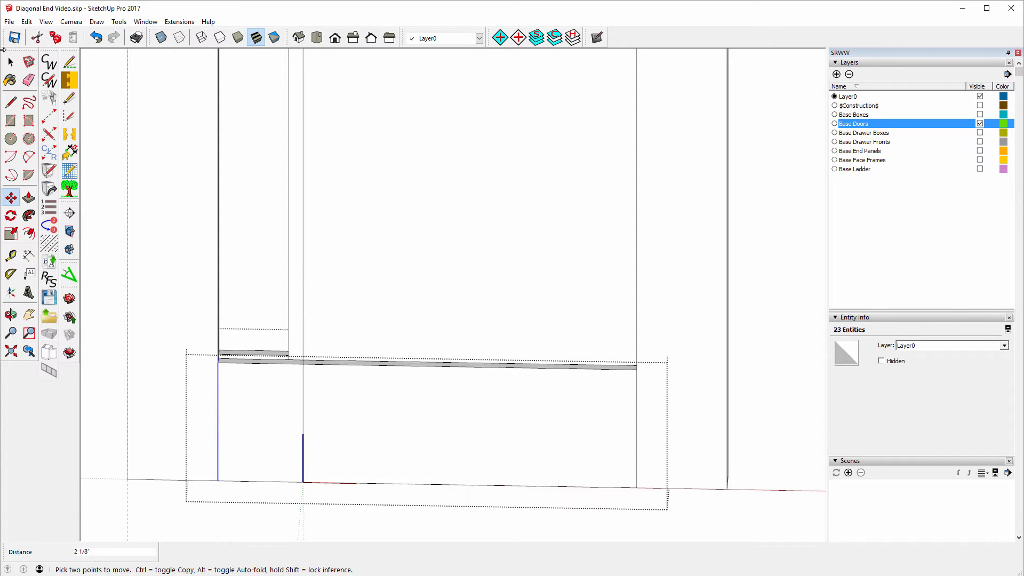
left_click(10, 62)
left_click(180, 135)
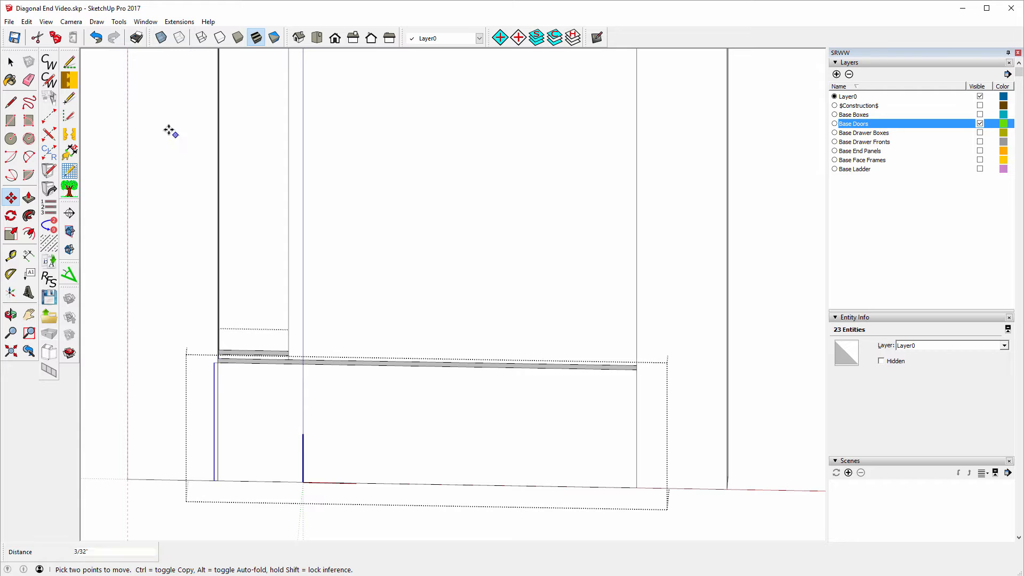
key("Escape")
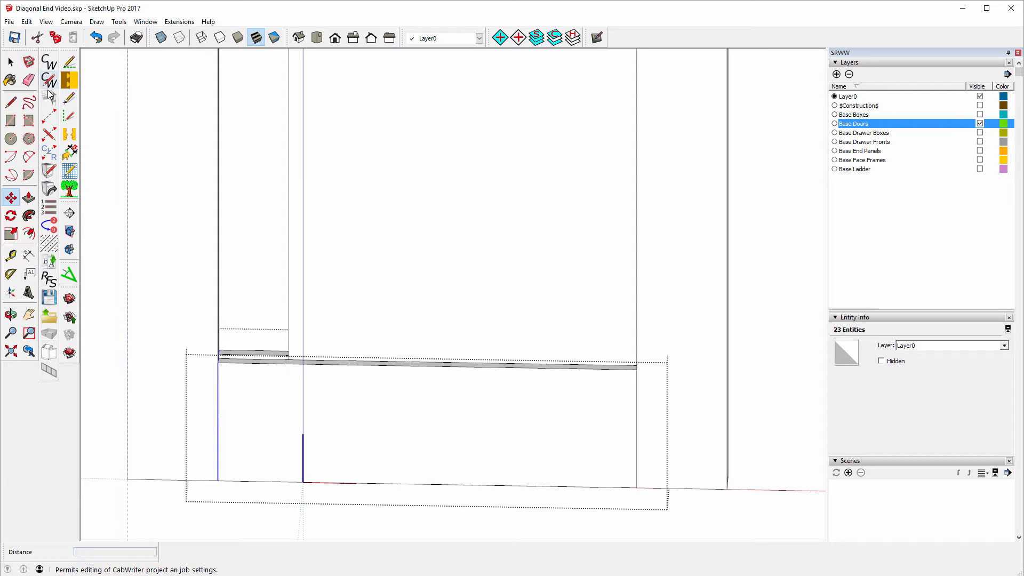
left_click(10, 63)
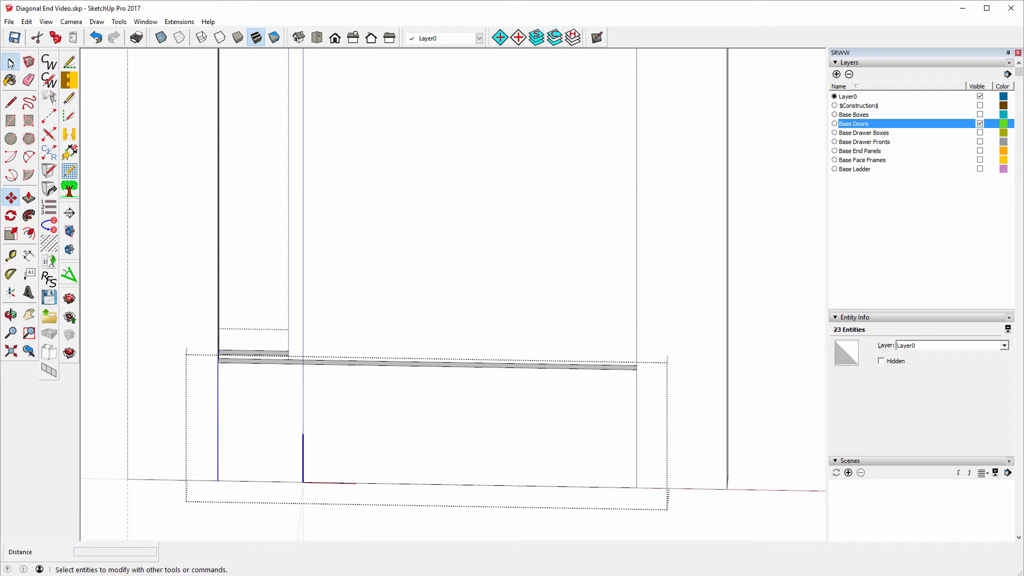
left_click(164, 138)
Step: Push/Pull the door panel's left edge 2 1/8" so it reaches into the moved left stile's groove
scroll(164, 139, "down", 7)
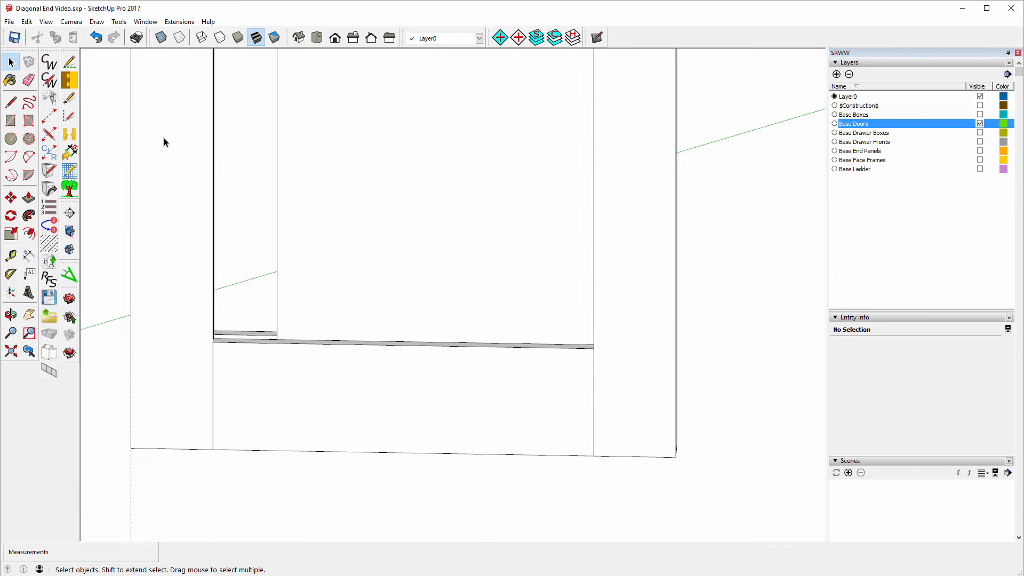
left_click(11, 315)
mouse_move(141, 270)
left_mouse_down()
mouse_move(327, 309)
mouse_move(382, 400)
mouse_move(368, 223)
left_mouse_up()
scroll(341, 78, "up", 5)
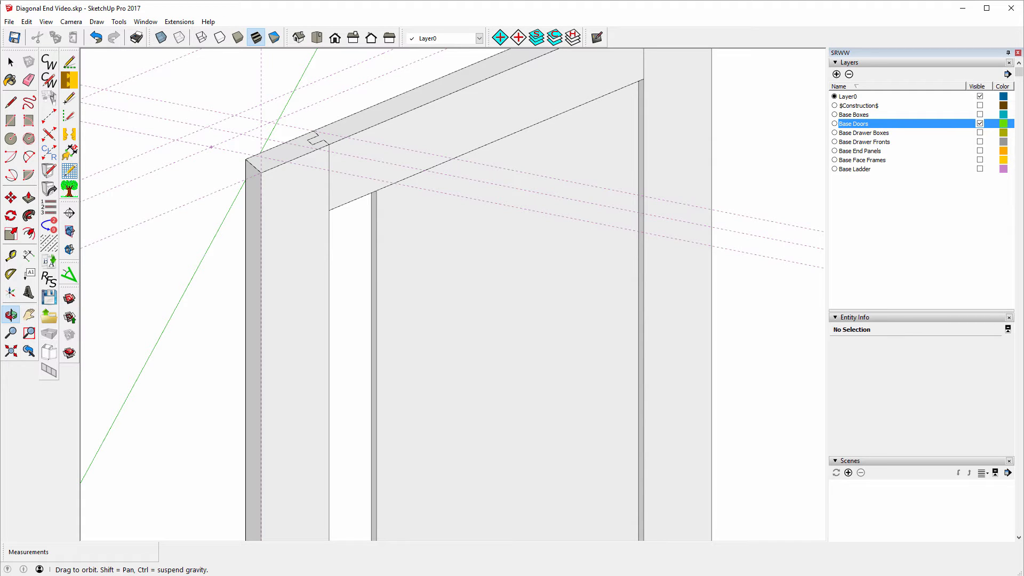
key("space")
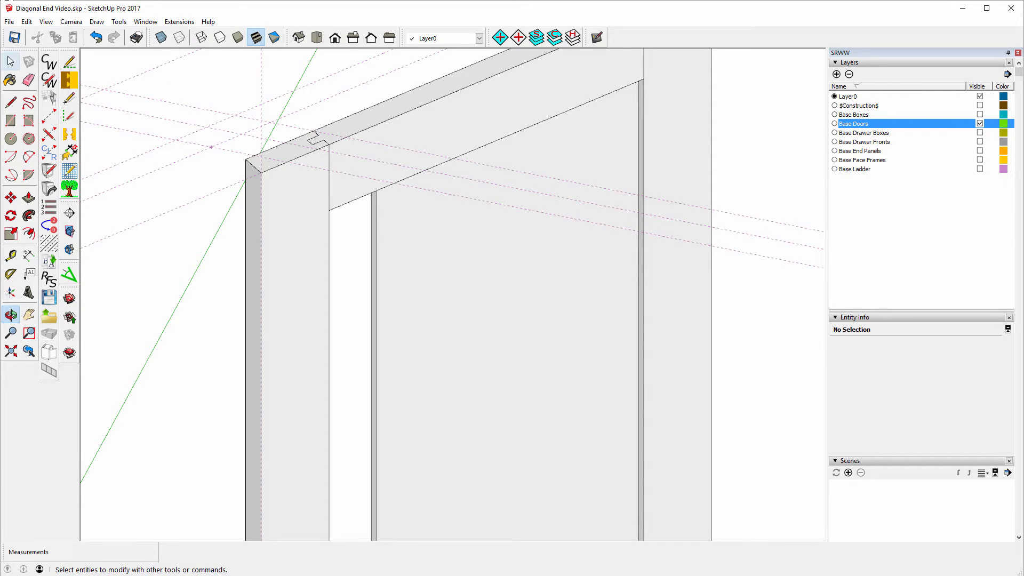
left_click(11, 63)
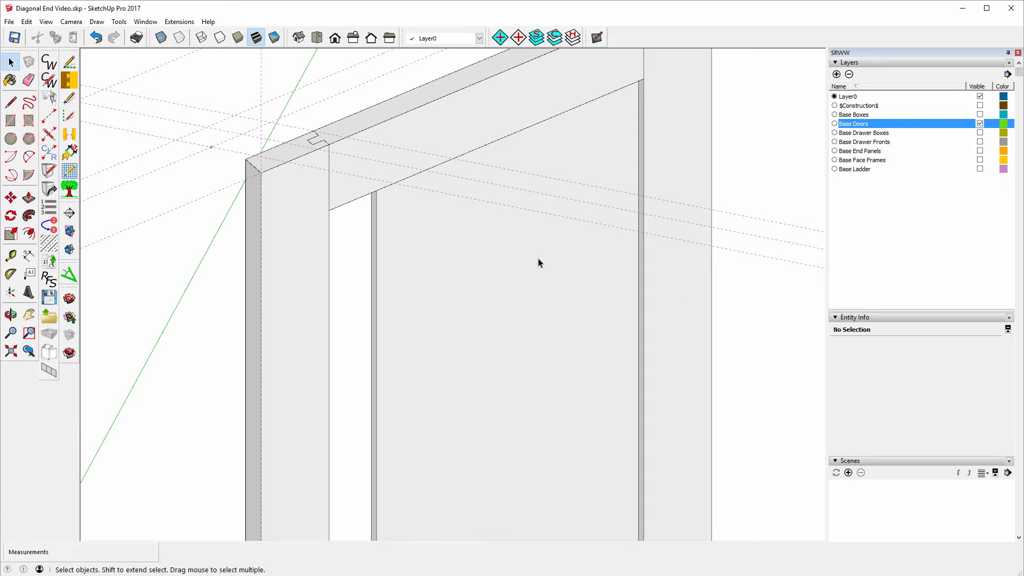
left_click(416, 237)
right_click(412, 255)
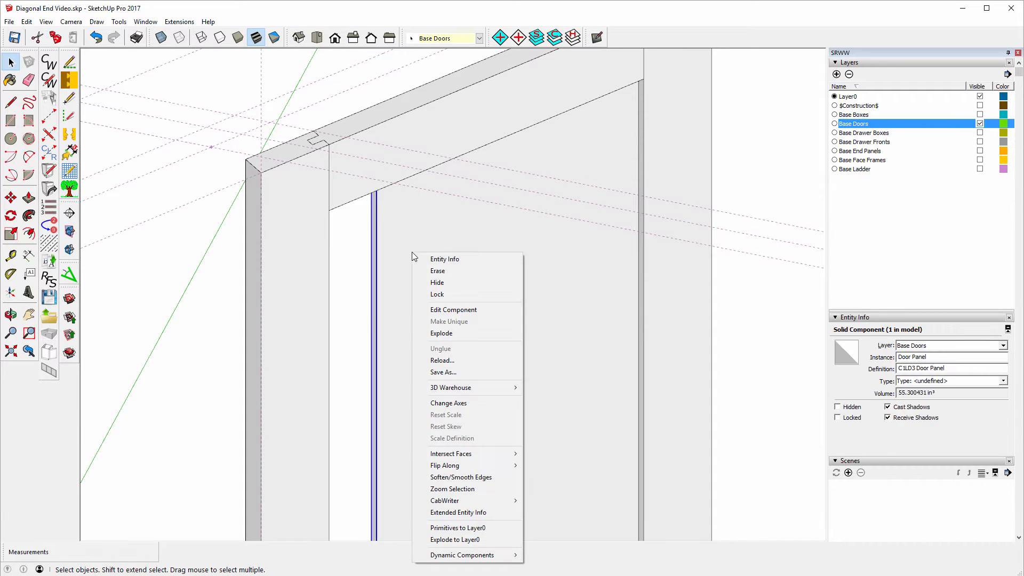
left_click(448, 310)
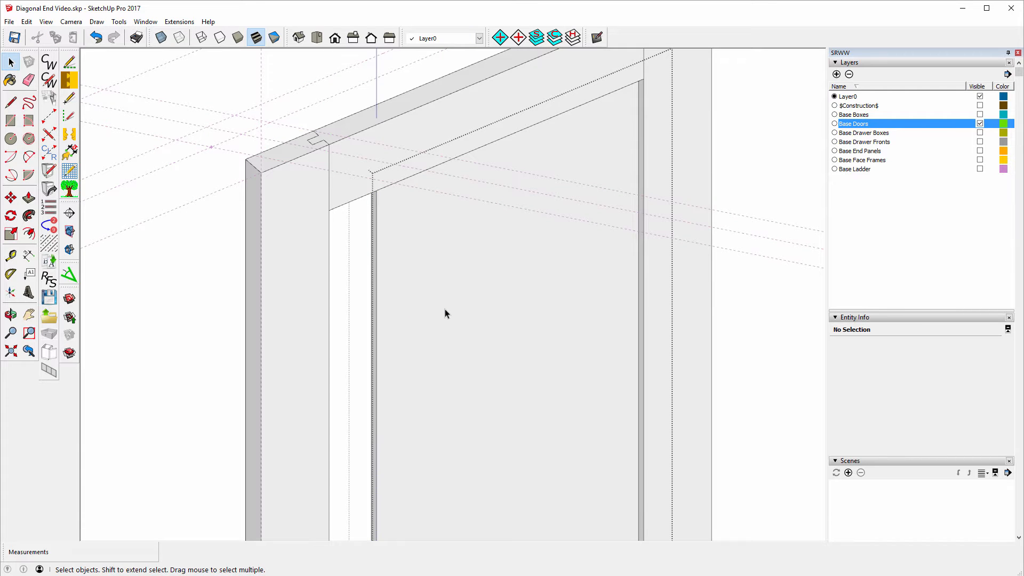
right_click(408, 269)
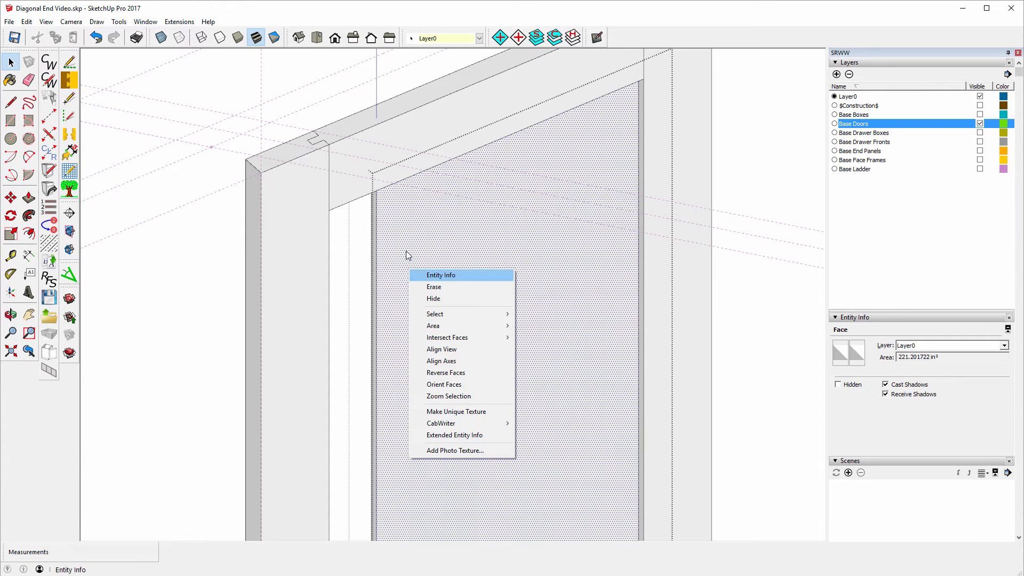
left_click(374, 222)
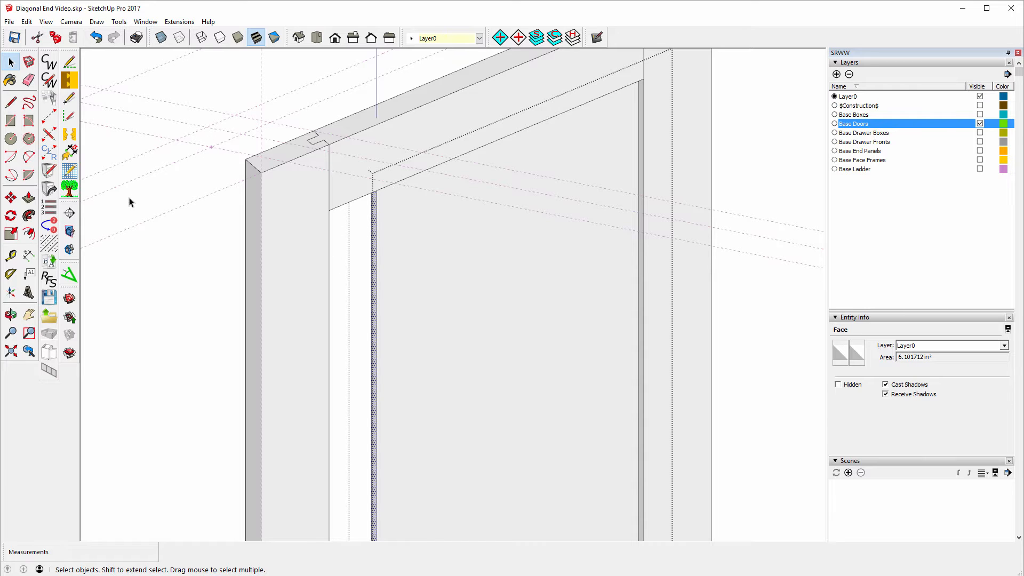
left_click(28, 198)
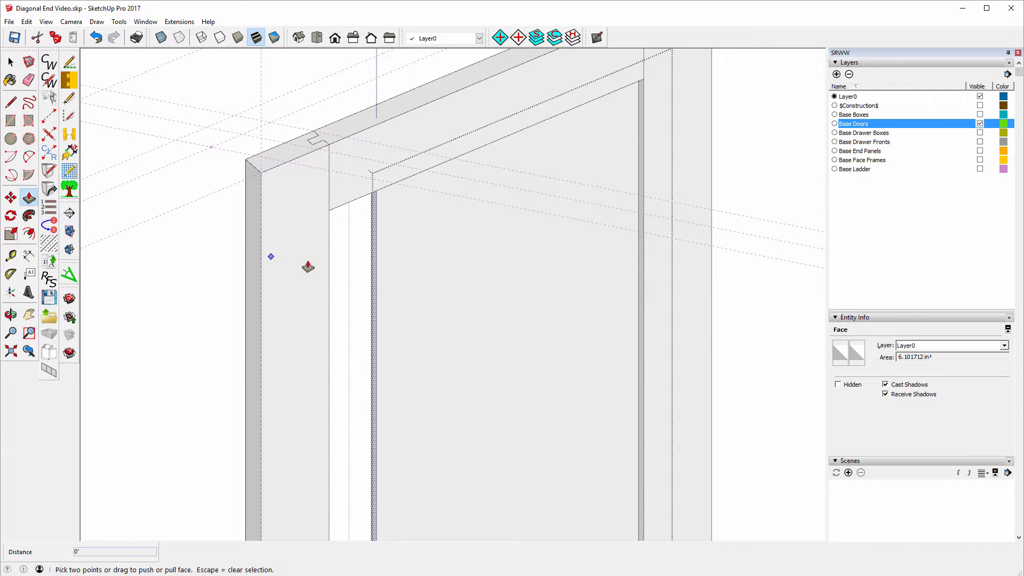
left_click(374, 219)
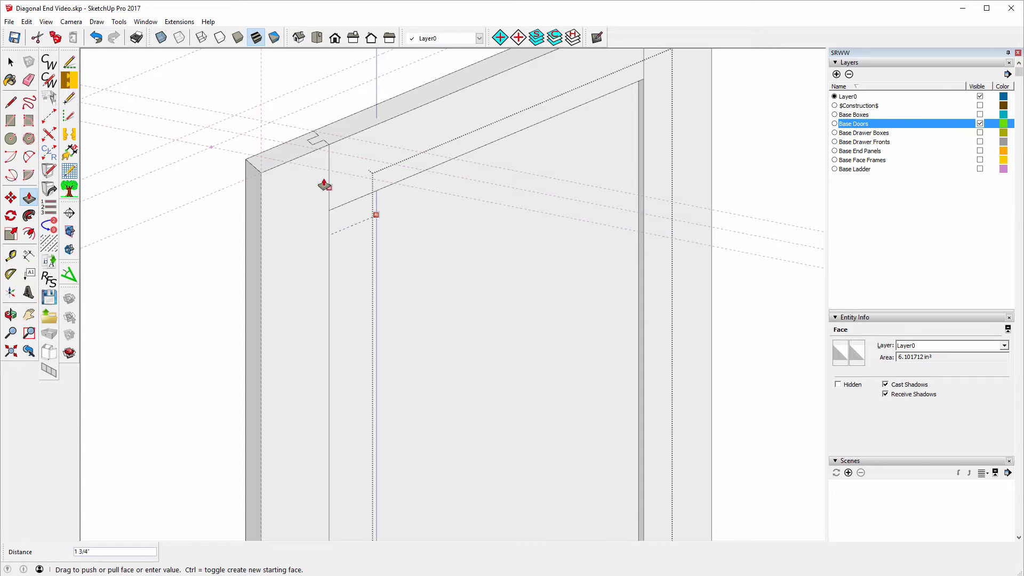
left_click(313, 147)
scroll(369, 270, "down", 5)
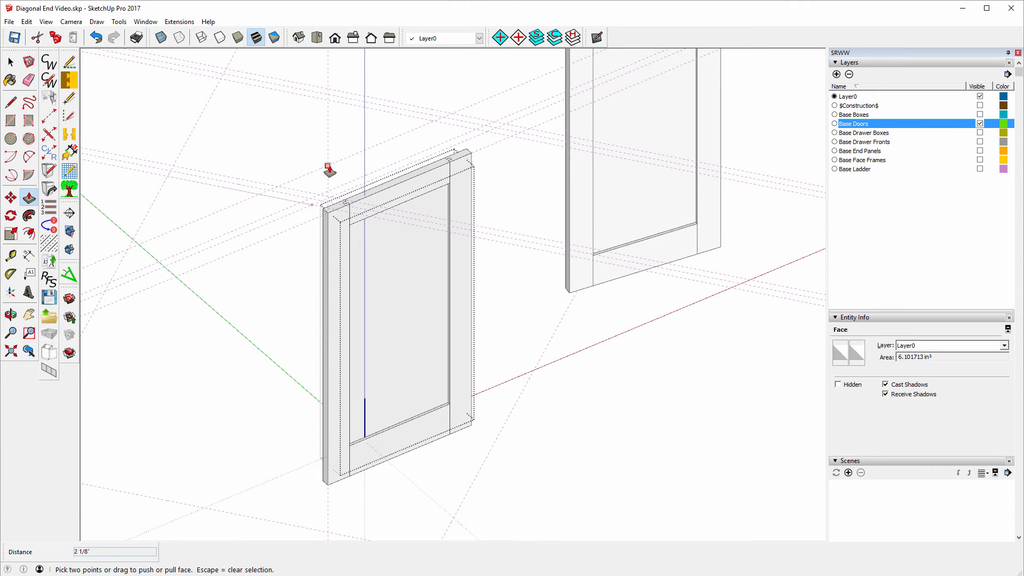
Step: Close the door panel component and show the Base Face Frames and Base End Panels layers
left_click(11, 316)
left_click_drag(231, 316, 202, 283)
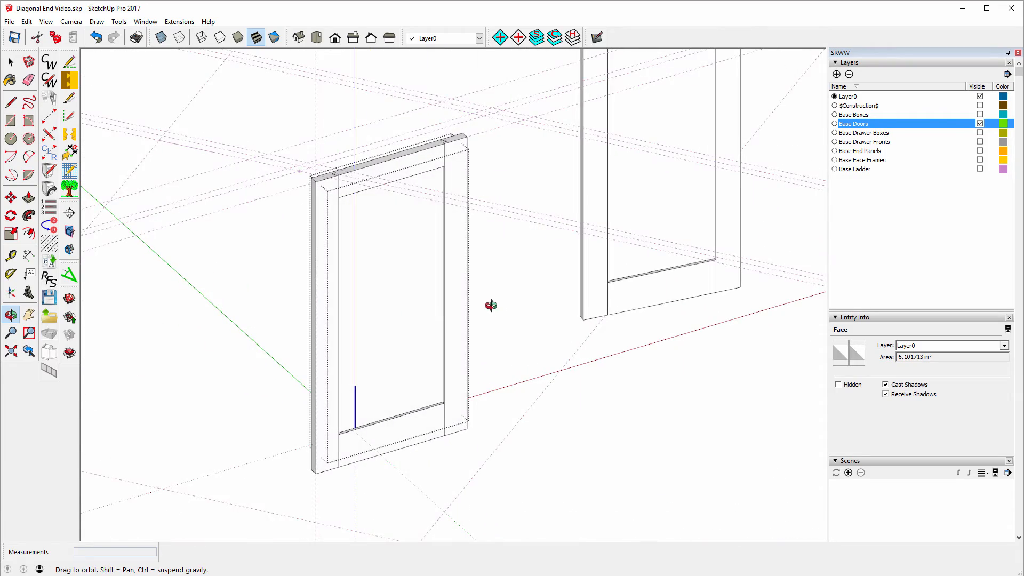
left_click_drag(491, 306, 240, 256)
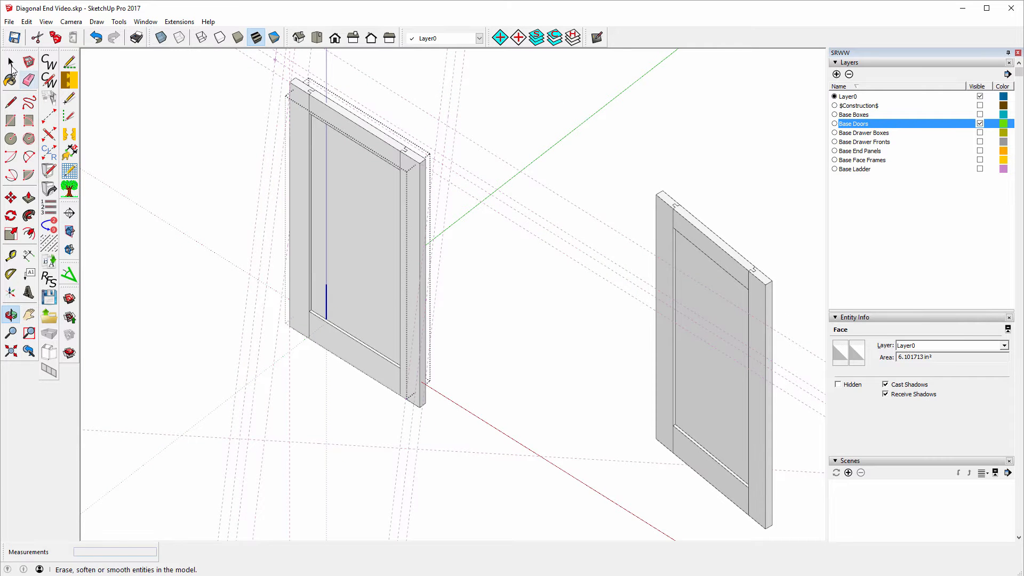
left_click(11, 63)
left_click(174, 147)
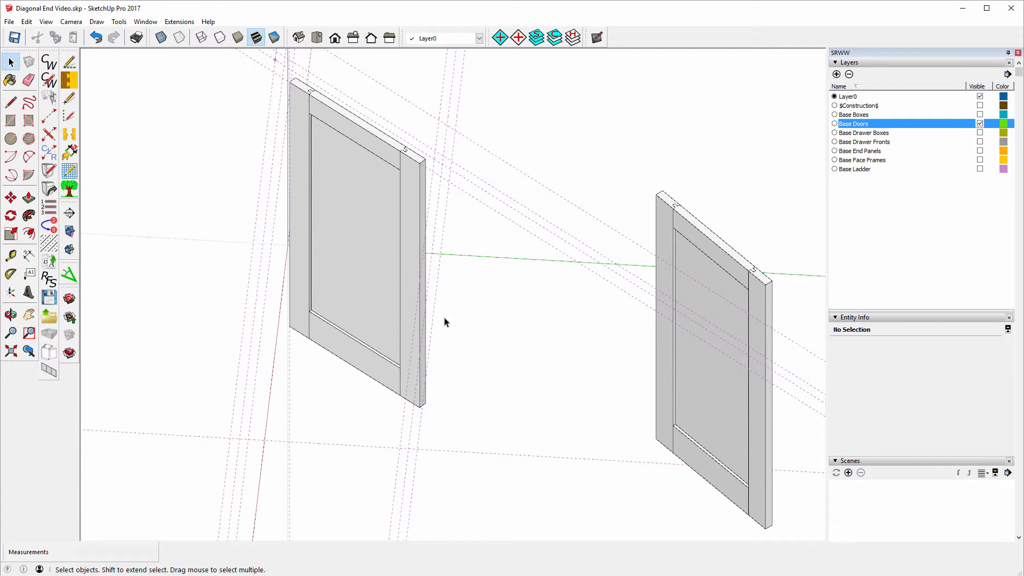
scroll(499, 331, "down", 2)
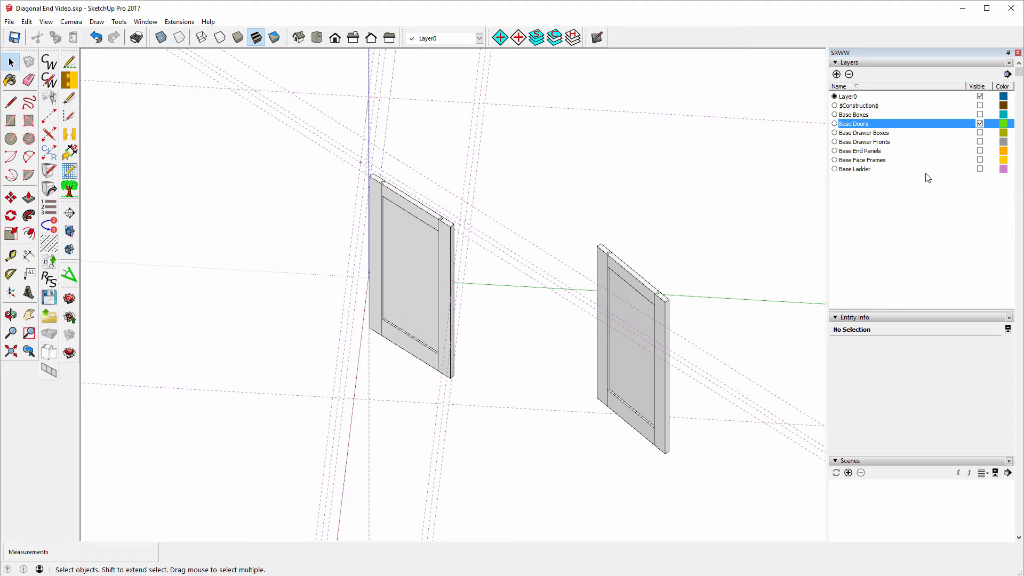
left_click(980, 160)
left_click(980, 151)
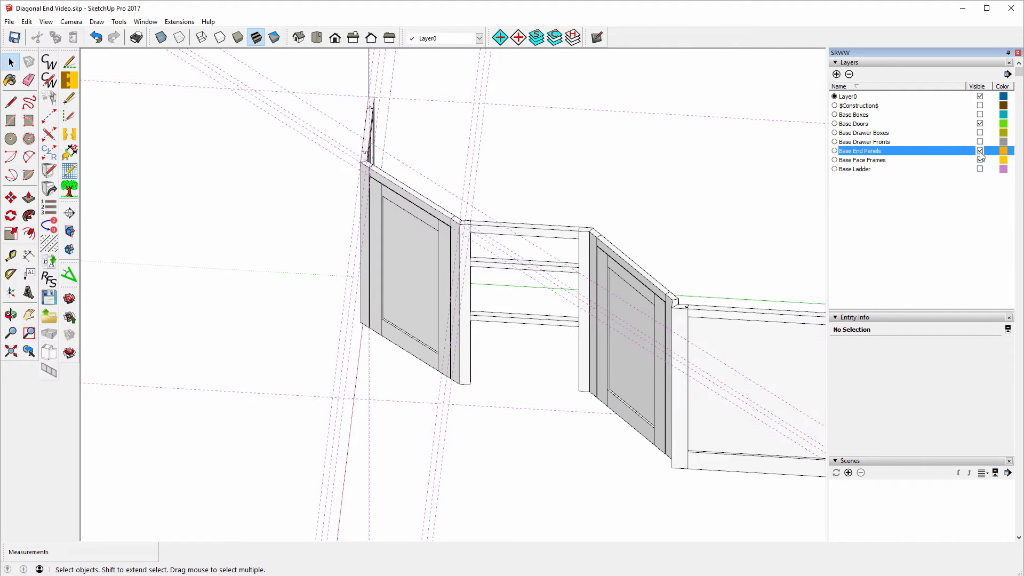
left_click(11, 316)
left_click_drag(258, 304, 322, 259)
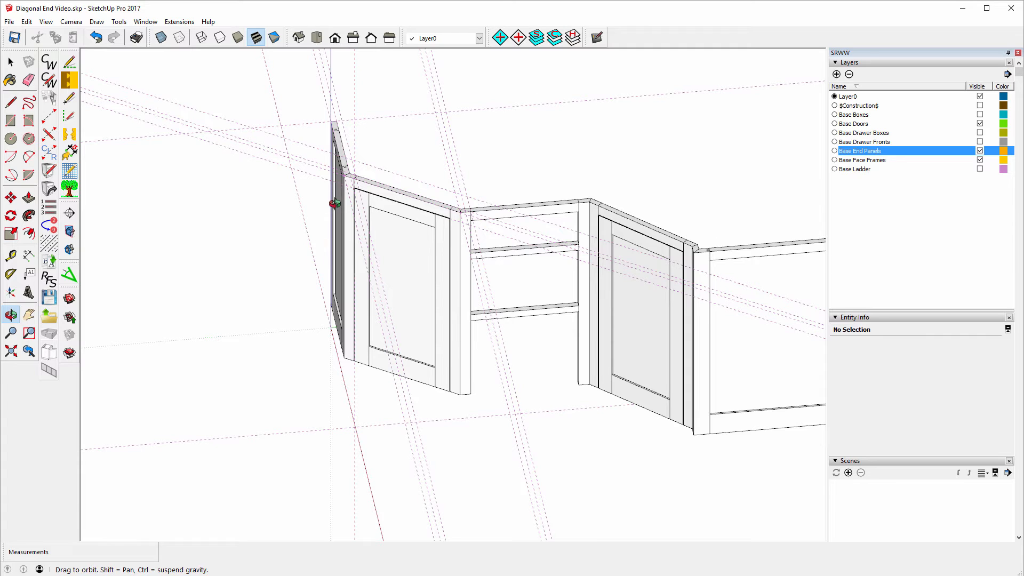
Step: Delete the leftover door-positioning guides along the diagonal face frame's left stile and top rail
scroll(347, 192, "up", 5)
scroll(382, 182, "up", 4)
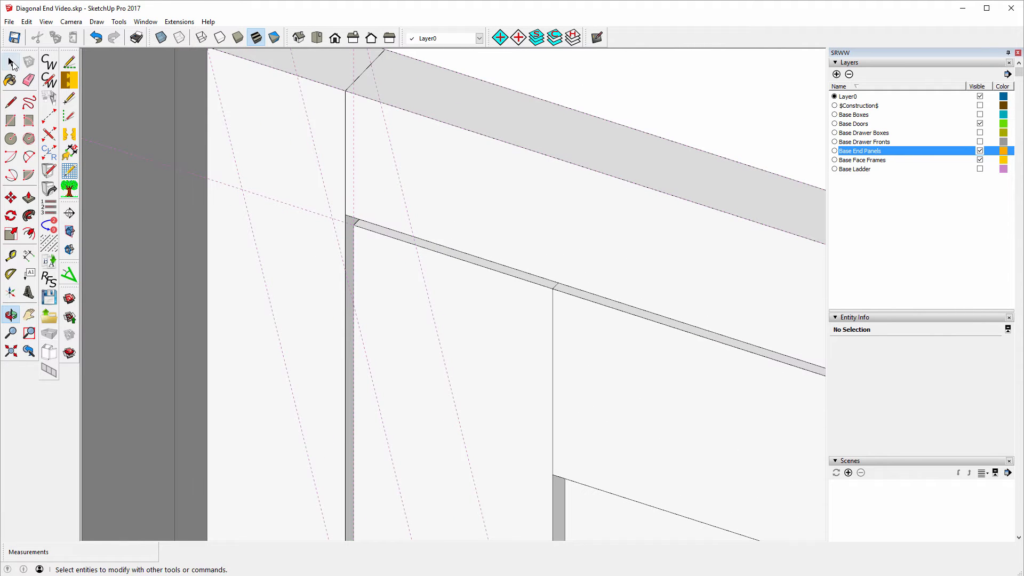
left_click(11, 62)
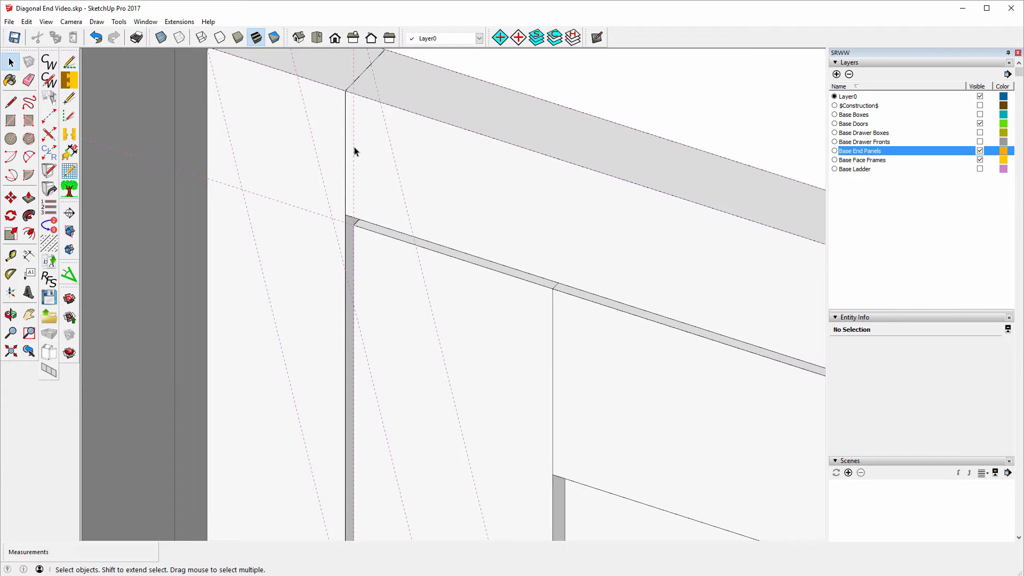
left_click(353, 151)
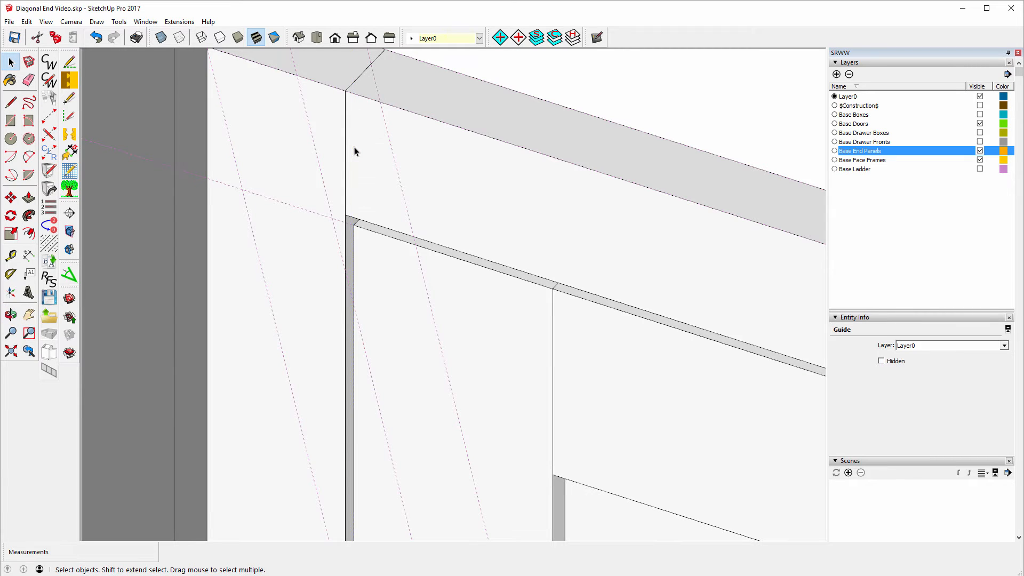
left_click(300, 213)
key("Delete")
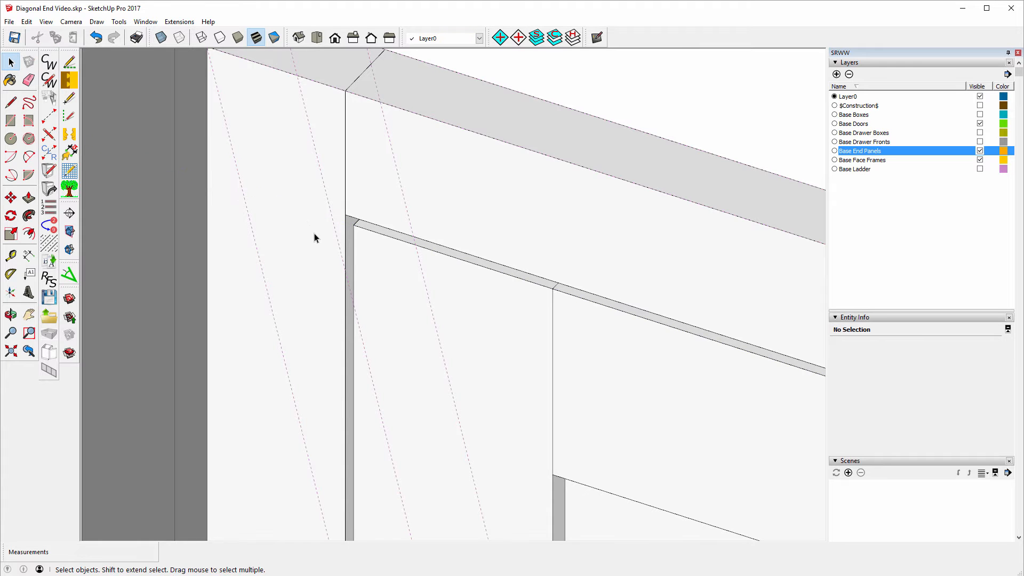
scroll(314, 238, "down", 10)
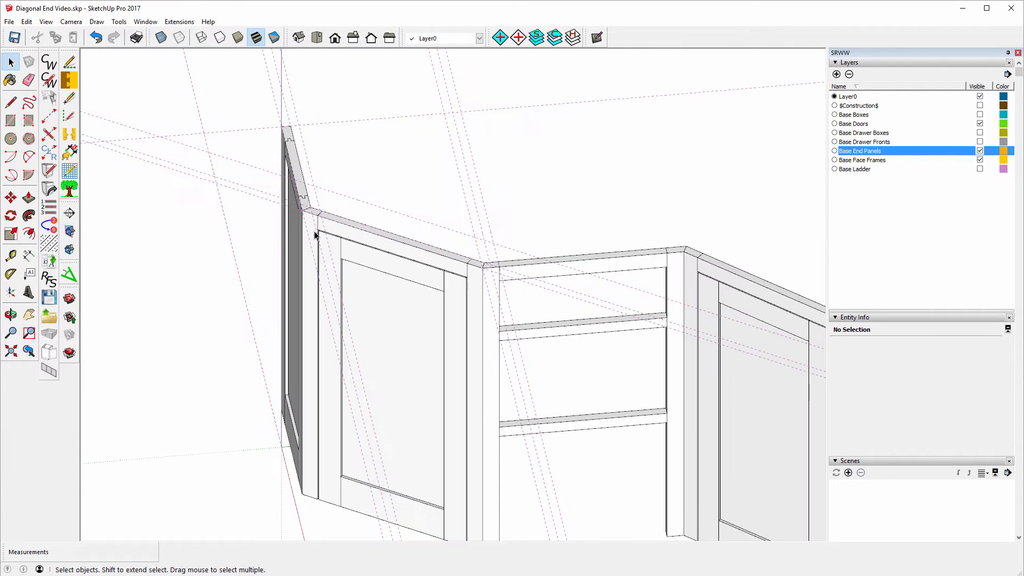
scroll(315, 235, "down", 2)
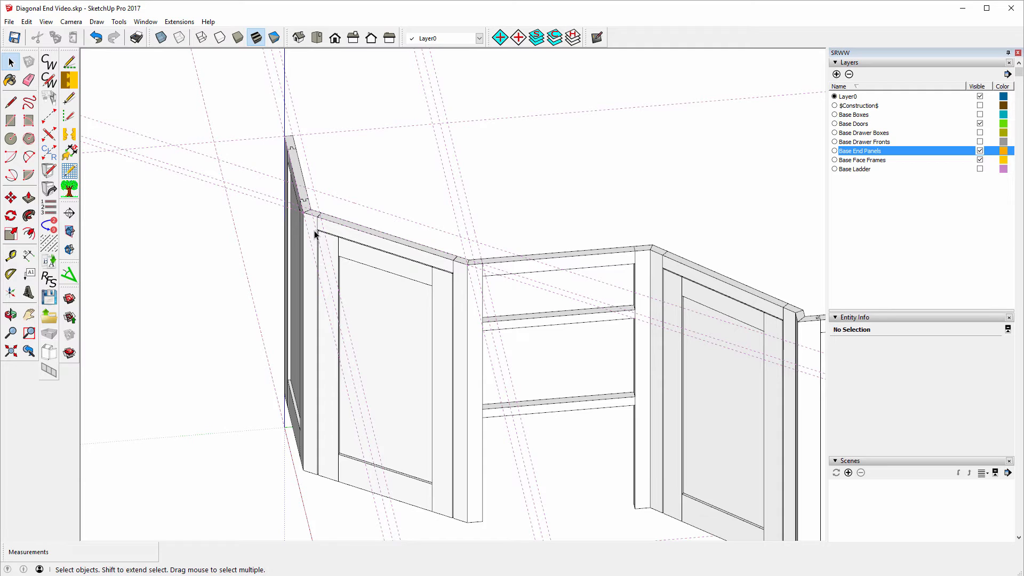
left_click(270, 202)
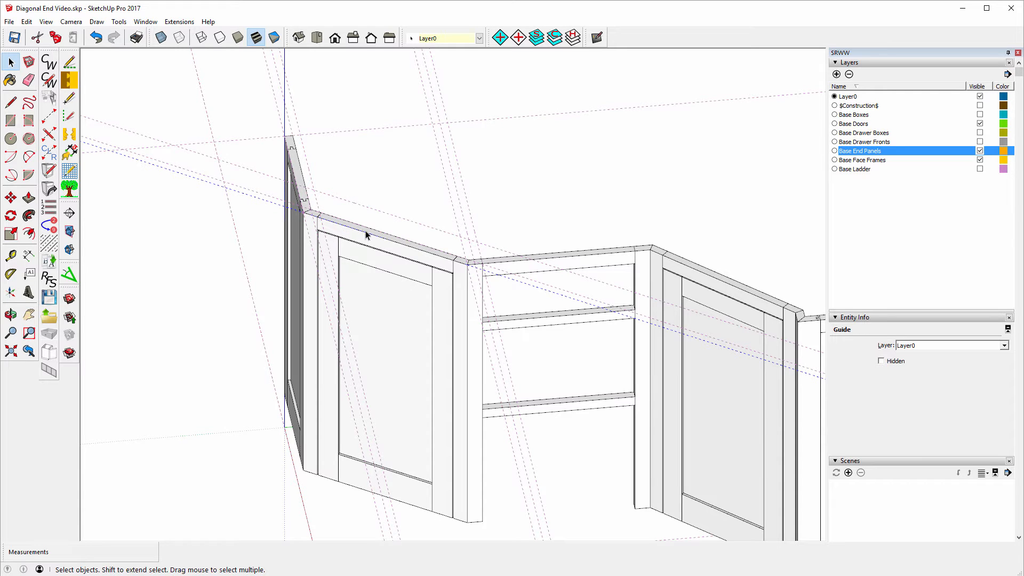
key("Delete")
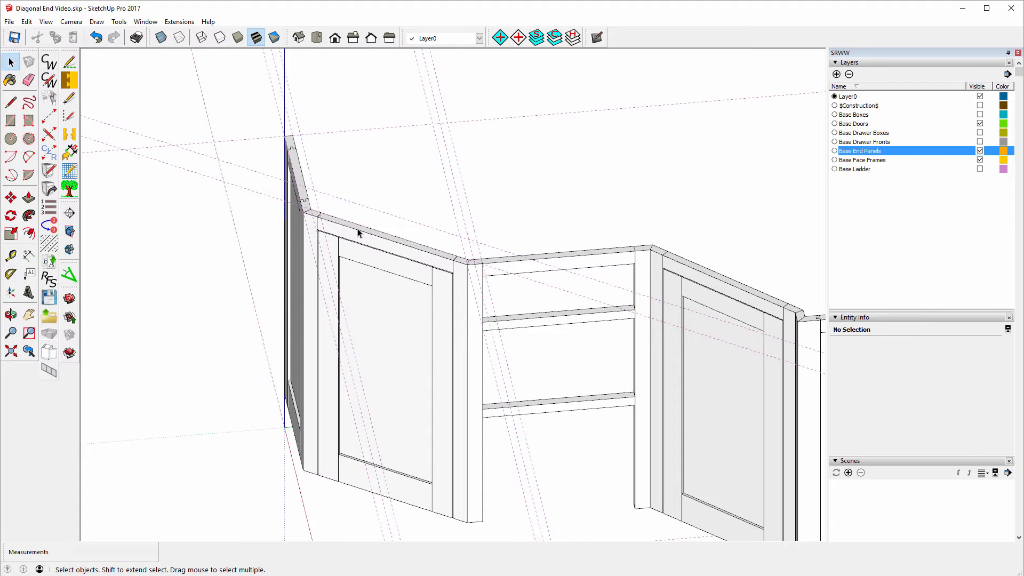
left_click(308, 235)
key("Delete")
Step: Show the Base Boxes layer and move the end cabinet's left side 30" outward along the green axis
left_click(980, 115)
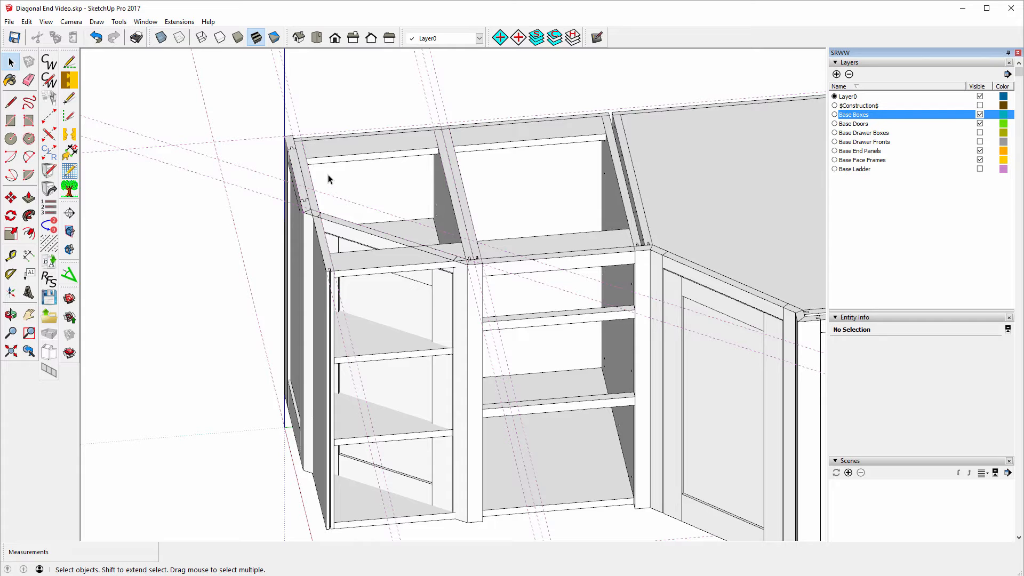
left_click(325, 245)
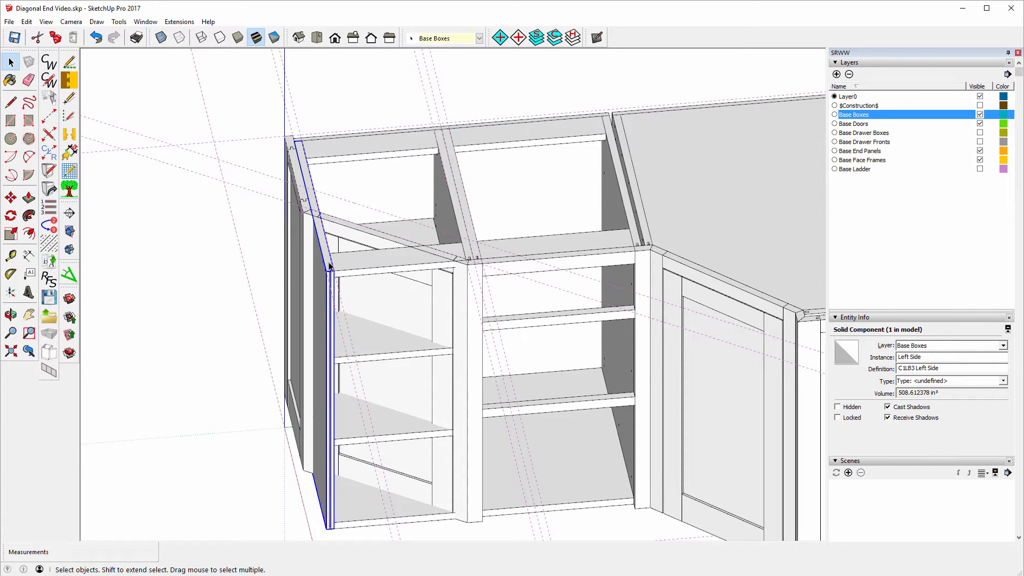
left_click(11, 198)
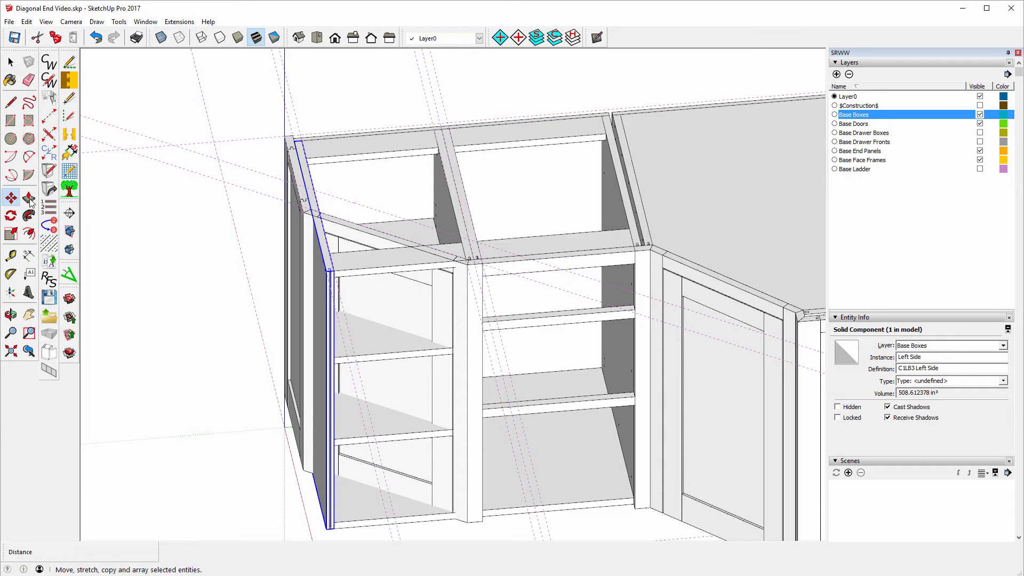
left_click(326, 271)
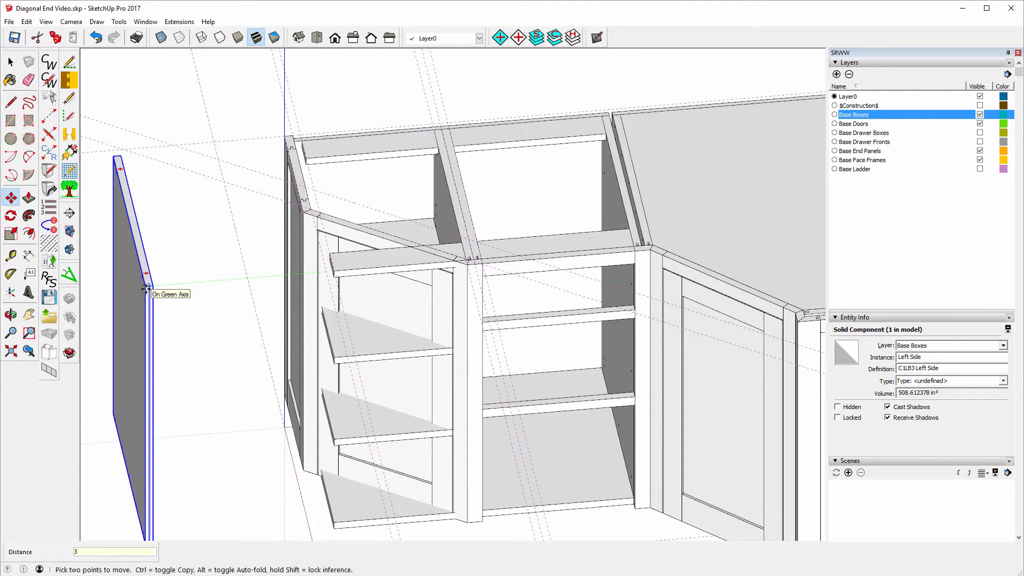
type("30")
key("Return")
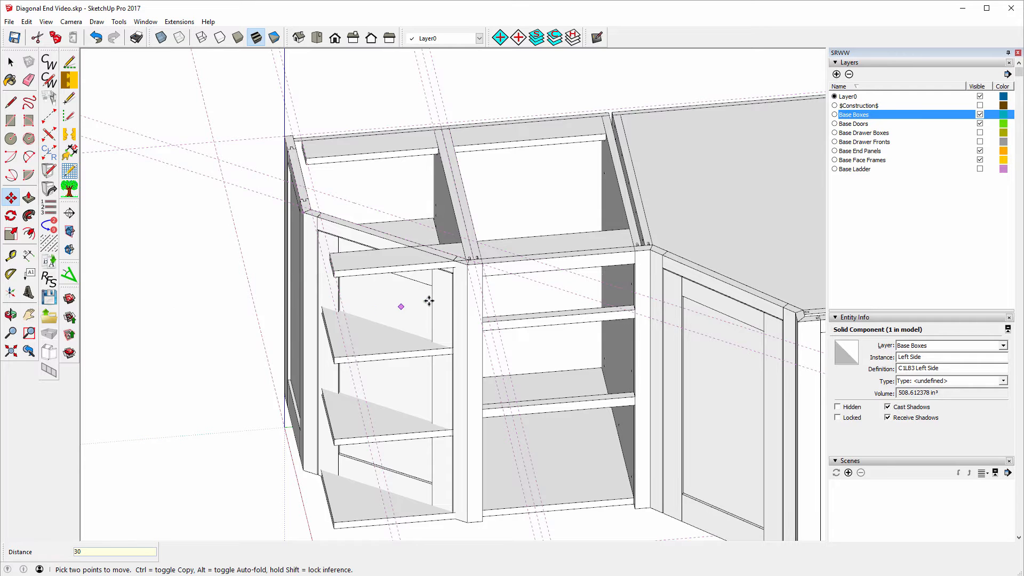
scroll(422, 299, "down", 2)
scroll(433, 297, "down", 2)
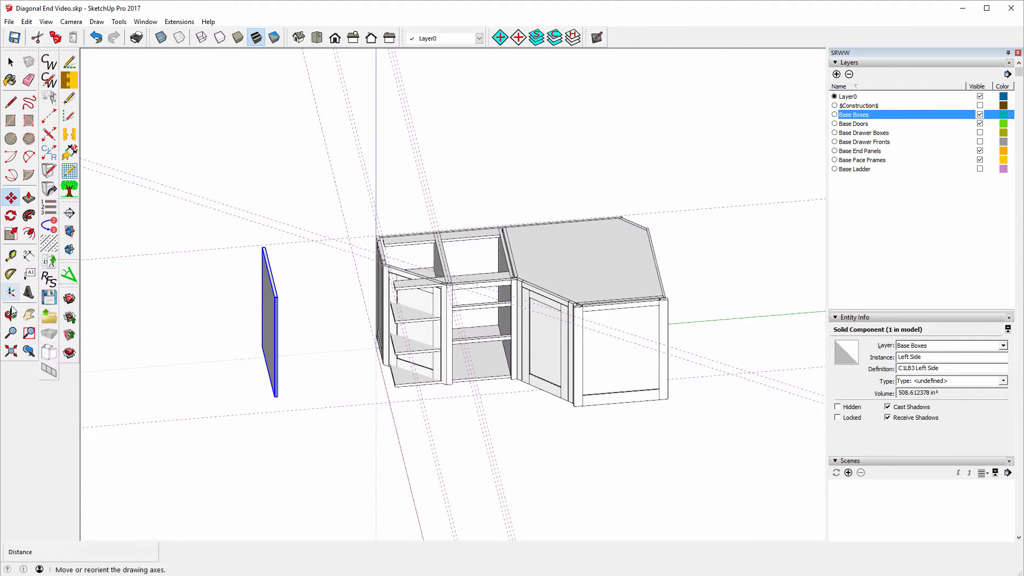
Step: Open the moved left side component for editing and Push/Pull its front-edge groove 1/2" until it is filled flush
left_click(11, 315)
left_click_drag(254, 420, 324, 295)
scroll(293, 279, "up", 4)
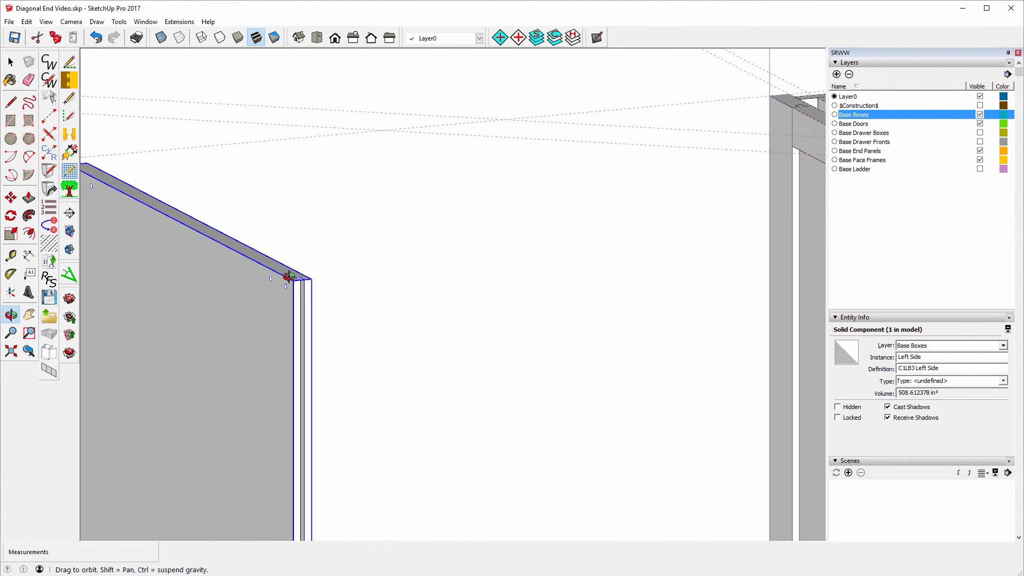
scroll(286, 269, "up", 1)
left_click(11, 62)
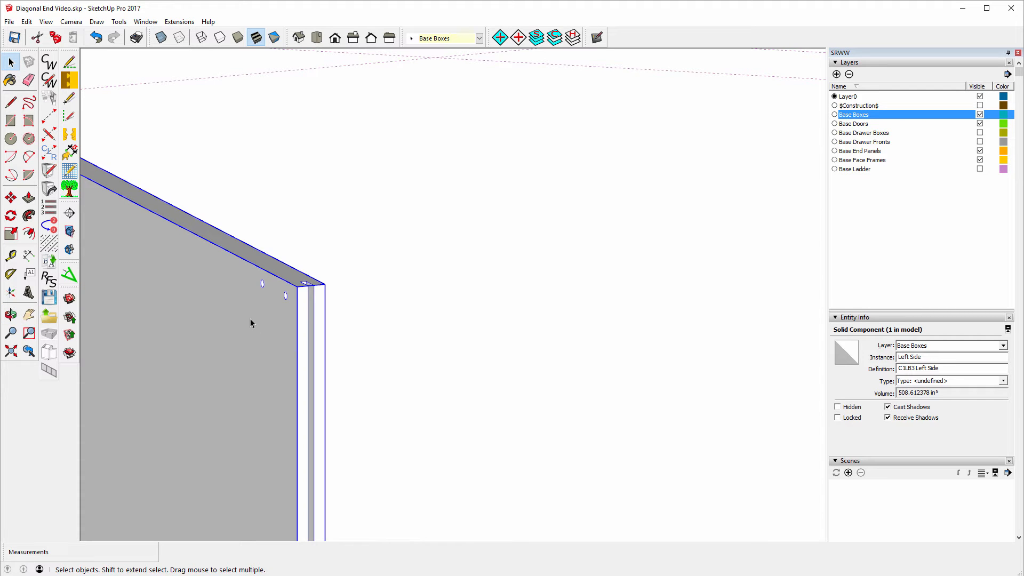
right_click(305, 296)
left_click(360, 40)
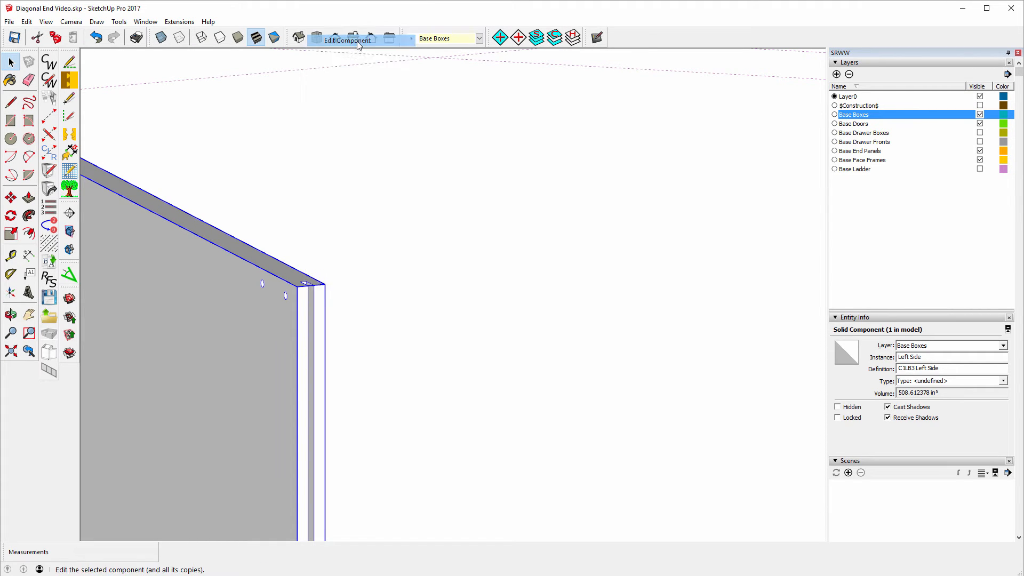
scroll(307, 288, "up", 5)
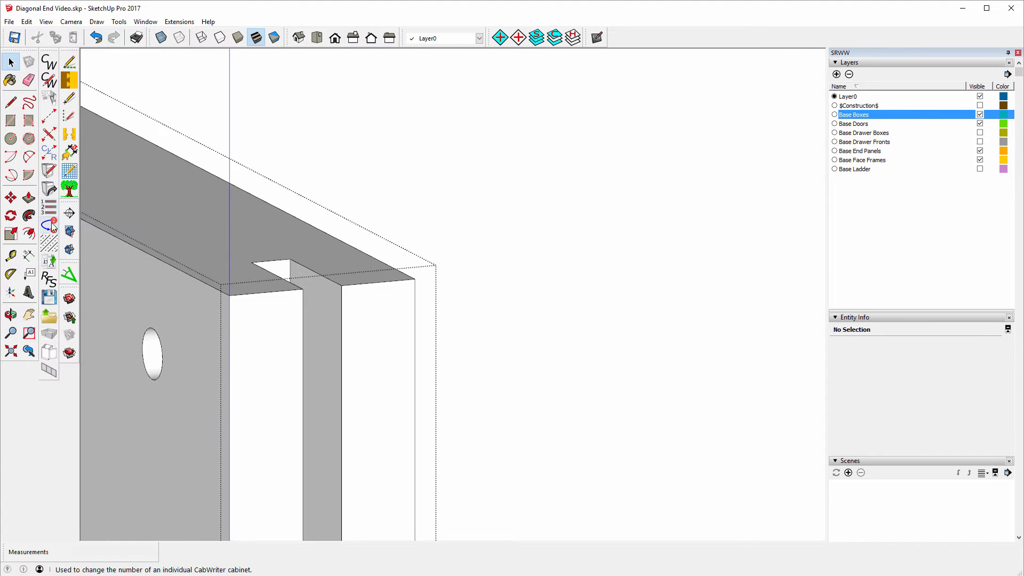
left_click(29, 198)
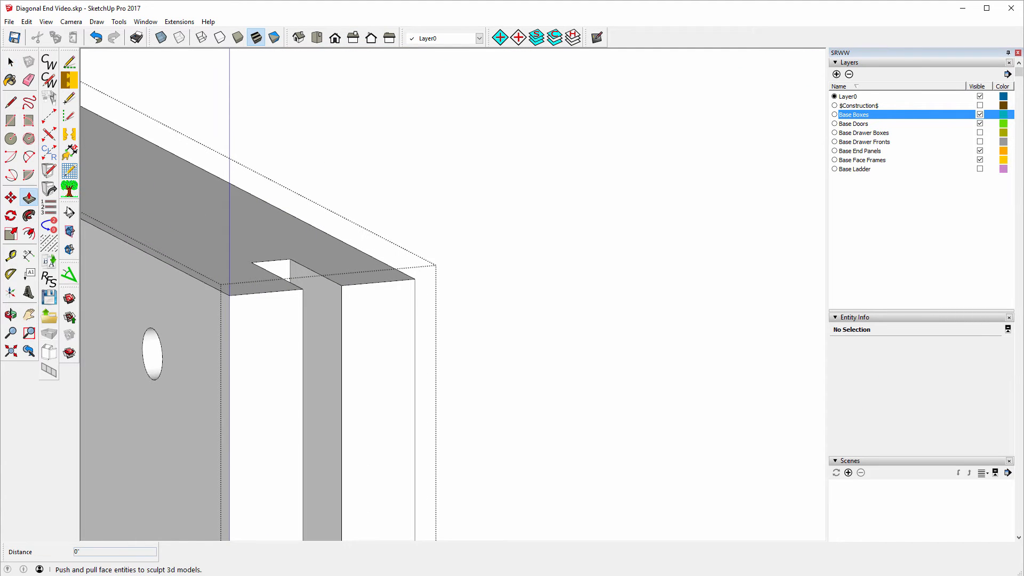
left_click(282, 269)
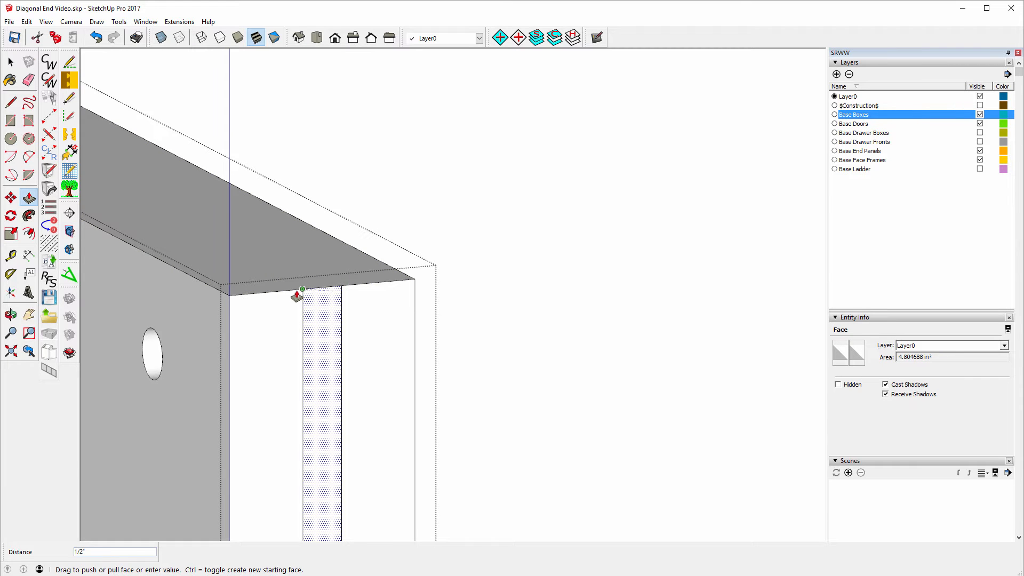
left_click(296, 293)
Step: Erase the two leftover groove lines on the left side's front edge
scroll(262, 154, "down", 5)
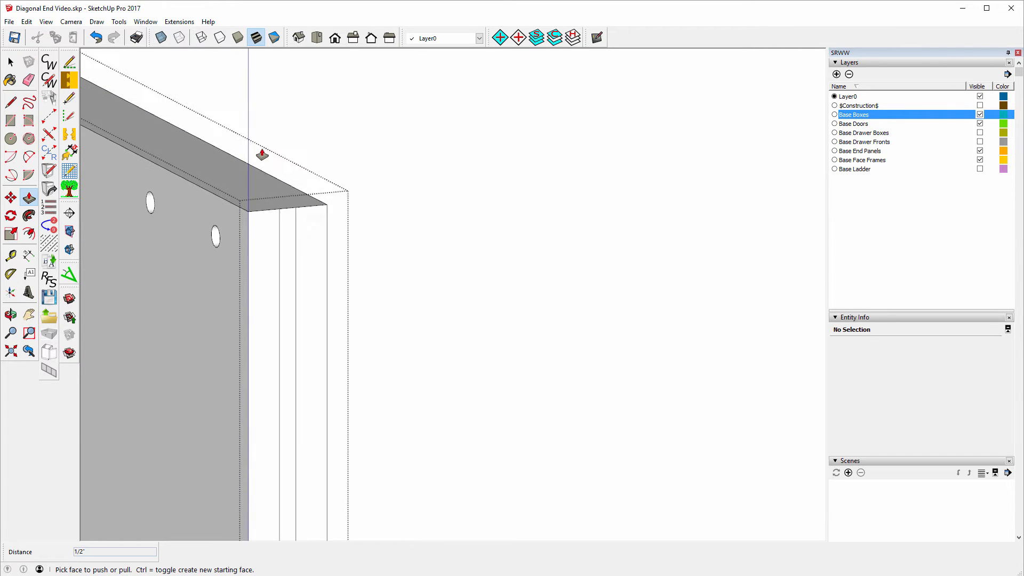
scroll(281, 205, "up", 4)
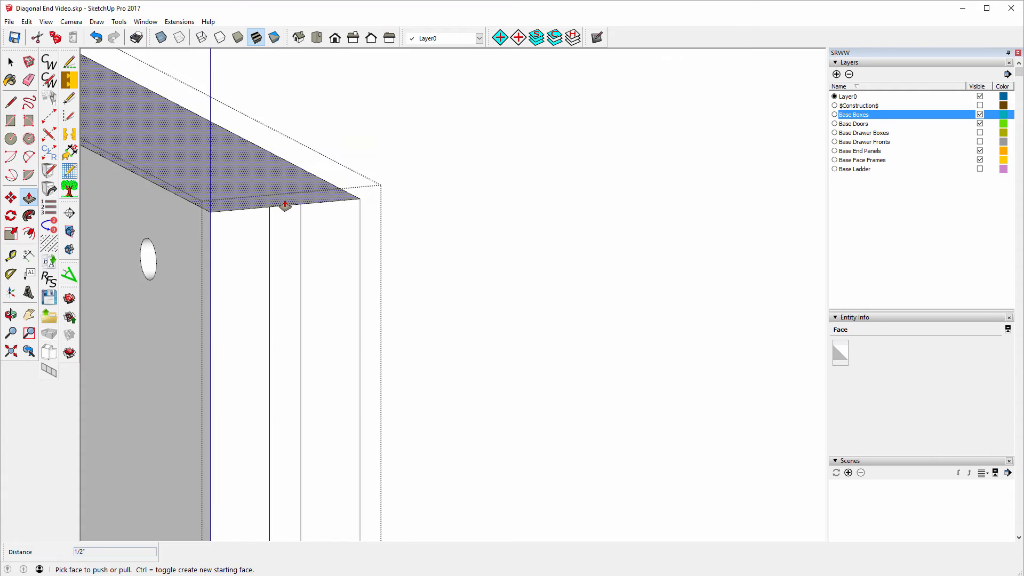
left_click(29, 80)
left_click_drag(251, 275, 268, 273)
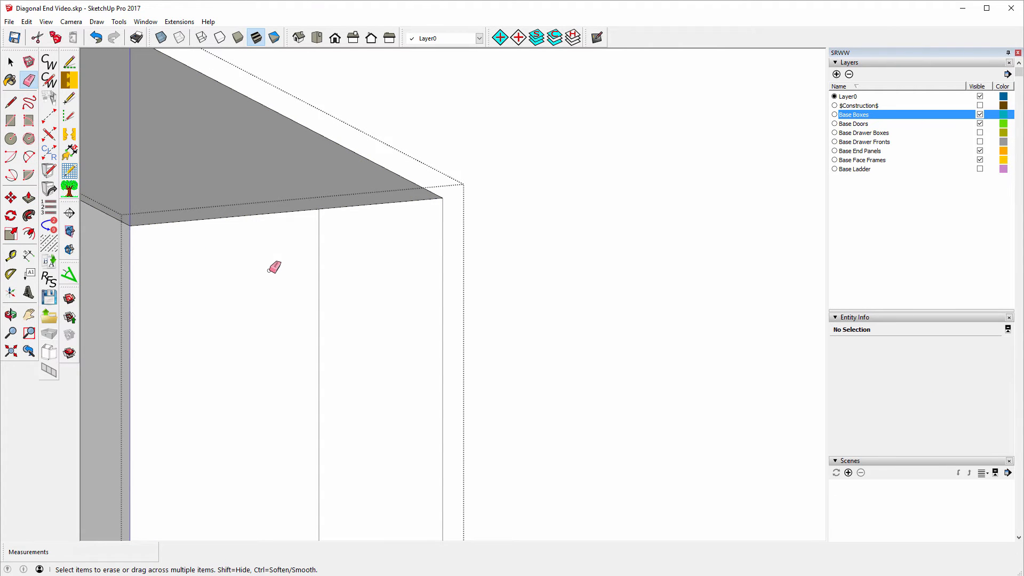
left_click(320, 265)
mouse_move(323, 268)
middle_mouse_down()
mouse_move(353, 249)
mouse_move(369, 255)
mouse_move(350, 259)
mouse_move(245, 167)
mouse_move(251, 151)
middle_mouse_up()
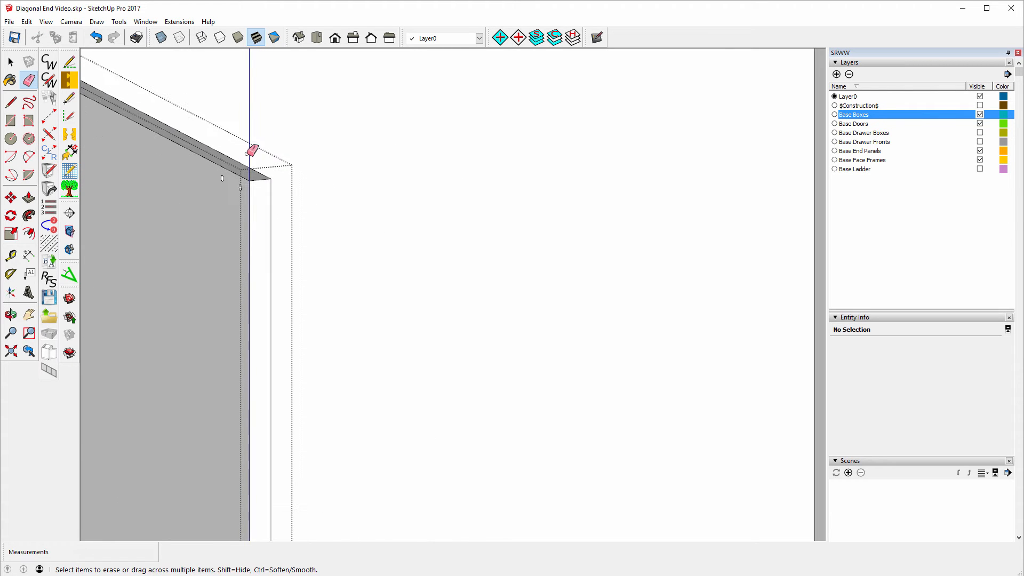
Step: Delete the three middle holes along the bottom edge of the left side's outer face
scroll(420, 126, "down", 7)
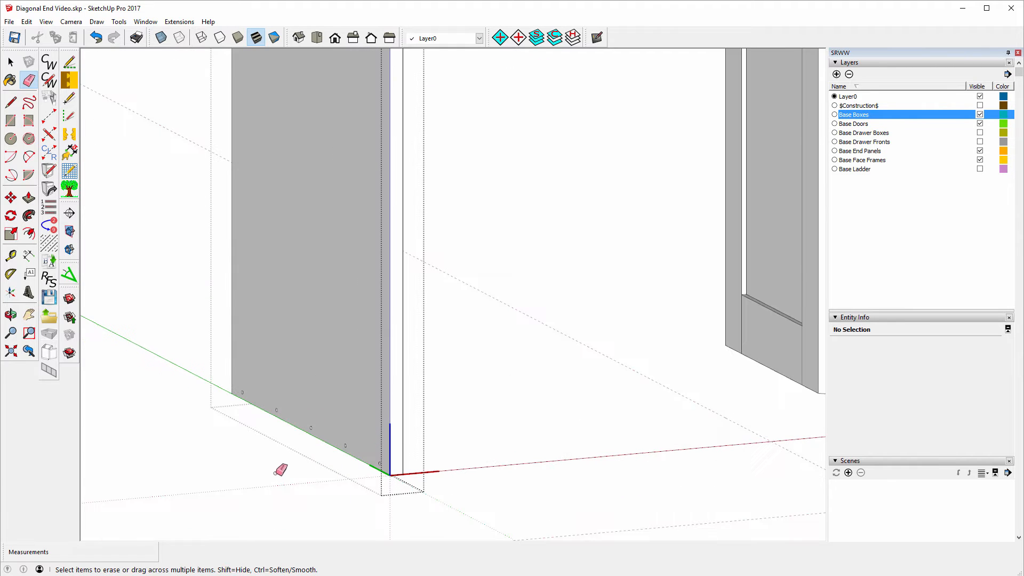
scroll(279, 471, "up", 3)
right_click(273, 472)
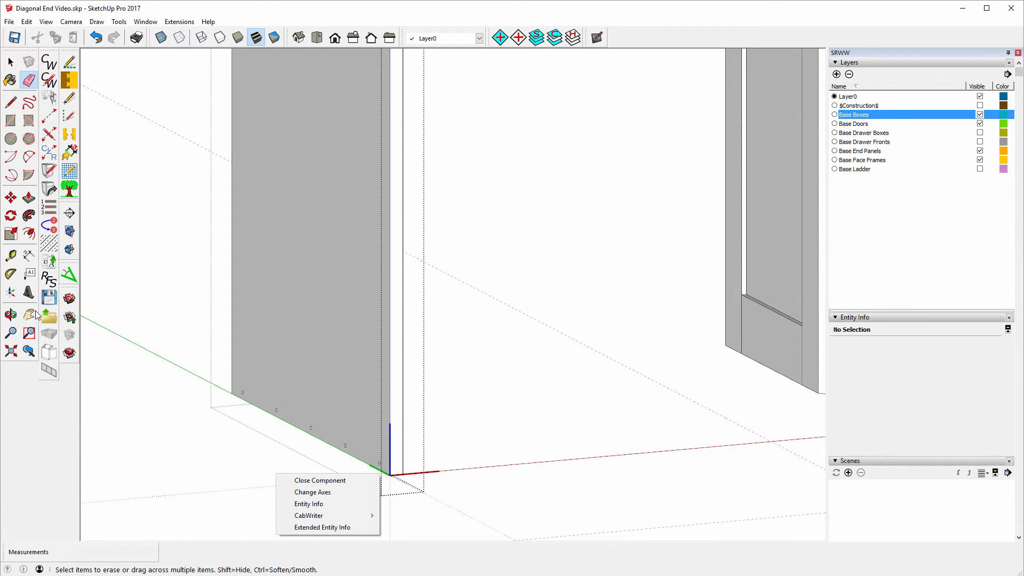
left_click(10, 314)
left_click_drag(155, 373, 349, 372)
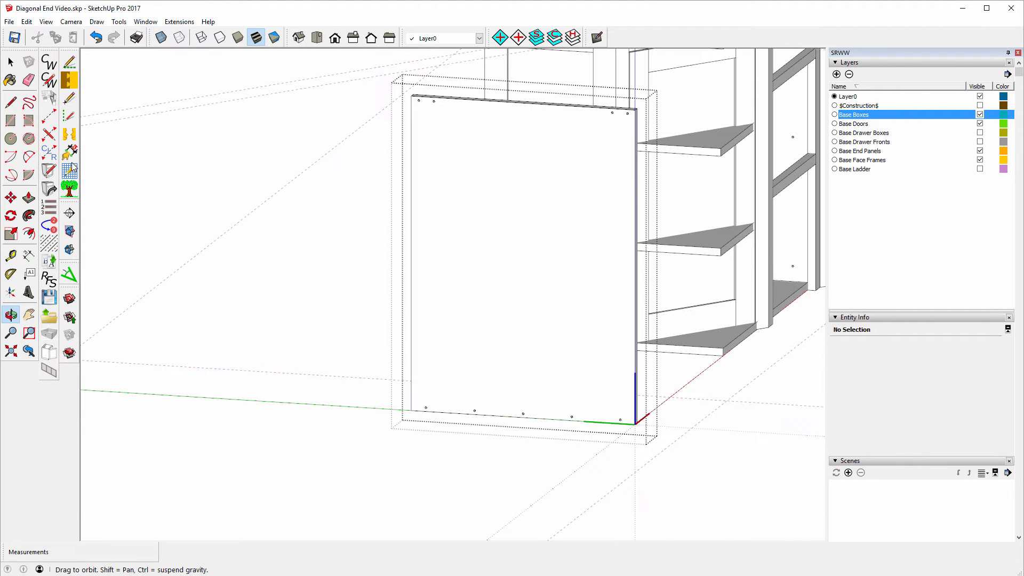
left_click(11, 62)
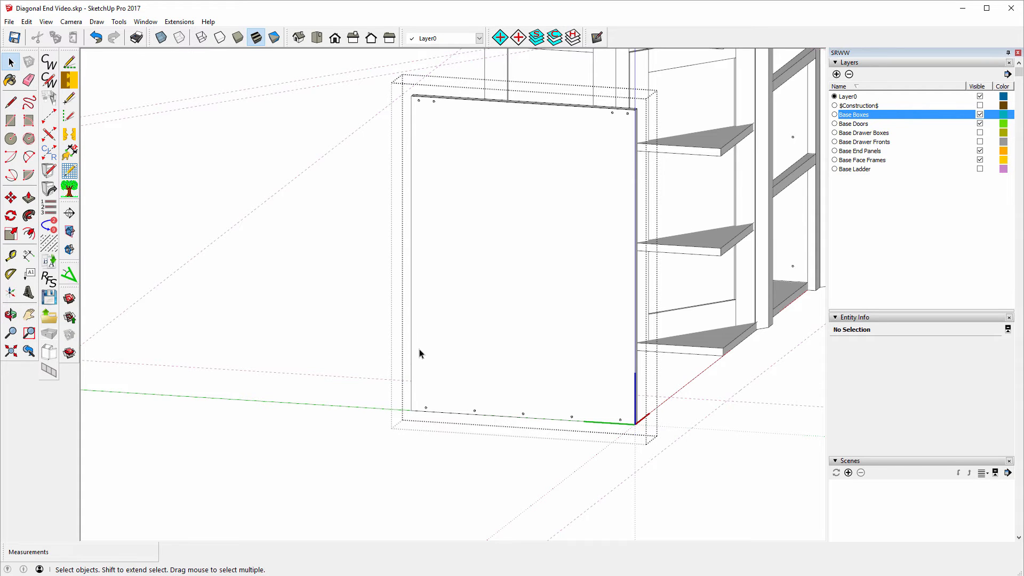
left_click_drag(457, 389, 599, 455)
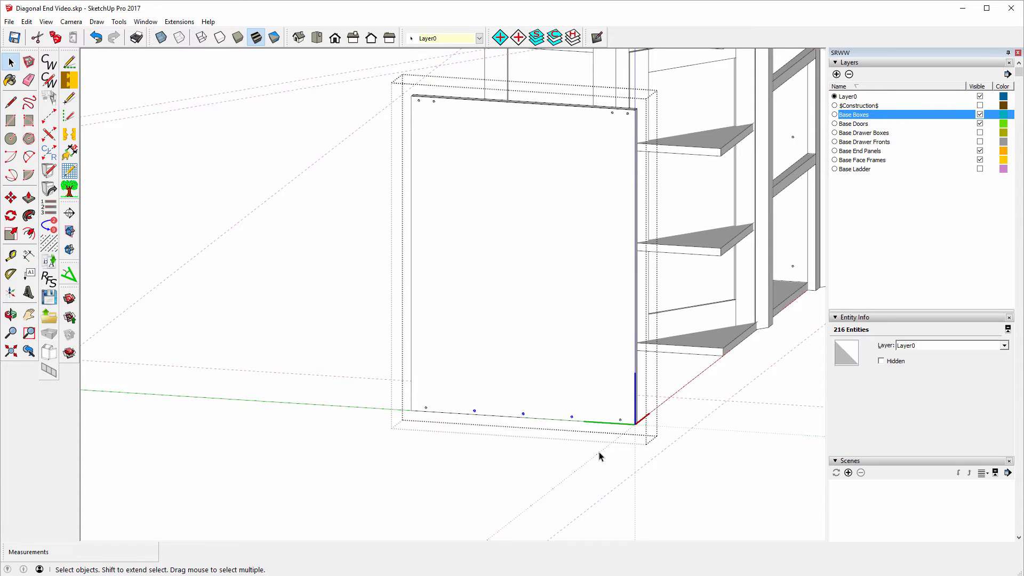
left_click(600, 455)
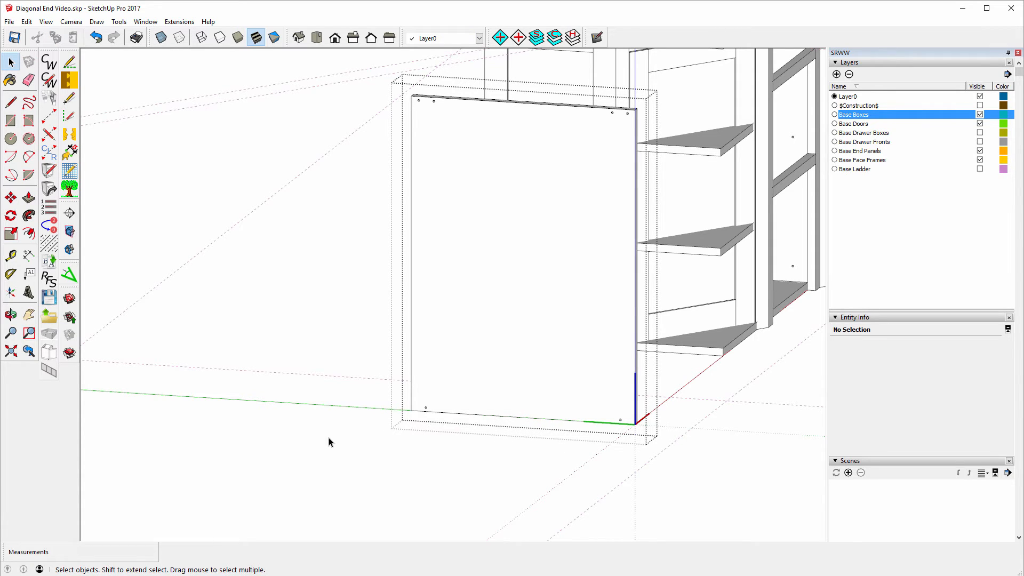
Step: Delete the separate pair of holes above the front shelf-pin row on the left side's inner face
left_click(12, 317)
left_click_drag(681, 395, 418, 416)
left_click_drag(387, 259, 190, 136)
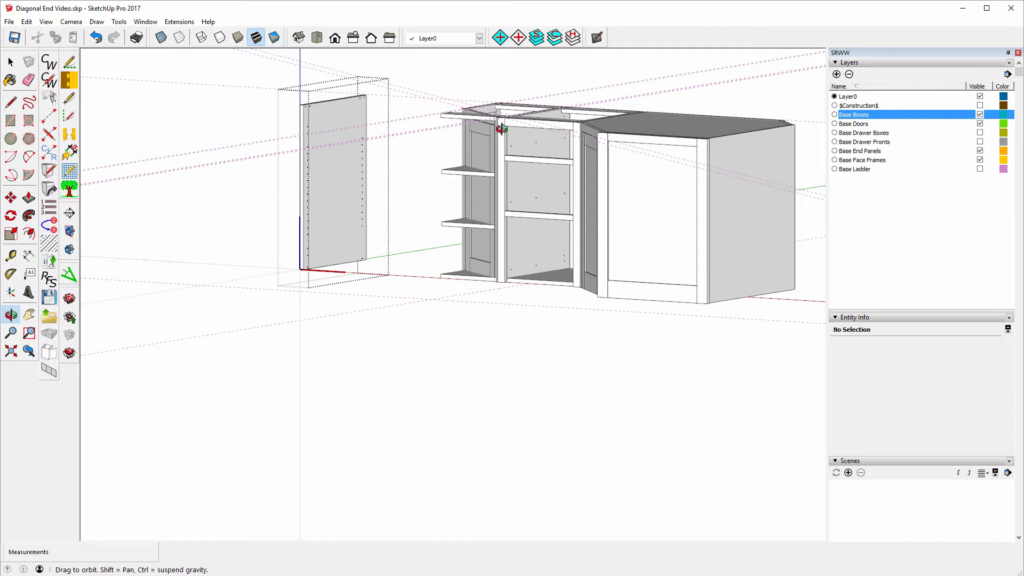
scroll(304, 126, "up", 10)
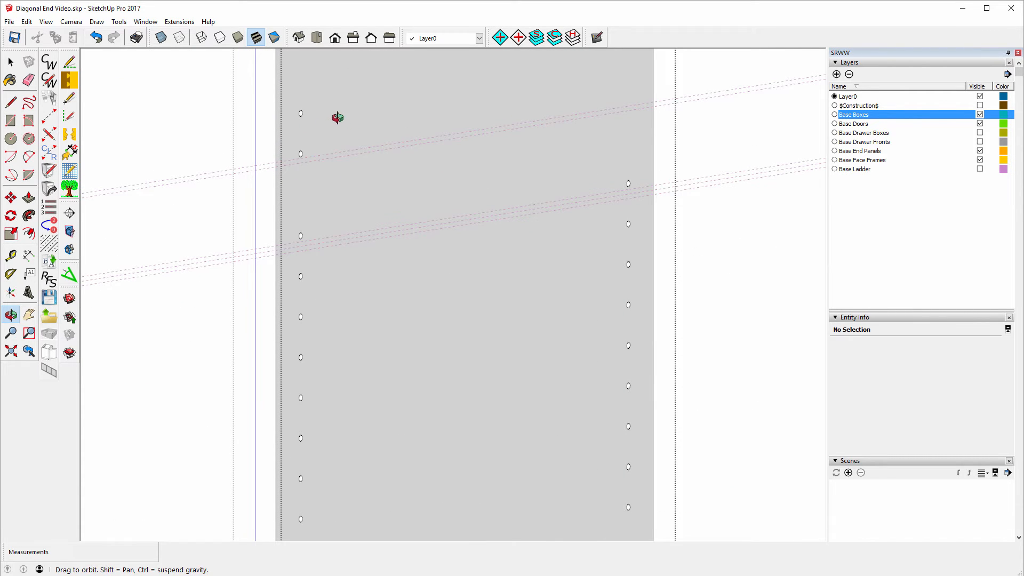
scroll(339, 125, "down", 10)
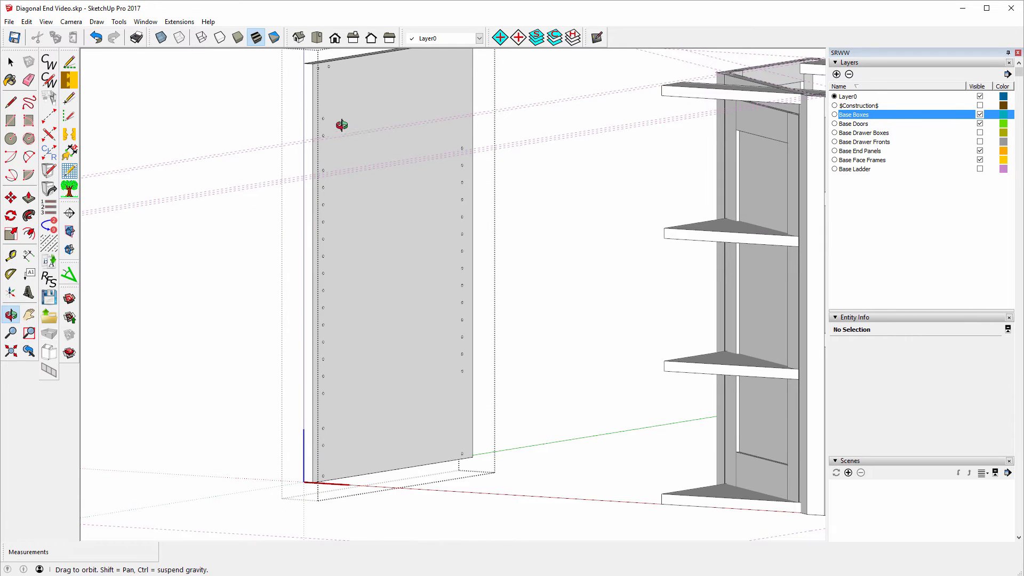
scroll(342, 125, "up", 10)
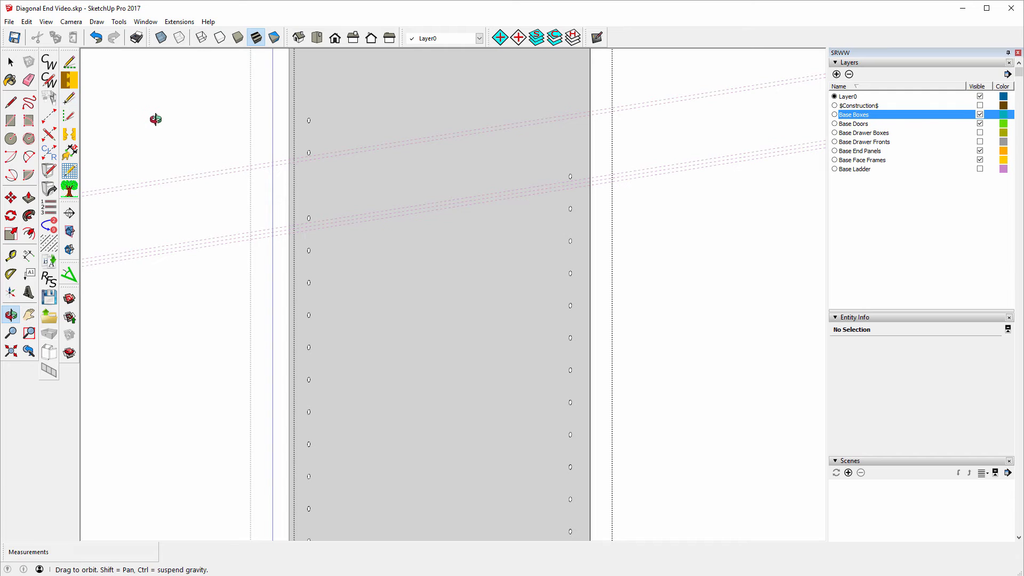
left_click(11, 63)
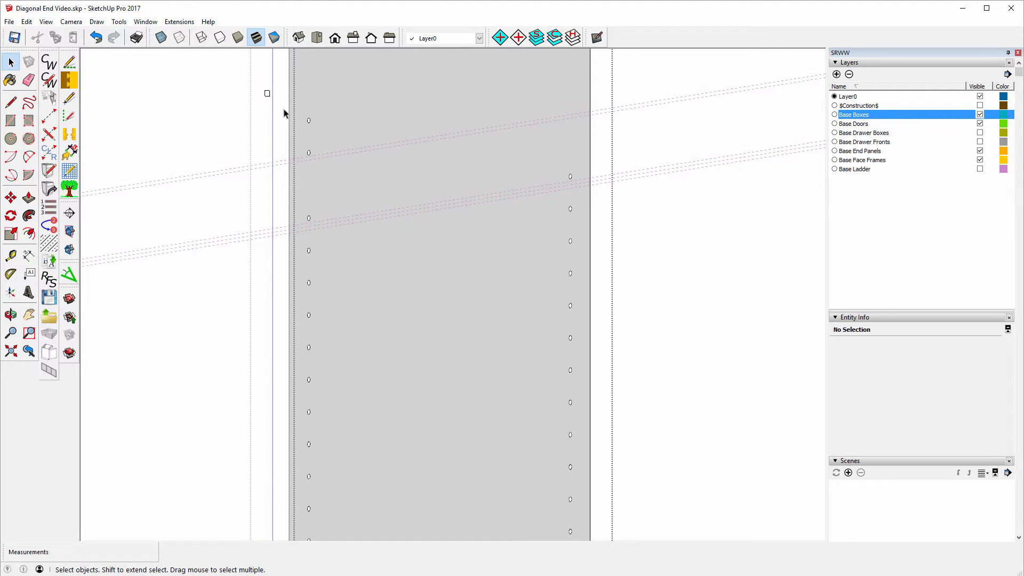
left_click_drag(284, 113, 342, 171)
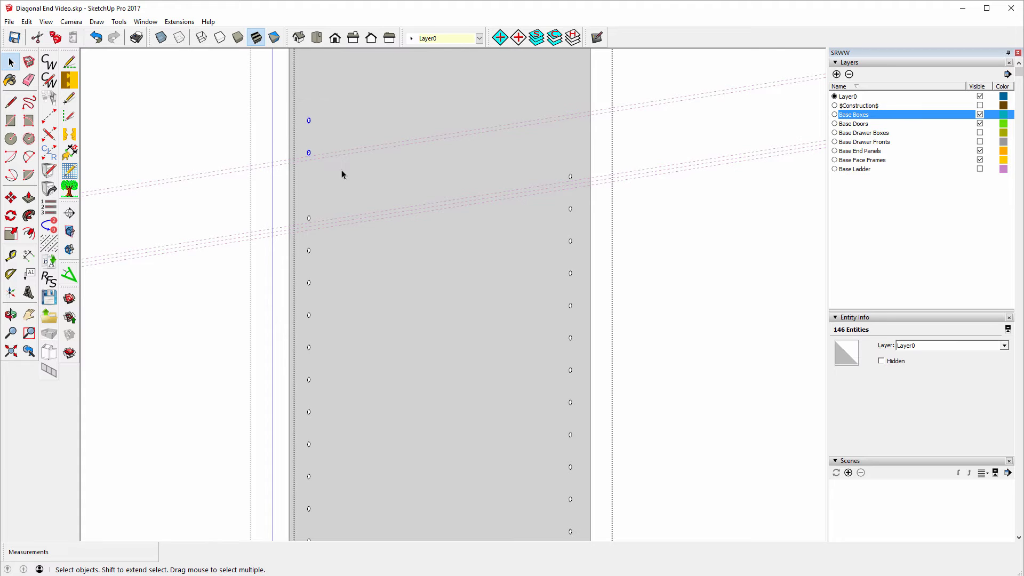
key("Delete")
scroll(331, 140, "down", 5)
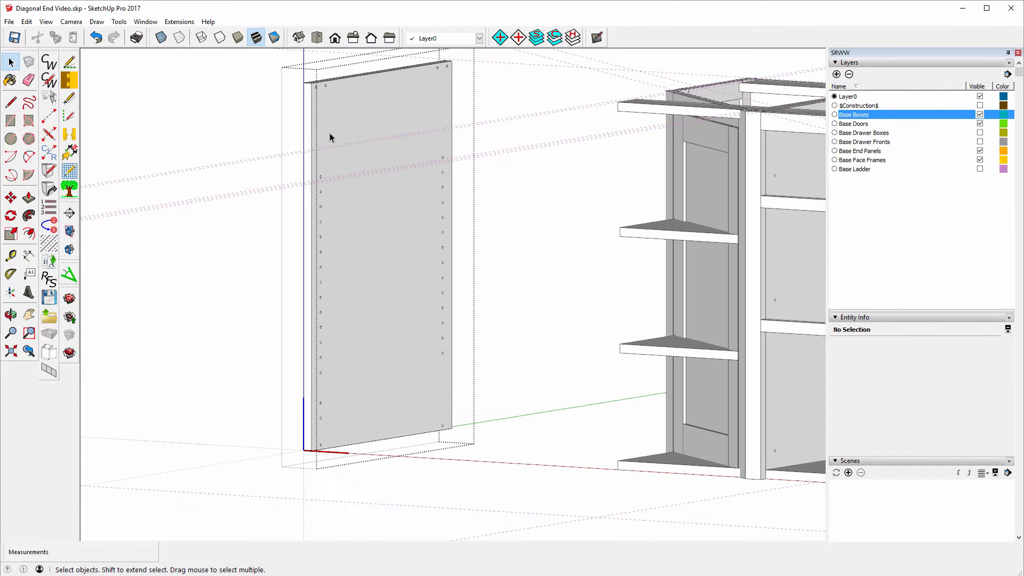
Step: Delete the separate pair of holes below the front shelf-pin row, keeping the bottom corner hole, and close the component
scroll(323, 411, "up", 4)
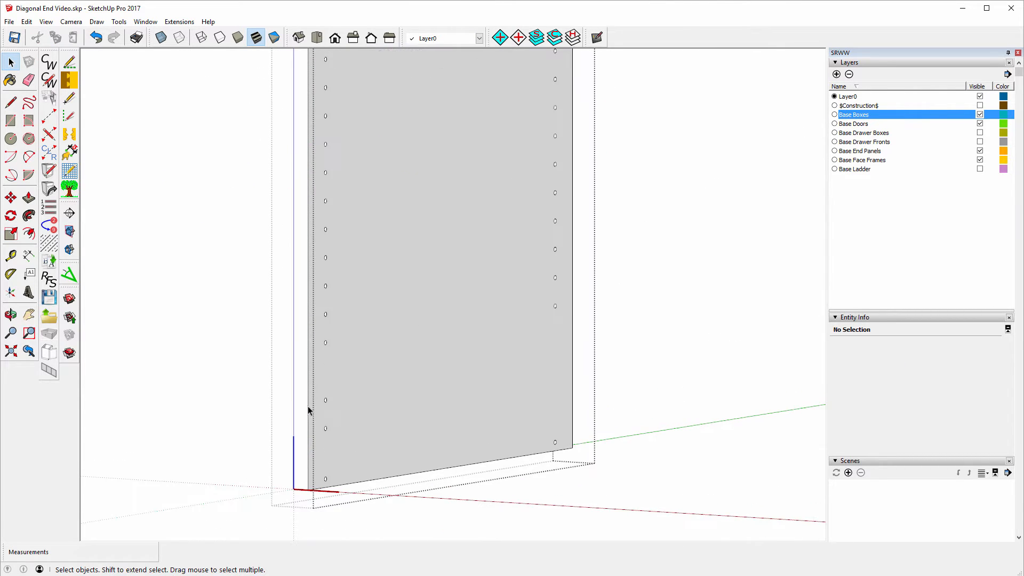
left_click_drag(329, 421, 350, 441)
key("Delete")
scroll(389, 380, "down", 5)
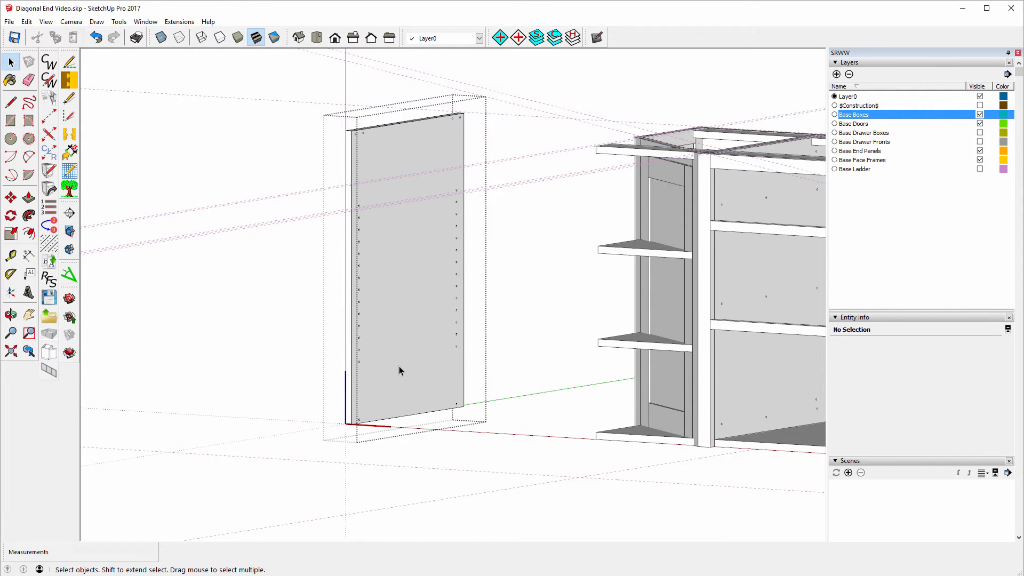
left_click(176, 182)
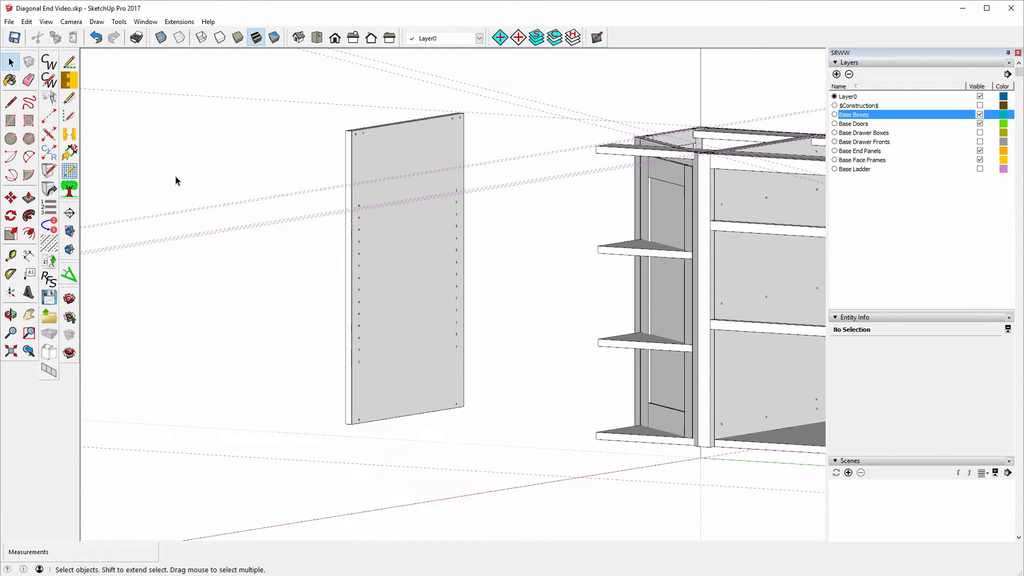
Step: Move the left side 30" along the green axis back to the end cabinet
left_click(11, 315)
left_click_drag(213, 198, 489, 258)
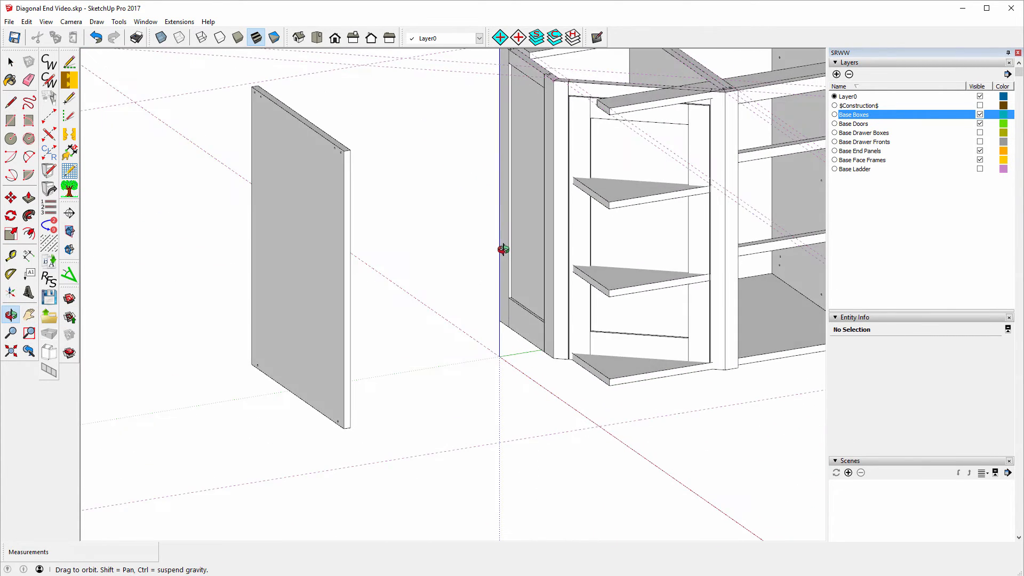
left_click(11, 200)
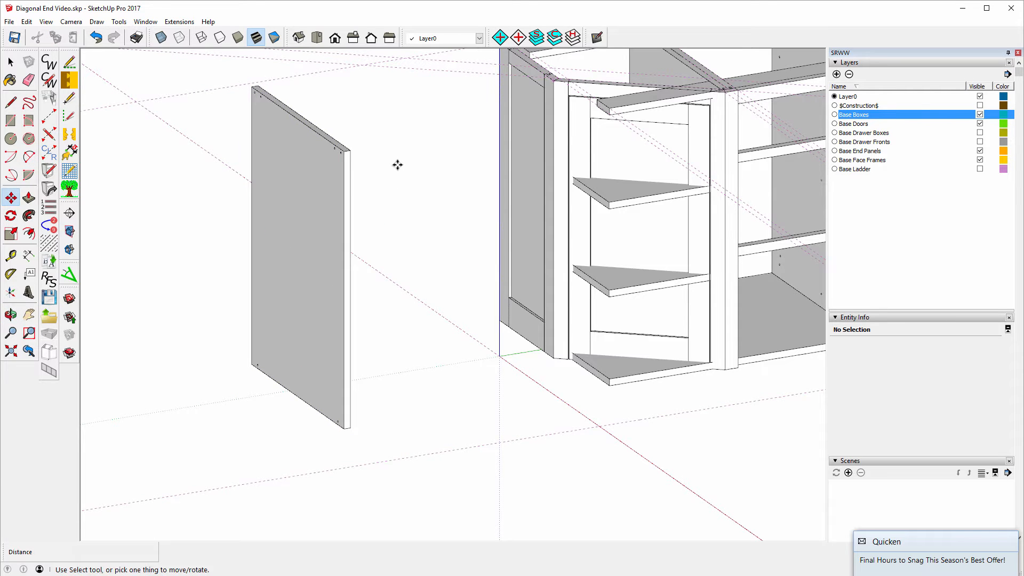
left_click(325, 131)
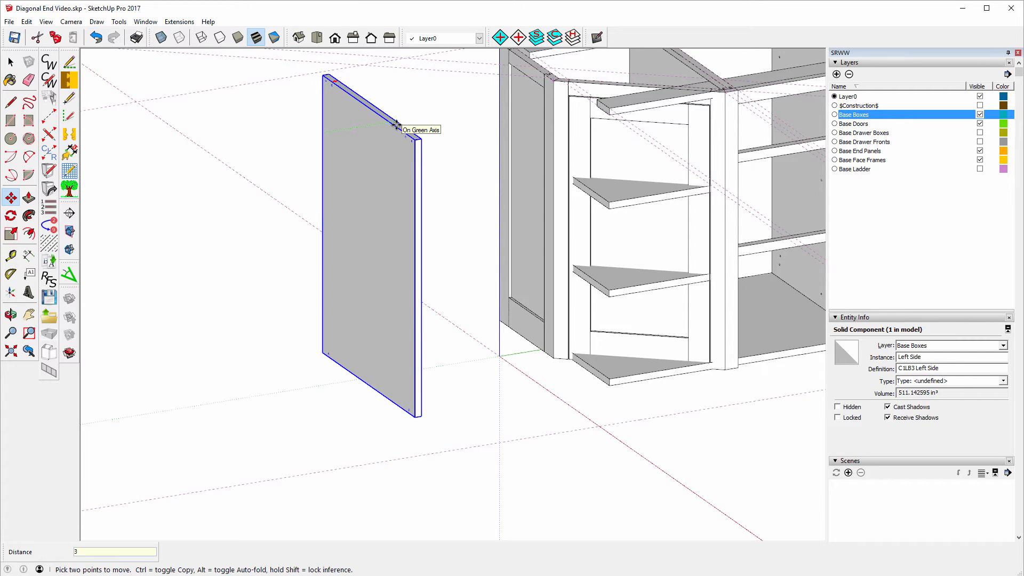
type("30")
key("Return")
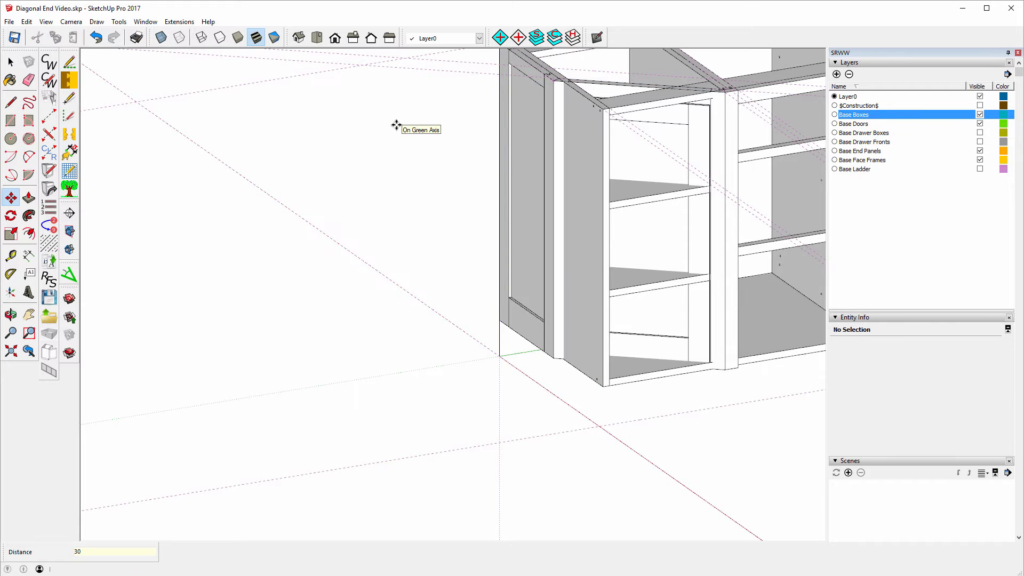
scroll(392, 179, "down", 1)
scroll(392, 179, "down", 1)
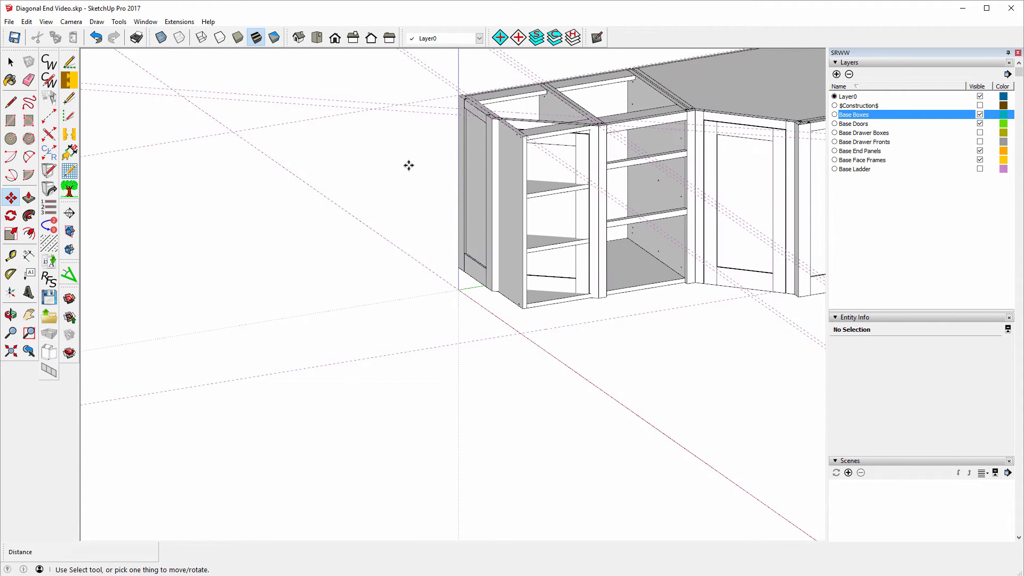
left_click(492, 121)
scroll(436, 81, "up", 1)
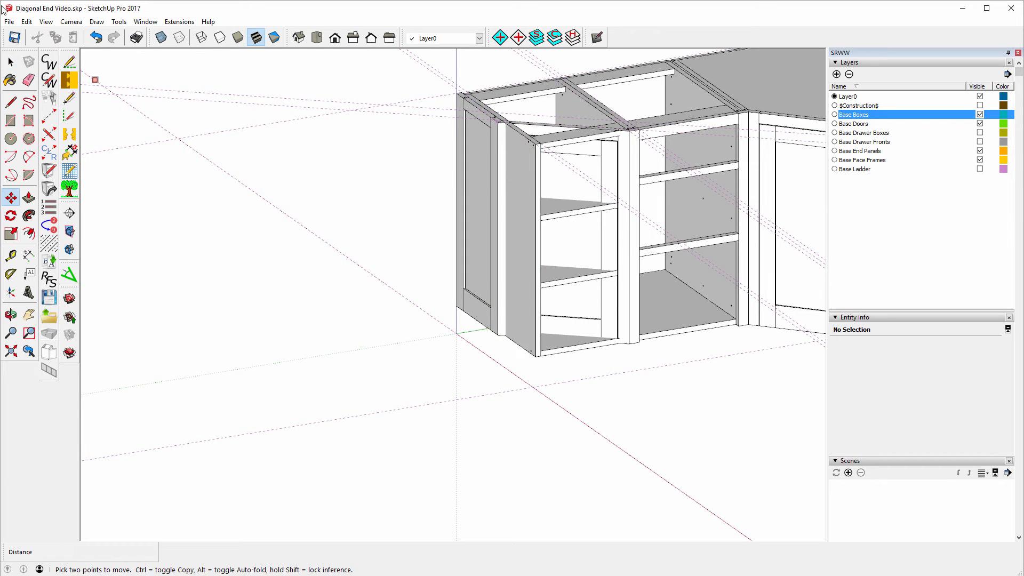
Step: Reopen the left side component for editing in its place on the end cabinet
left_click(9, 63)
left_click(11, 63)
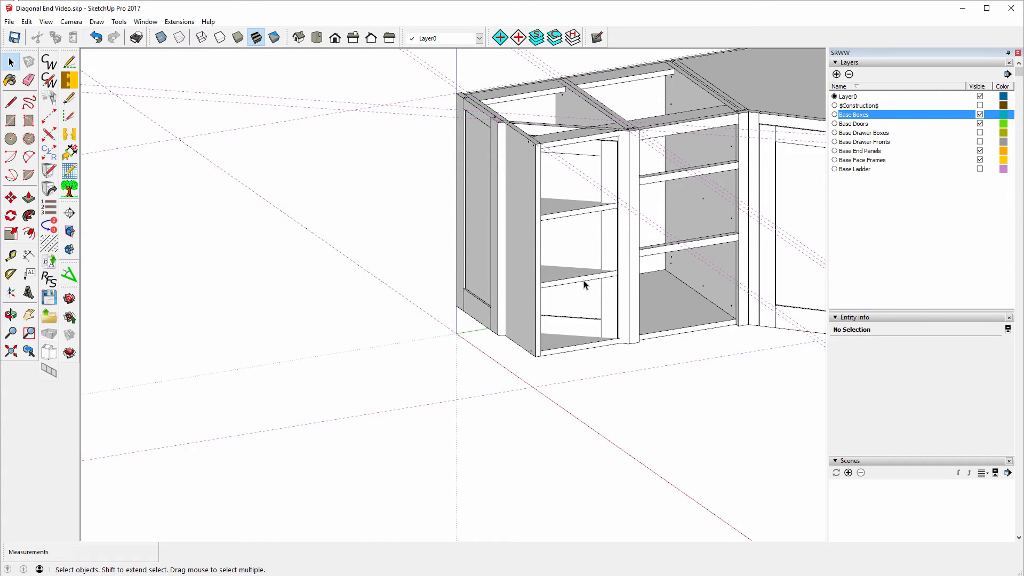
left_click(517, 218)
right_click(516, 218)
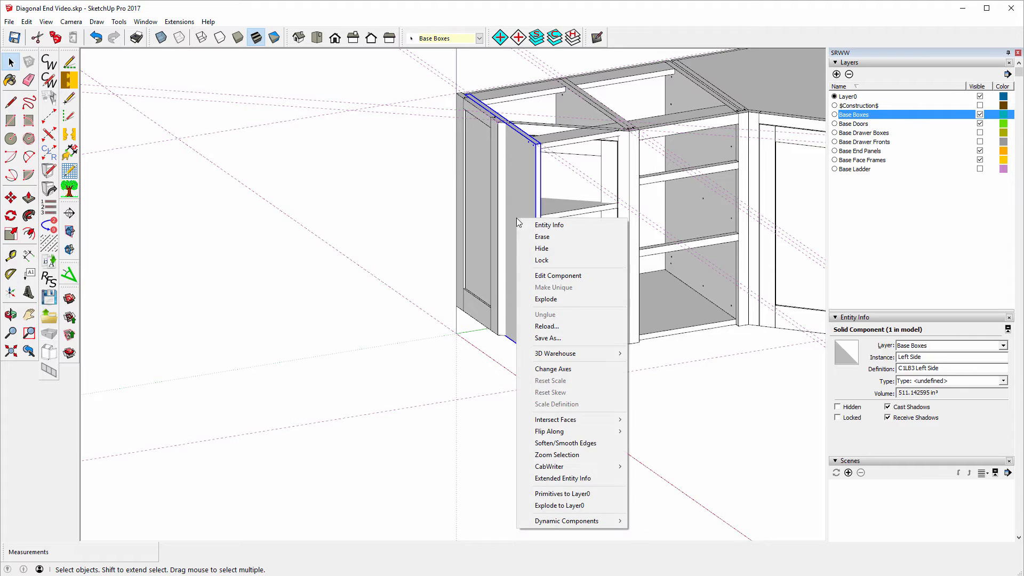
left_click(560, 275)
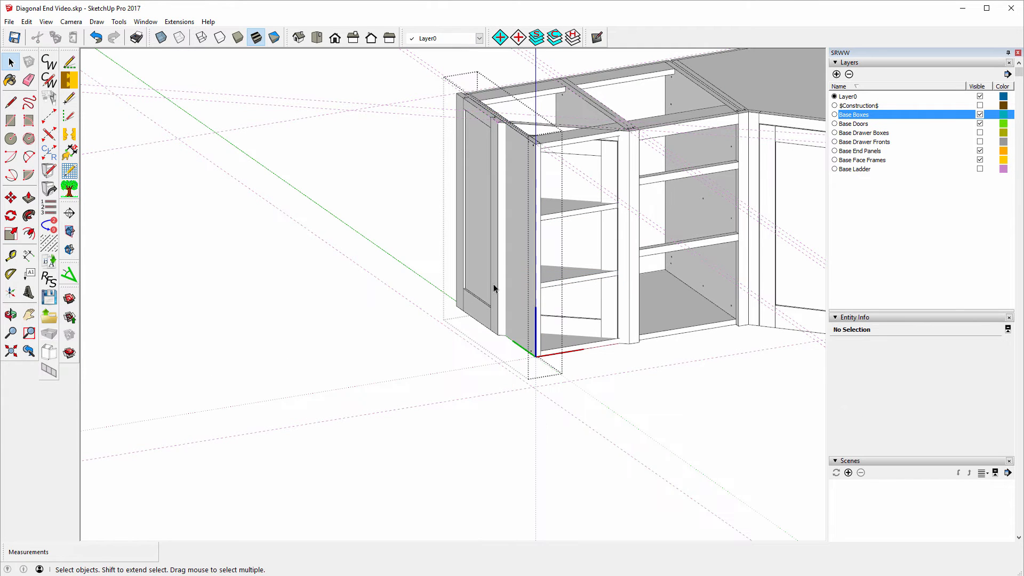
left_click(10, 315)
left_click_drag(211, 340, 375, 357)
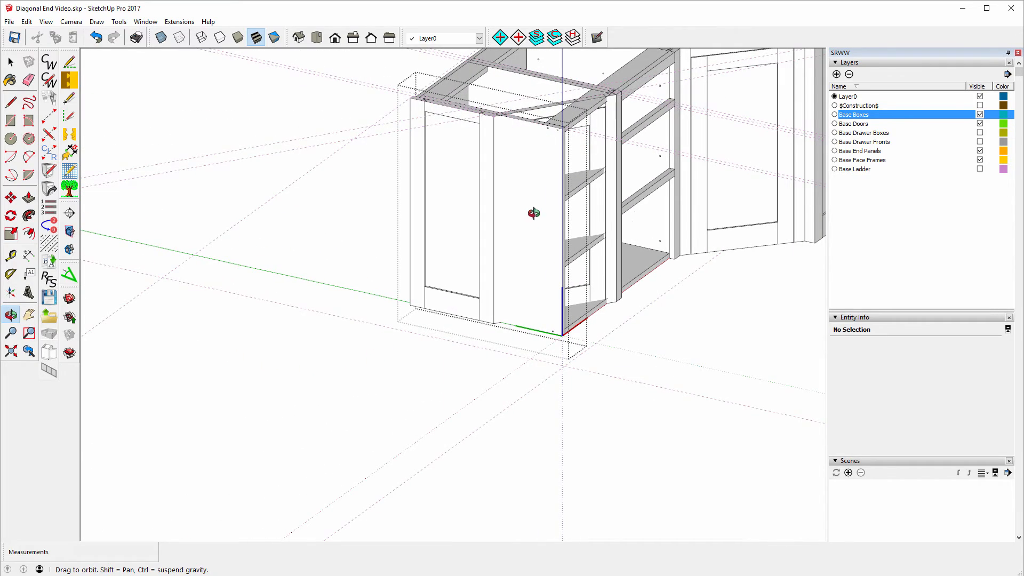
left_click_drag(530, 213, 213, 203)
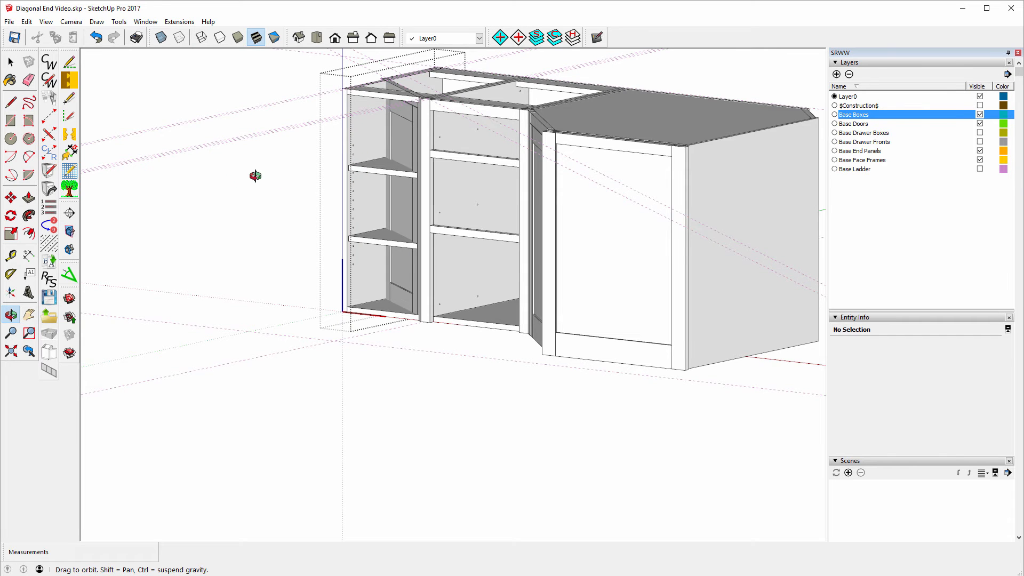
Step: Move the front-edge geometry of the end cabinet's outer side back about 10 19/32" to the corner where the end panel meets the diagonal frame
left_click_drag(241, 174, 689, 193)
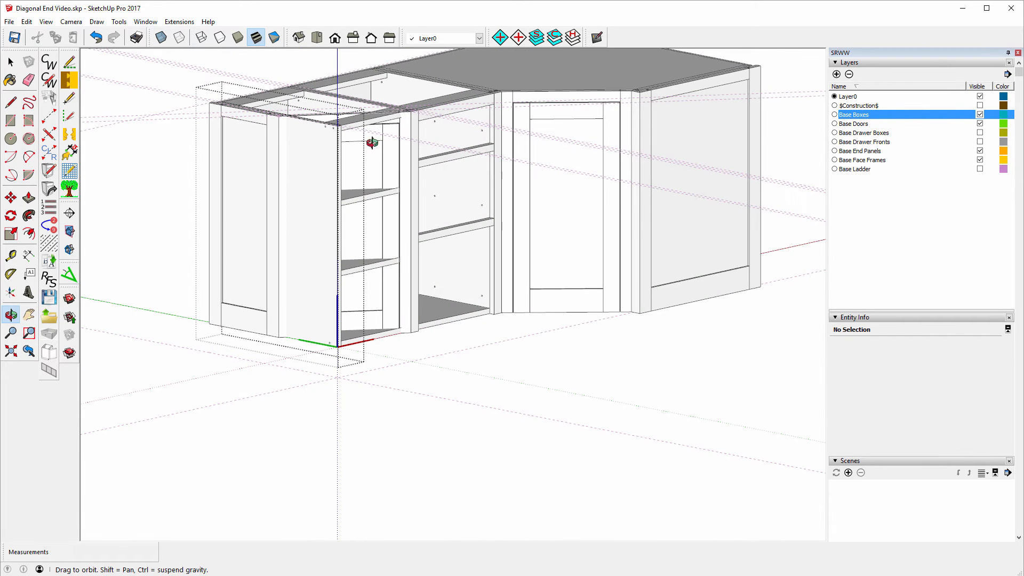
left_click_drag(279, 336, 514, 322)
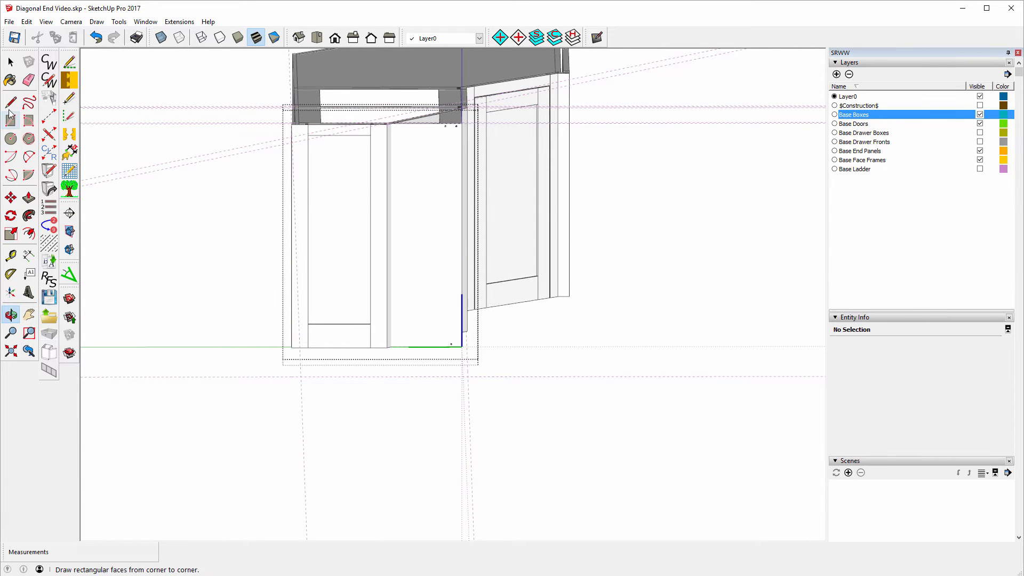
left_click(10, 63)
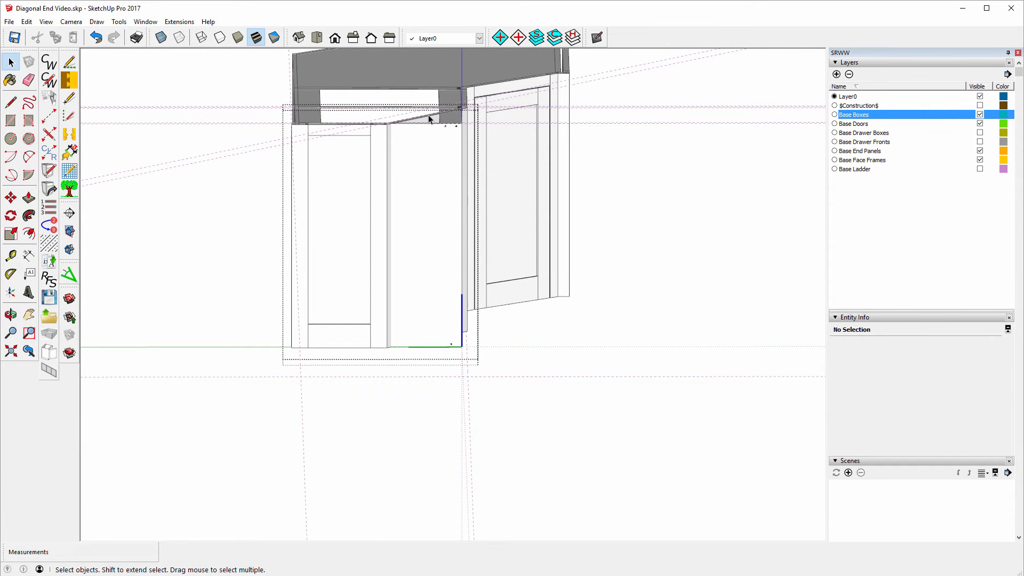
left_click_drag(435, 136, 507, 368)
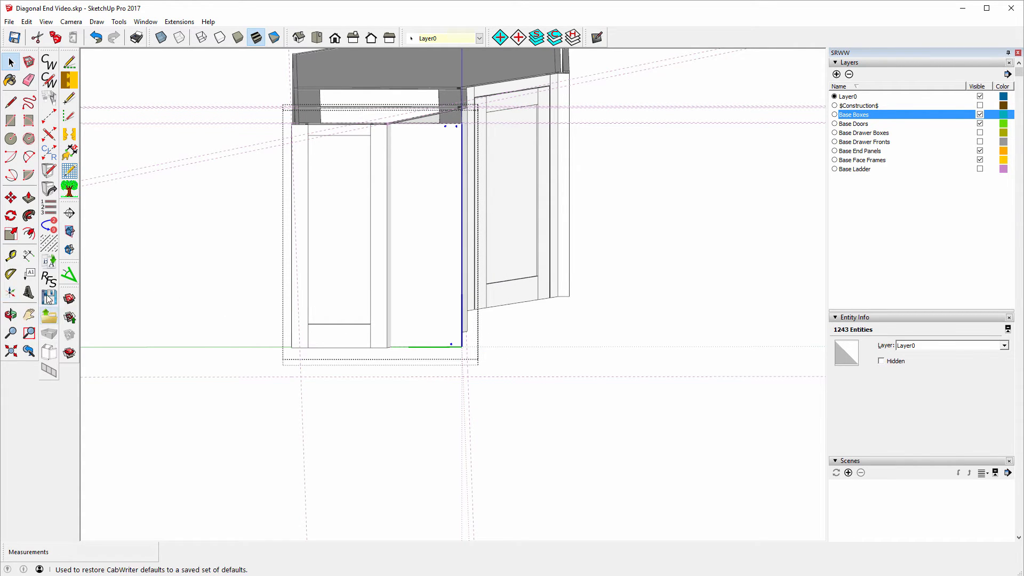
left_click(10, 315)
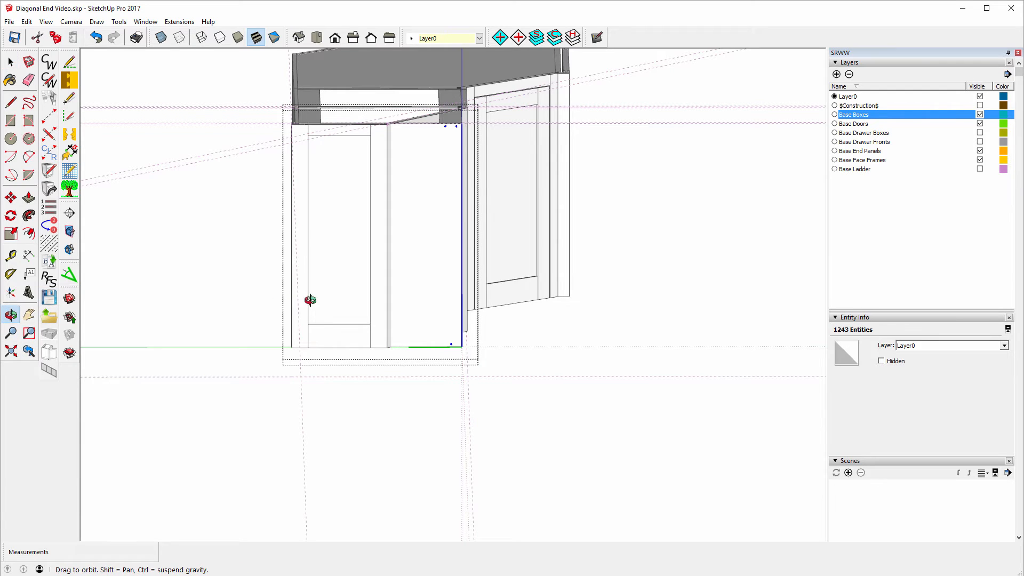
left_click_drag(553, 296, 273, 380)
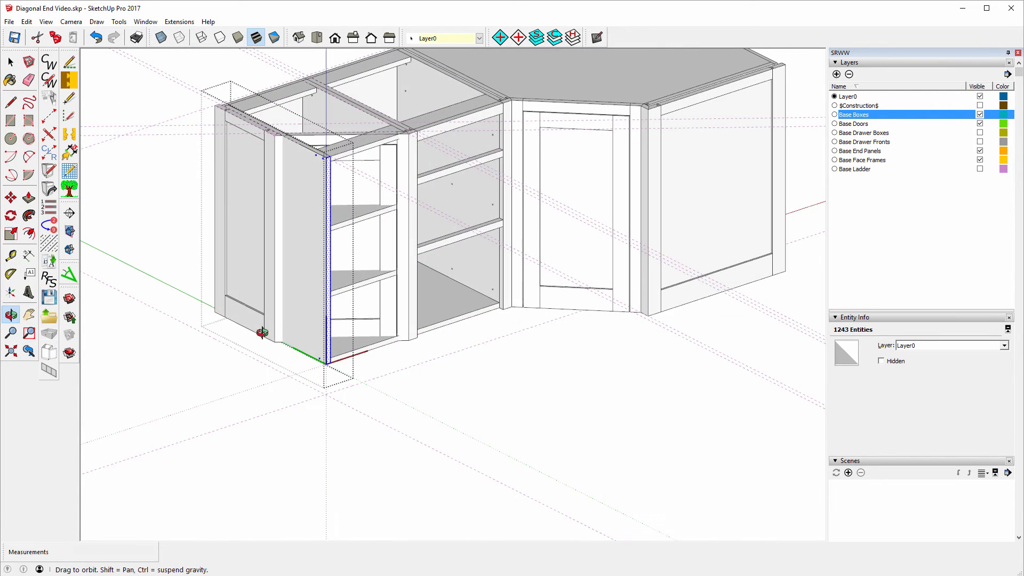
scroll(214, 115, "up", 5)
scroll(208, 126, "up", 1)
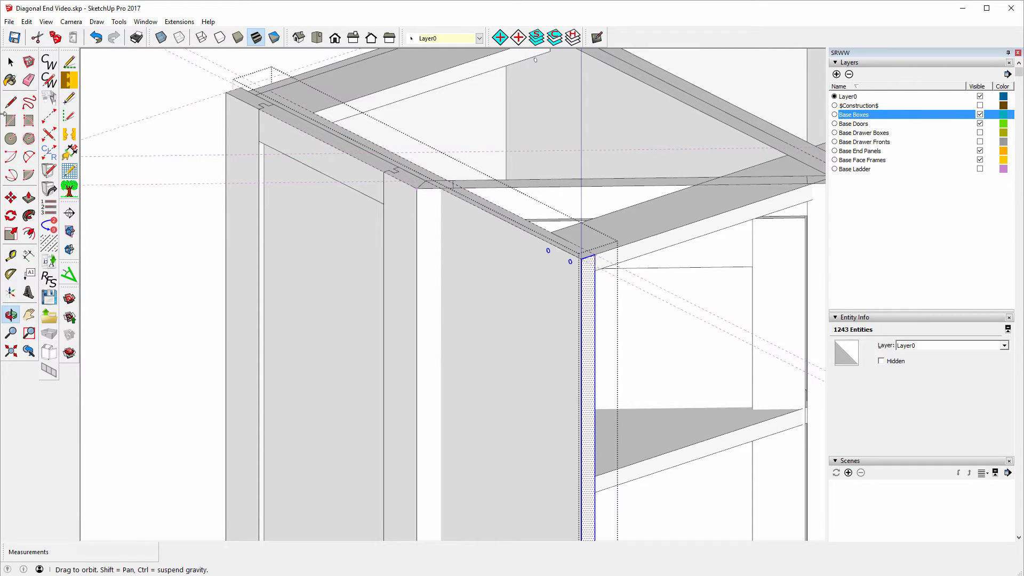
left_click(10, 198)
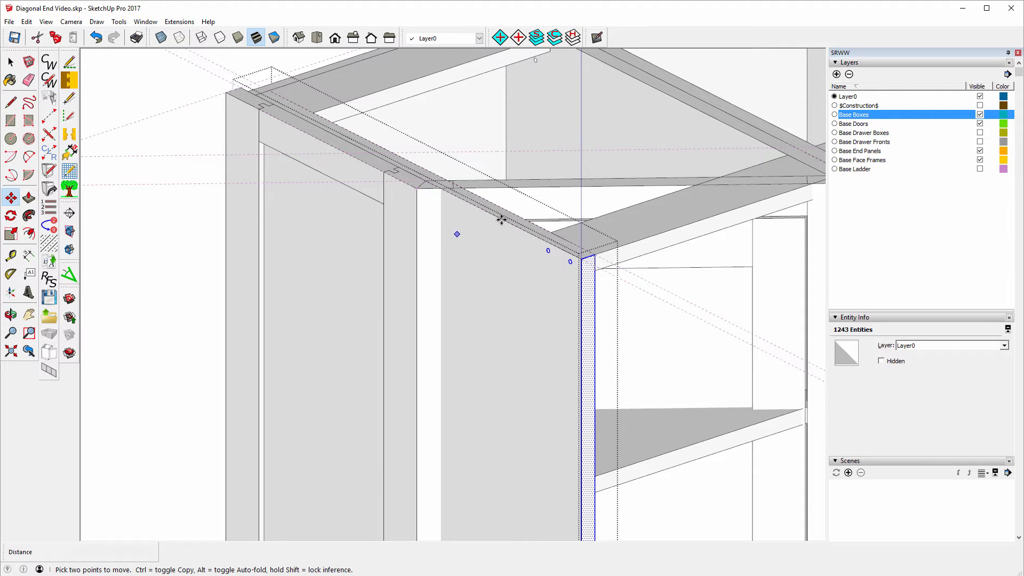
left_click(581, 258)
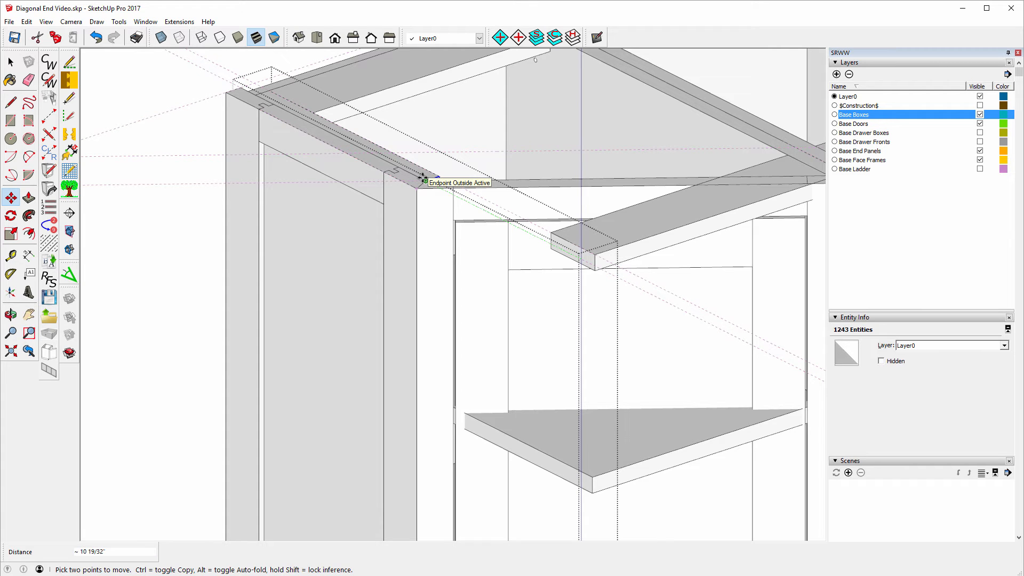
left_click(423, 178)
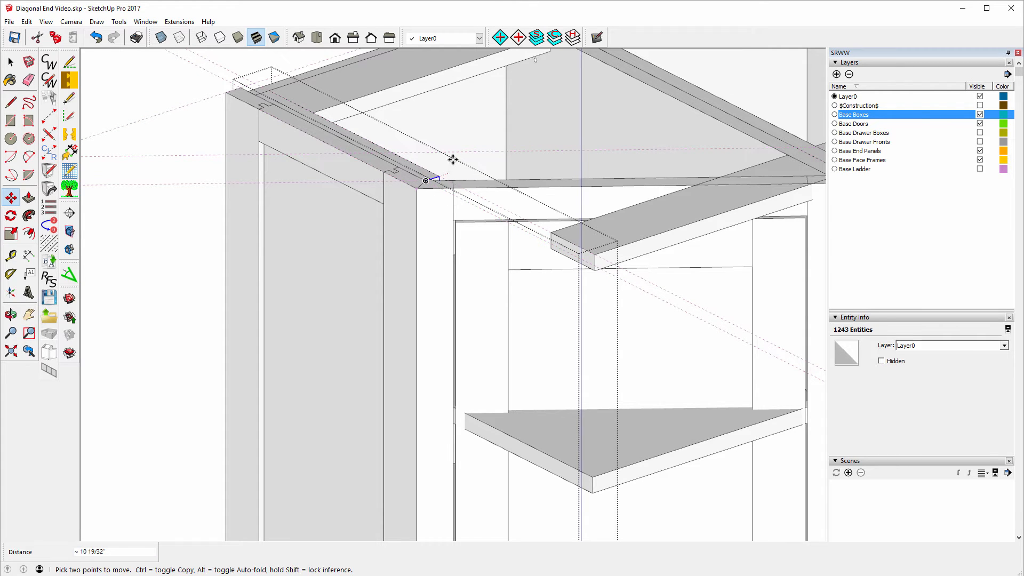
Step: Move the side's inner front vertical edge to the back of the diagonal face frame, beveling the side's front to match its angle
left_click(10, 315)
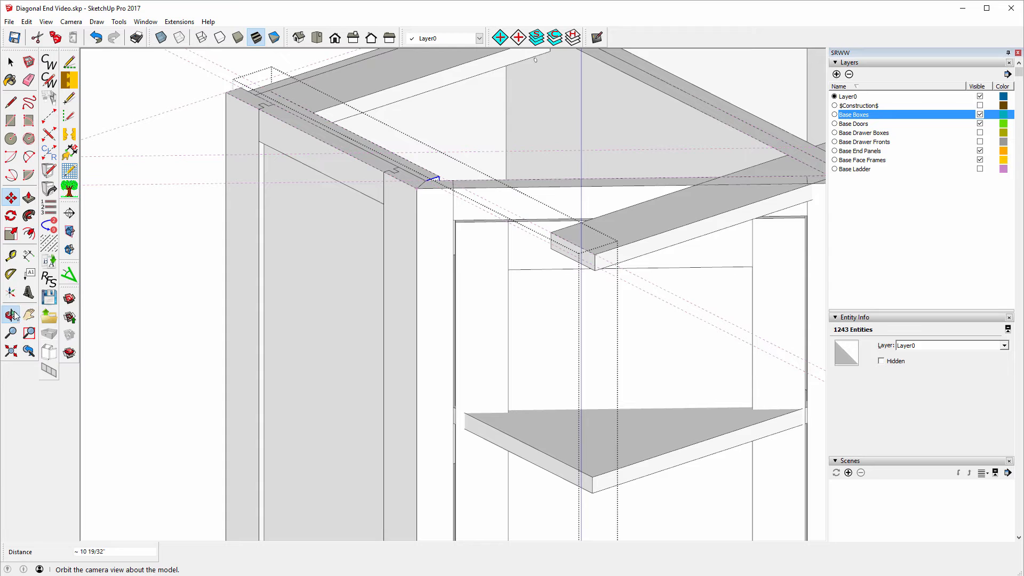
left_click_drag(593, 214, 107, 213)
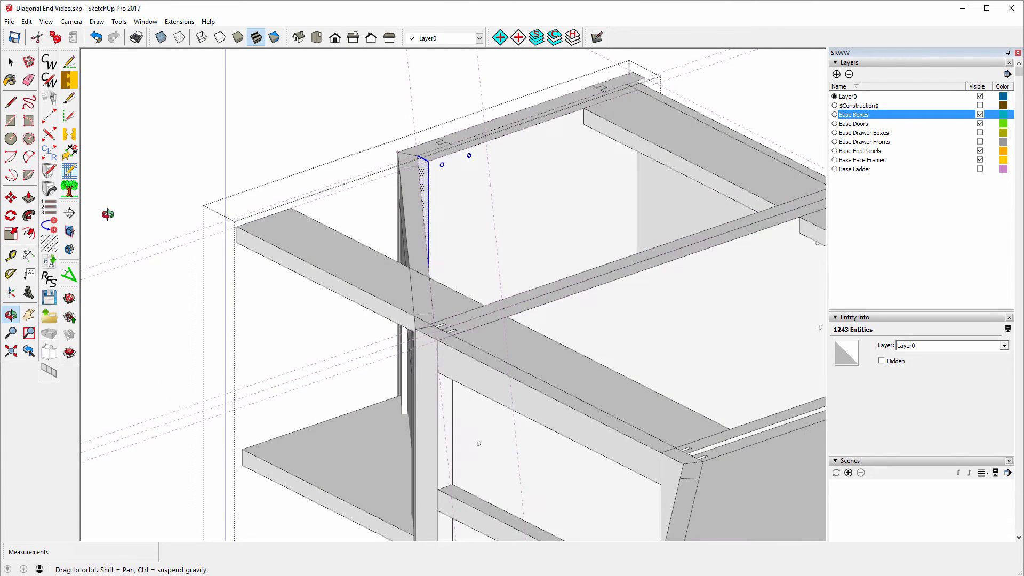
left_click(11, 61)
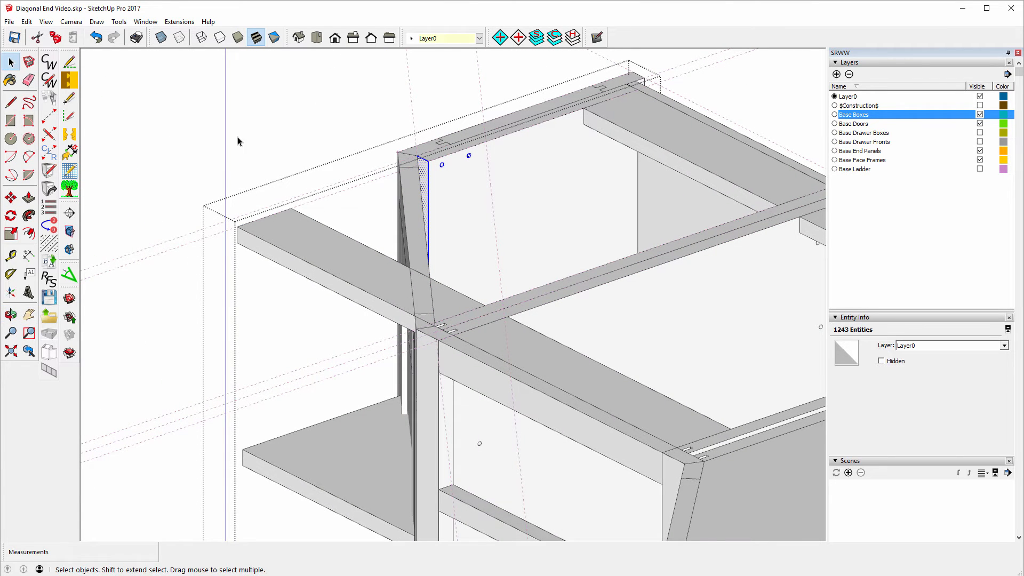
left_click(431, 182)
left_click(428, 179)
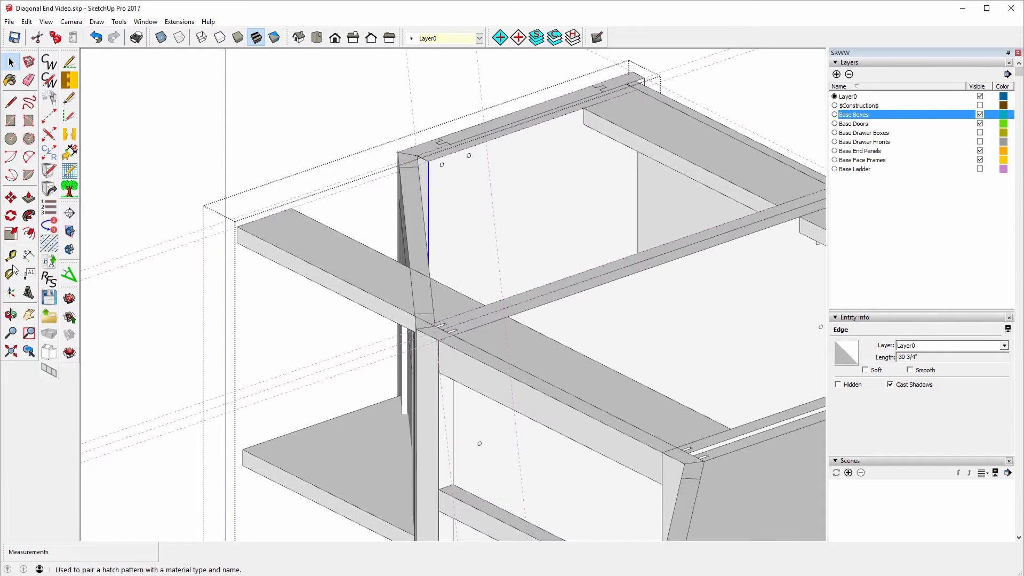
left_click(10, 197)
scroll(440, 163, "up", 3)
scroll(440, 163, "up", 4)
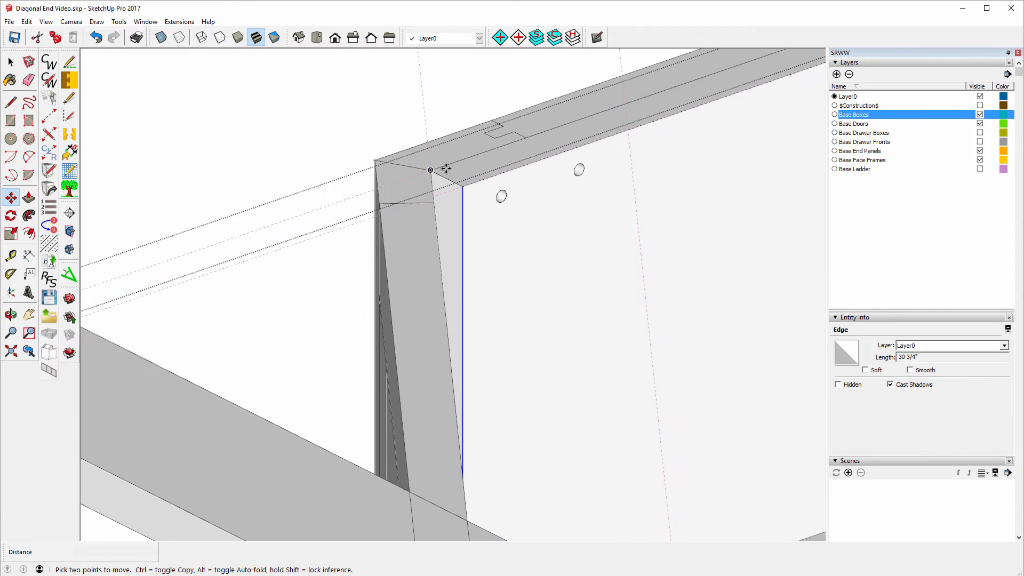
scroll(516, 170, "up", 2)
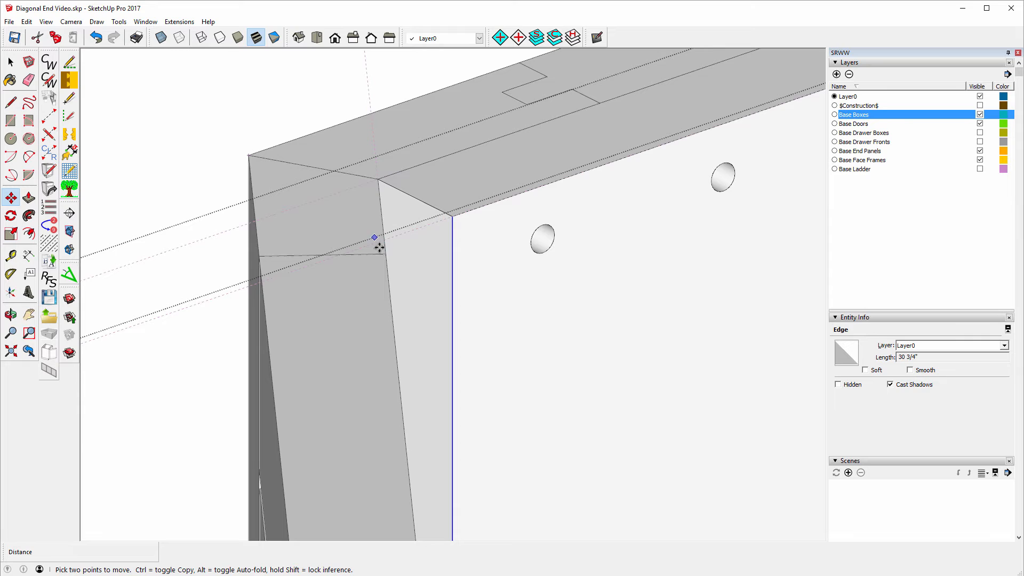
left_click(453, 217)
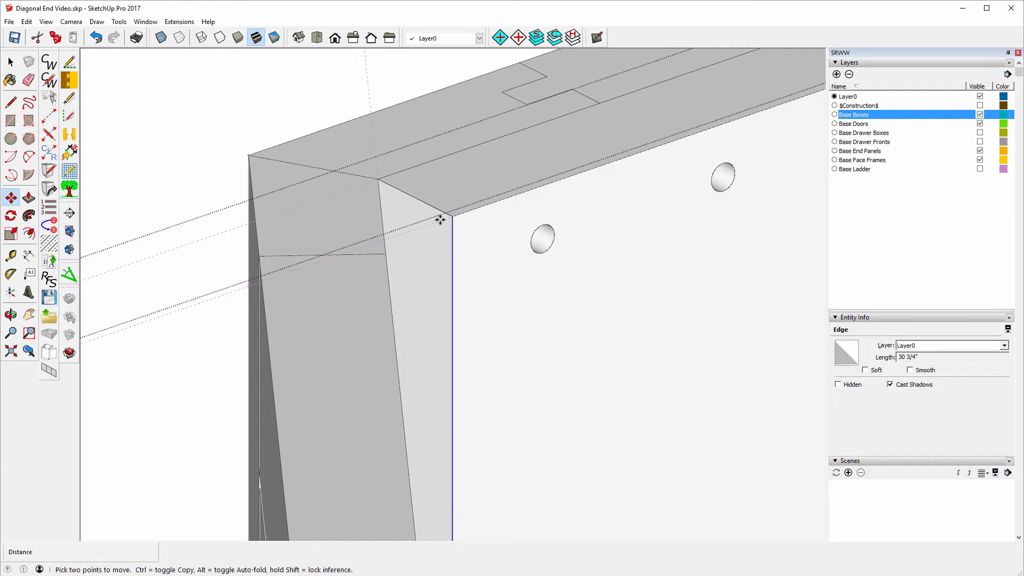
left_click(383, 239)
scroll(338, 236, "down", 6)
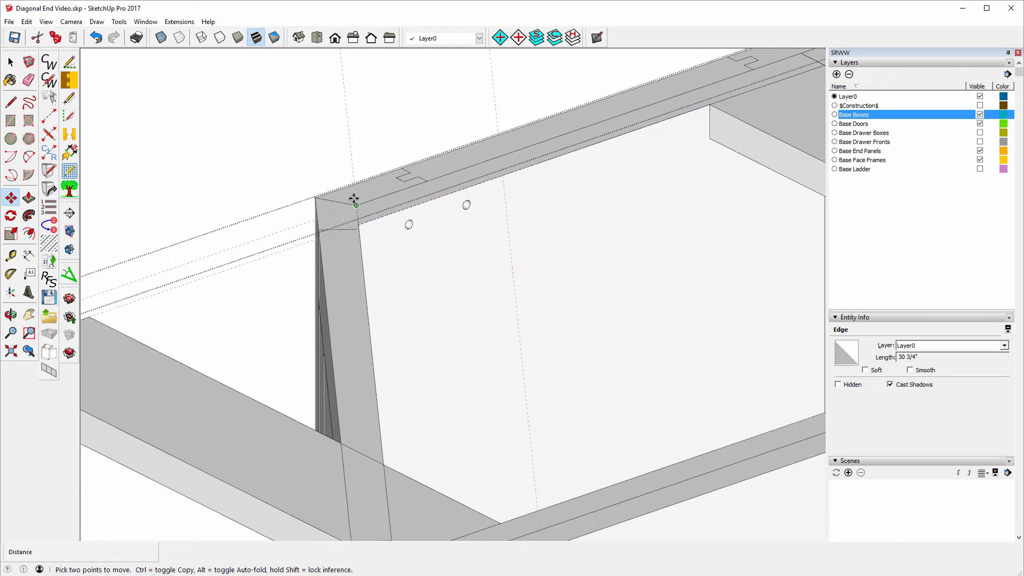
scroll(354, 198, "down", 8)
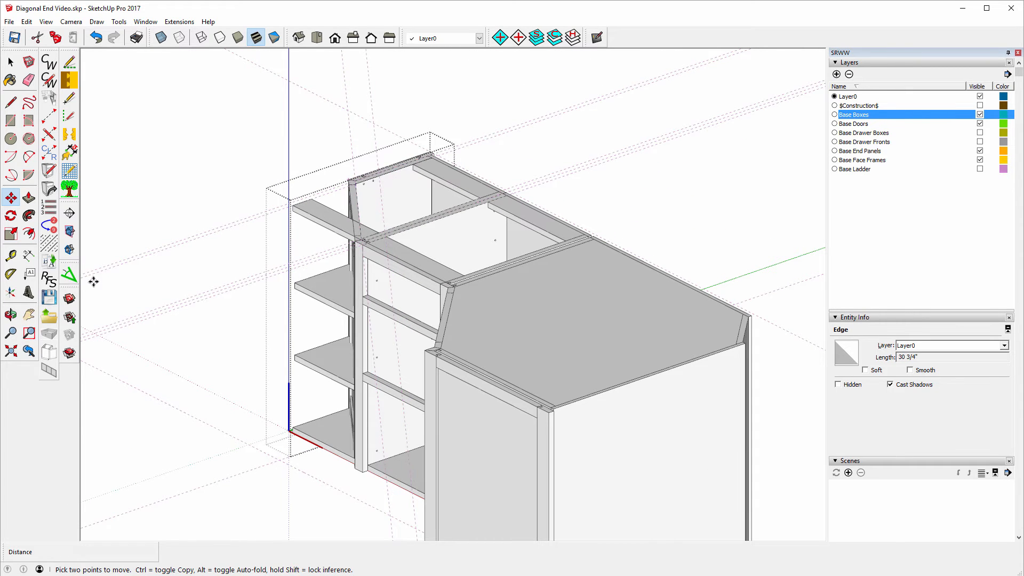
Step: Finish editing the end cabinet's side component and return to the whole model
key("o")
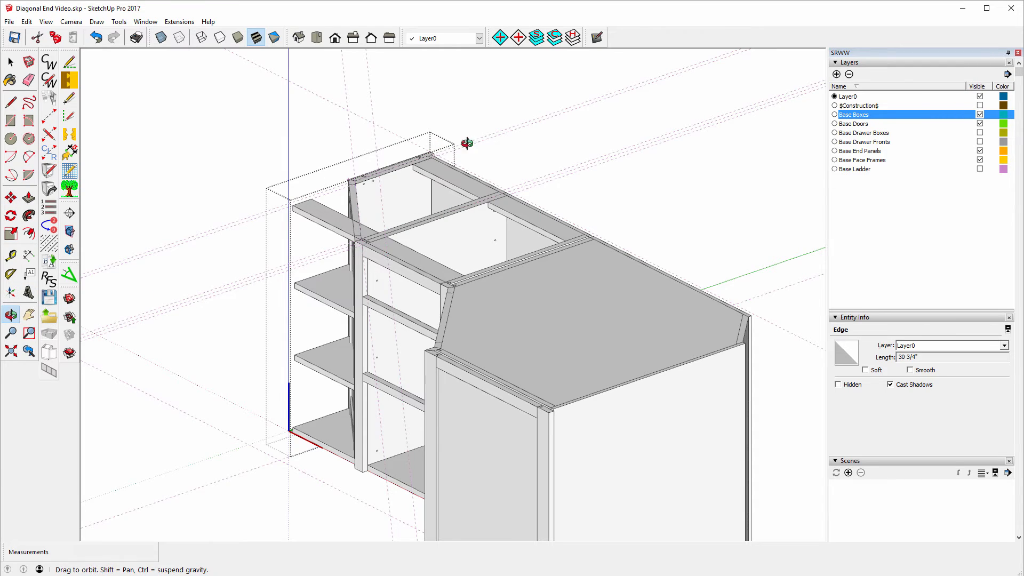
left_click_drag(534, 137, 435, 195)
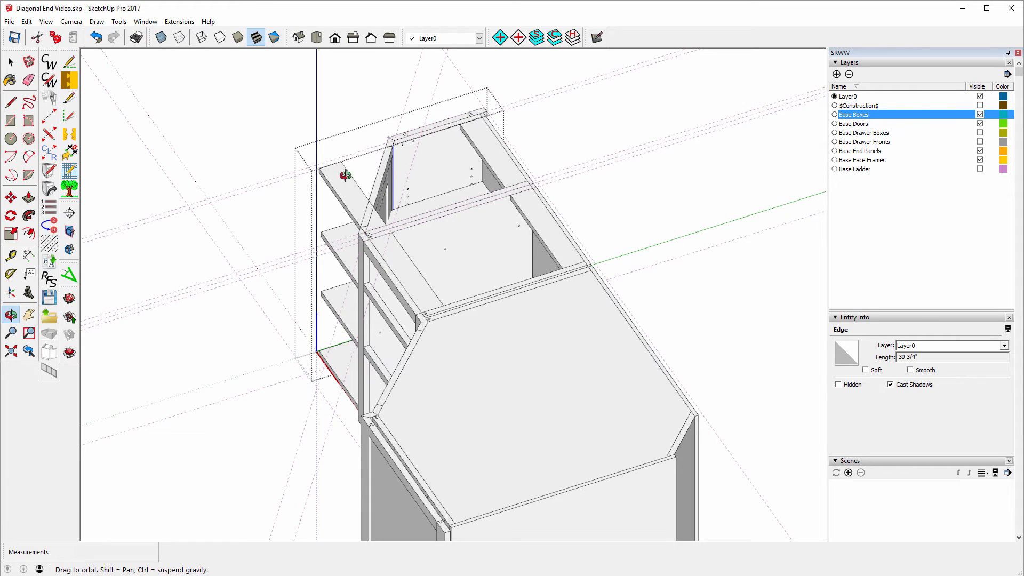
left_click_drag(182, 274, 408, 356)
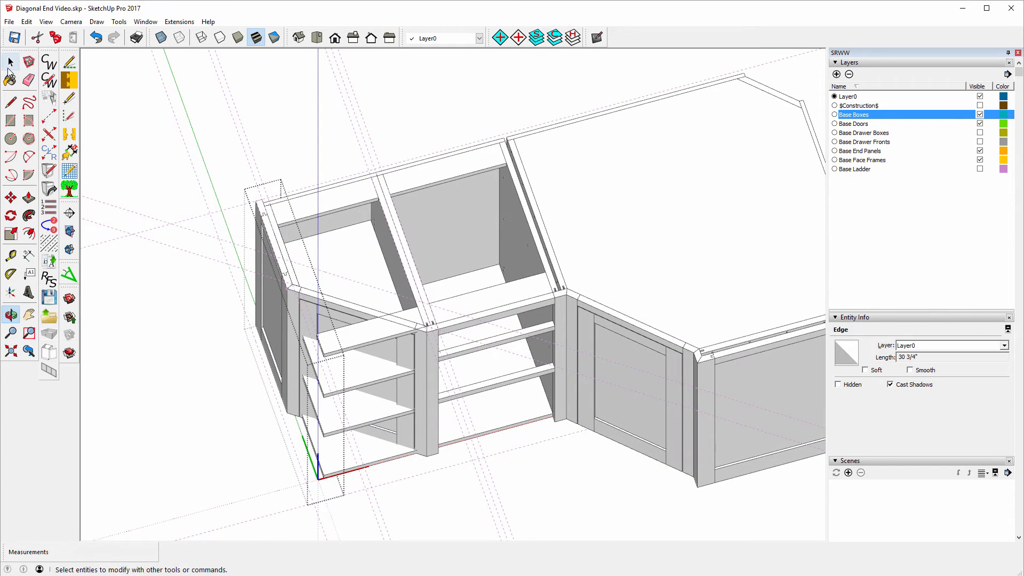
left_click(11, 63)
left_click(157, 159)
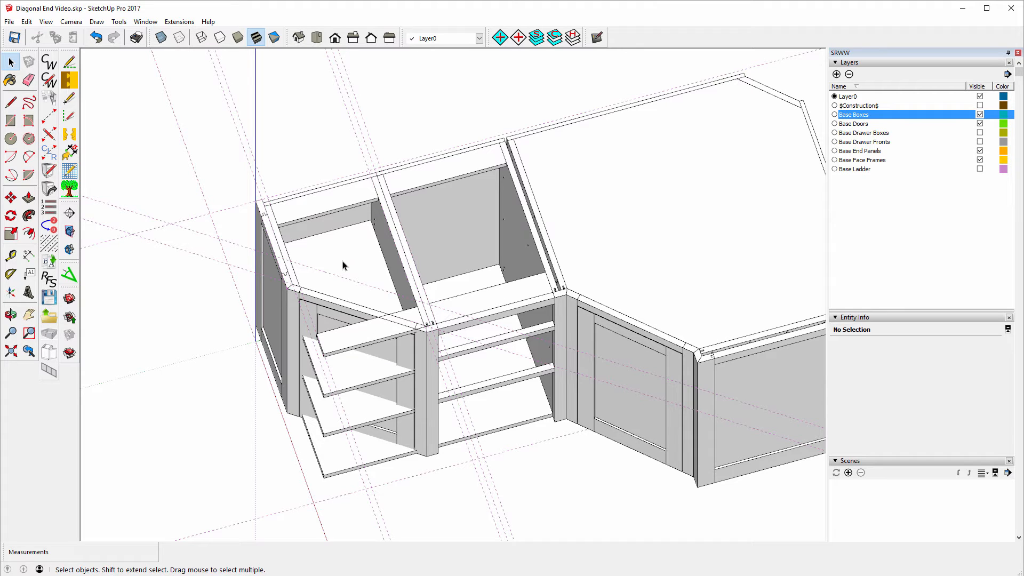
left_click(349, 345)
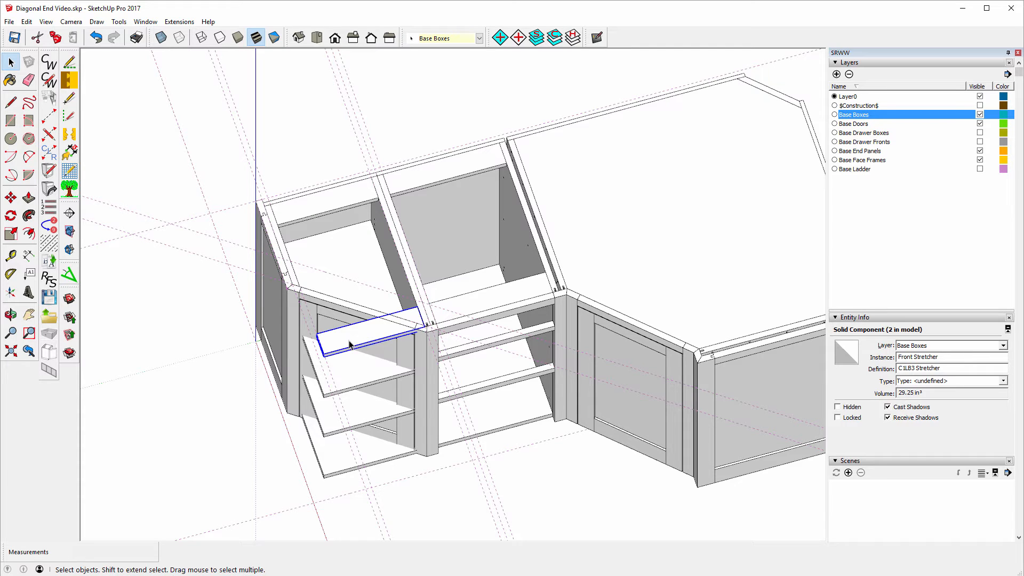
right_click(350, 344)
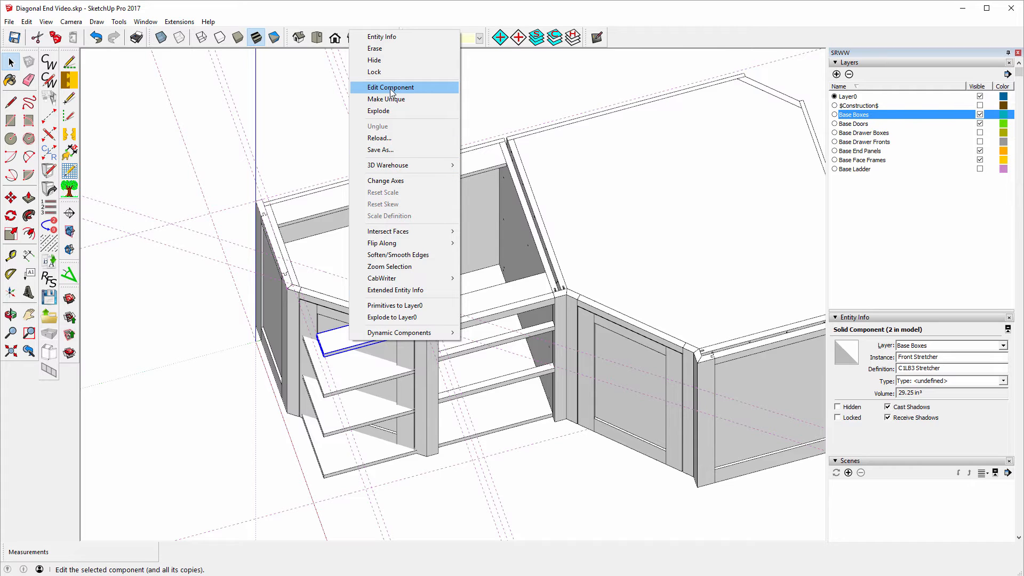
left_click(133, 171)
left_click(310, 211)
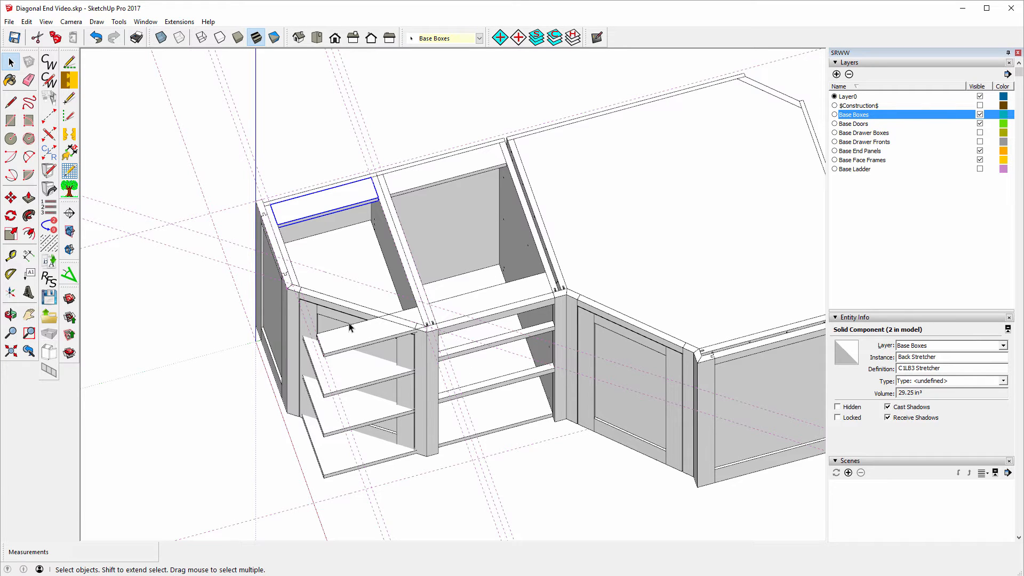
Step: Rename the end cabinet's front stretcher, setting both its description and instance name to Front Diagonal Stretcher
left_click(361, 338)
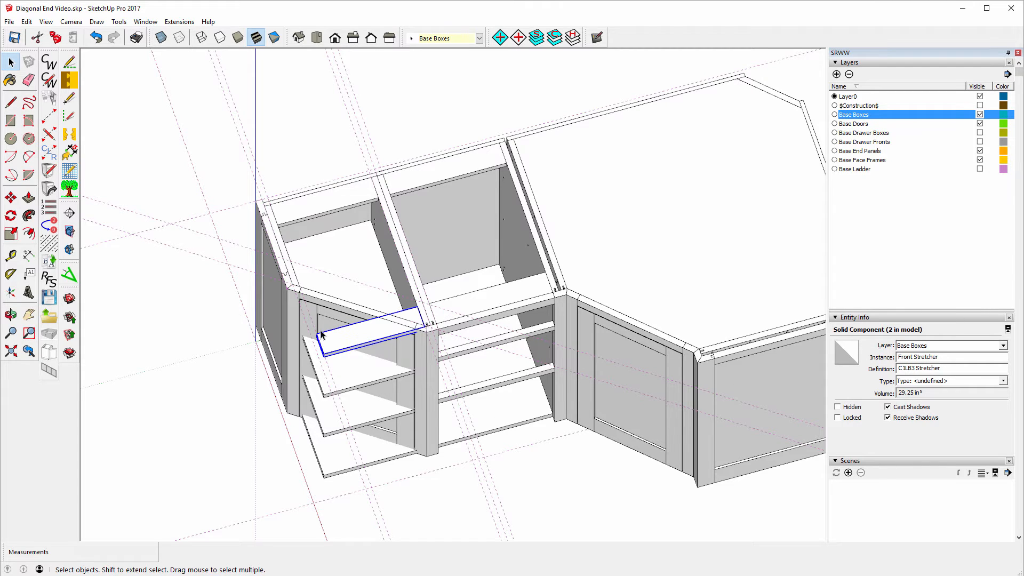
left_click(49, 261)
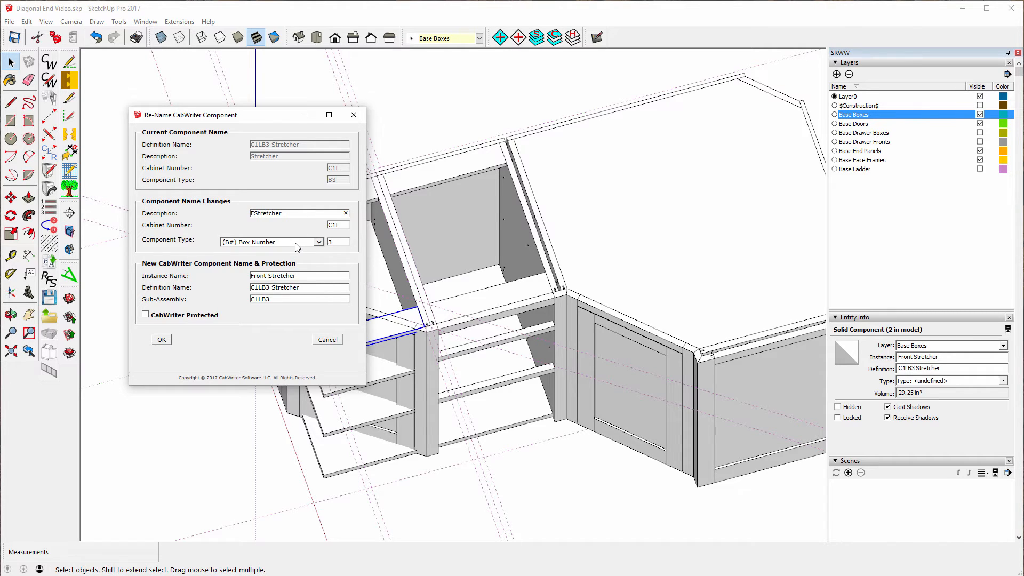
type("Front Diagonal")
left_click_drag(324, 213, 249, 213)
right_click(265, 214)
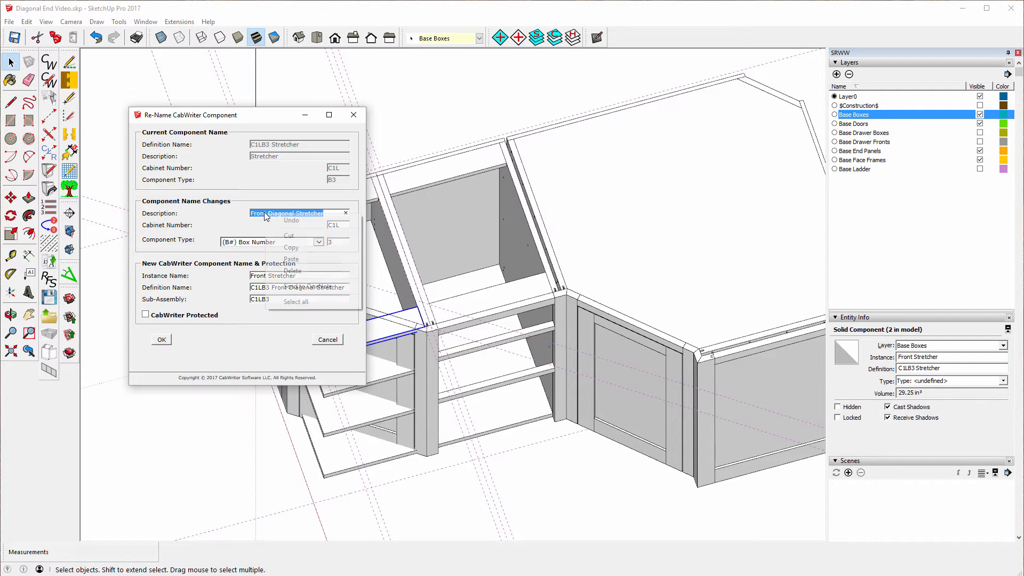
left_click(291, 248)
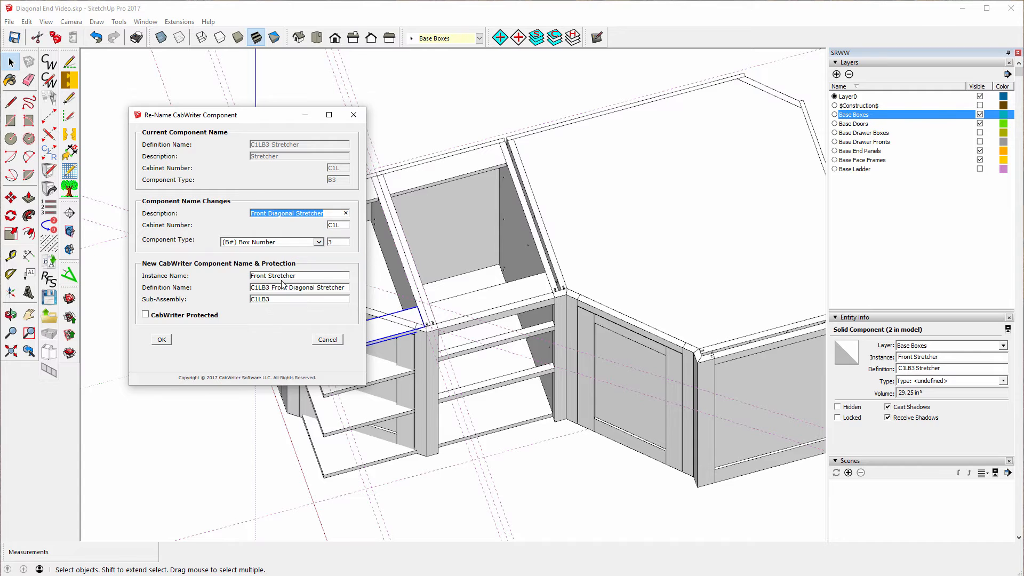
left_click_drag(301, 275, 251, 273)
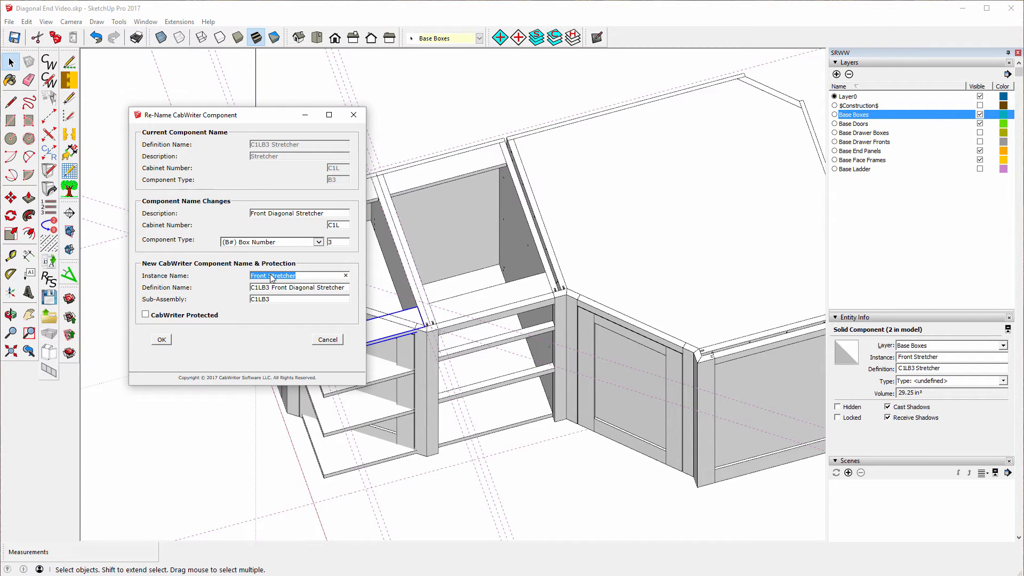
right_click(269, 273)
left_click(296, 320)
left_click(161, 340)
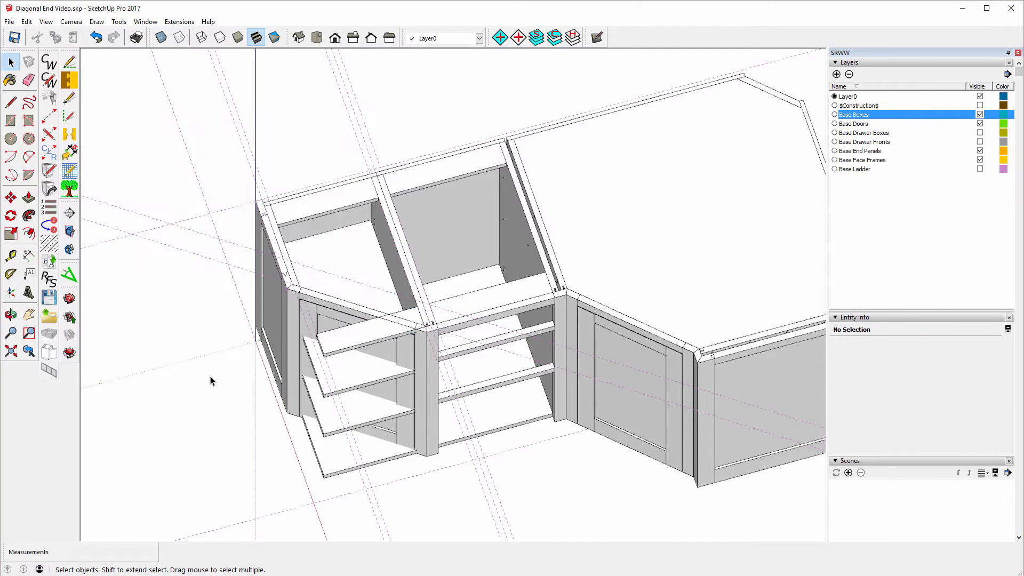
key("o")
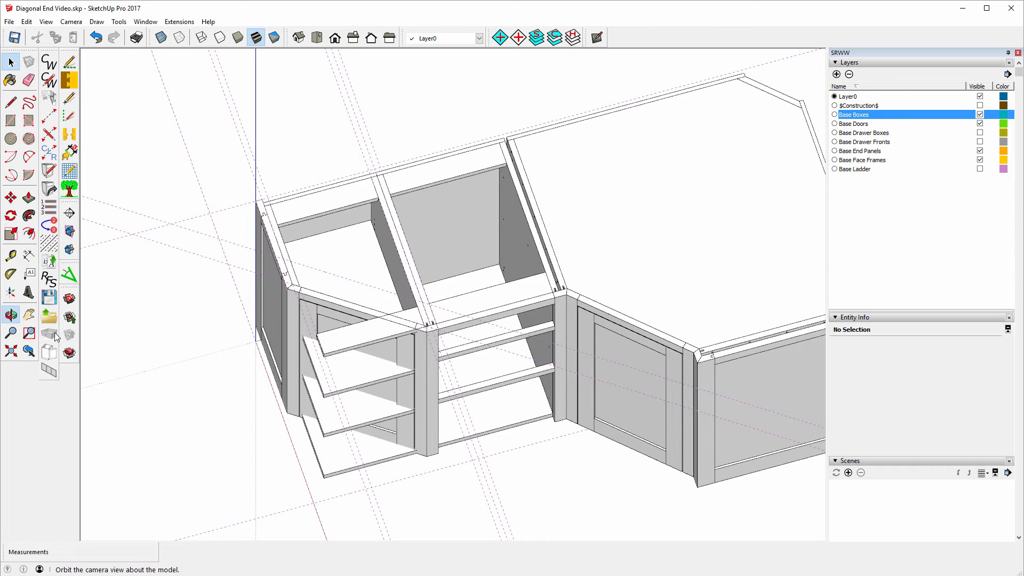
left_click_drag(179, 365, 416, 333)
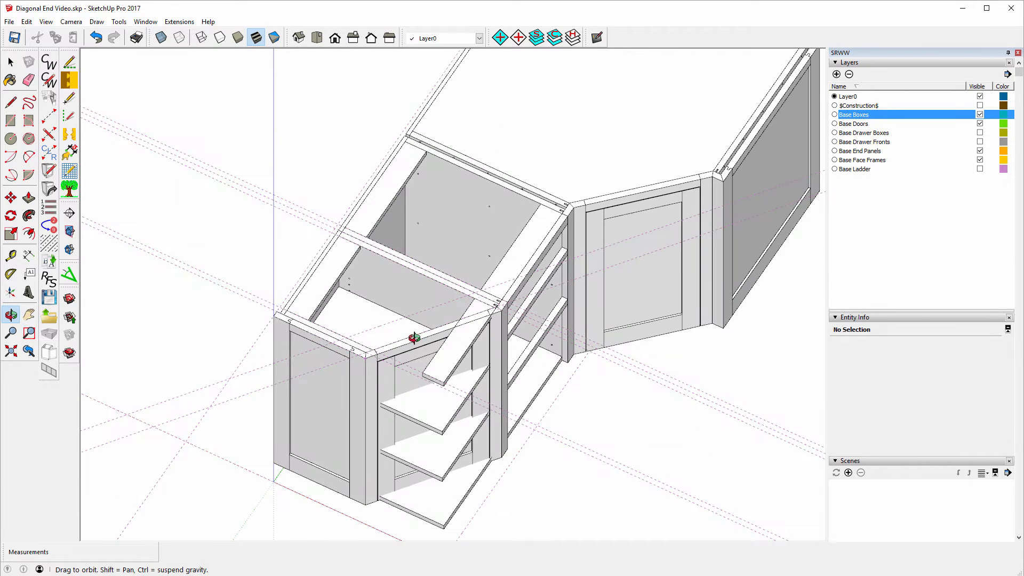
left_click(10, 62)
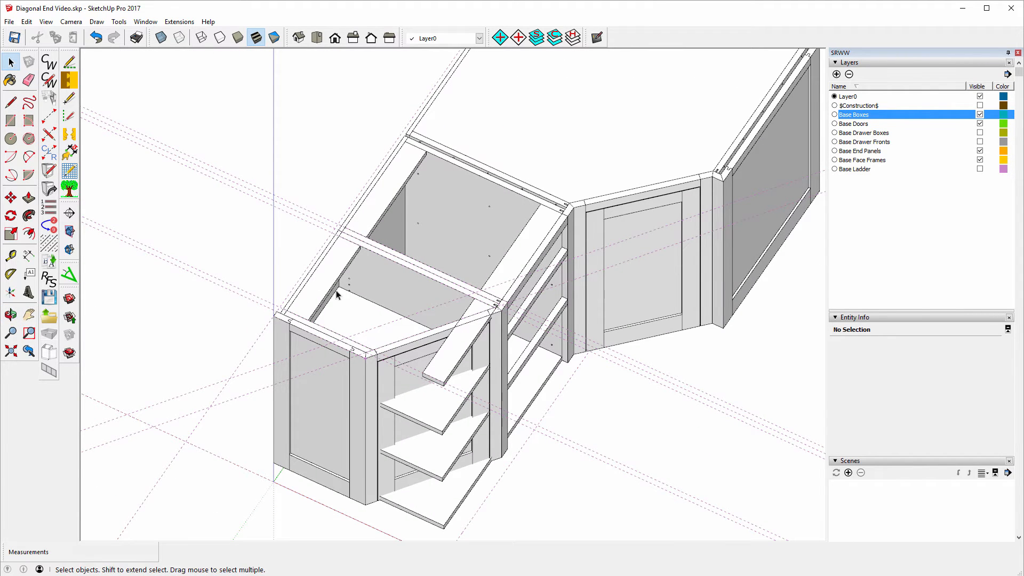
Step: Move the front diagonal stretcher back about 13/64" so its front corner meets the cabinet side and the back of the diagonal face frame
key("ctrl+z")
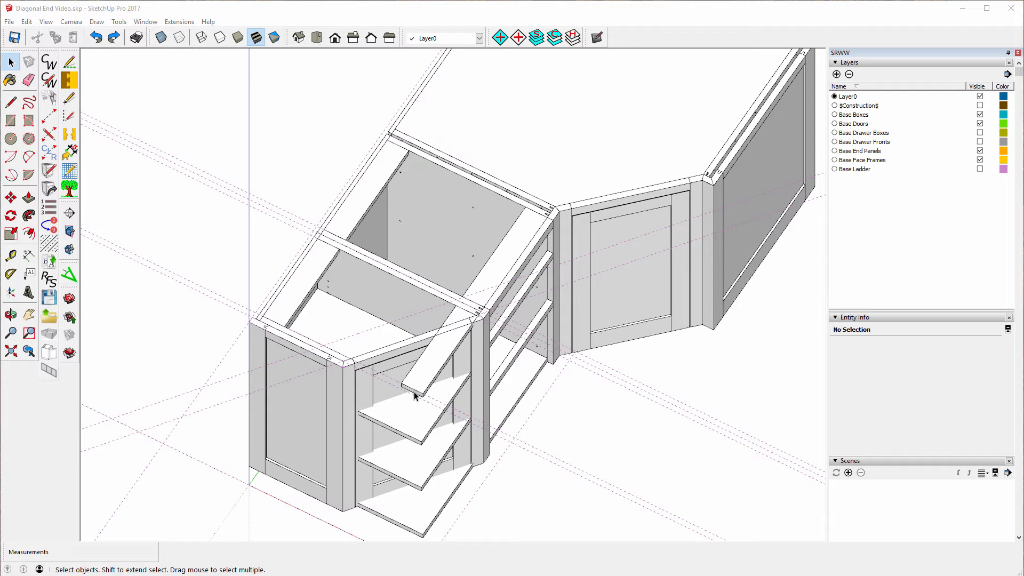
left_click(419, 391)
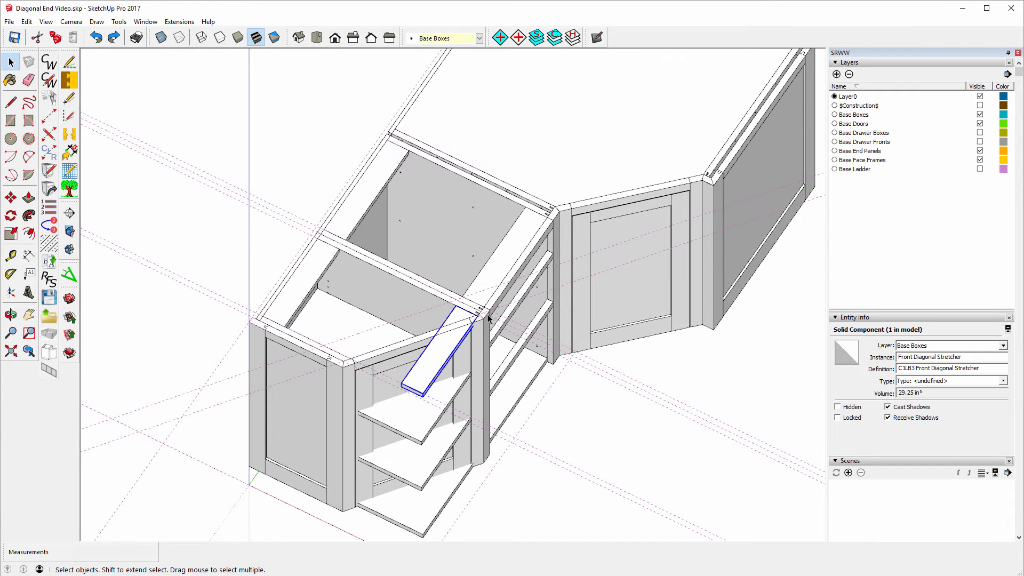
scroll(473, 313, "up", 6)
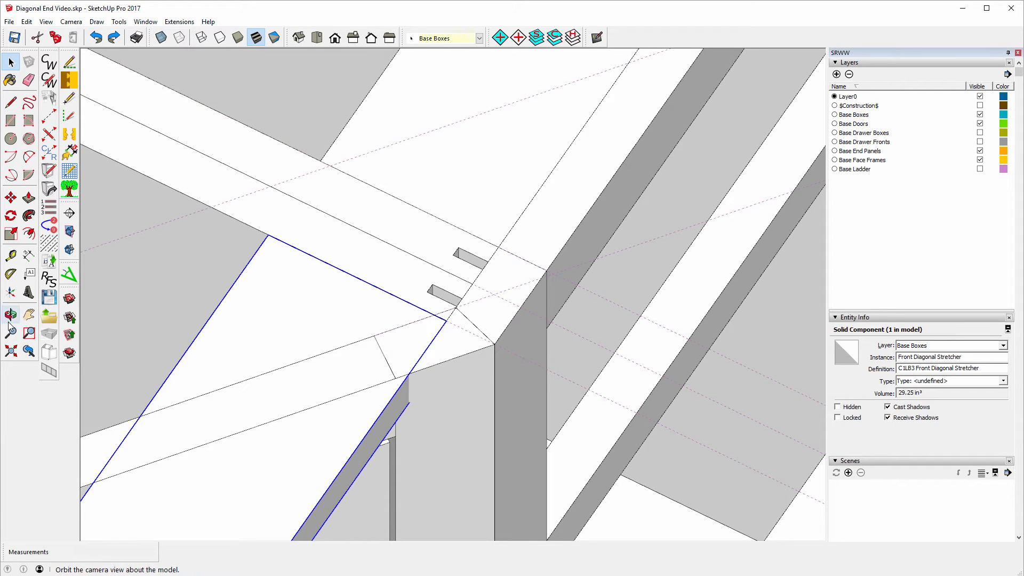
left_click(11, 199)
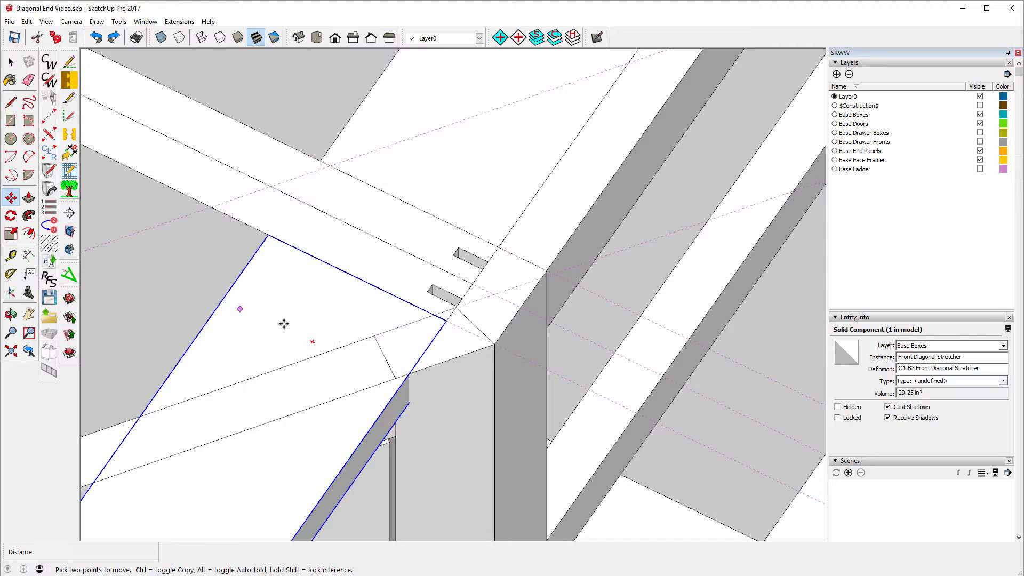
left_click(447, 322)
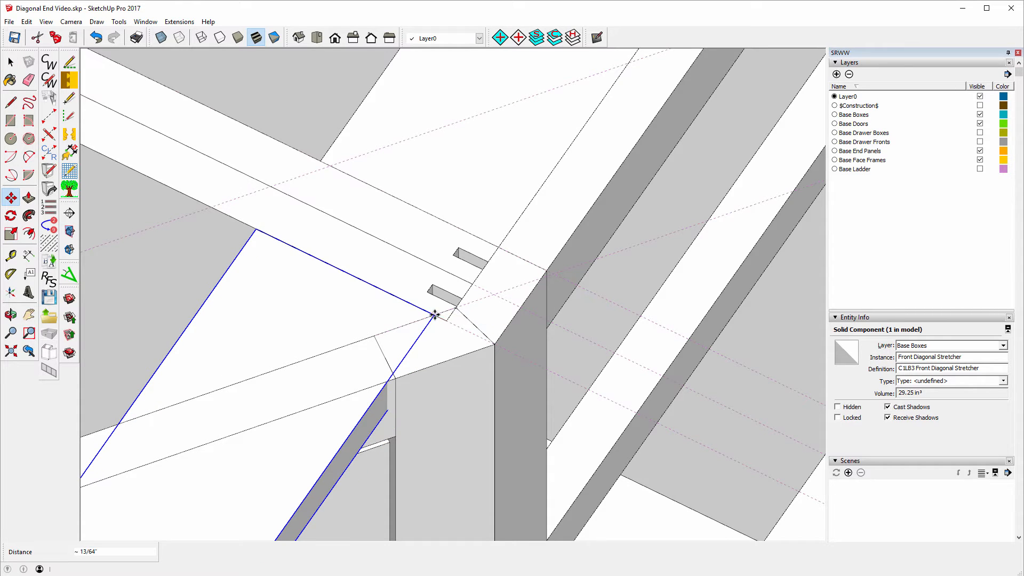
left_click(435, 314)
scroll(465, 269, "down", 5)
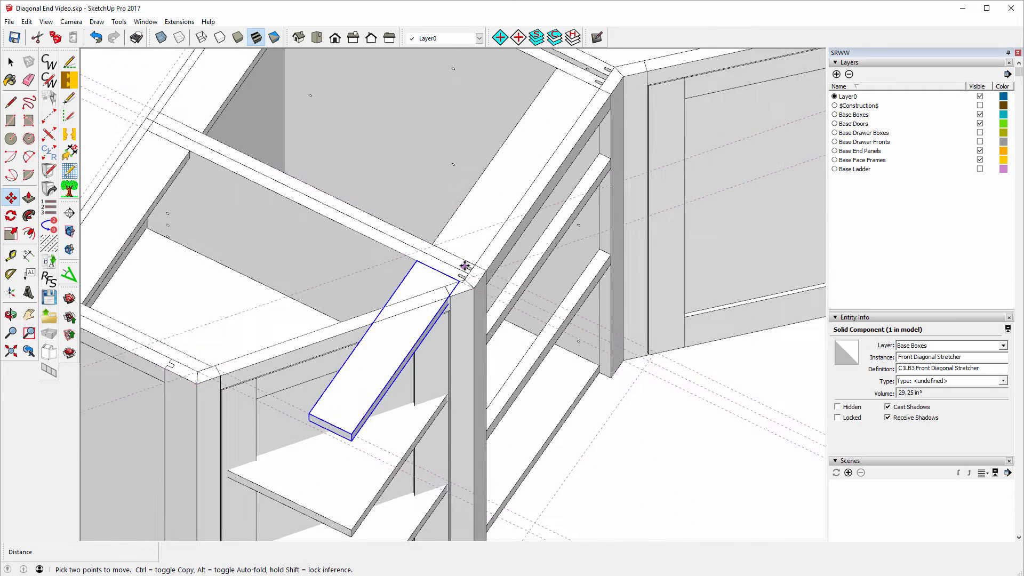
scroll(466, 267, "down", 2)
Step: Edit the front diagonal stretcher and move its outer end back about 9 13/16" to the back of the diagonal face frame
left_click(11, 62)
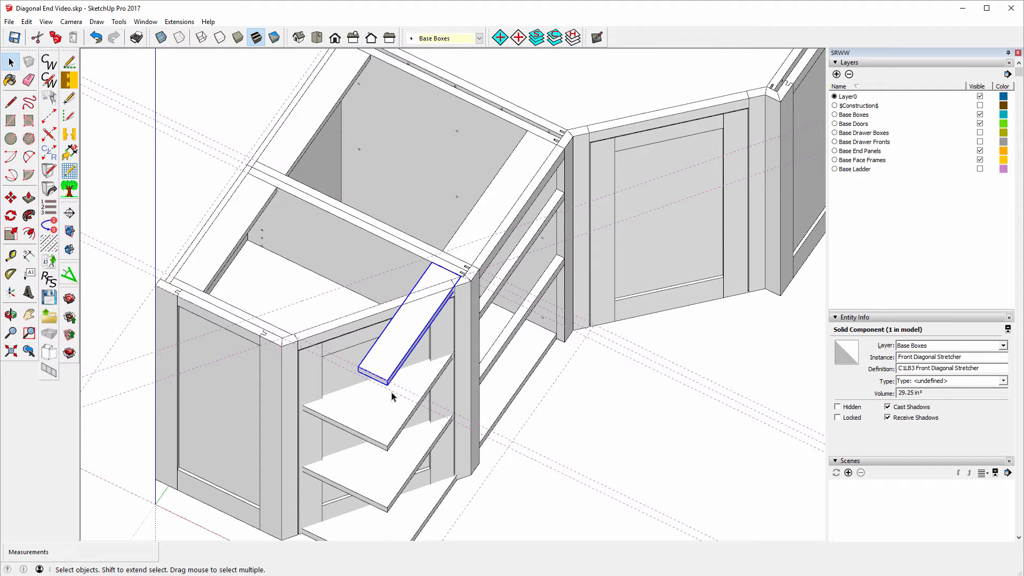
right_click(388, 358)
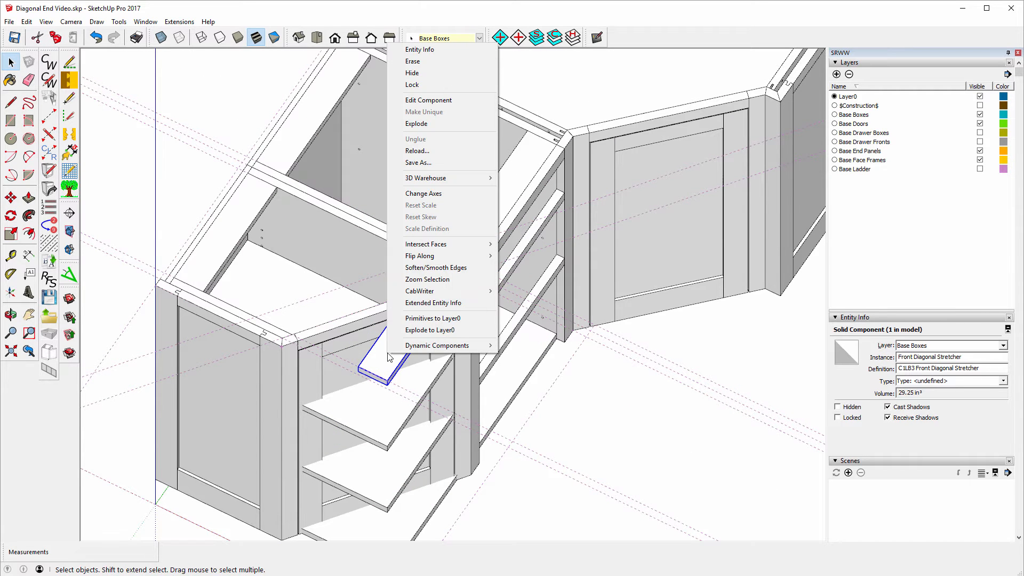
left_click(418, 101)
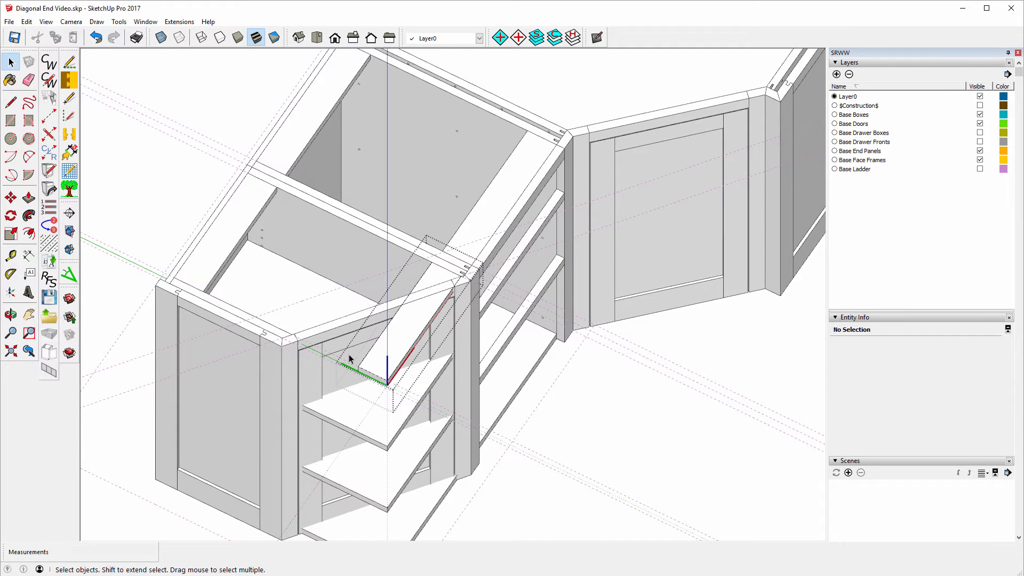
left_click_drag(351, 358, 417, 409)
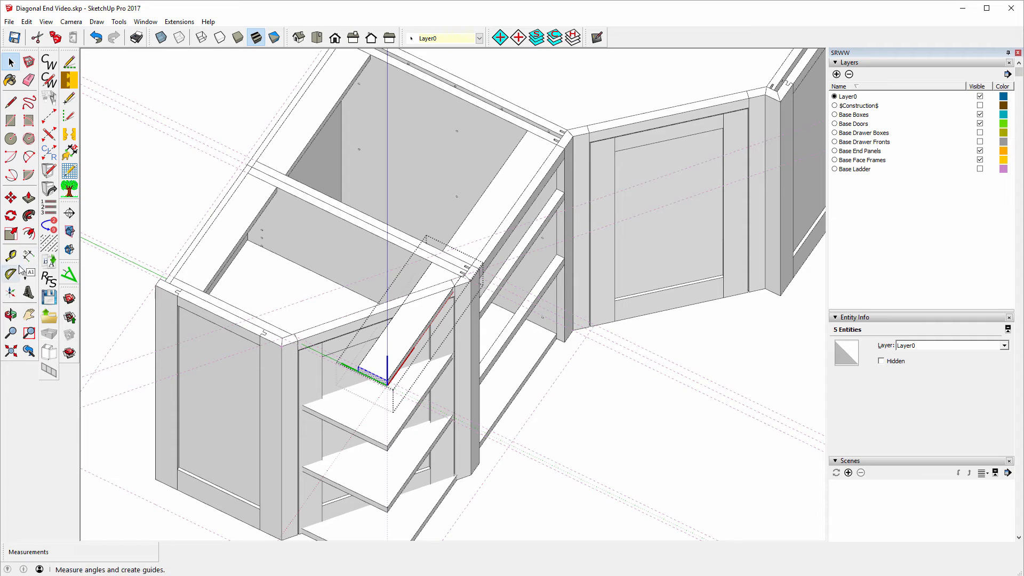
left_click(11, 197)
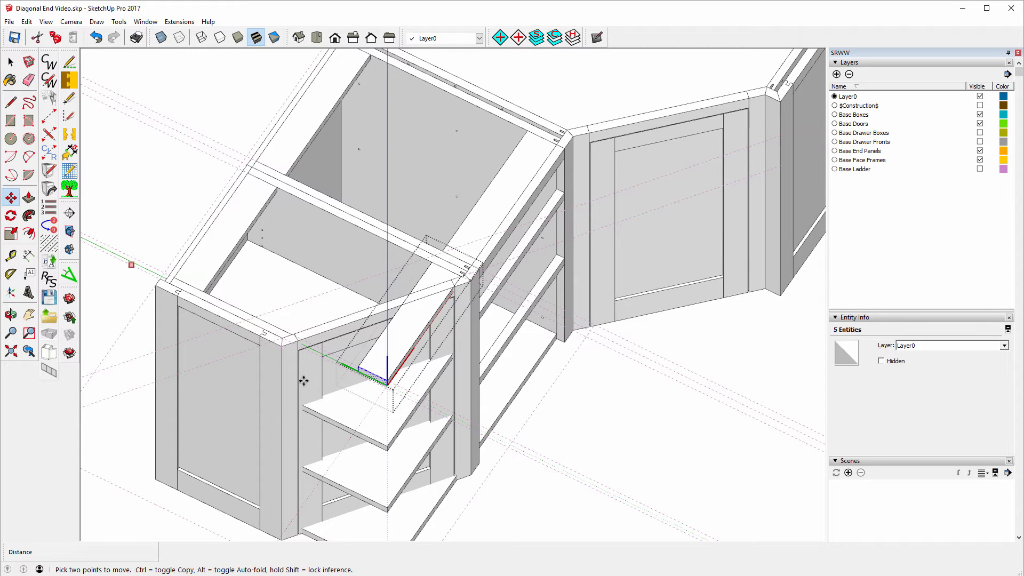
left_click(387, 380)
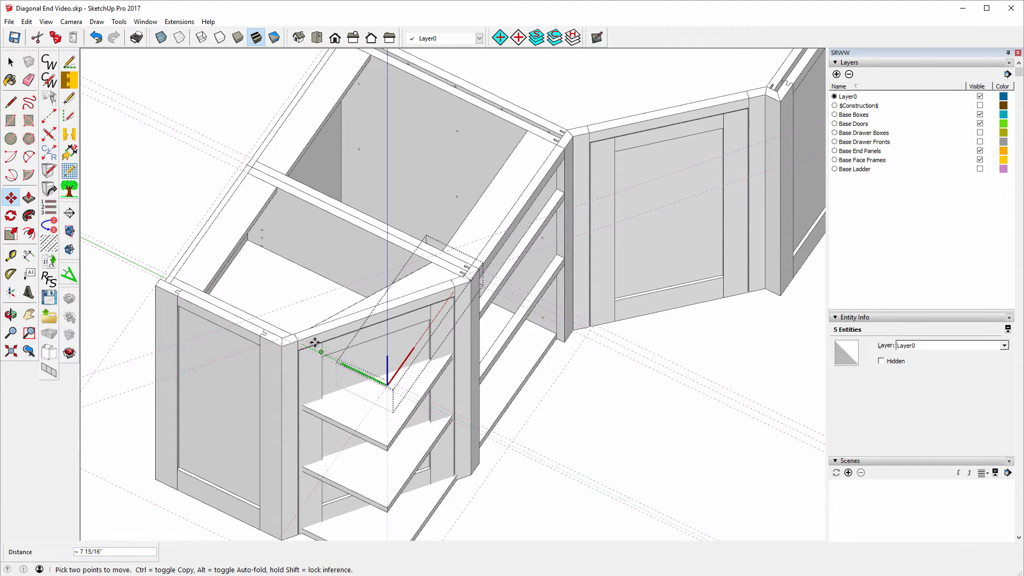
scroll(292, 335, "up", 5)
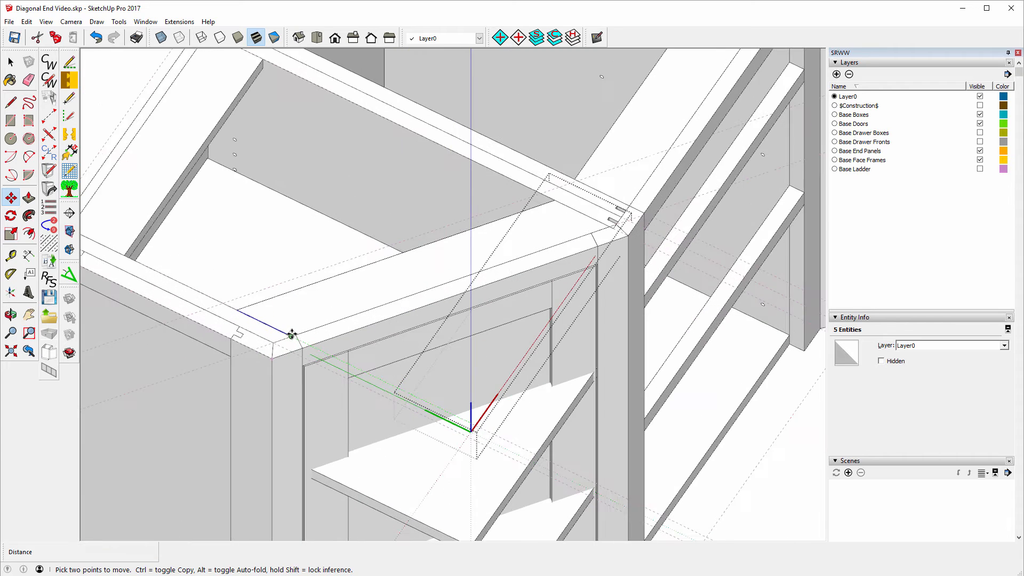
scroll(292, 335, "up", 2)
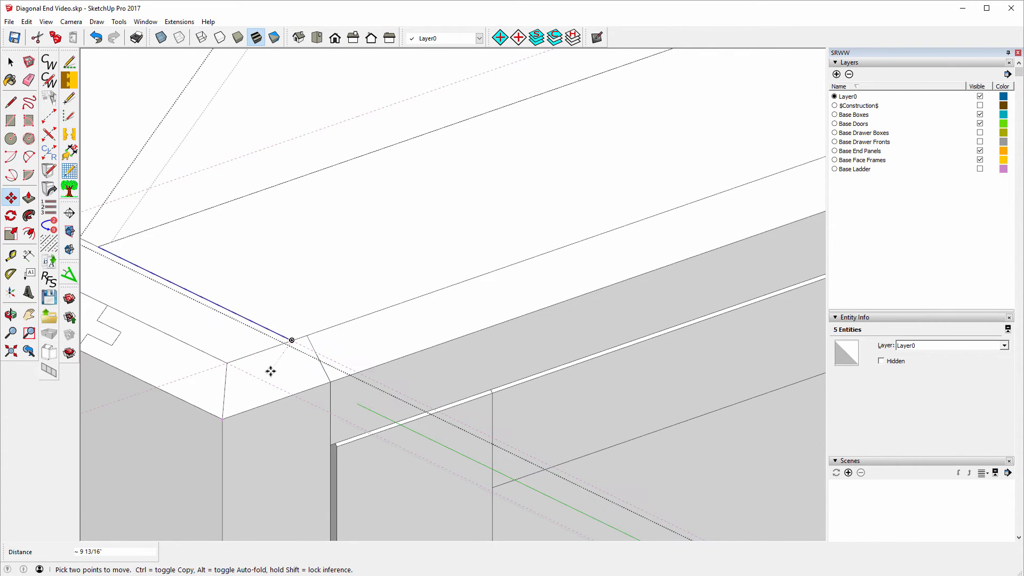
scroll(270, 371, "down", 2)
scroll(275, 320, "down", 3)
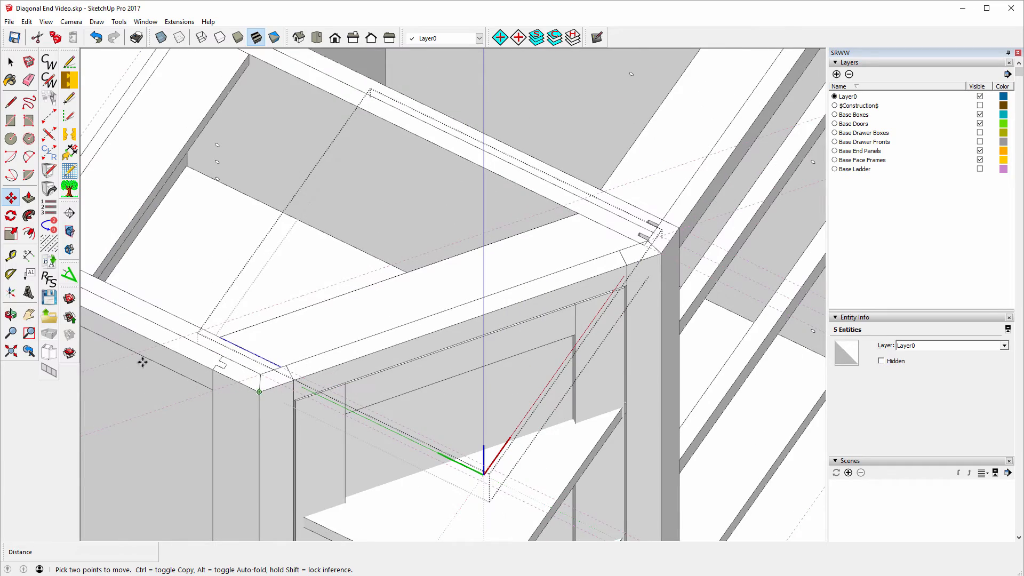
Step: Widen the stretcher by moving its angled inner face and edges back along the end cabinet's side, and finish editing the component
left_click(11, 314)
left_click_drag(192, 370, 752, 320)
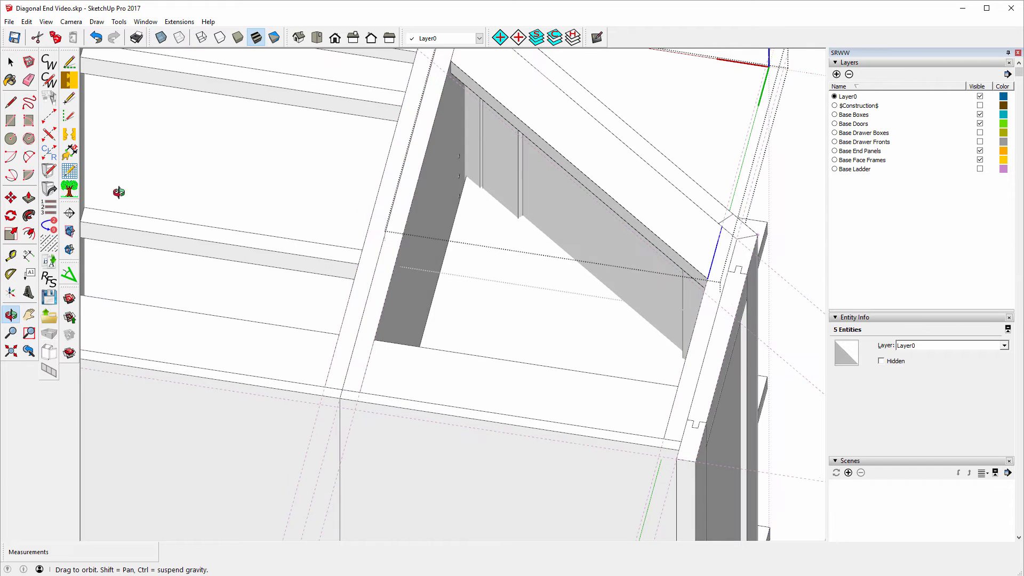
left_click(11, 62)
left_click(11, 63)
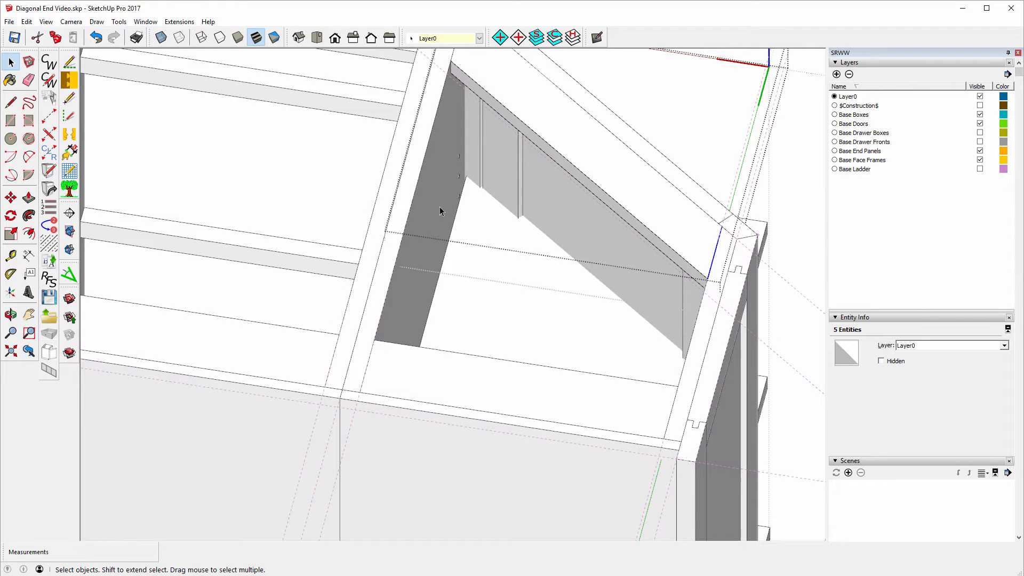
double_click(575, 175)
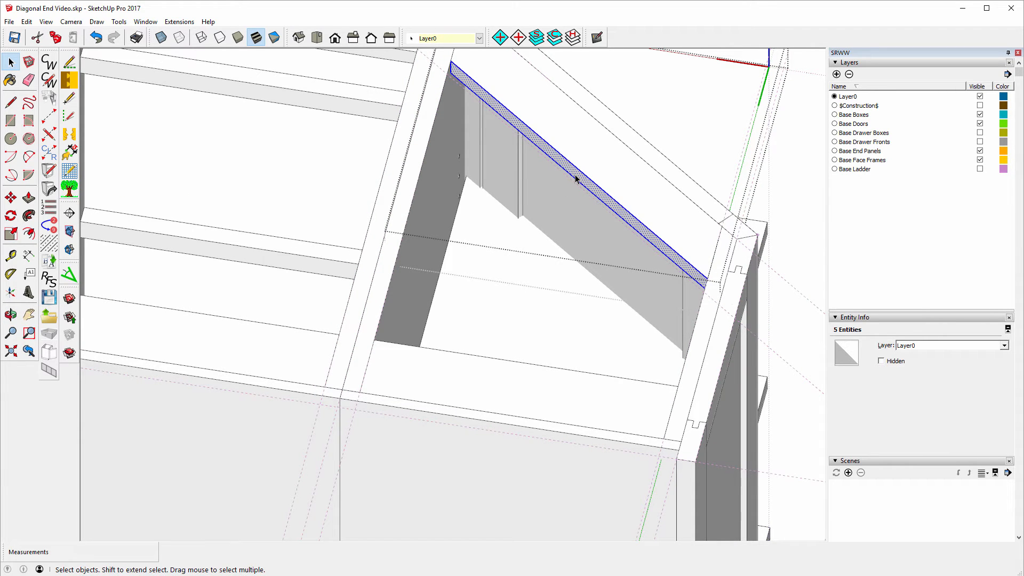
left_click(11, 197)
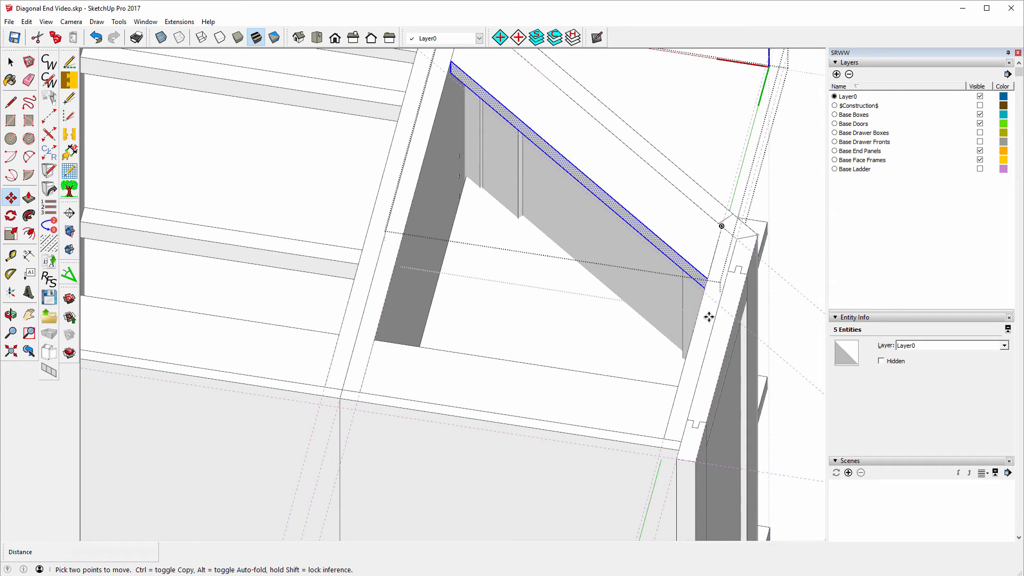
left_click(707, 277)
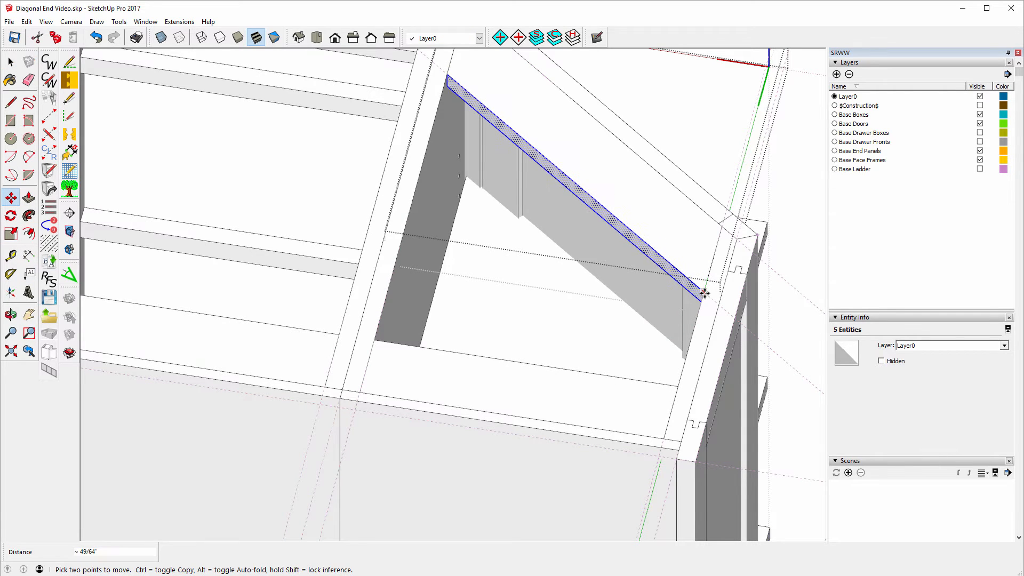
left_click(677, 306)
scroll(536, 395, "down", 4)
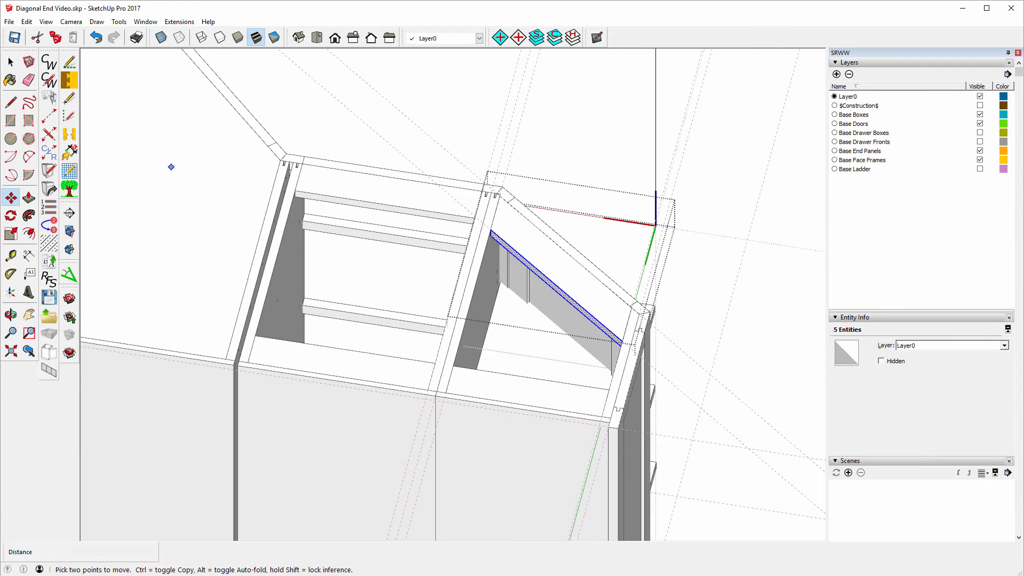
left_click(10, 62)
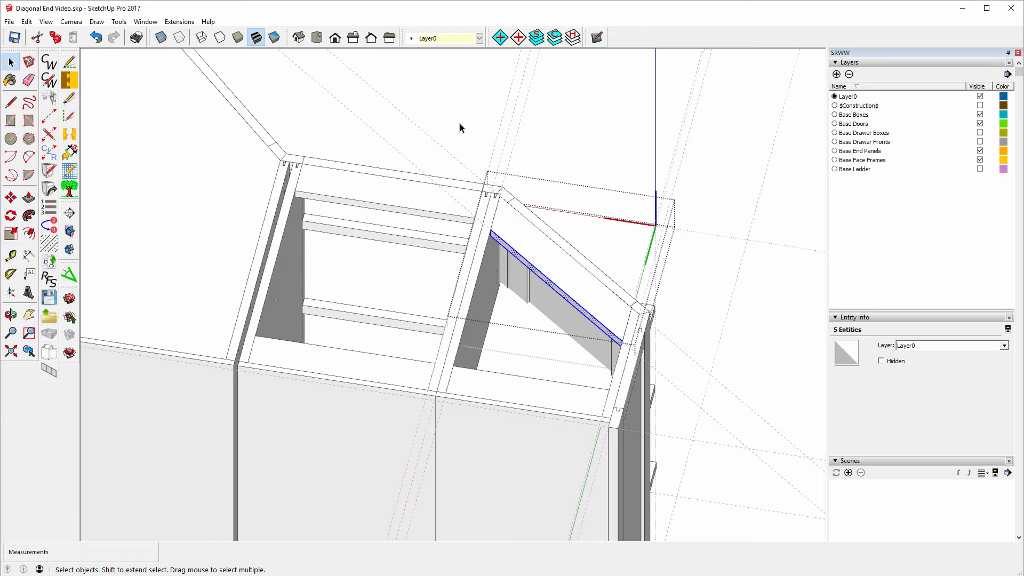
left_click(463, 125)
Step: Change the front diagonal stretcher's axes, placing the origin at its outer front corner and the red axis along the diagonal front edge
left_click(551, 272)
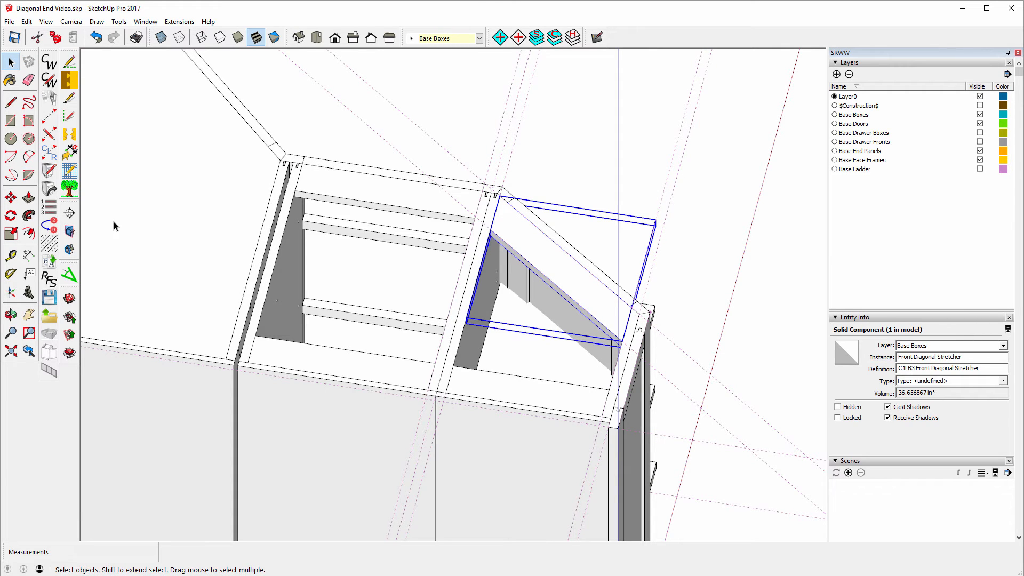
right_click(536, 258)
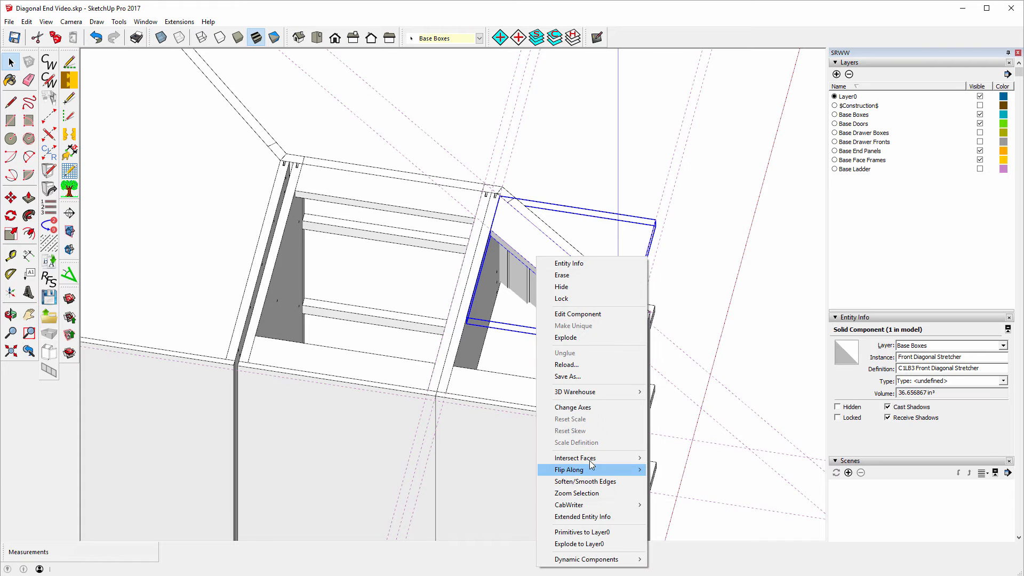
left_click(600, 408)
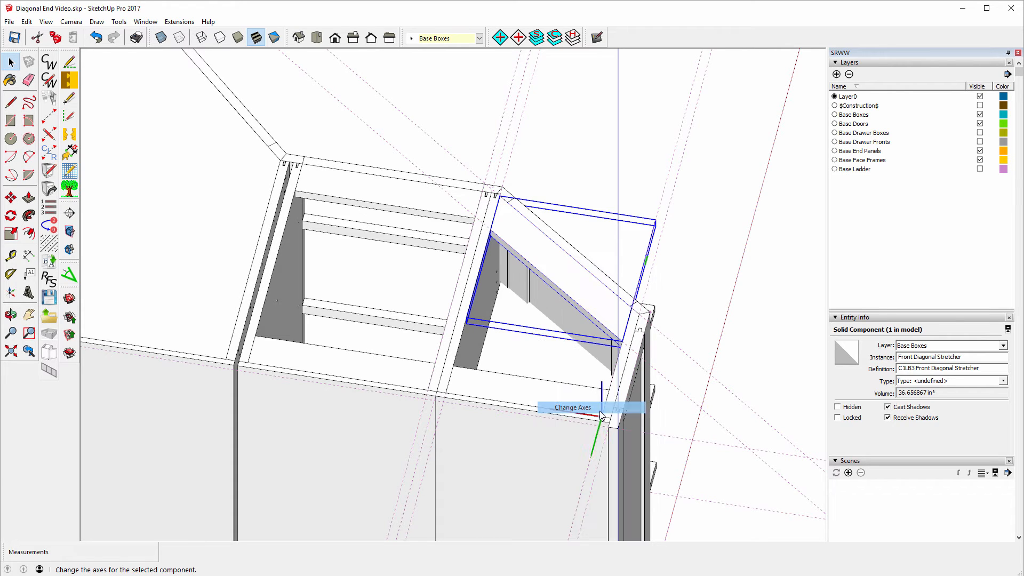
left_click(630, 306)
left_click(555, 248)
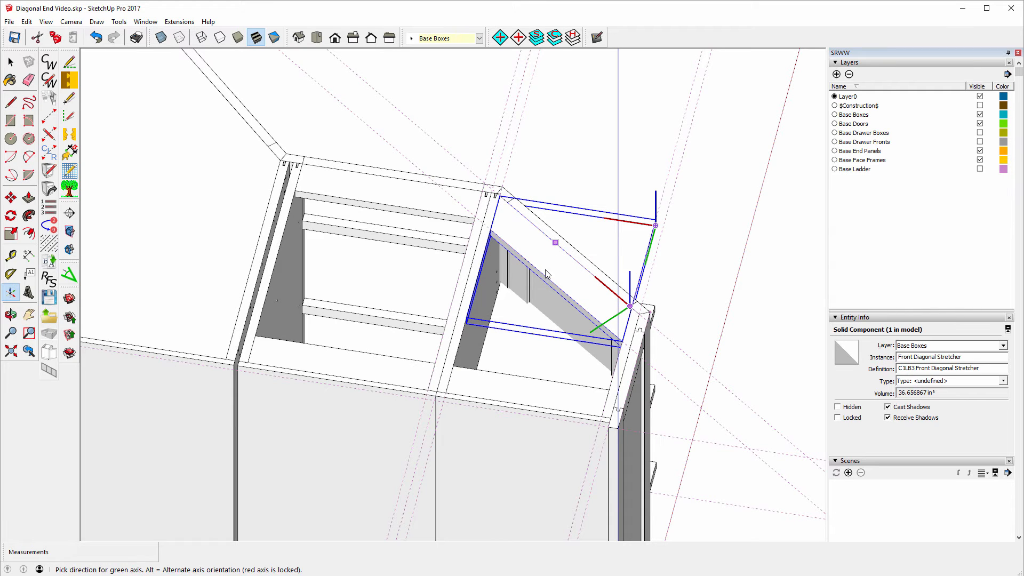
left_click(604, 326)
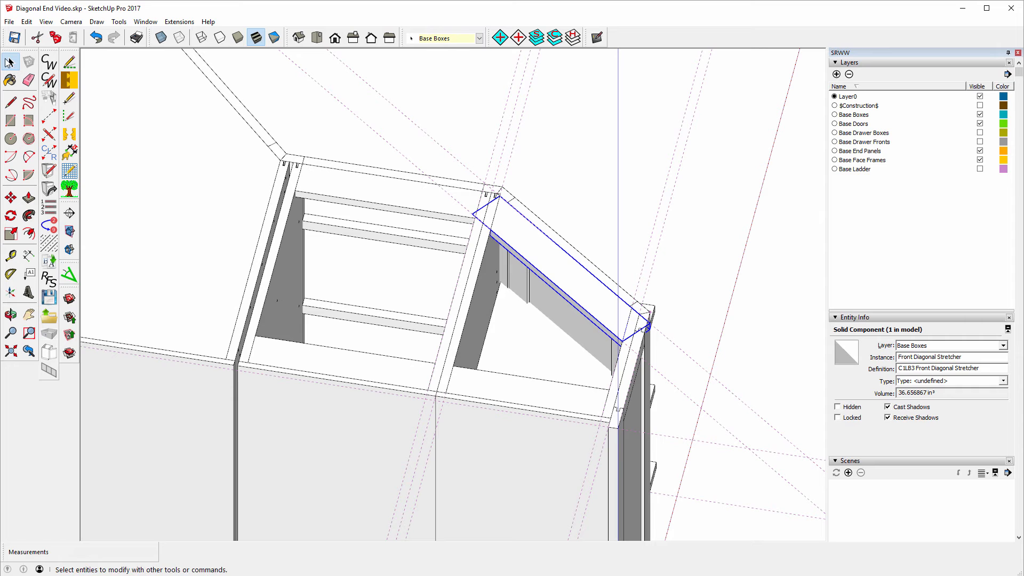
left_click(561, 194)
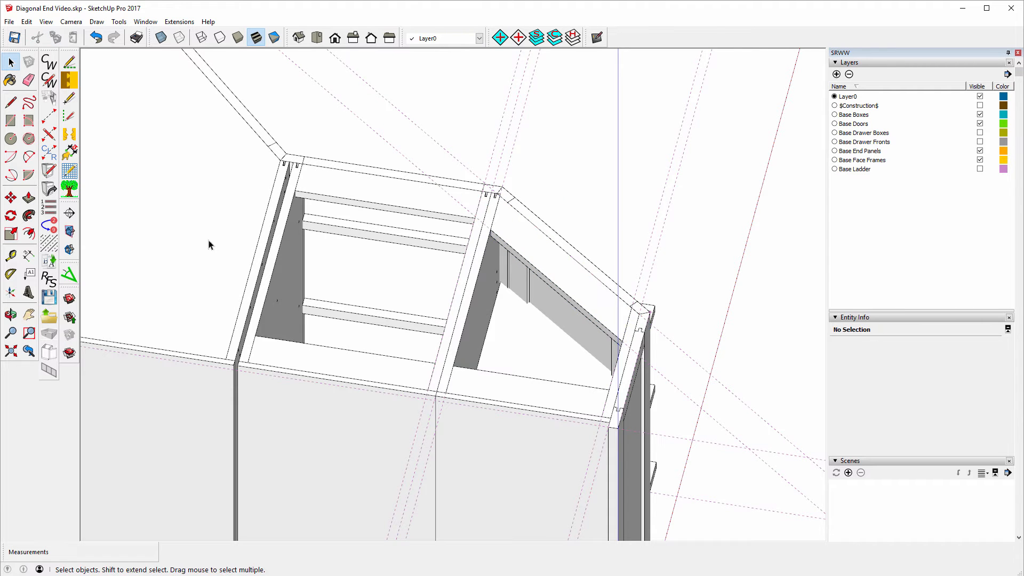
Step: Hide the Base Face Frames, Base End Panels and Base Doors layers to expose the end cabinet's front
left_click(11, 315)
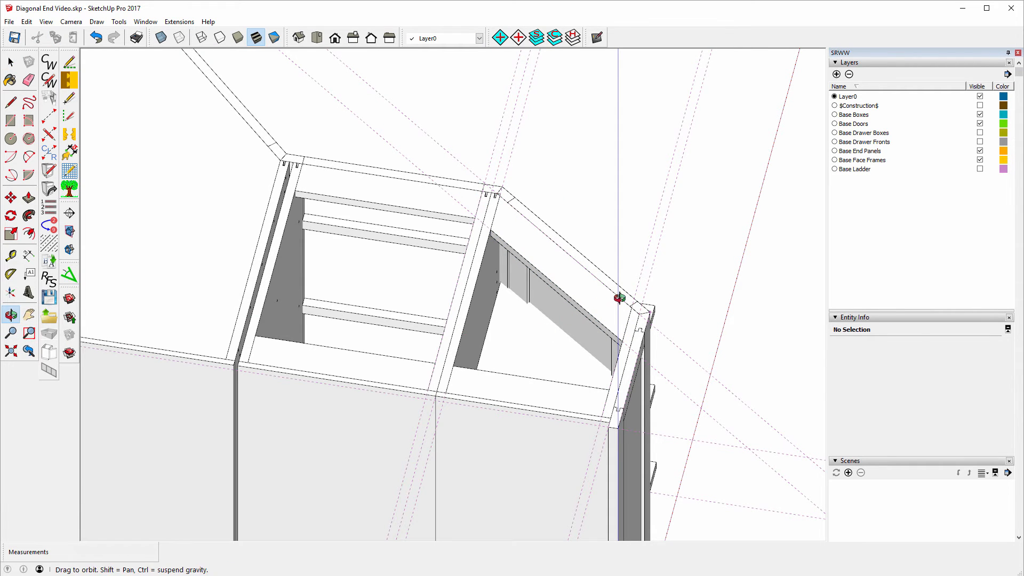
left_click_drag(620, 299, 217, 219)
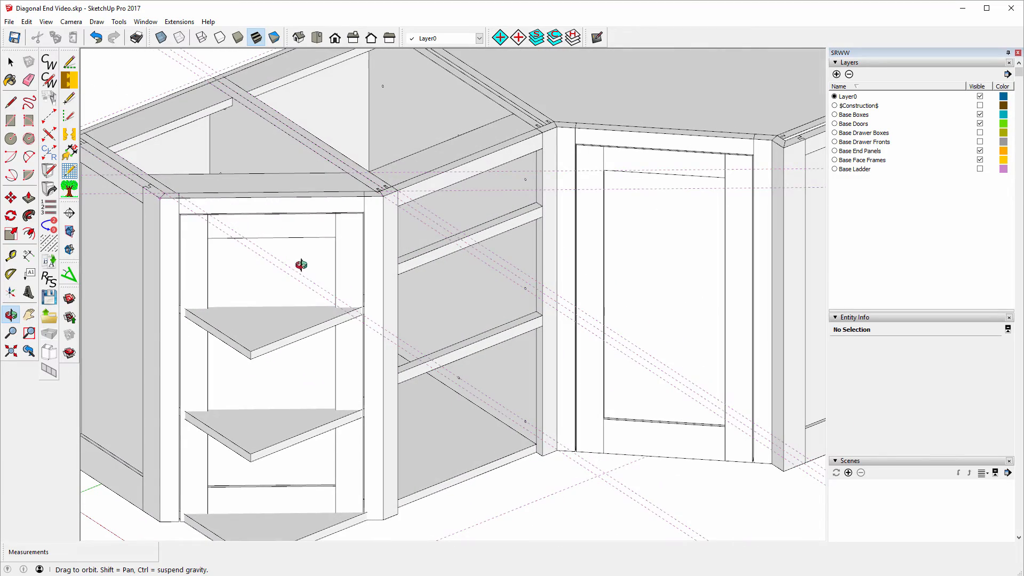
left_click_drag(366, 208, 373, 224)
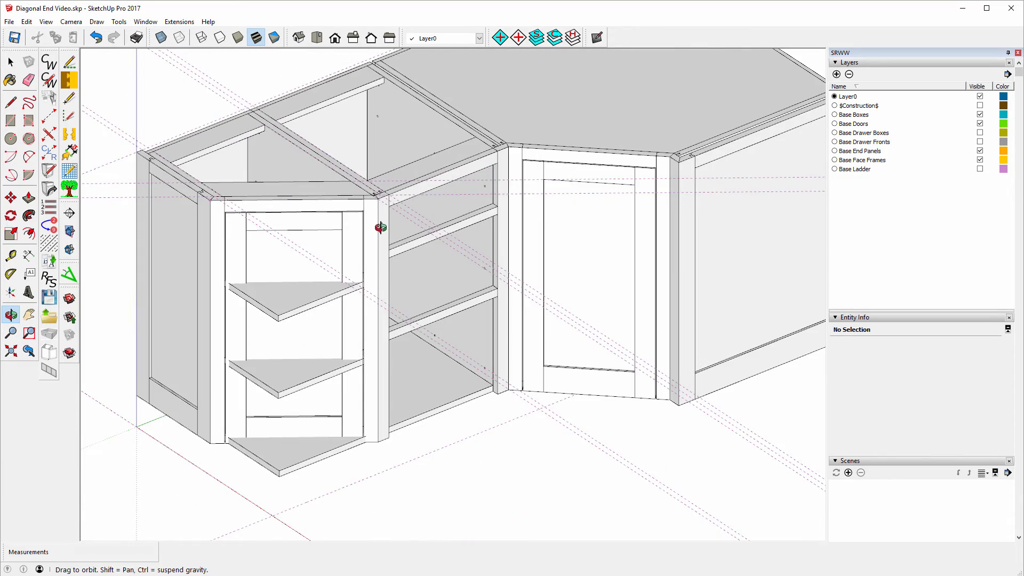
left_click(981, 160)
left_click(981, 151)
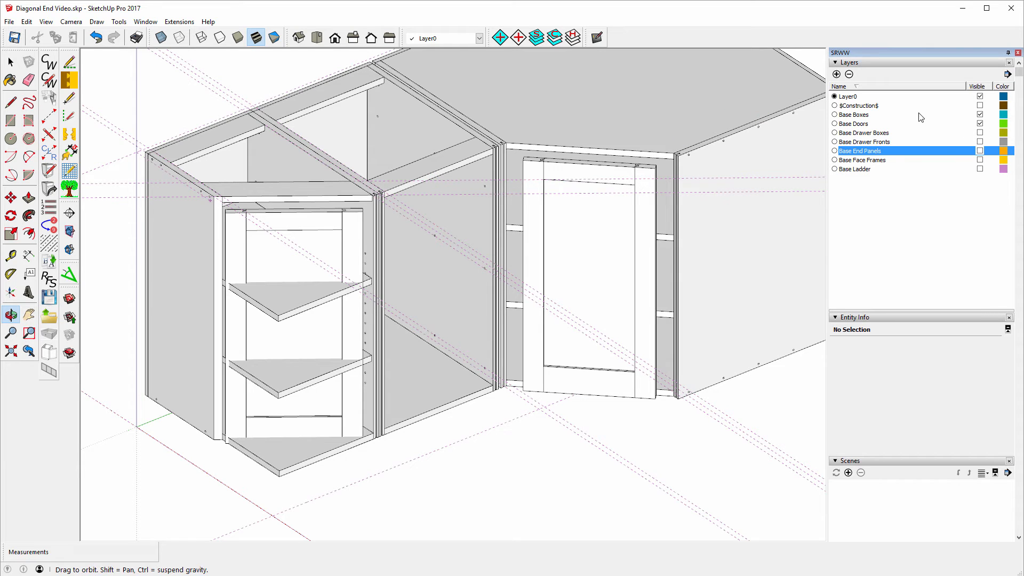
left_click(981, 124)
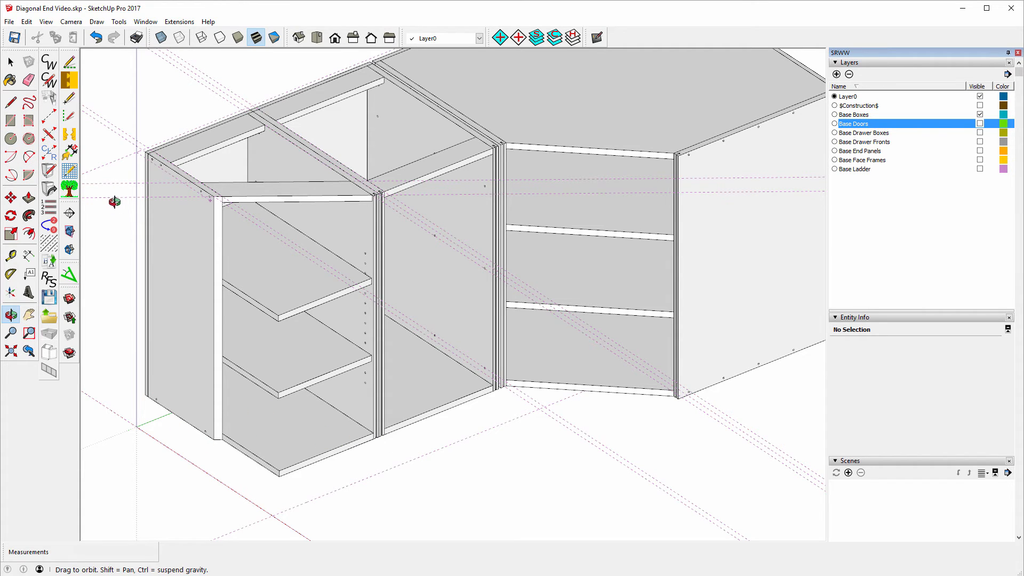
left_click(10, 256)
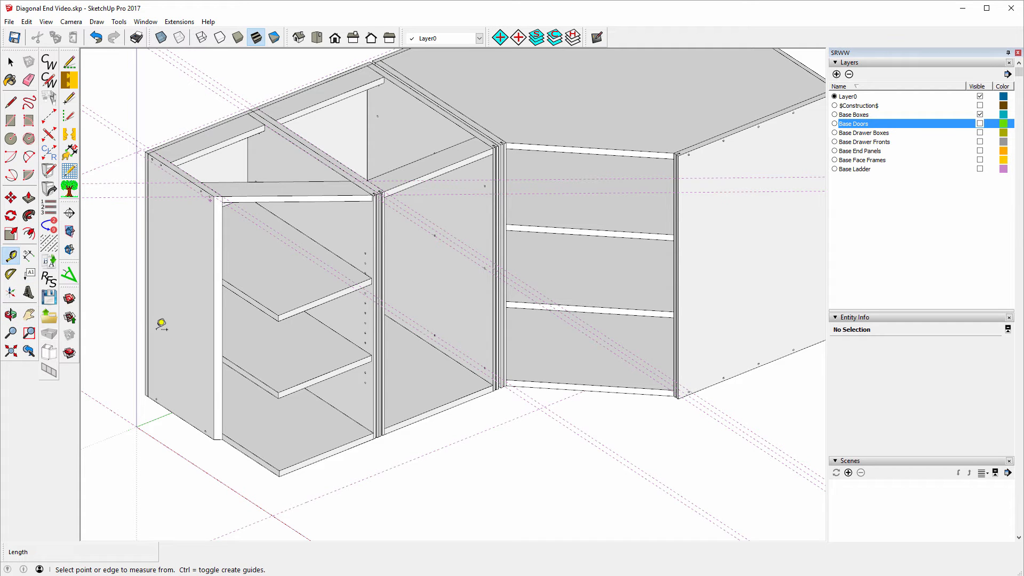
scroll(237, 433, "up", 6)
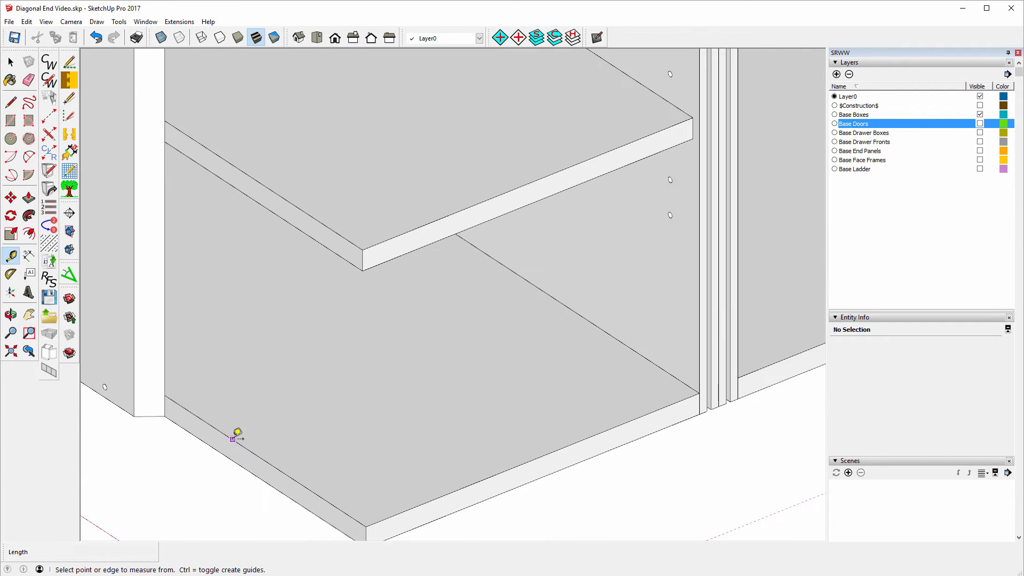
scroll(238, 433, "down", 3)
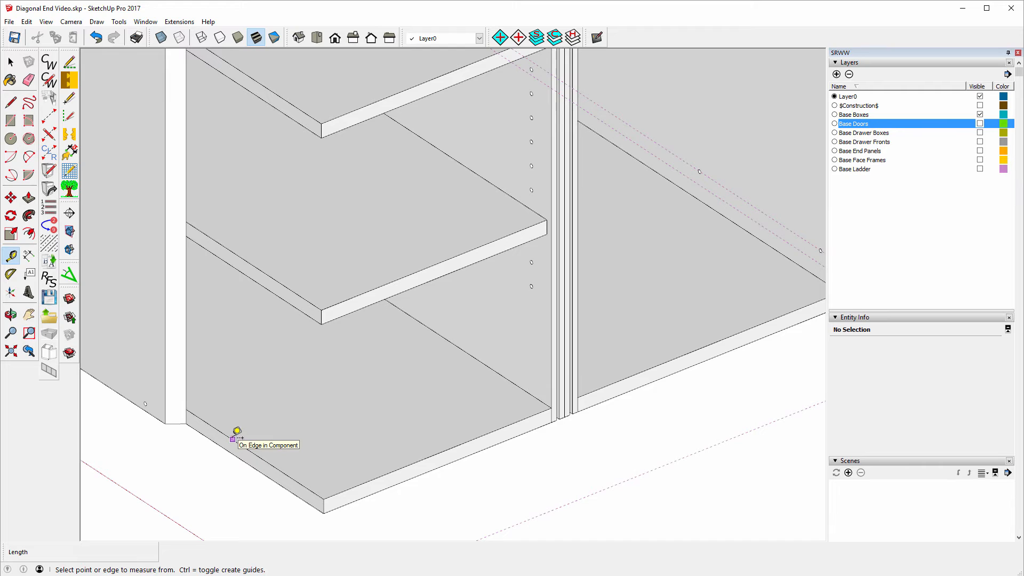
left_click(188, 407)
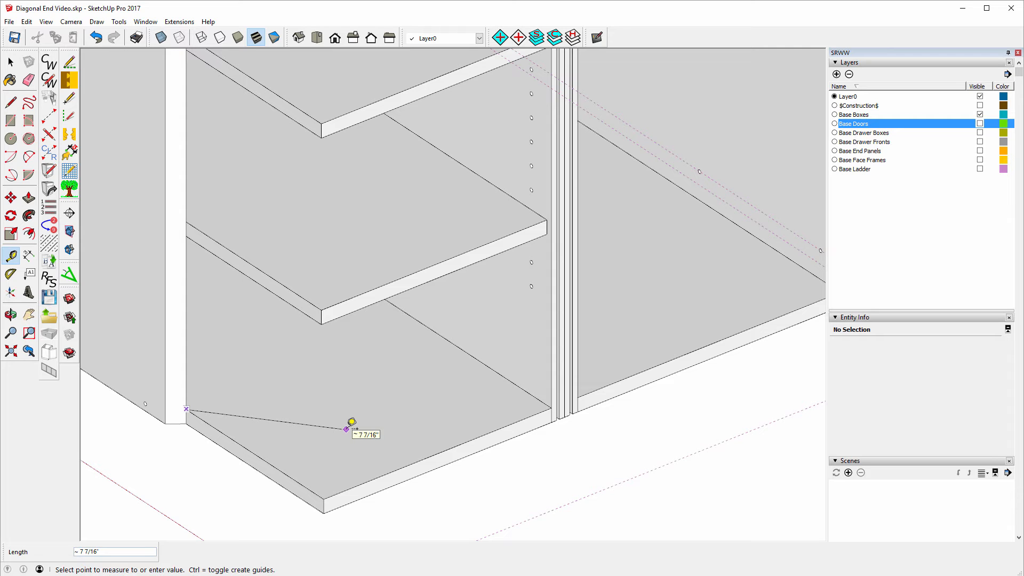
key("Escape")
scroll(347, 446, "down", 3)
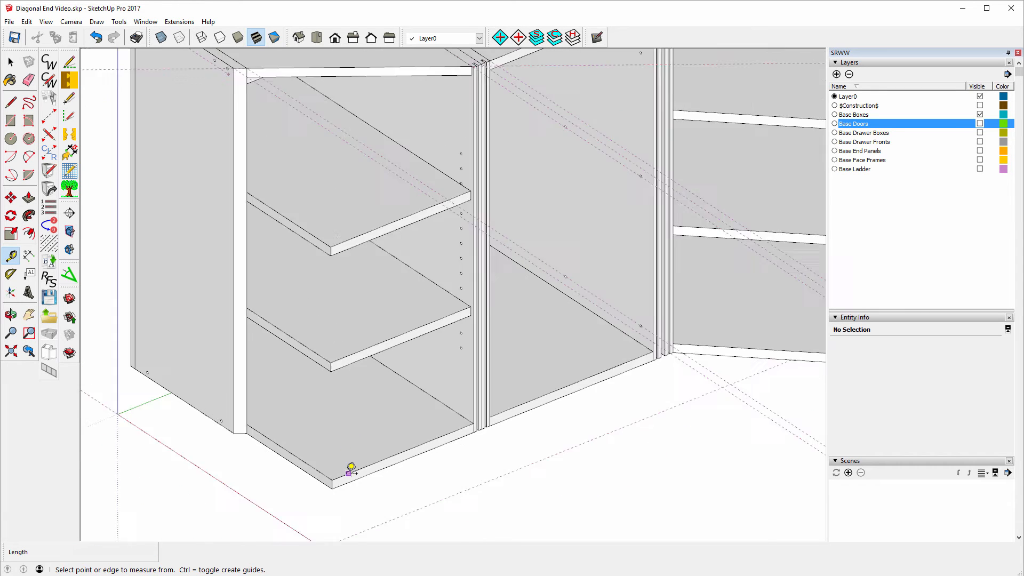
Step: Edit the end cabinet's right side and draw a diagonal line across its top front corner, continuing the front stretcher's angled edge
scroll(351, 468, "down", 3)
scroll(401, 203, "up", 5)
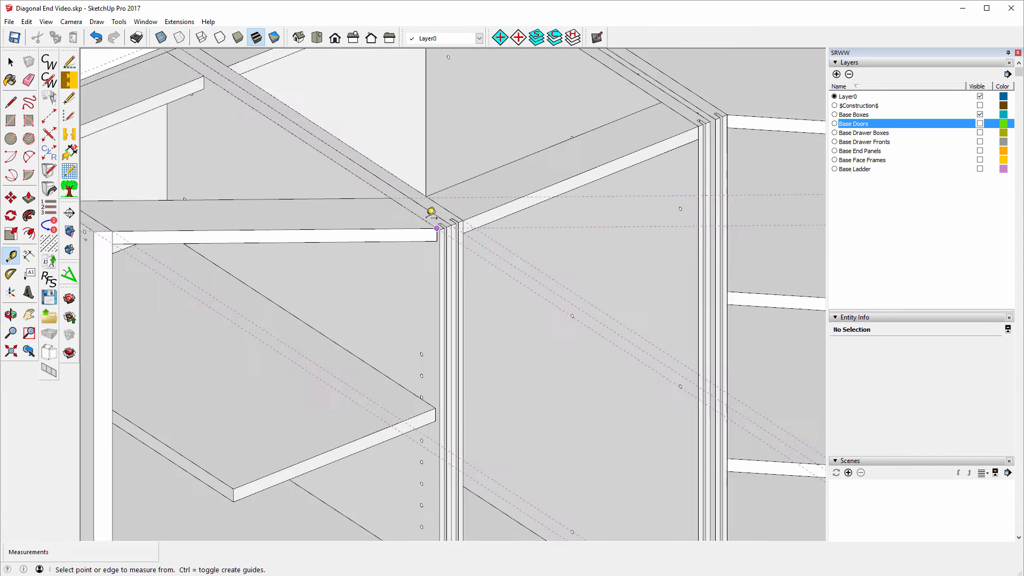
scroll(431, 212, "up", 5)
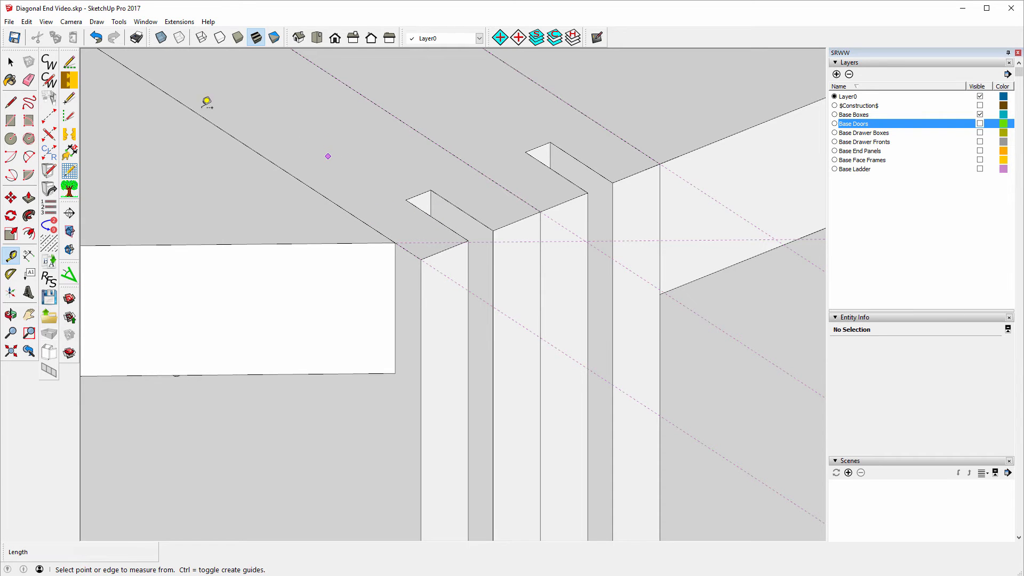
left_click(11, 62)
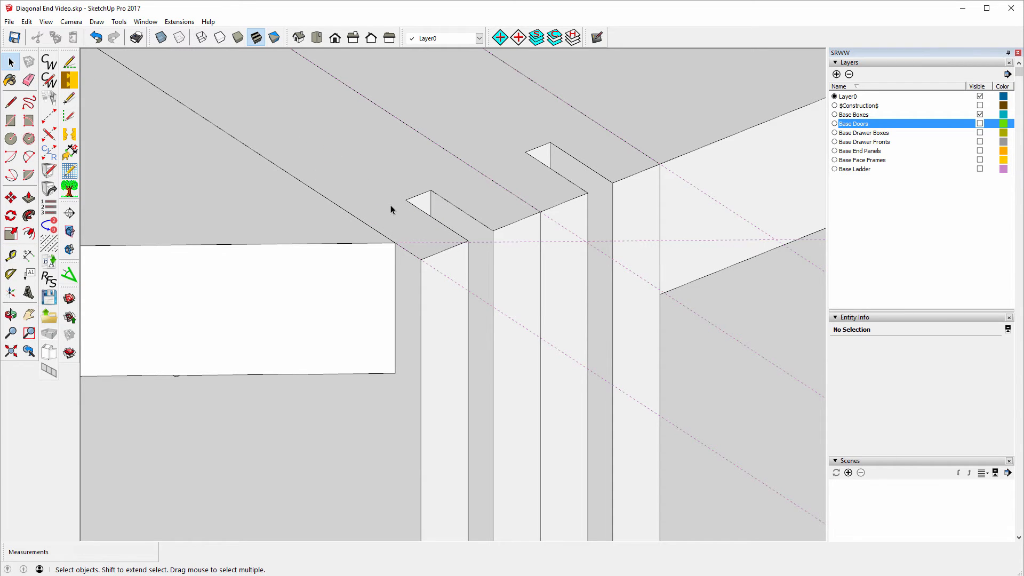
left_click(391, 208)
right_click(390, 208)
left_click(447, 264)
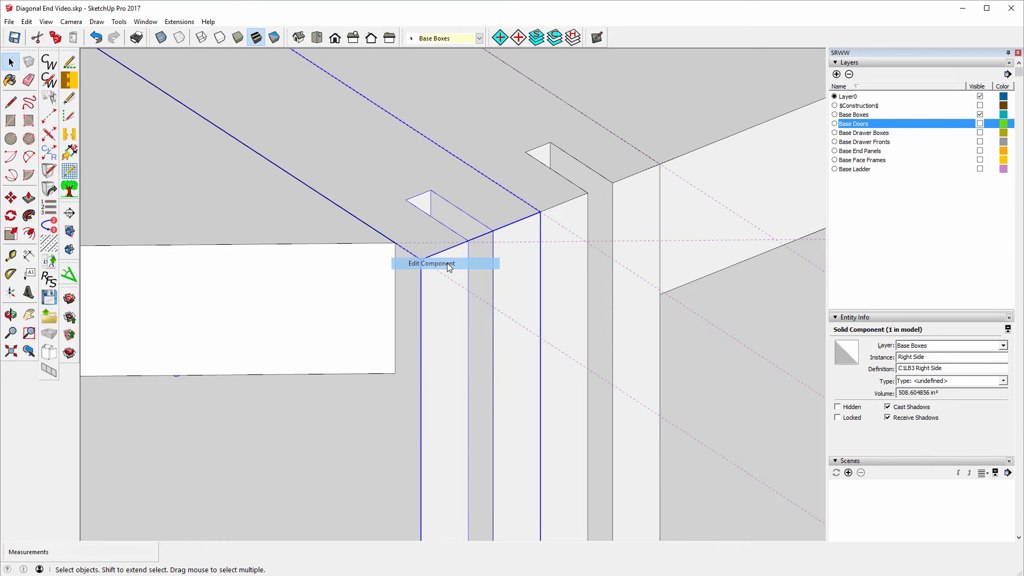
left_click(10, 101)
left_click(396, 243)
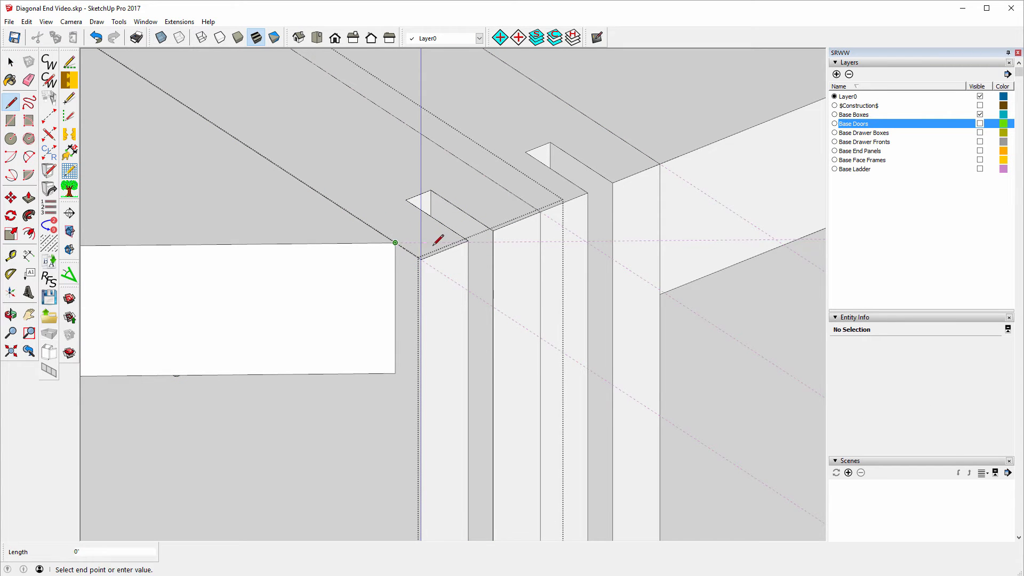
scroll(467, 237, "up", 5)
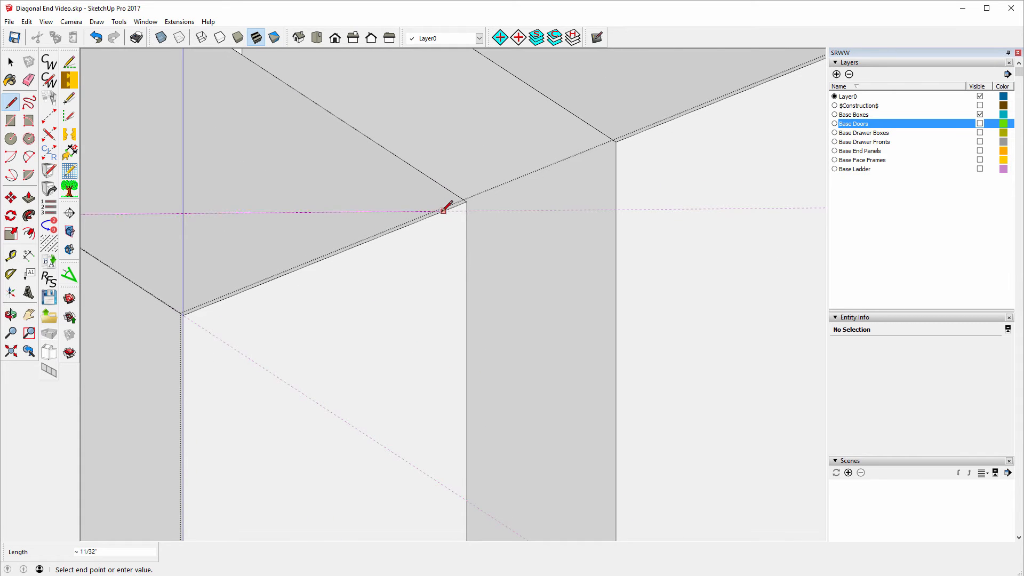
left_click(444, 211)
scroll(457, 231, "down", 3)
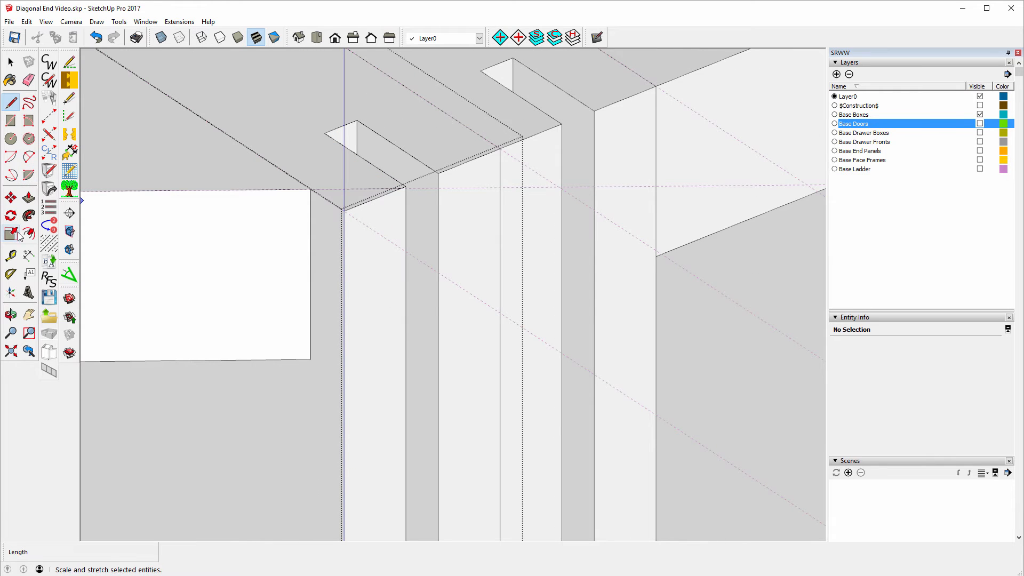
Step: Push the small triangular corner of the right side down 30 3/4" to bevel its full front edge, and finish editing the component
left_click(27, 197)
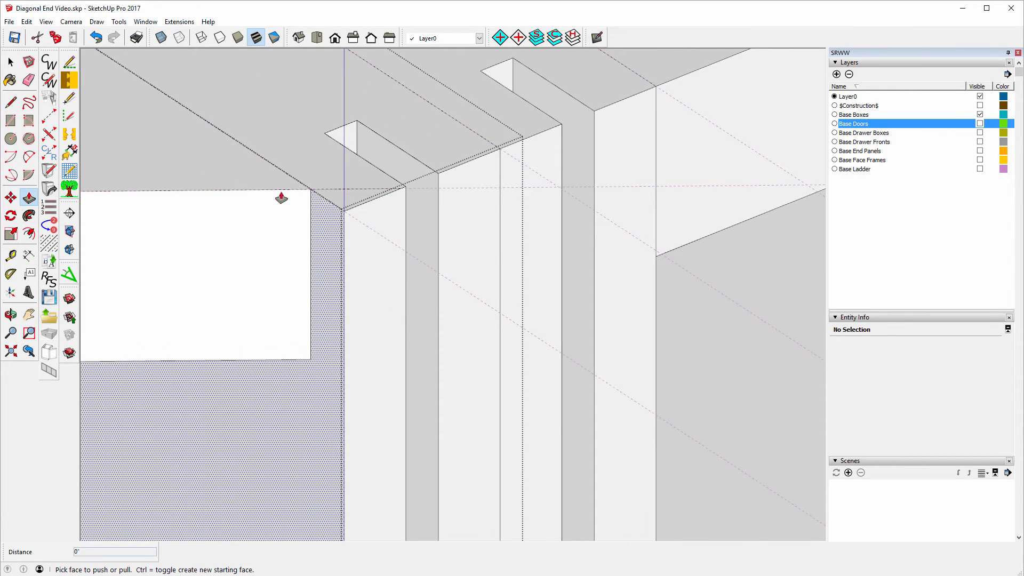
left_click(343, 206)
scroll(350, 240, "down", 1)
scroll(352, 267, "up", 5)
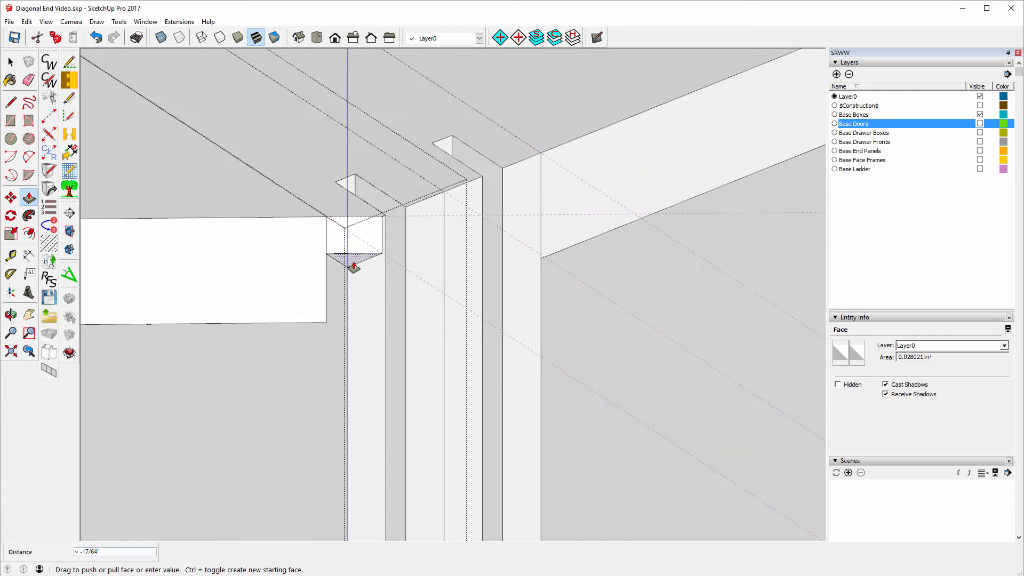
scroll(372, 286, "down", 8)
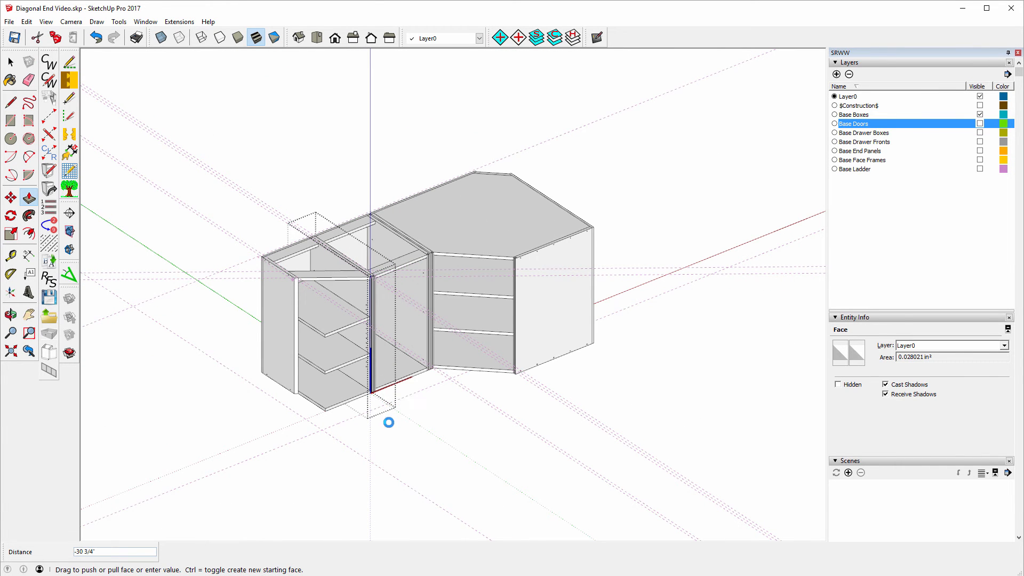
left_click(389, 421)
scroll(376, 277, "up", 5)
scroll(372, 289, "up", 8)
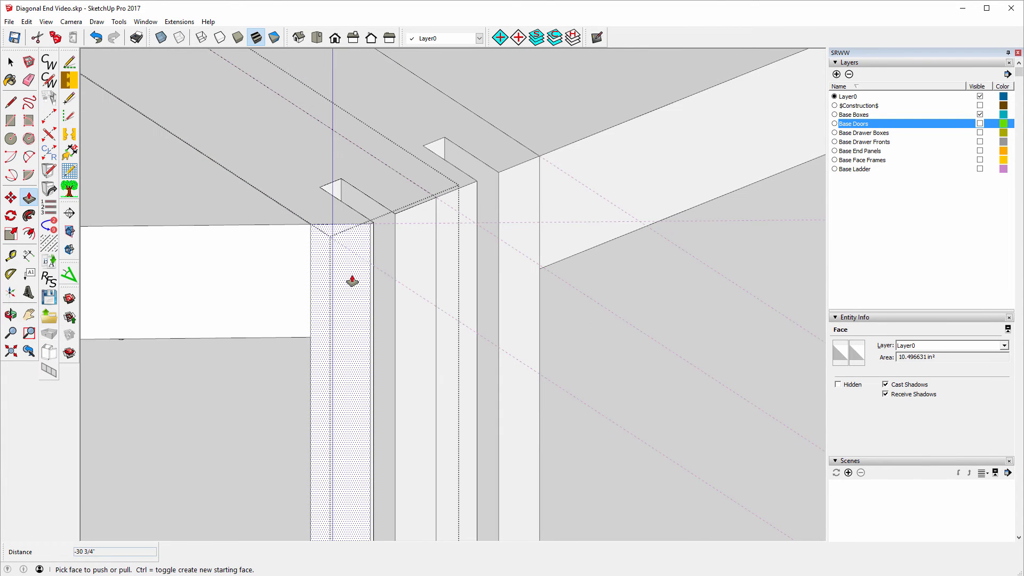
key("space")
scroll(394, 256, "down", 2)
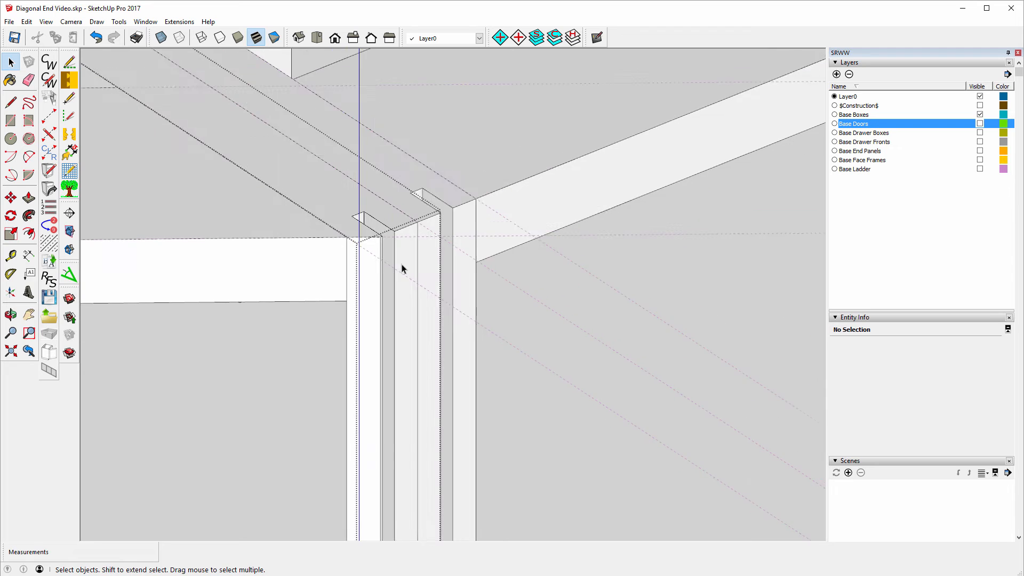
scroll(402, 268, "down", 8)
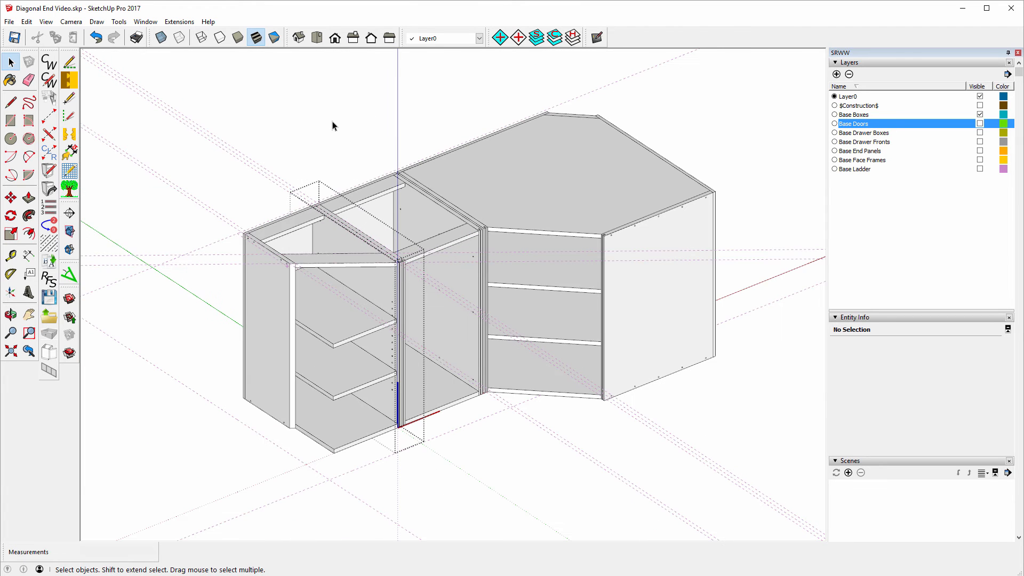
left_click(332, 125)
Step: Edit the end cabinet's bottom and draw a diagonal line across its top face, from the left side's inner front corner to the bottom's front right corner
scroll(405, 460, "up", 8)
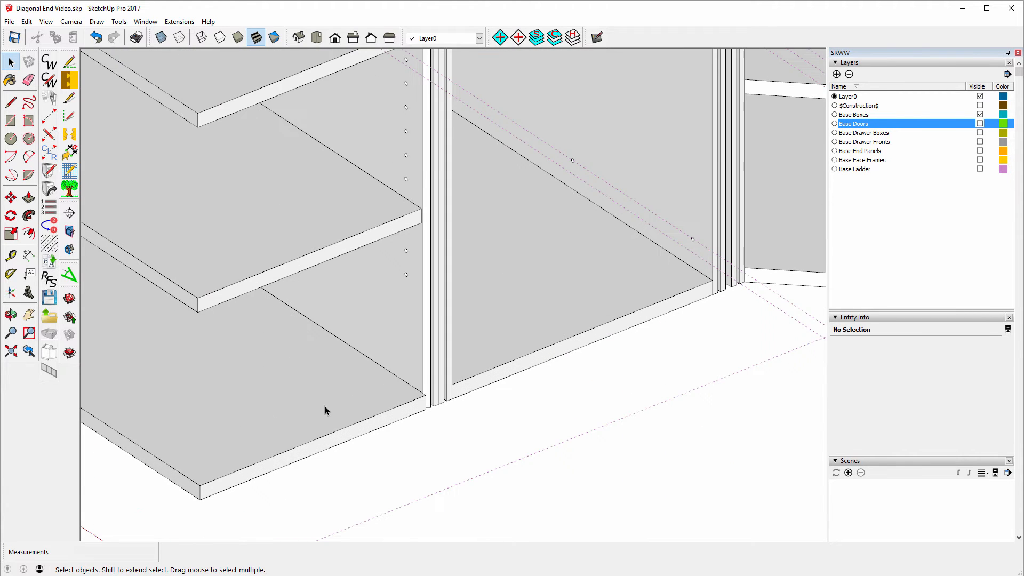
scroll(318, 437, "down", 5)
scroll(251, 425, "up", 6)
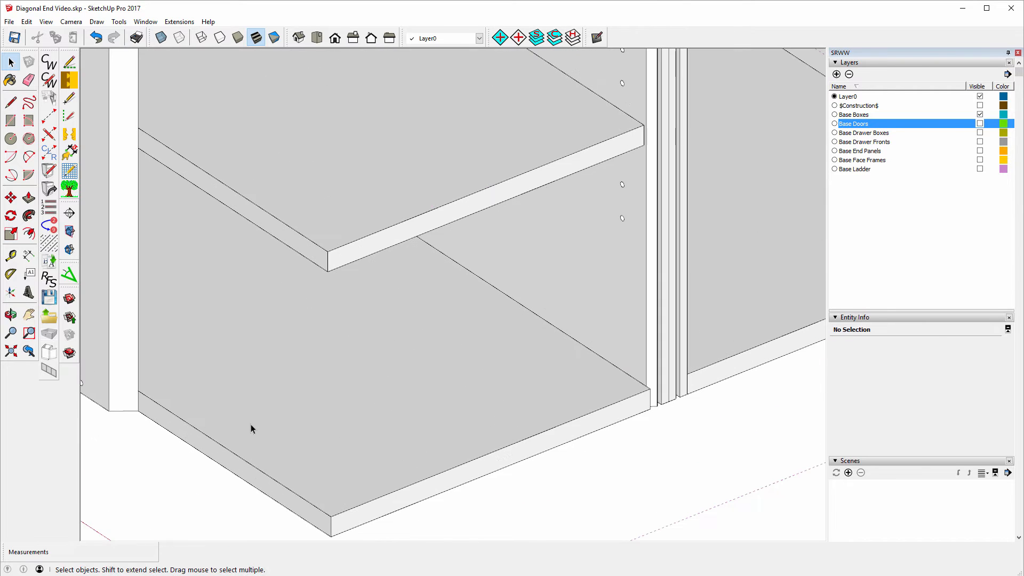
left_click(11, 102)
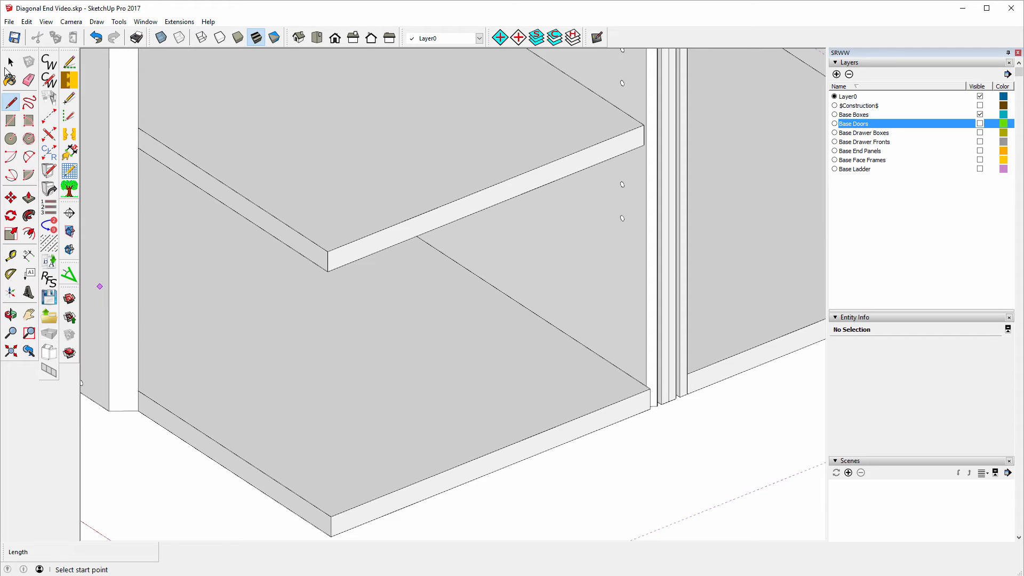
left_click(11, 63)
left_click(325, 452)
right_click(327, 450)
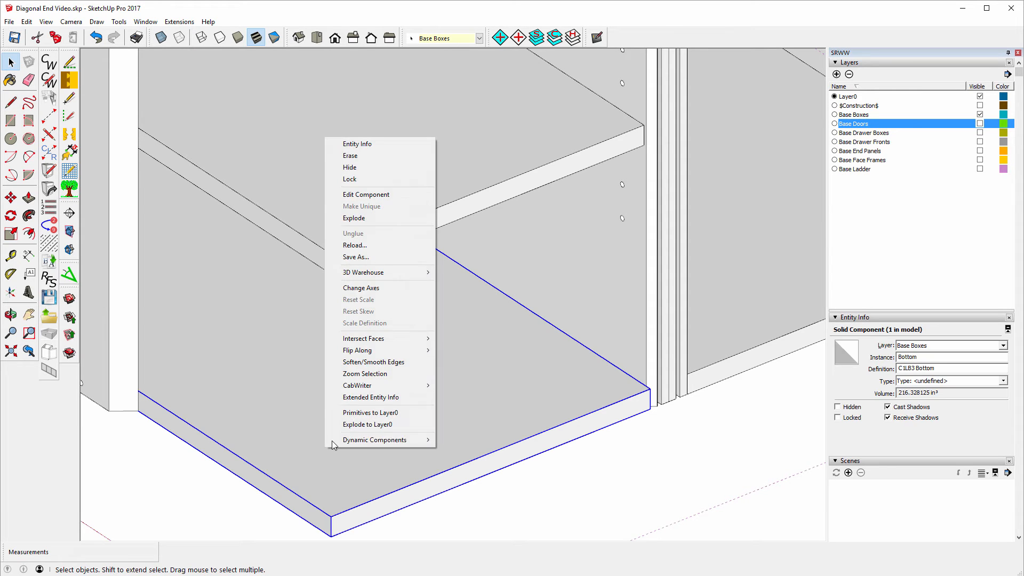
left_click(366, 194)
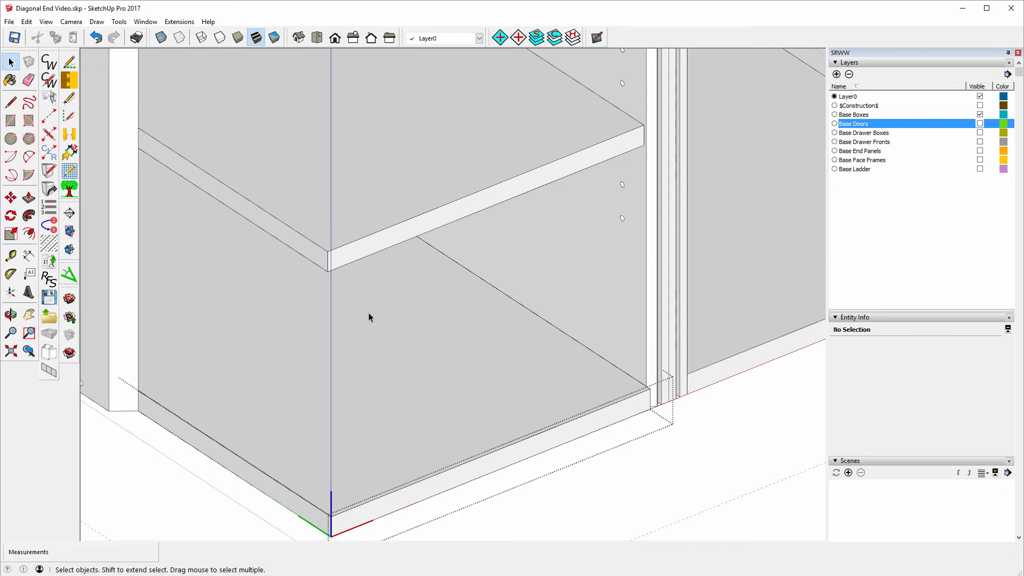
left_click(11, 101)
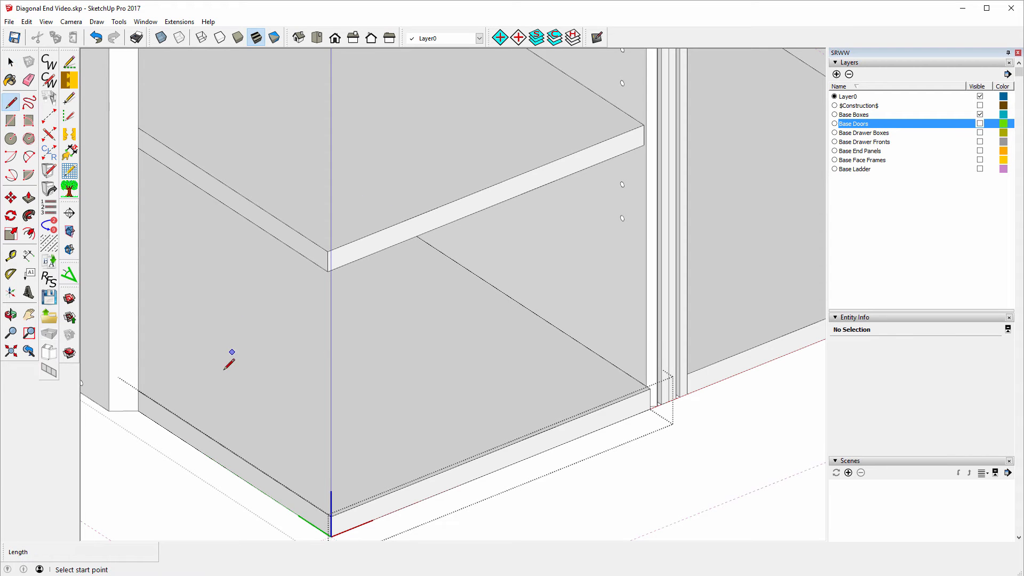
left_click(138, 392)
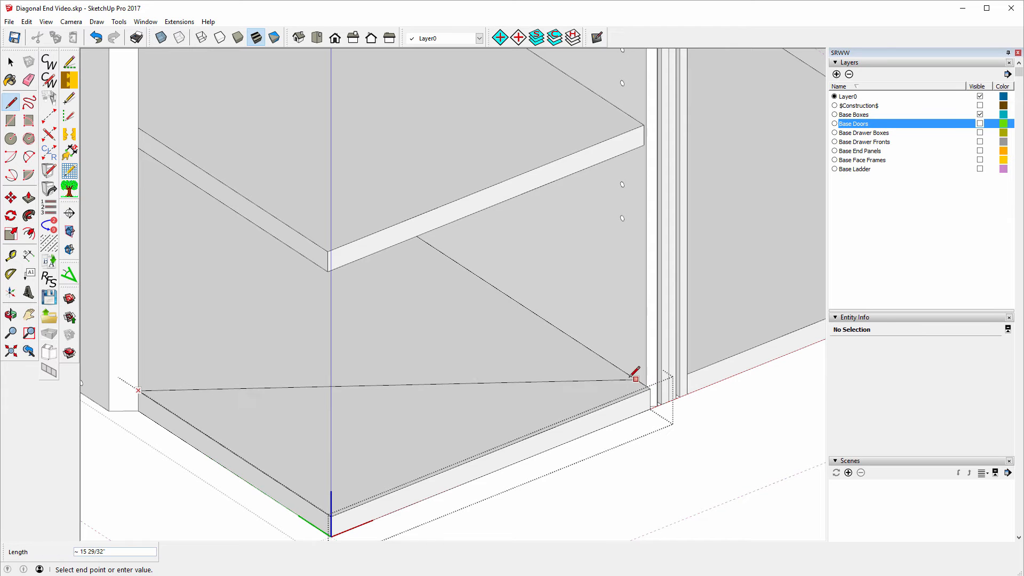
scroll(648, 388, "up", 2)
scroll(653, 389, "up", 2)
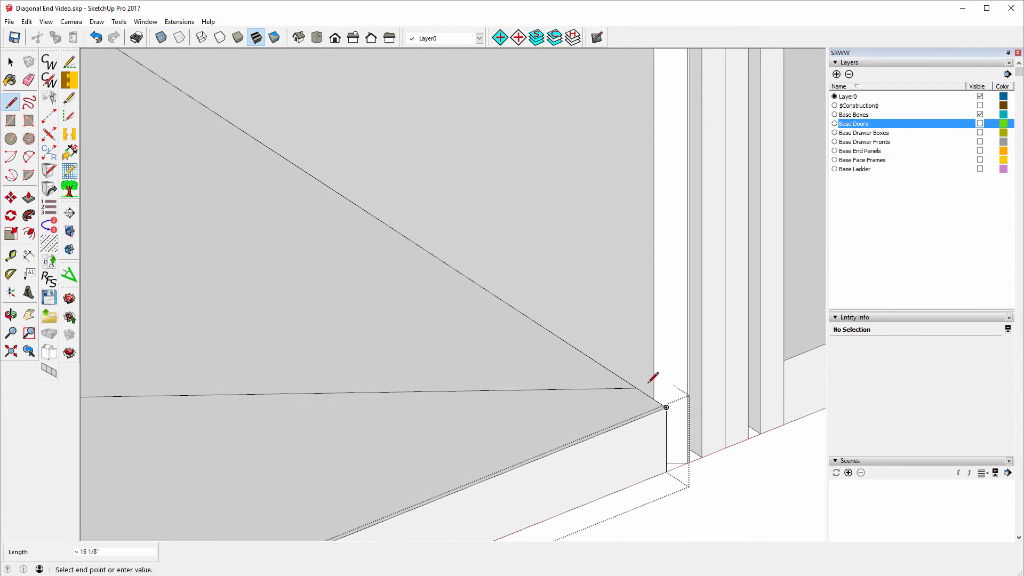
left_click(667, 405)
scroll(483, 209, "down", 6)
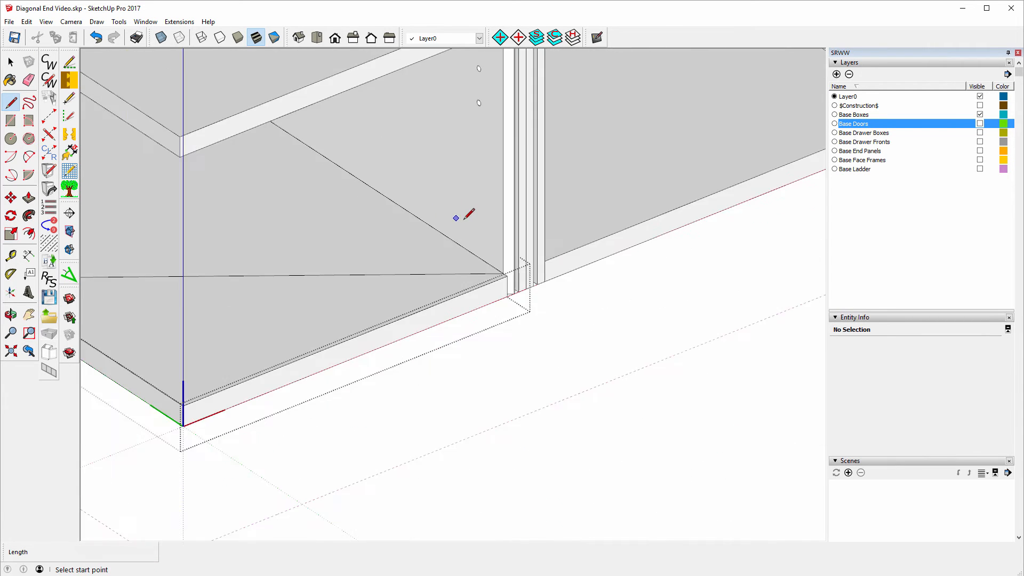
Step: Push the bottom's front triangle down 3/4" to cut it away along the diagonal, and finish editing the component
left_click(28, 198)
left_click(343, 293)
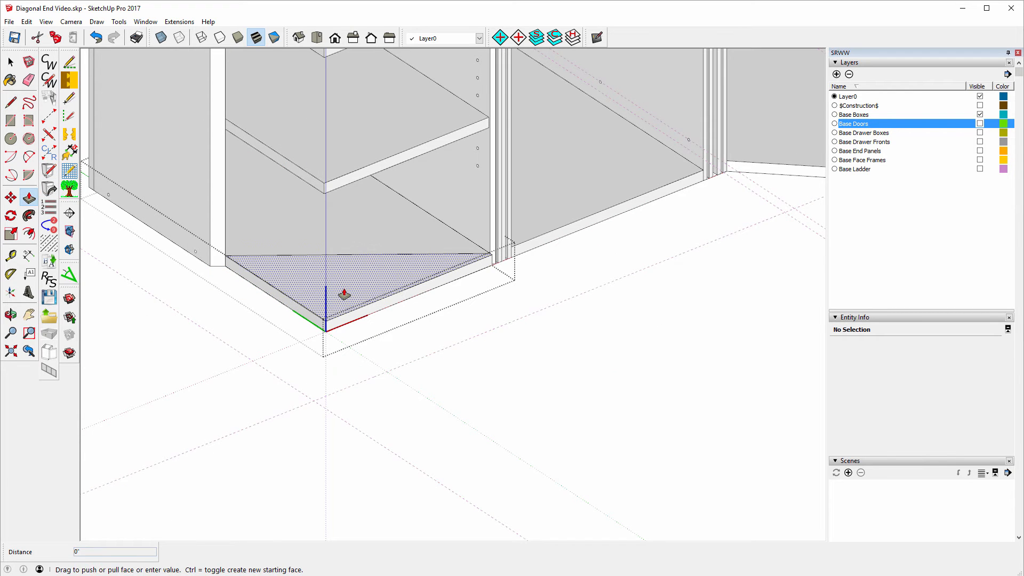
left_click(342, 334)
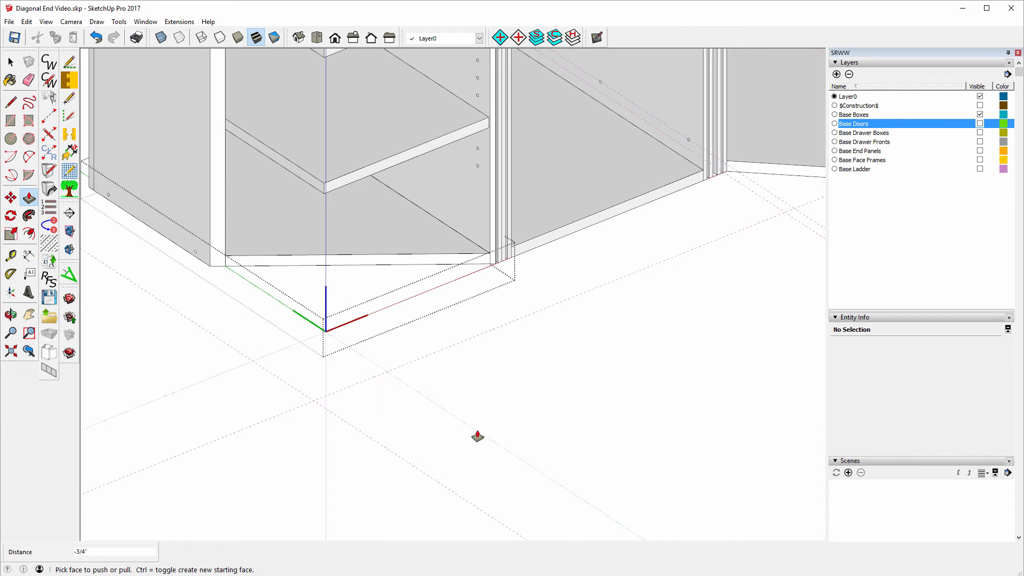
left_click(12, 63)
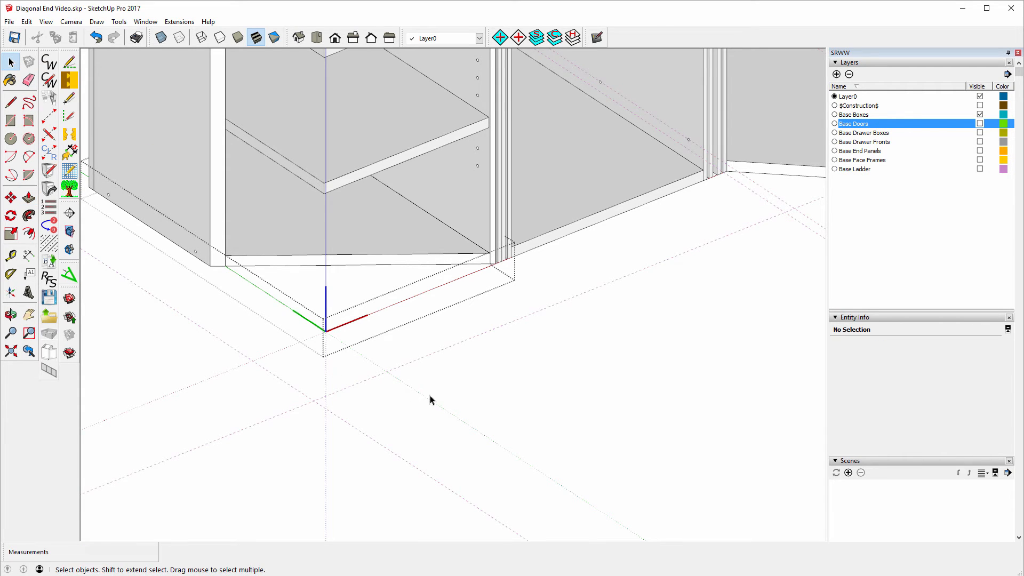
left_click(477, 417)
scroll(364, 331, "down", 3)
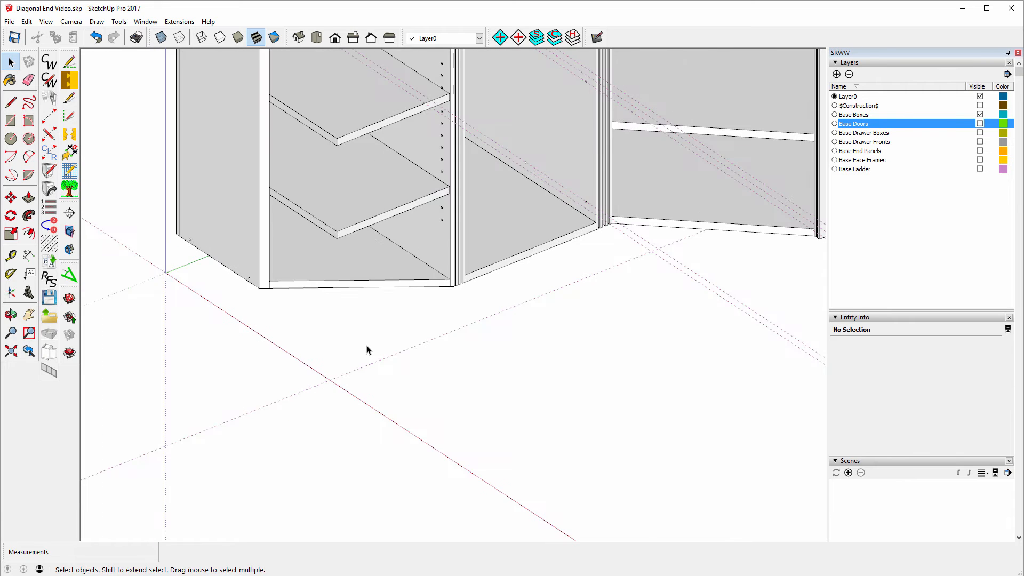
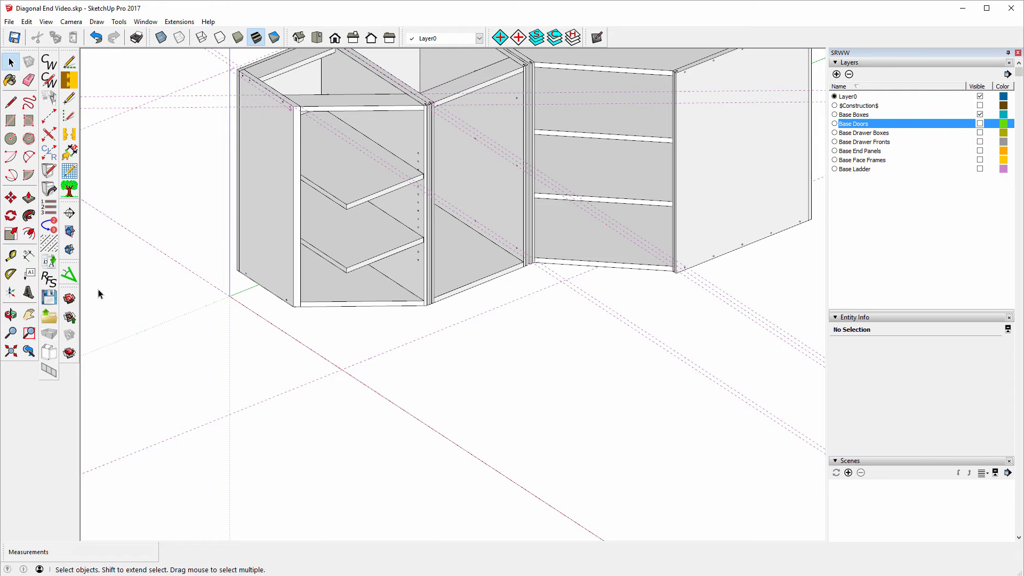
Step: Examine from the front how the ends of the end cabinet's shelves meet the left and right sides
left_click(11, 314)
left_click_drag(358, 183, 255, 118)
scroll(314, 120, "up", 3)
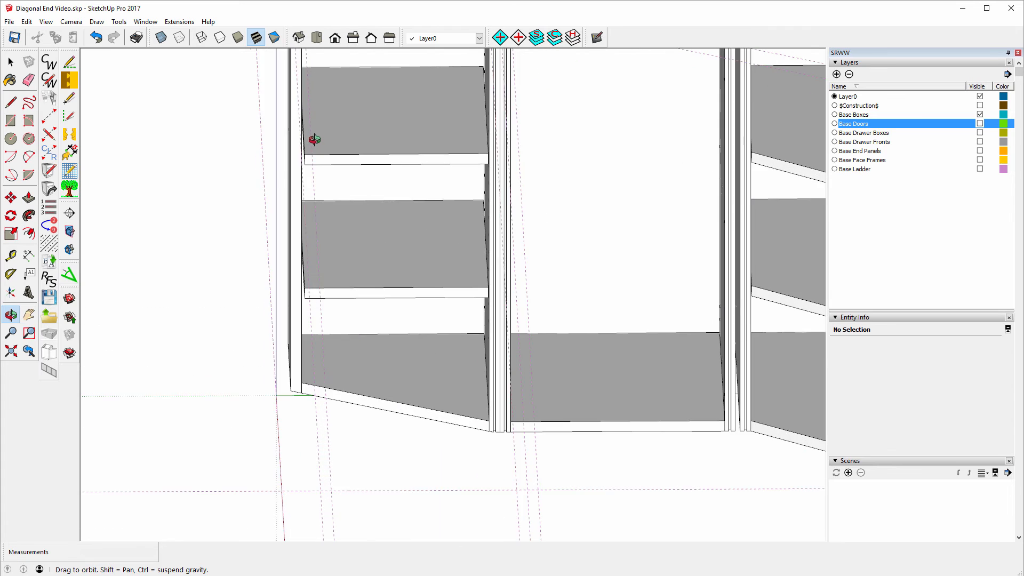
scroll(299, 114, "up", 5)
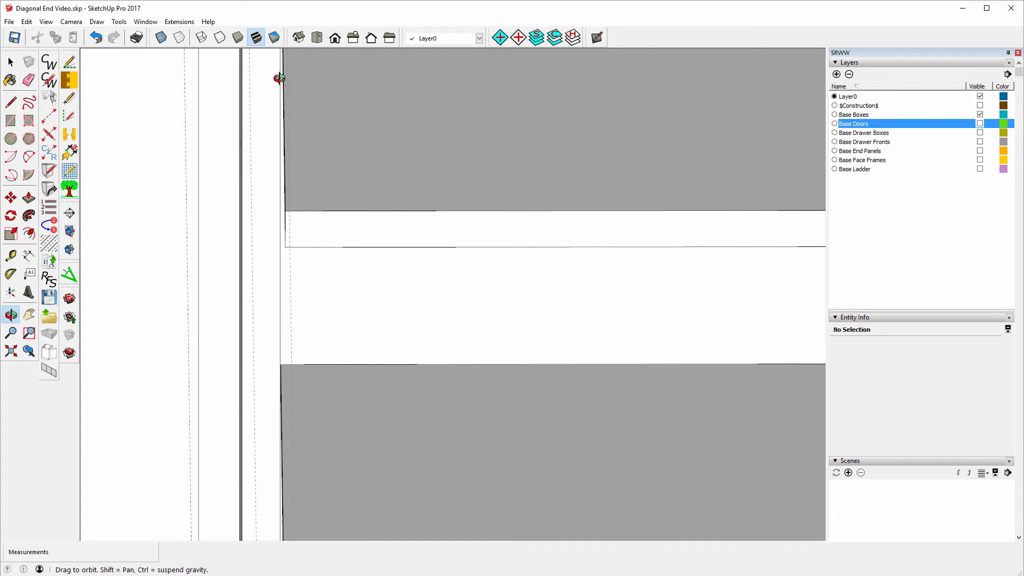
scroll(281, 171, "down", 5)
mouse_move(328, 168)
left_mouse_down()
mouse_move(353, 177)
mouse_move(326, 173)
left_mouse_up()
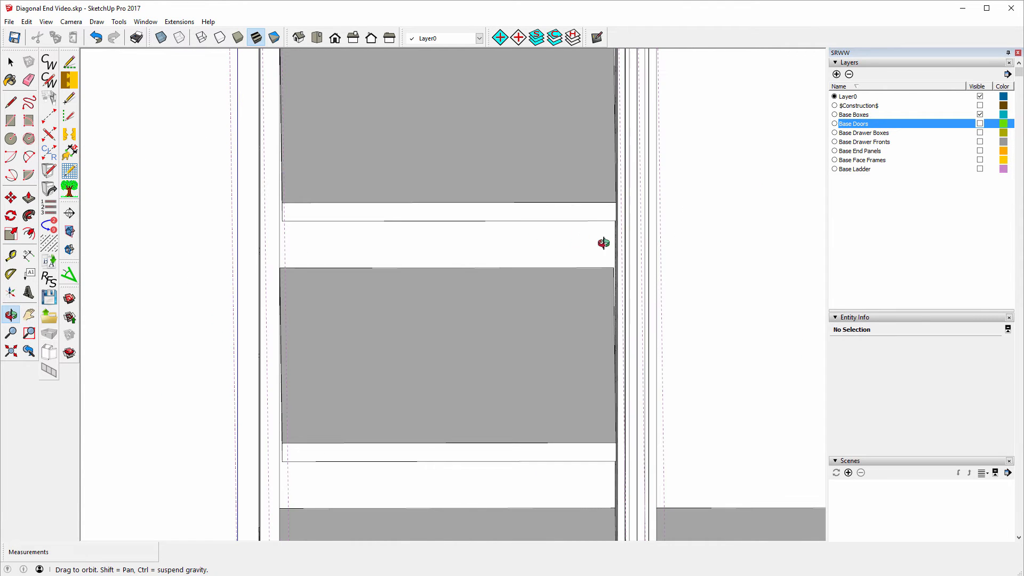
Step: Place a guide 9 3/4" above the bottom's diagonal front edge, running across the lower shelf's top face
scroll(624, 224, "up", 3)
scroll(609, 206, "up", 2)
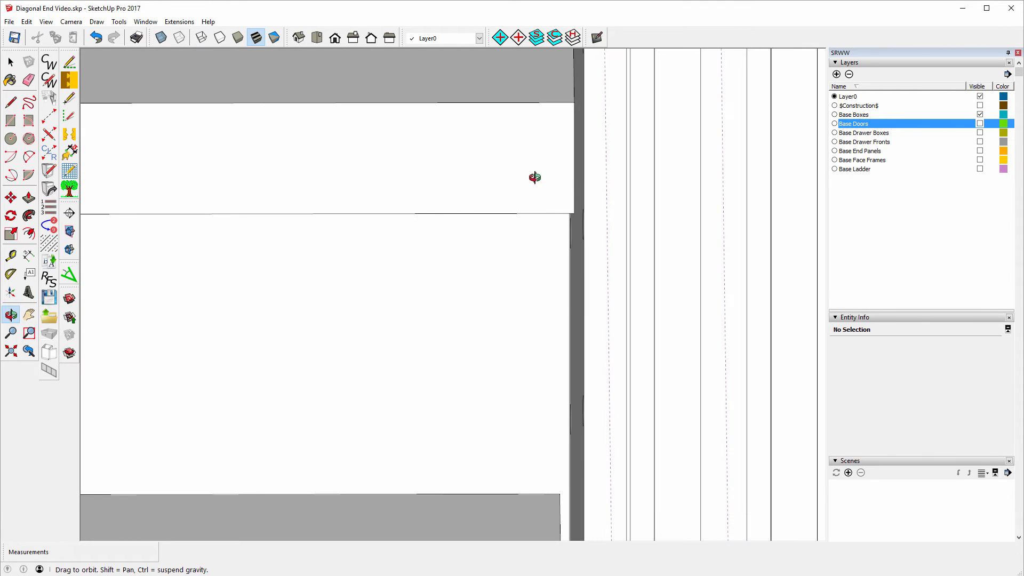
left_click_drag(535, 165, 535, 199)
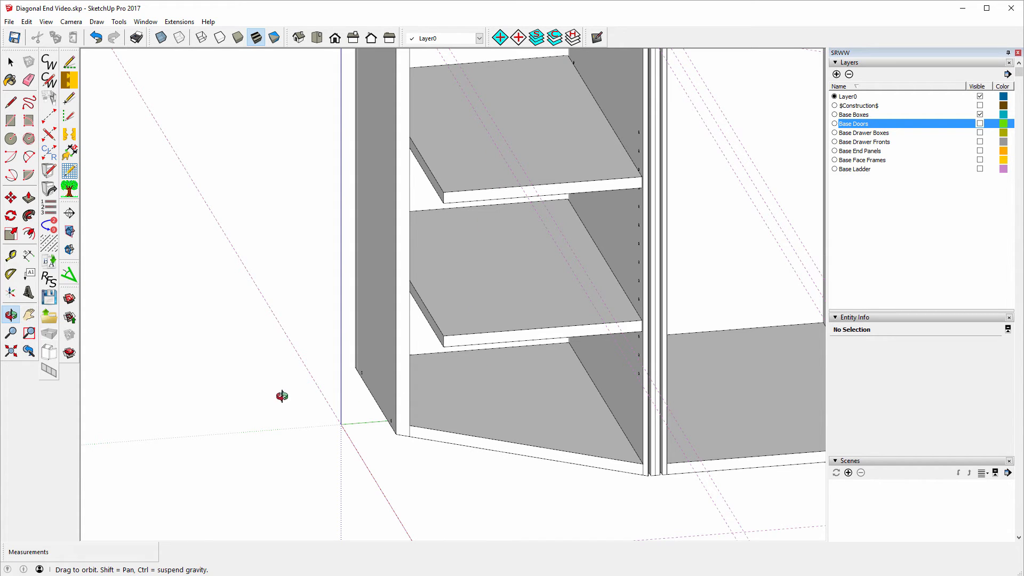
left_click(10, 259)
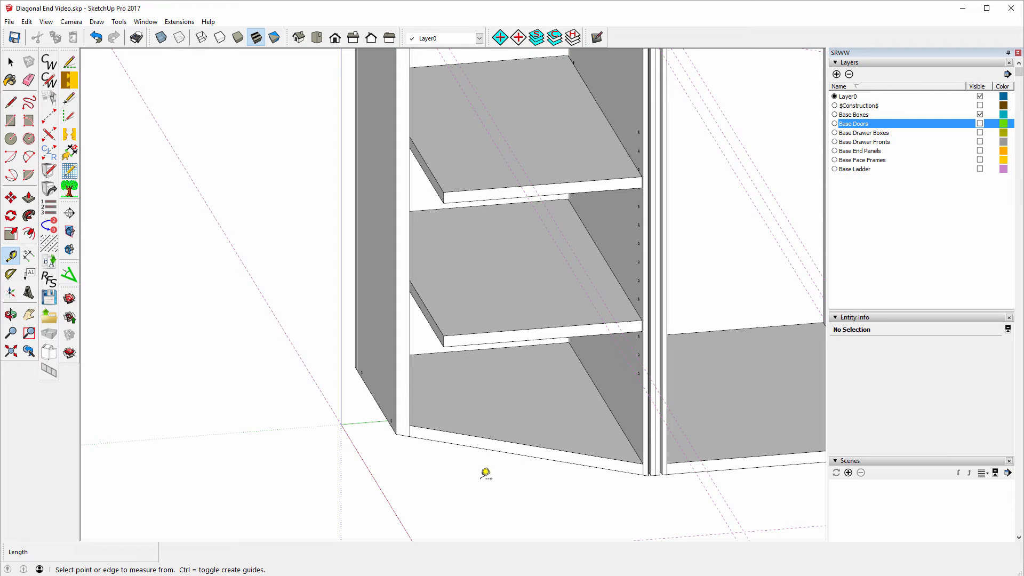
left_click(479, 437)
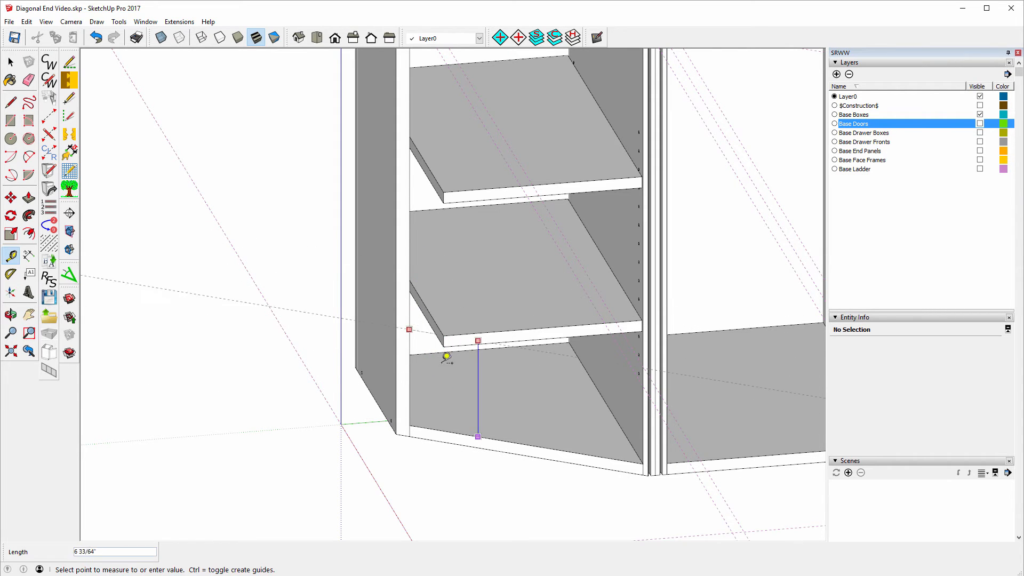
left_click(454, 331)
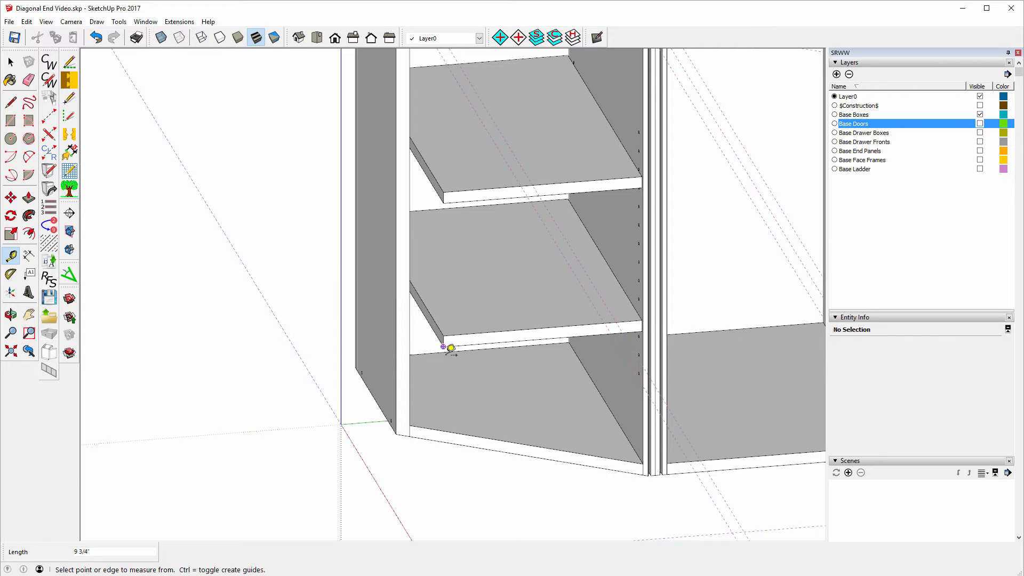
left_click(473, 436)
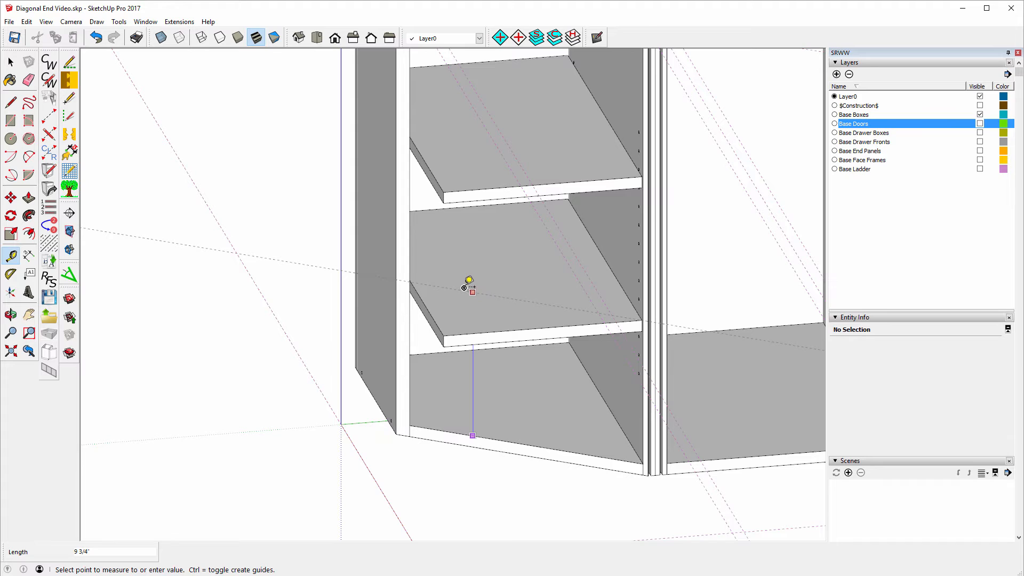
left_click(452, 326)
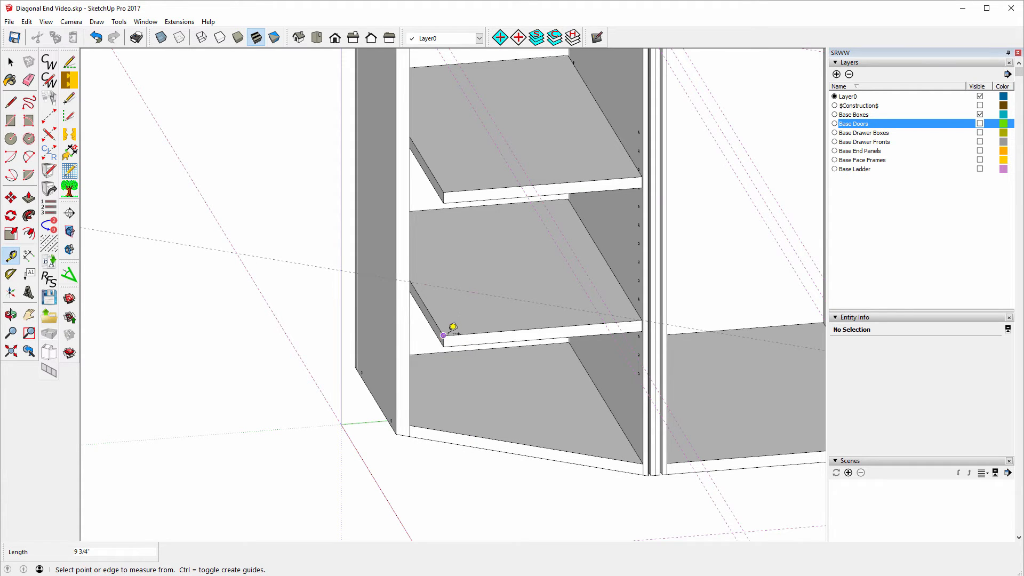
Step: Add a parallel guide on the lower shelf's top face, 1/8" behind the diagonal guide
scroll(645, 305, "up", 1)
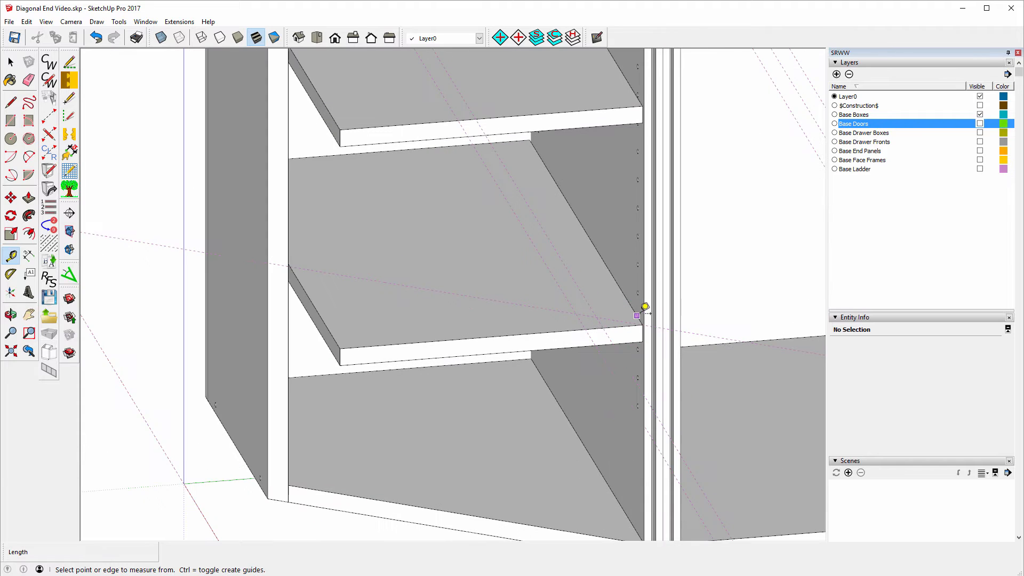
scroll(474, 222, "down", 1)
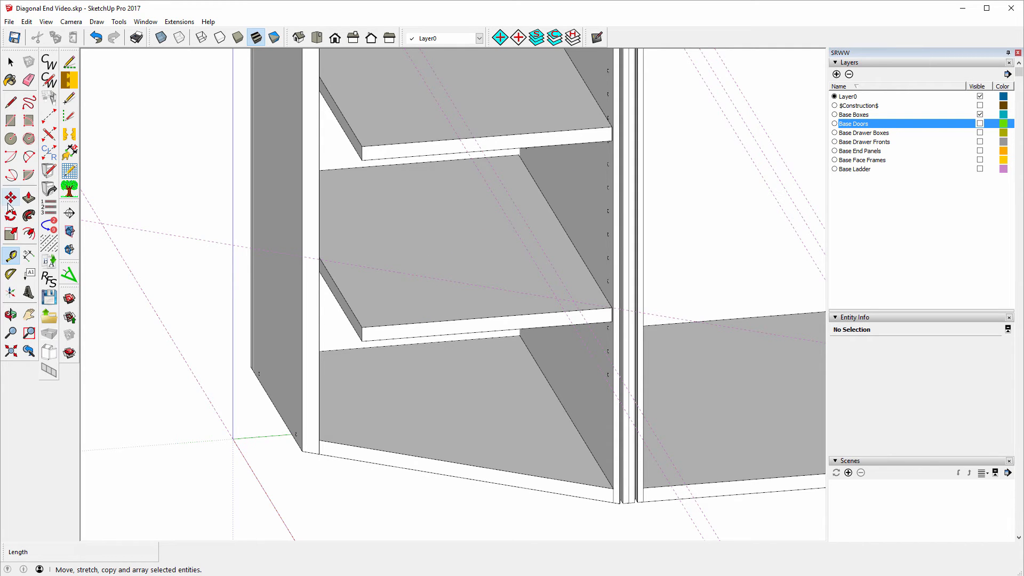
left_click(449, 280)
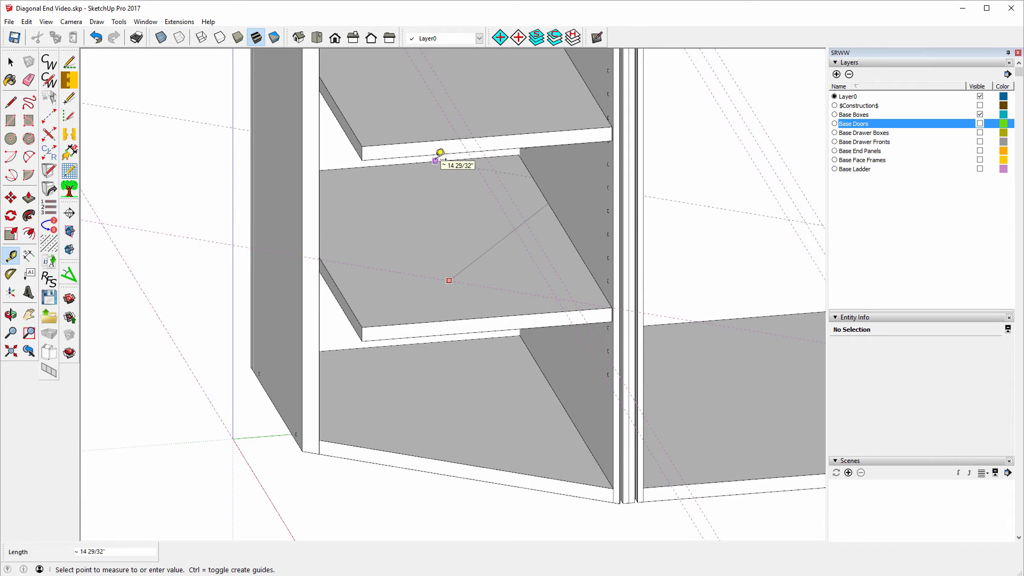
type("1/8")
key("Return")
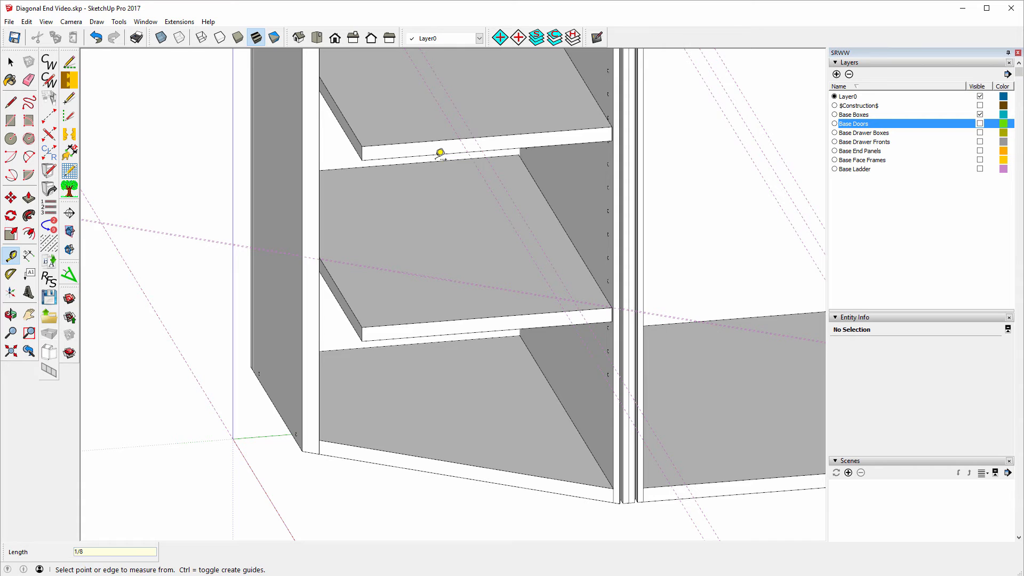
scroll(598, 308, "up", 4)
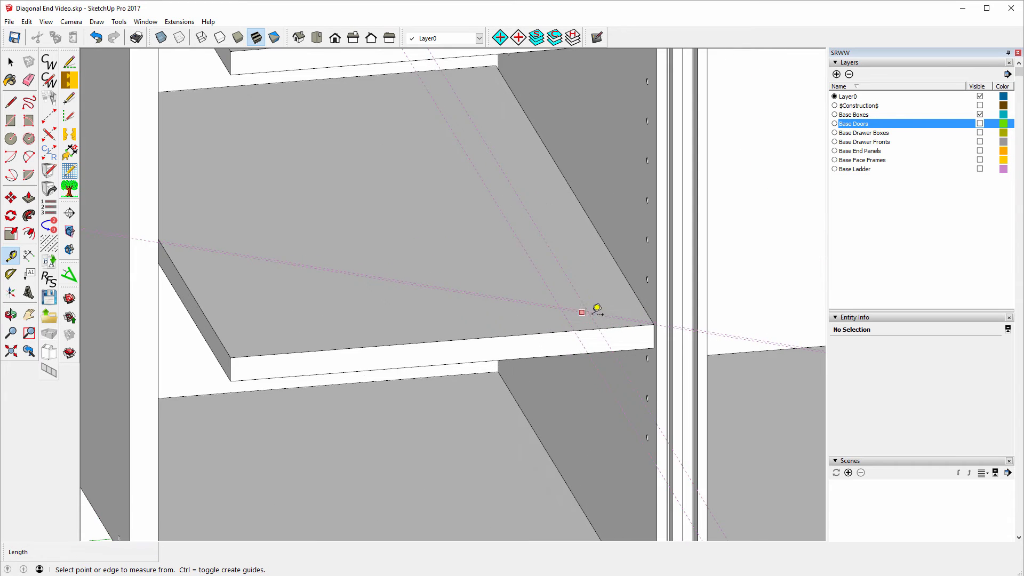
scroll(674, 335, "up", 3)
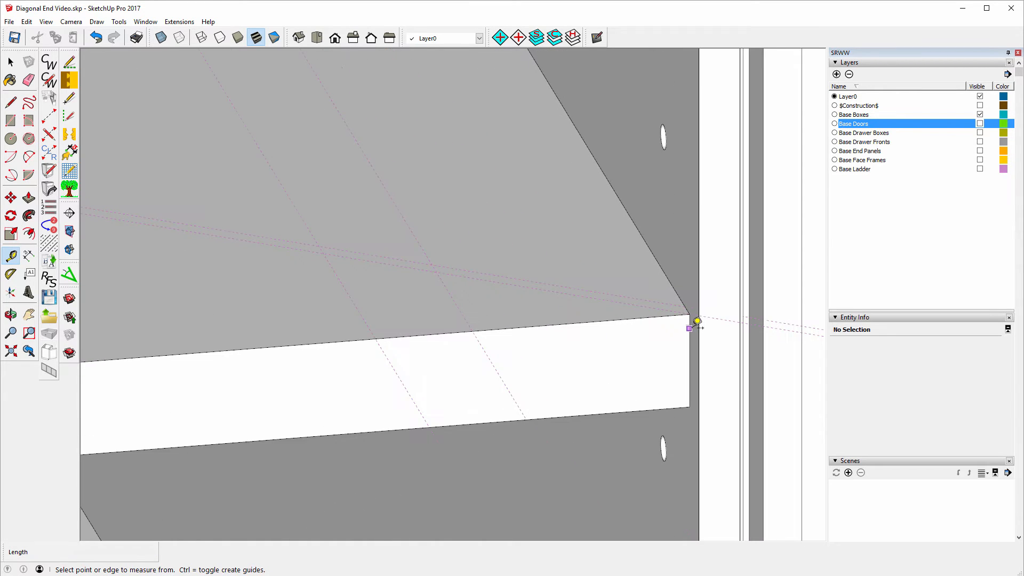
scroll(697, 322, "up", 2)
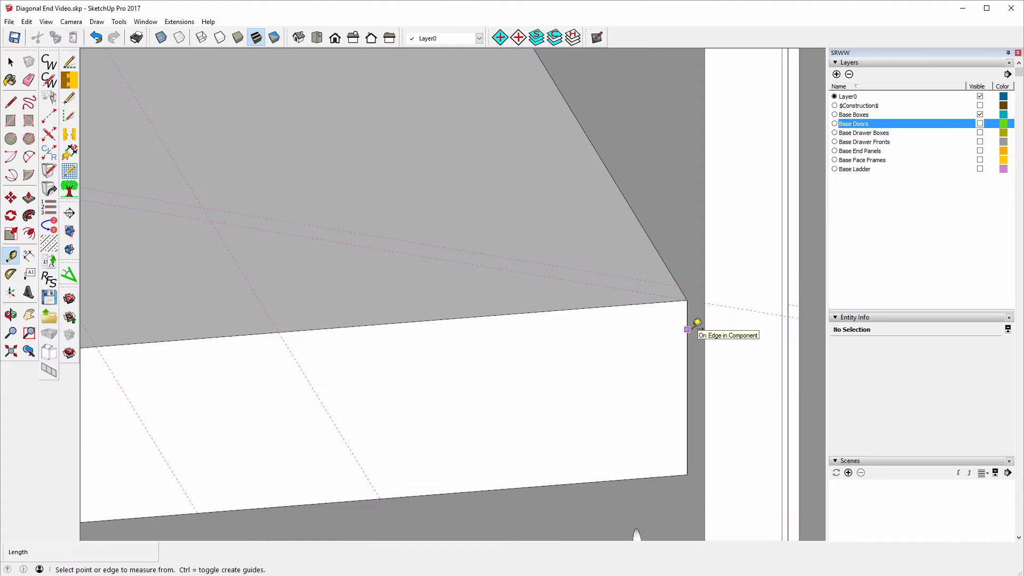
scroll(606, 318, "down", 10)
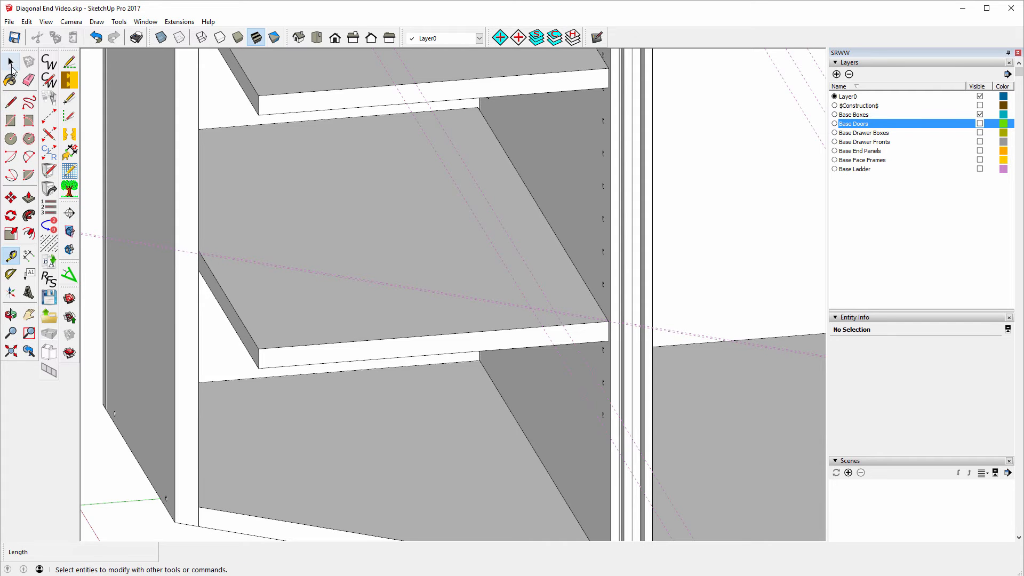
Step: Edit the lower shelf and draw a line along the rear diagonal guide from the shelf's right edge to its left edge
left_click(11, 62)
left_click(330, 232)
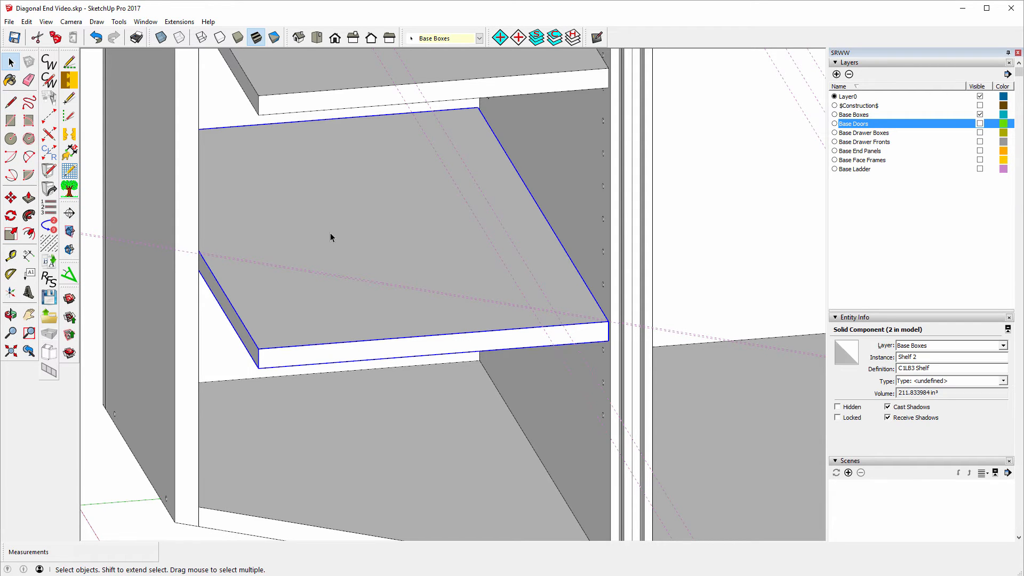
right_click(331, 232)
left_click(382, 296)
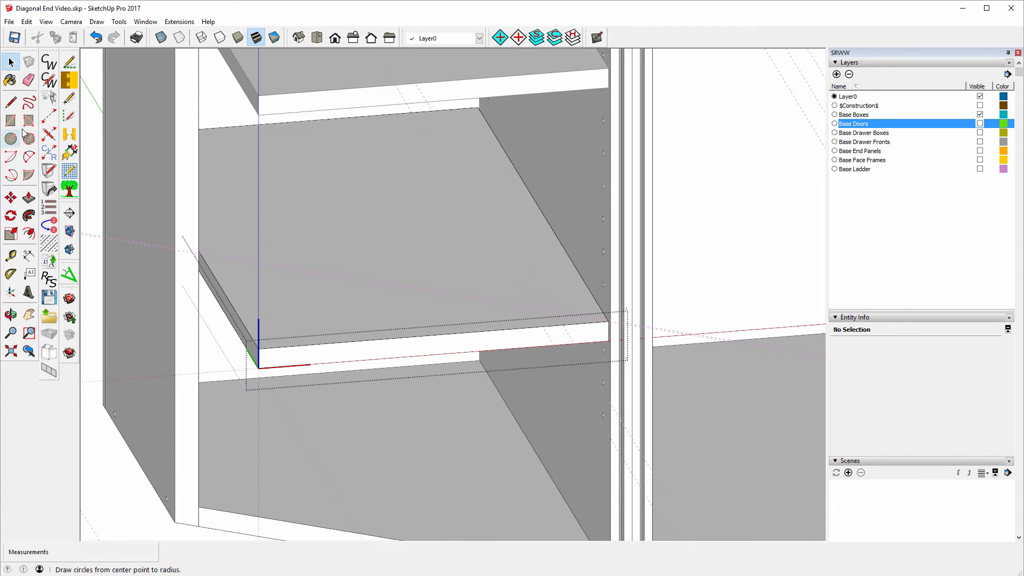
left_click(11, 102)
scroll(624, 312, "up", 8)
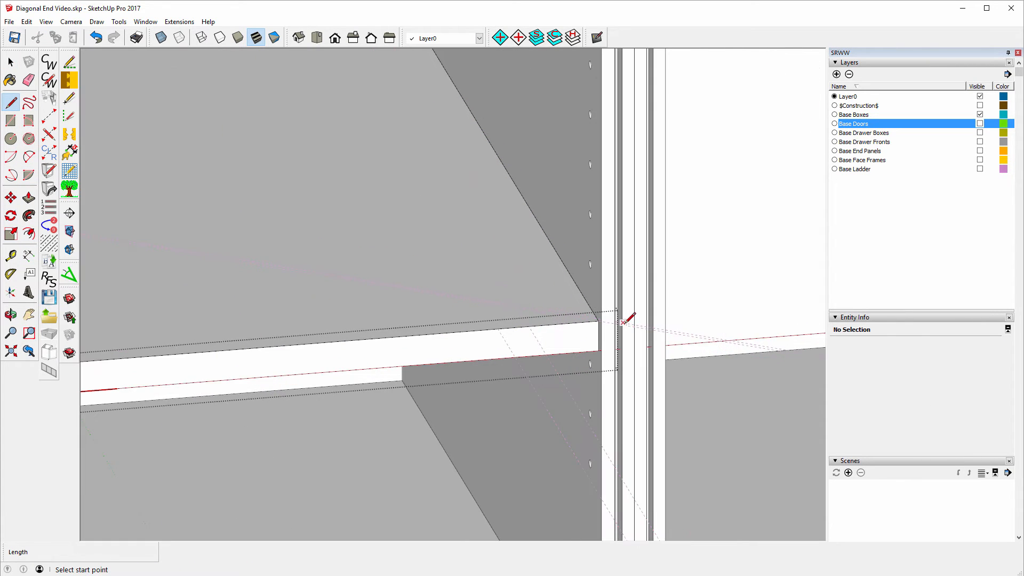
scroll(587, 319, "up", 2)
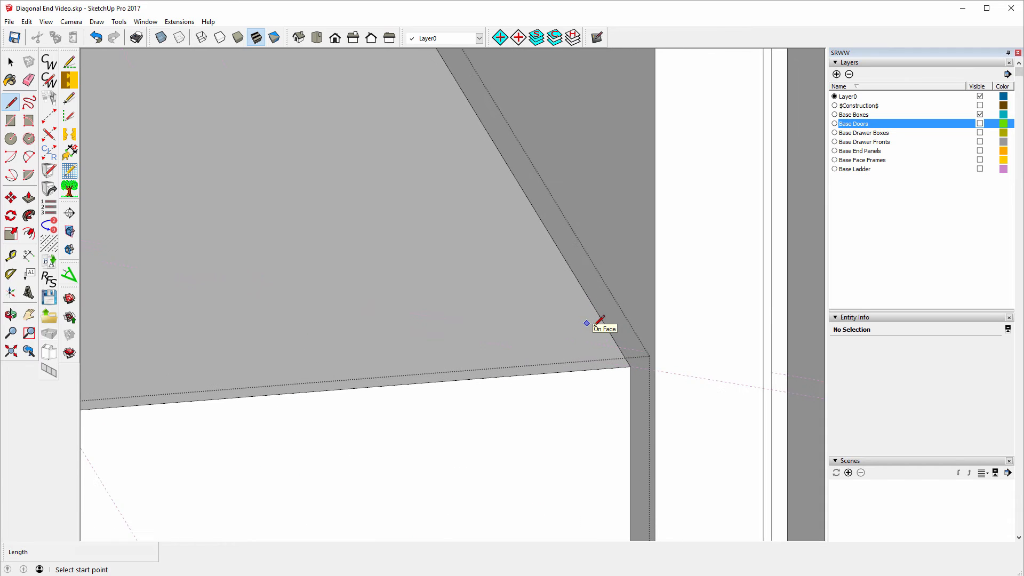
left_click(618, 347)
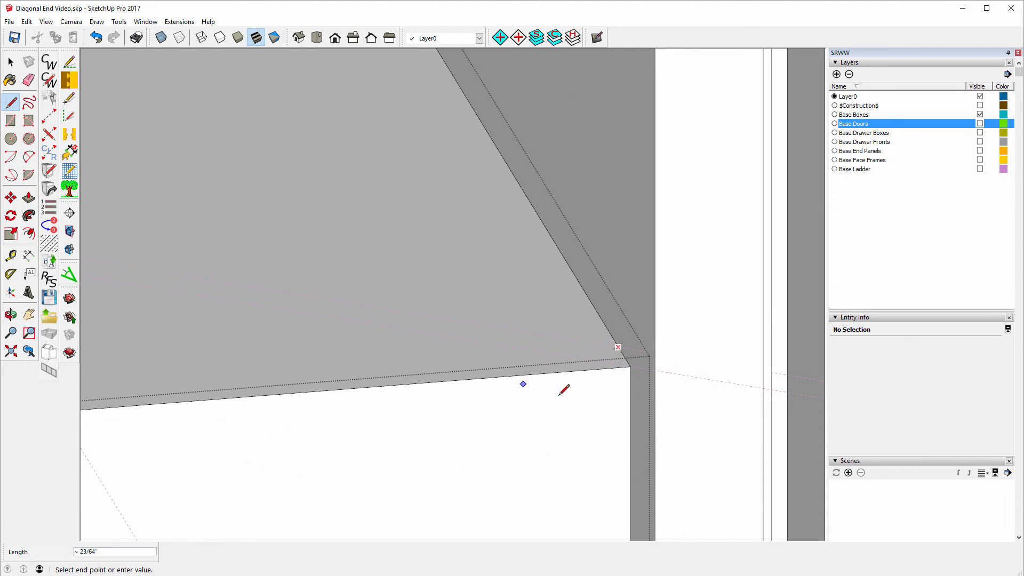
scroll(569, 401, "down", 6)
scroll(597, 373, "down", 1)
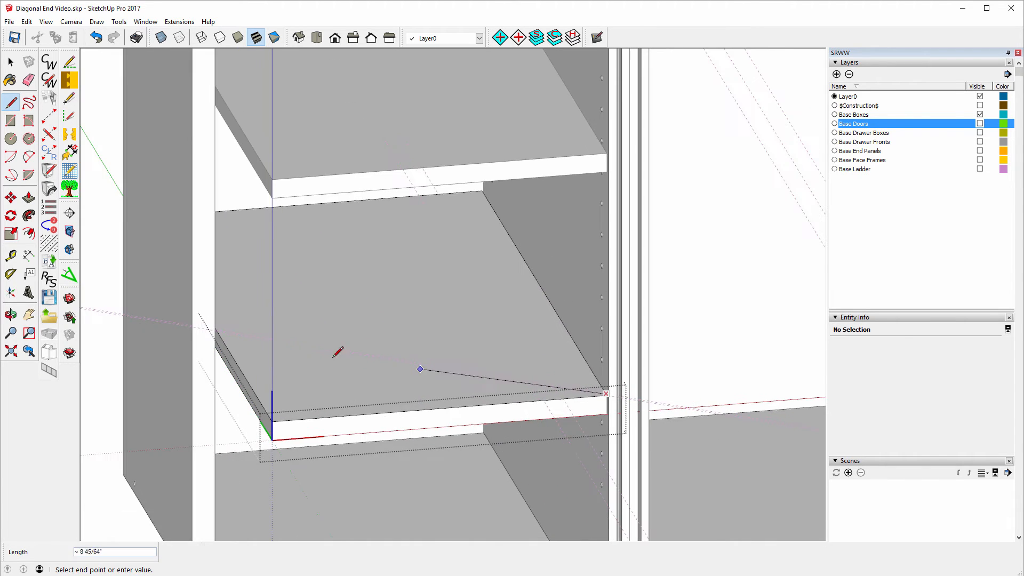
scroll(235, 270, "up", 5)
scroll(227, 337, "up", 4)
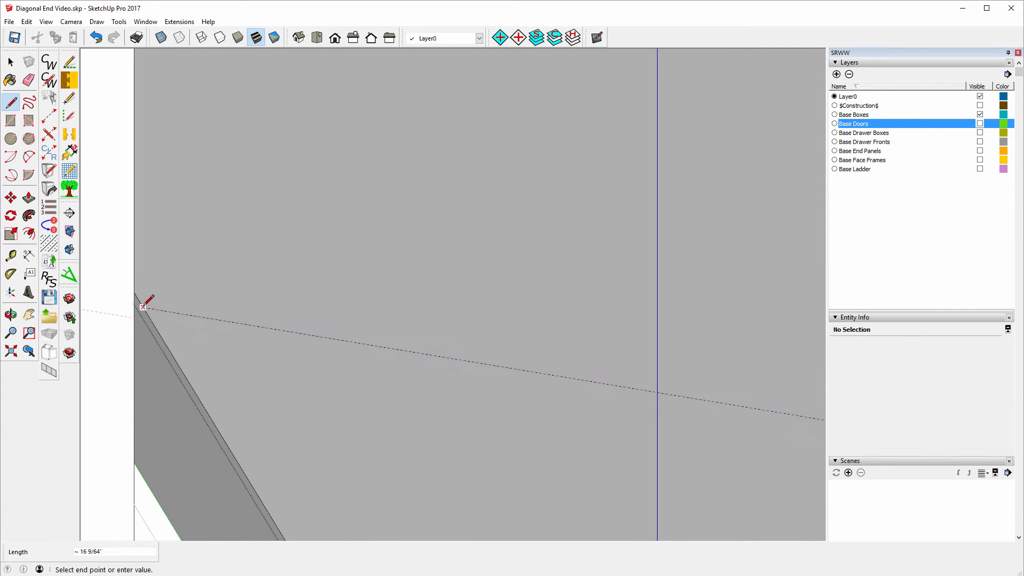
left_click(142, 296)
scroll(389, 205, "down", 3)
scroll(389, 205, "down", 4)
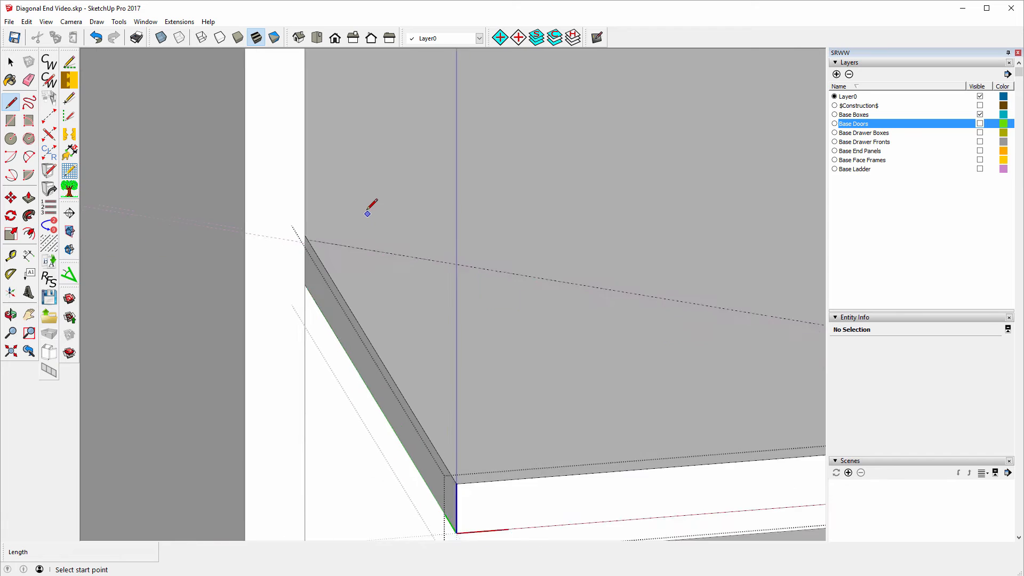
Step: Push the lower shelf's front triangle down 3/4" to cut it away along the diagonal, and finish editing the component
left_click(10, 60)
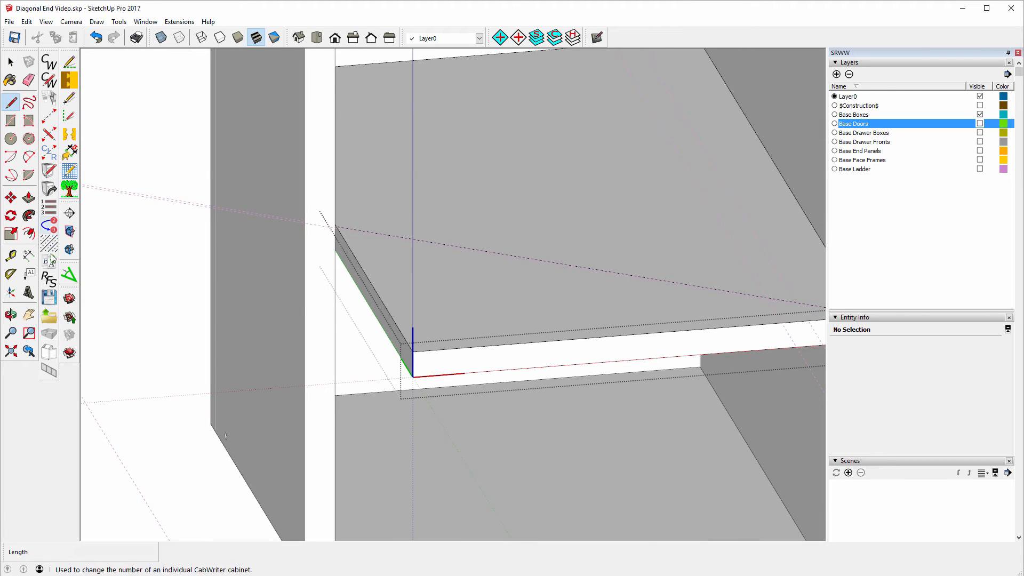
left_click(30, 199)
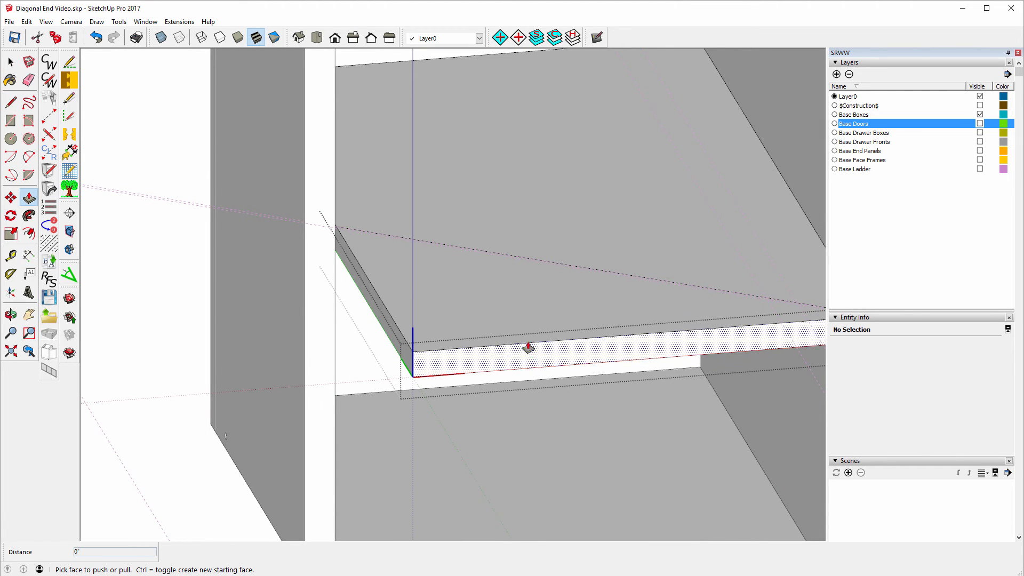
left_click(494, 322)
left_click(505, 399)
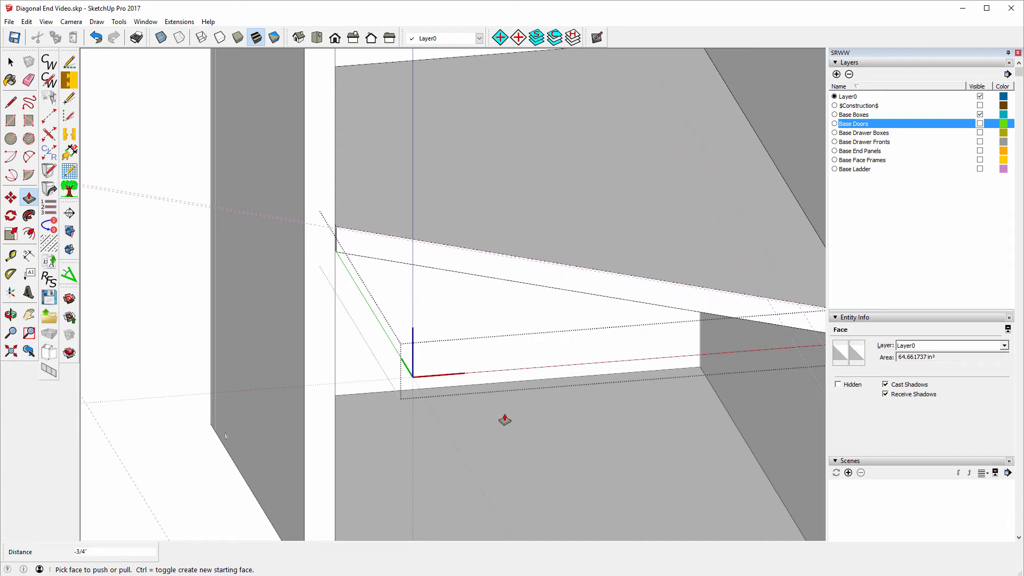
scroll(488, 408, "up", 3)
scroll(487, 404, "down", 6)
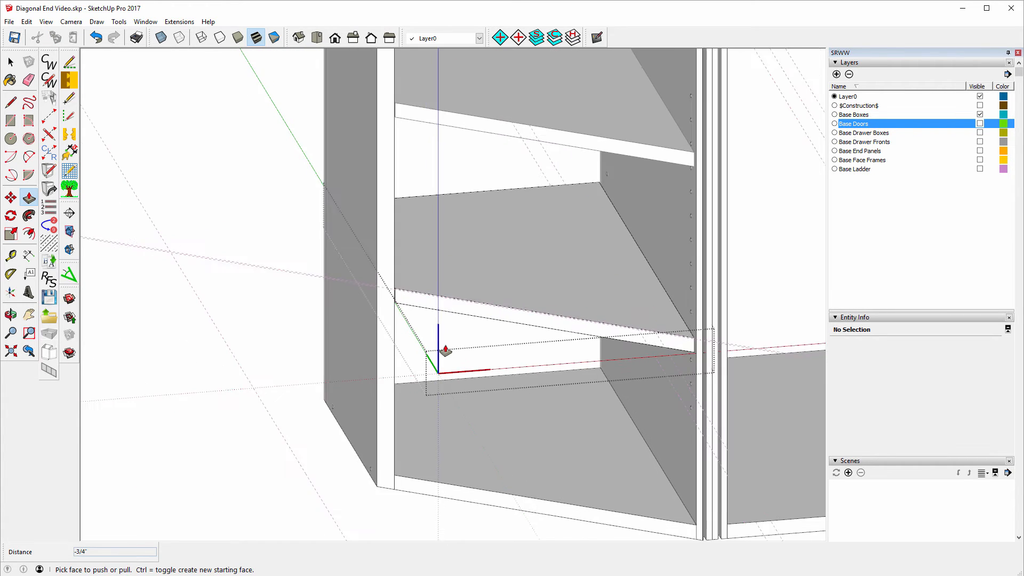
left_click(496, 327)
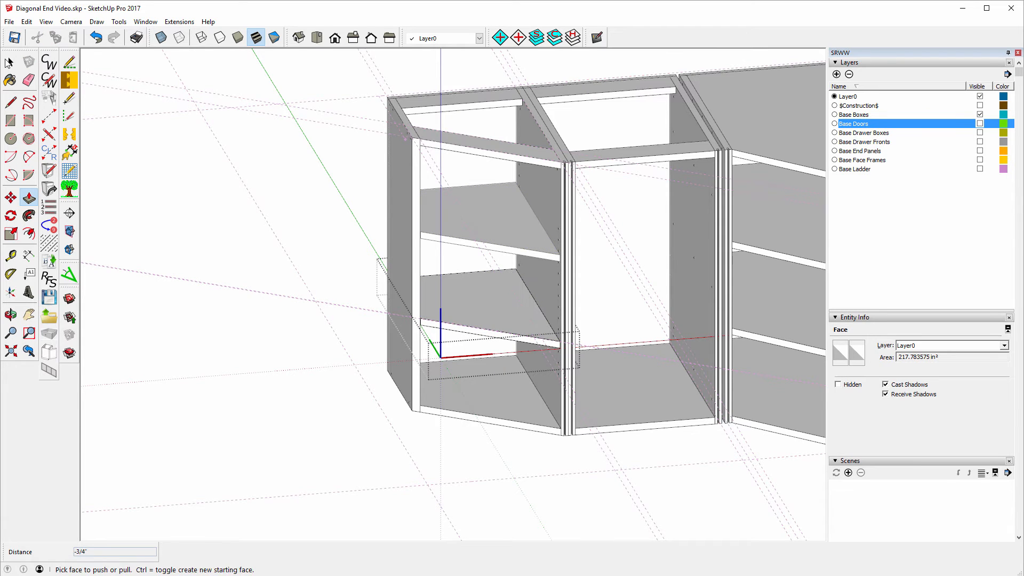
left_click(11, 62)
left_click(194, 212)
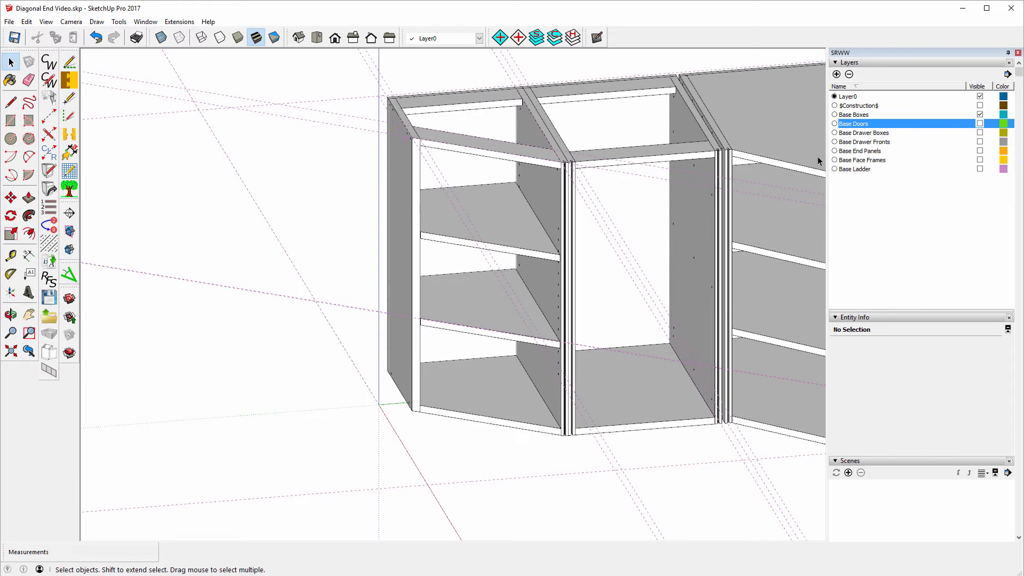
Step: Make the Base Doors, Base Drawer Boxes, Base Drawer Fronts, Base End Panels and Base Face Frames layers visible
left_click(980, 123)
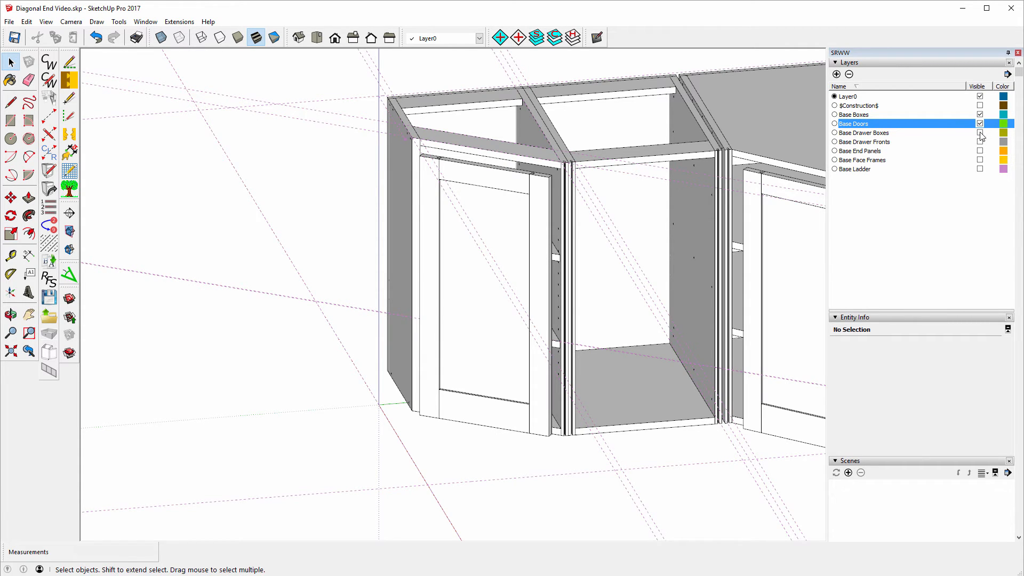
left_click(980, 132)
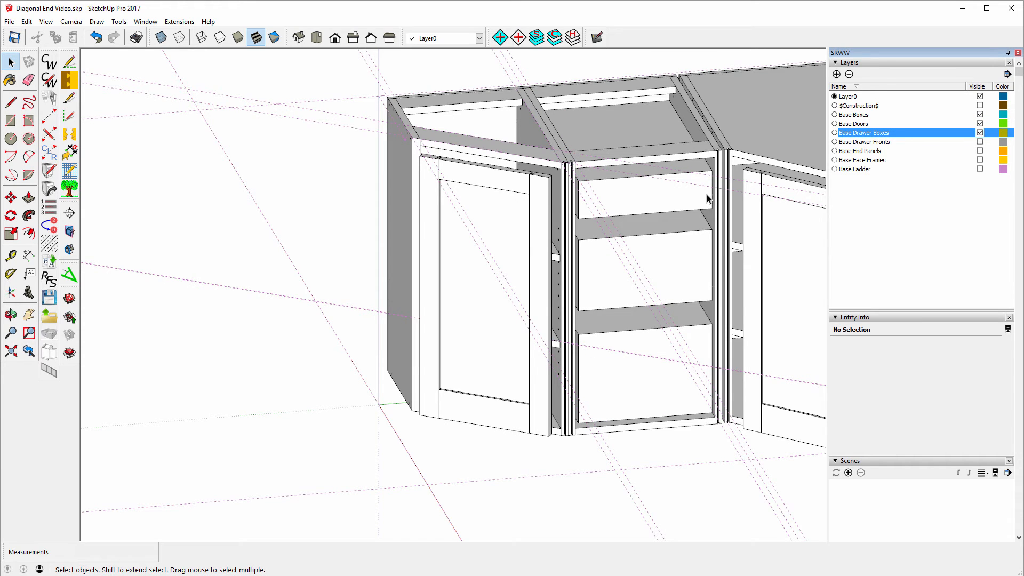
left_click(980, 141)
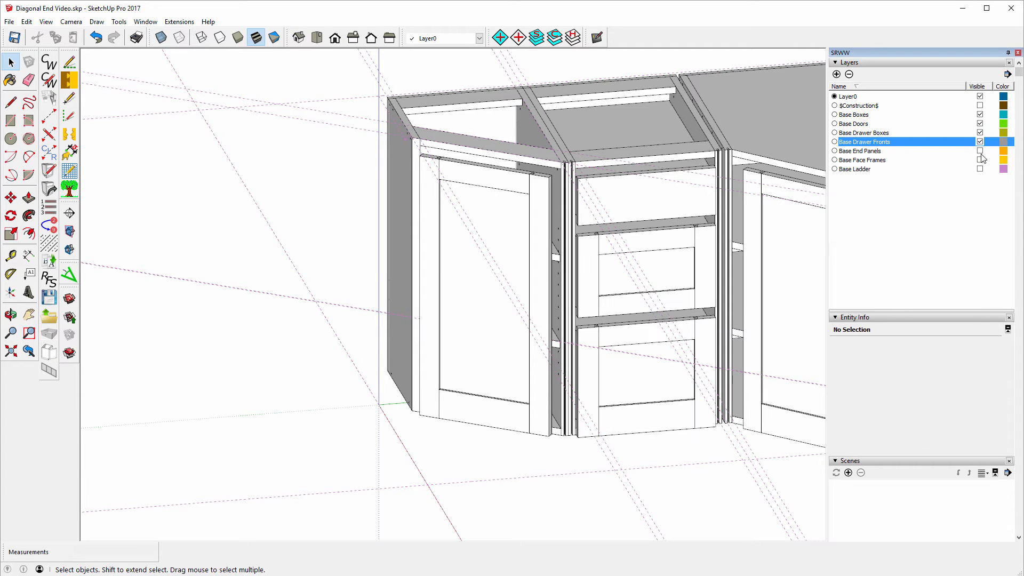
left_click(980, 151)
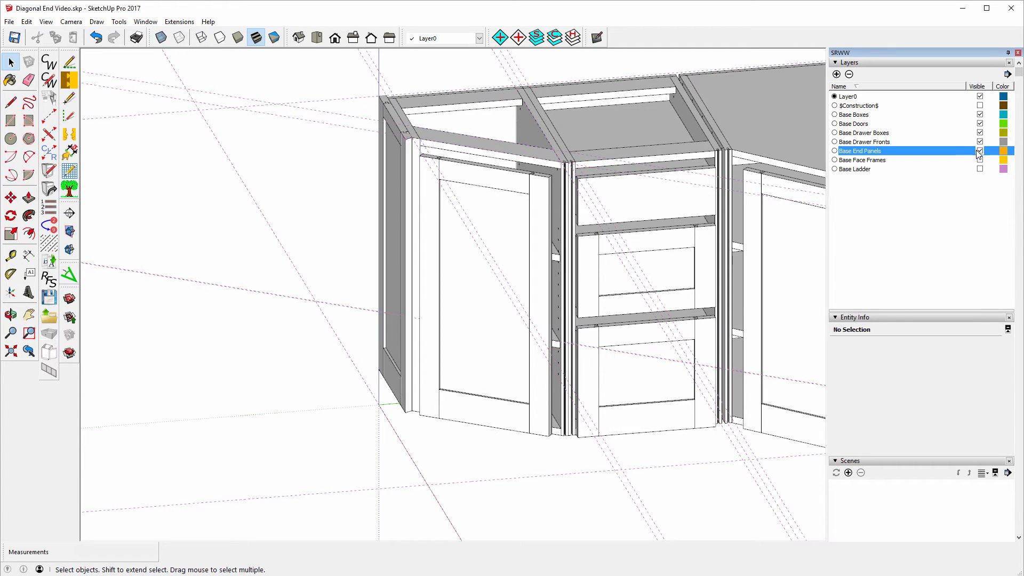
left_click(980, 160)
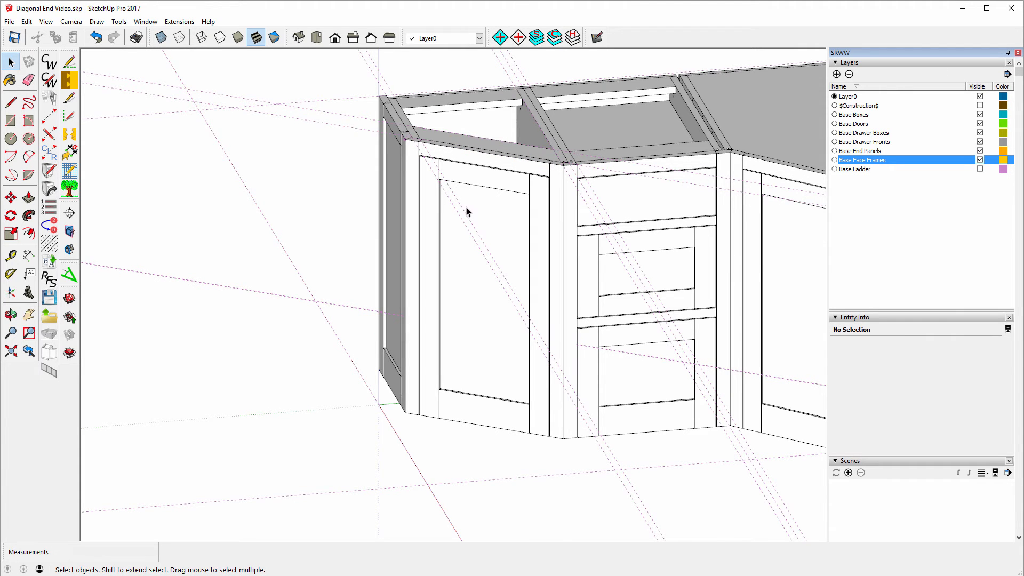
scroll(467, 211, "down", 3)
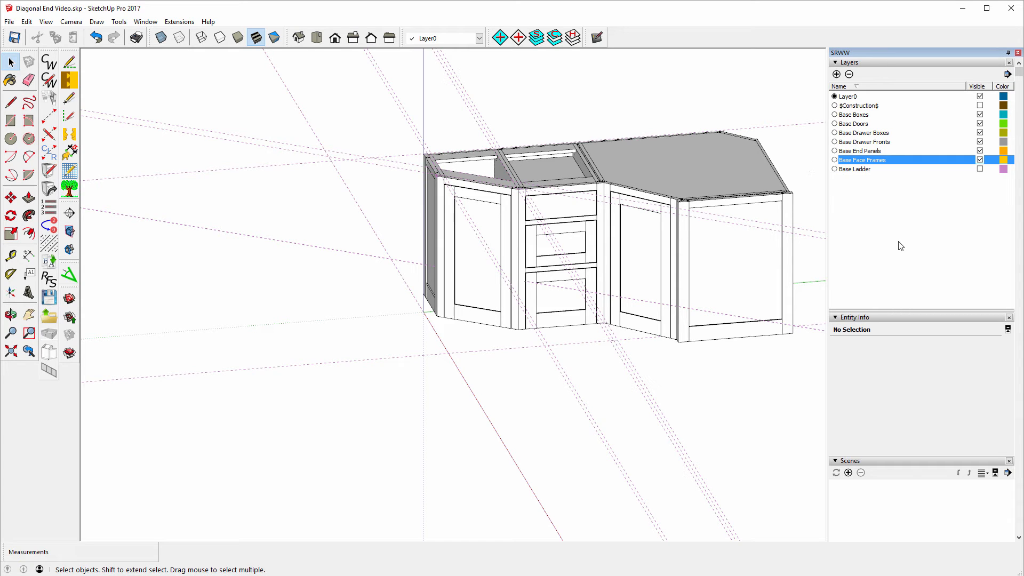
Step: Make the Base Ladder layer visible and add a guide along the bottom edge of the diagonal face frame
left_click(980, 169)
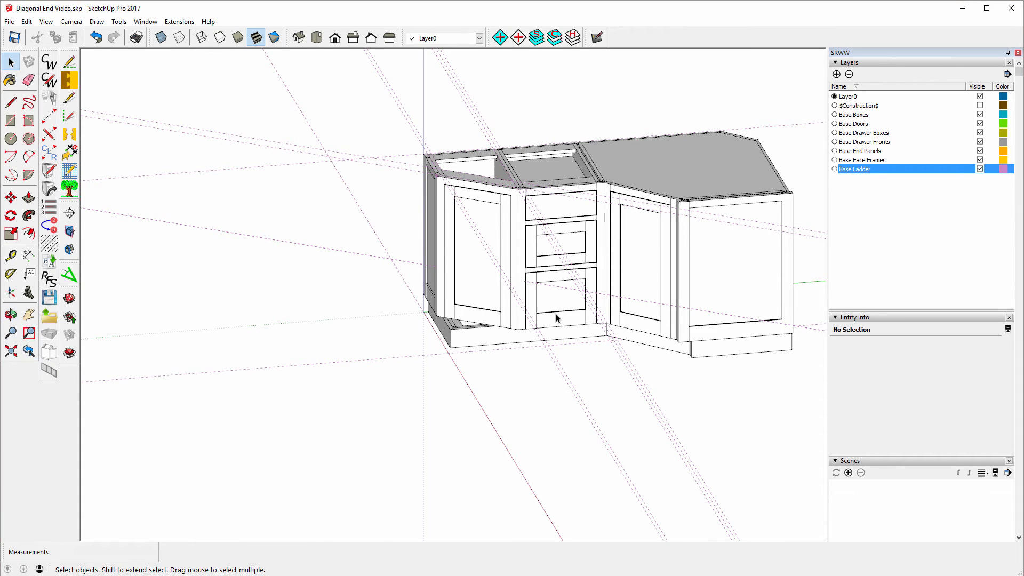
scroll(556, 318, "up", 3)
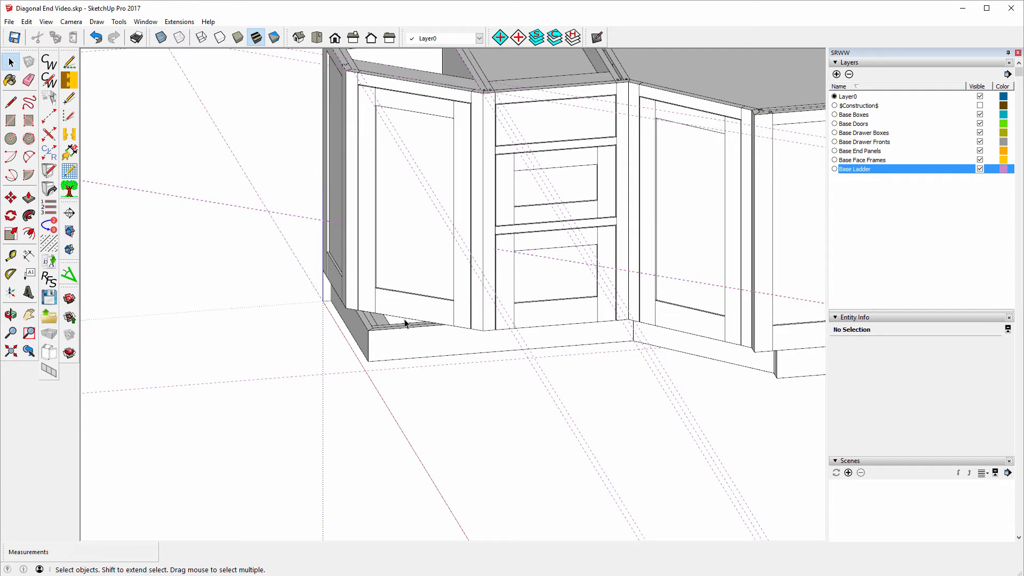
left_click(11, 257)
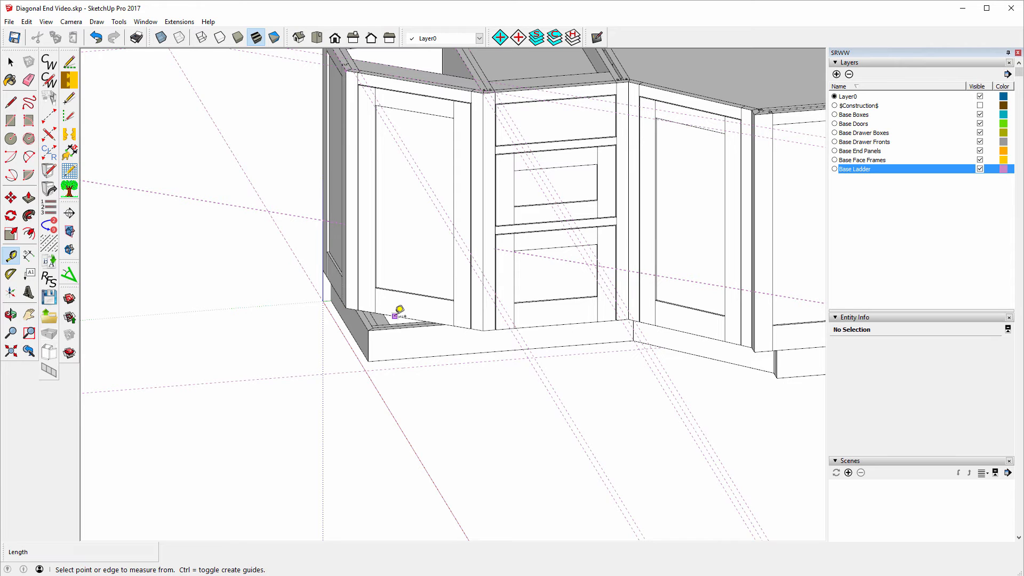
left_click(395, 315)
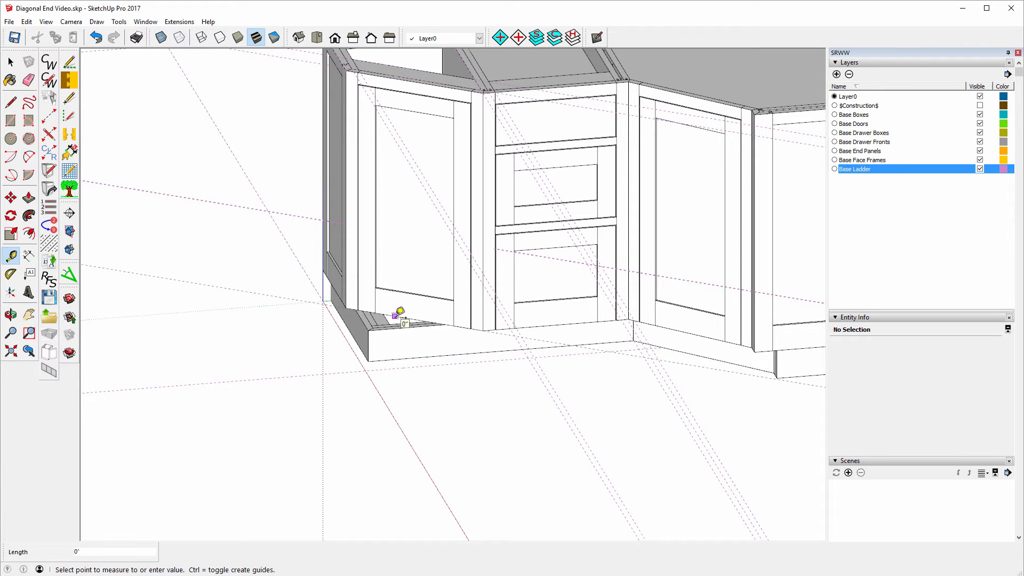
left_click(395, 317)
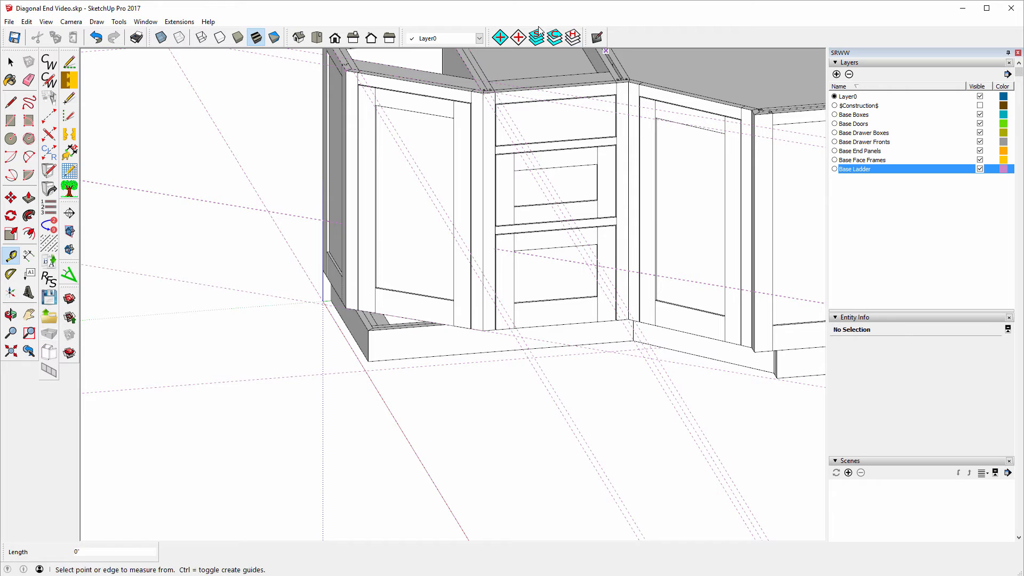
Step: Hide every layer except Layer0 and Base Ladder, and erase the unneeded guides while keeping the one along the diagonal
left_click(581, 43)
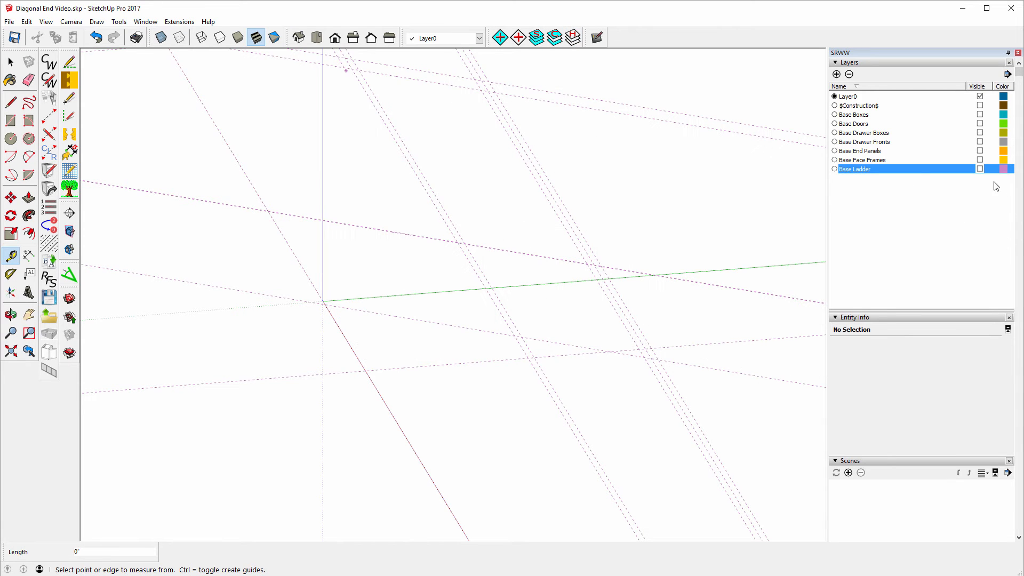
left_click(981, 169)
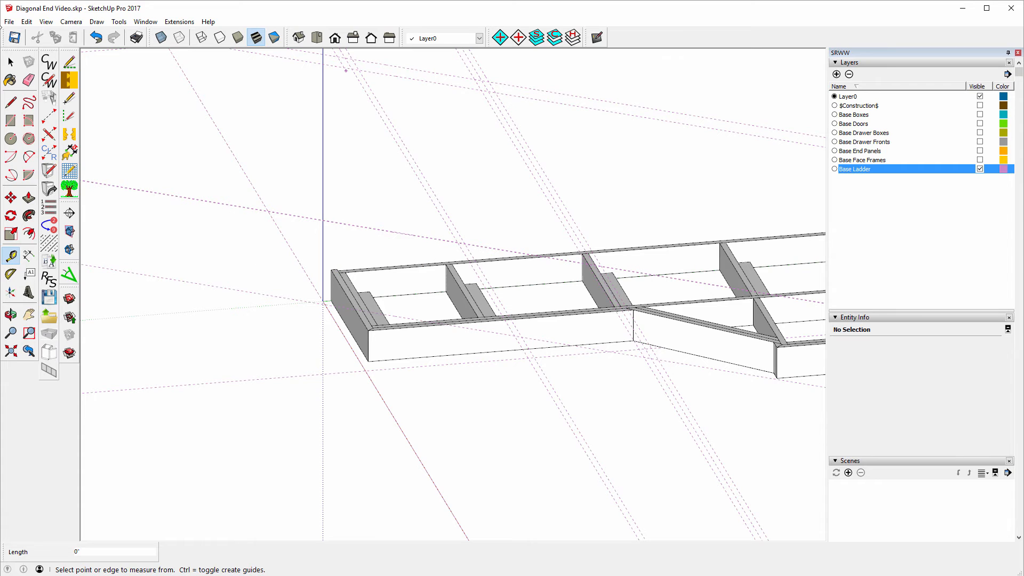
left_click(27, 80)
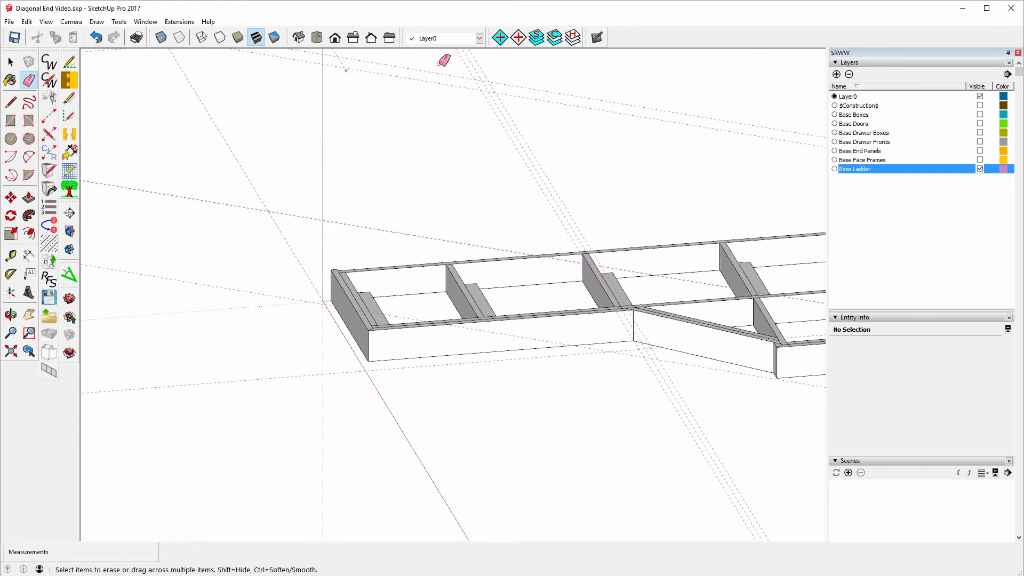
left_click_drag(439, 65, 443, 116)
left_click_drag(550, 133, 476, 151)
mouse_move(272, 141)
left_mouse_down()
mouse_move(188, 128)
mouse_move(237, 170)
mouse_move(236, 222)
left_mouse_up()
left_click_drag(285, 393, 260, 347)
scroll(395, 333, "up", 8)
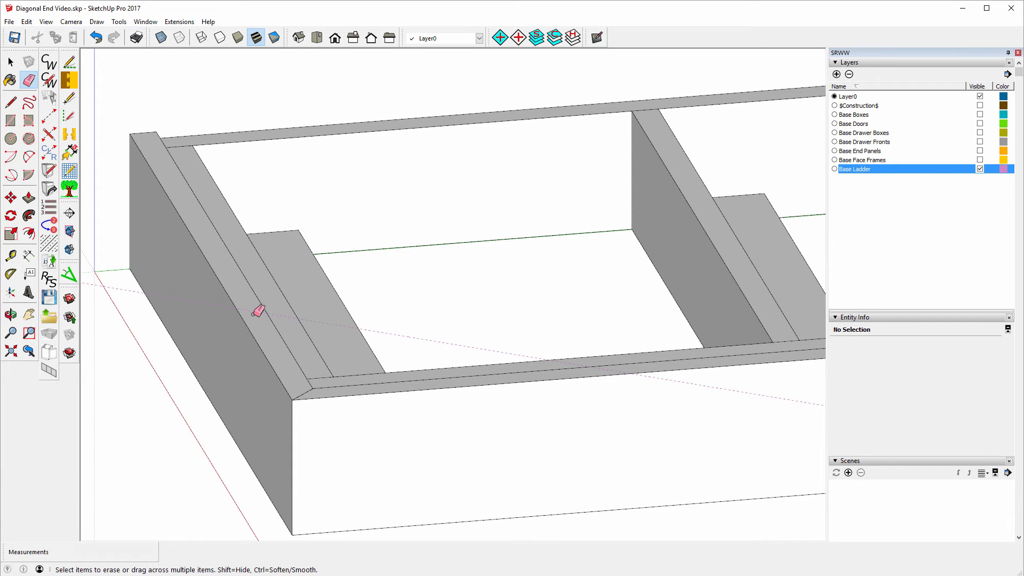
Step: Add a parallel guide 3" behind the diagonal guide for the front of the base ladder's toe kick
left_click(10, 256)
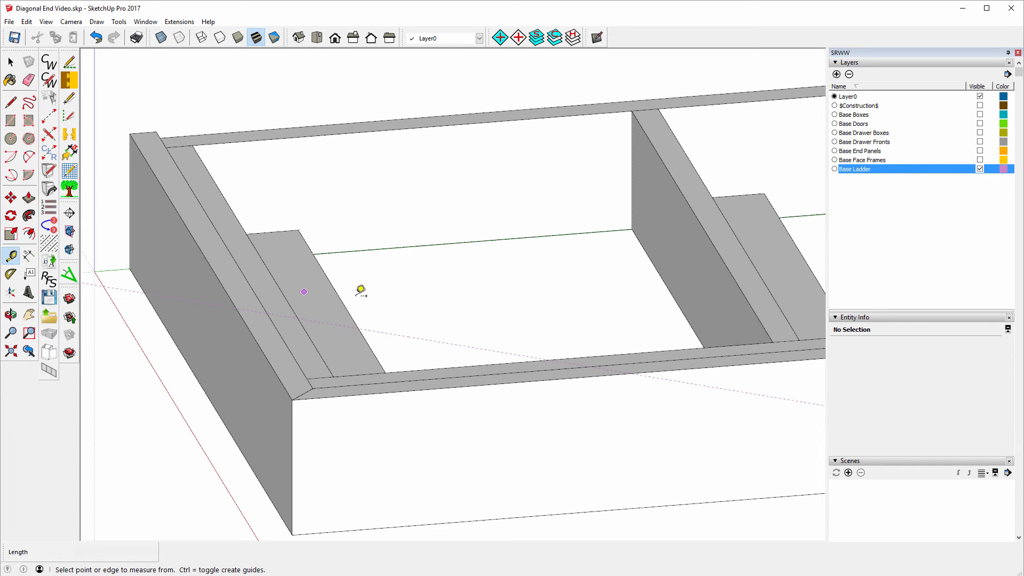
left_click(394, 332)
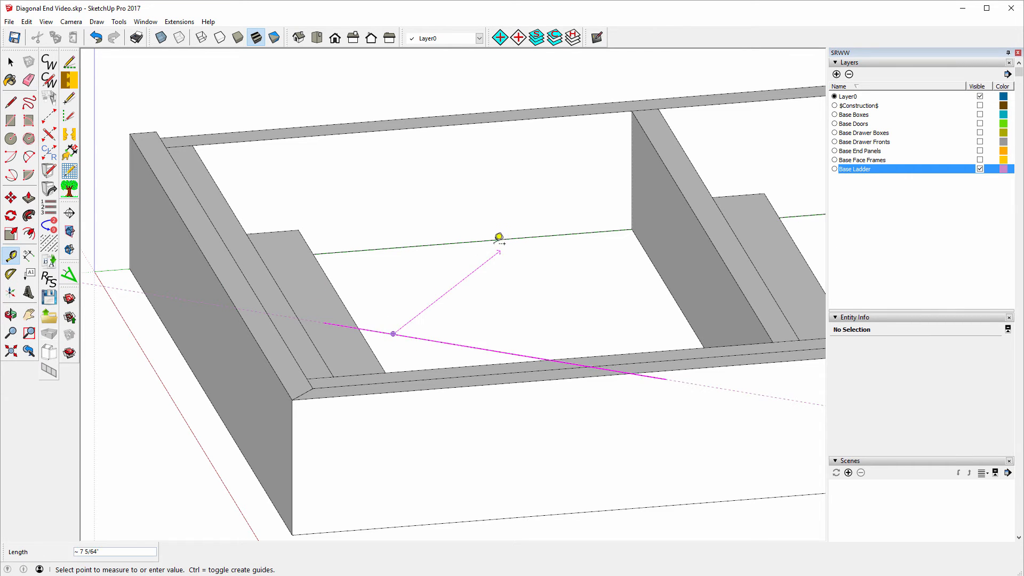
left_click(437, 244)
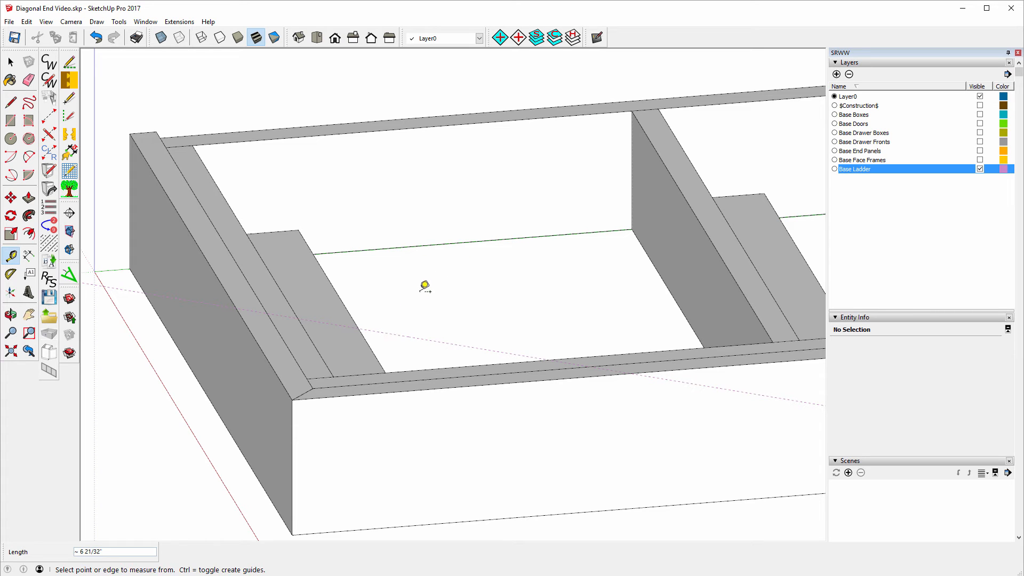
left_click(393, 334)
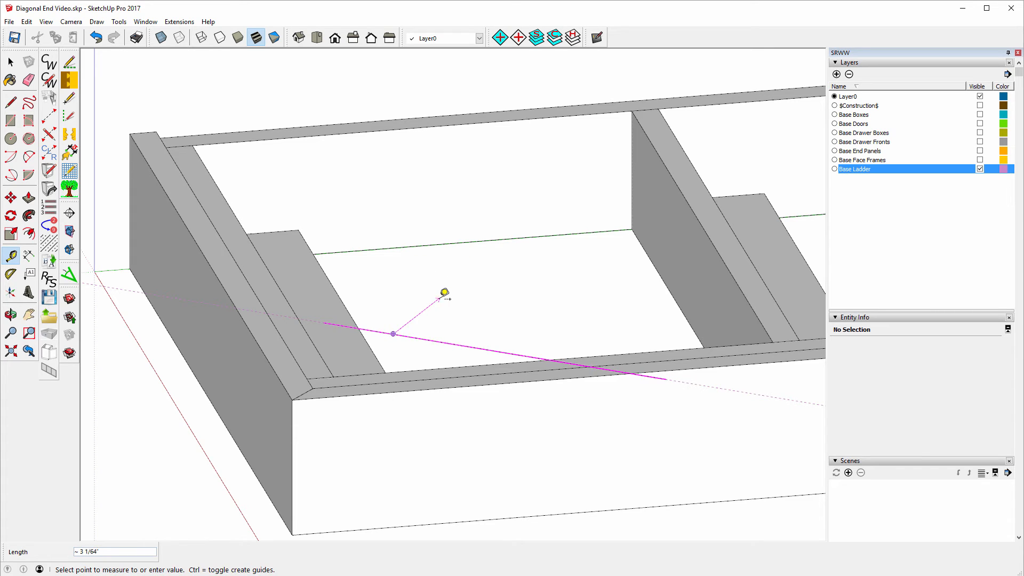
left_click(429, 291)
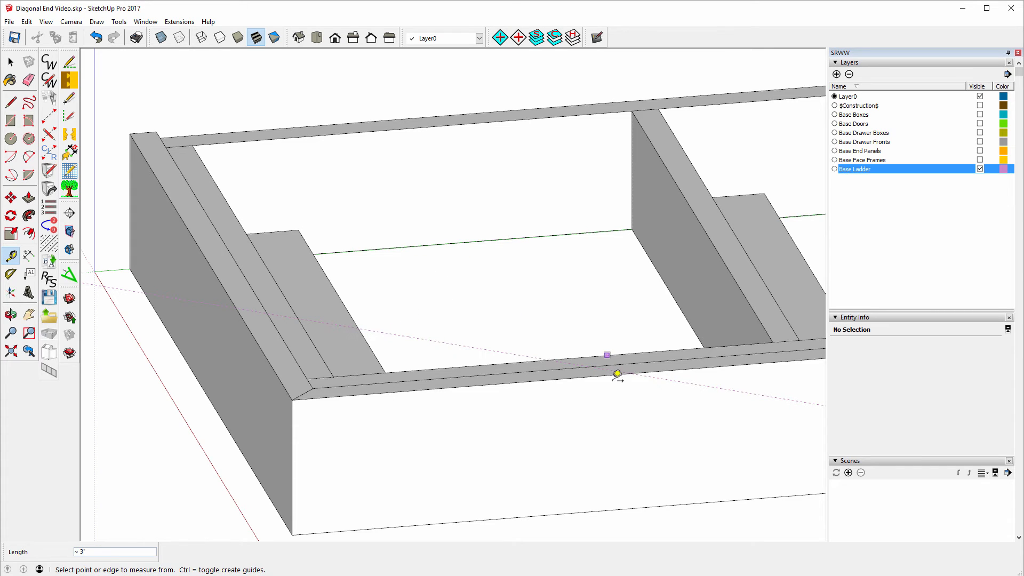
left_click(704, 384)
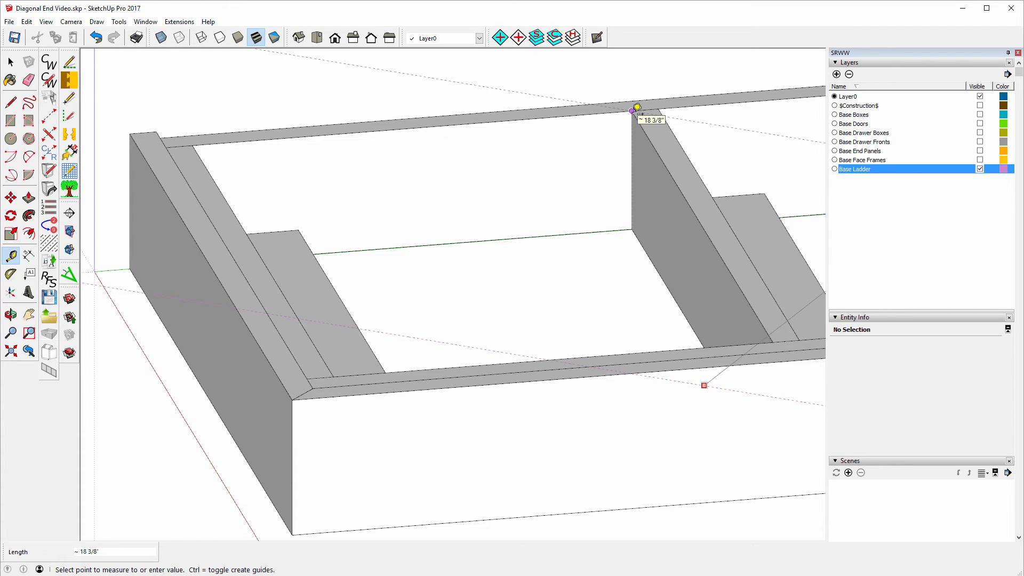
type("3")
key("Return")
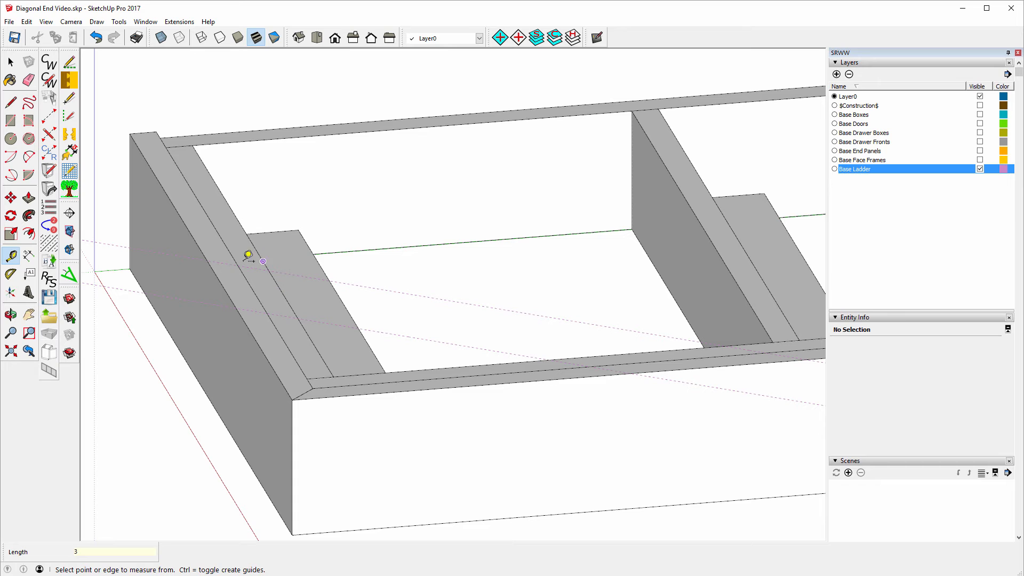
Step: Add another parallel guide 3/4" behind the 3" offset guide to mark the thickness of the diagonal applied face
left_click(10, 62)
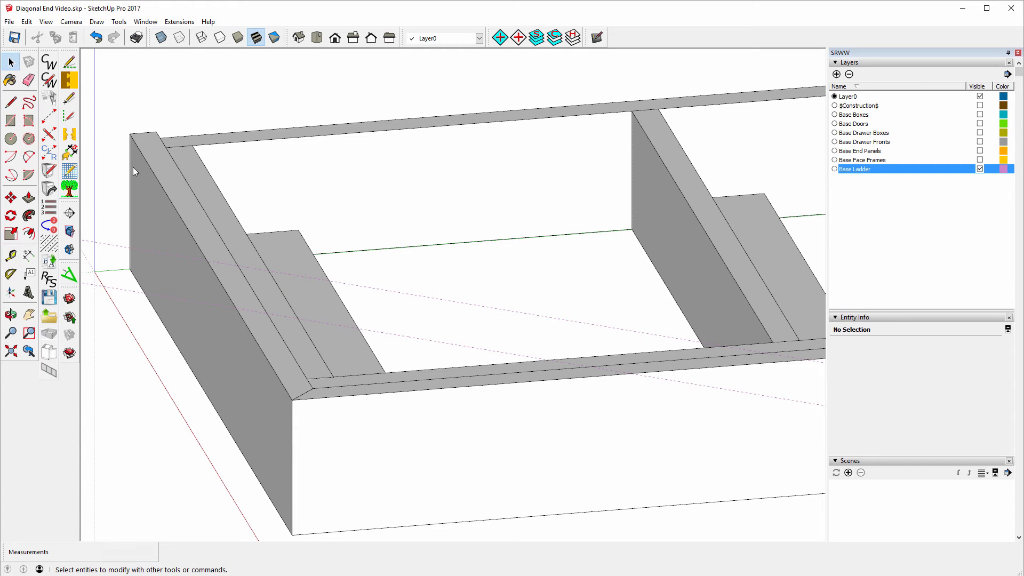
left_click(538, 457)
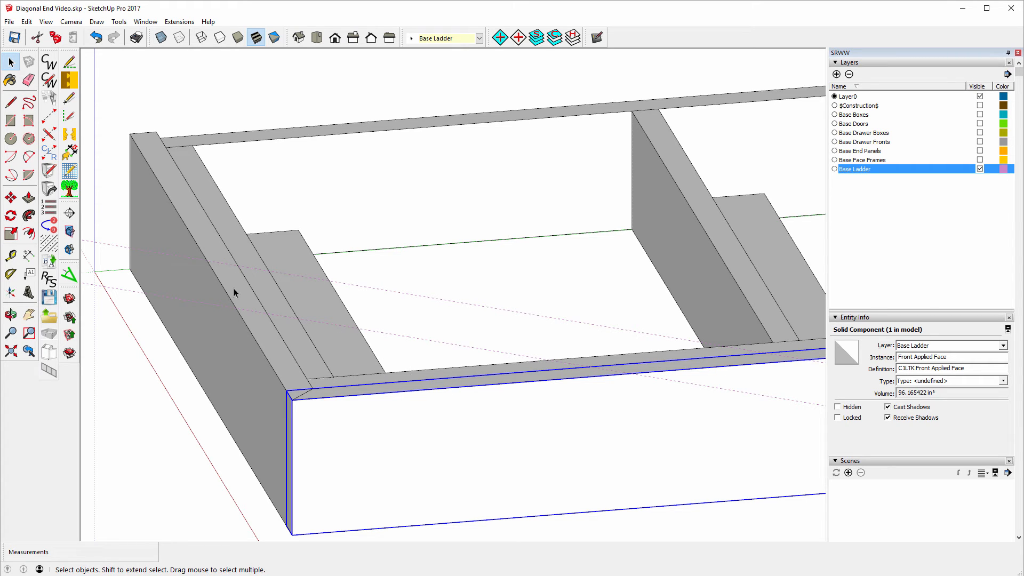
key("t")
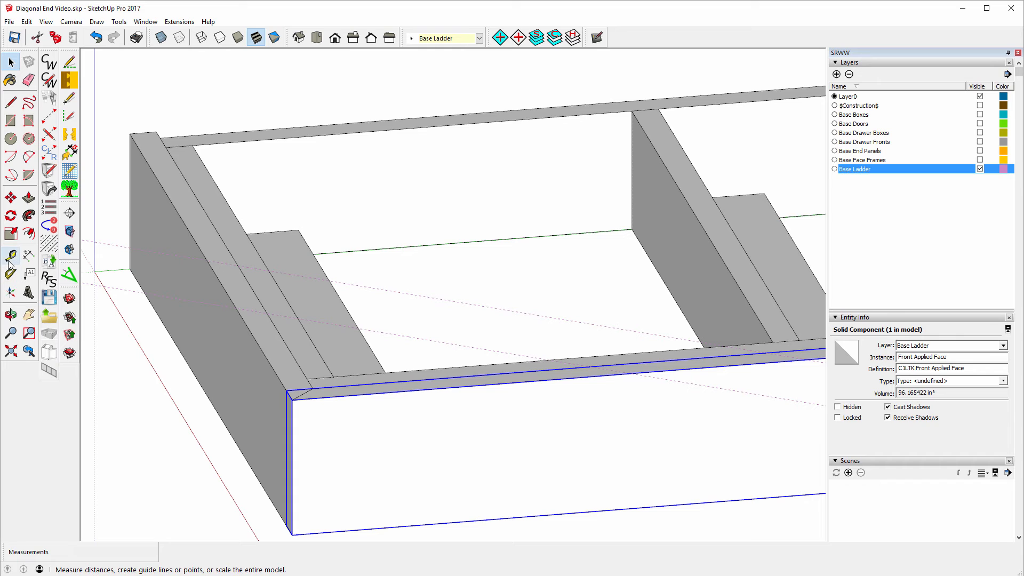
left_click(226, 292)
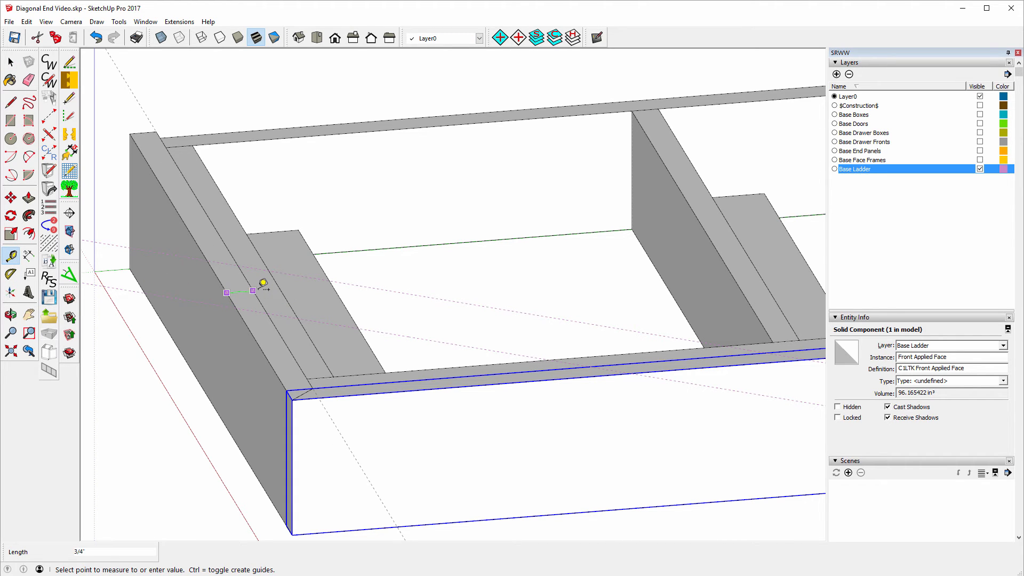
left_click(263, 283)
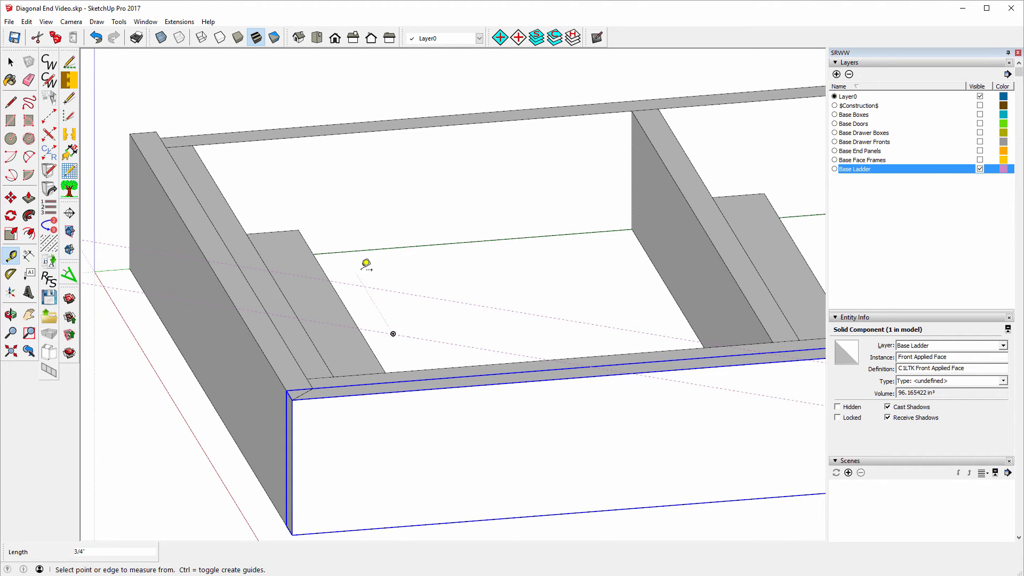
left_click(408, 293)
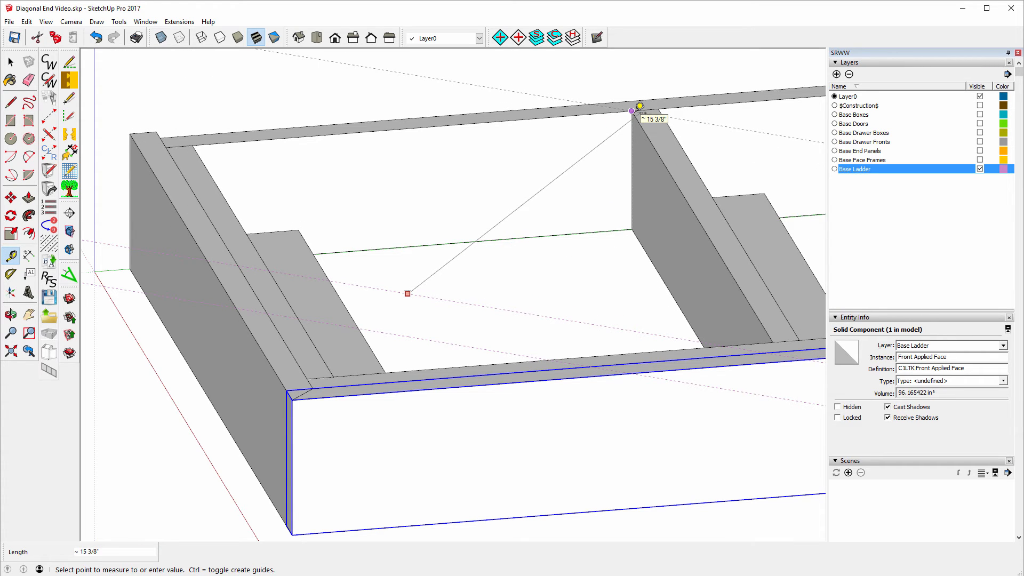
type(".75")
key("Return")
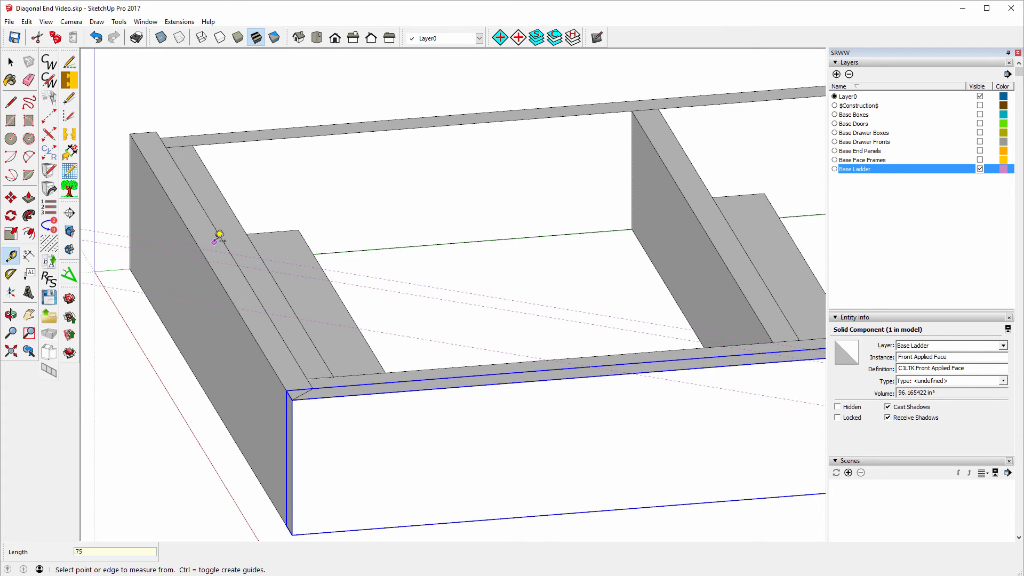
Step: Edit the ladder's left end applied face and draw an angled line across its top, from the rear guide at the inner edge to the middle guide at the outer edge
scroll(219, 234, "up", 5)
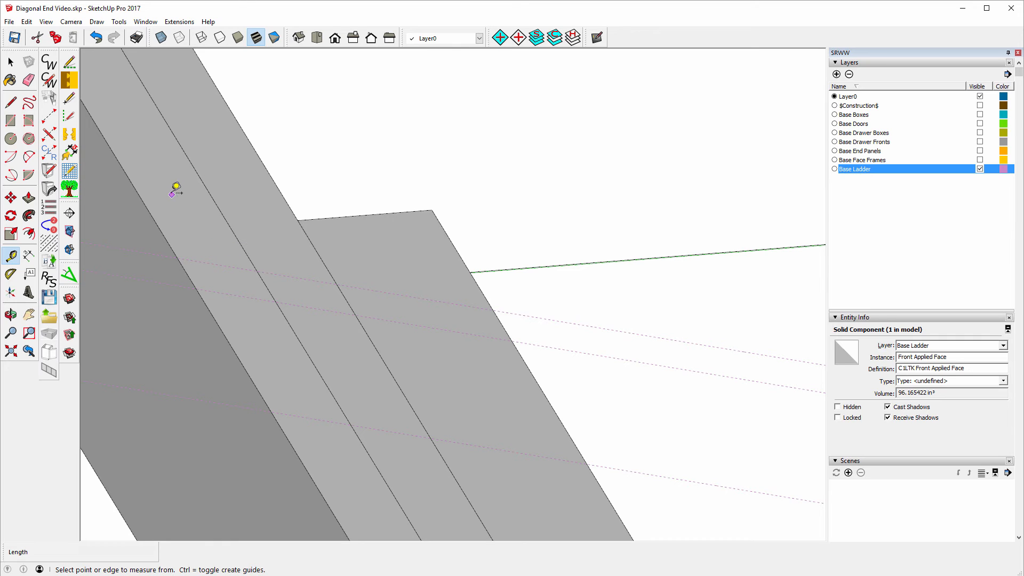
left_click(11, 62)
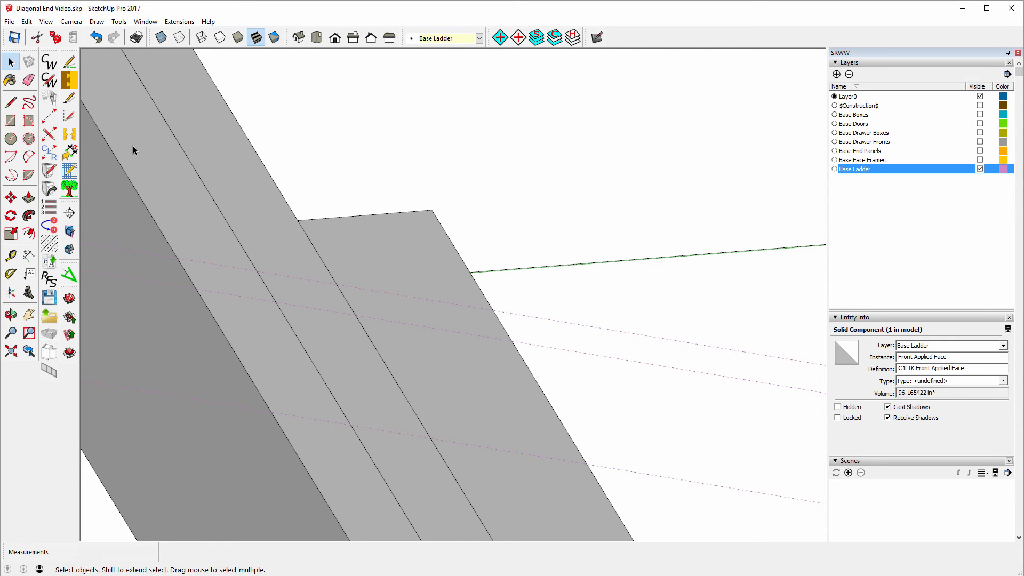
left_click(133, 147)
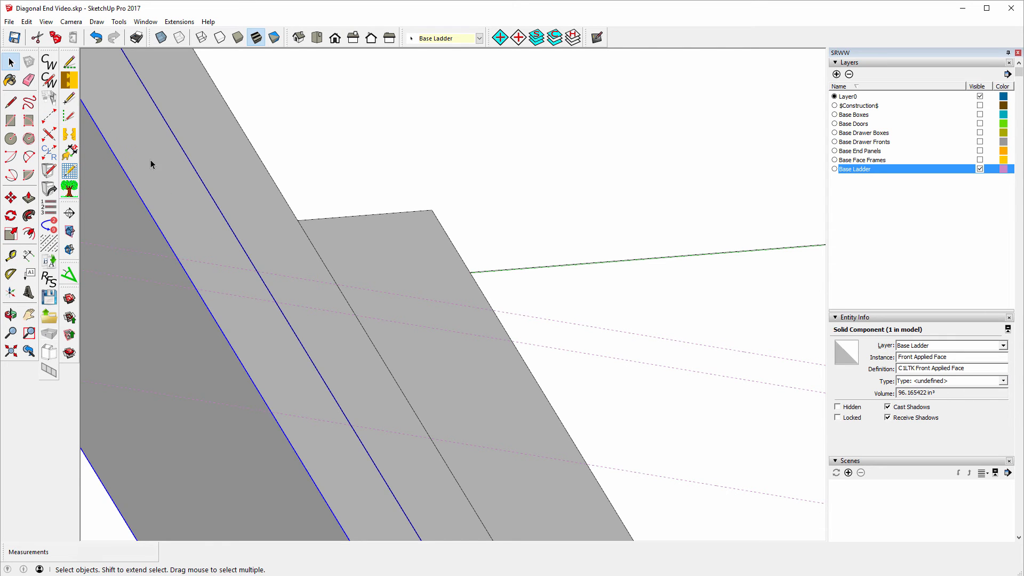
right_click(179, 196)
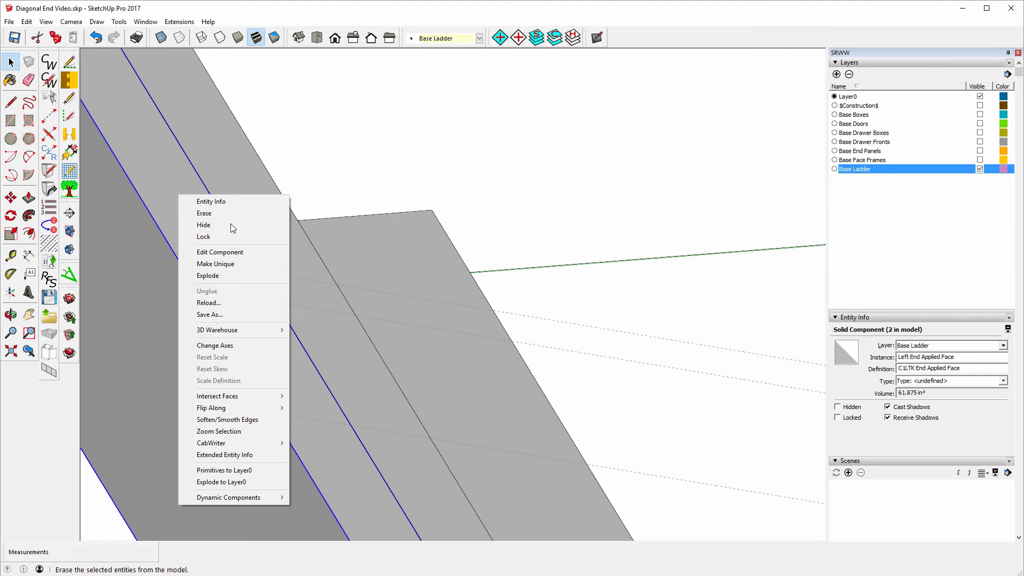
left_click(240, 255)
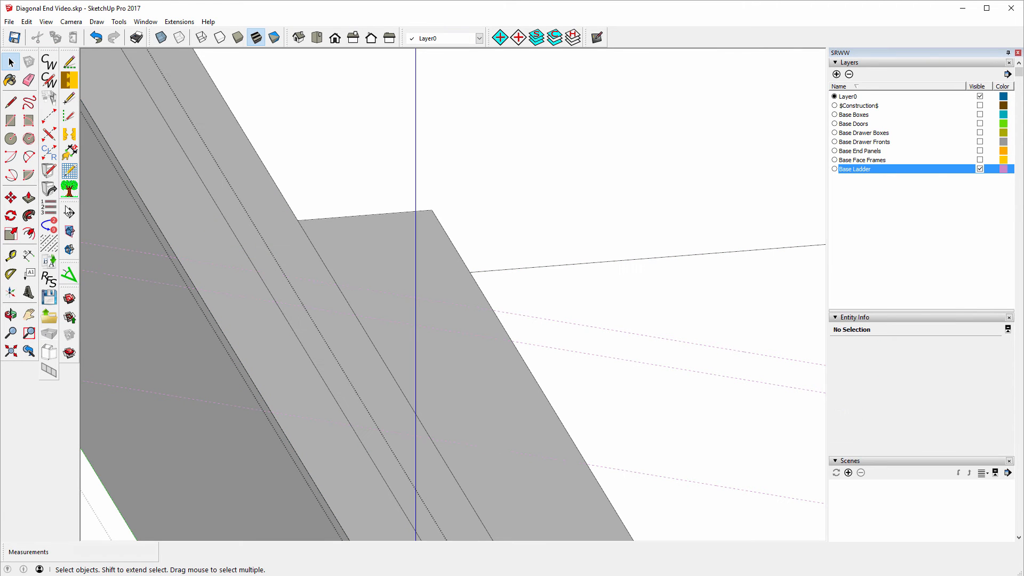
left_click(11, 102)
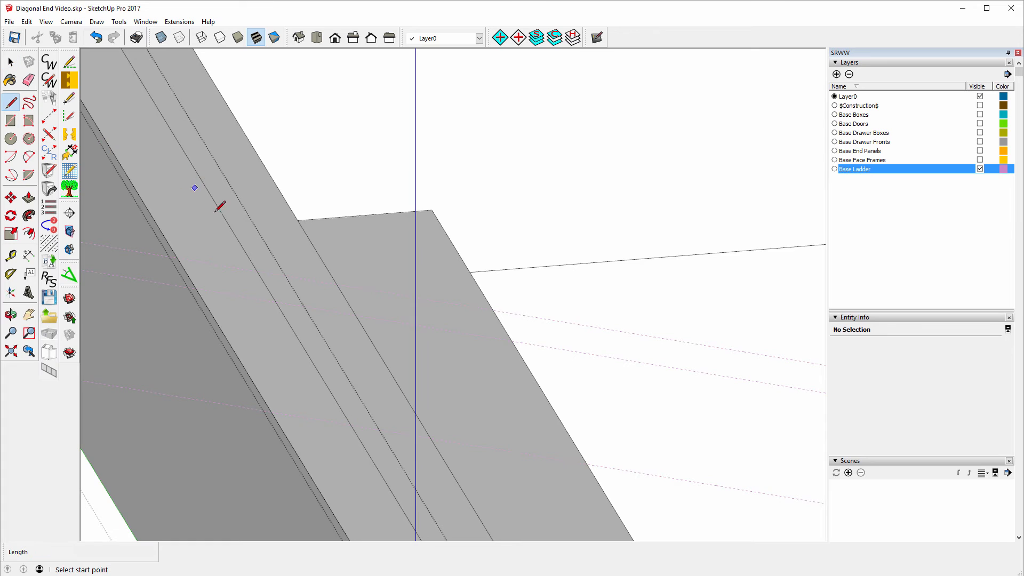
left_click(257, 271)
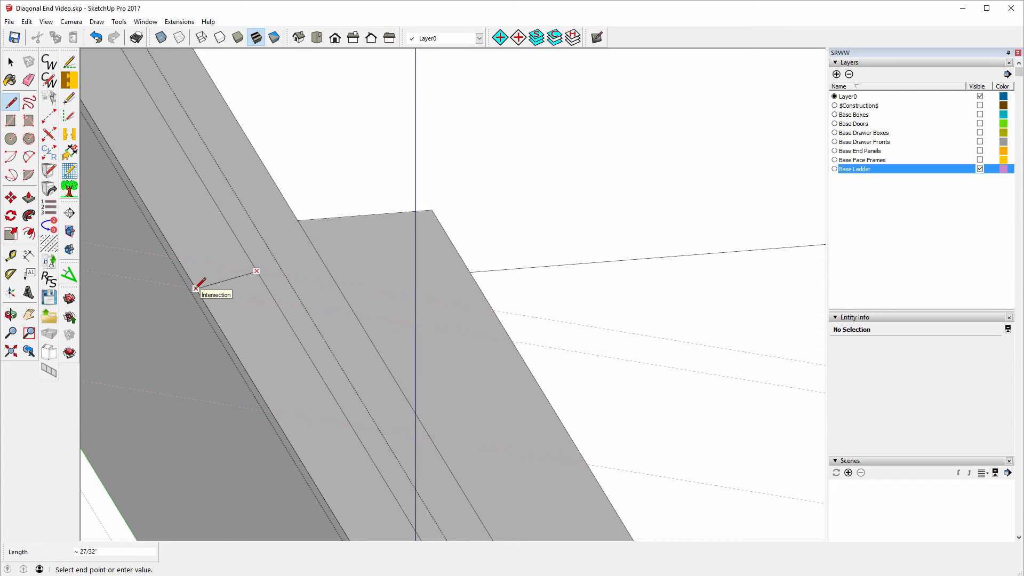
left_click(197, 288)
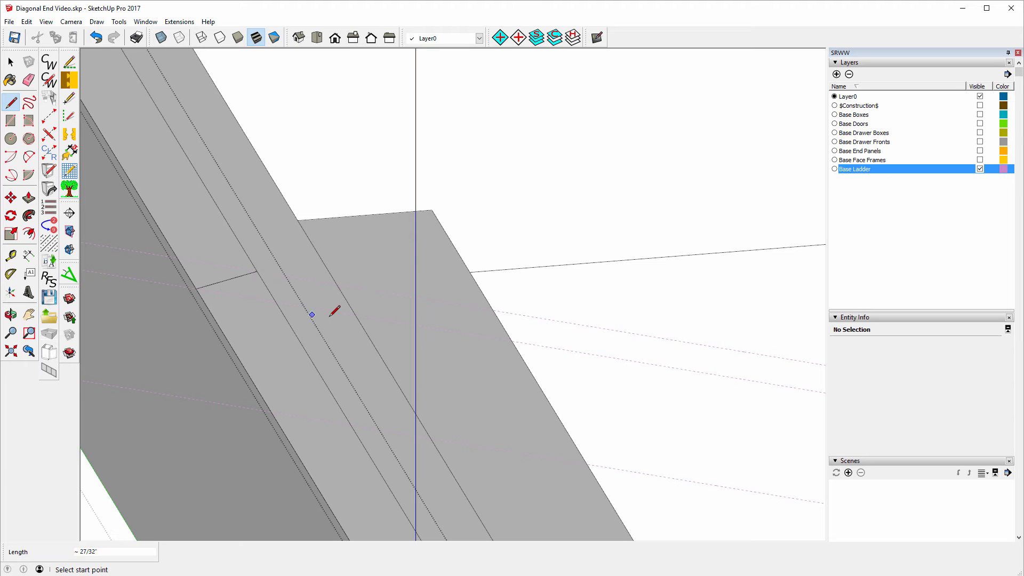
Step: Push the marked front section of the left end applied face down 4" to remove it, and finish editing the component
scroll(298, 213, "down", 5)
scroll(272, 215, "down", 2)
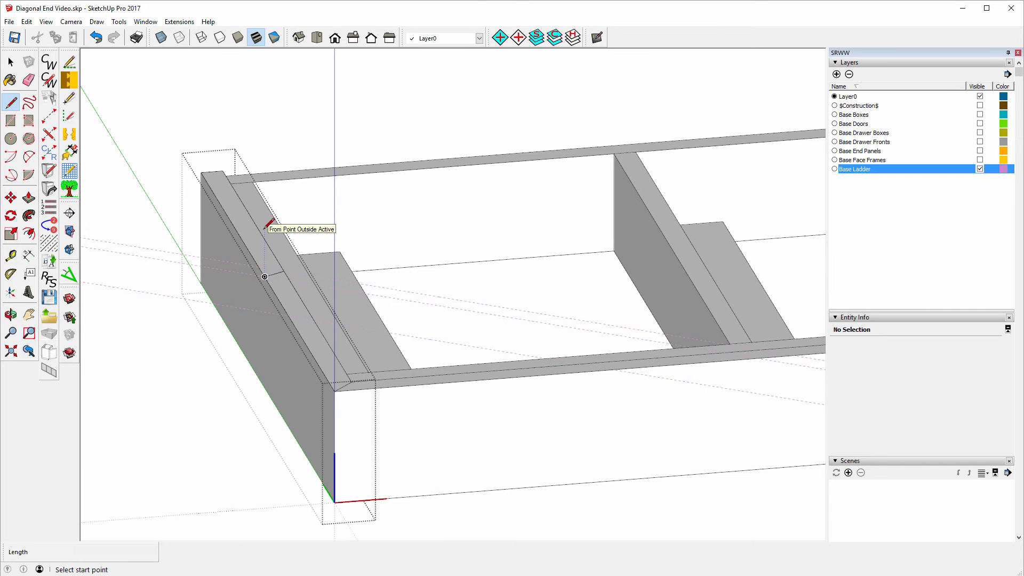
scroll(277, 282, "up", 6)
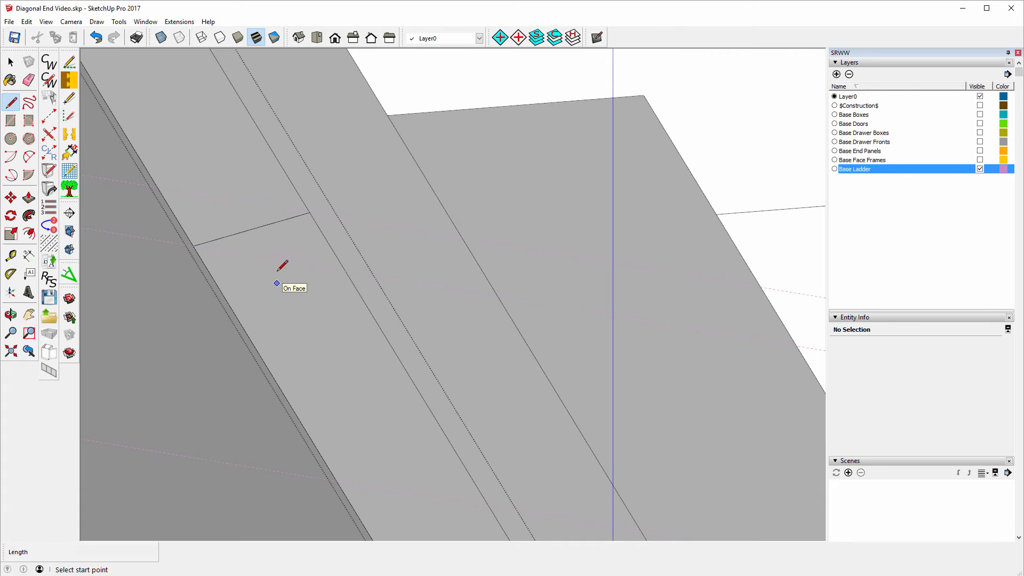
scroll(278, 275, "down", 5)
scroll(254, 190, "down", 2)
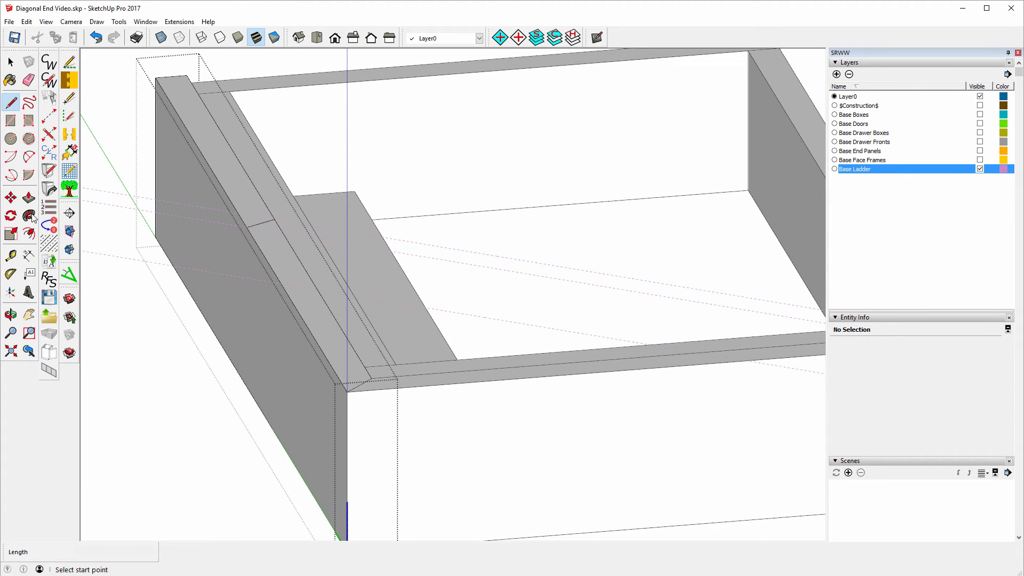
left_click(29, 198)
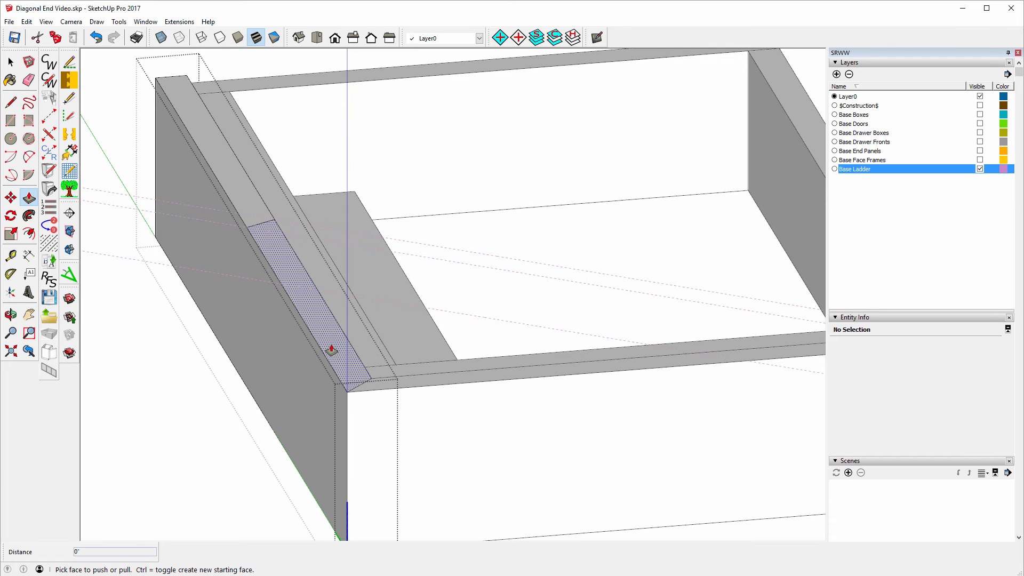
mouse_move(356, 353)
left_mouse_down()
mouse_move(304, 433)
mouse_move(301, 529)
left_mouse_up()
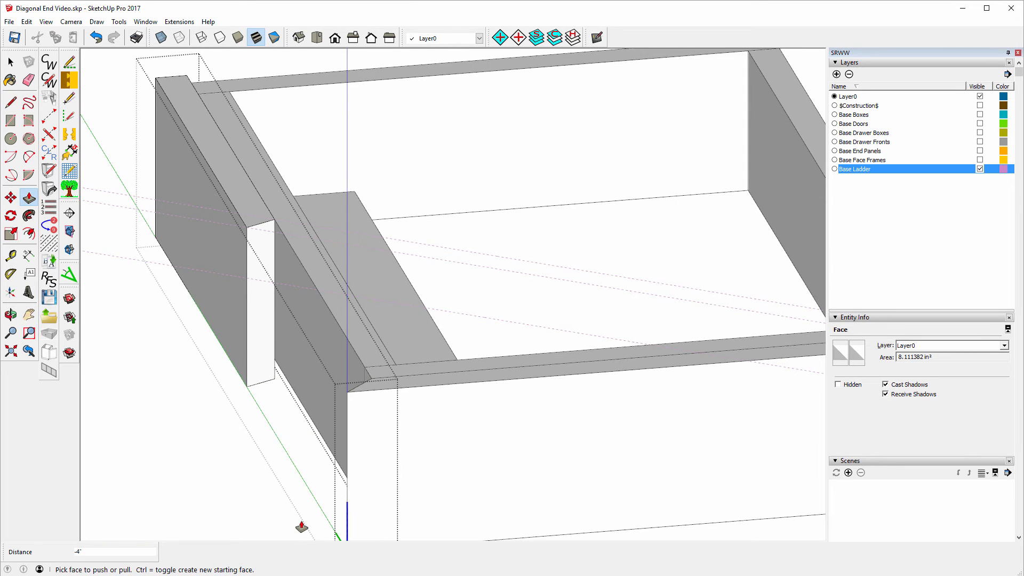
left_click(11, 315)
left_click_drag(130, 217, 96, 311)
scroll(178, 346, "down", 3)
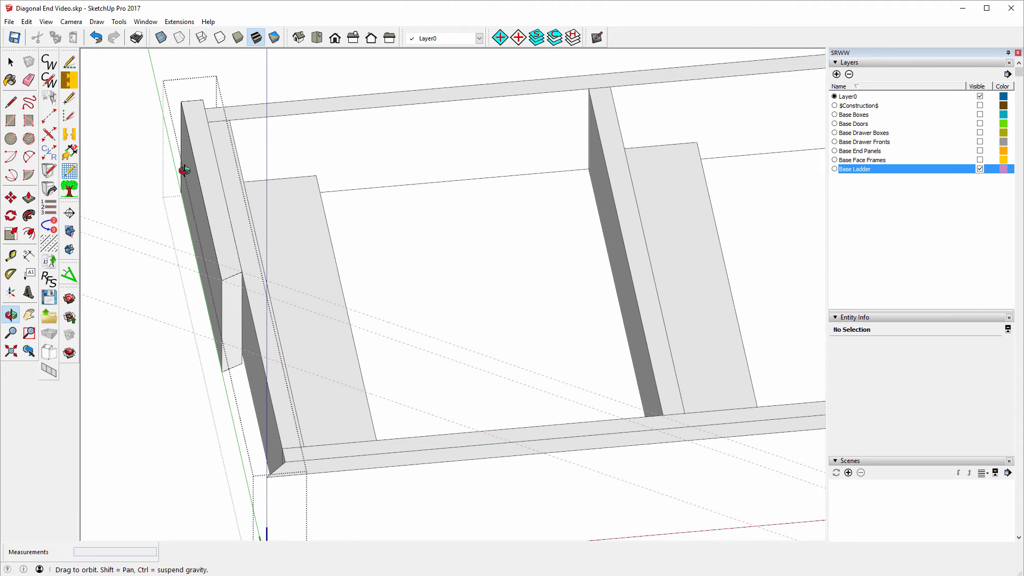
left_click(11, 62)
left_click(118, 116)
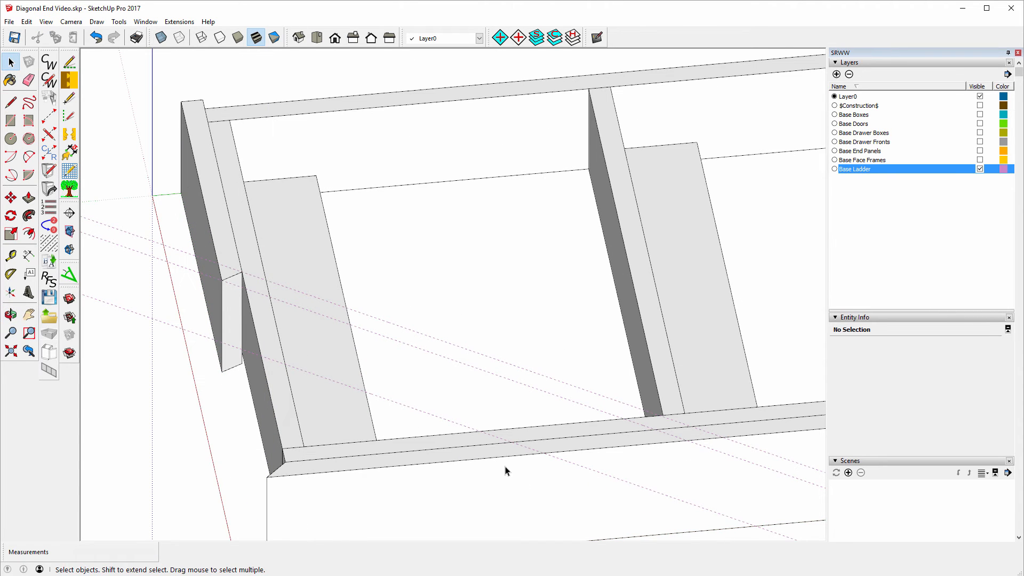
Step: Edit the ladder's Front Applied Face and draw an angled line across its top, from the rear guide at the inner edge to the middle guide at the outer edge
left_click(541, 499)
right_click(540, 500)
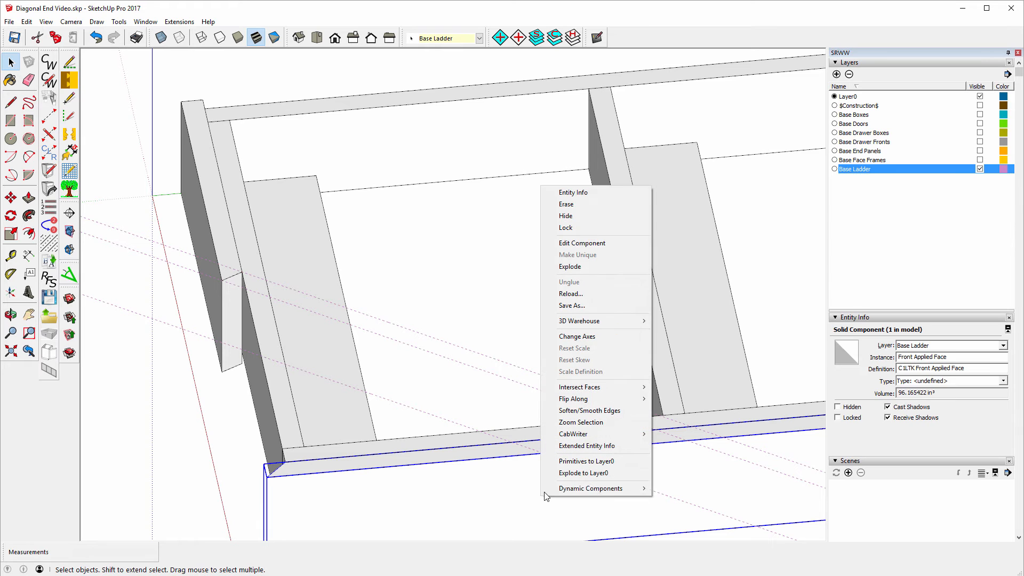
left_click(572, 244)
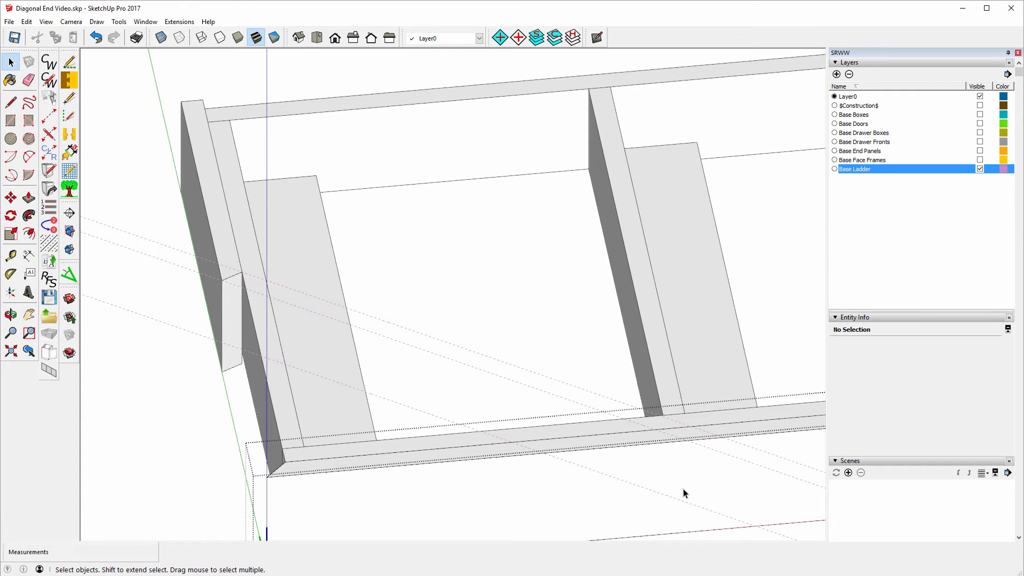
key("b")
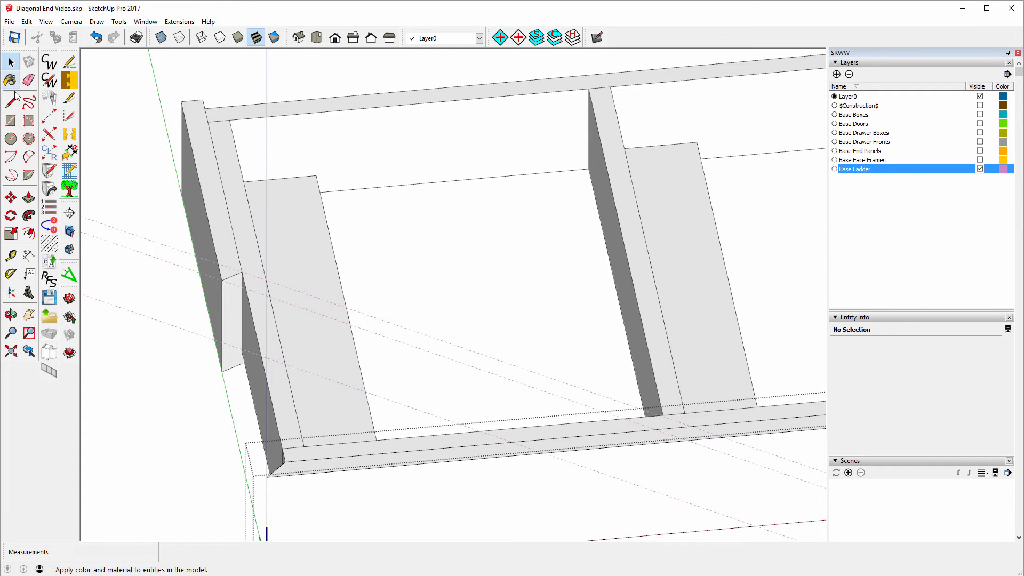
key("l")
scroll(761, 482, "up", 1)
scroll(752, 478, "up", 1)
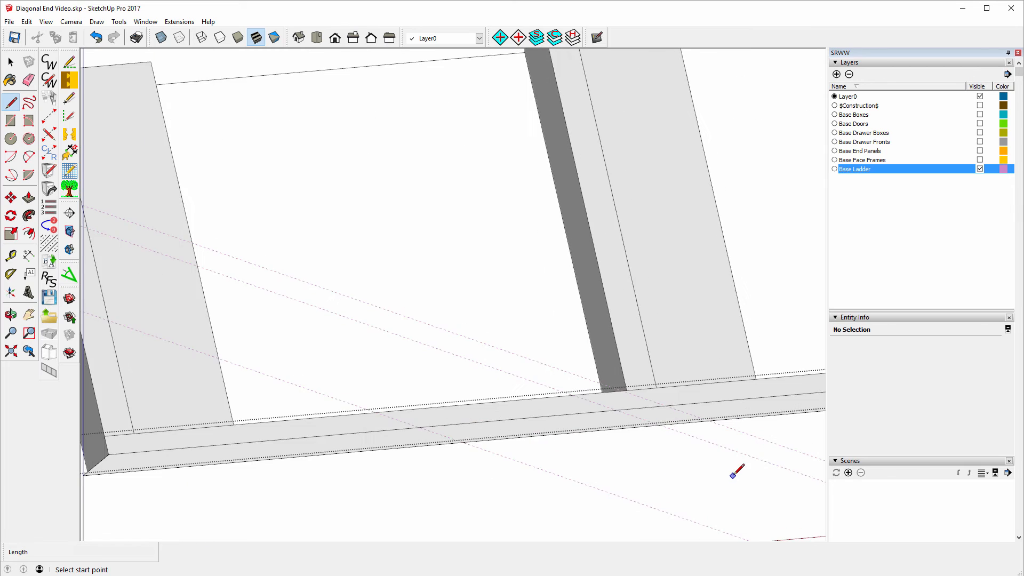
scroll(736, 470, "up", 1)
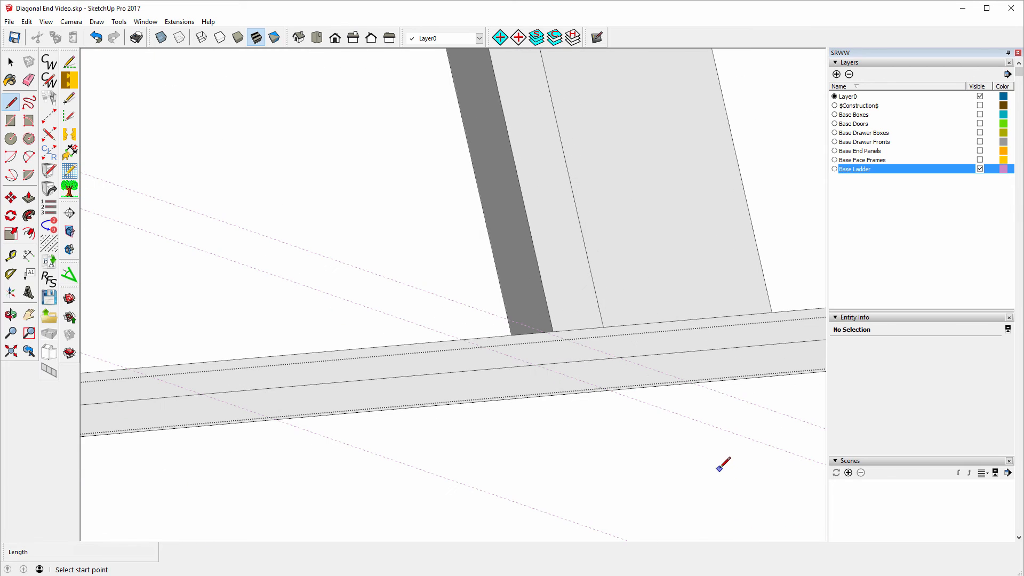
left_click(619, 357)
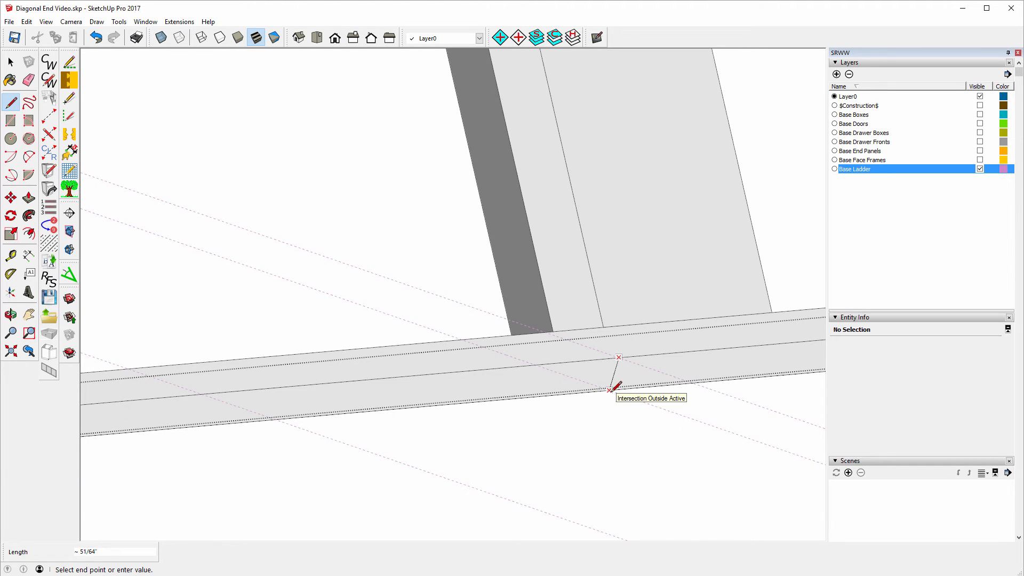
left_click(610, 390)
scroll(639, 446, "down", 2)
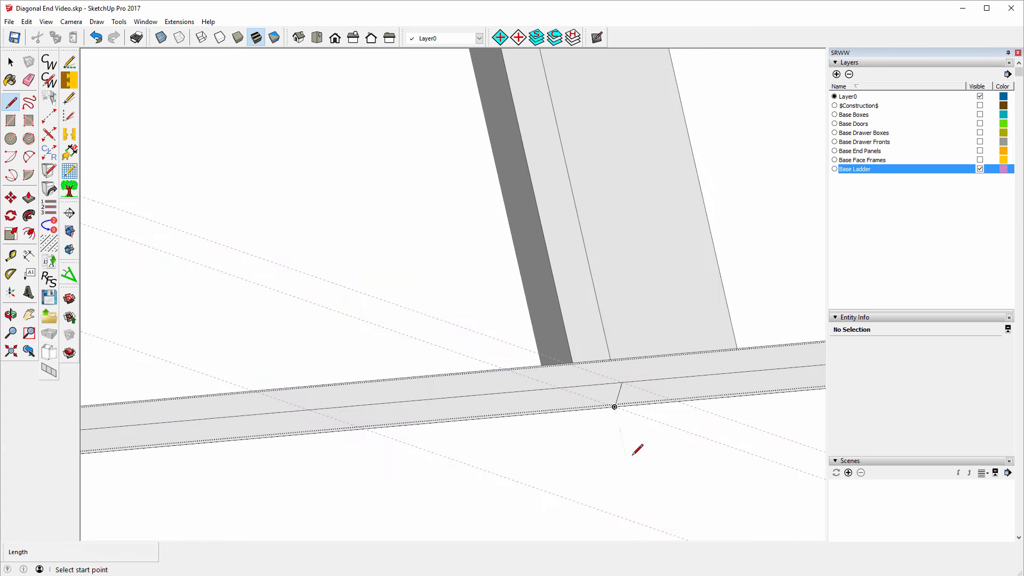
scroll(513, 299, "down", 3)
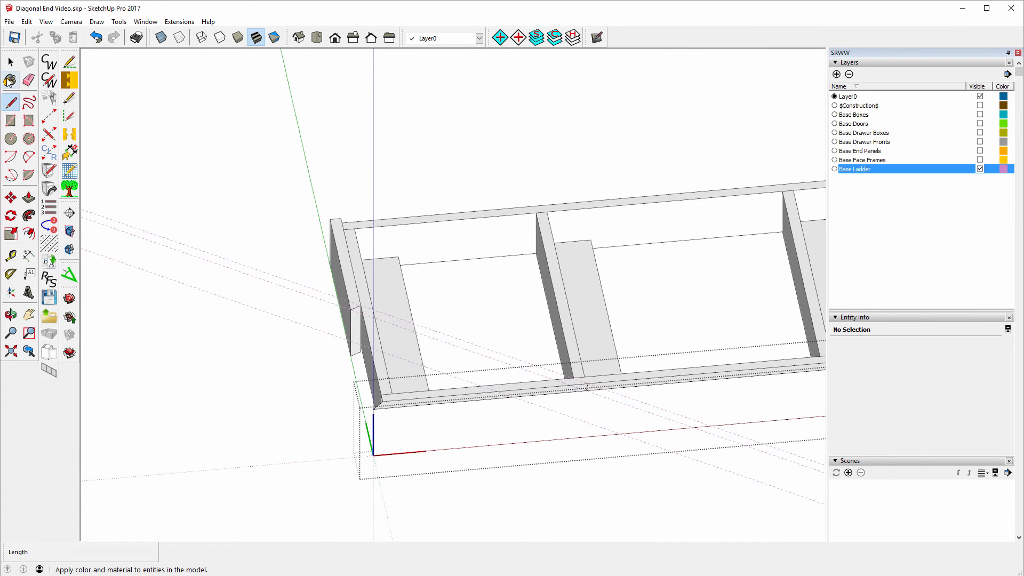
Step: Push the front applied face's section beside the left corner down 4" to remove it, and finish editing the component
left_click(28, 198)
left_click(432, 409)
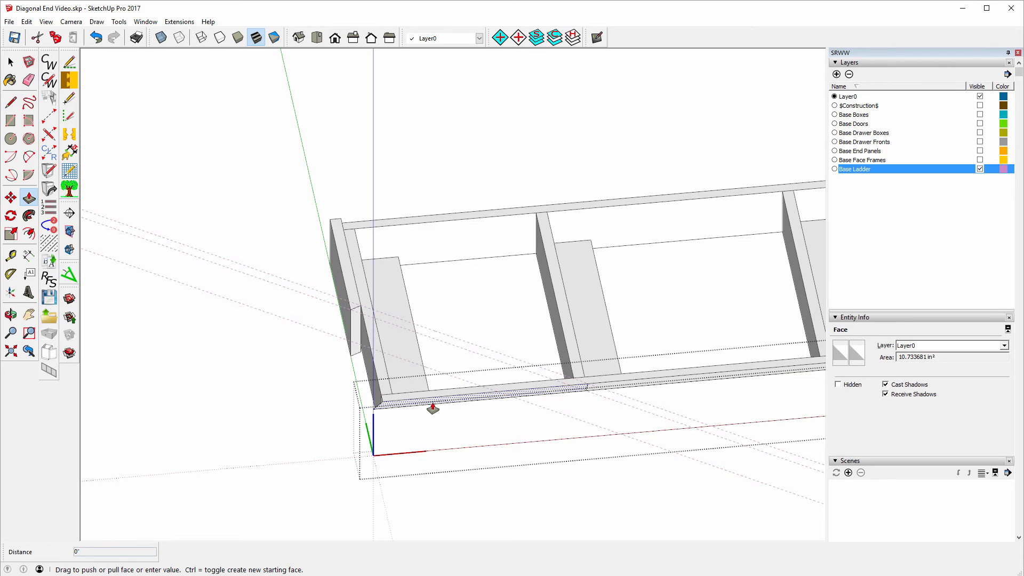
left_click(436, 473)
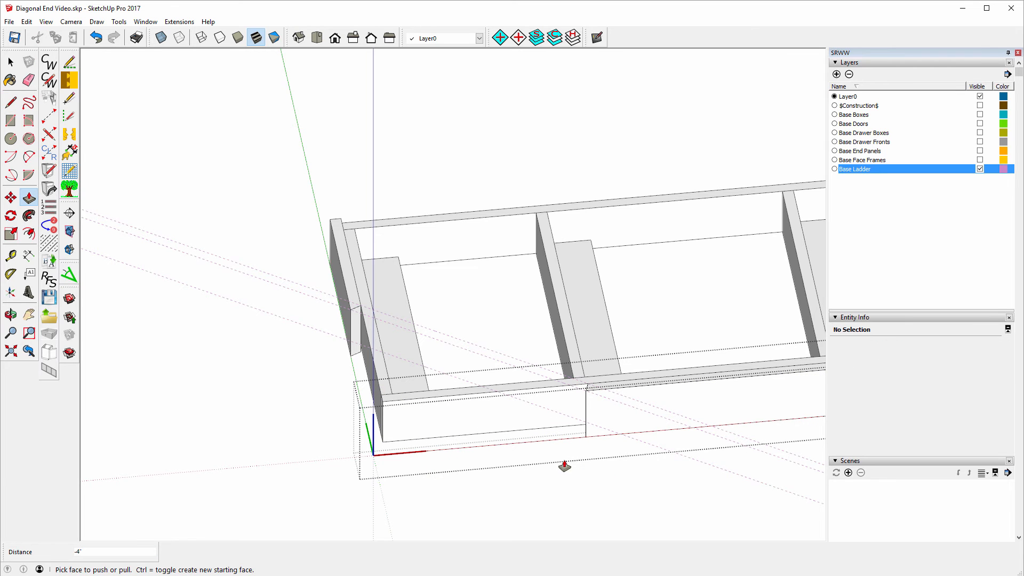
left_click(11, 62)
left_click(138, 115)
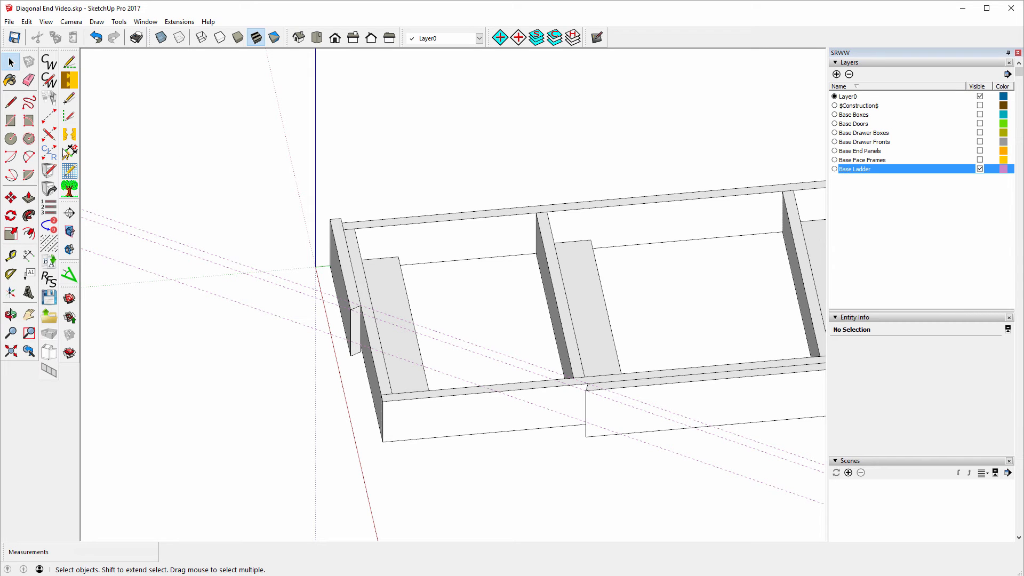
Step: Draw the closed top outline of the diagonal applied face between the angled cut ends of the left end and front applied faces
left_click(10, 102)
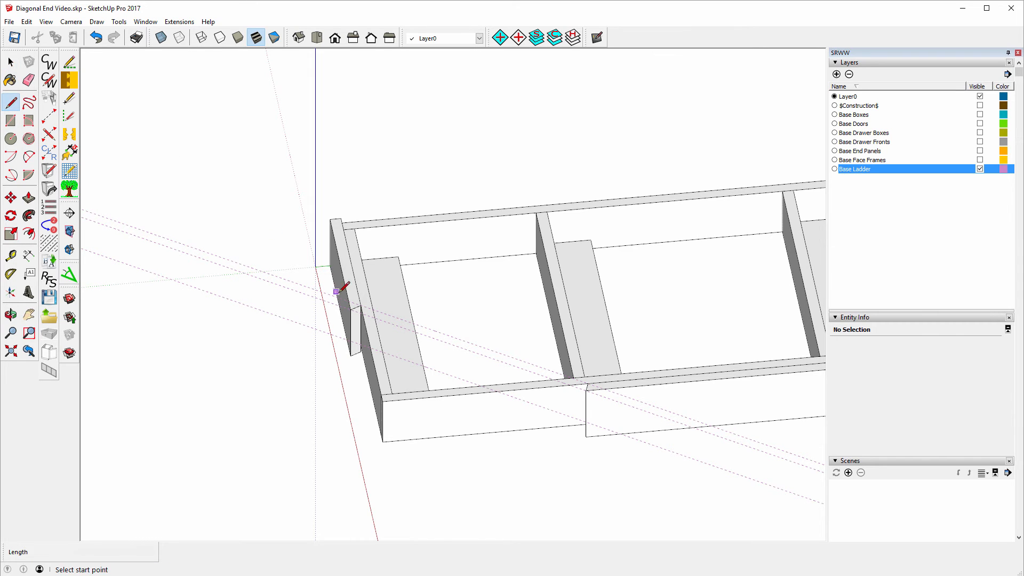
left_click(350, 309)
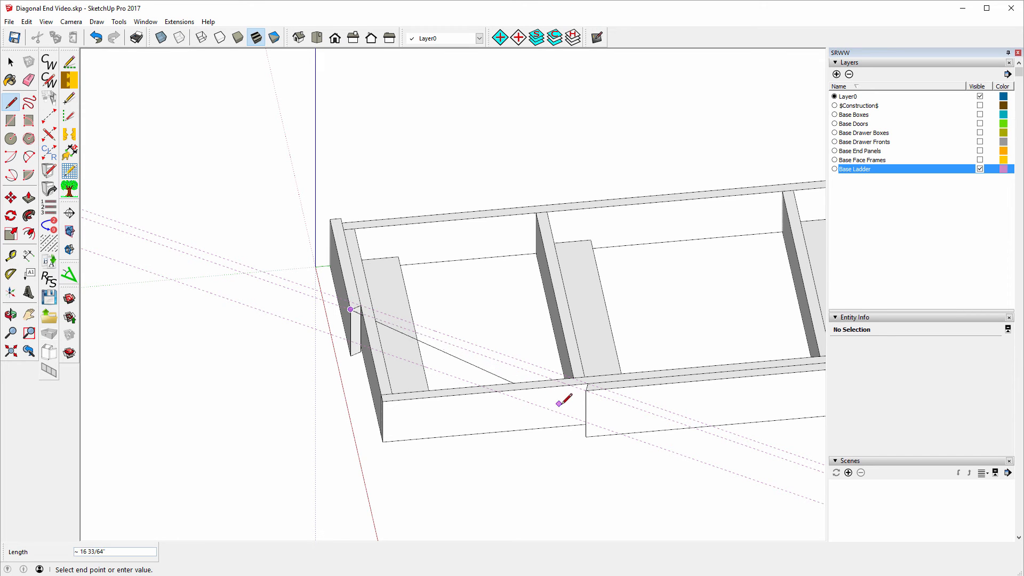
left_click(586, 390)
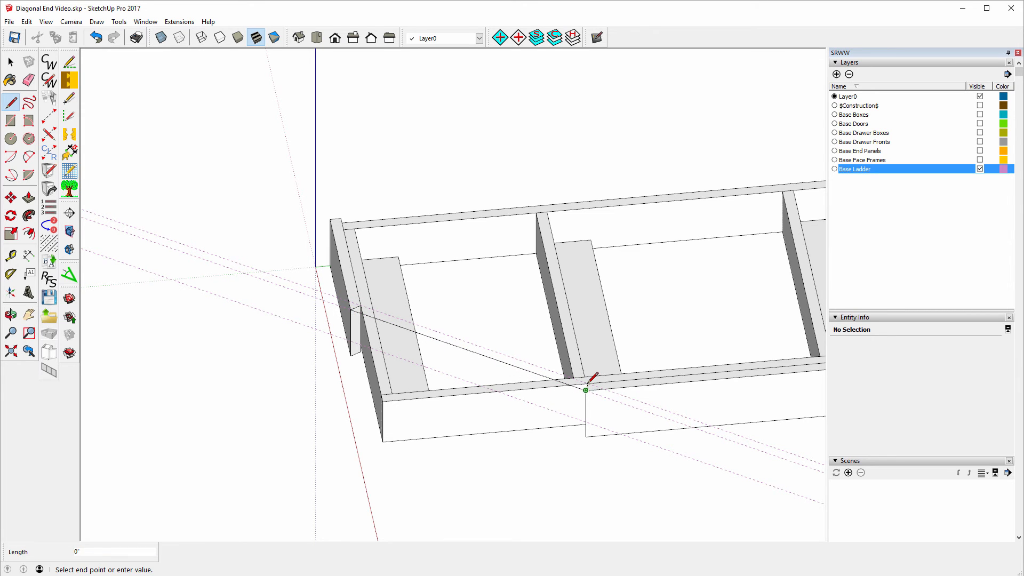
scroll(592, 382, "up", 5)
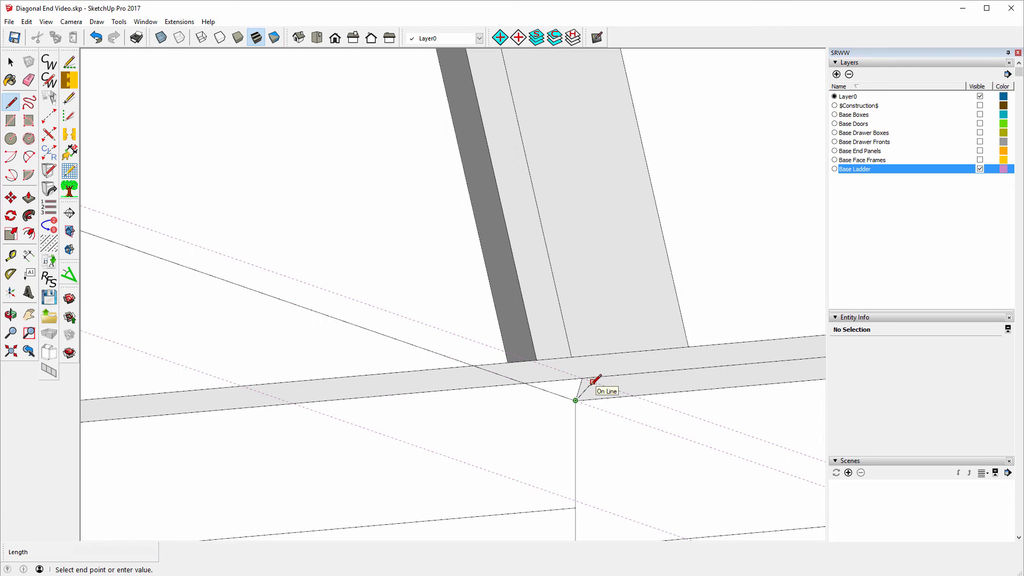
right_click(590, 383)
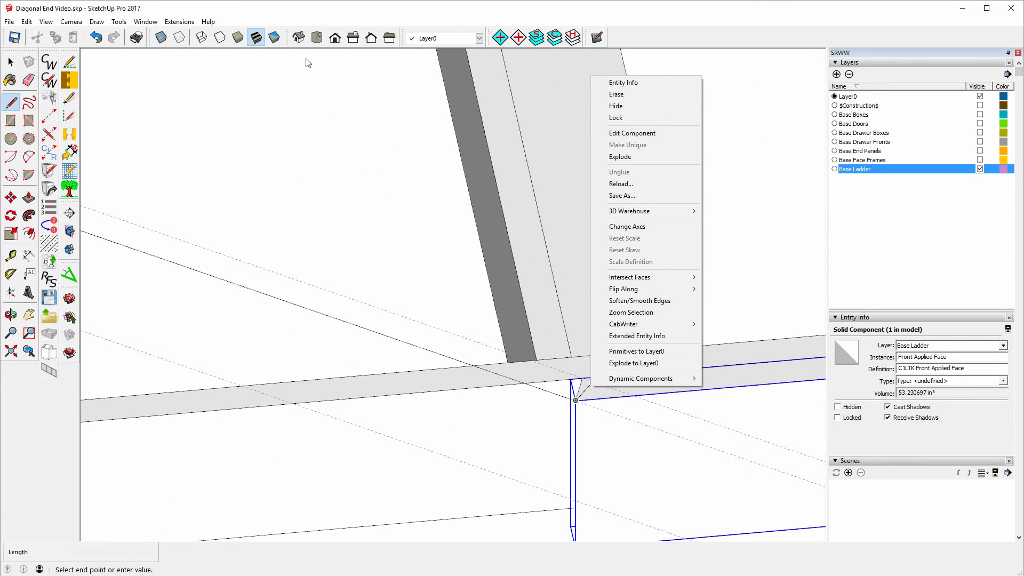
left_click(320, 14)
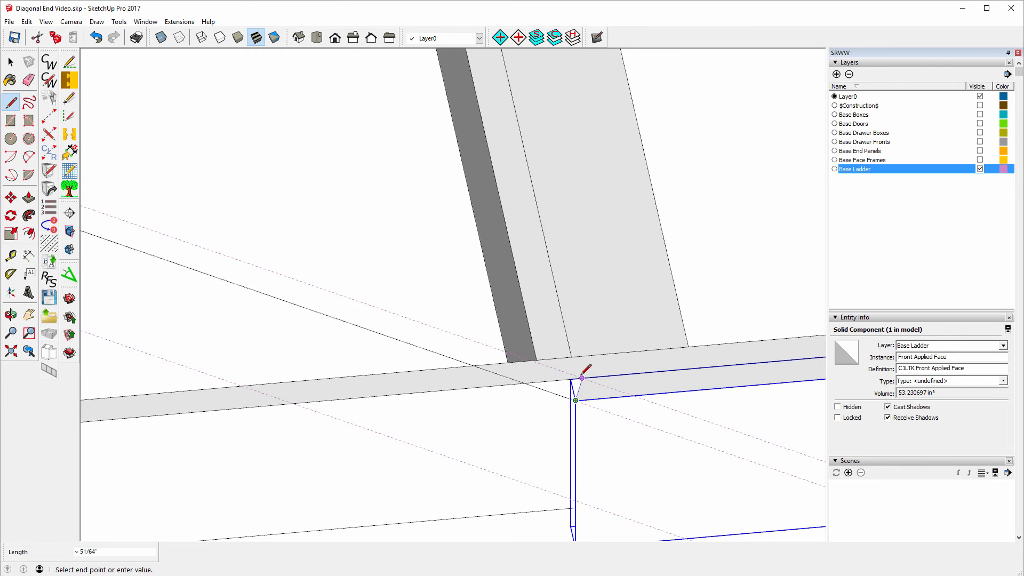
scroll(613, 514, "down", 4)
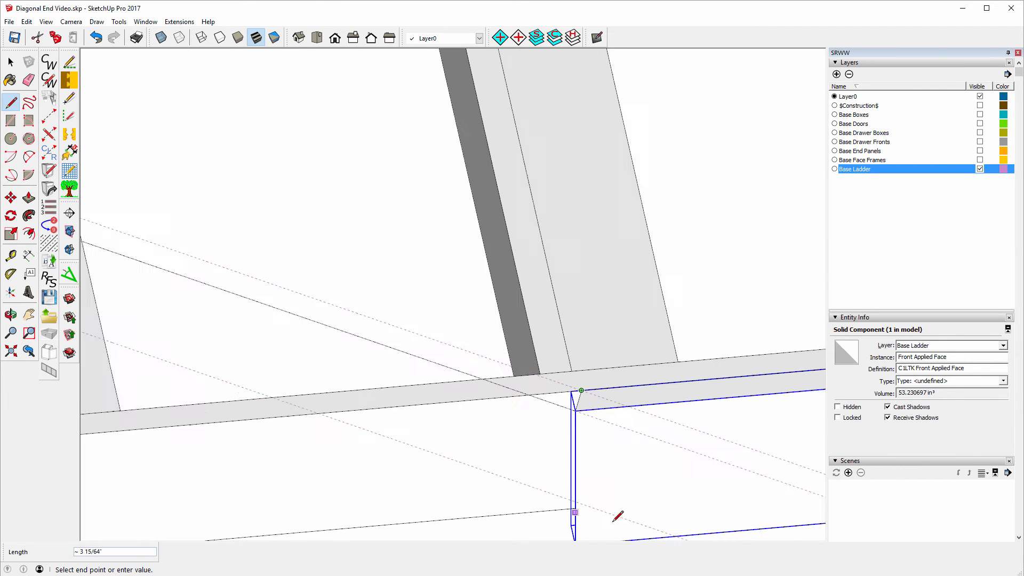
scroll(279, 343, "up", 3)
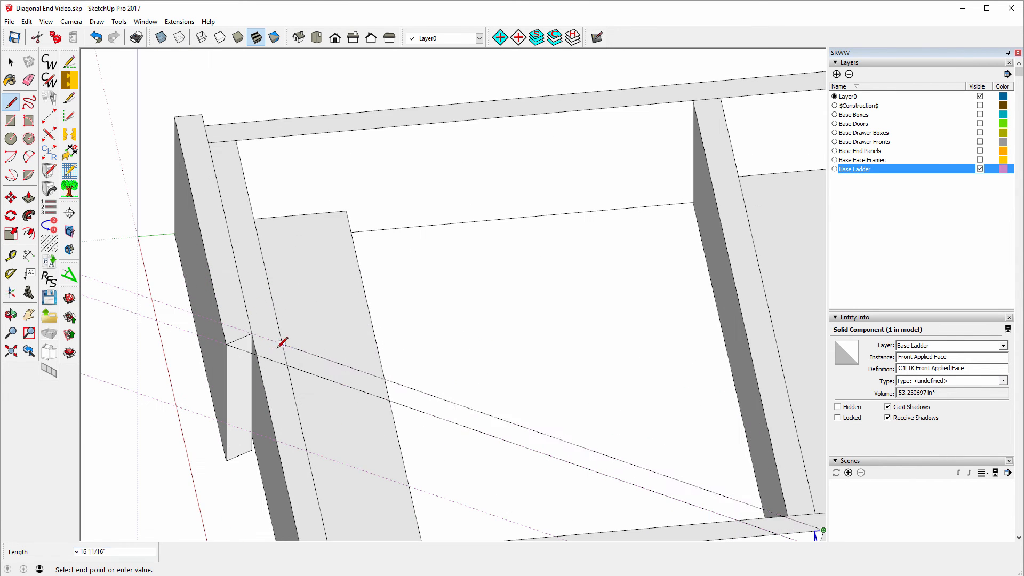
left_click(252, 333)
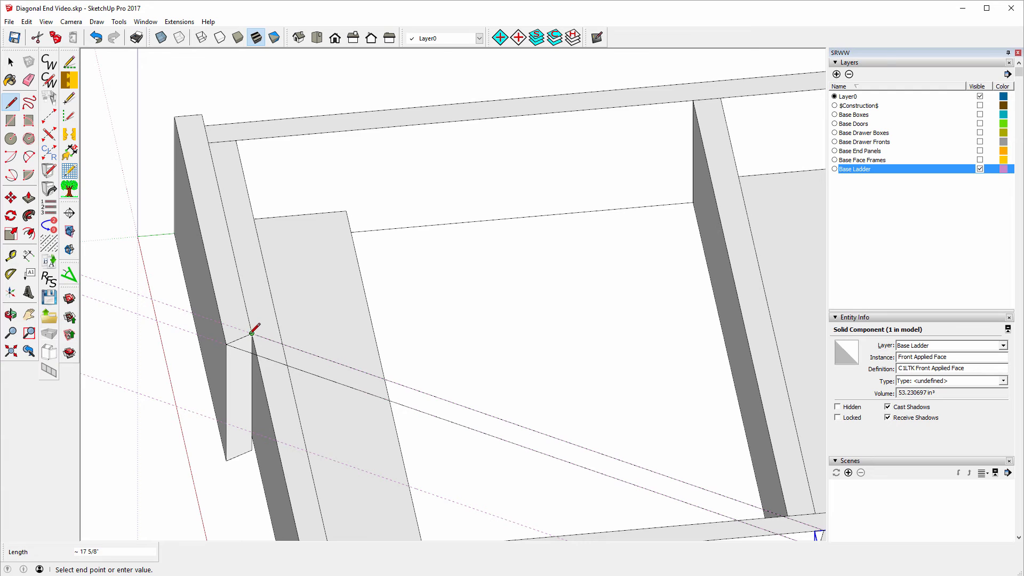
left_click(227, 345)
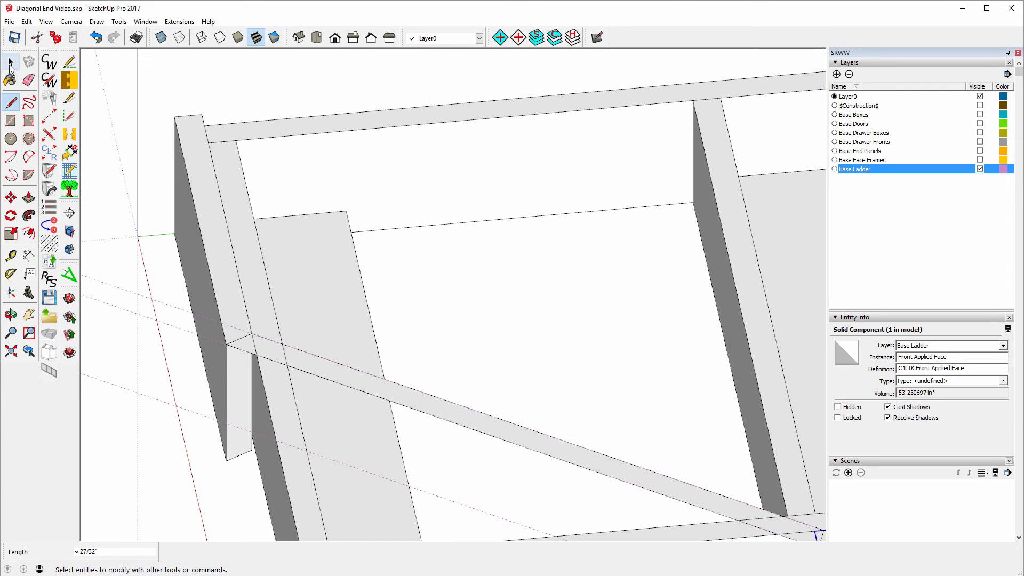
Step: Push/Pull the diagonal applied face outline down 4" and make the whole resulting solid a component
left_click(29, 199)
left_click_drag(464, 426, 226, 462)
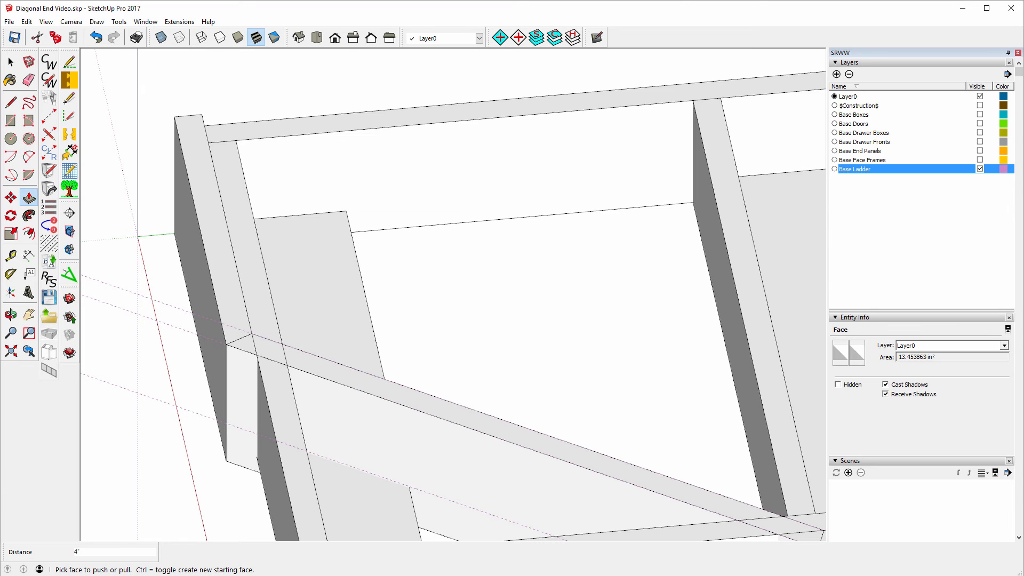
left_click(10, 63)
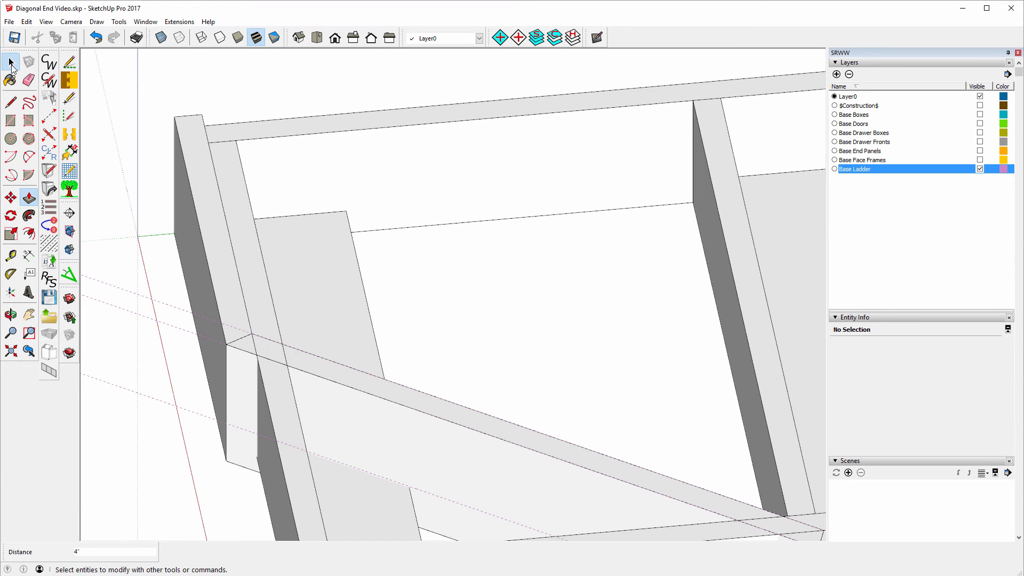
triple_click(482, 437)
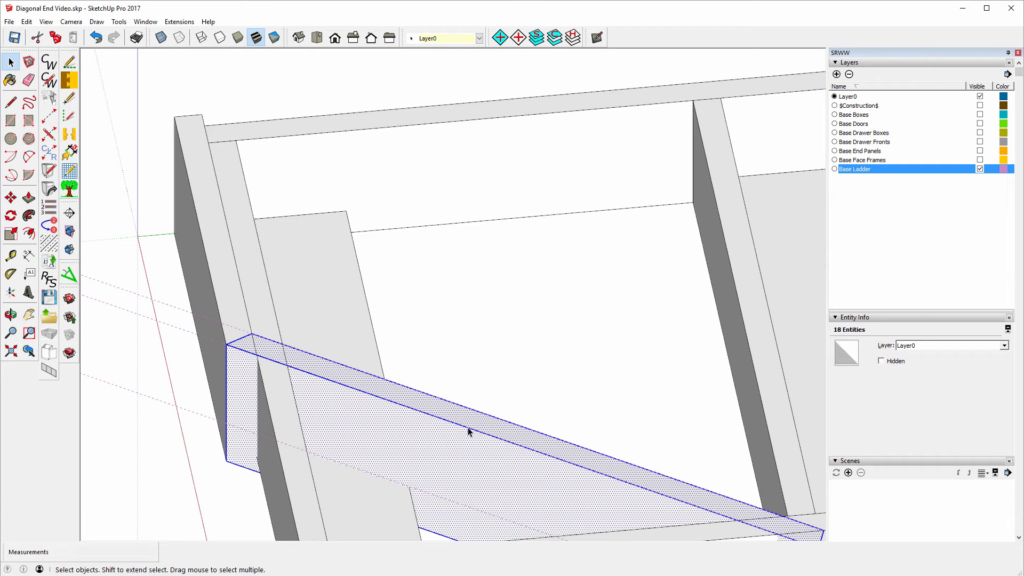
right_click(469, 431)
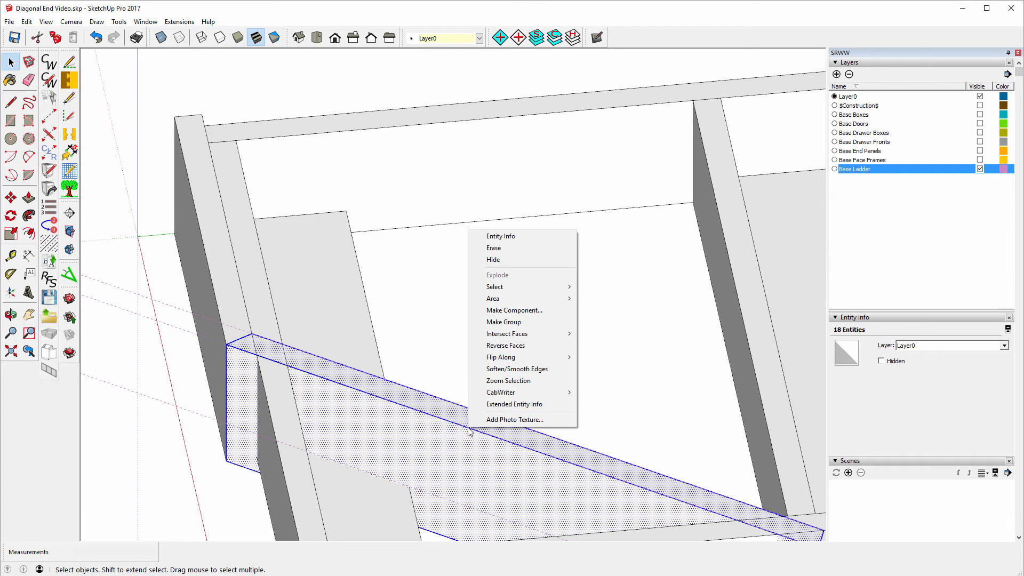
left_click(494, 311)
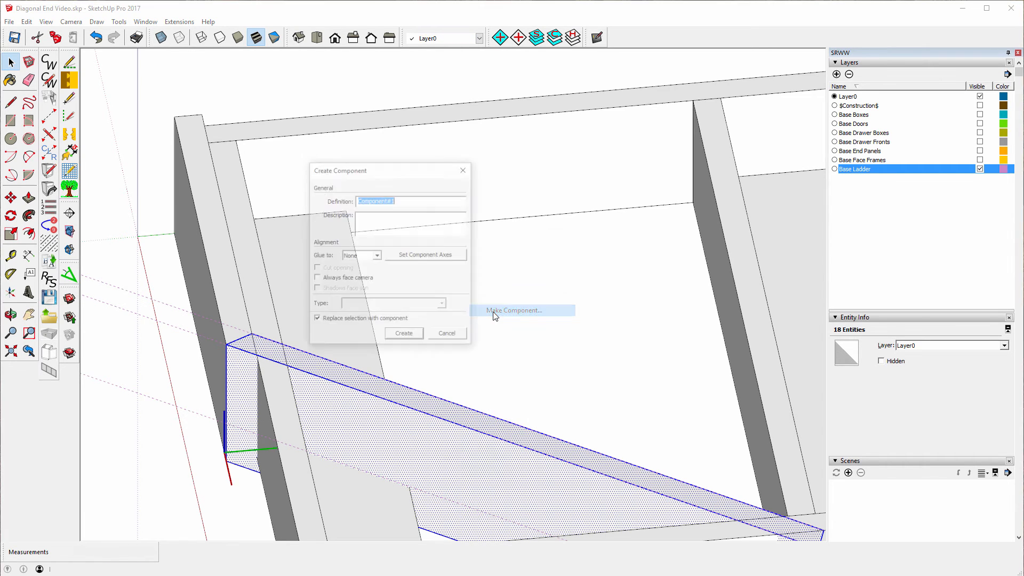
left_click(416, 339)
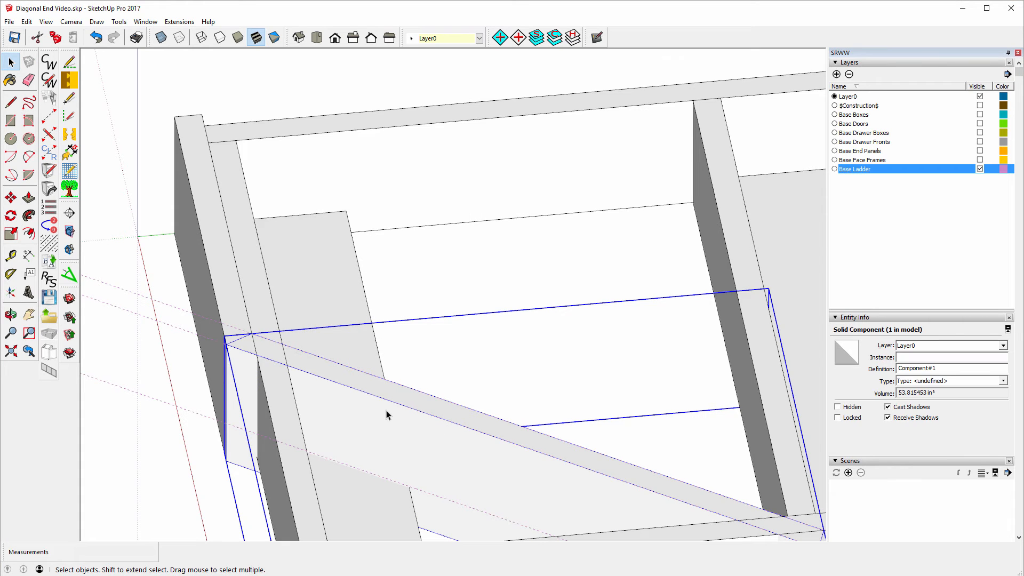
Step: Change the diagonal component's axes, with the origin at its left front top corner and the red axis along its front top edge
right_click(364, 404)
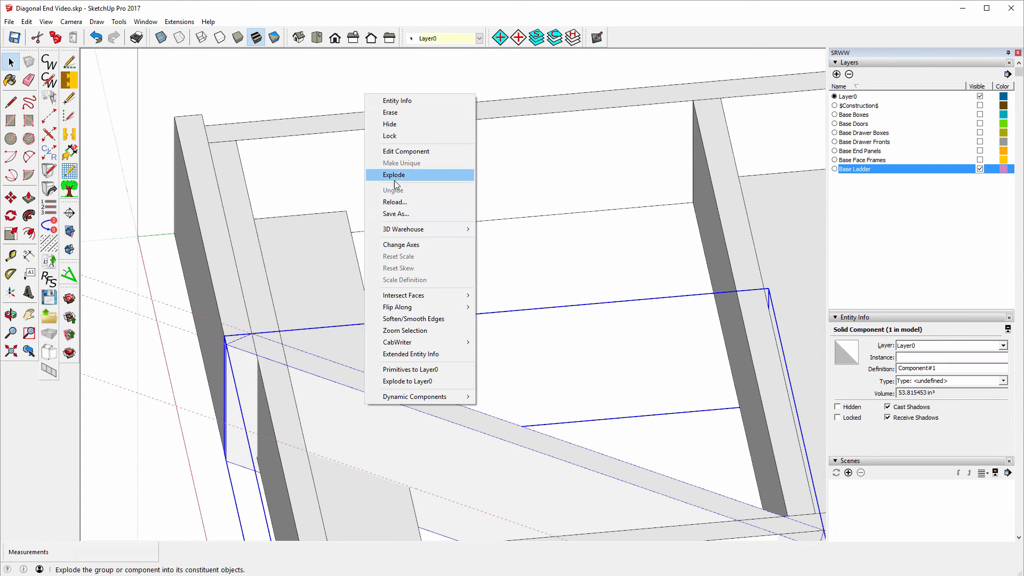
left_click(396, 245)
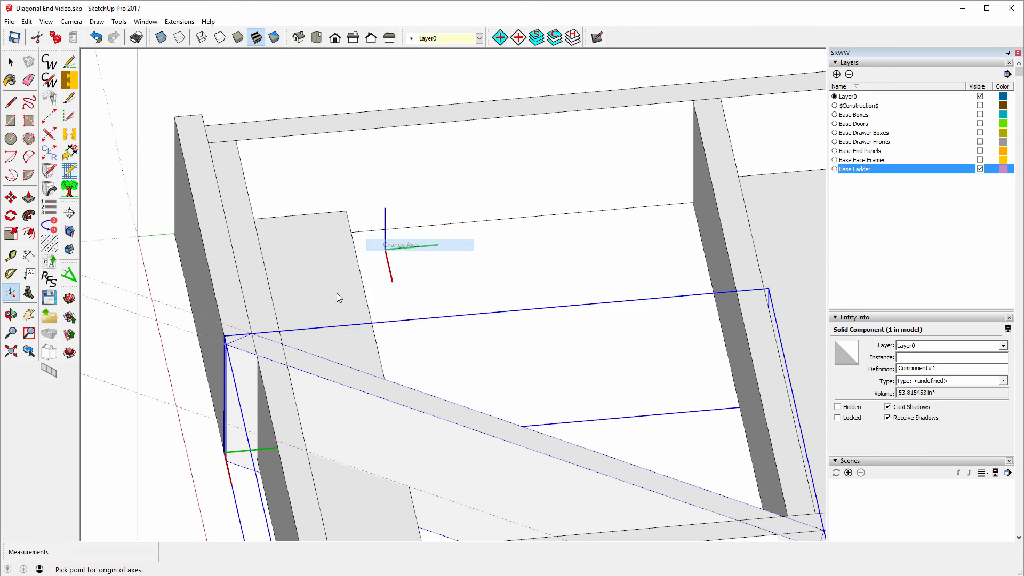
left_click(226, 345)
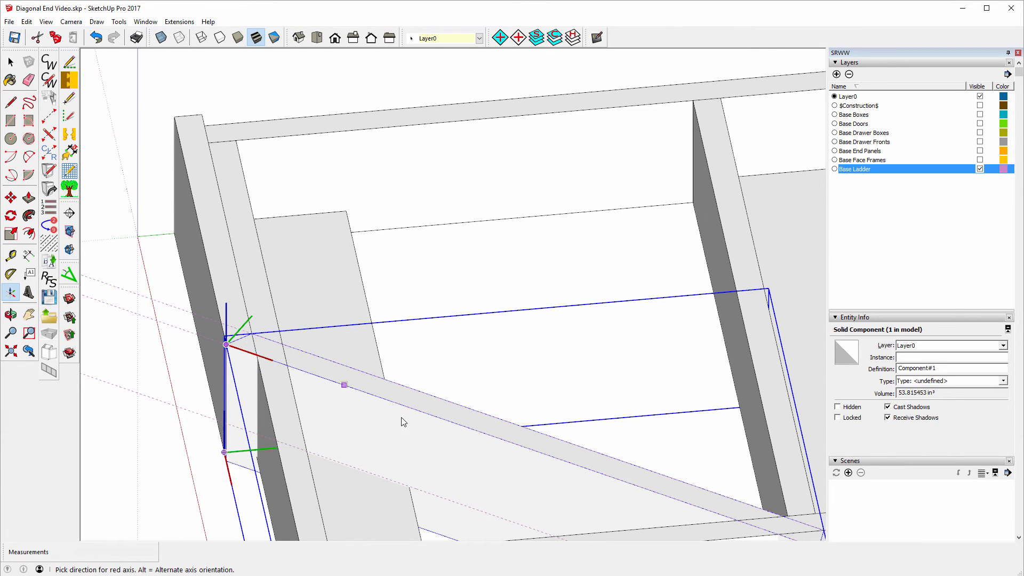
left_click(544, 455)
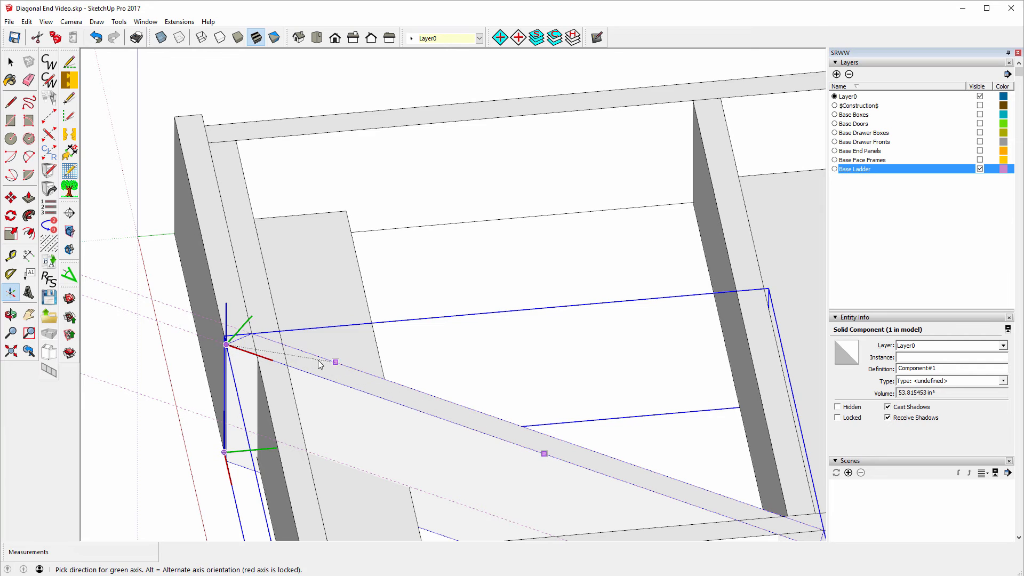
left_click(259, 320)
scroll(266, 307, "down", 2)
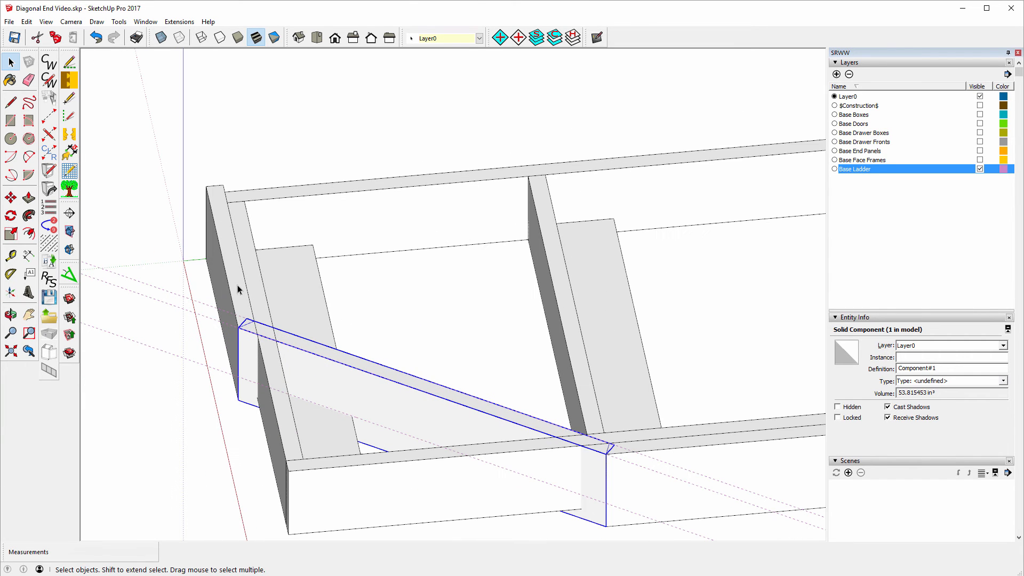
Step: Start the CabWriter rename of the diagonal component, checking the front applied face's naming, and set cabinet number C1L and type (TK) Toe Kick
left_click(47, 264)
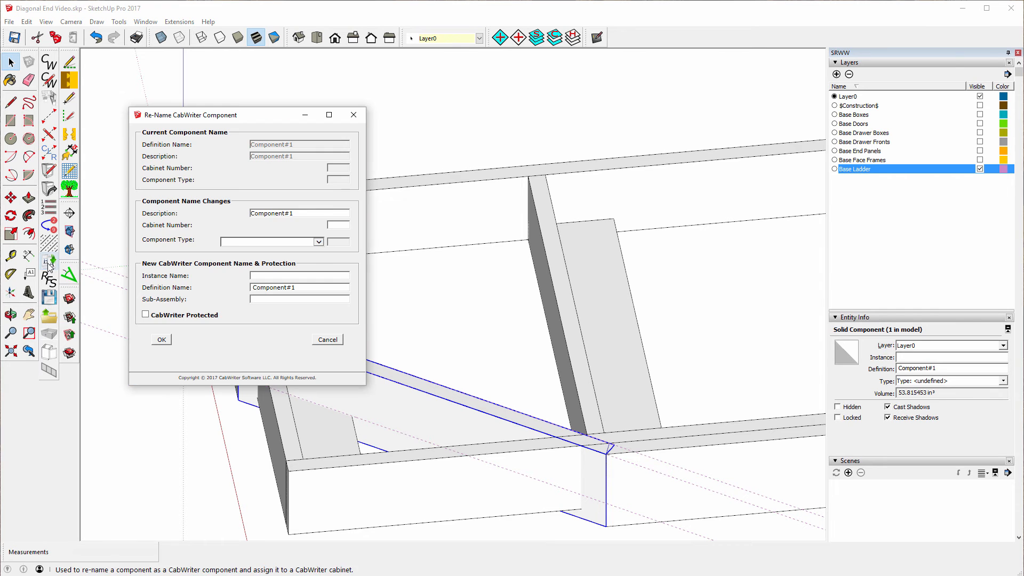
left_click(716, 472)
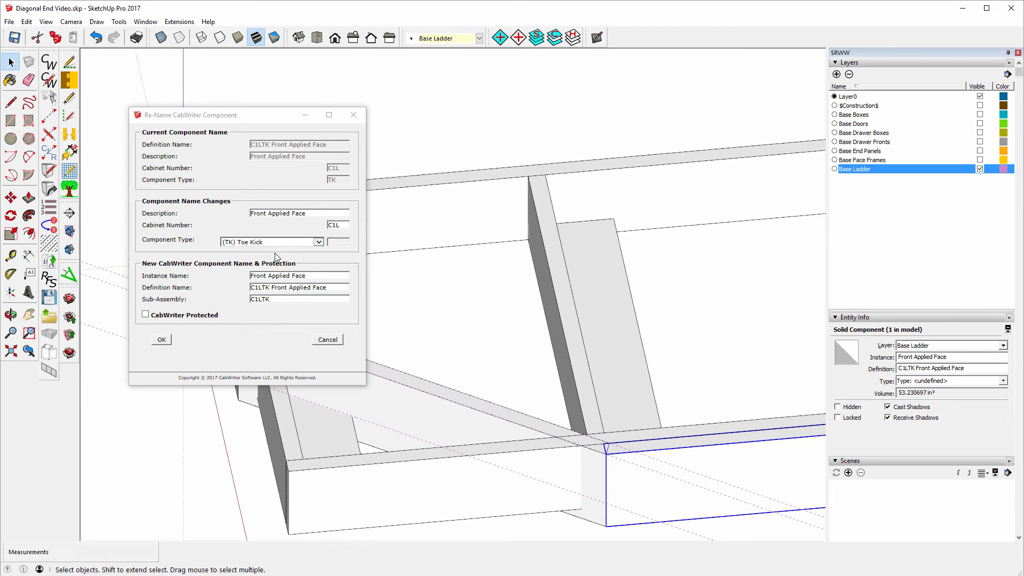
left_click(459, 415)
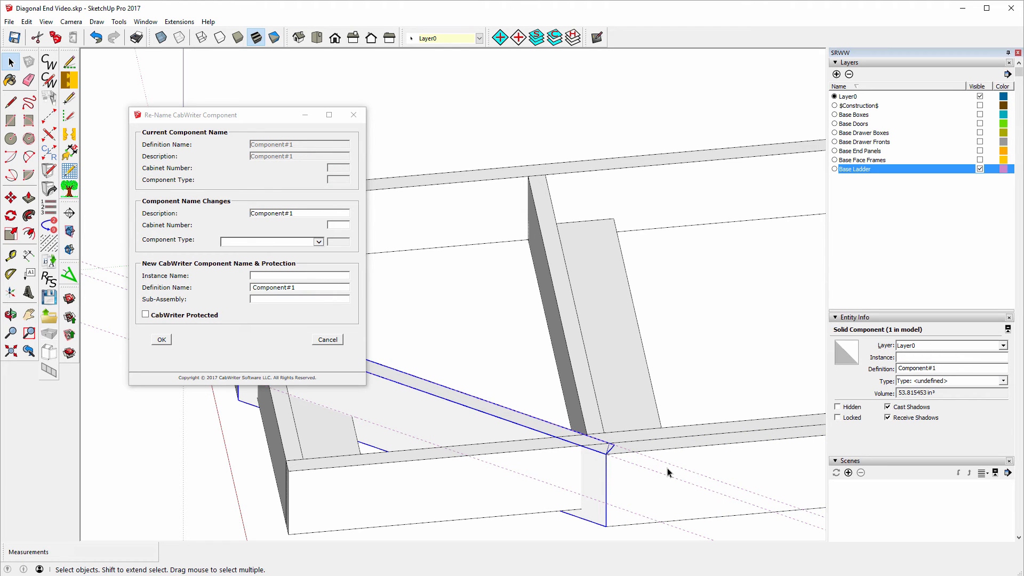
left_click(695, 470)
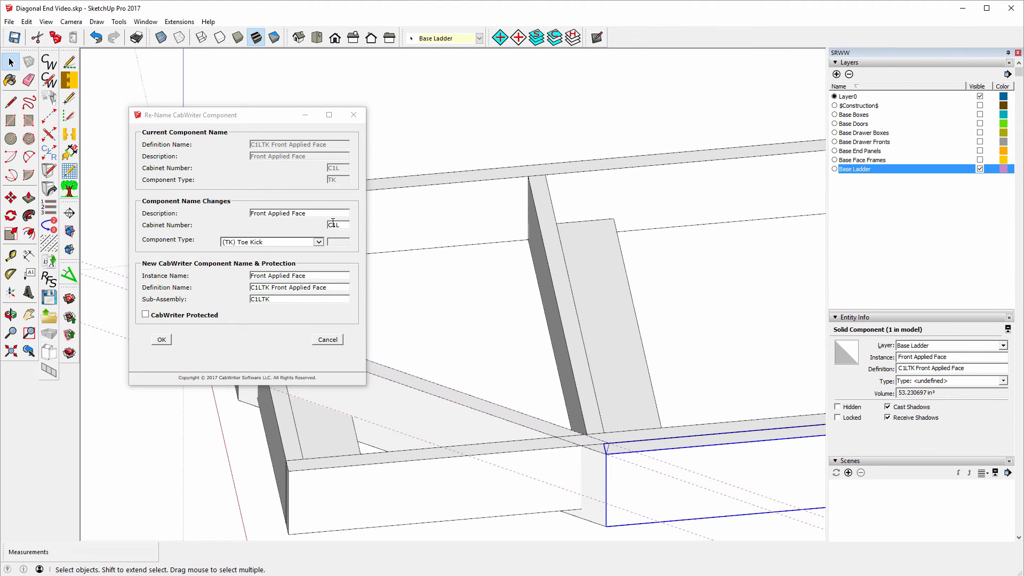
left_click(431, 408)
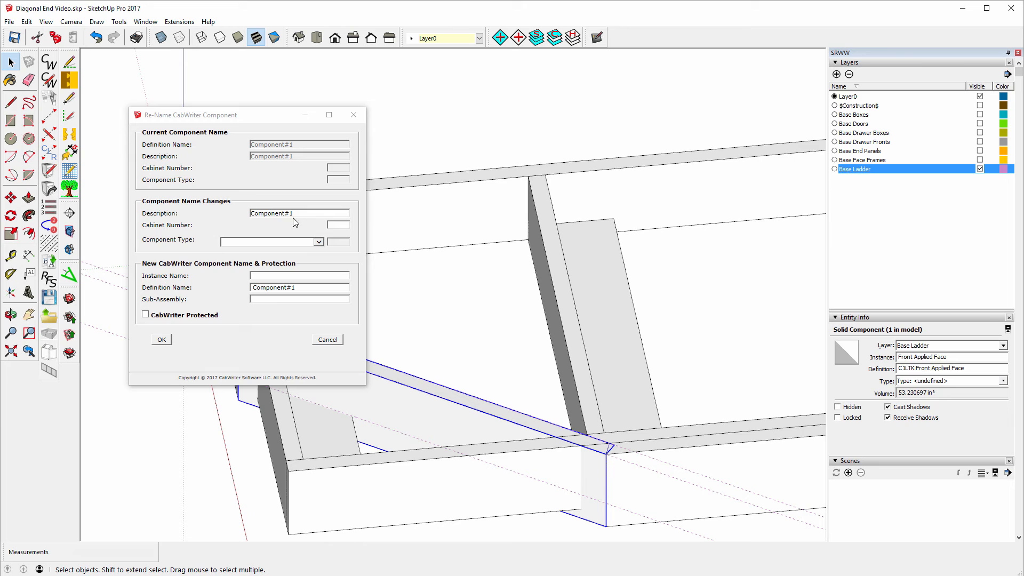
left_click(334, 224)
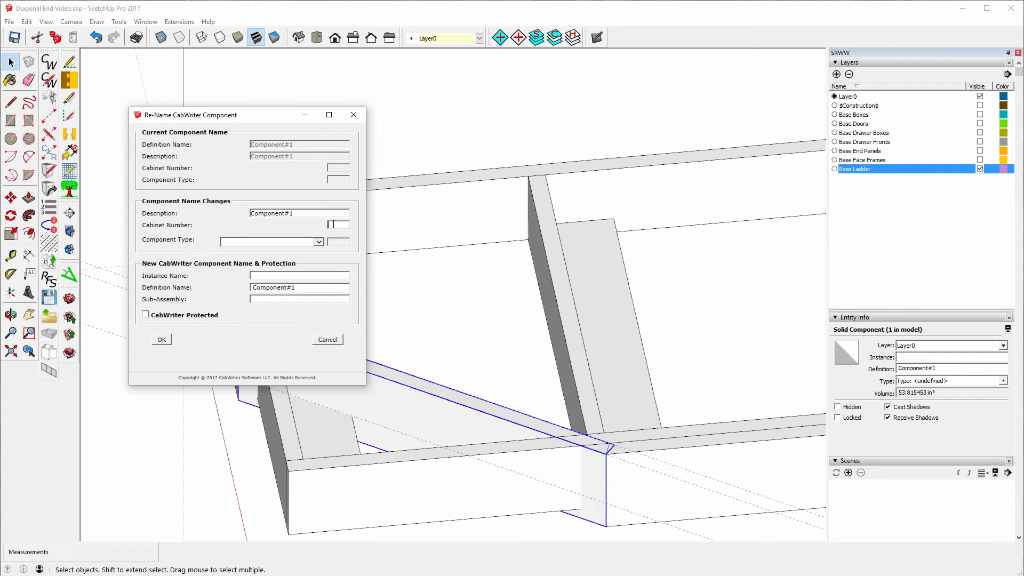
type("C1L")
left_click(239, 244)
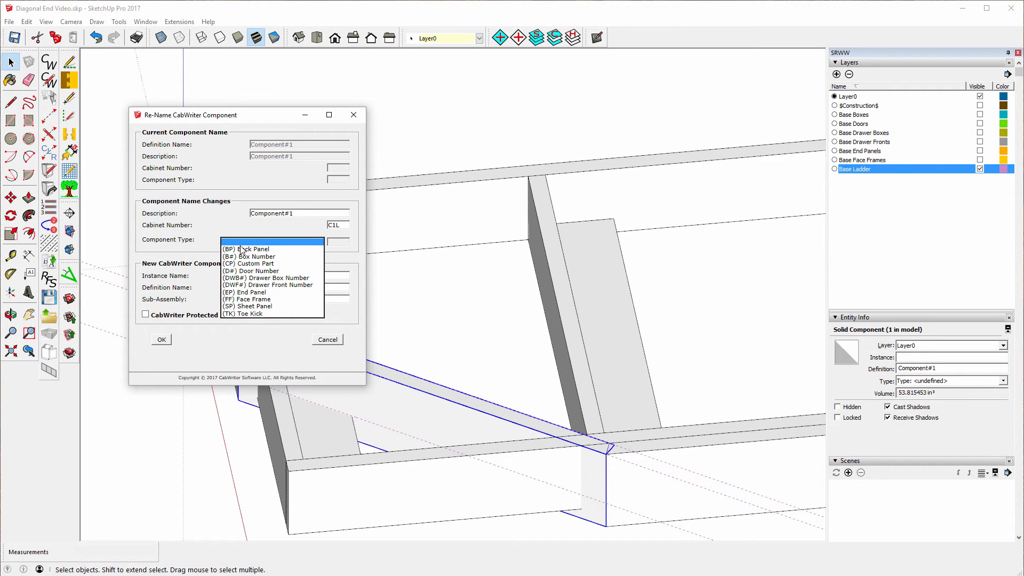
left_click(243, 314)
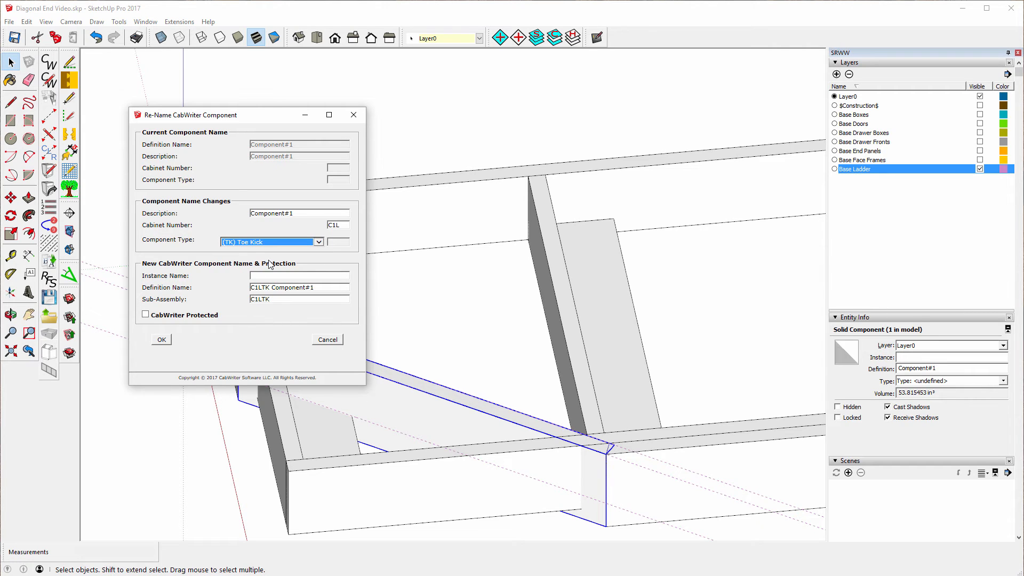
Step: Enter "Diagonal Applied Face" as the component's description and copy it into the instance name
left_click(305, 214)
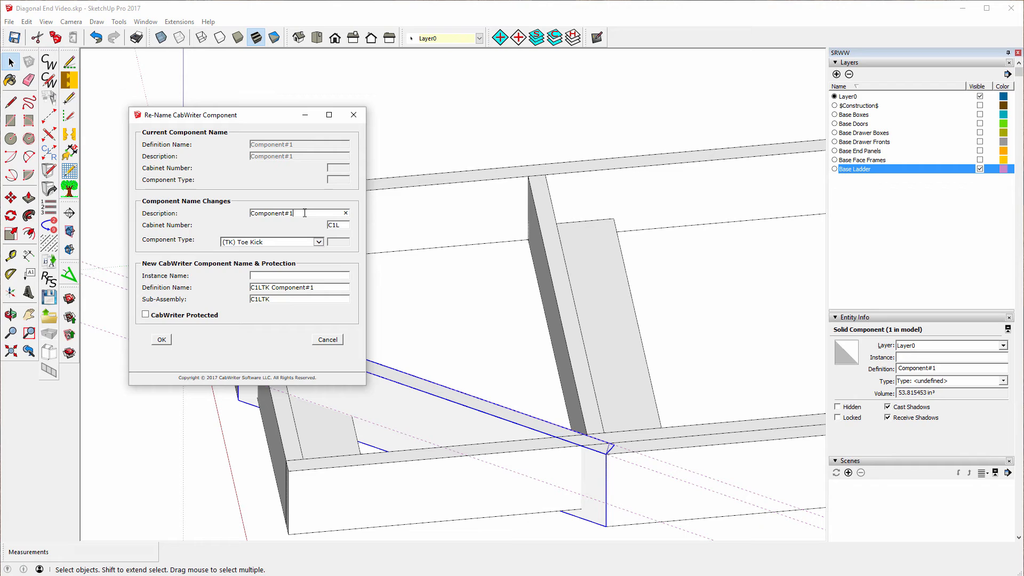
left_click_drag(305, 213, 256, 210)
type("Diagonal Applied Face")
left_click_drag(325, 214, 244, 203)
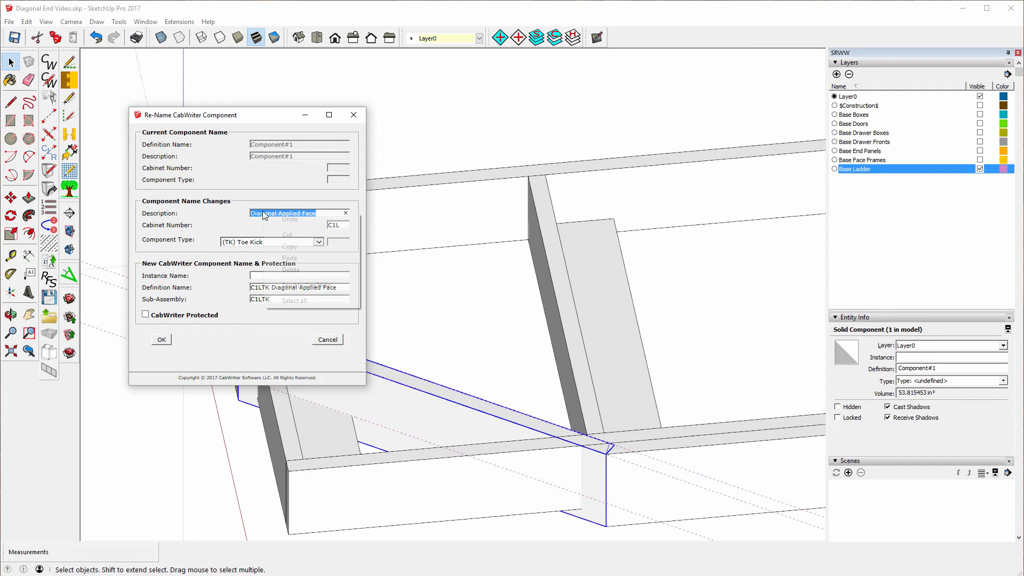
right_click(263, 215)
left_click(297, 246)
left_click(282, 275)
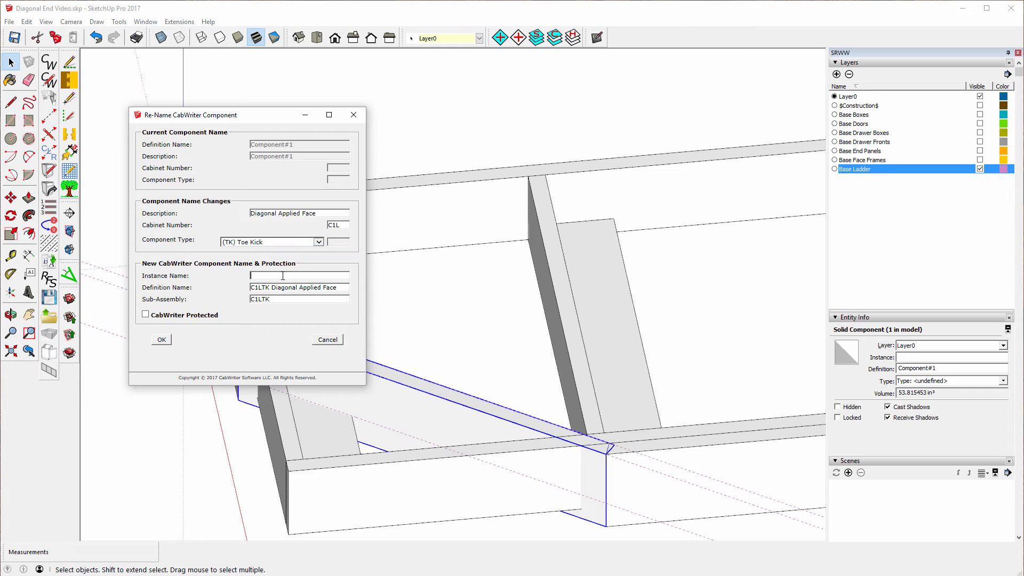
right_click(282, 276)
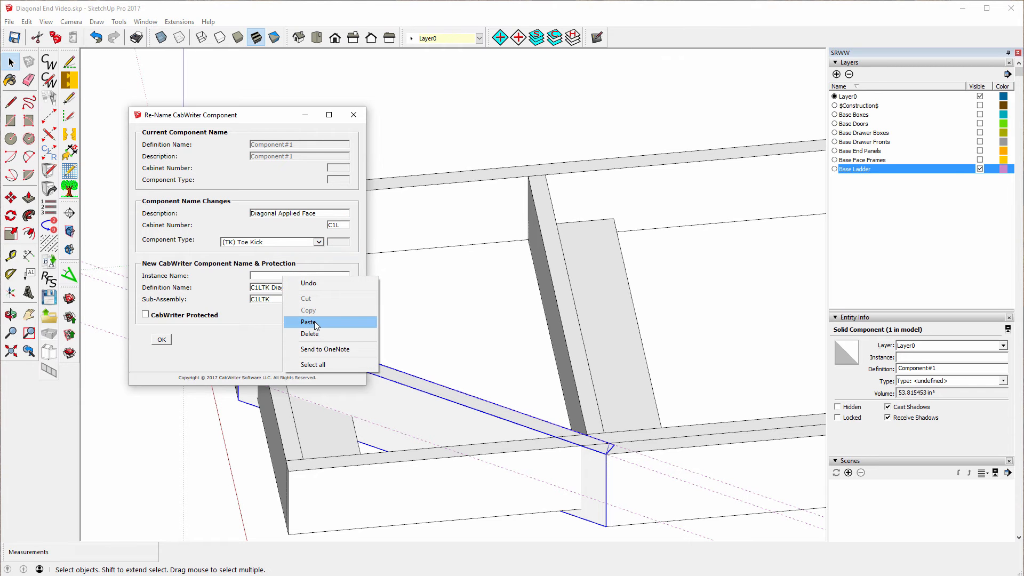
left_click(308, 322)
Step: Mark the diagonal applied face as CabWriter Protected, apply the rename and clear the selection
left_click(145, 315)
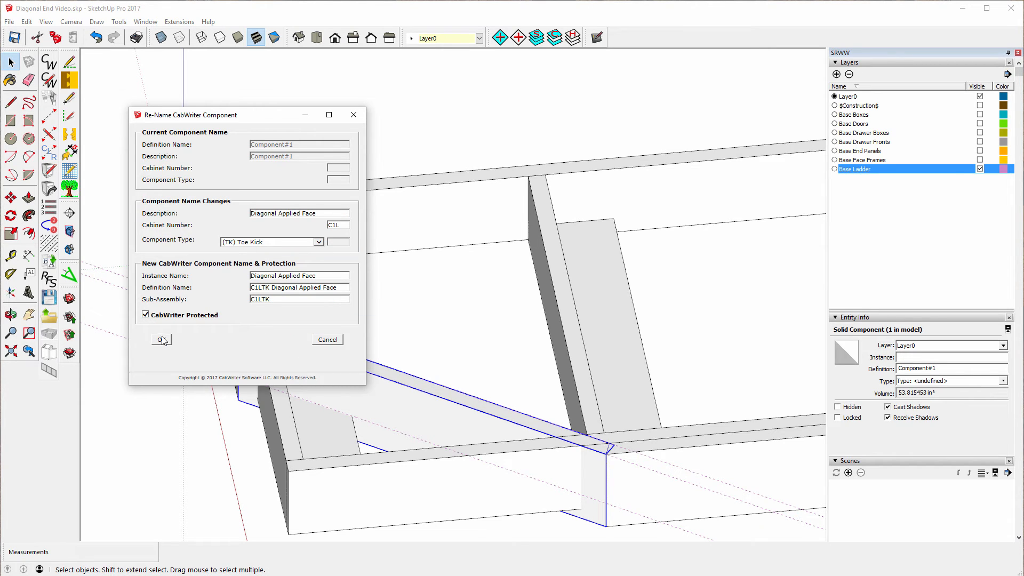
left_click(162, 340)
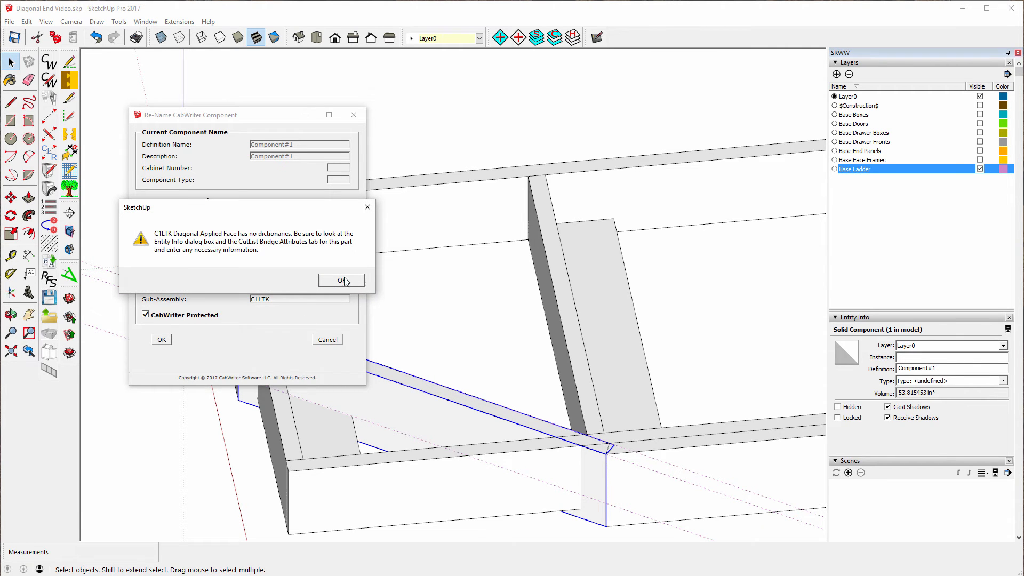
left_click(343, 281)
left_click(349, 226)
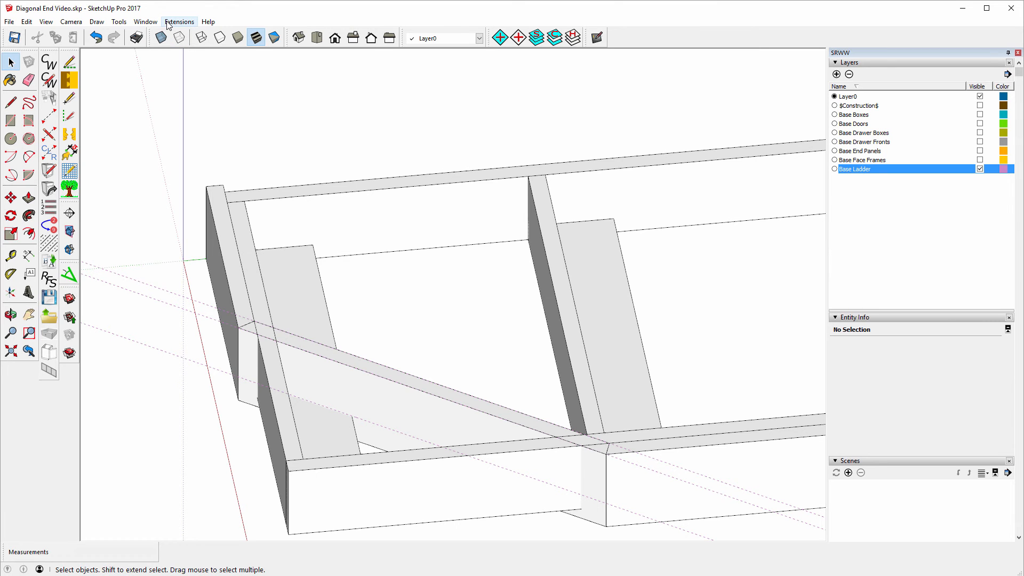
Step: Open Extended Entity Info, place it clear of the diagonal's front joint, and examine the front applied face's attributes
left_click(145, 22)
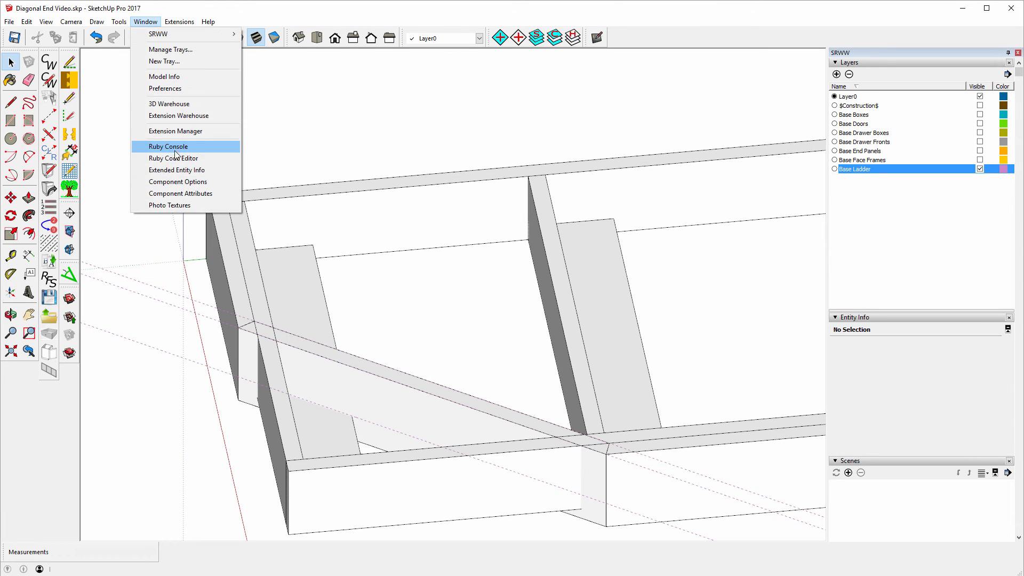
left_click(190, 171)
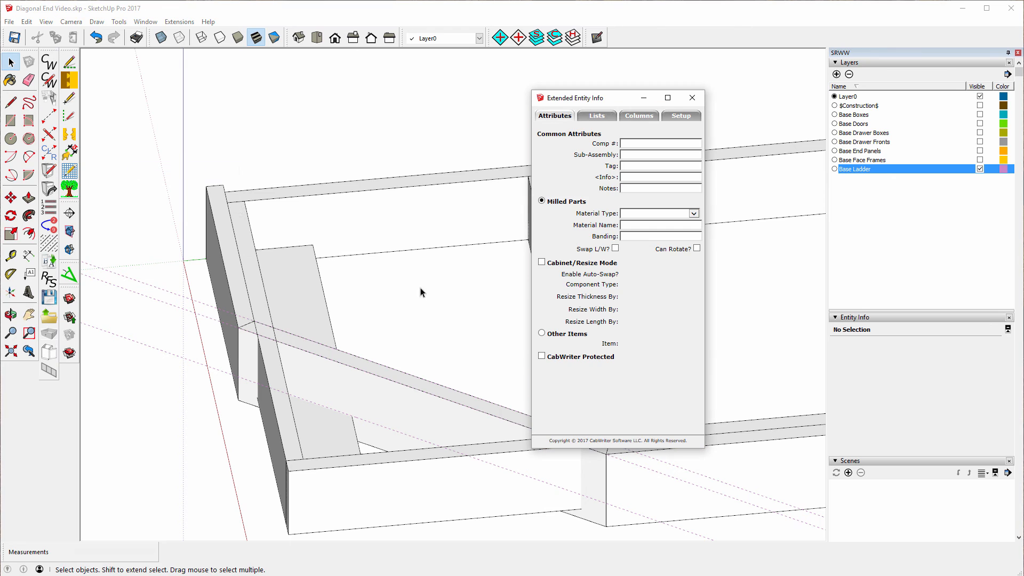
left_click_drag(626, 101, 191, 48)
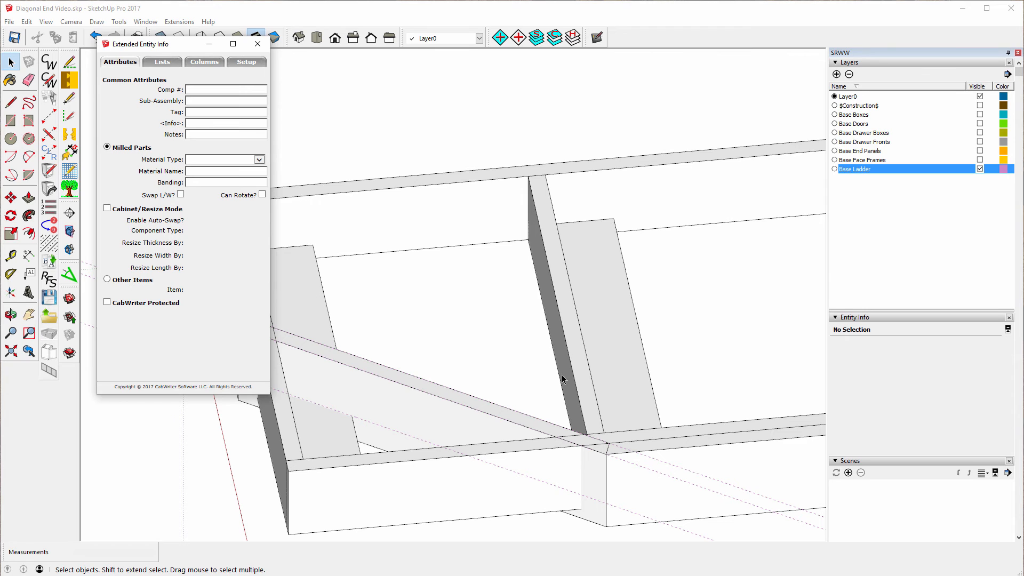
left_click(730, 473)
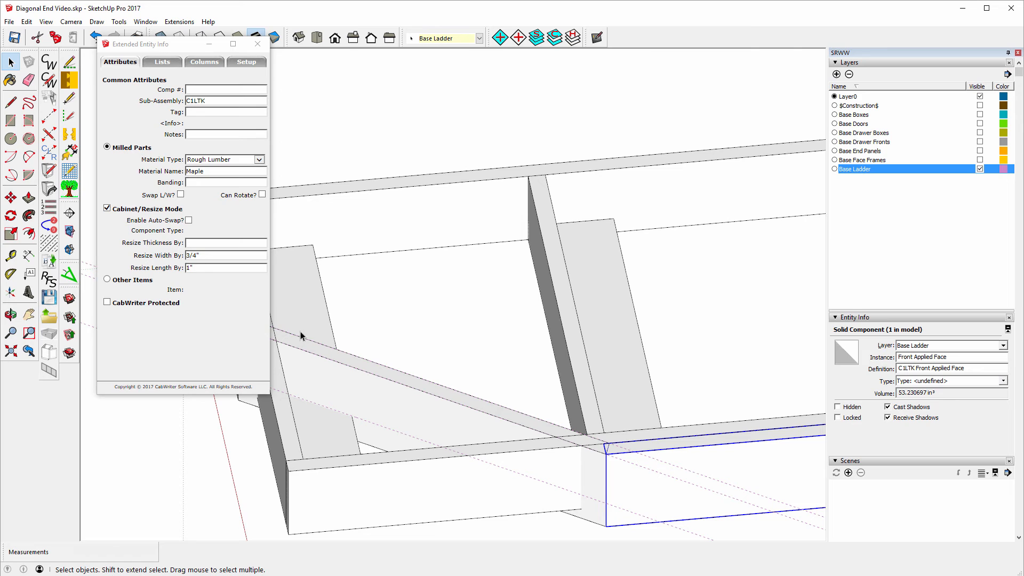
Step: Give the diagonal applied face Rough Lumber in Maple and enable Cabinet/Resize Mode, with width resized by 3/4" and length by 1"
left_click(401, 400)
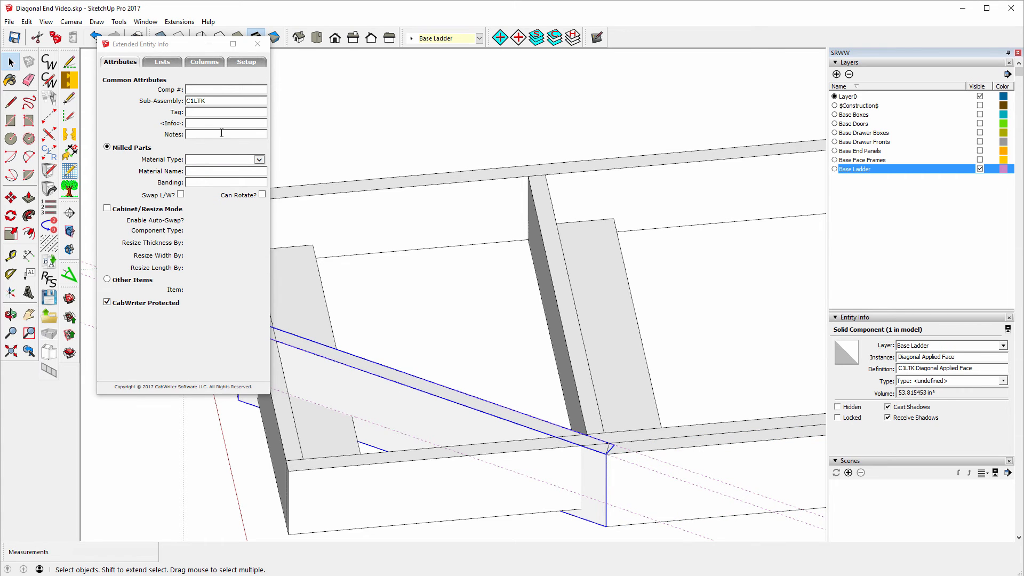
left_click(259, 159)
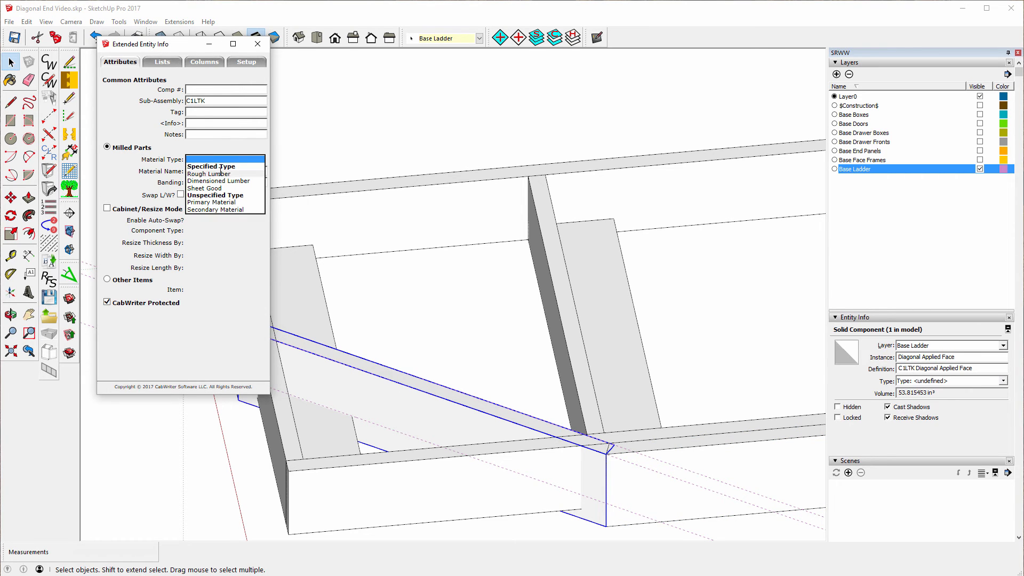
left_click(221, 173)
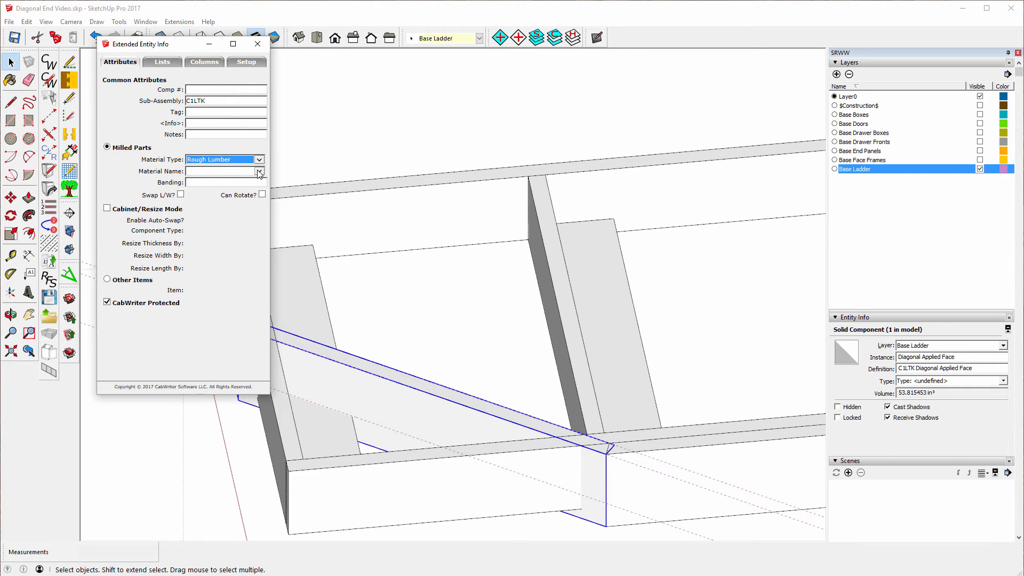
left_click(260, 172)
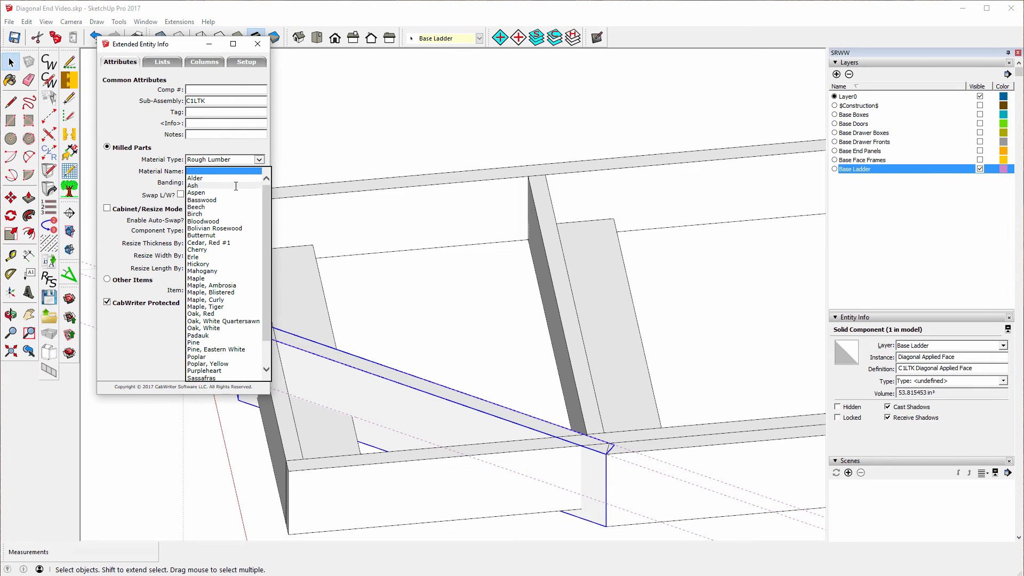
left_click(195, 278)
left_click(107, 209)
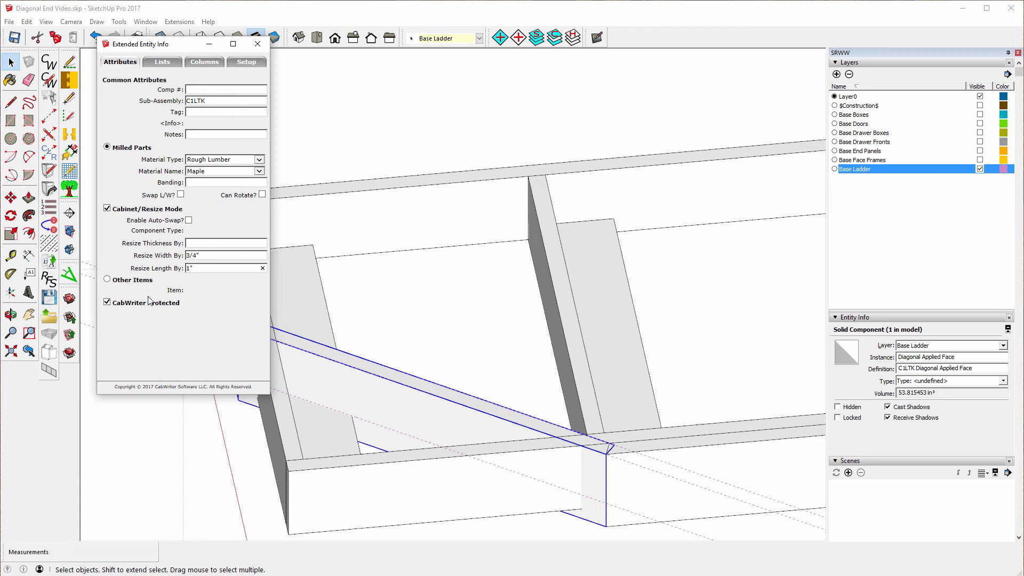
Step: Close the component attributes window and examine the names of the left end stretcher and left end rib on the base ladder
left_click(441, 316)
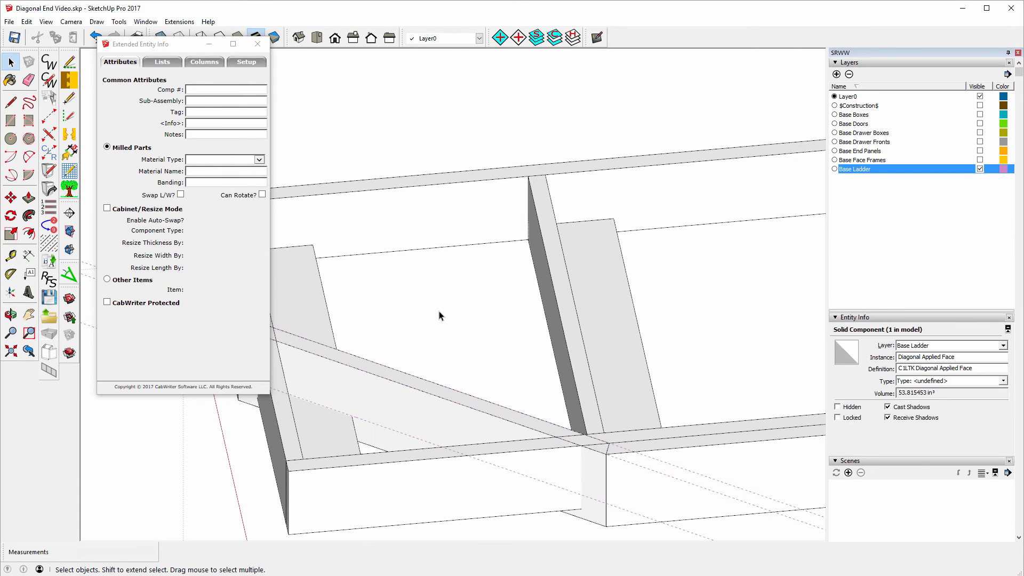
left_click(257, 46)
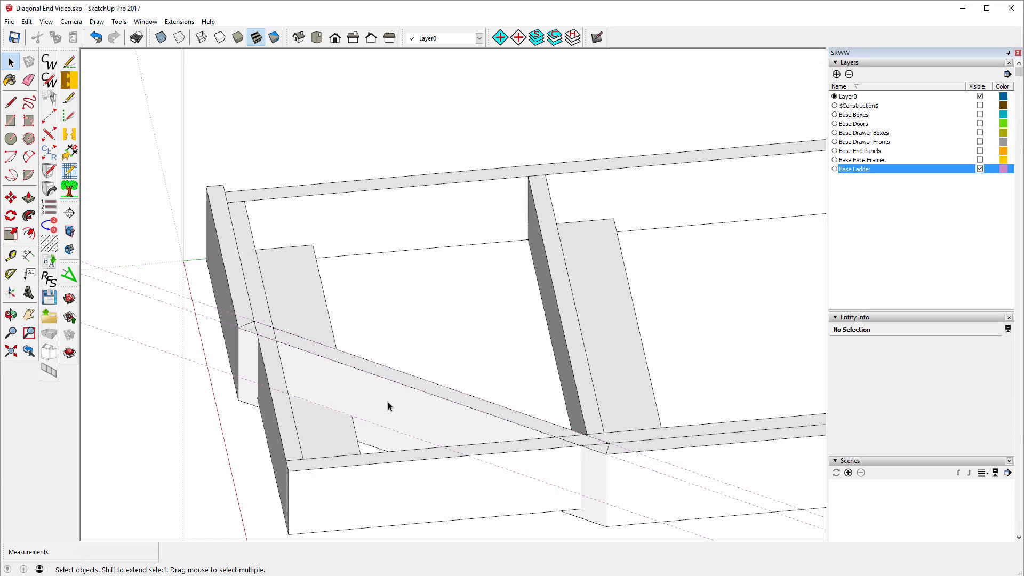
scroll(310, 400, "down", 5)
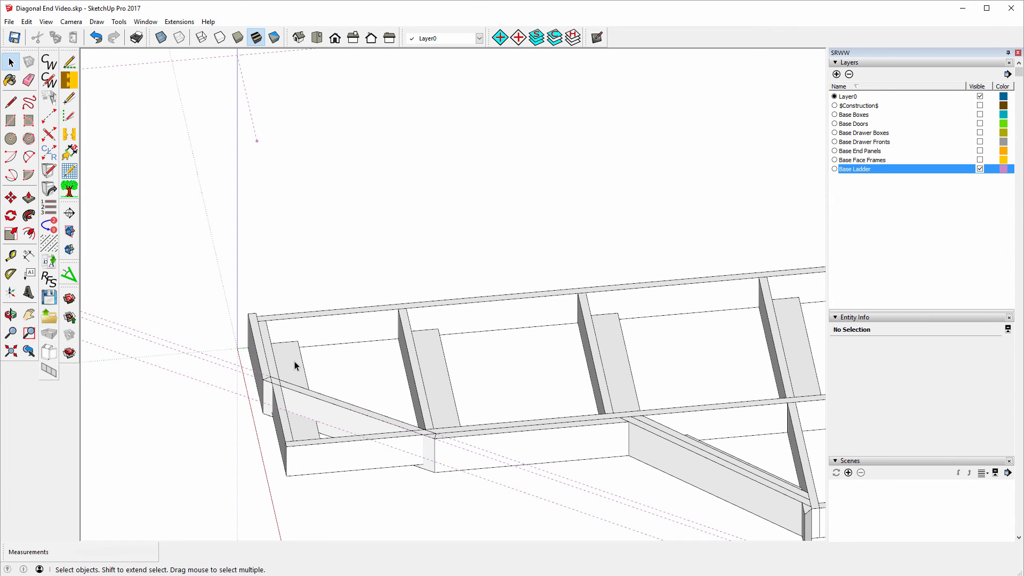
left_click(295, 362)
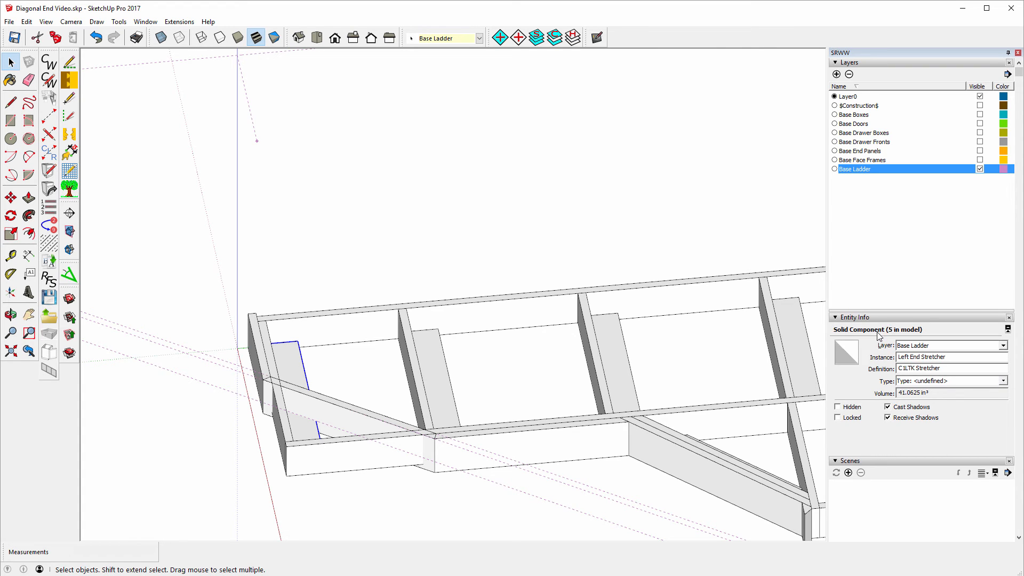
left_click(278, 375)
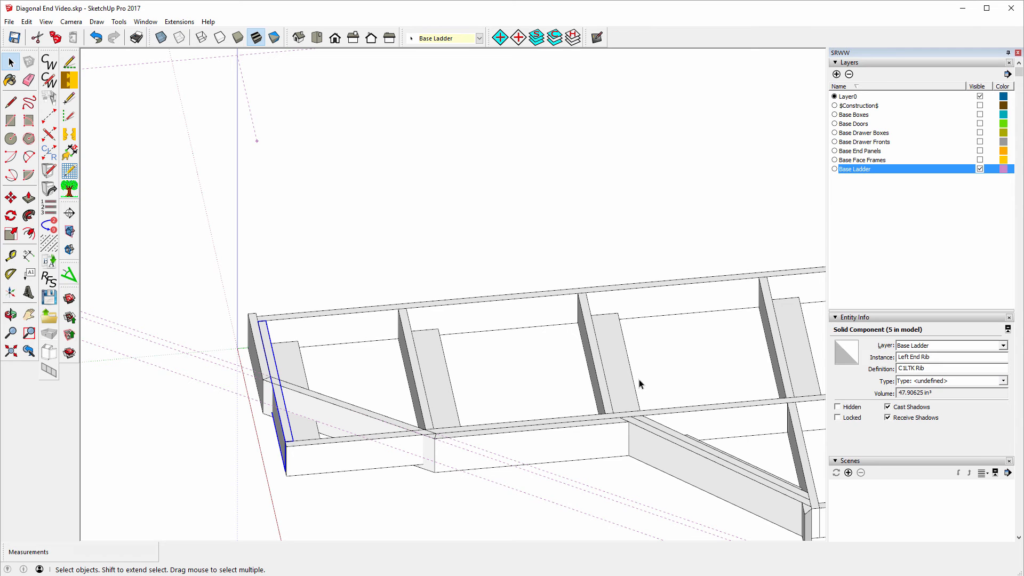
scroll(661, 381, "down", 4)
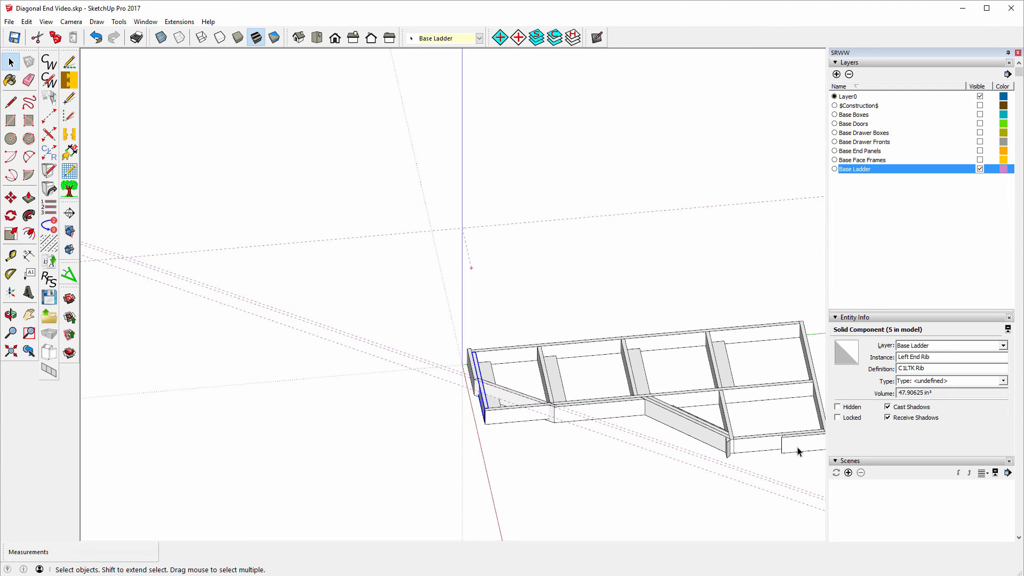
scroll(395, 355, "down", 2)
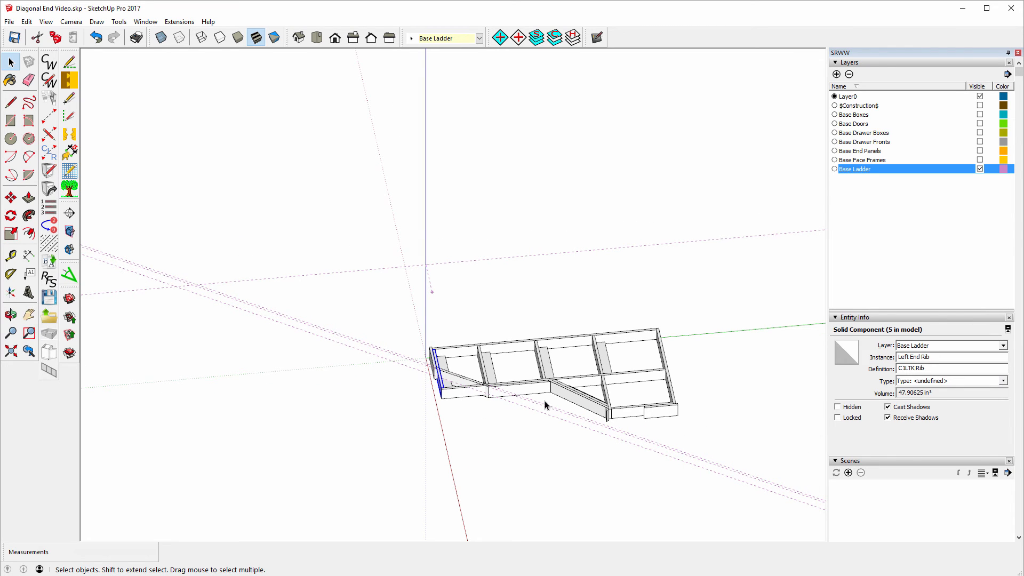
scroll(475, 383, "up", 2)
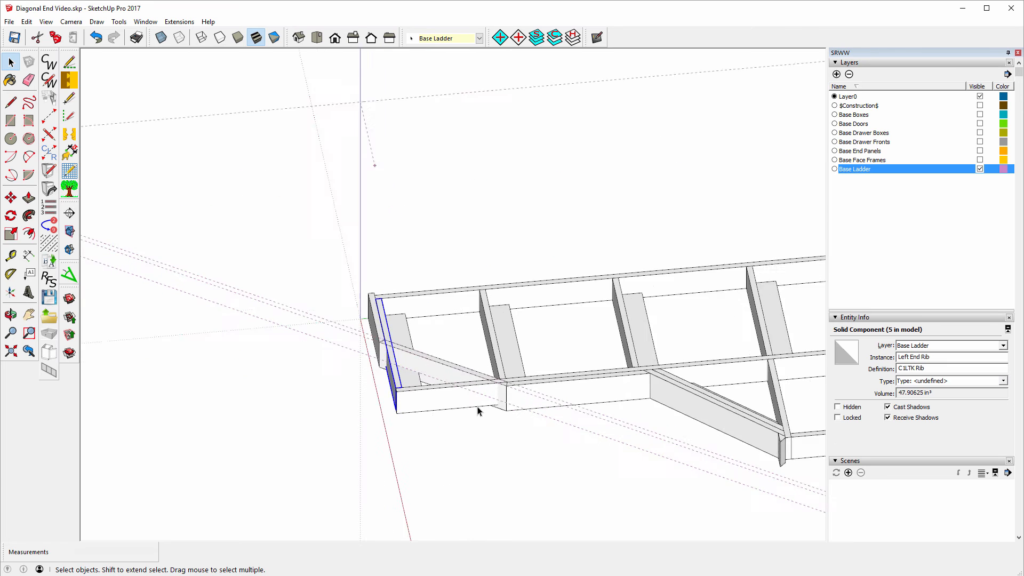
scroll(475, 383, "up", 3)
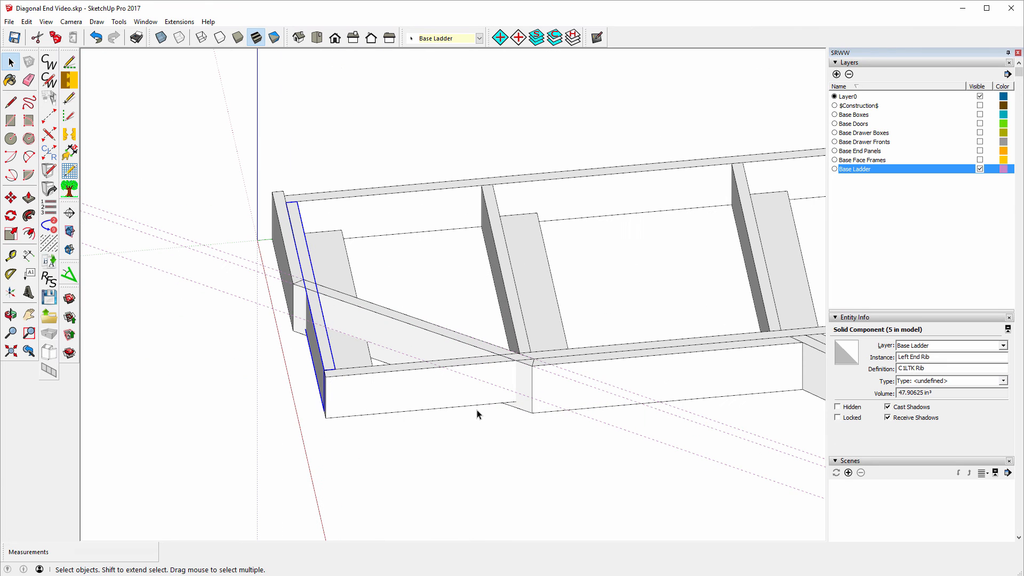
Step: Rename the left end applied face to description "Diagonal End Applied Face" and instance "Left Diagonal End Applied Face", marked CabWriter Protected
left_click(292, 258)
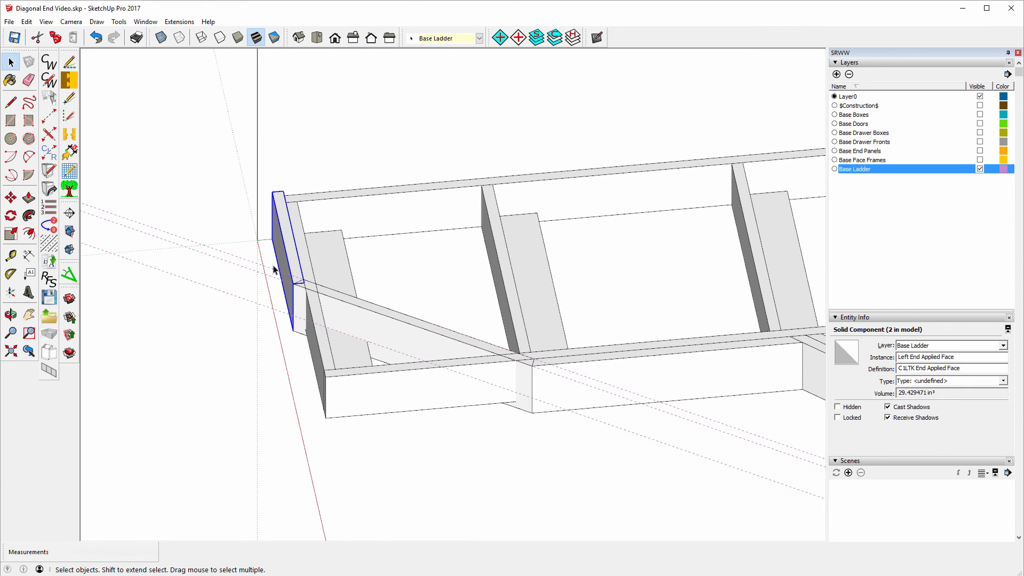
left_click(49, 262)
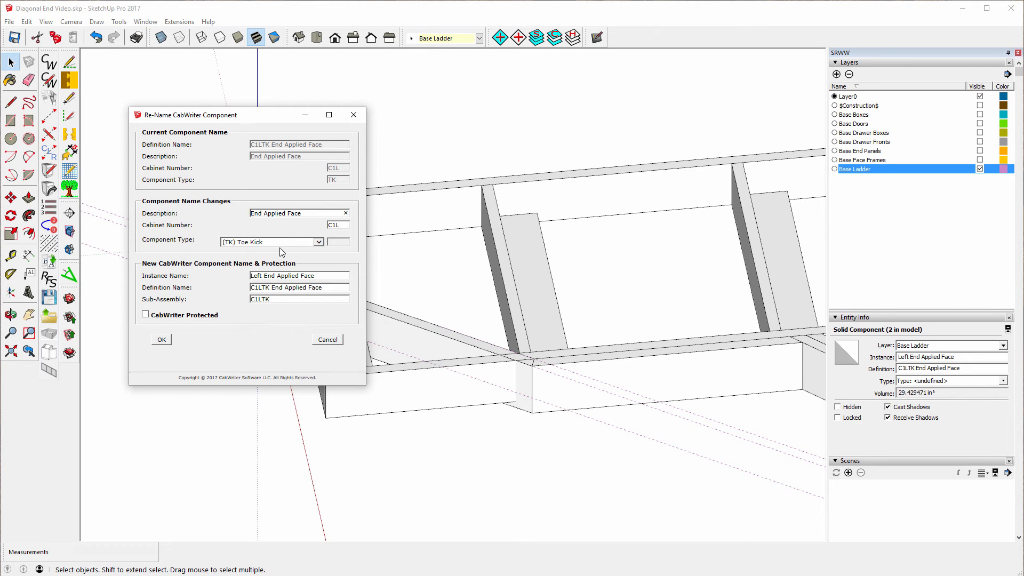
type("Diagona")
type("l")
type("Diagona")
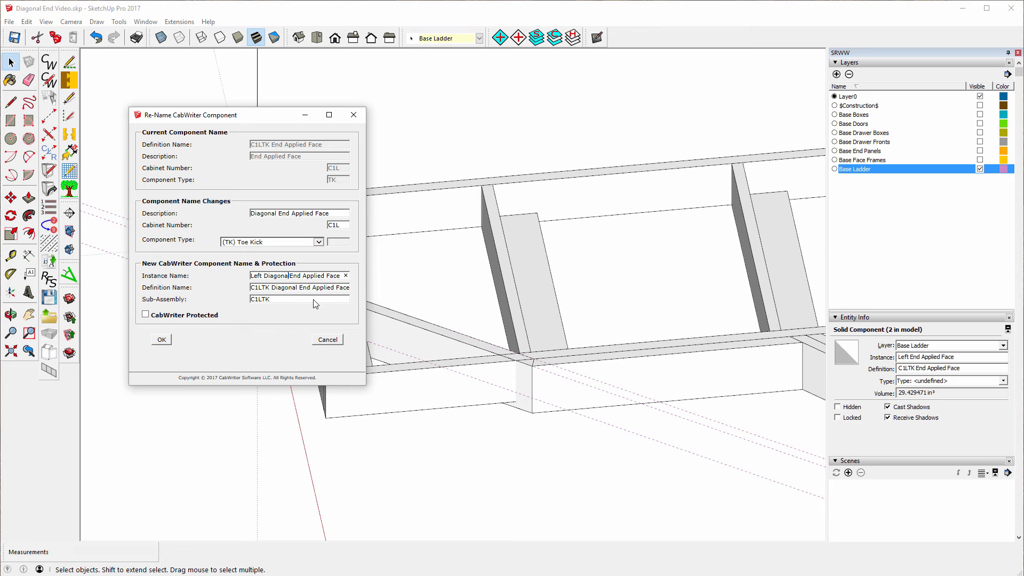
type("l")
left_click(146, 316)
left_click(162, 340)
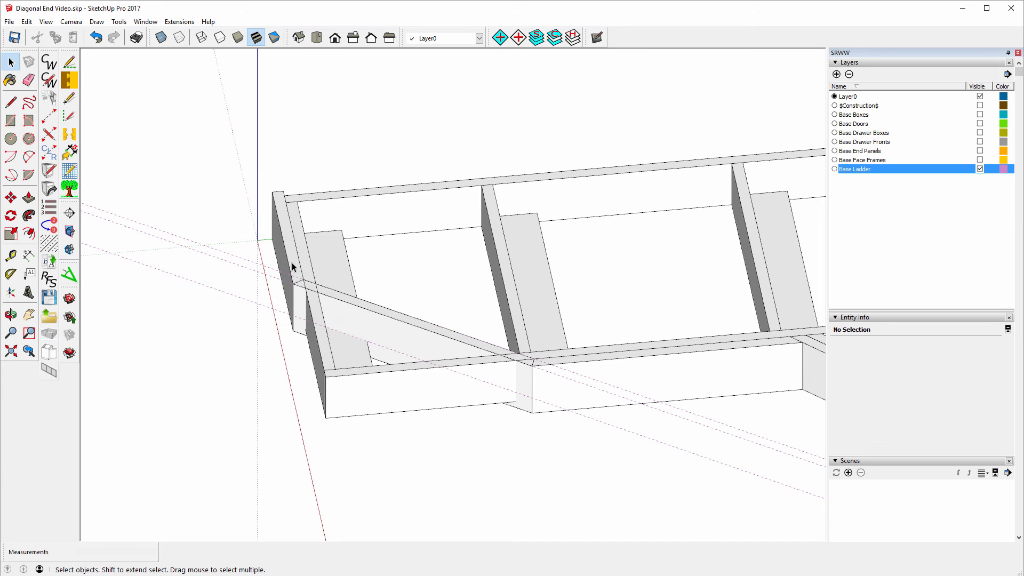
Step: Lengthen the right end applied face by moving its inner end edges to the front corner beside the long diagonal toe kick
scroll(200, 336, "down", 5)
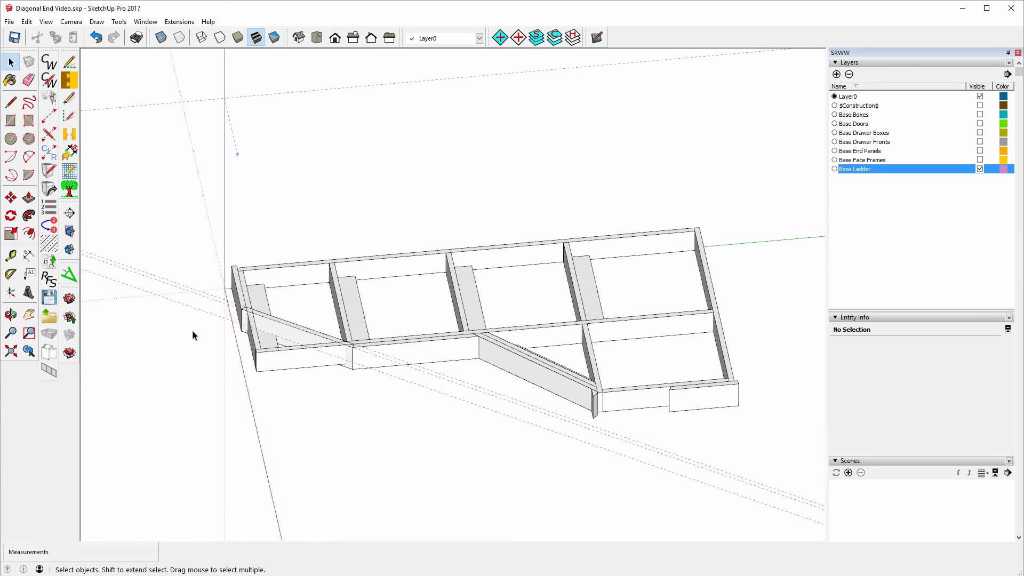
left_click(681, 404)
right_click(682, 401)
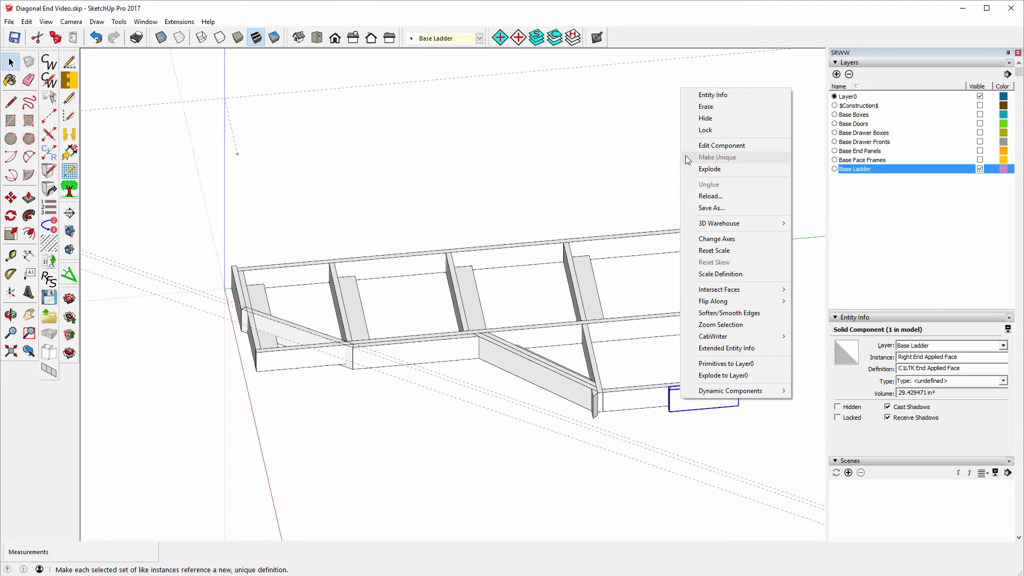
left_click(709, 152)
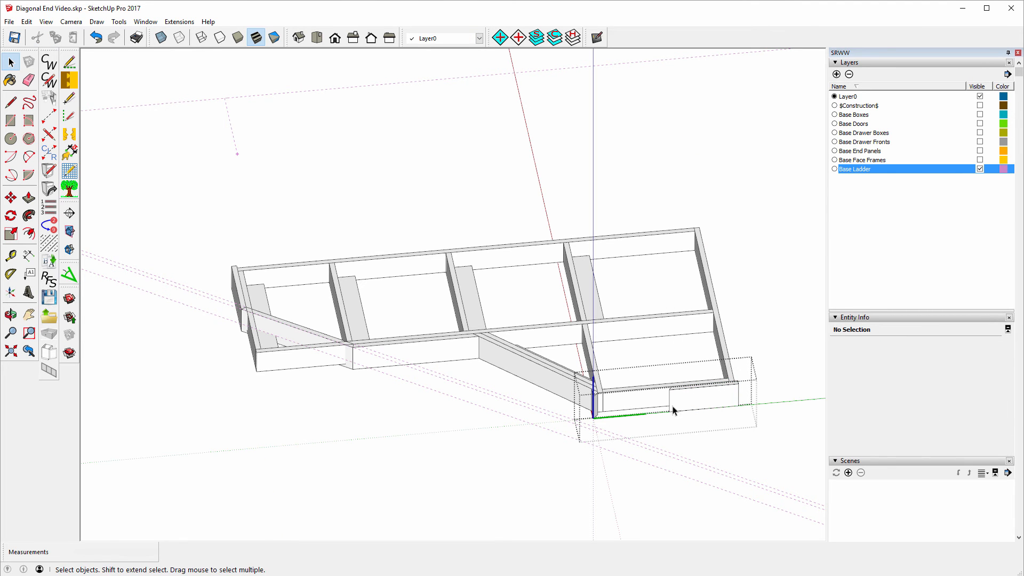
scroll(667, 409, "up", 6)
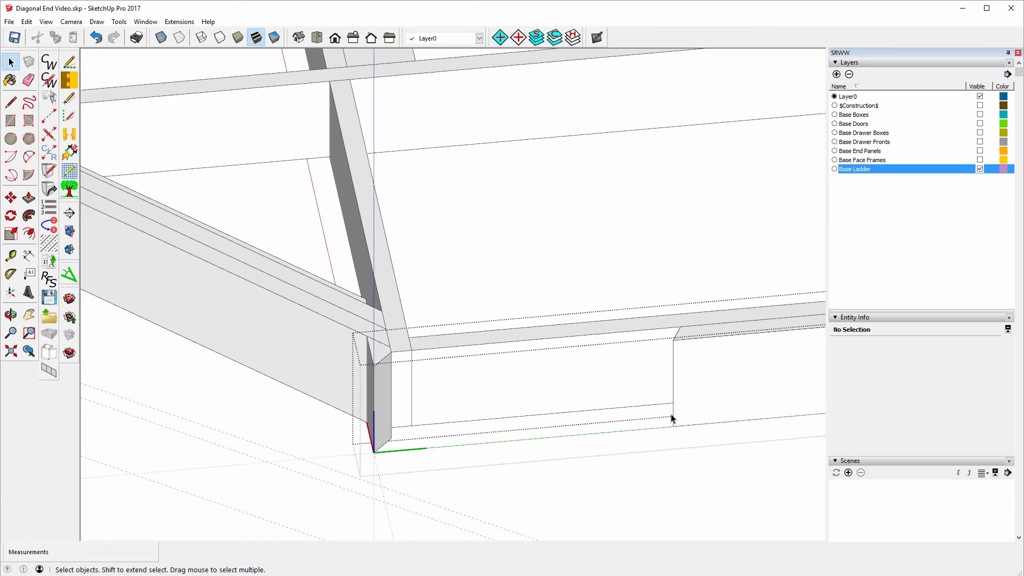
left_click_drag(663, 318, 718, 446)
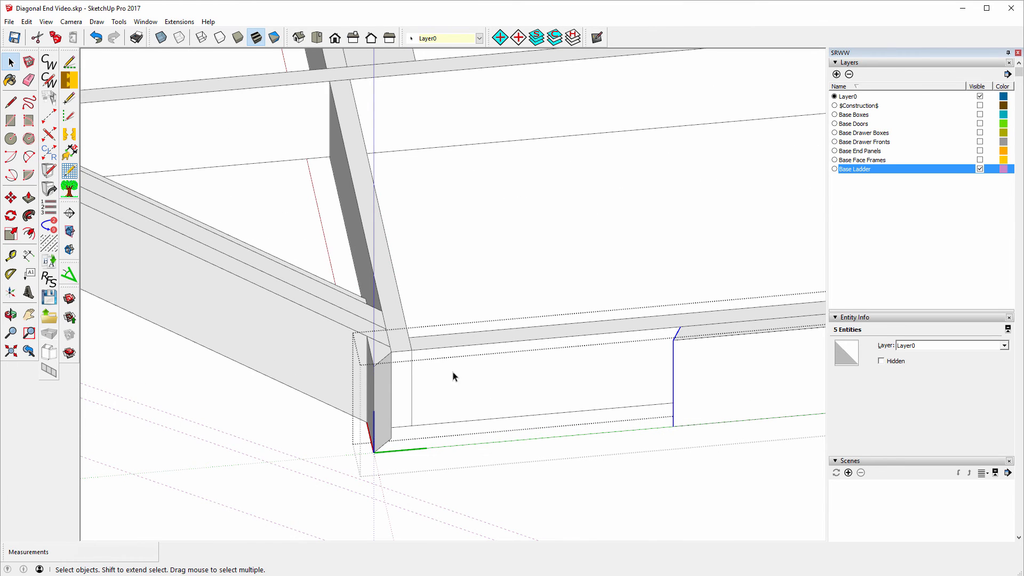
left_click(10, 198)
left_click(673, 340)
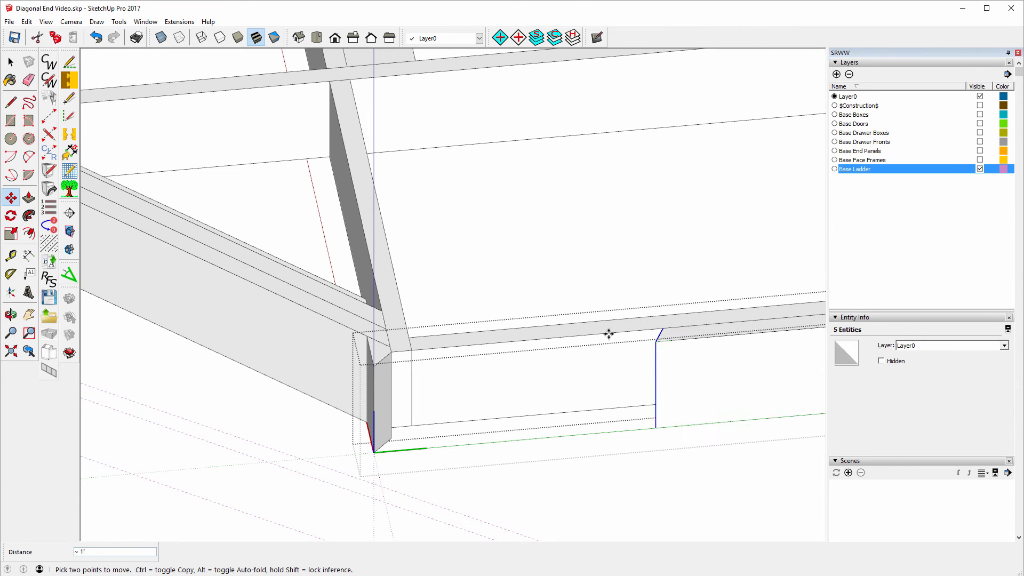
left_click(374, 367)
scroll(501, 333, "down", 5)
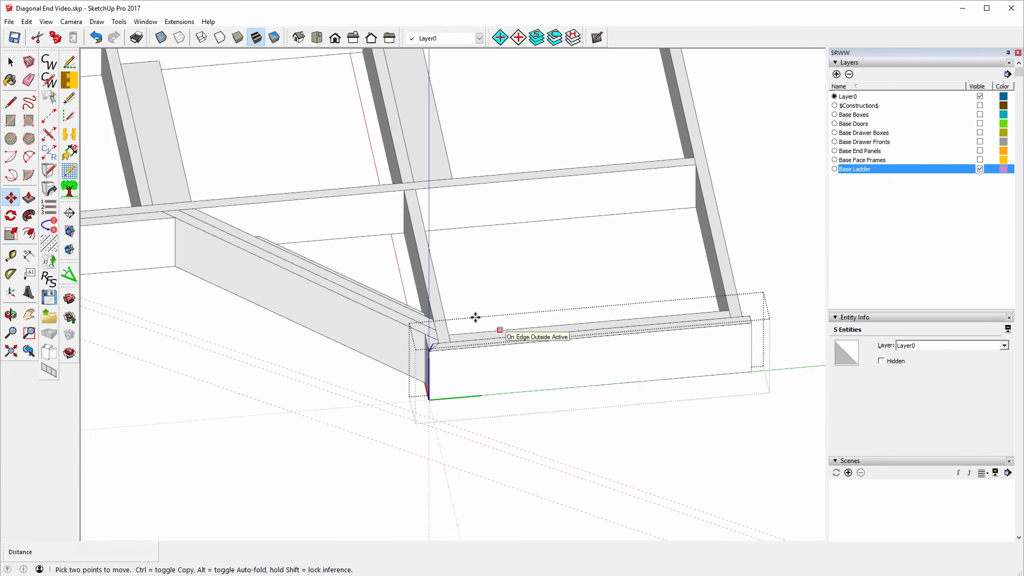
left_click(11, 62)
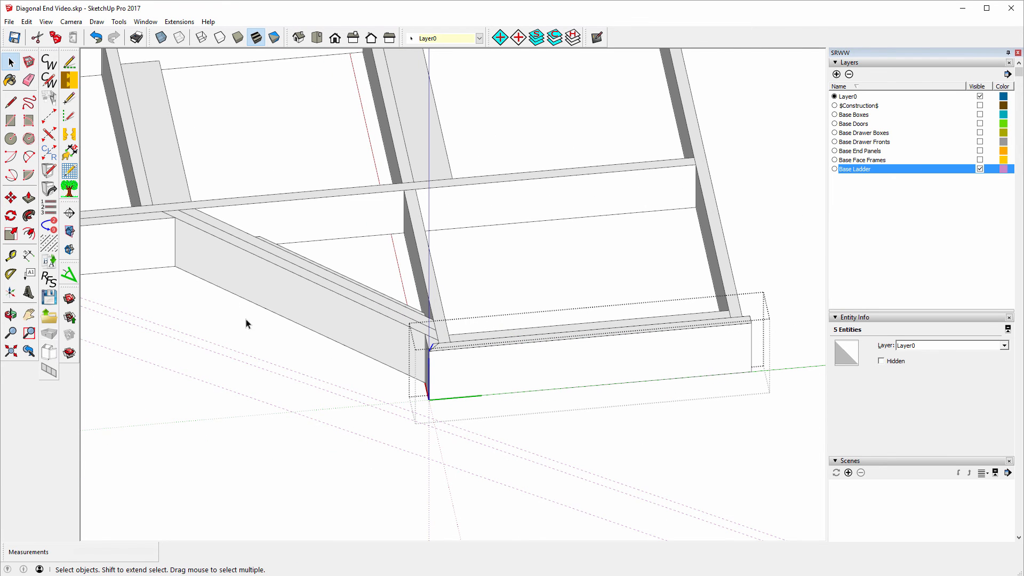
left_click(265, 342)
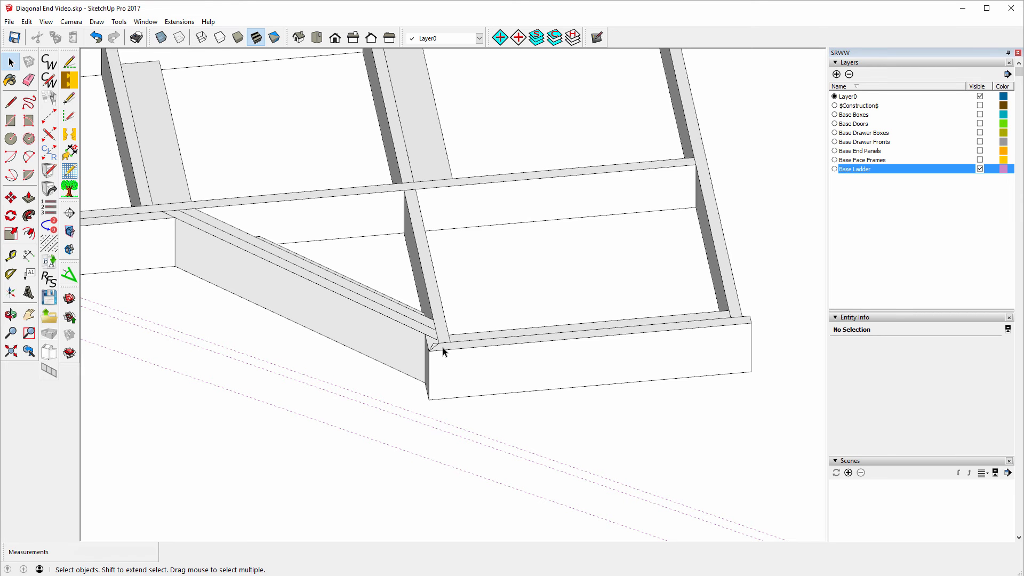
Step: Reopen the right end applied face in X-ray view and move its mitre's rear vertical edge to the front corner of the adjoining rib
scroll(442, 350, "up", 3)
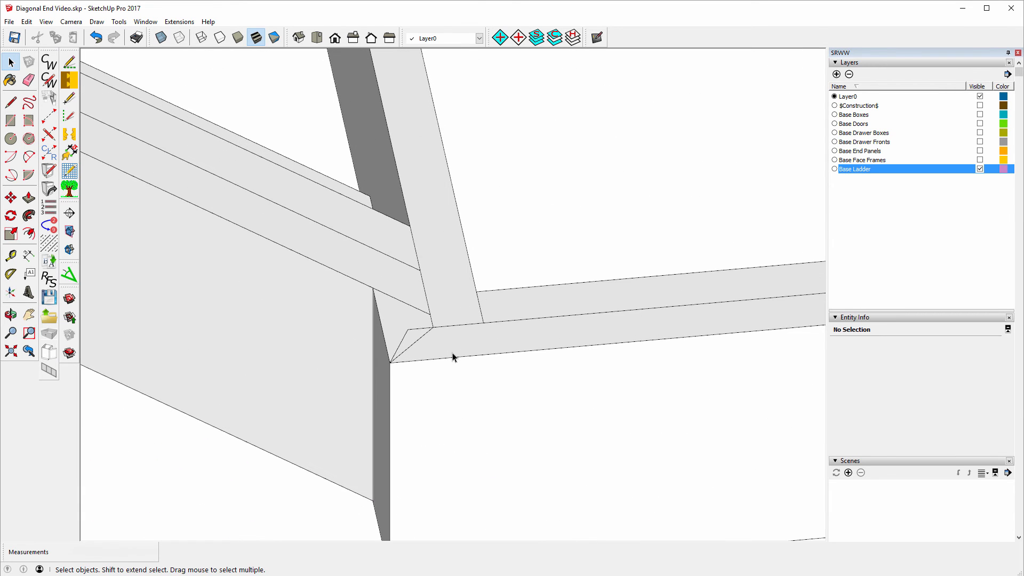
left_click(453, 354)
right_click(452, 355)
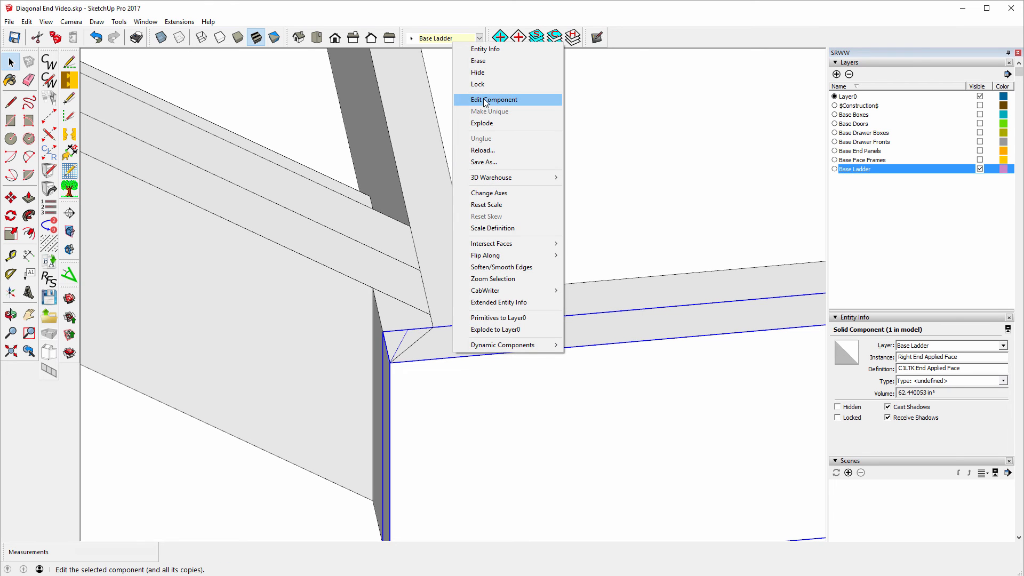
left_click(485, 100)
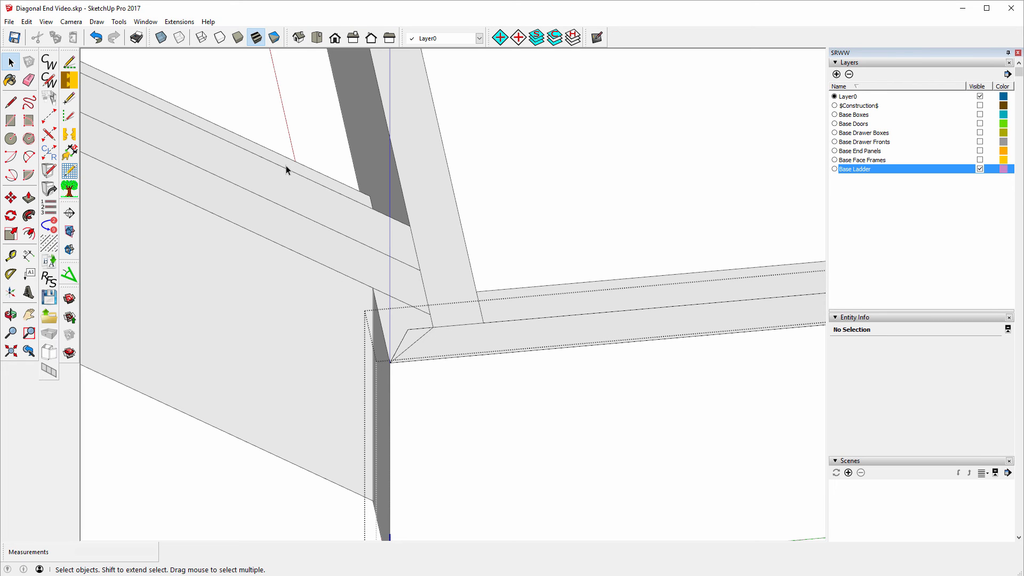
left_click(161, 38)
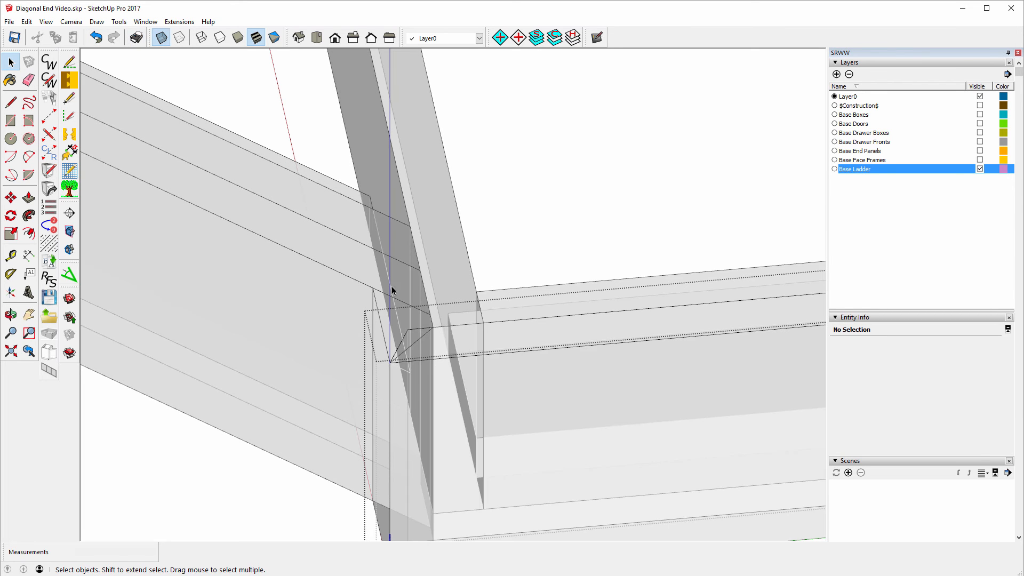
scroll(443, 359, "up", 3)
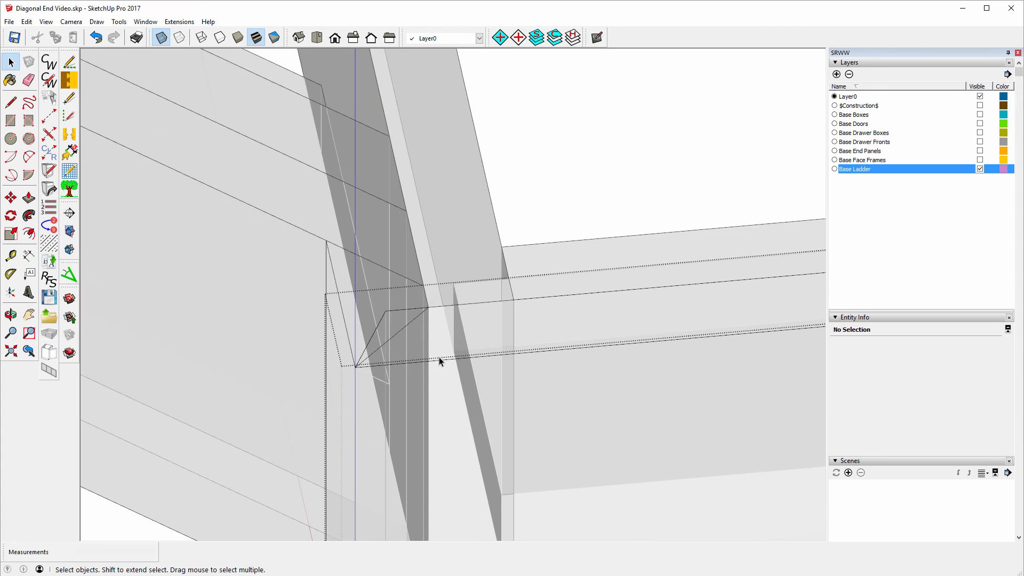
scroll(439, 357, "up", 2)
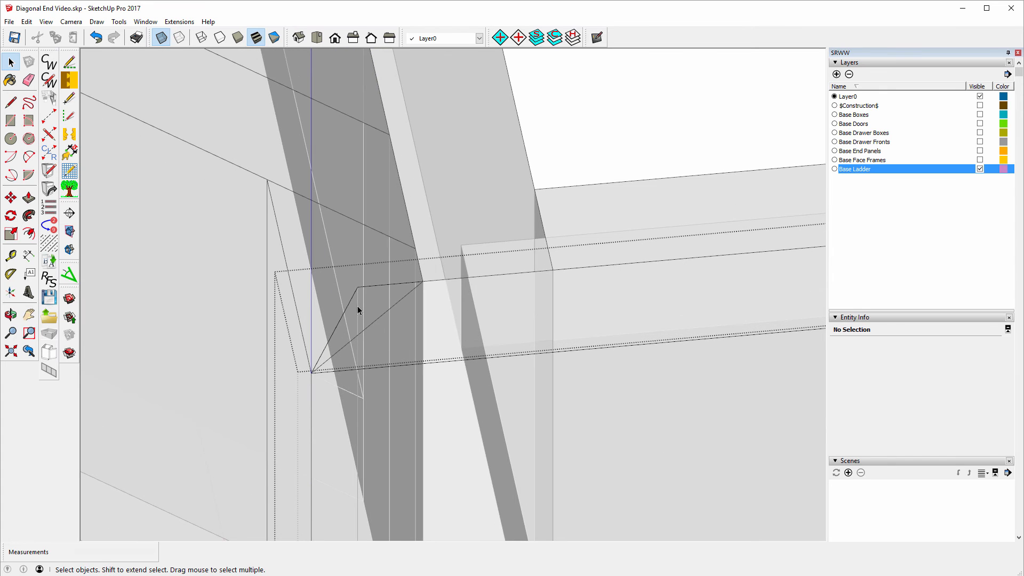
left_click(359, 303)
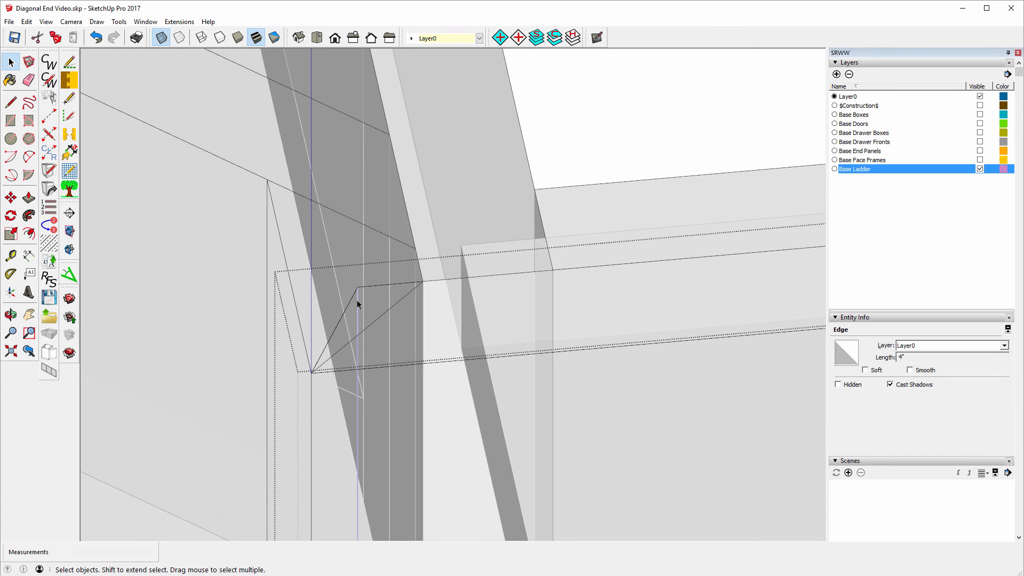
left_click(11, 198)
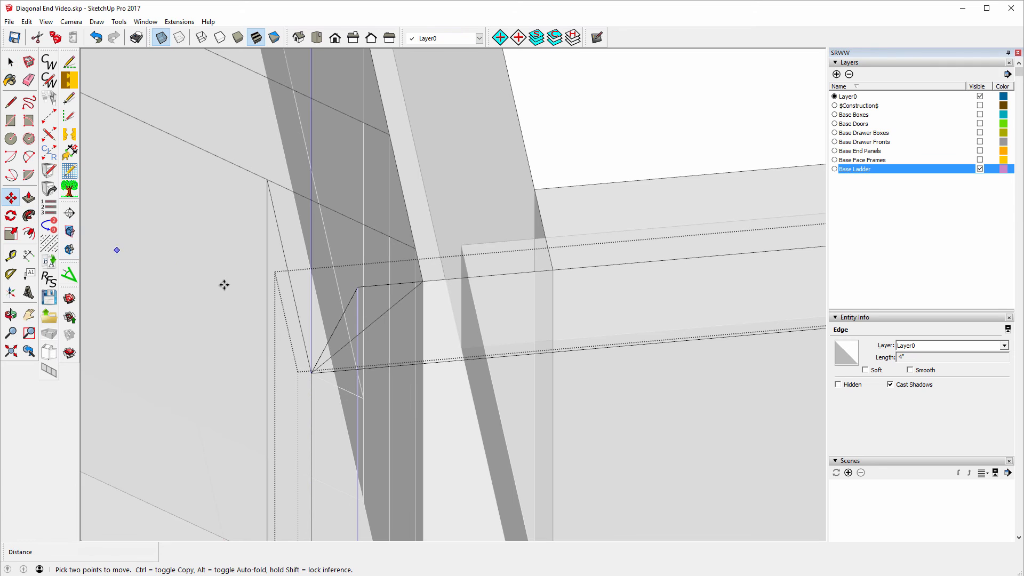
left_click(357, 287)
left_click(423, 282)
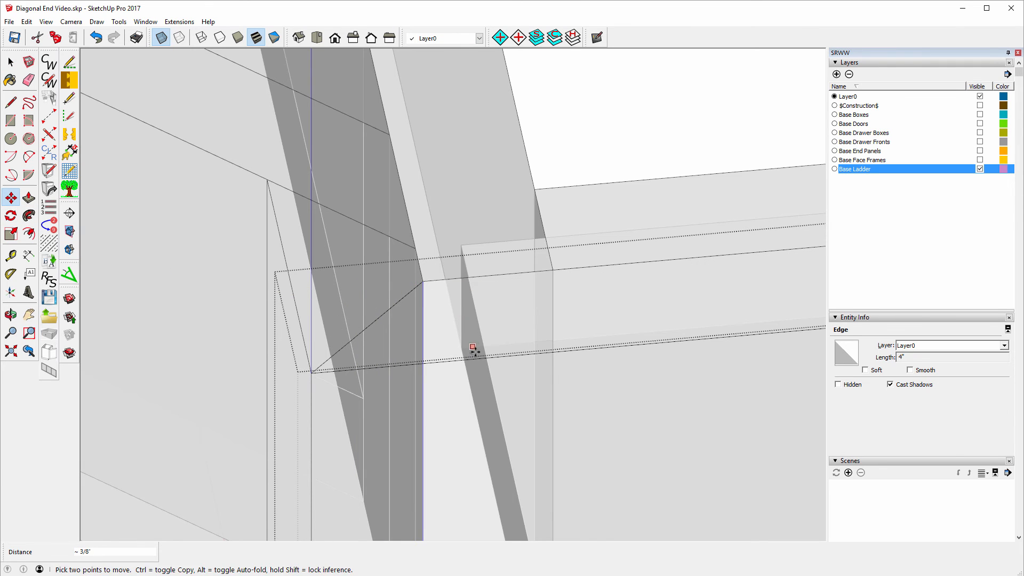
Step: Turn off the X-ray view and finish editing the right end applied face
scroll(485, 263, "down", 3)
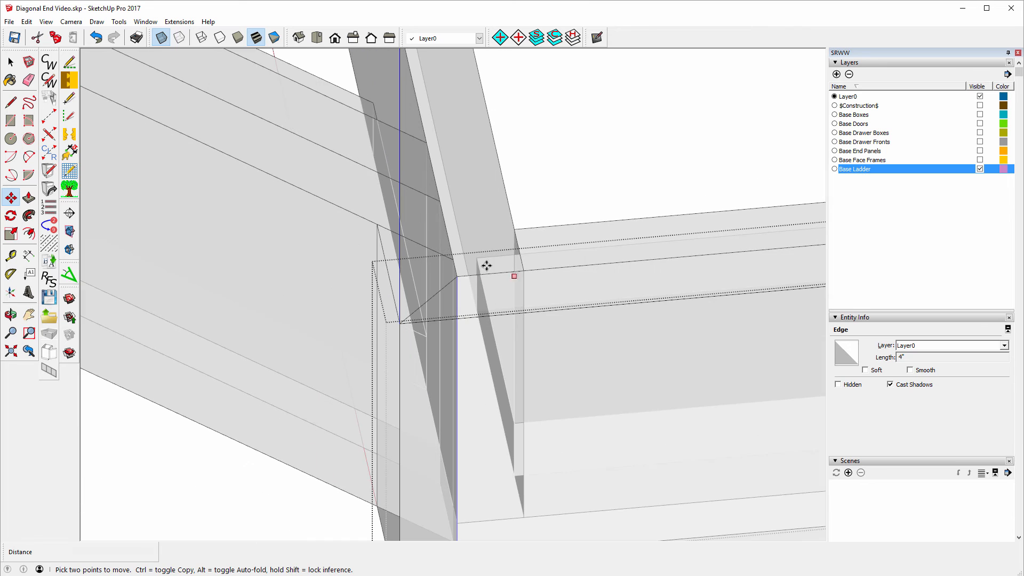
left_click(162, 37)
scroll(439, 211, "down", 3)
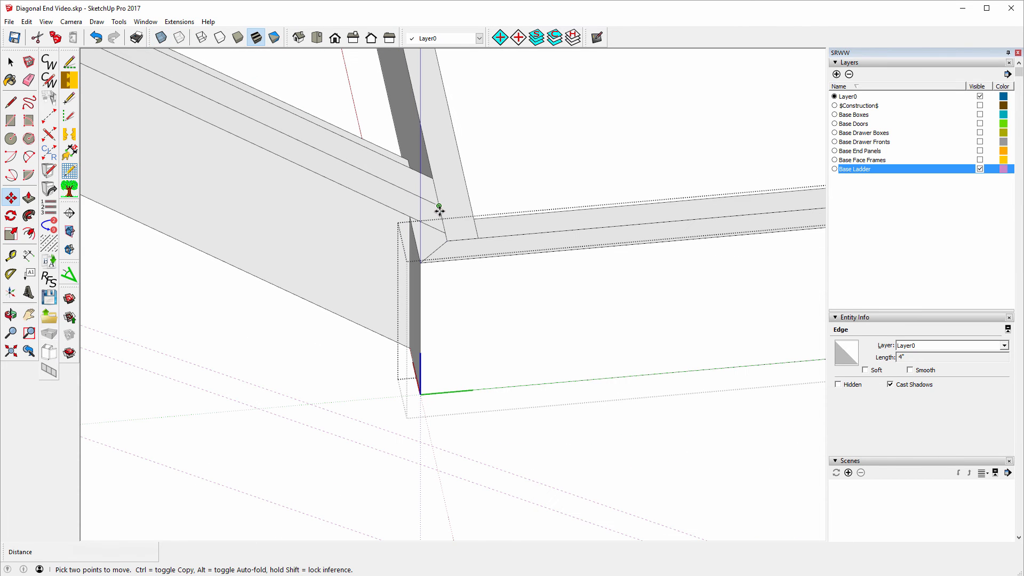
left_click(11, 63)
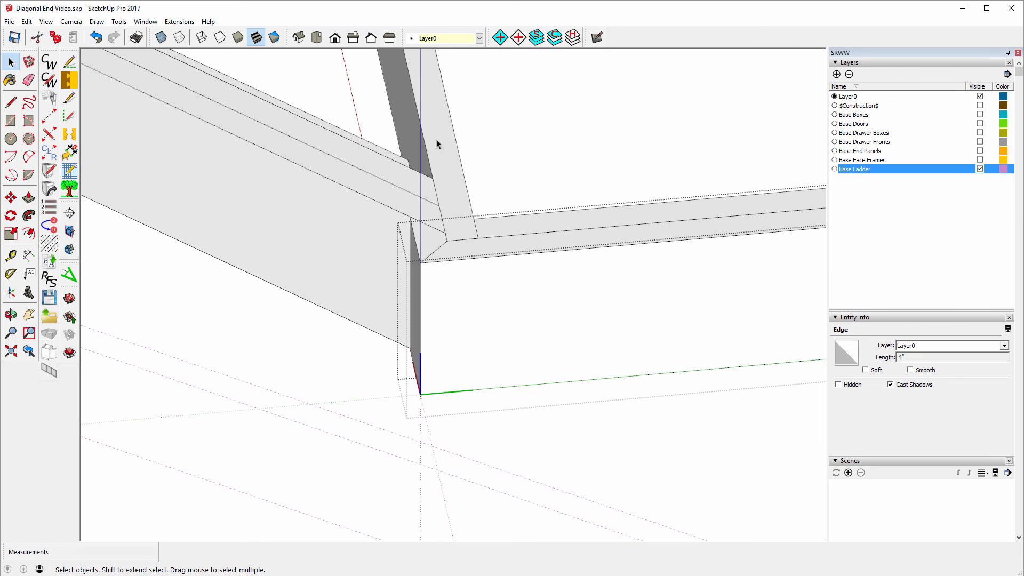
left_click(490, 138)
scroll(350, 293, "down", 10)
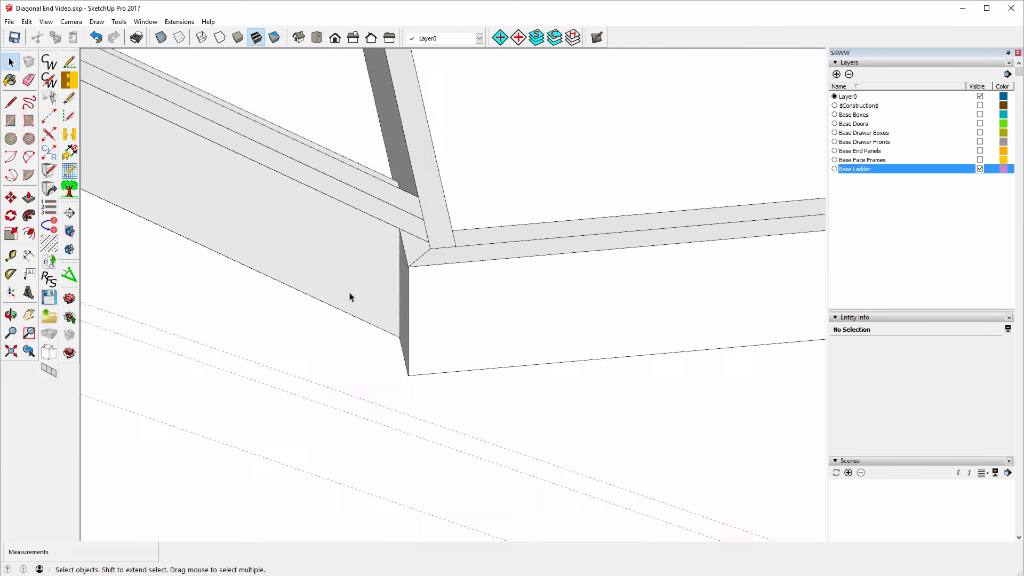
Step: Open the front tie for editing and draw a line across its top along the back edge of the left diagonal toe-kick face
scroll(652, 259, "down", 2)
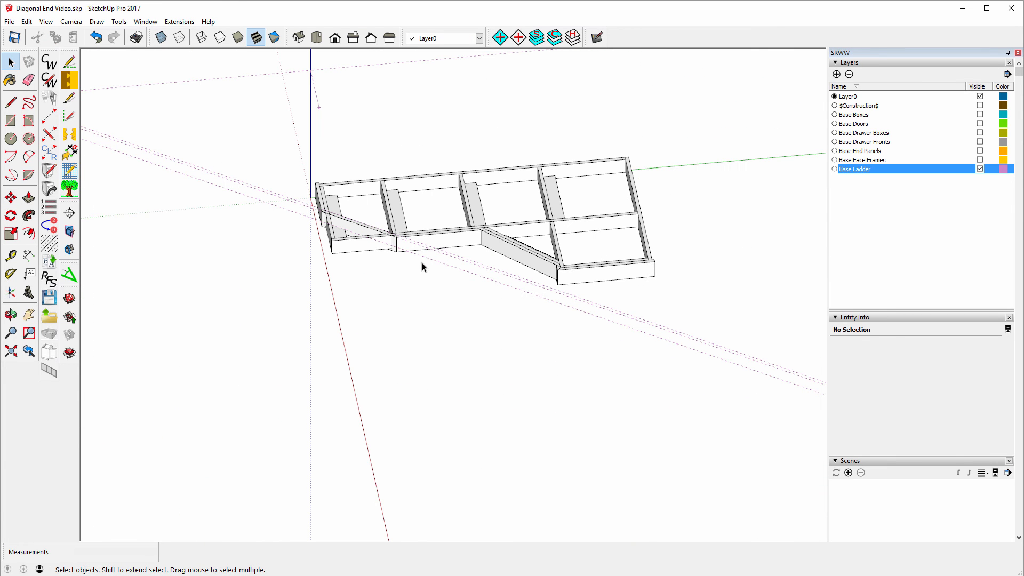
scroll(318, 195, "up", 5)
scroll(309, 195, "up", 1)
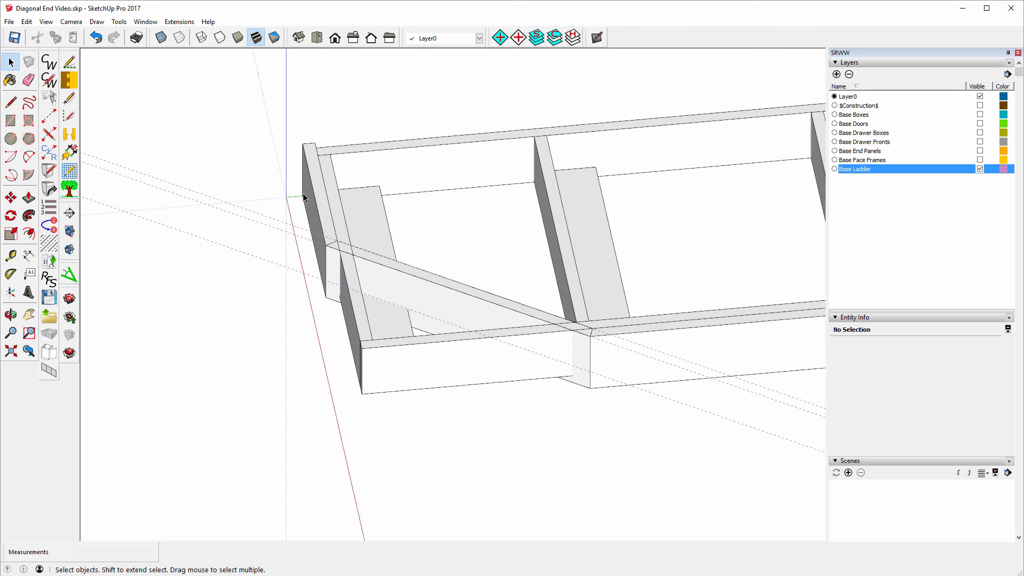
scroll(303, 181, "up", 1)
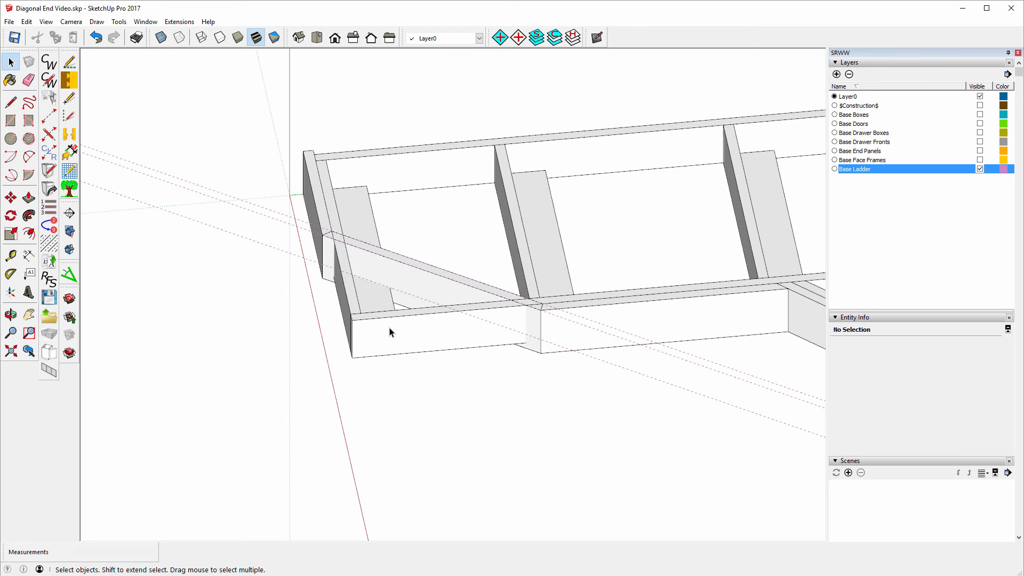
scroll(434, 336, "down", 5)
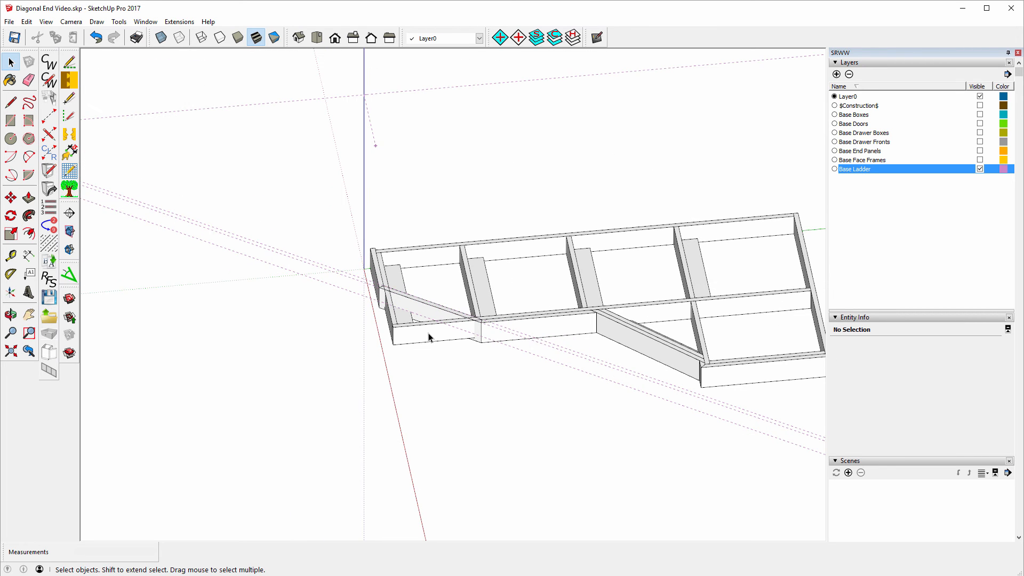
left_click(426, 338)
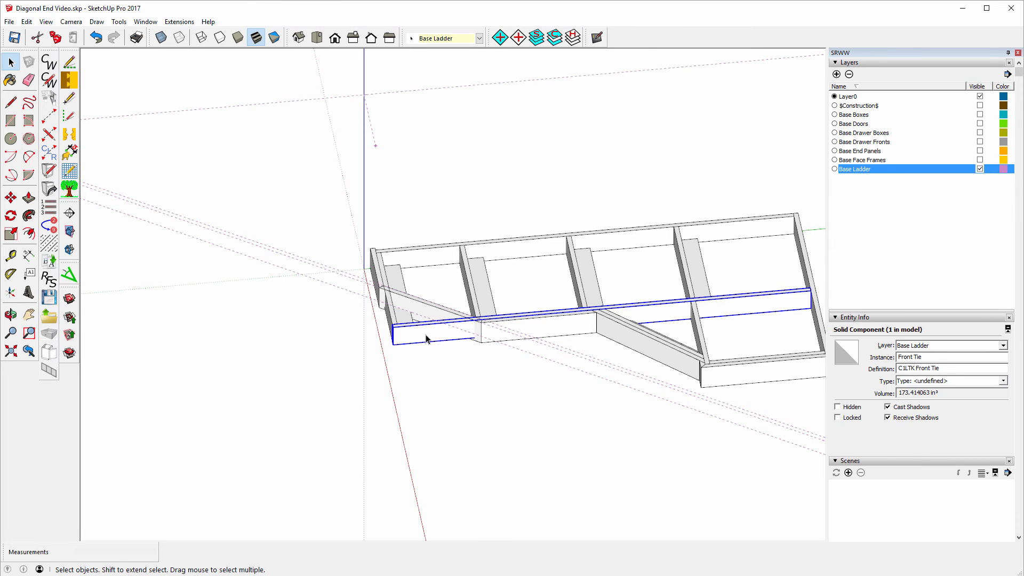
scroll(426, 337, "up", 3)
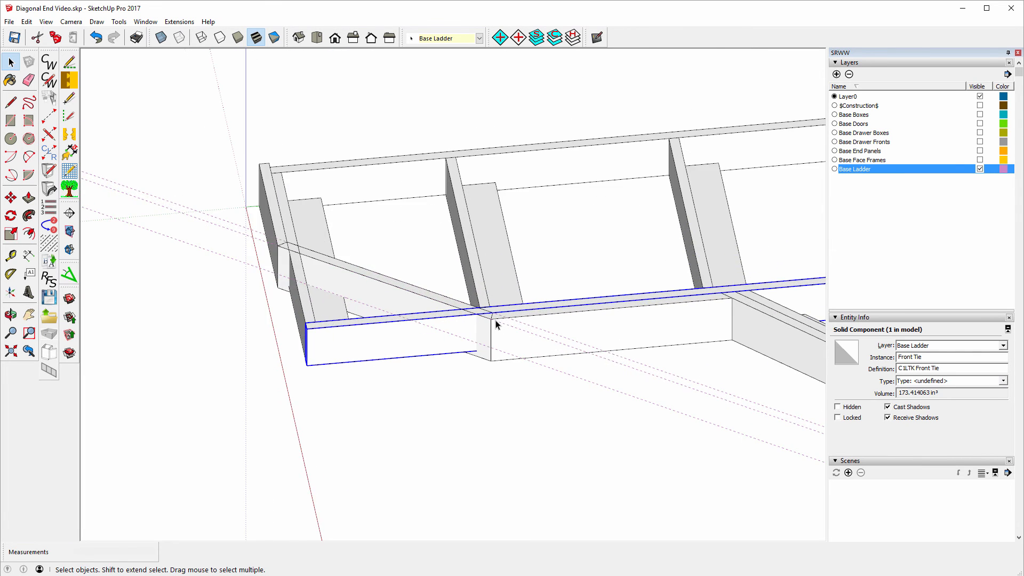
scroll(495, 322, "up", 5)
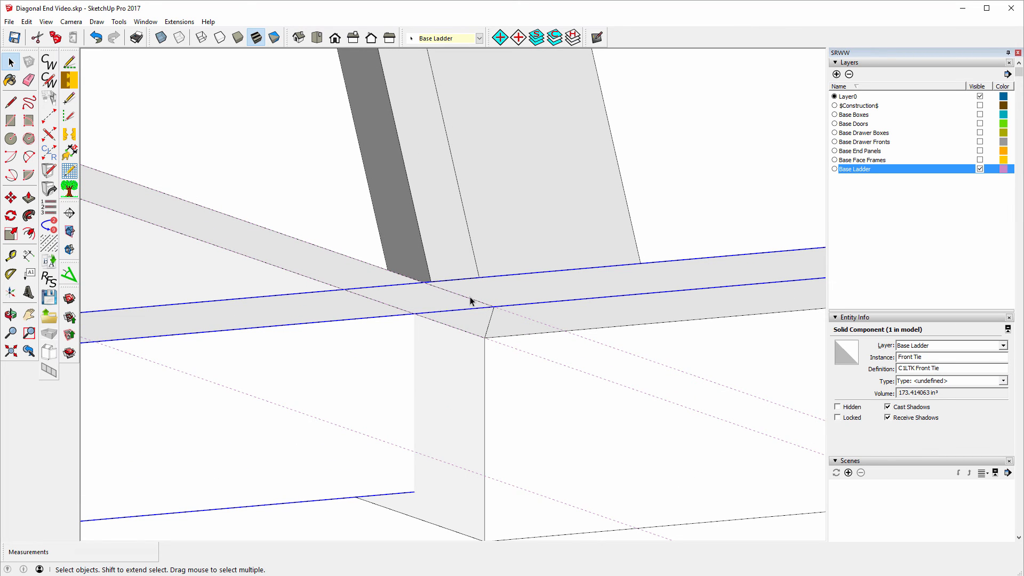
right_click(196, 320)
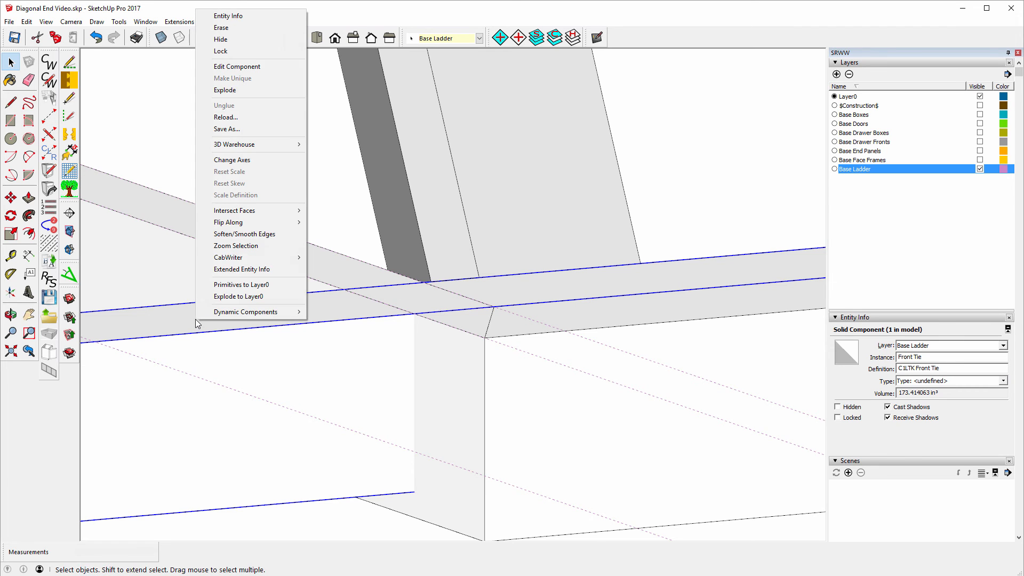
left_click(242, 67)
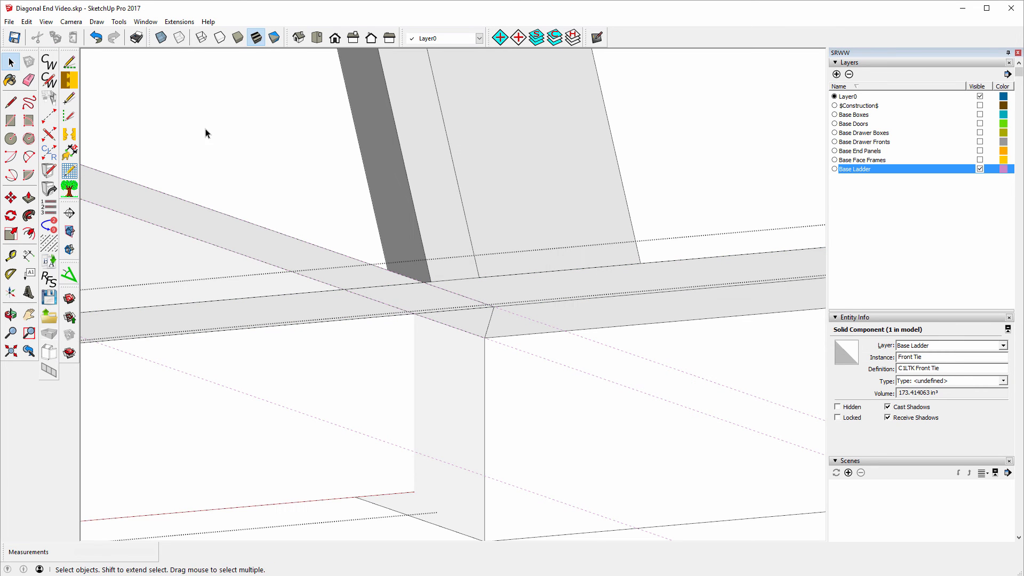
left_click(10, 102)
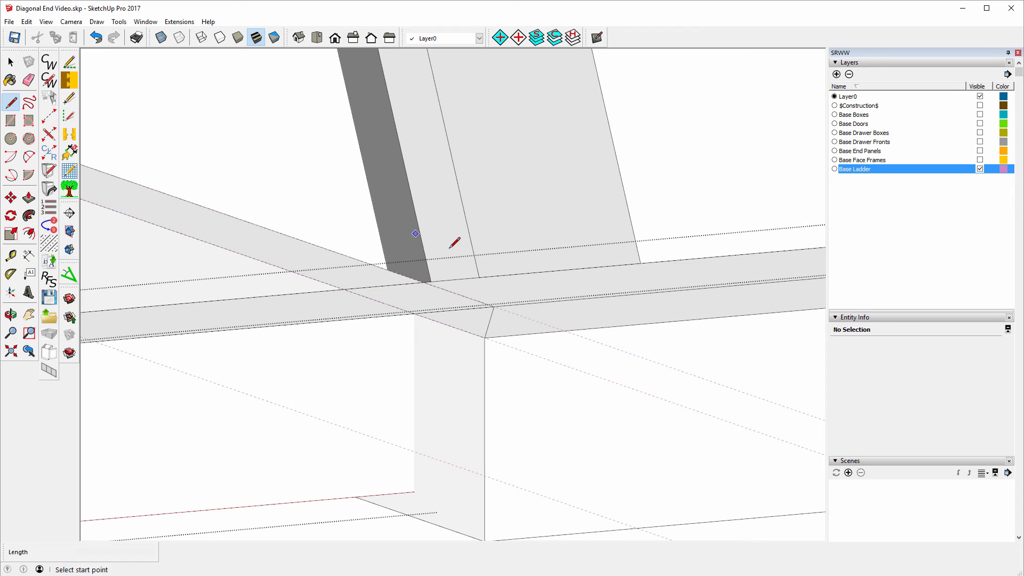
left_click(424, 282)
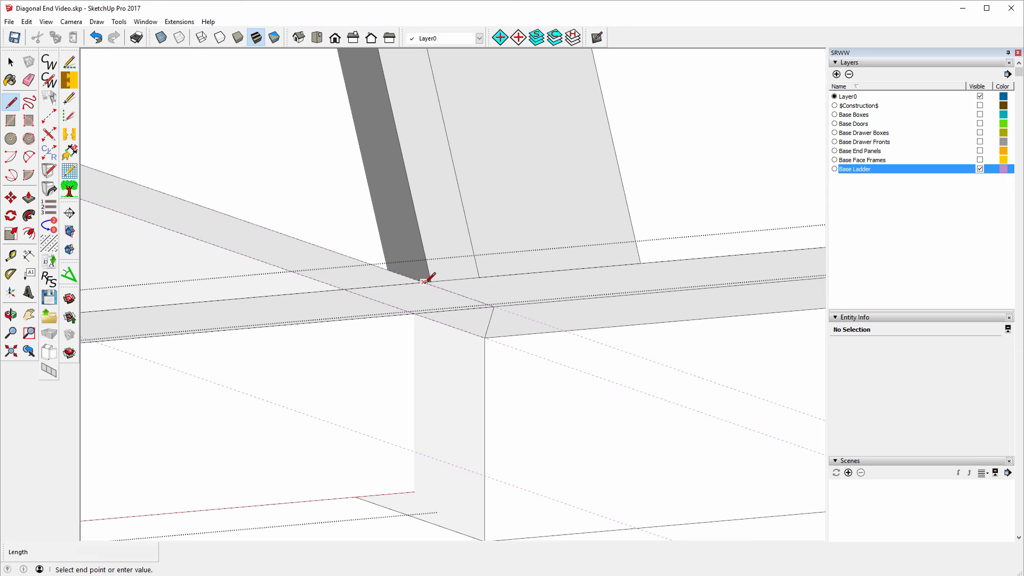
left_click(494, 307)
Step: Push the front tie's left end beyond the diagonal cut line down 3 1/2" to remove it, and finish editing the tie
scroll(540, 265, "down", 3)
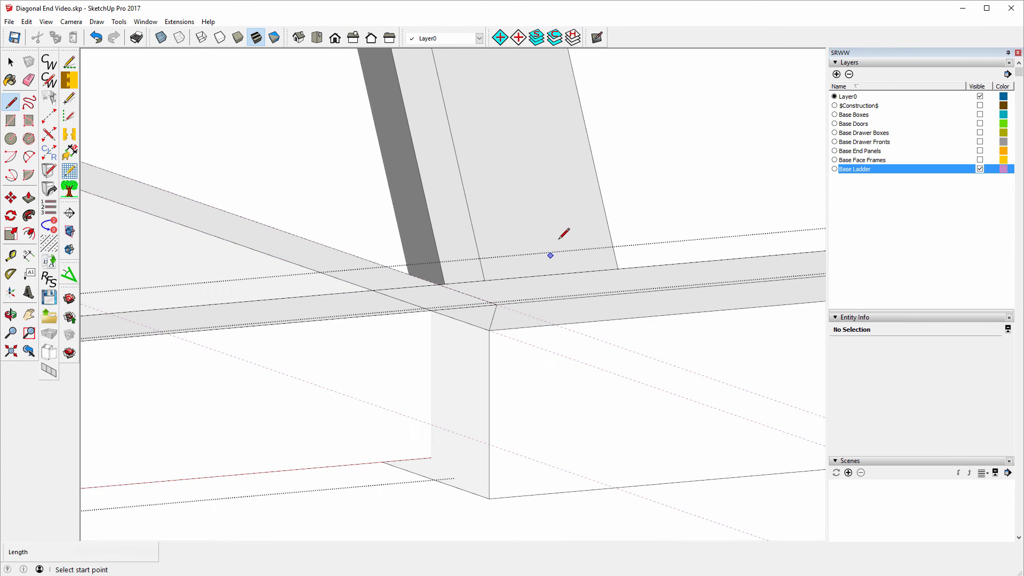
scroll(567, 163, "down", 2)
scroll(566, 160, "down", 3)
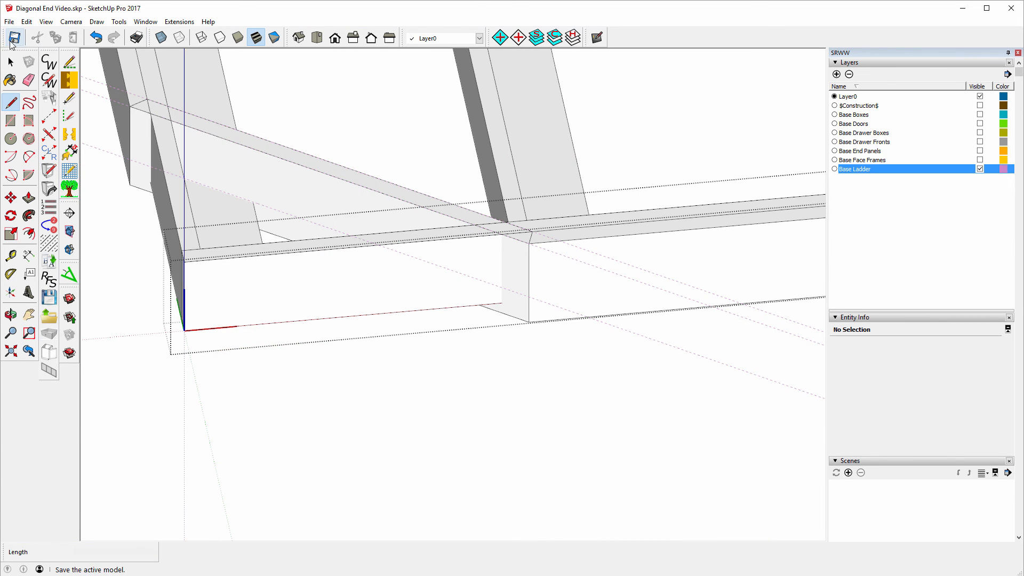
left_click(12, 63)
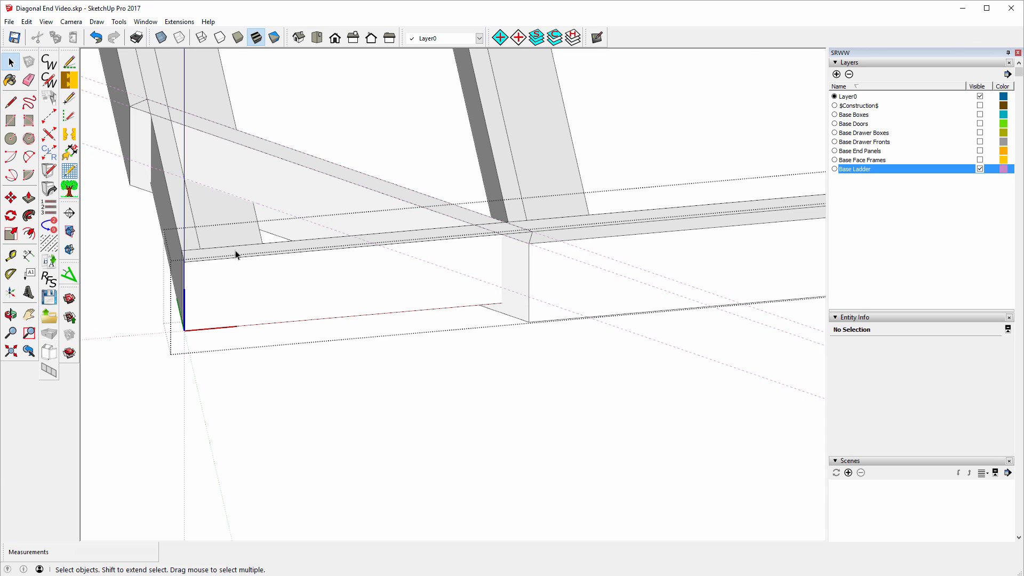
left_click(273, 250)
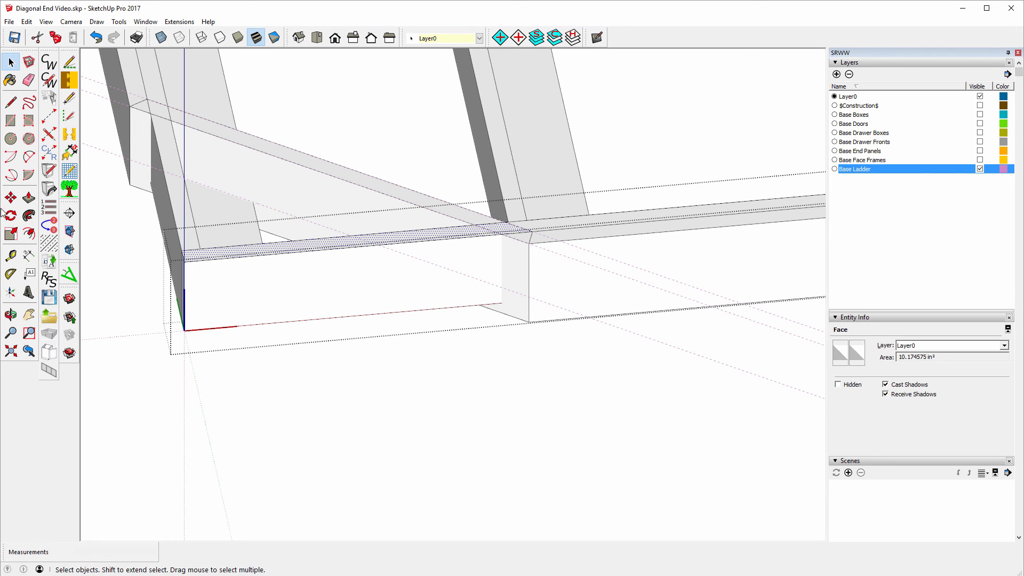
left_click(29, 198)
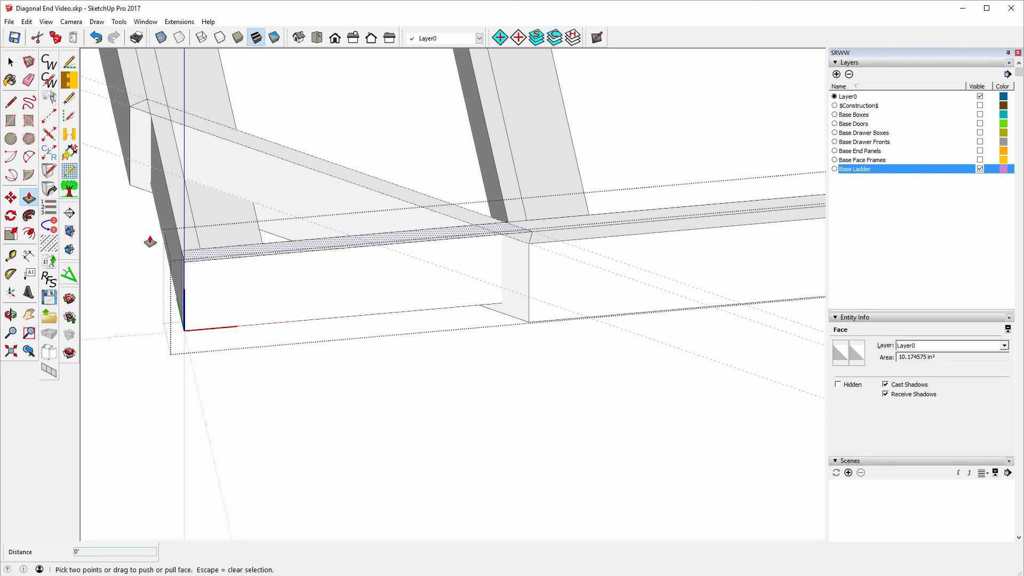
left_click(239, 257)
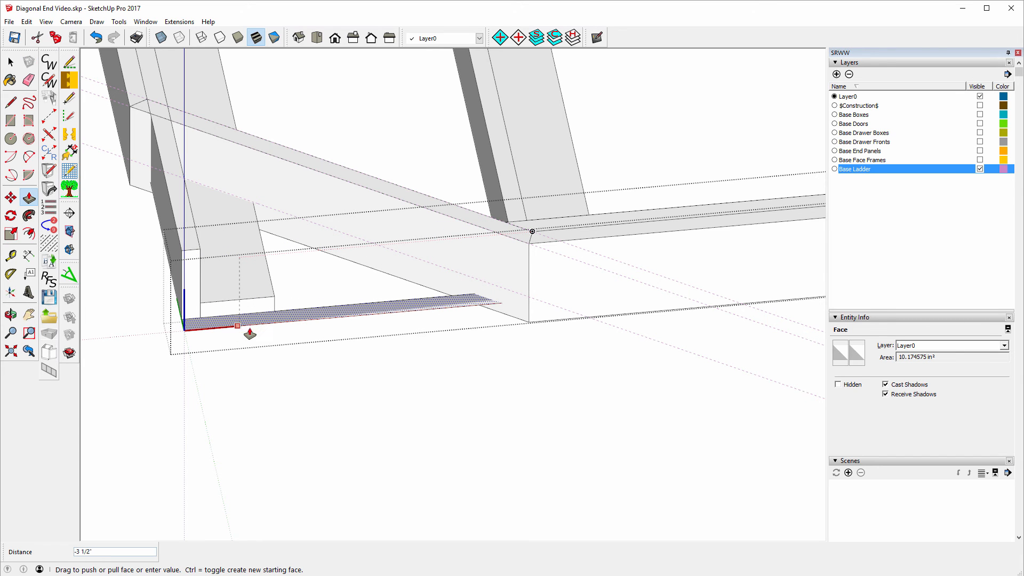
left_click(370, 330)
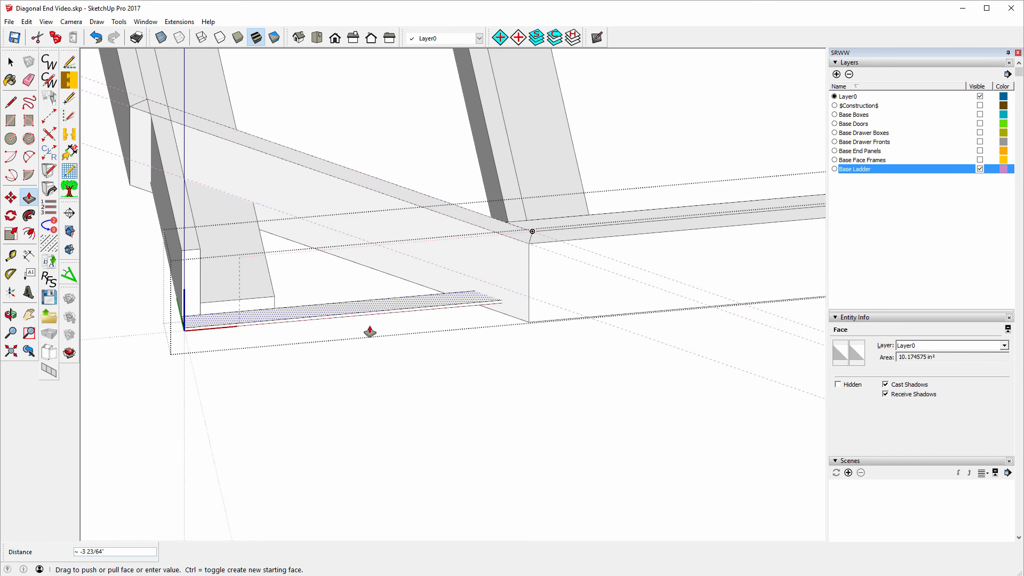
left_click(382, 372)
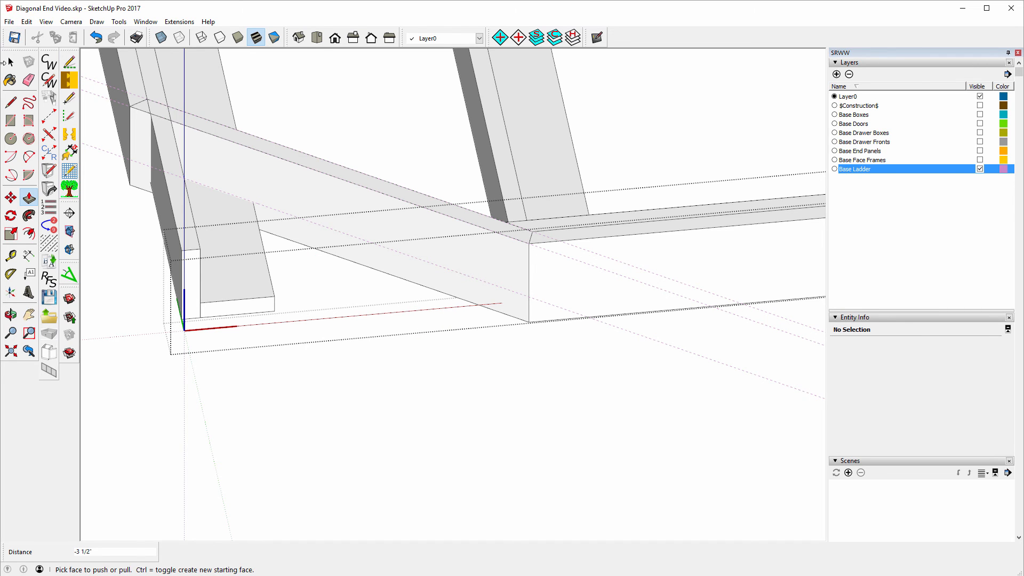
left_click(11, 62)
left_click(138, 255)
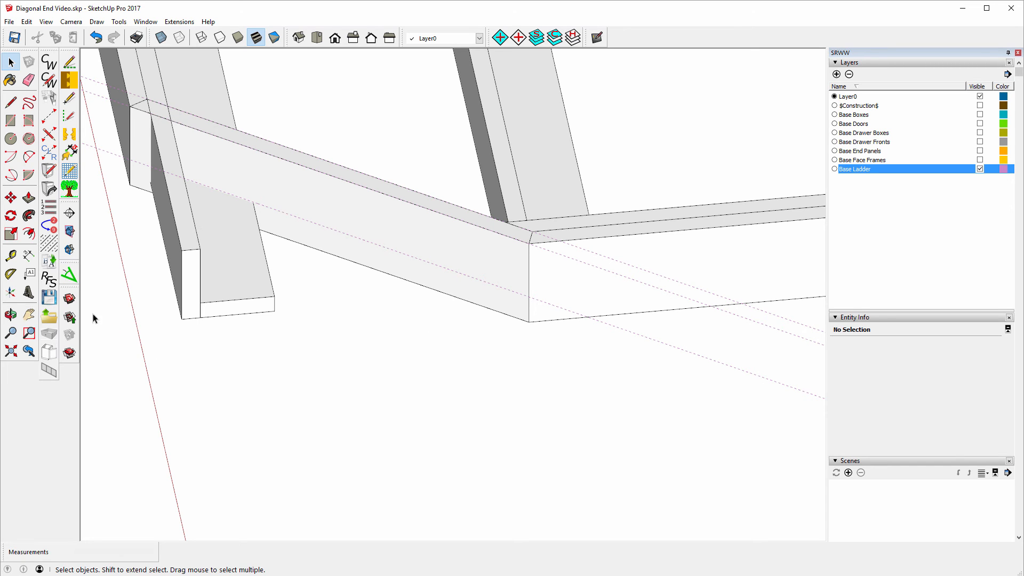
Step: Rename the left end rib to description "Short Rib" and instance "Left End Short Rib"
left_click(11, 315)
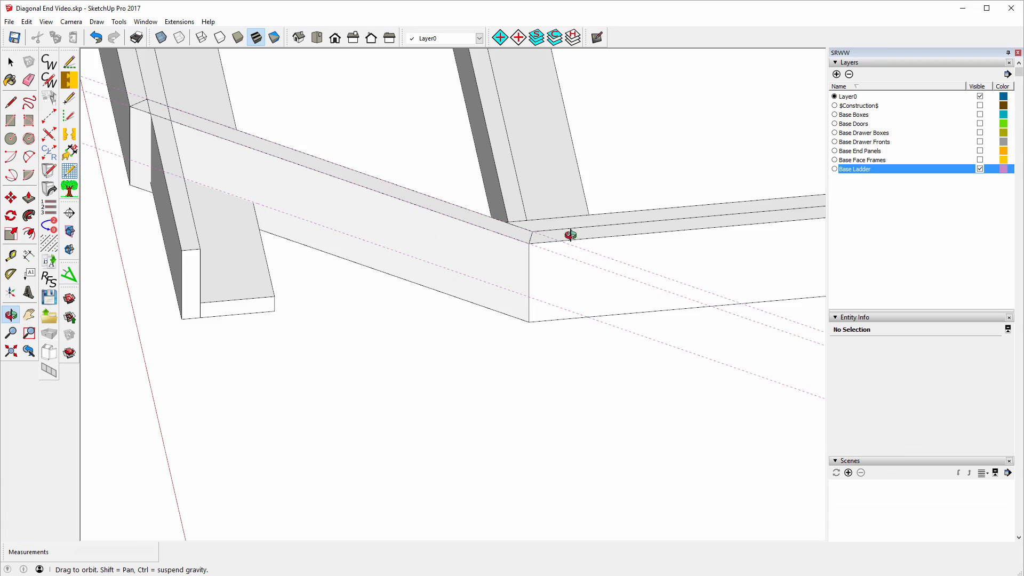
left_click_drag(572, 229, 379, 281)
left_click_drag(540, 250, 306, 75)
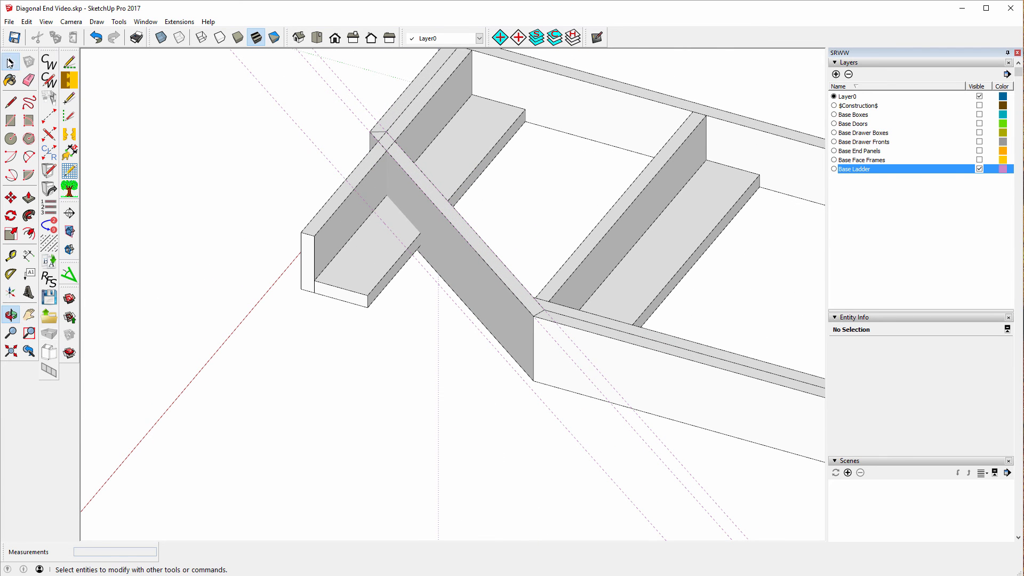
left_click(10, 62)
left_click(335, 216)
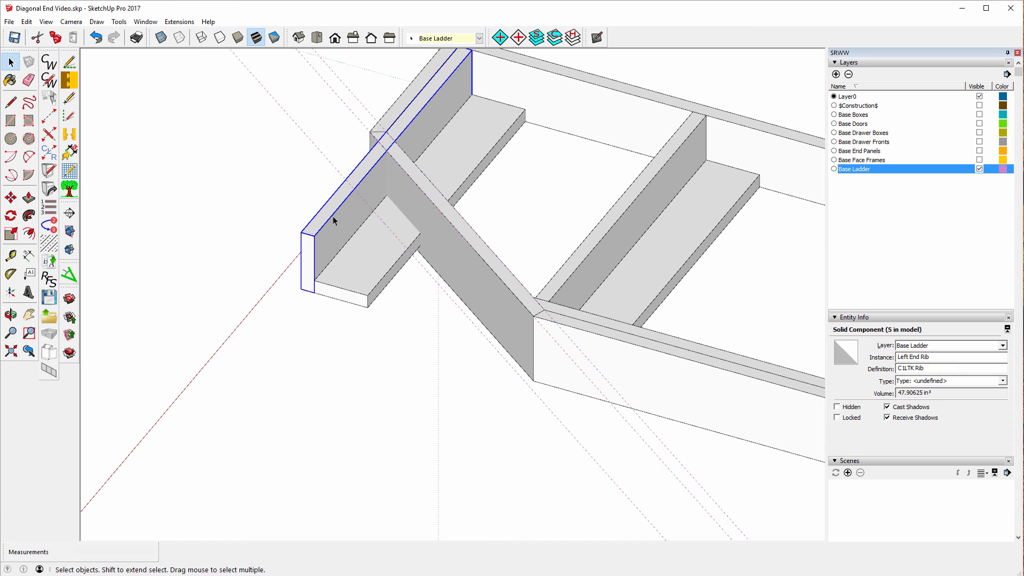
left_click(50, 261)
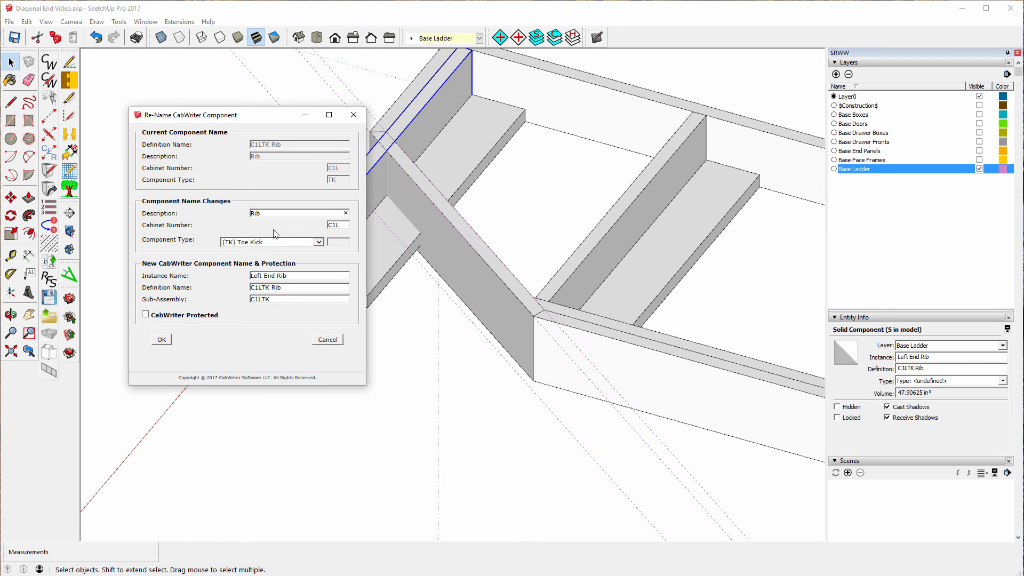
type("Short")
left_click(166, 342)
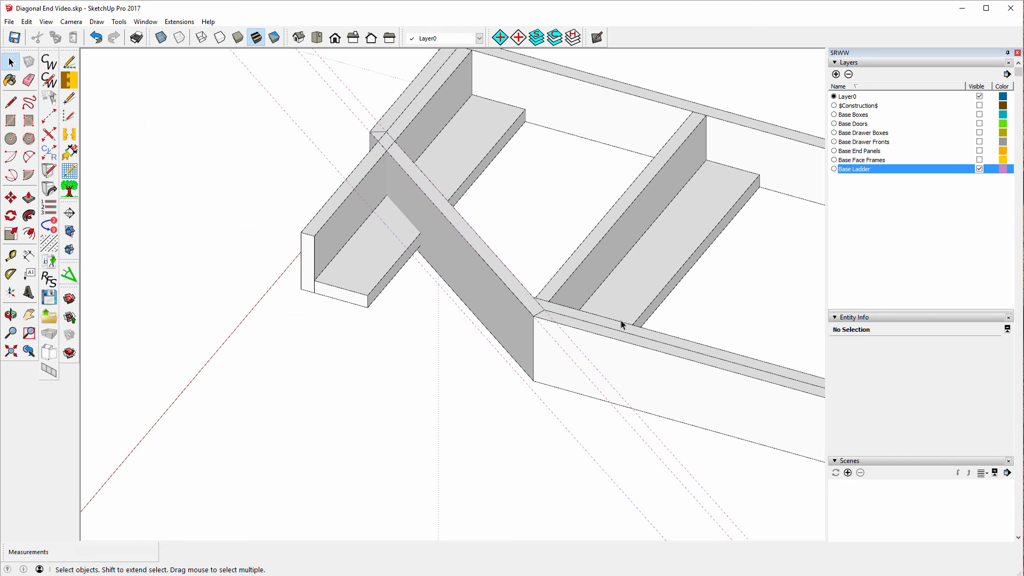
Step: Open the left end short rib for editing and draw a line across its top along the back of the diagonal toe-kick face
left_click(328, 202)
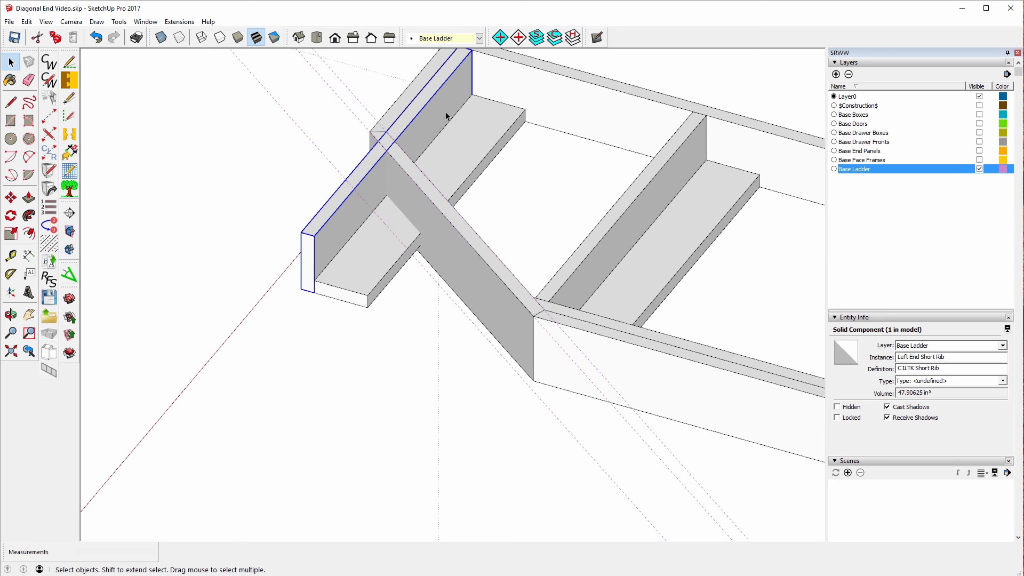
right_click(407, 127)
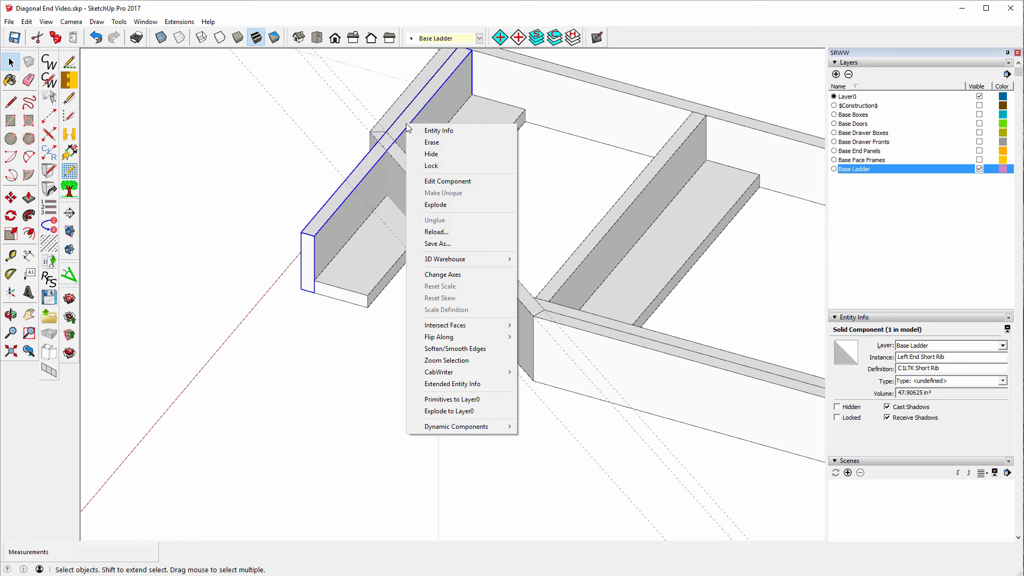
left_click(443, 181)
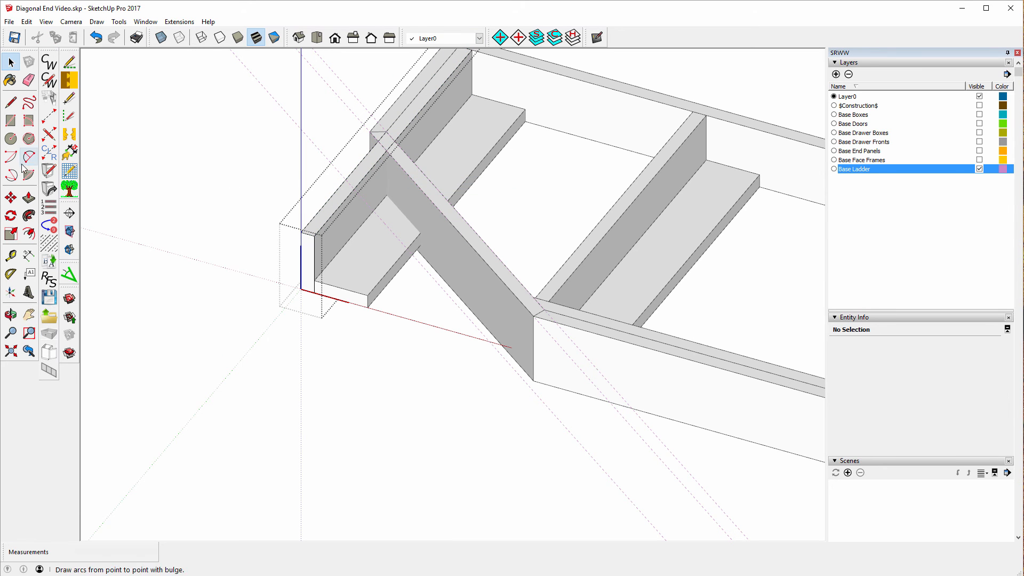
left_click(11, 105)
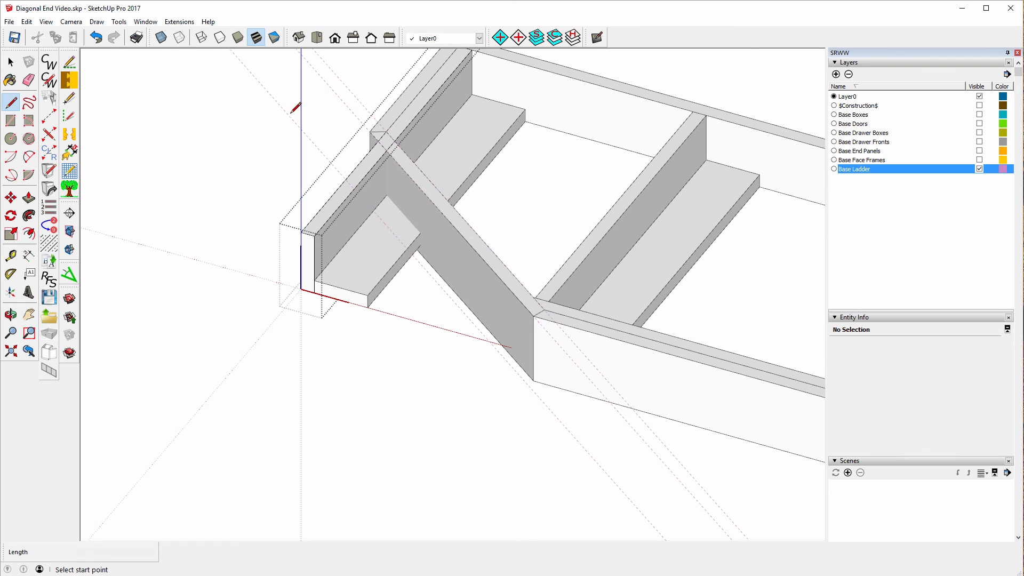
left_click(390, 133)
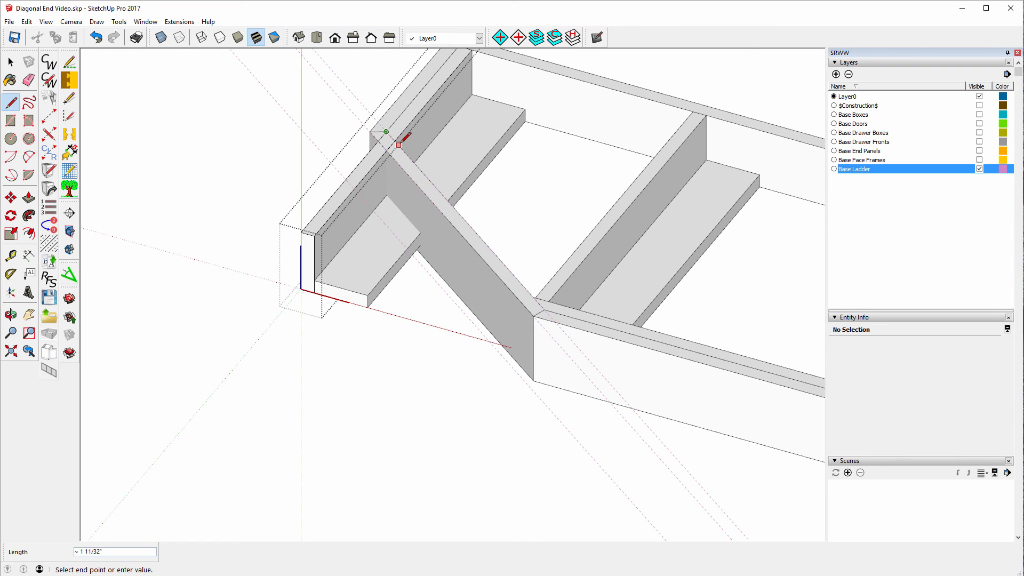
left_click(403, 137)
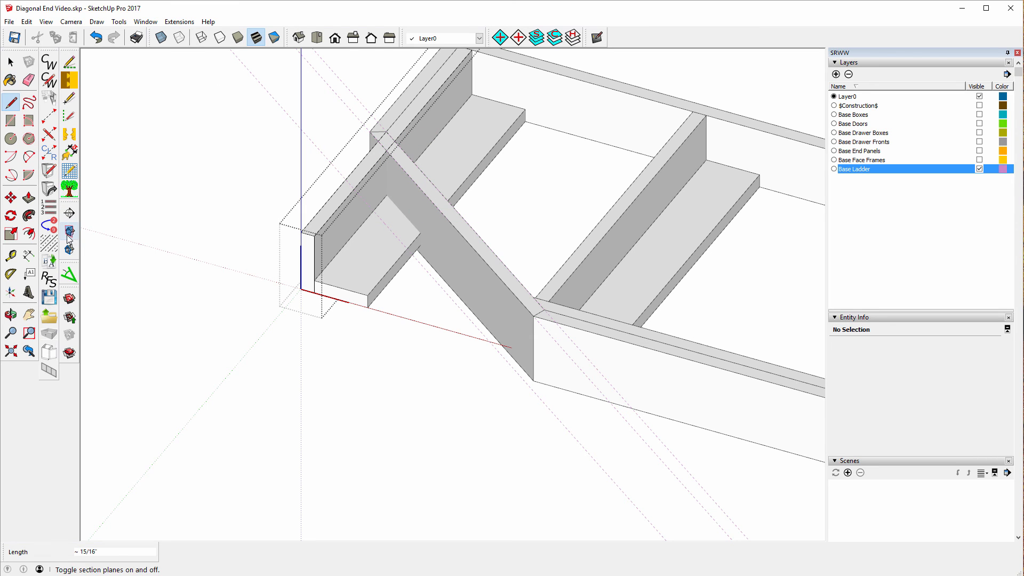
Step: Push the short rib's front portion beyond the diagonal face down 3 1/2" to remove it, and finish editing the rib
left_click(29, 198)
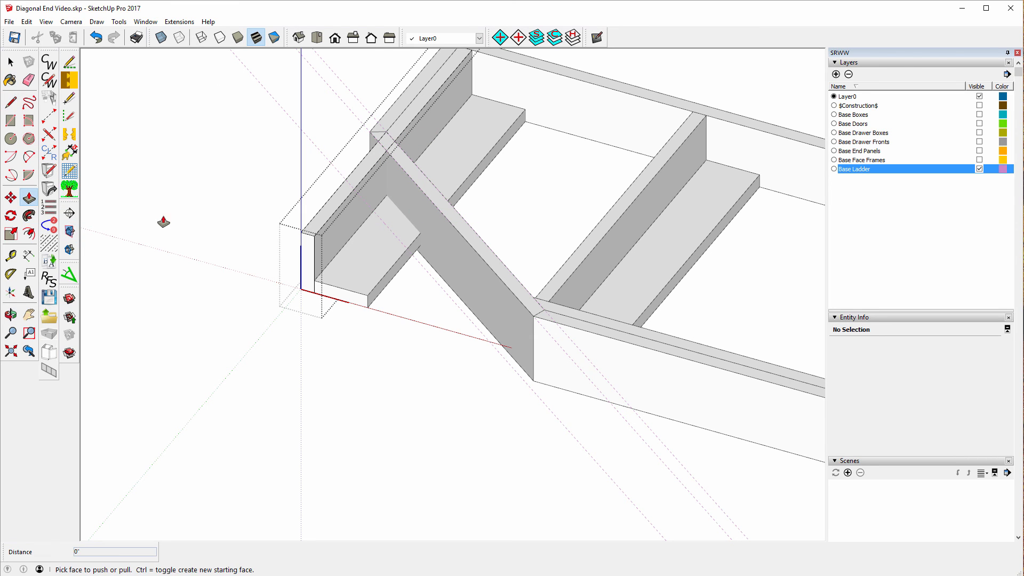
left_click(327, 222)
left_click(312, 319)
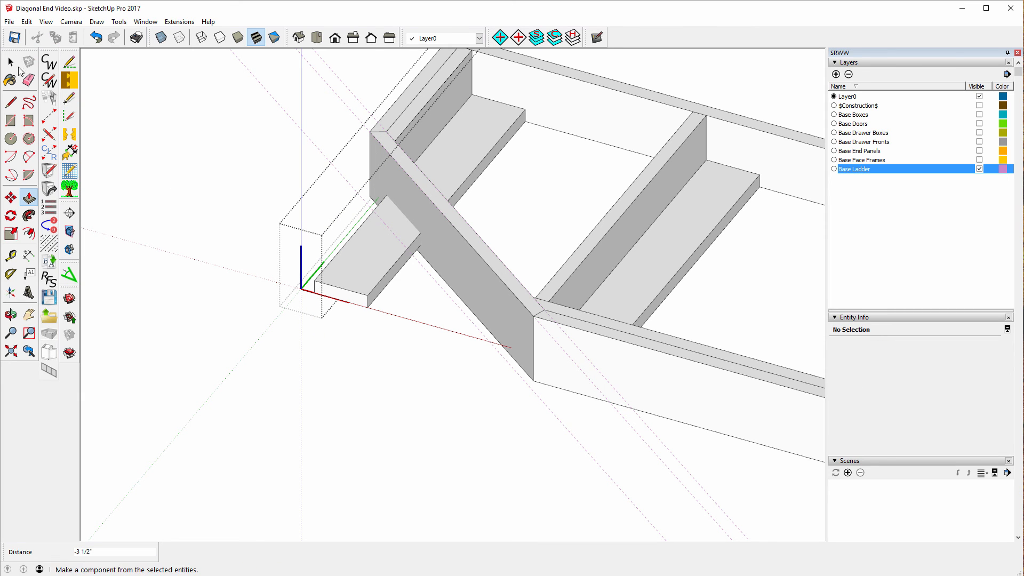
left_click(11, 62)
left_click(192, 159)
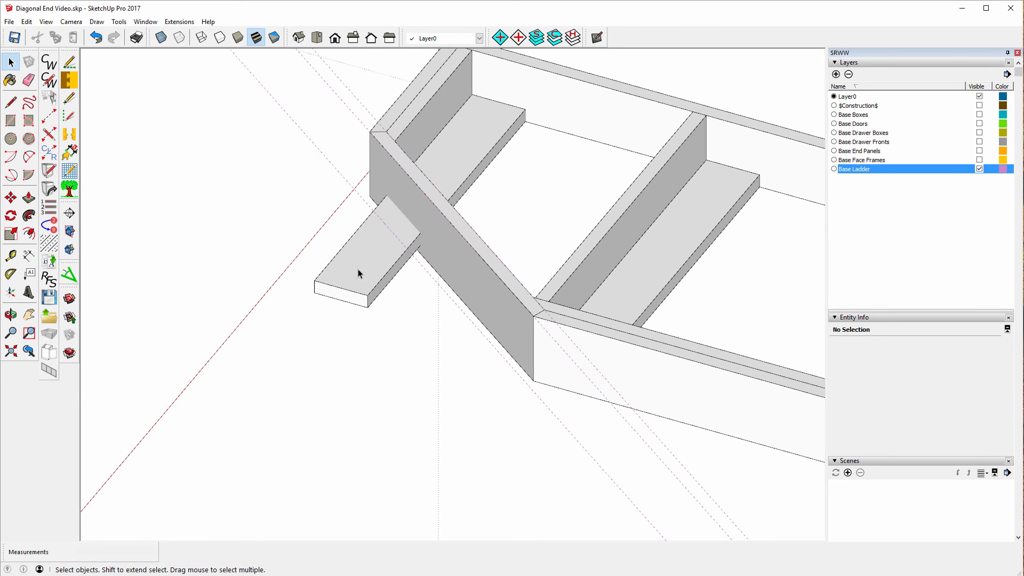
Step: Rename the left end stretcher to description "Short Stretcher" and instance "Left End Short Stretcher", and mark it as CabWriter Protected
left_click(369, 260)
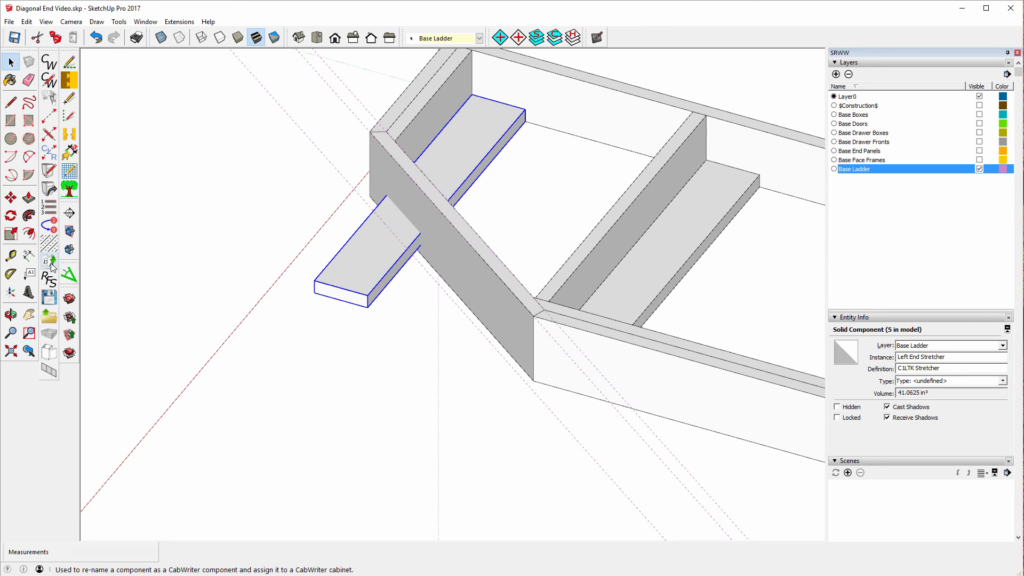
left_click(49, 276)
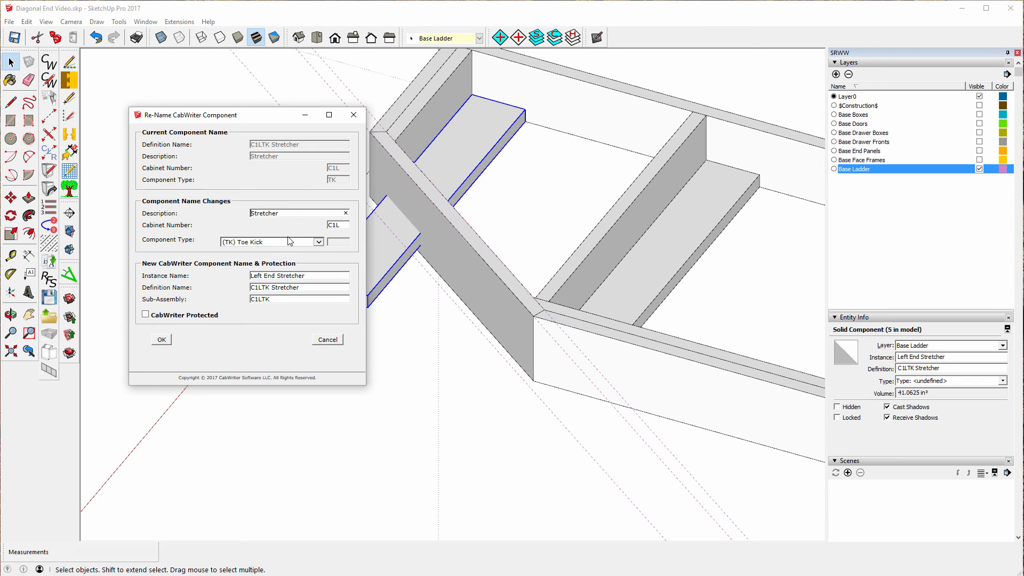
type("Short")
type("S")
type("hort")
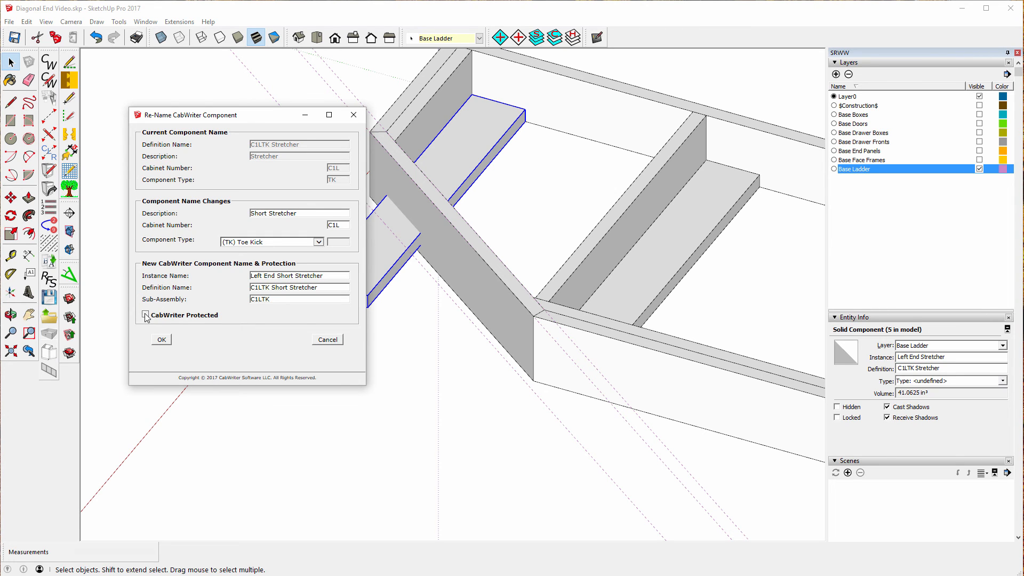
left_click(162, 342)
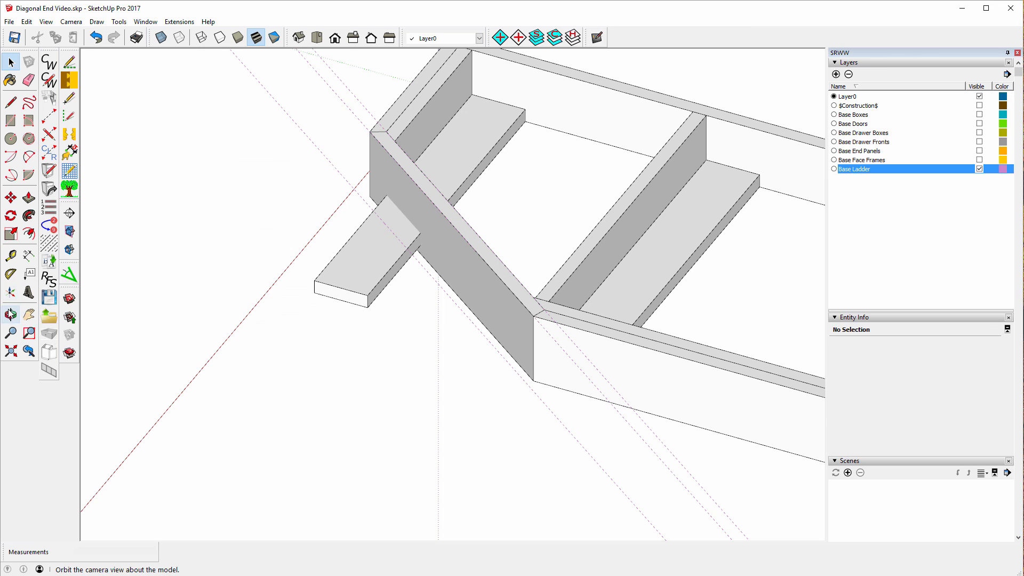
Step: Open the left end short stretcher for editing and draw a line across its top along the back of the diagonal toe-kick face
left_click(11, 314)
mouse_move(535, 244)
left_mouse_down()
mouse_move(469, 251)
mouse_move(247, 222)
mouse_move(190, 283)
mouse_move(165, 254)
left_mouse_up()
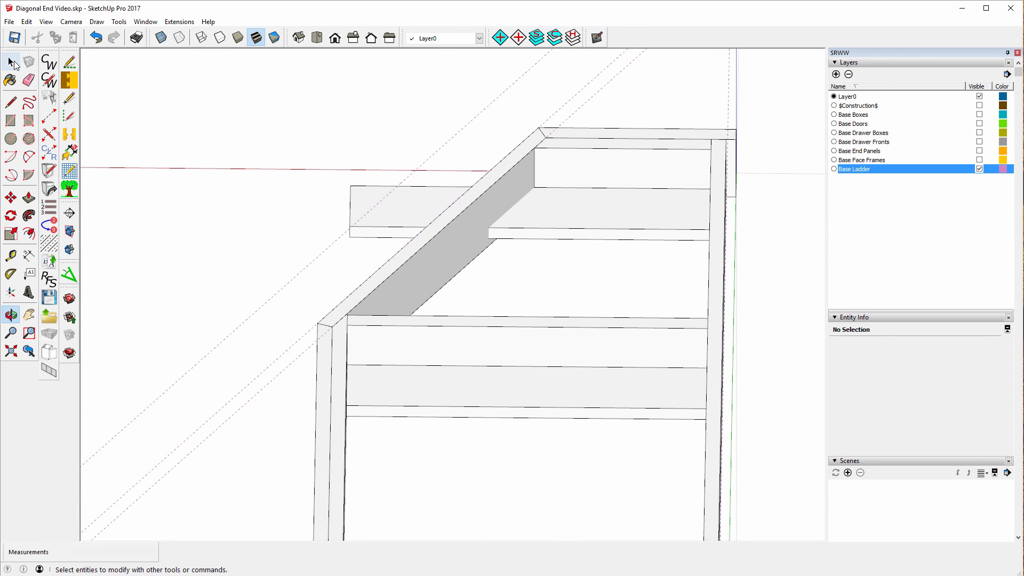
left_click(10, 63)
right_click(587, 223)
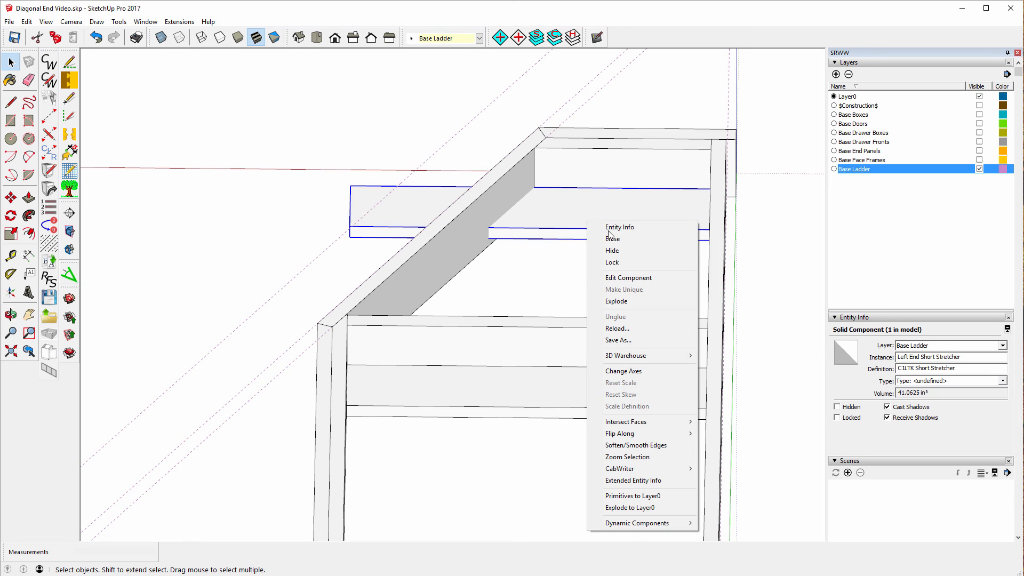
left_click(653, 279)
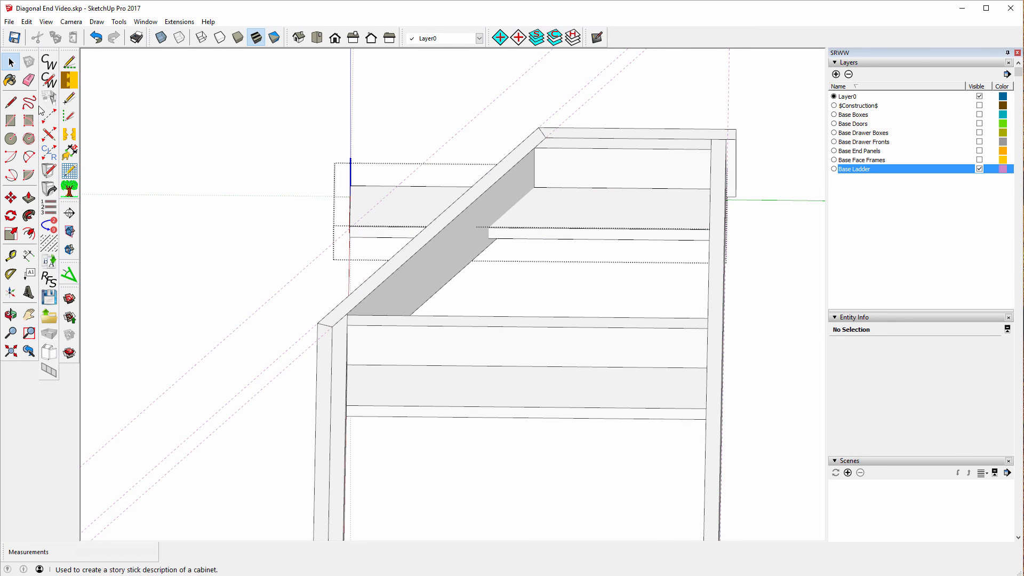
left_click(11, 102)
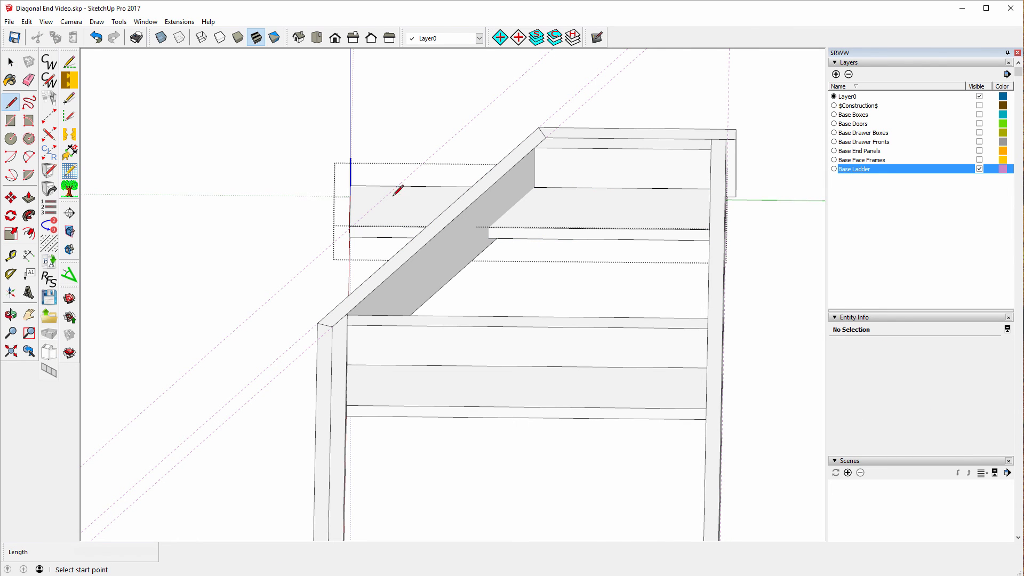
left_click(534, 188)
left_click(489, 227)
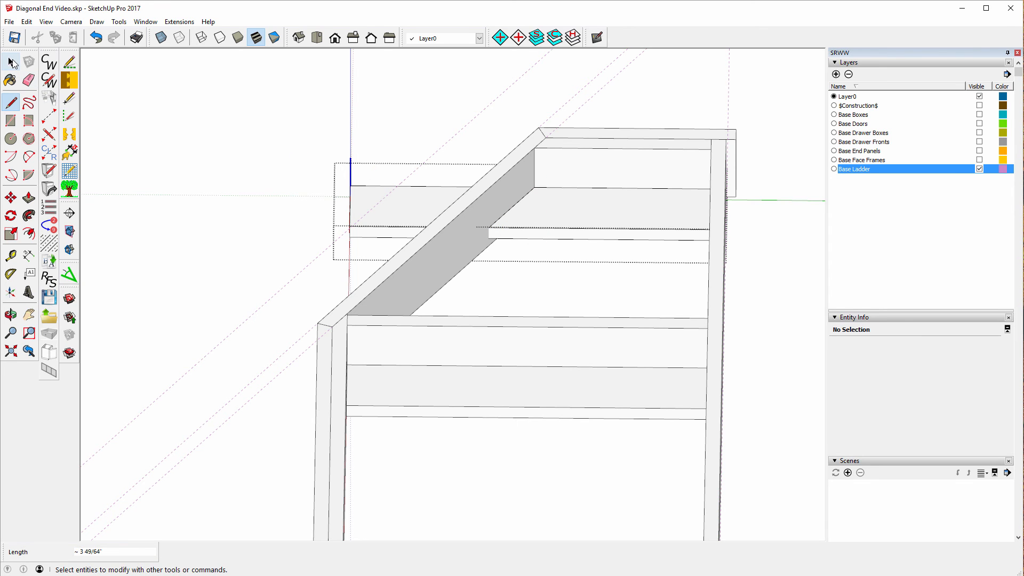
Step: Push the short stretcher's portion beyond the diagonal face down 3/4" to remove it, and finish editing the stretcher
left_click(29, 198)
left_click(363, 216)
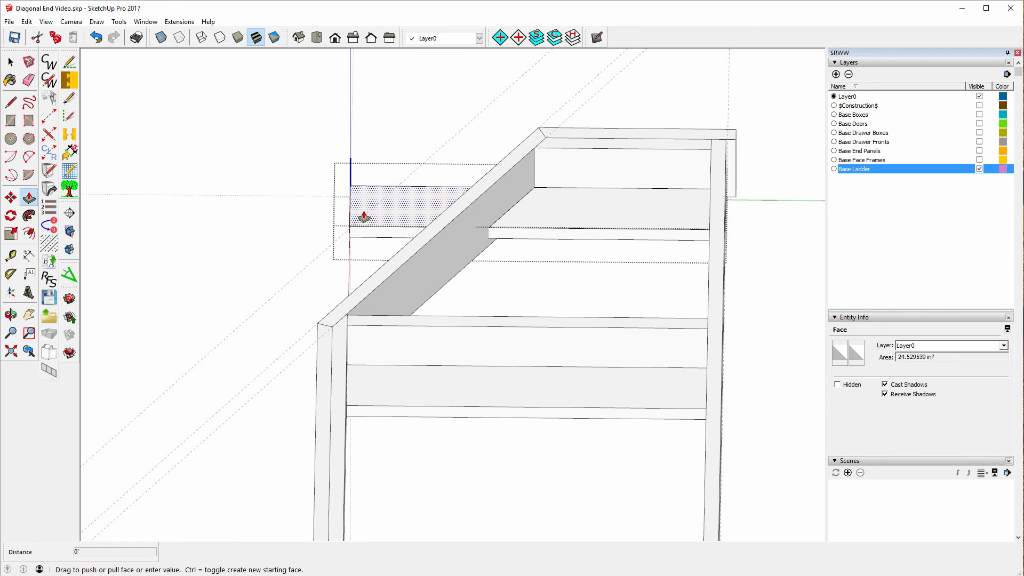
left_click(357, 255)
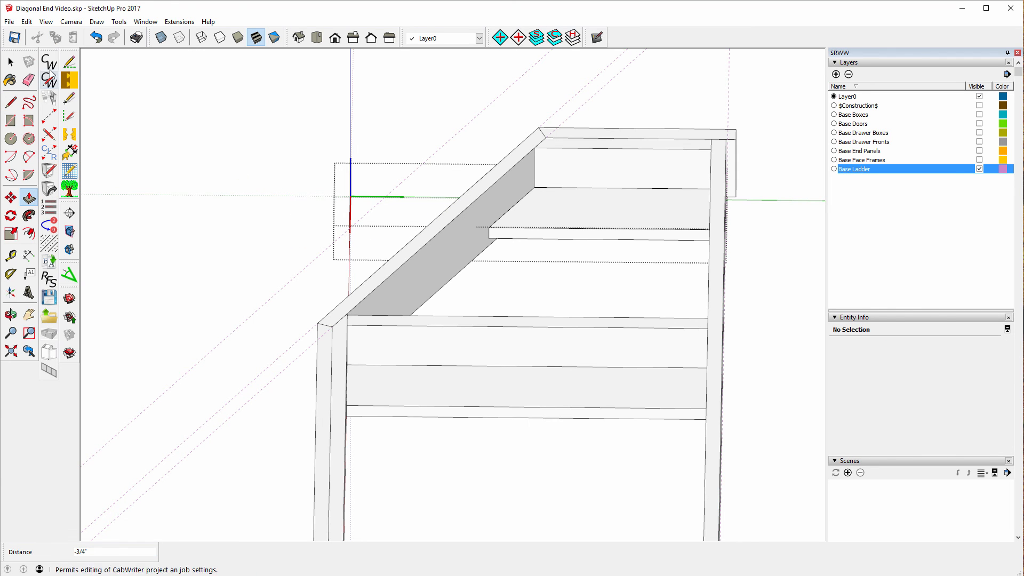
left_click(11, 62)
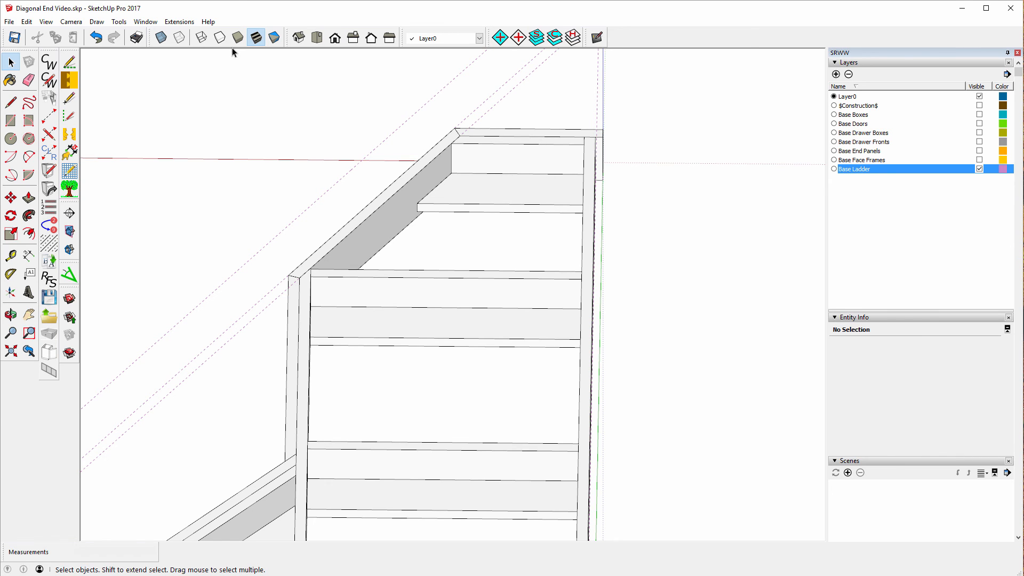
Step: Check the extended entity attributes of the left end short stretcher and the neighbouring short rib
left_click(145, 22)
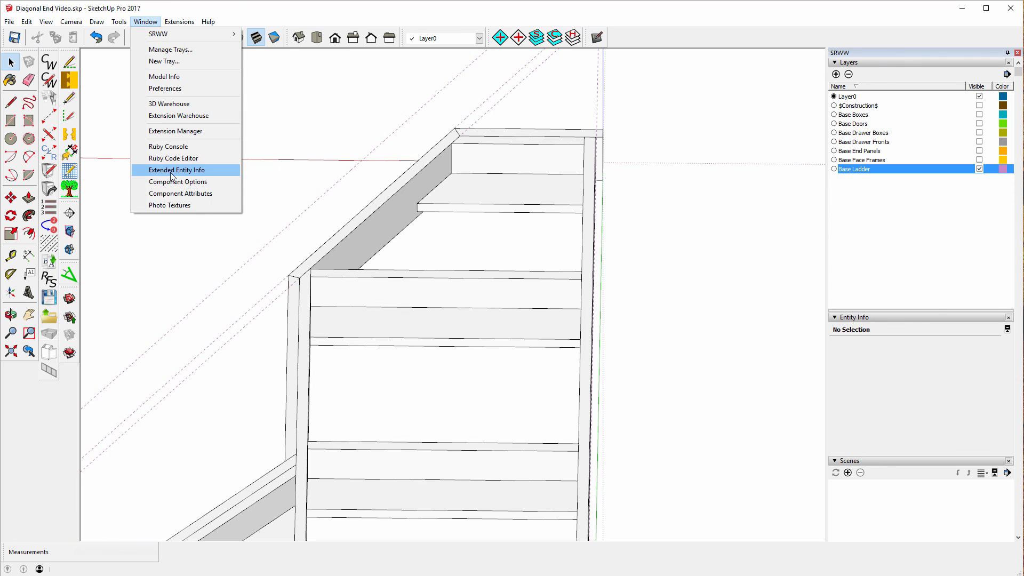
left_click(170, 171)
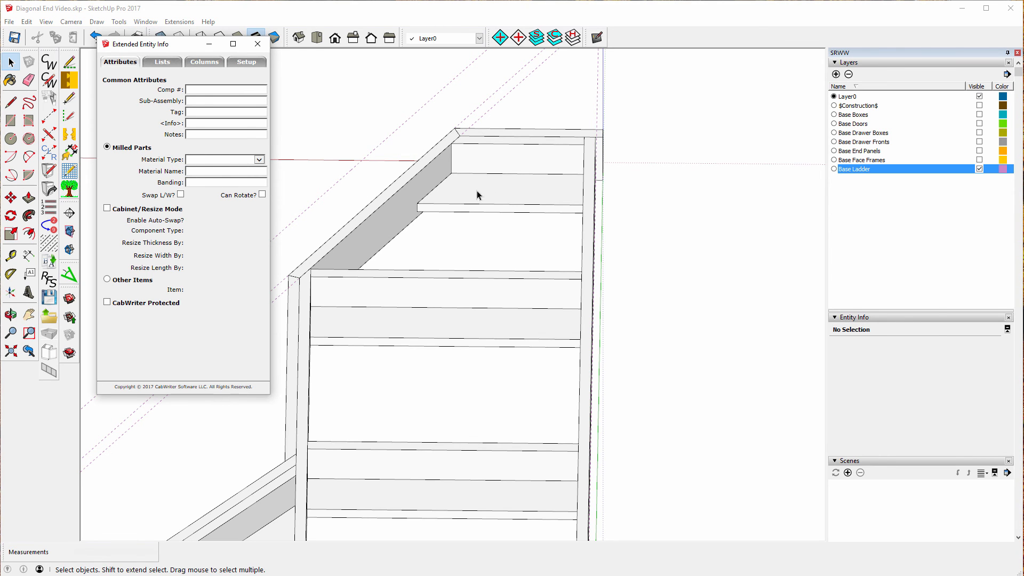
left_click(498, 205)
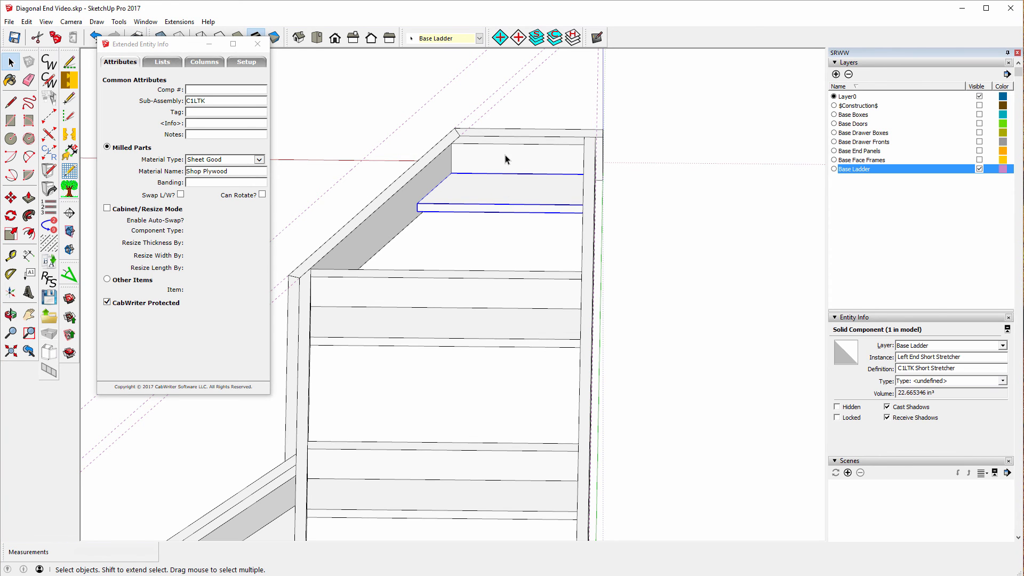
left_click(505, 163)
left_click(501, 202)
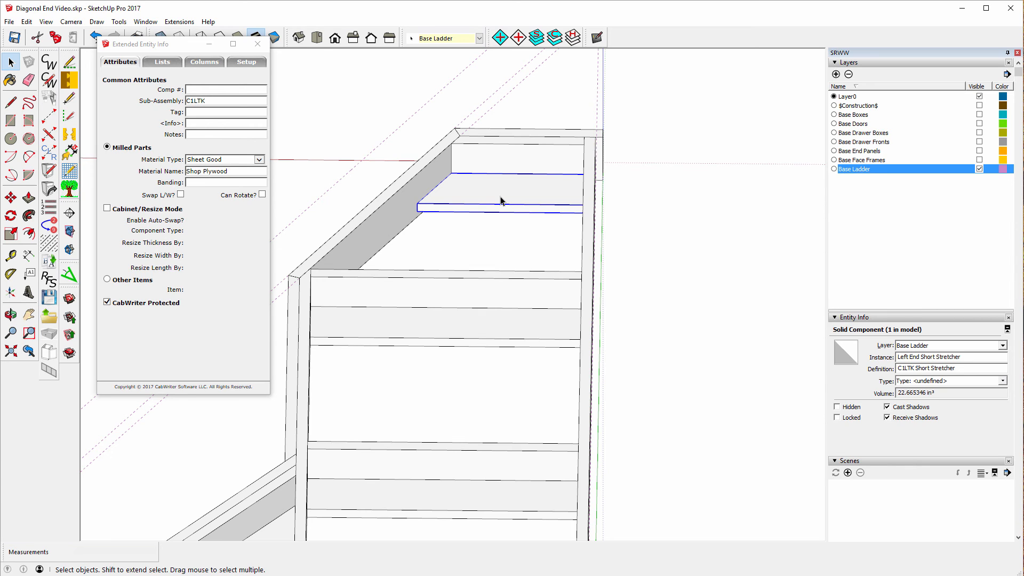
left_click(257, 44)
left_click(327, 100)
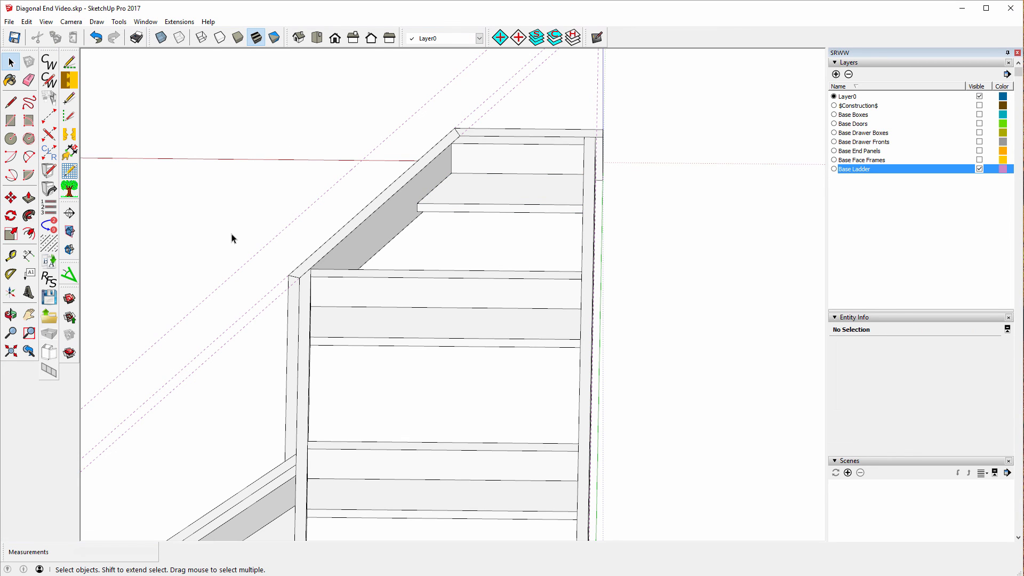
Step: Place a guide line .75" inside the ladder, parallel to the inner edge of the diagonal toe-kick face
left_click(11, 315)
left_click_drag(155, 217, 240, 305)
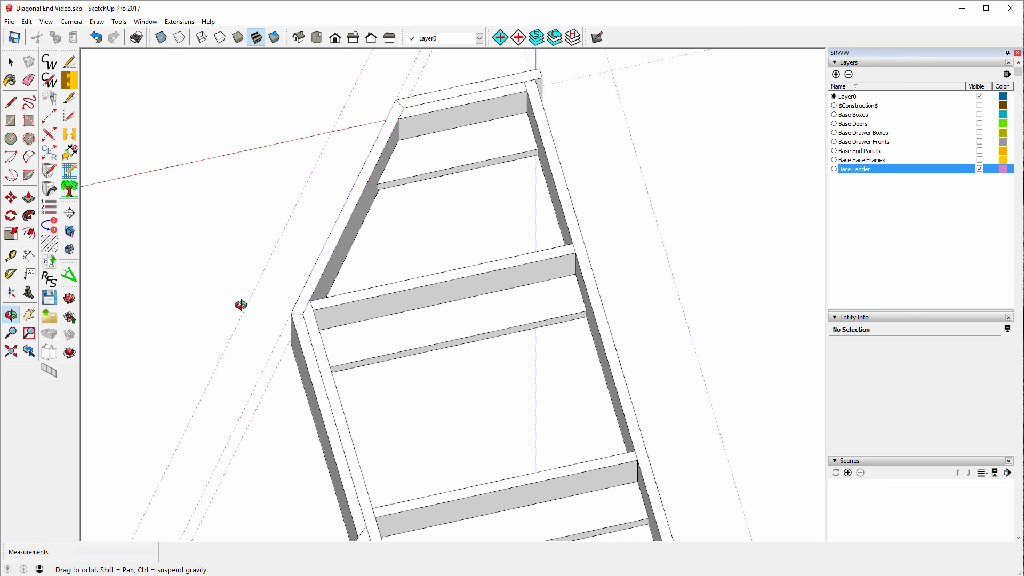
left_click_drag(240, 305, 320, 280)
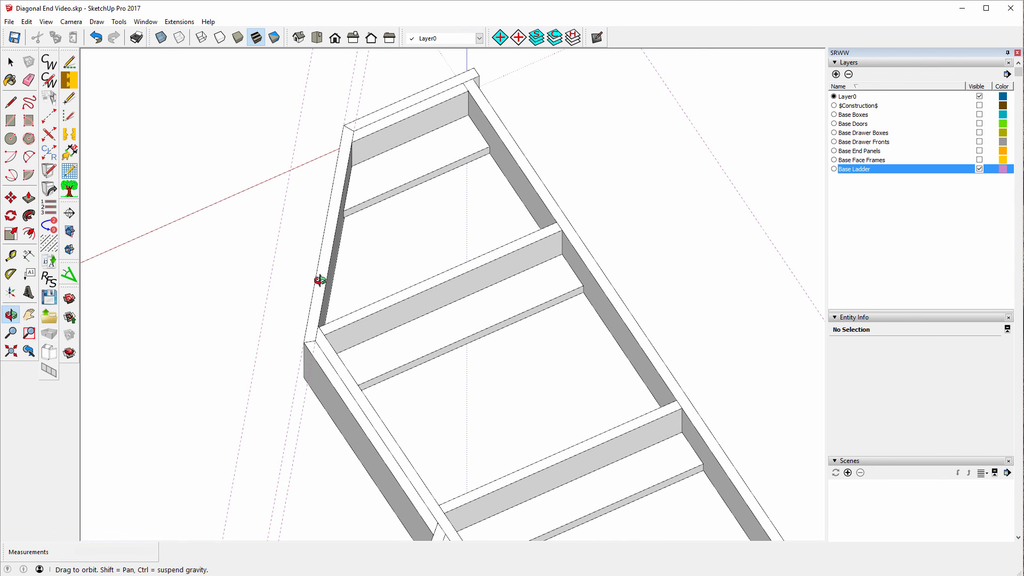
mouse_move(318, 279)
left_mouse_down()
mouse_move(310, 282)
mouse_move(312, 268)
left_mouse_up()
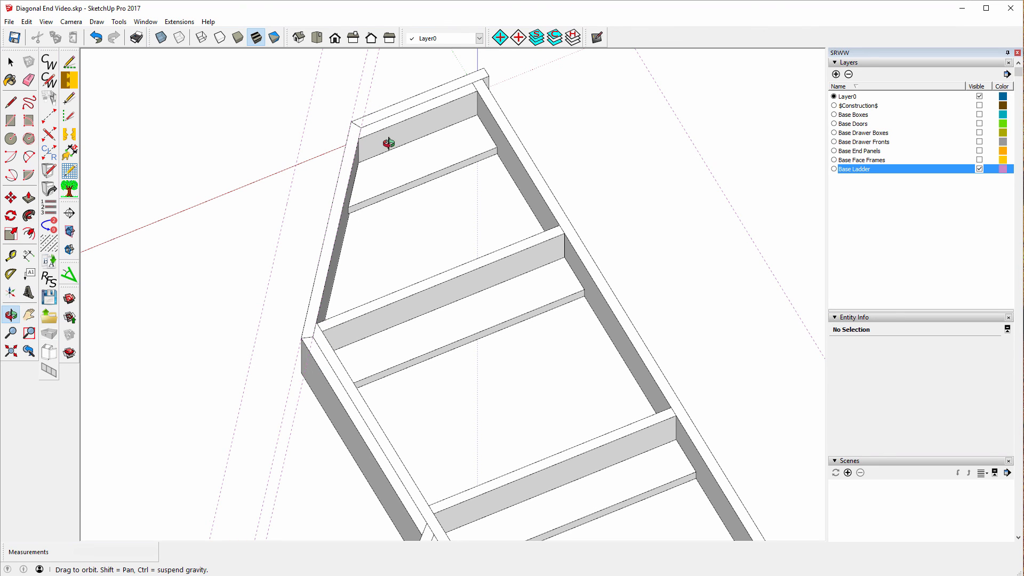
left_click(10, 256)
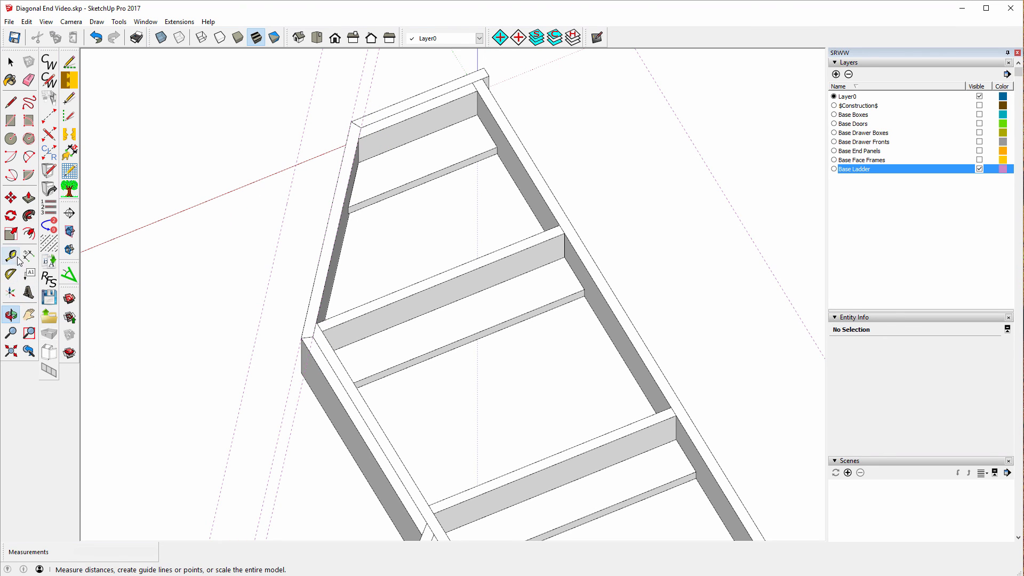
left_click(335, 245)
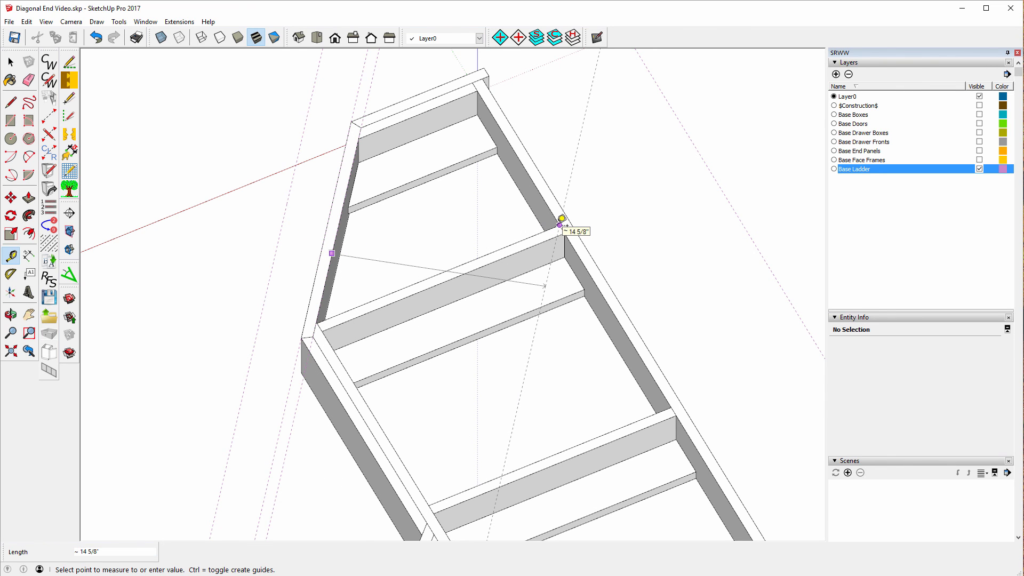
type(".75")
key("Return")
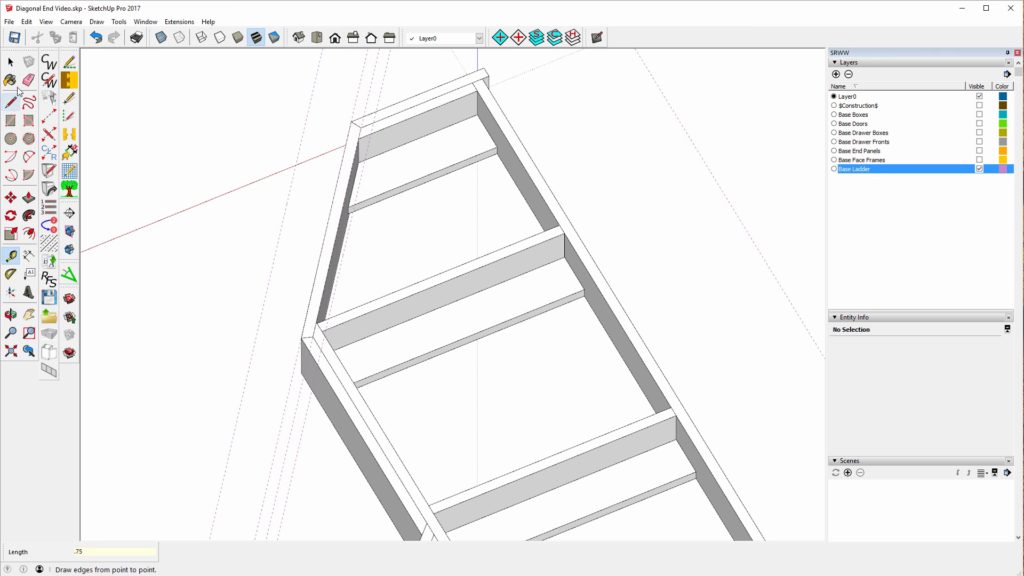
Step: Draw a closed outline for a diagonal tie between the guide line and the diagonal face's inner edge, from the end rib to the front tie
left_click(11, 102)
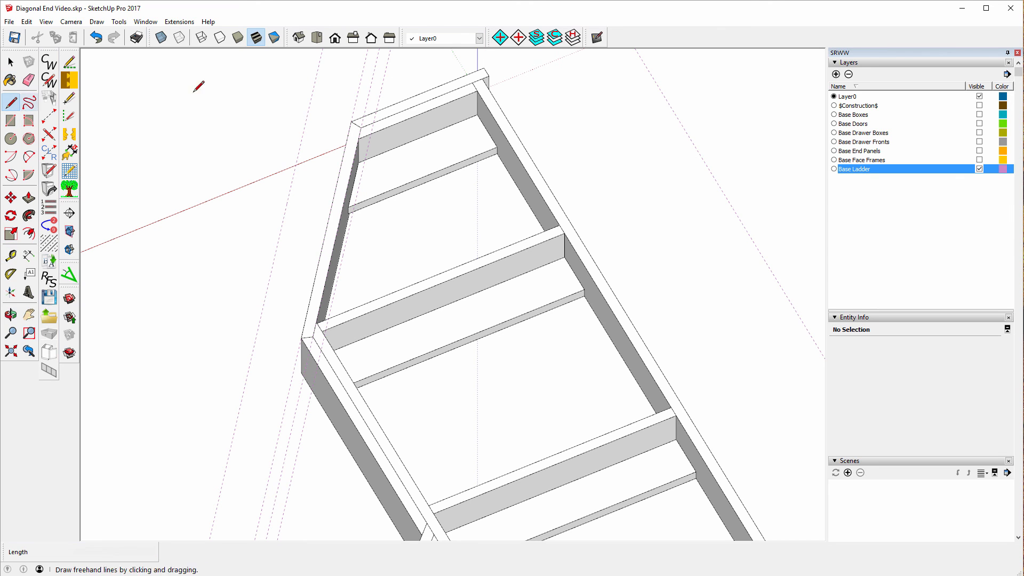
left_click(361, 128)
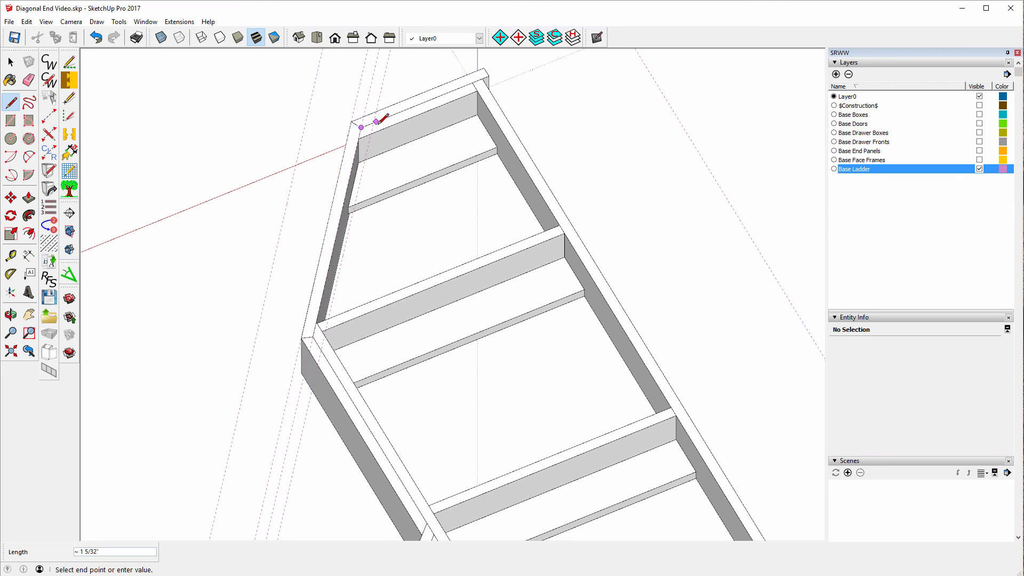
left_click(329, 318)
scroll(323, 323, "up", 5)
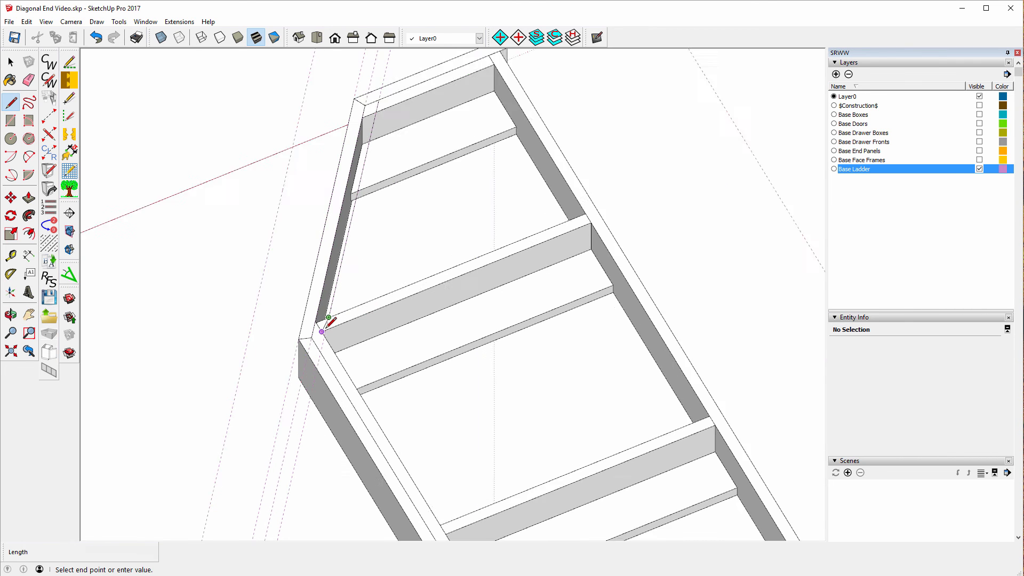
scroll(323, 326, "up", 1)
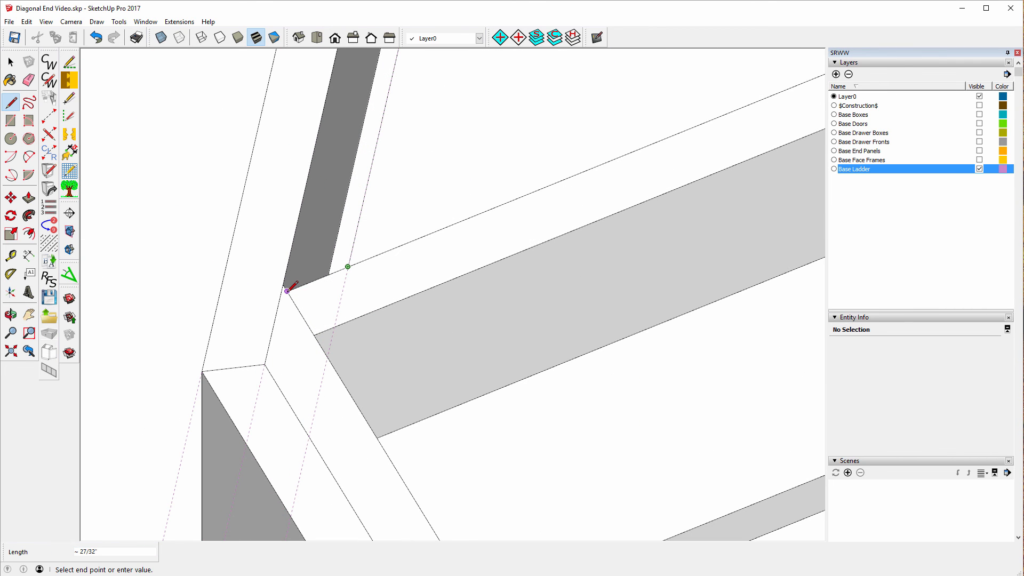
left_click(287, 291)
scroll(328, 344, "down", 8)
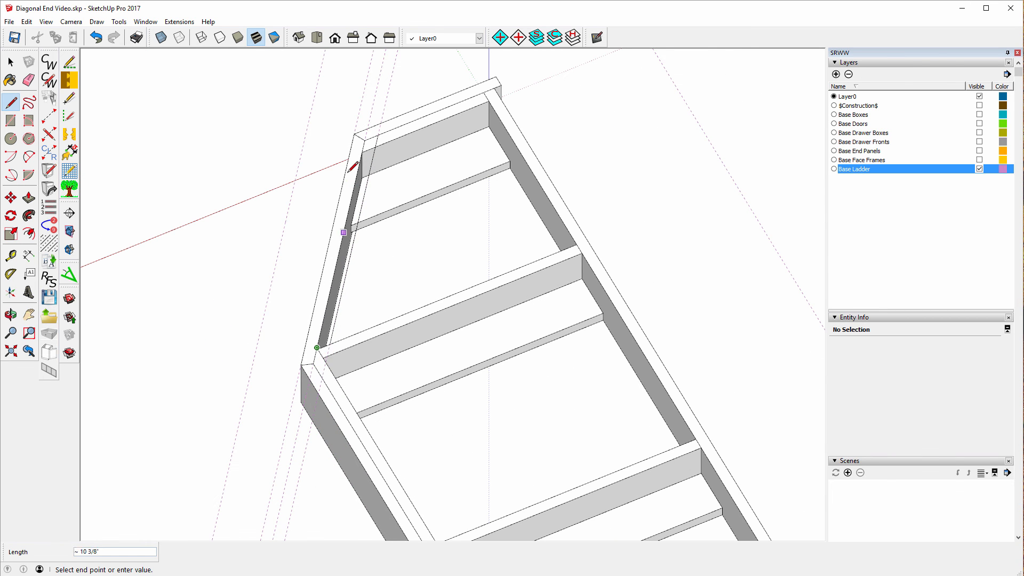
scroll(351, 169, "up", 4)
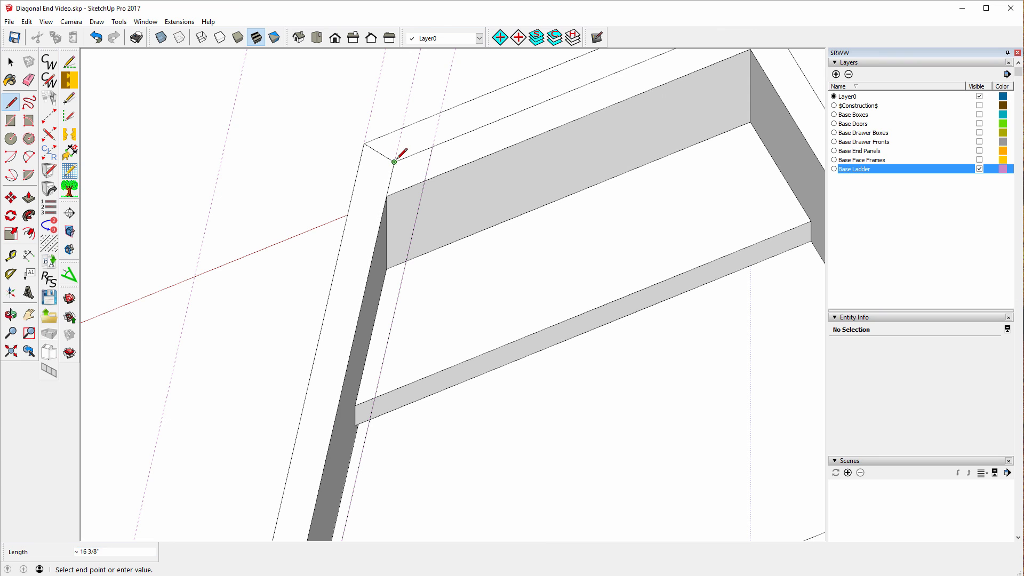
left_click(394, 162)
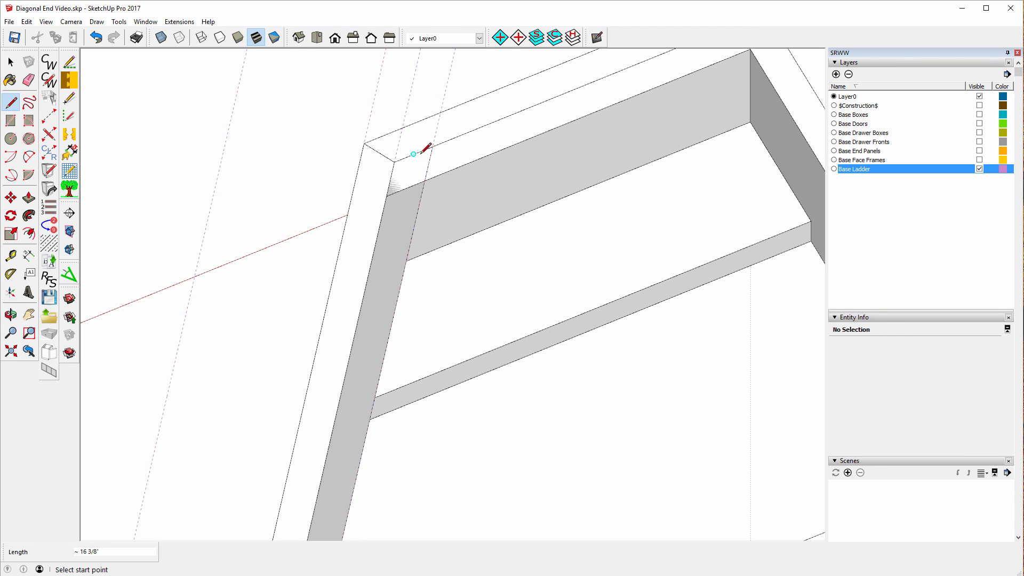
scroll(299, 117, "down", 3)
scroll(285, 107, "down", 2)
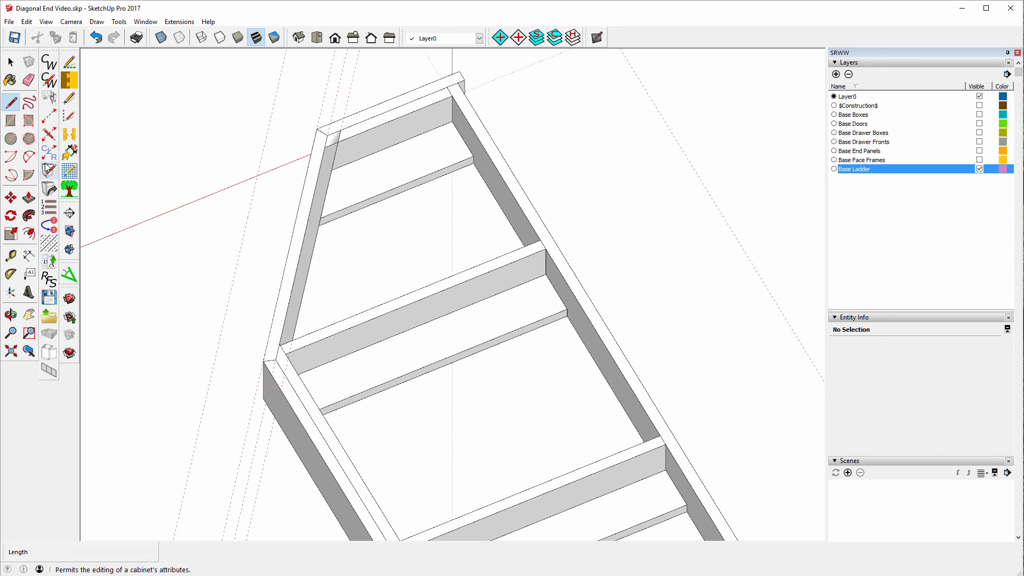
Step: Extrude the diagonal tie's outline 3 1/2" downward to match the ladder's height
left_click(30, 199)
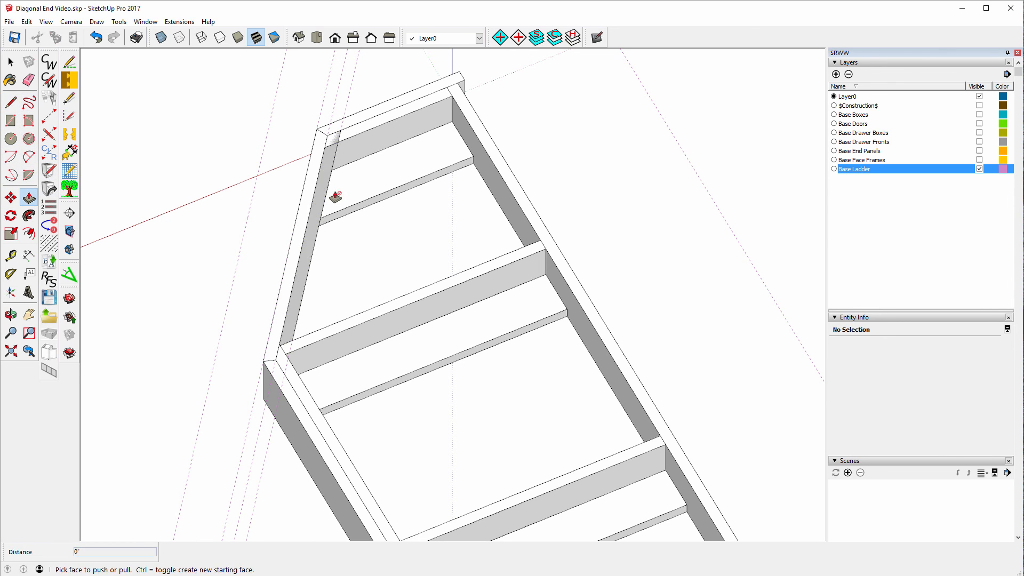
left_click(327, 195)
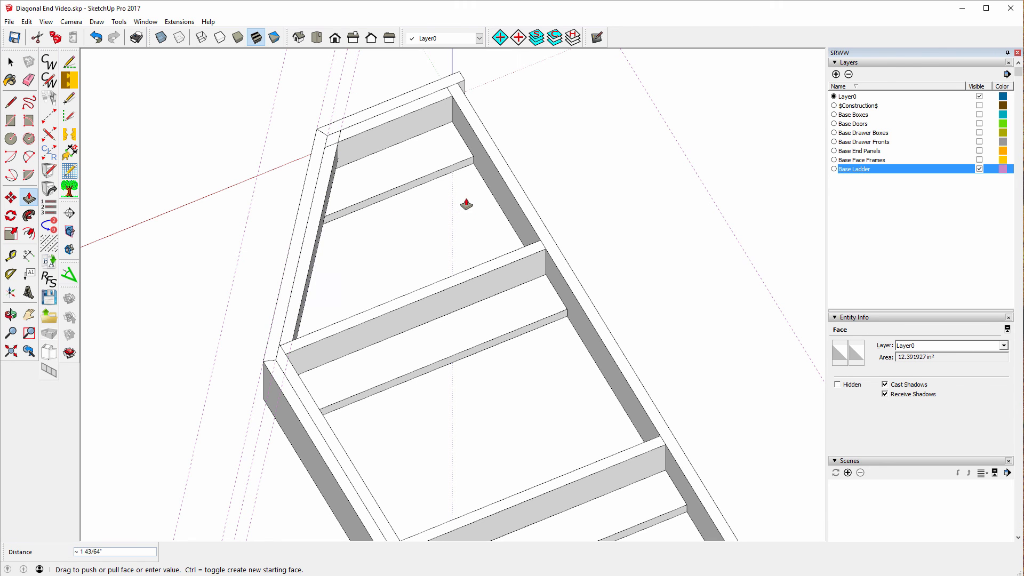
left_click(474, 169)
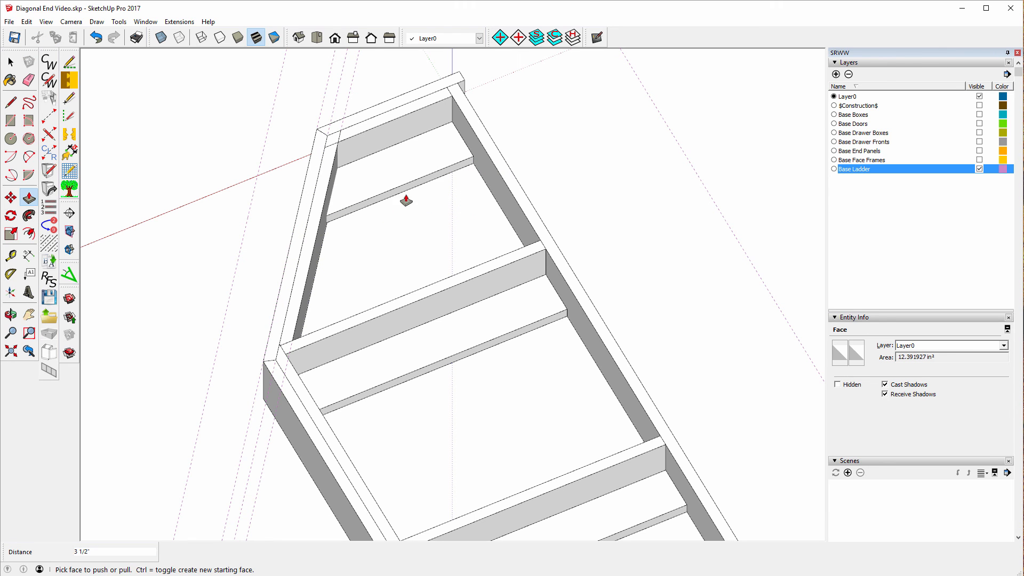
key("space")
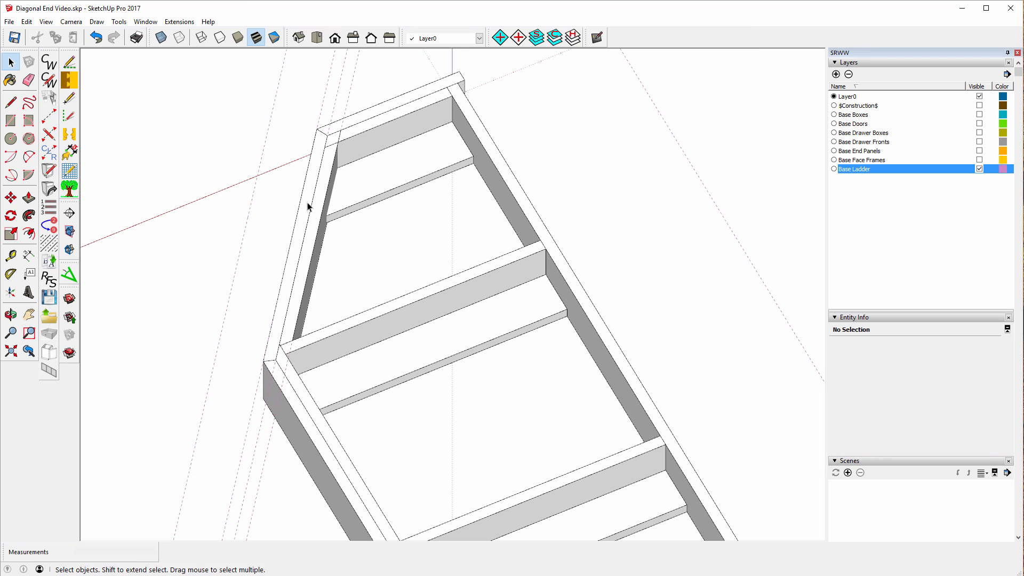
Step: Make the whole extruded diagonal tie a component, keeping the default definition name
triple_click(317, 213)
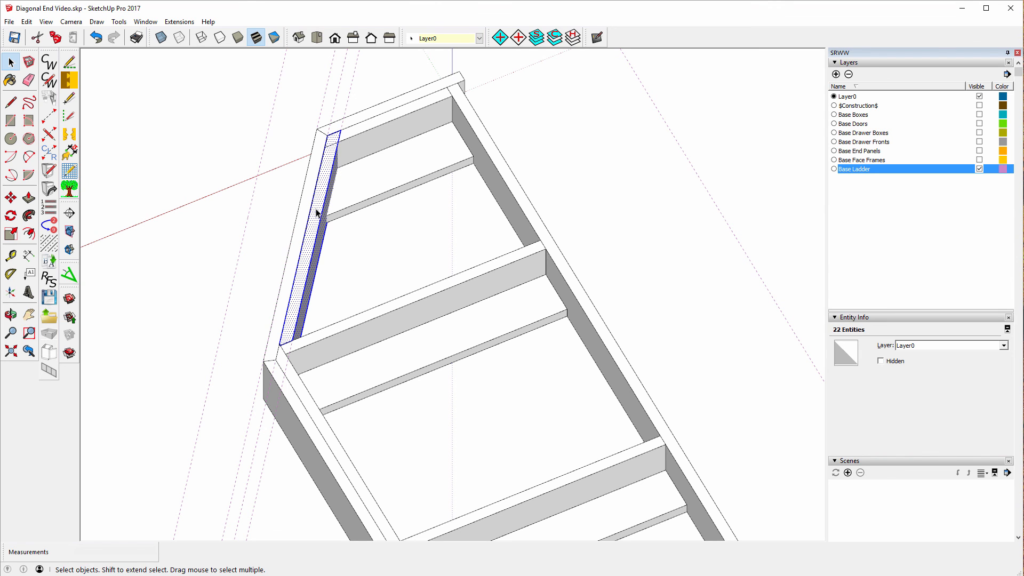
right_click(318, 213)
left_click(375, 290)
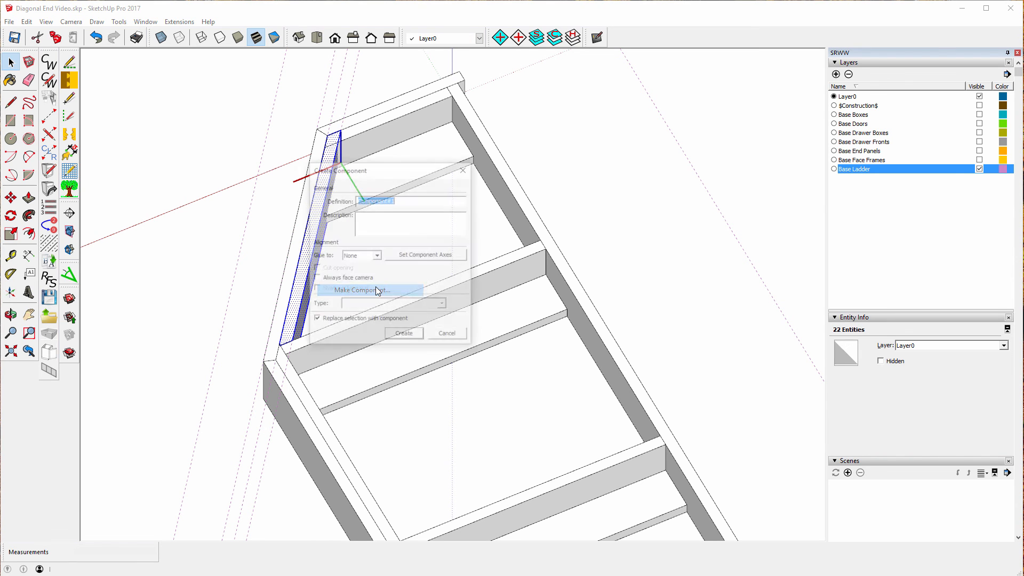
left_click(404, 335)
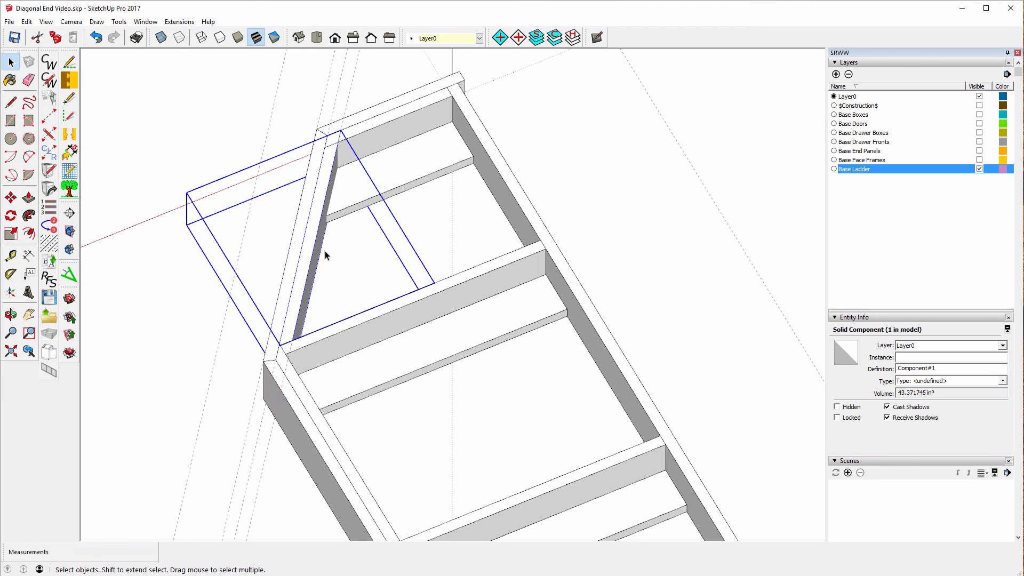
Step: Realign the diagonal tie's component axes from its outer corner at the end rib, with red along its length and green across its thickness
right_click(309, 249)
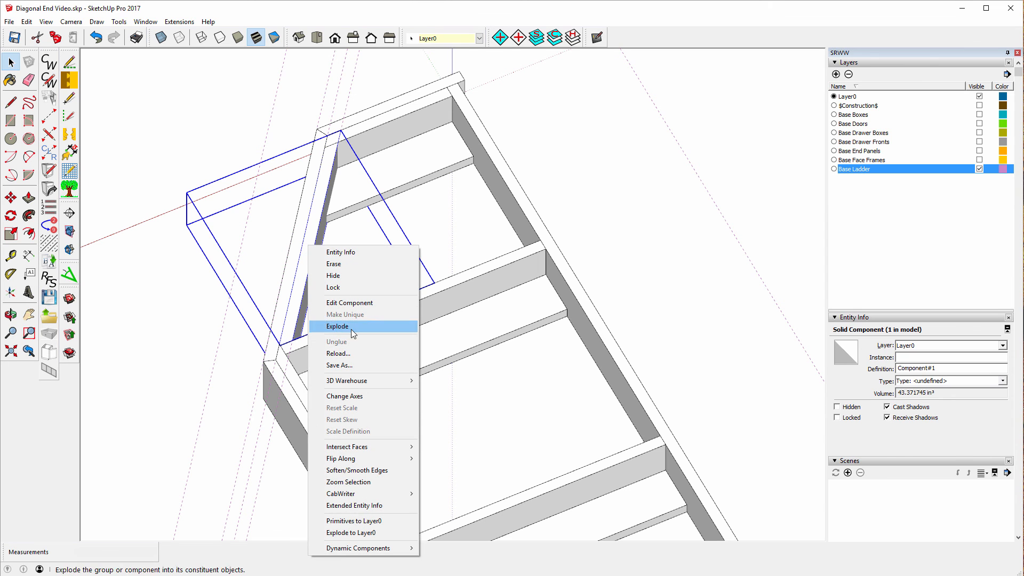
left_click(354, 397)
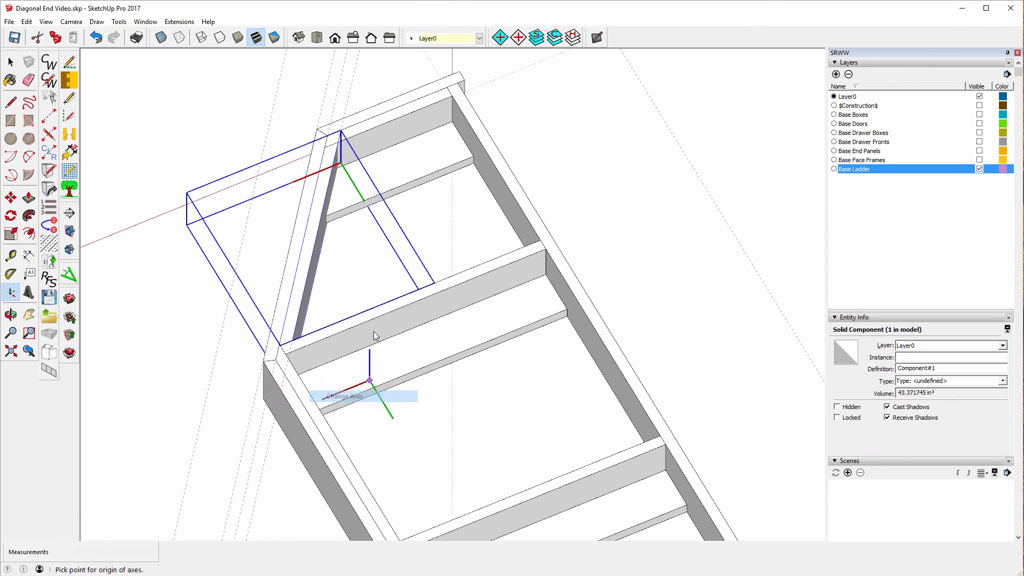
left_click(328, 136)
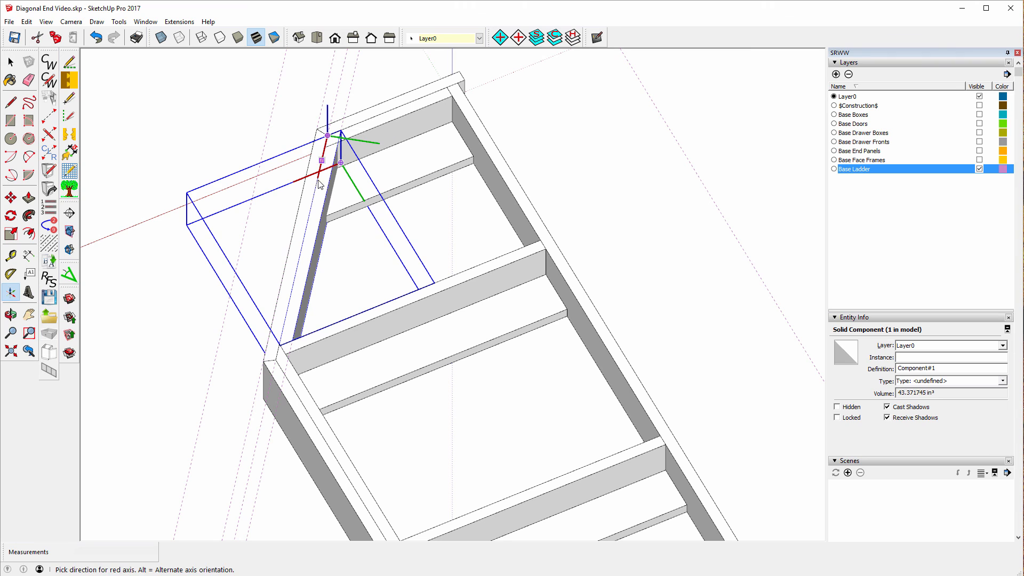
left_click(308, 220)
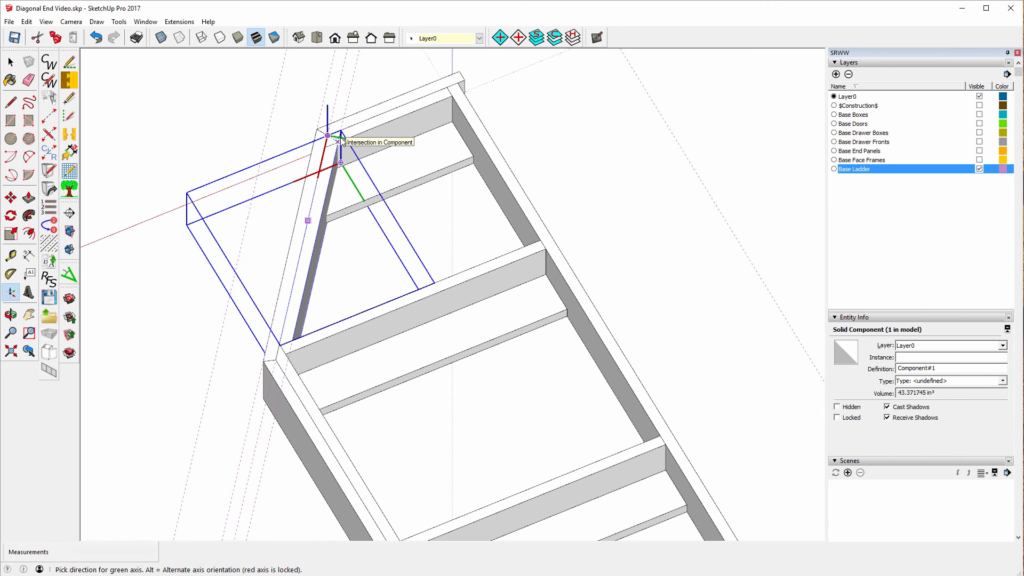
scroll(340, 136, "up", 5)
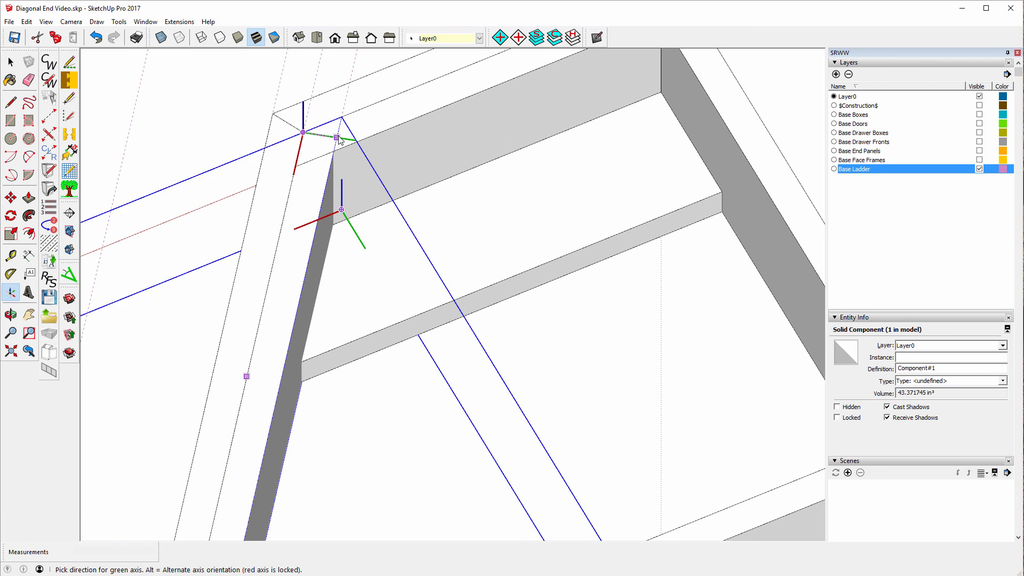
left_click(339, 137)
scroll(373, 166, "down", 5)
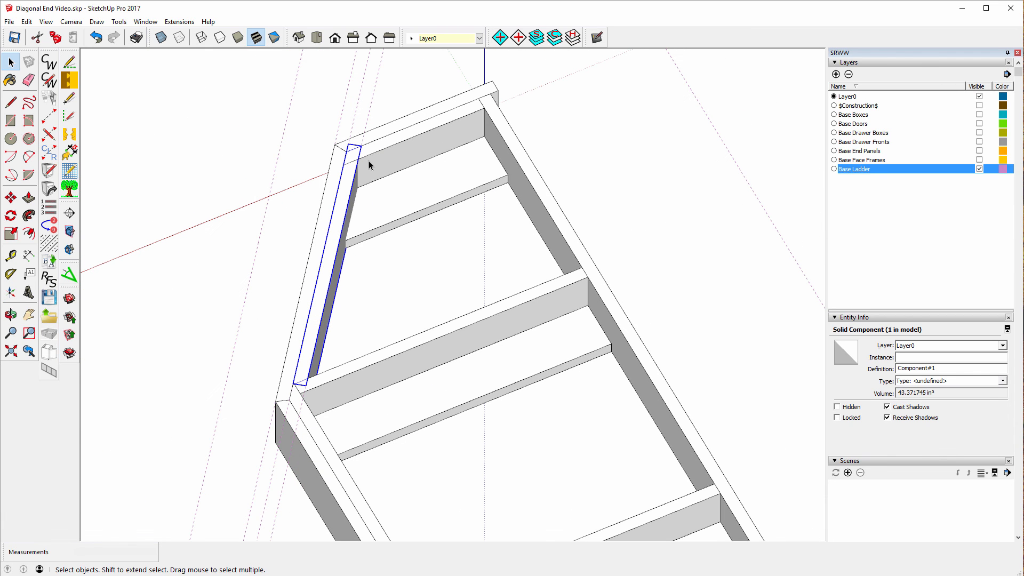
Step: Start renaming the diagonal tie as a CabWriter component, set its description to "Diagonal Tie" and copy that text
left_click(49, 261)
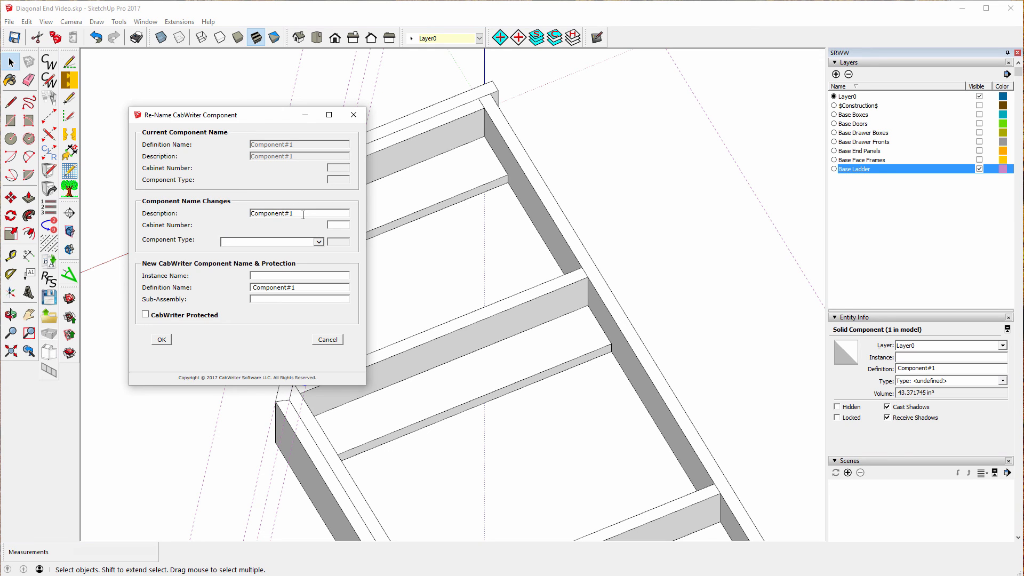
left_click_drag(300, 214, 250, 215)
type("Diagonal Tie")
left_click_drag(292, 211, 250, 213)
key("ctrl+c")
right_click(266, 214)
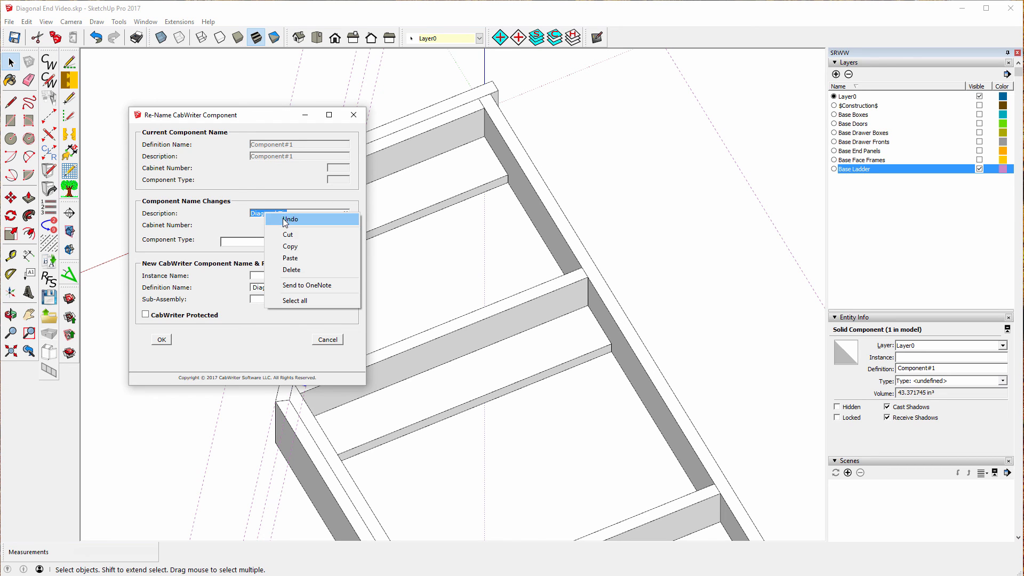
left_click(291, 246)
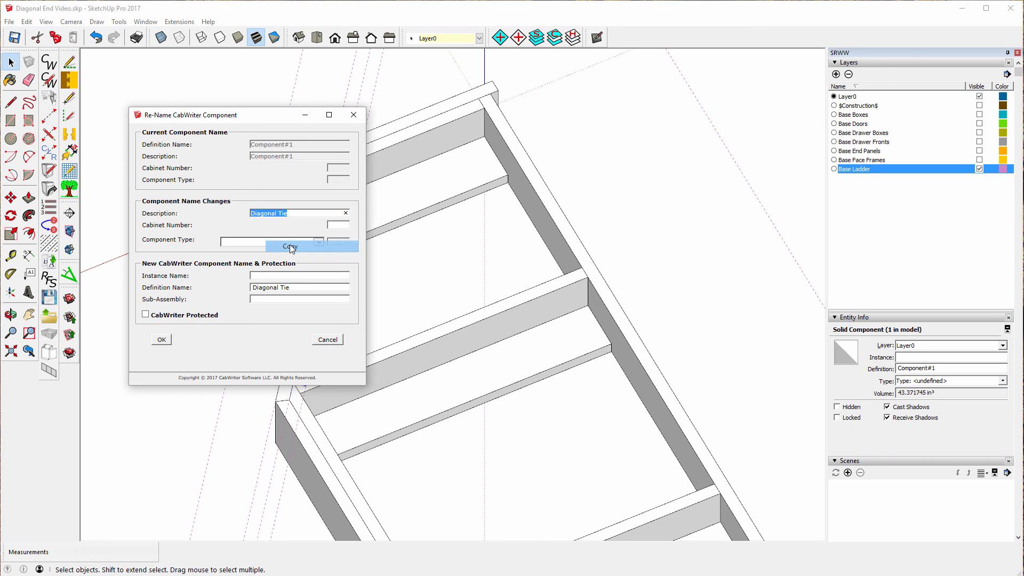
Step: Assign the diagonal tie cabinet number C1L and component type (TK) Toe Kick
left_click(335, 224)
type("C")
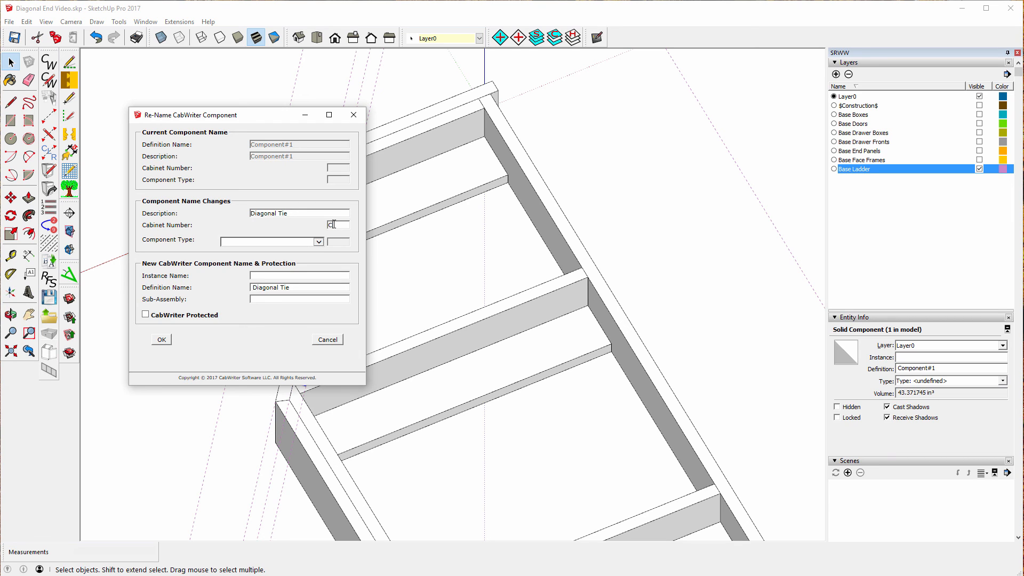
type("1L")
left_click(318, 242)
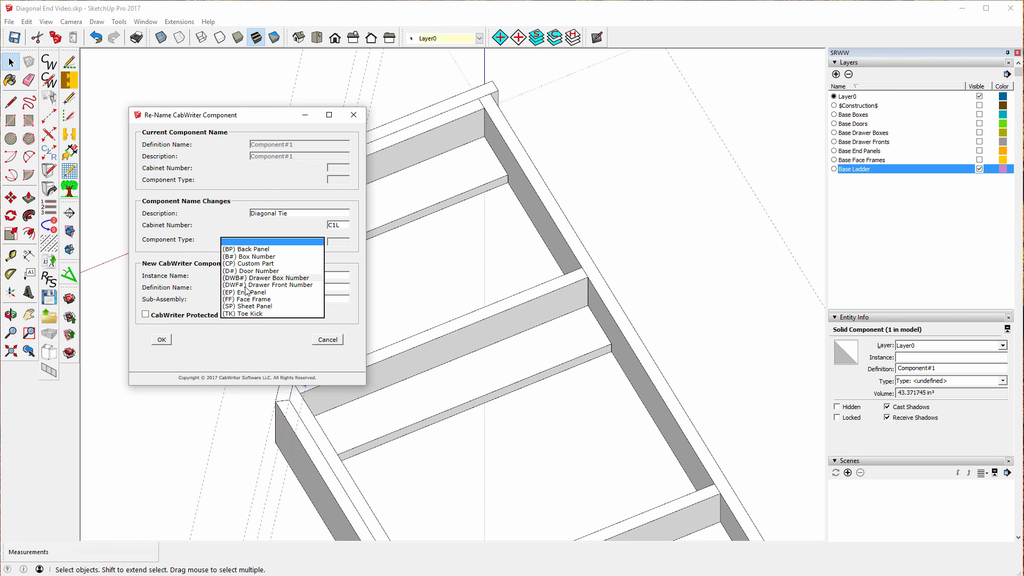
left_click(254, 313)
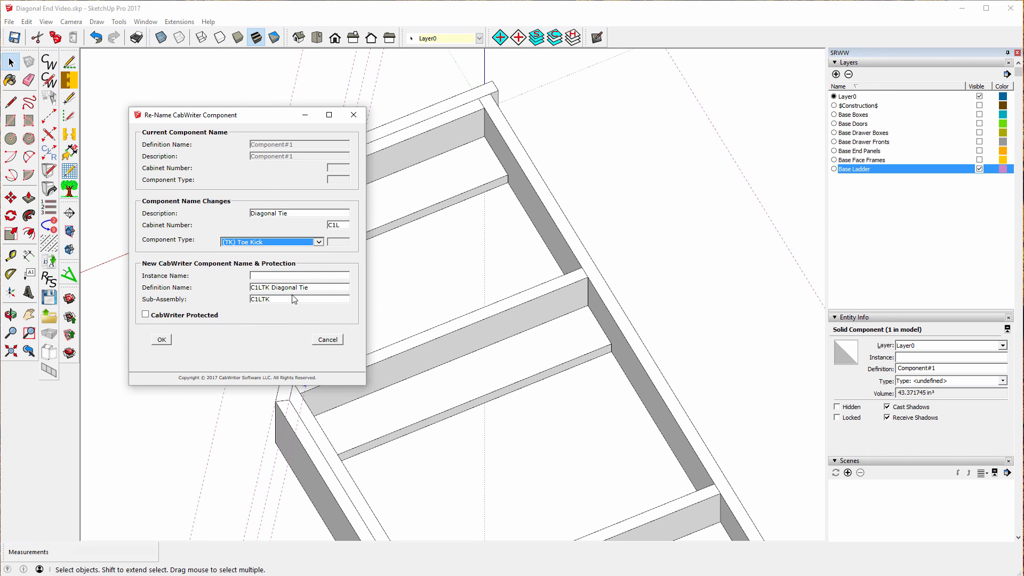
Step: Give the diagonal tie the instance name "Diagonal Tie", mark it CabWriter Protected and apply the renaming
left_click(275, 275)
right_click(276, 274)
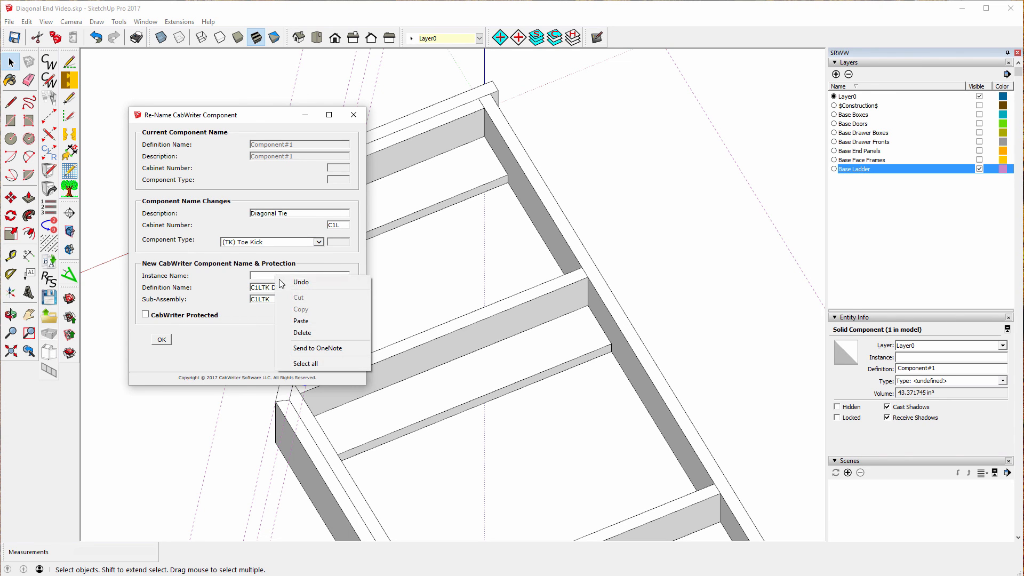
left_click(309, 319)
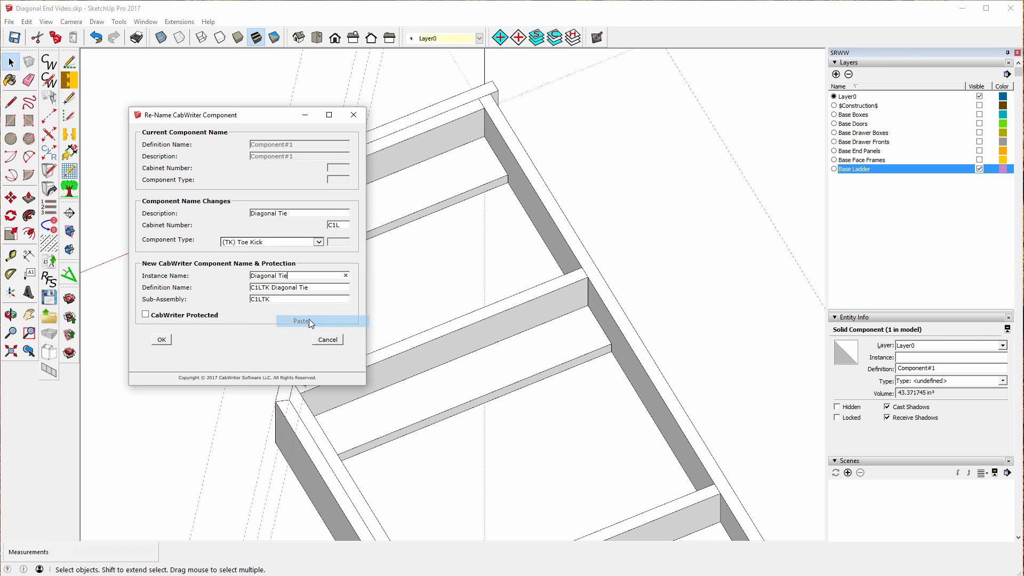
left_click(146, 315)
left_click(161, 340)
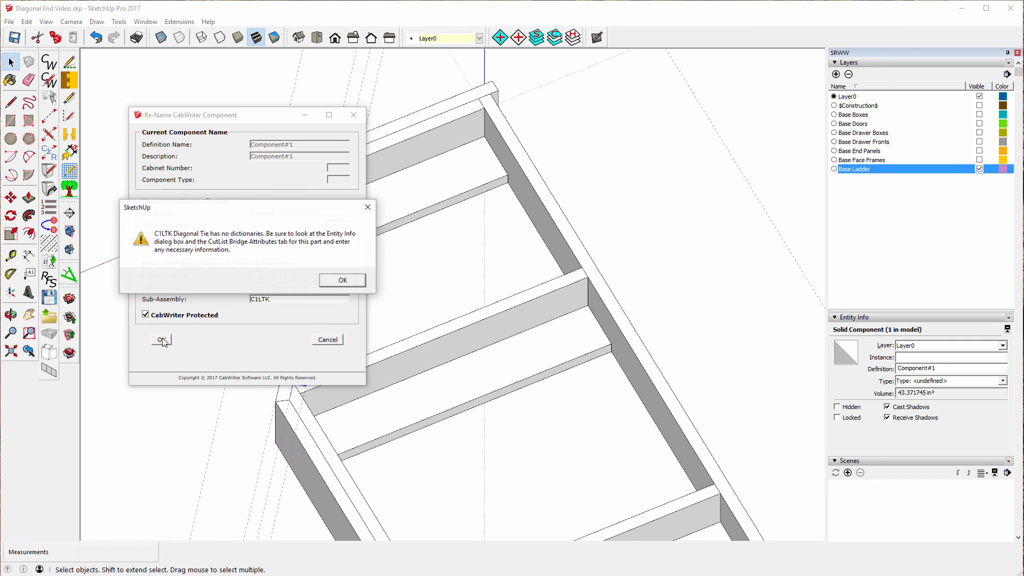
left_click(342, 280)
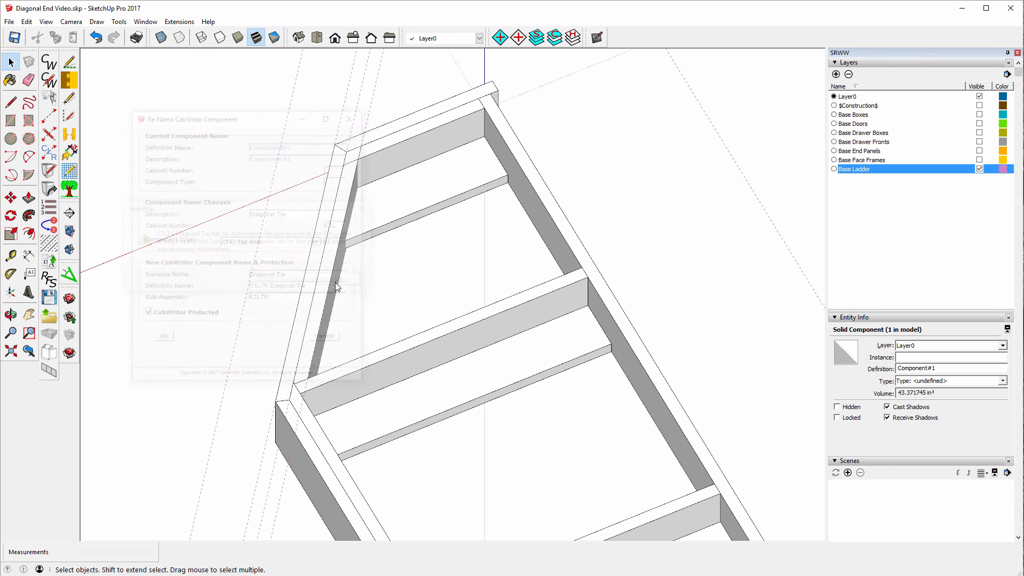
Step: Check the back tie's material type and material name in its extended entity attributes
left_click(145, 21)
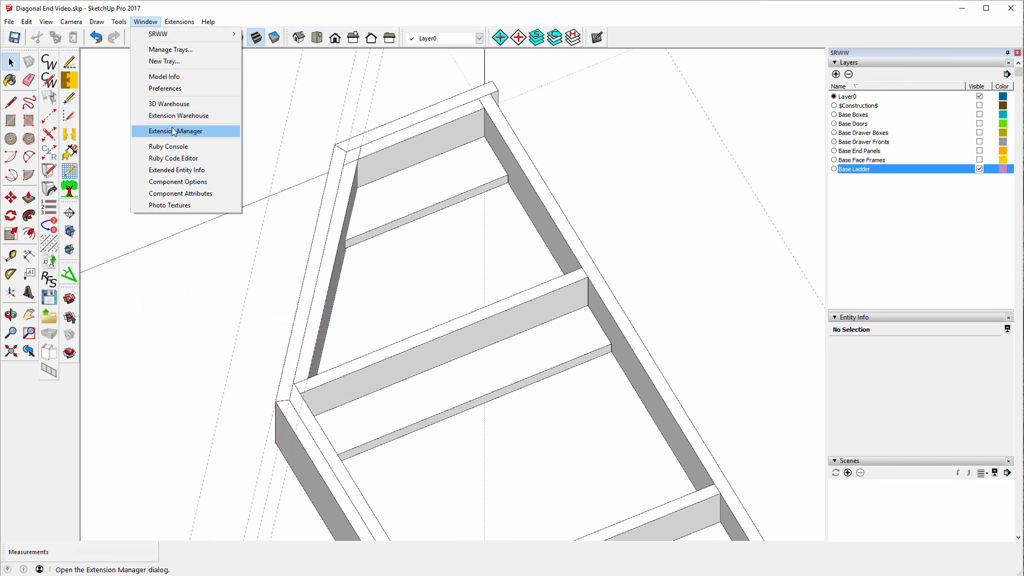
left_click(175, 170)
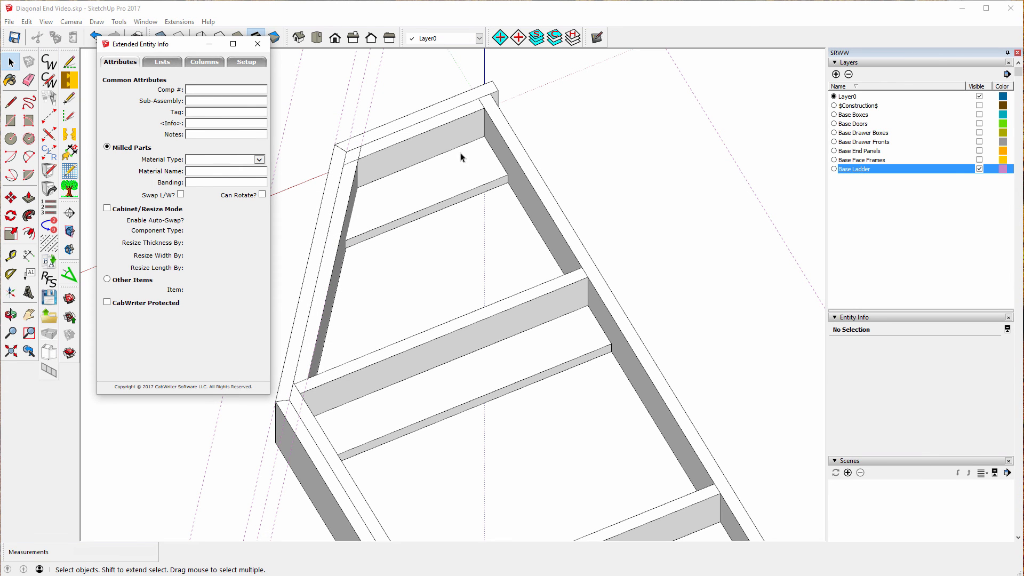
left_click(513, 156)
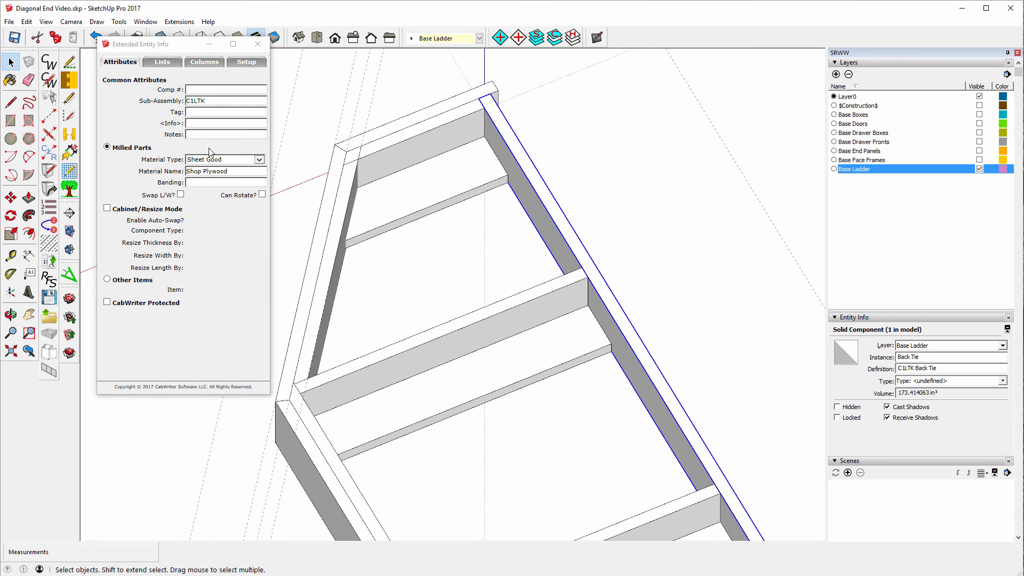
Step: Set the diagonal tie's material type to Sheet Good and its material name to Shop Plywood in the extended entity attributes
left_click(346, 192)
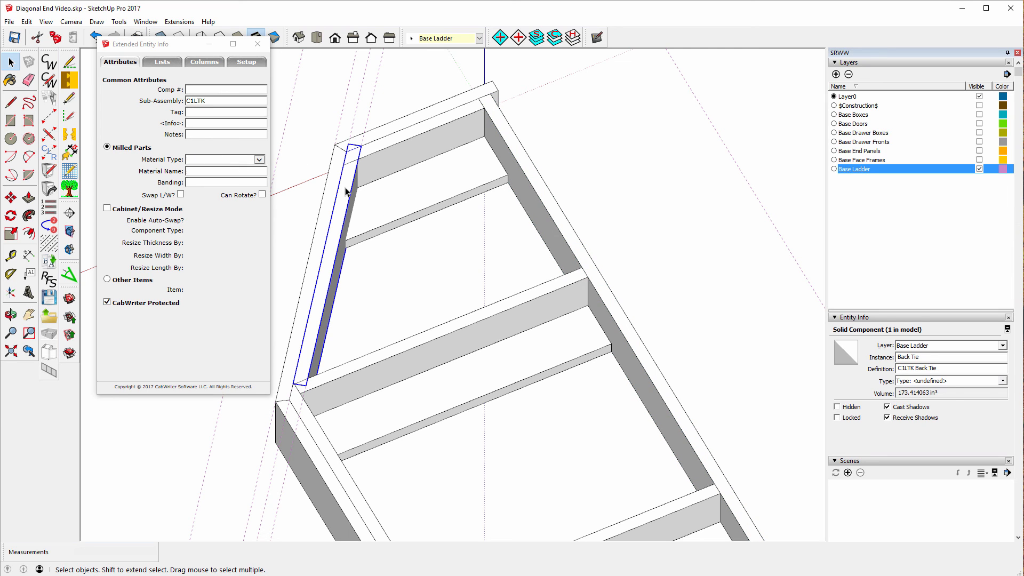
left_click(260, 160)
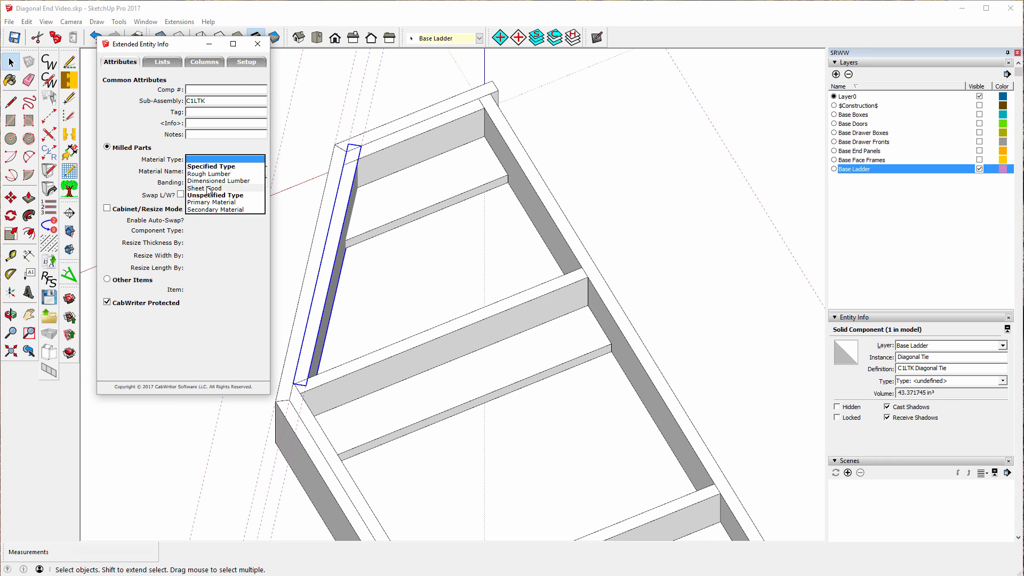
left_click(209, 188)
left_click(259, 171)
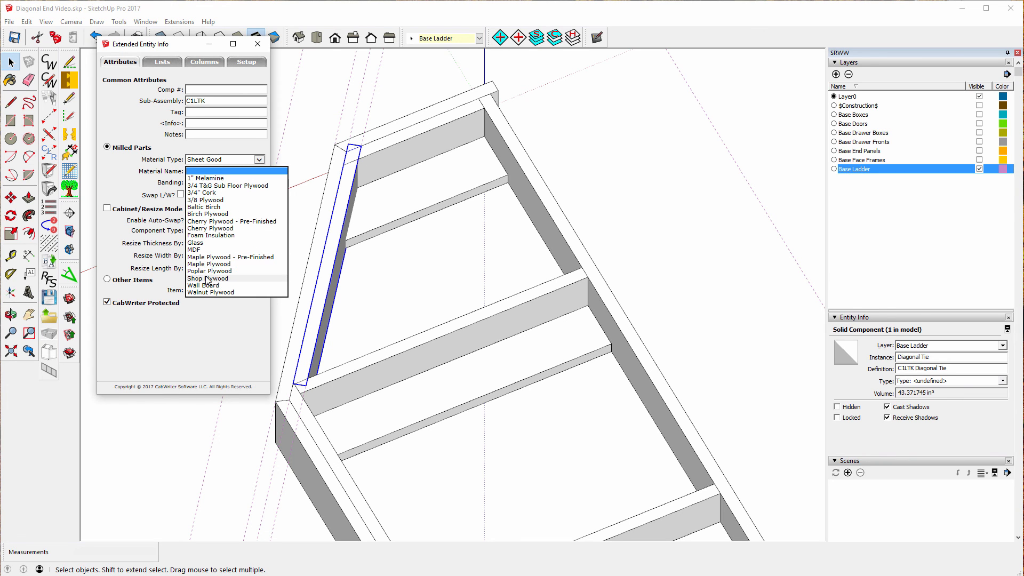
left_click(208, 279)
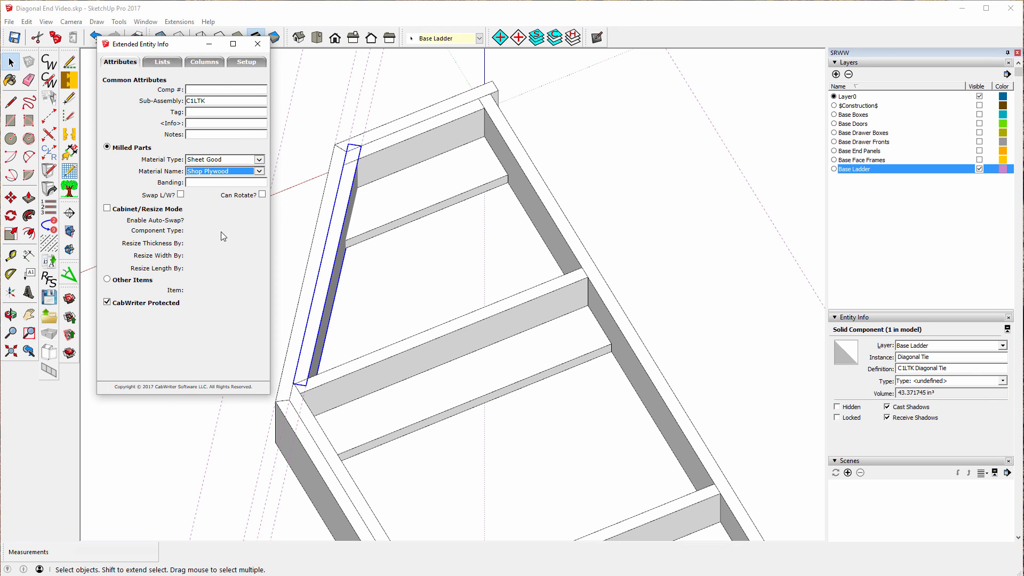
left_click(257, 44)
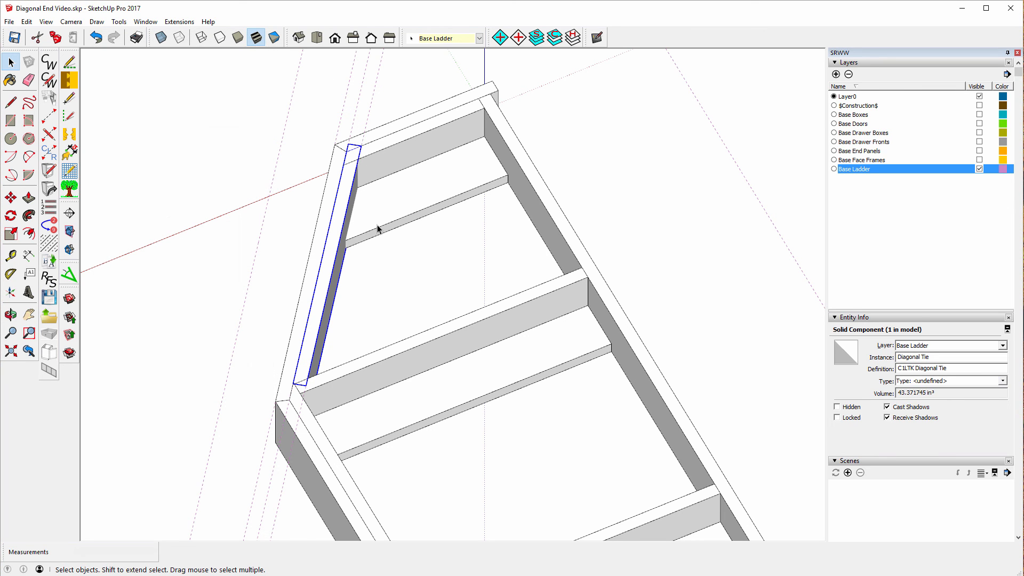
Step: Shorten the left end short rib by moving its angled end face about 15/16" to the diagonal tie's inner face
left_click(380, 148)
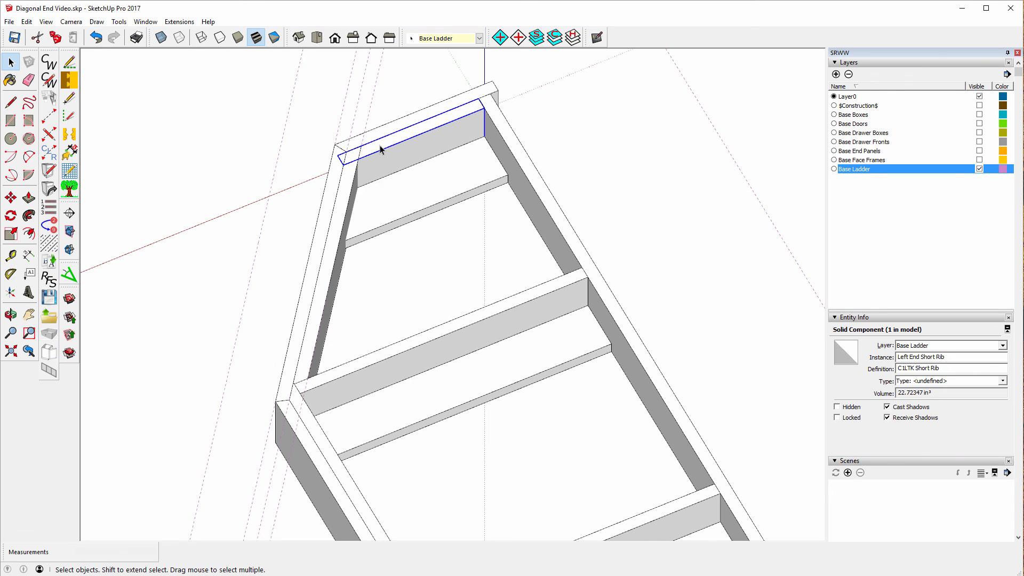
right_click(380, 146)
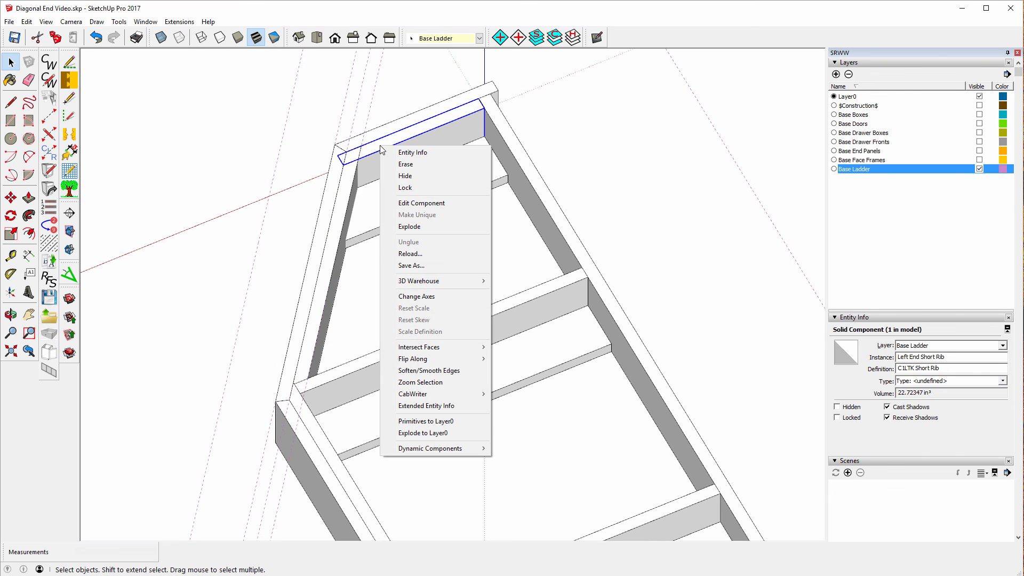
left_click(405, 203)
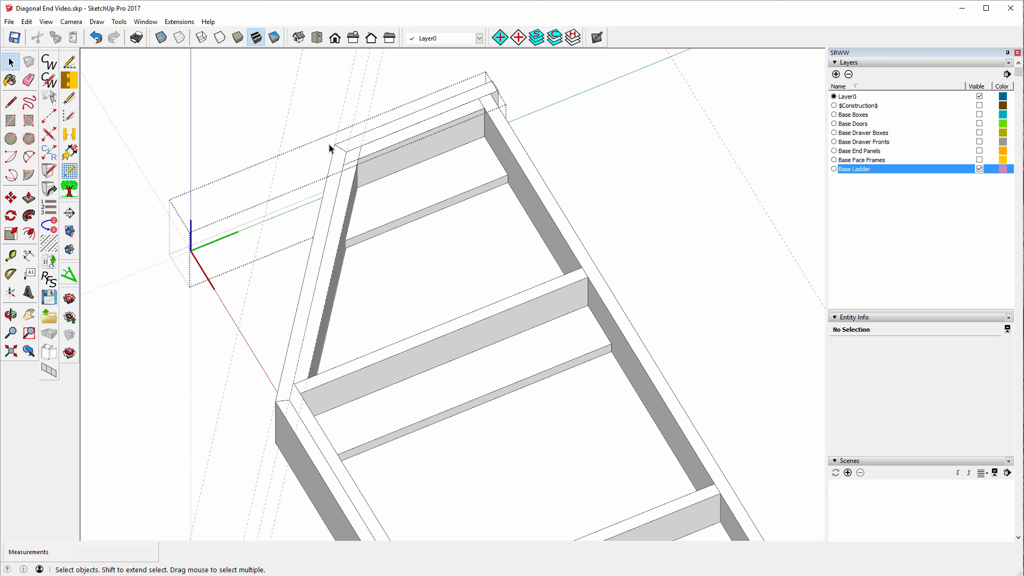
left_click_drag(325, 139, 374, 204)
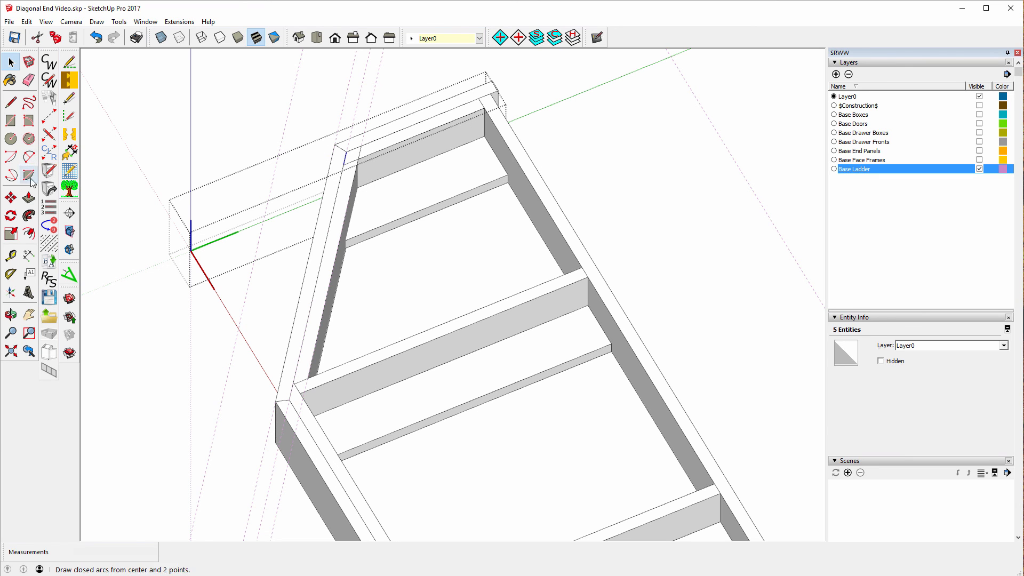
left_click(11, 198)
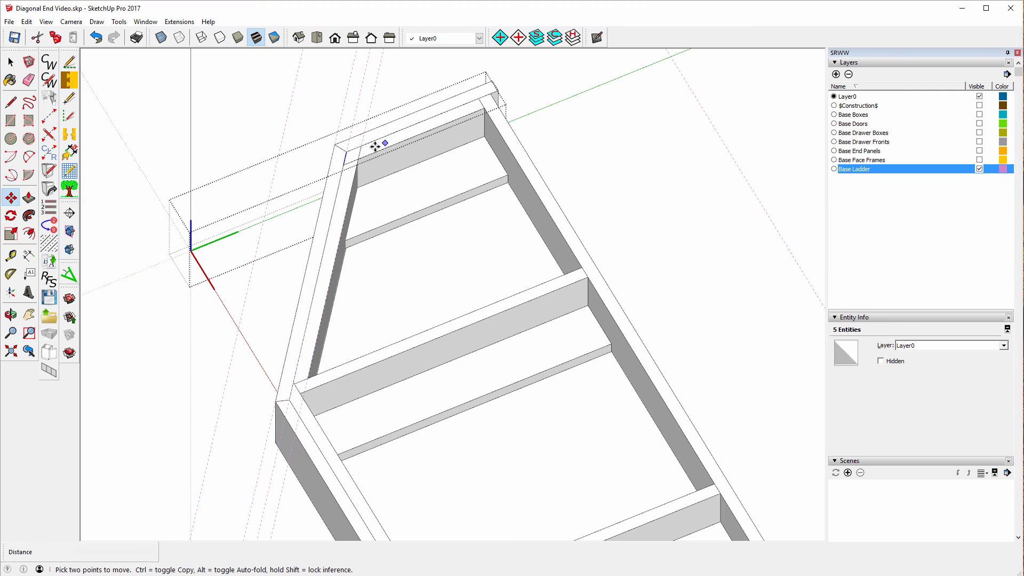
left_click(343, 165)
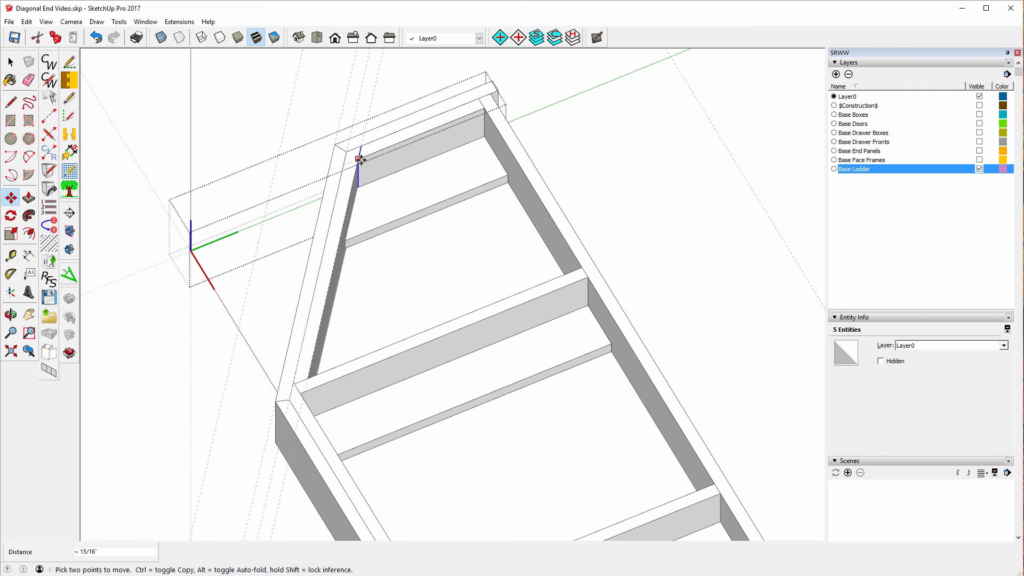
left_click(358, 160)
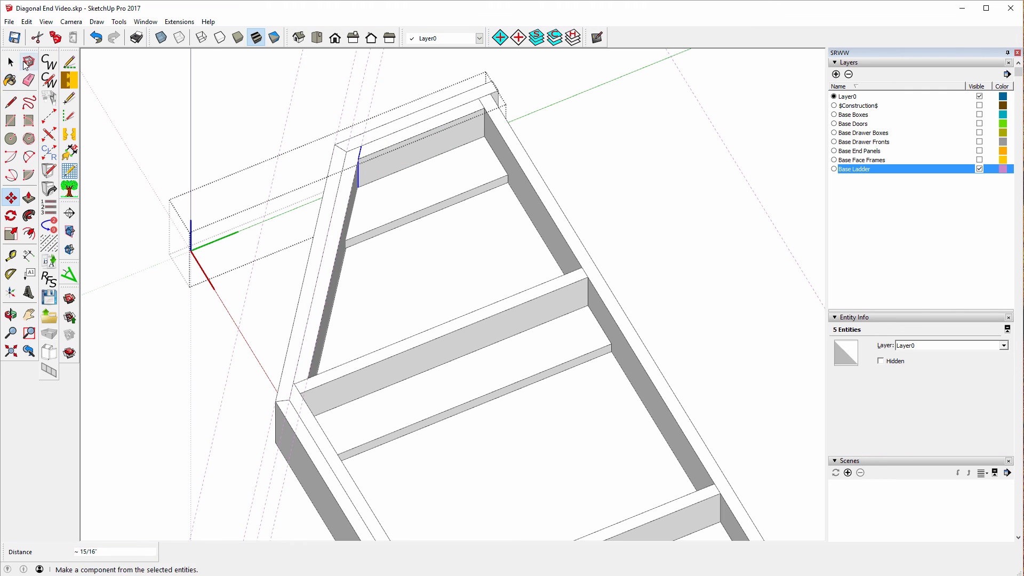
left_click(11, 62)
left_click(134, 90)
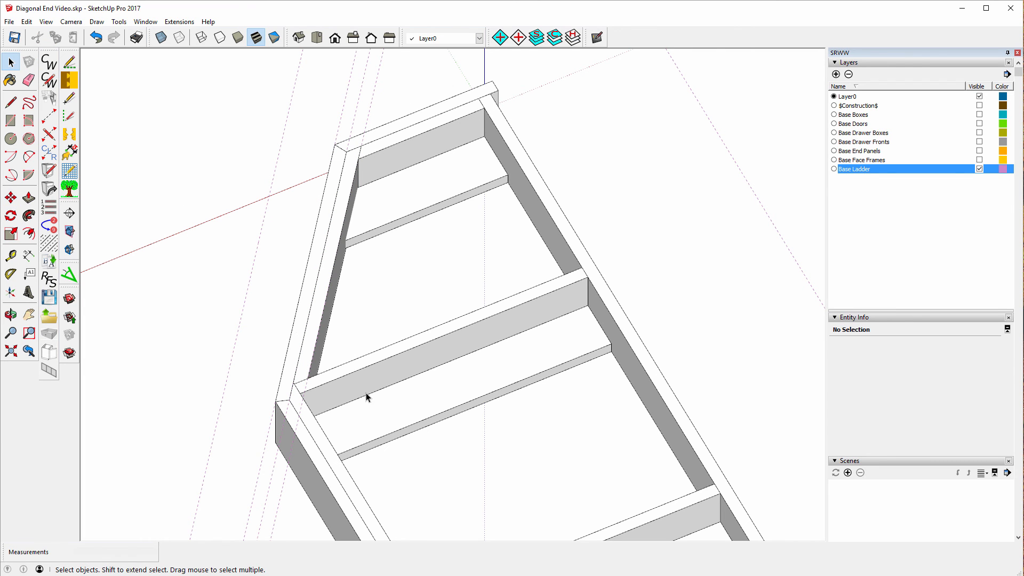
Step: Shorten the left end short stretcher by moving its angled end, in X-ray view, to the diagonal tie's inner face
left_click(370, 223)
right_click(371, 223)
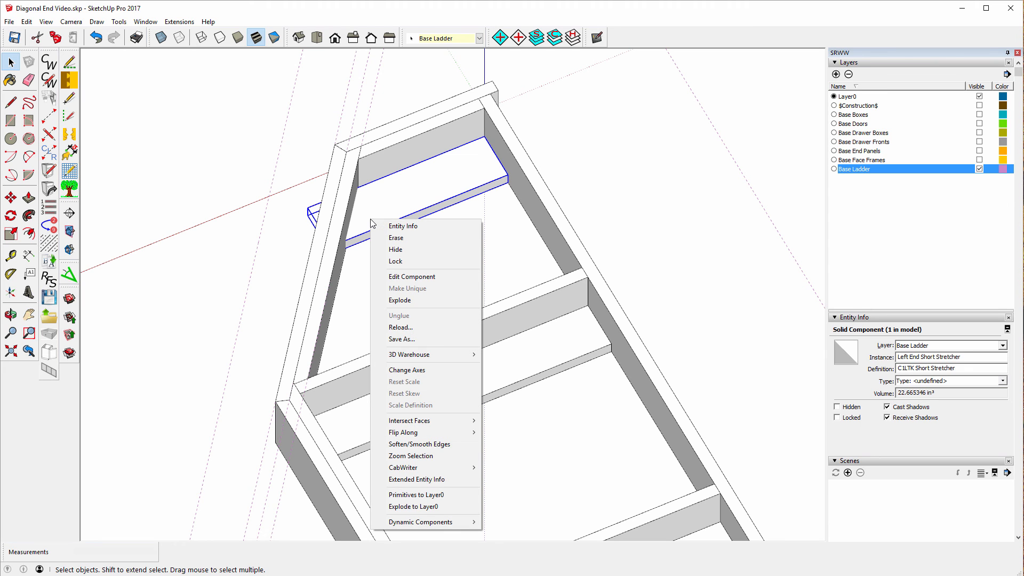
left_click(408, 279)
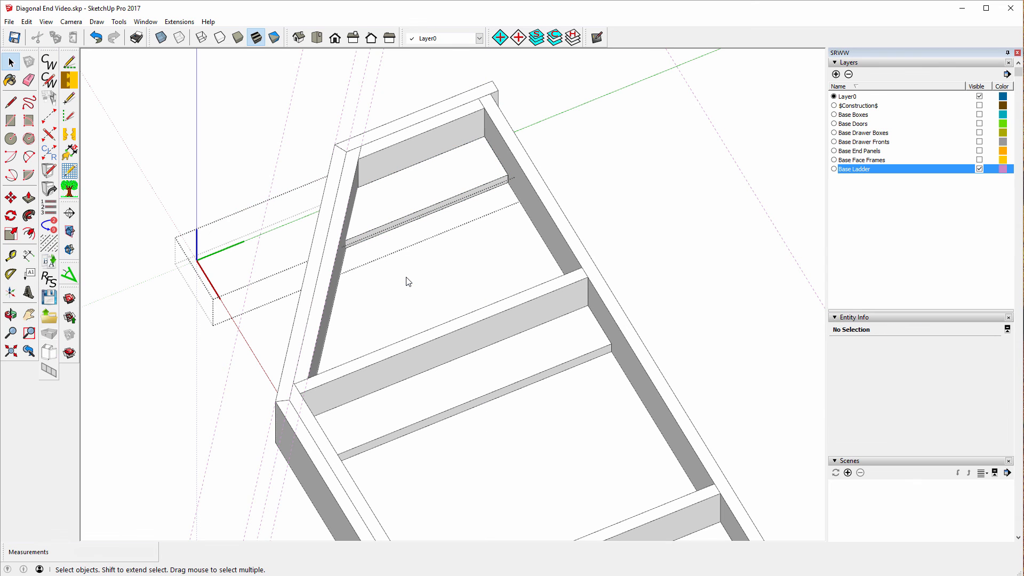
left_click_drag(281, 155, 438, 290)
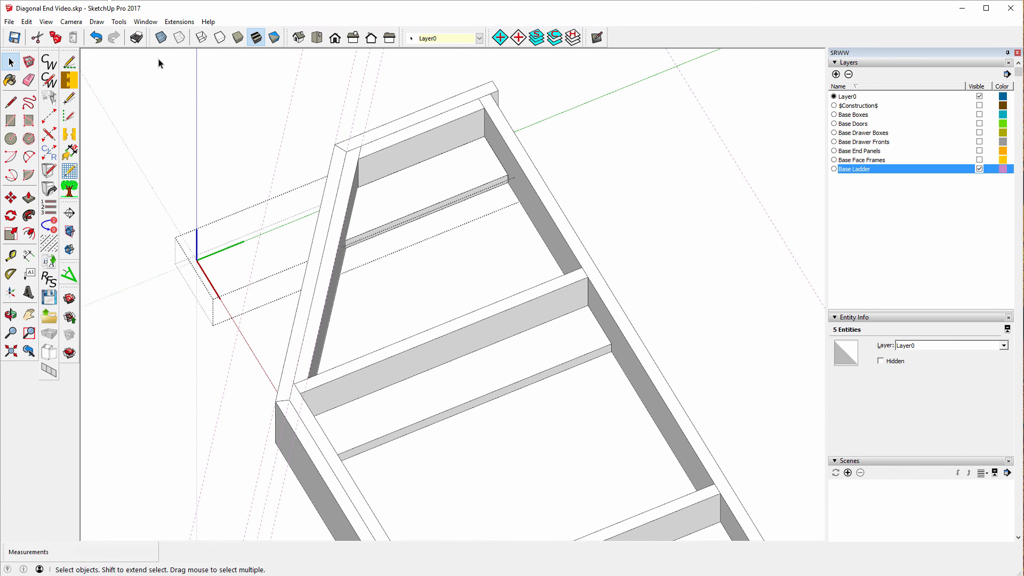
left_click(161, 37)
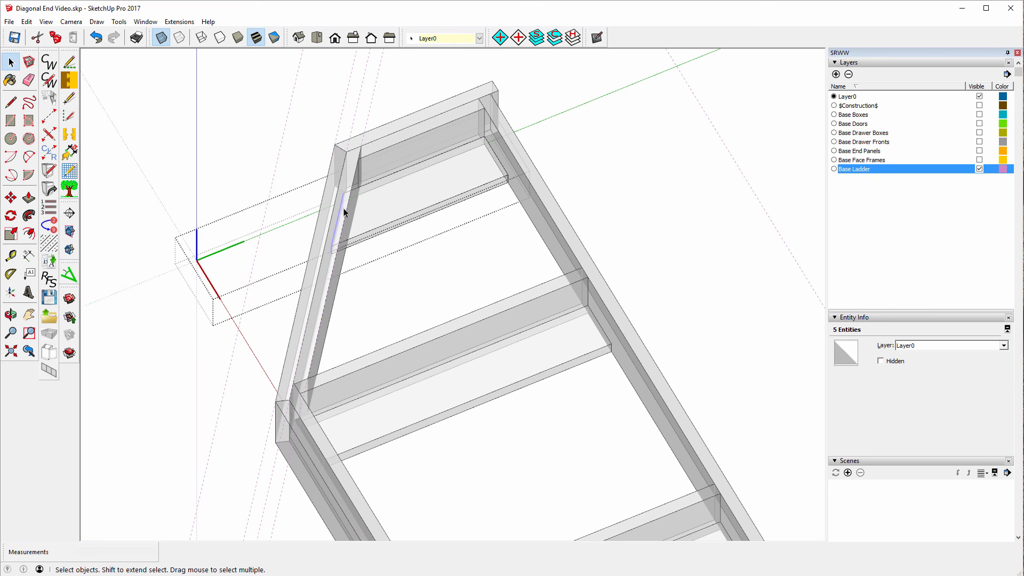
left_click(11, 198)
scroll(347, 167, "up", 5)
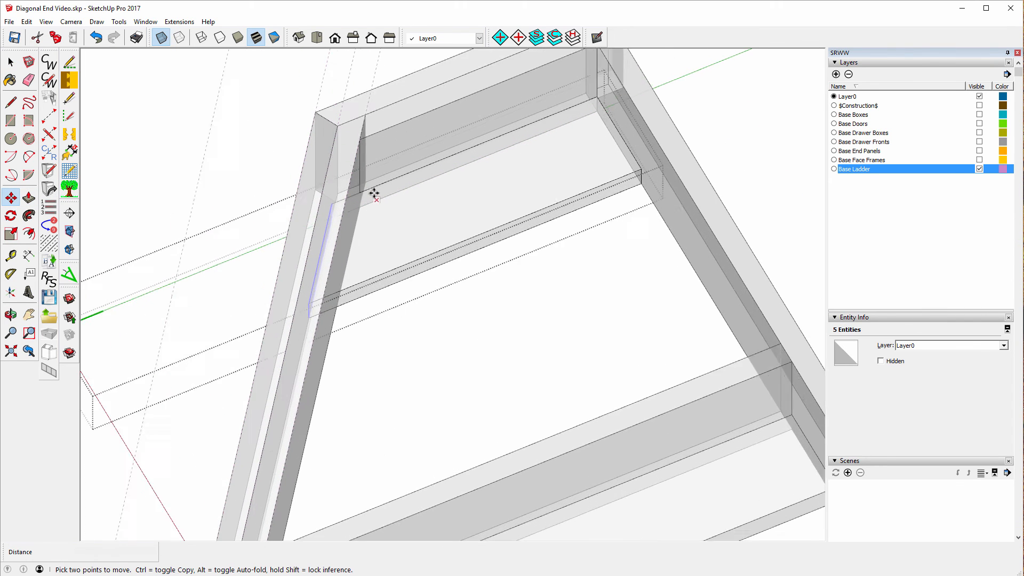
left_click(315, 207)
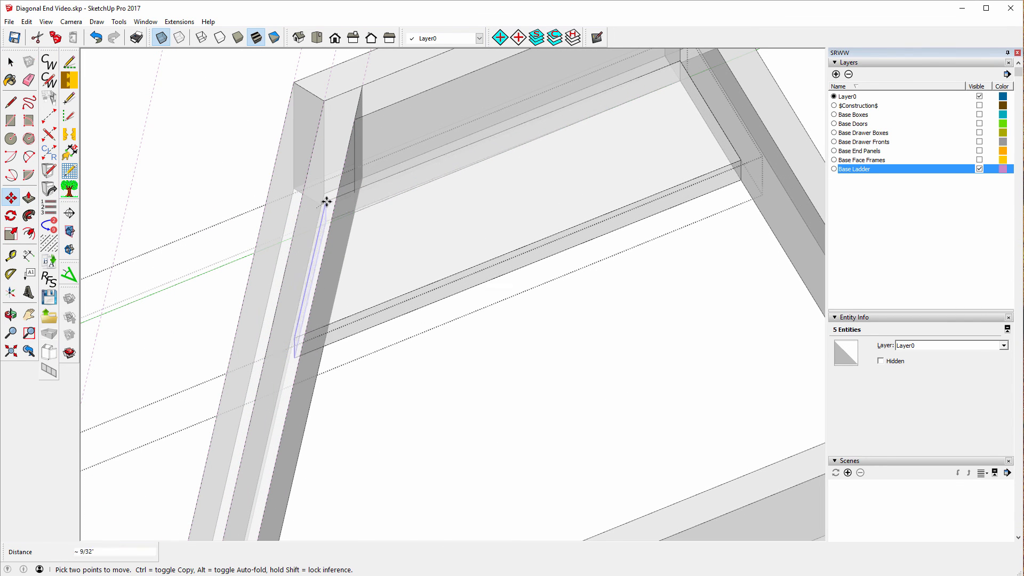
left_click(355, 193)
scroll(382, 250, "down", 5)
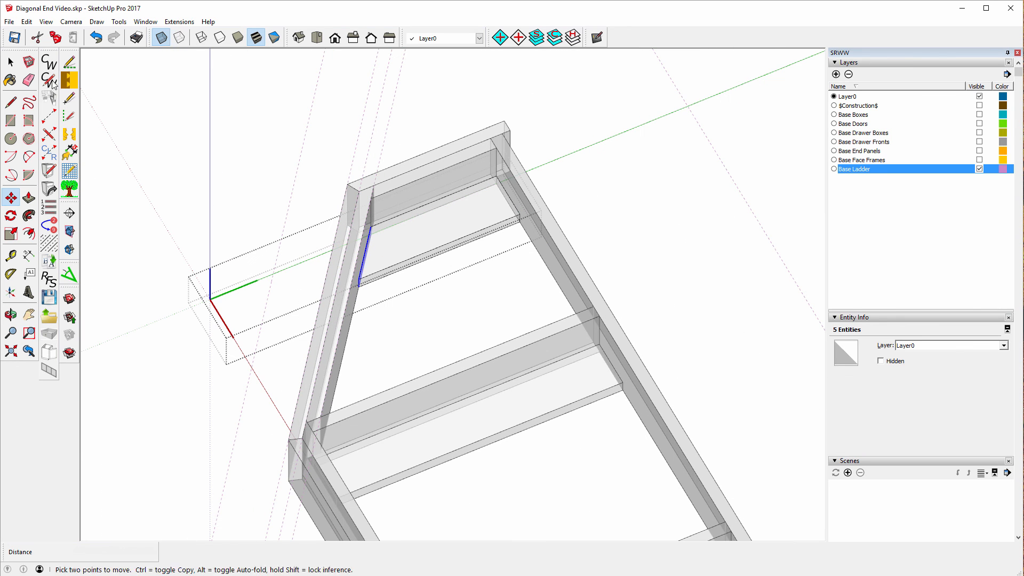
left_click(11, 62)
left_click(154, 111)
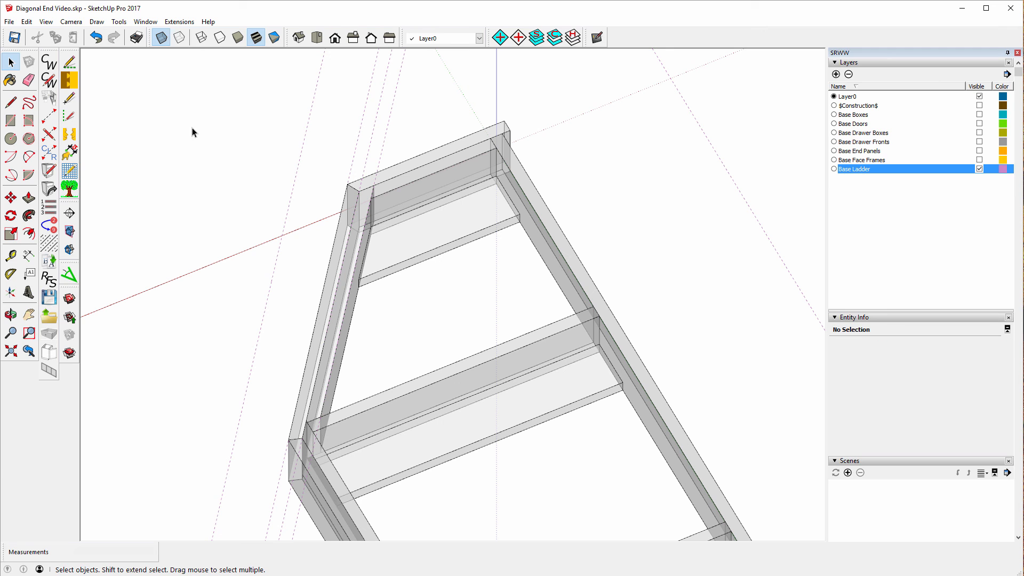
left_click(160, 37)
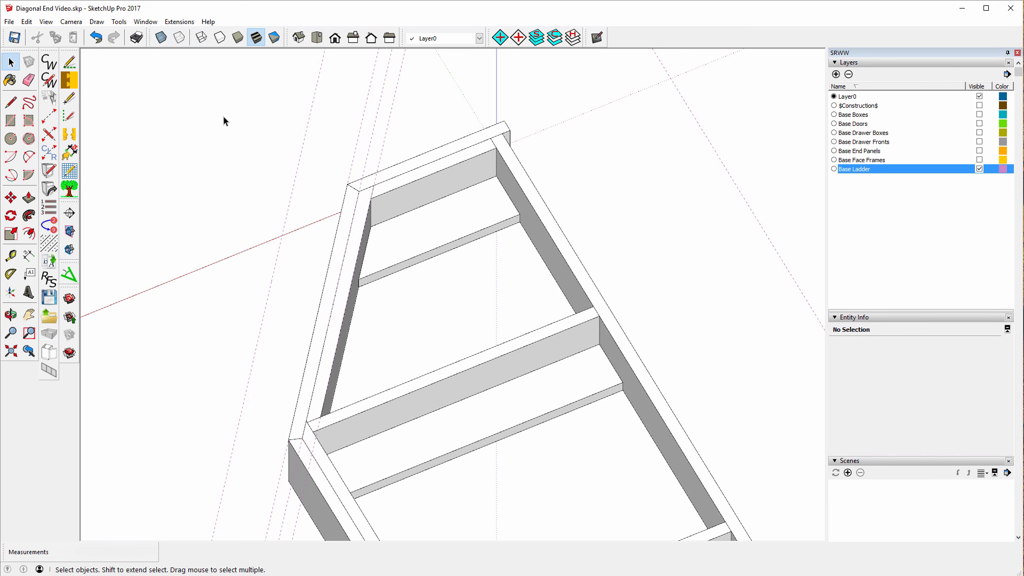
Step: Delete all construction guides from the model
scroll(379, 195, "down", 8)
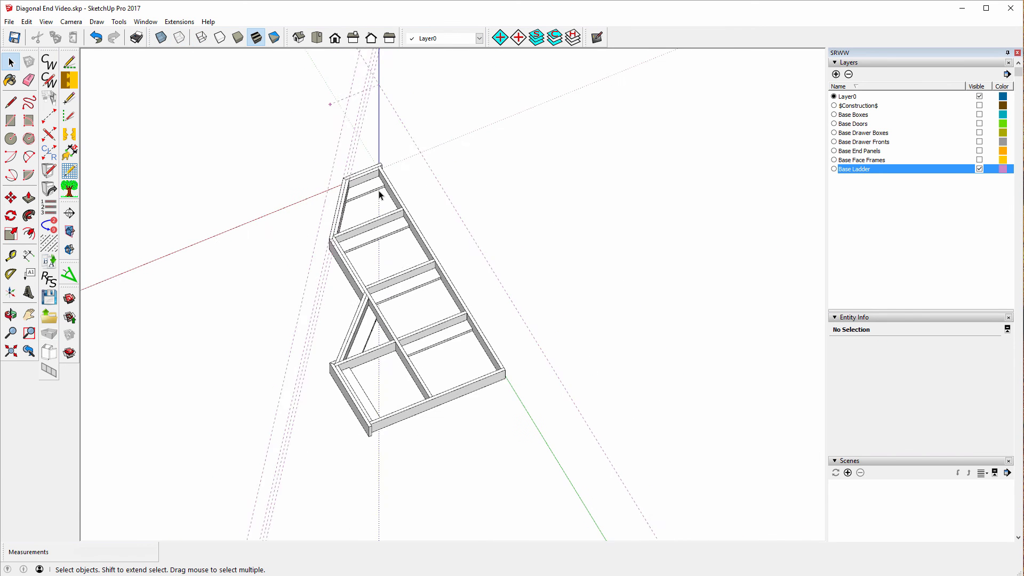
left_click(33, 25)
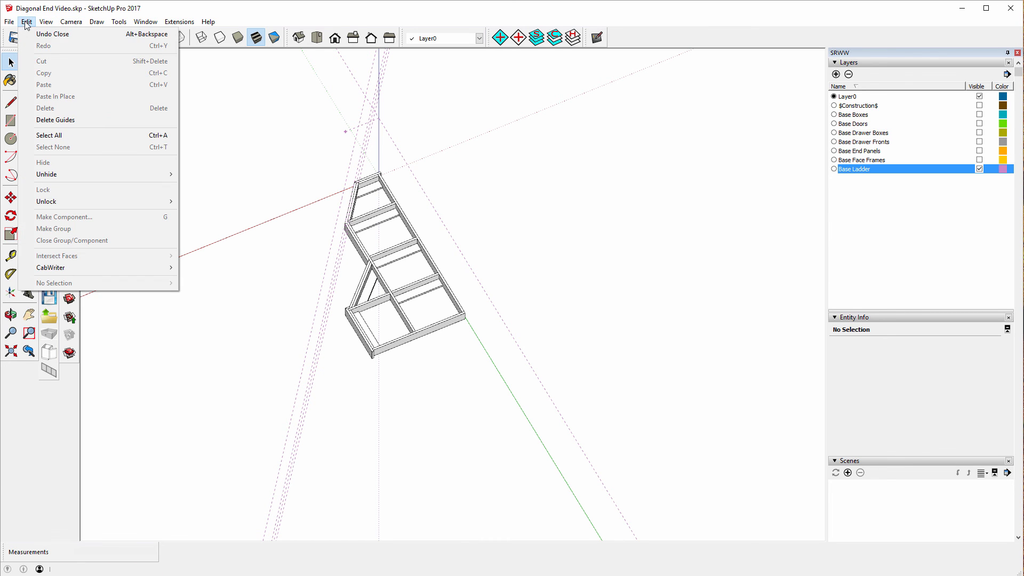
left_click(58, 120)
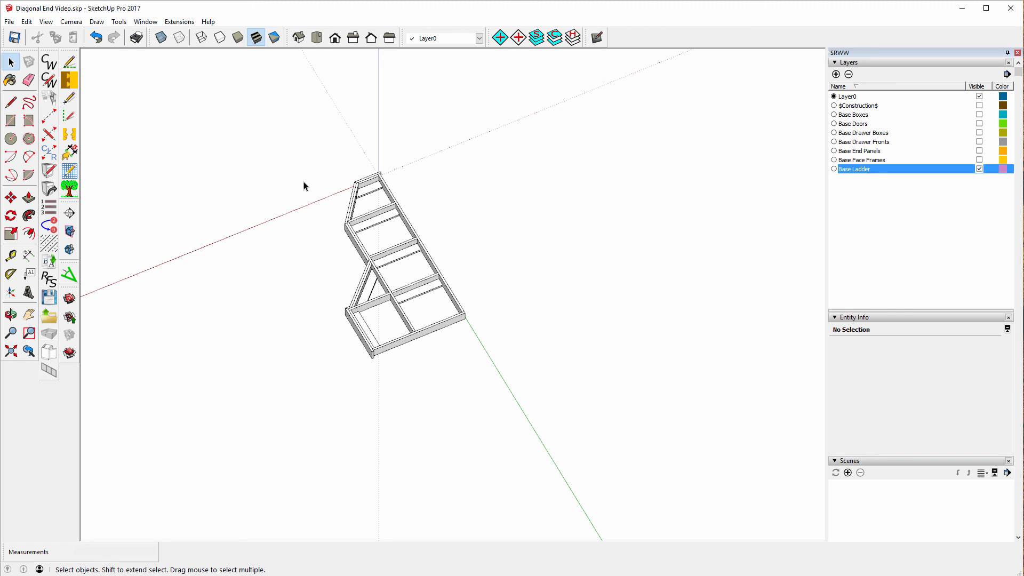
Step: Show all layers and display the complete cabinet run in isometric view, zoomed to its extents
left_click(537, 37)
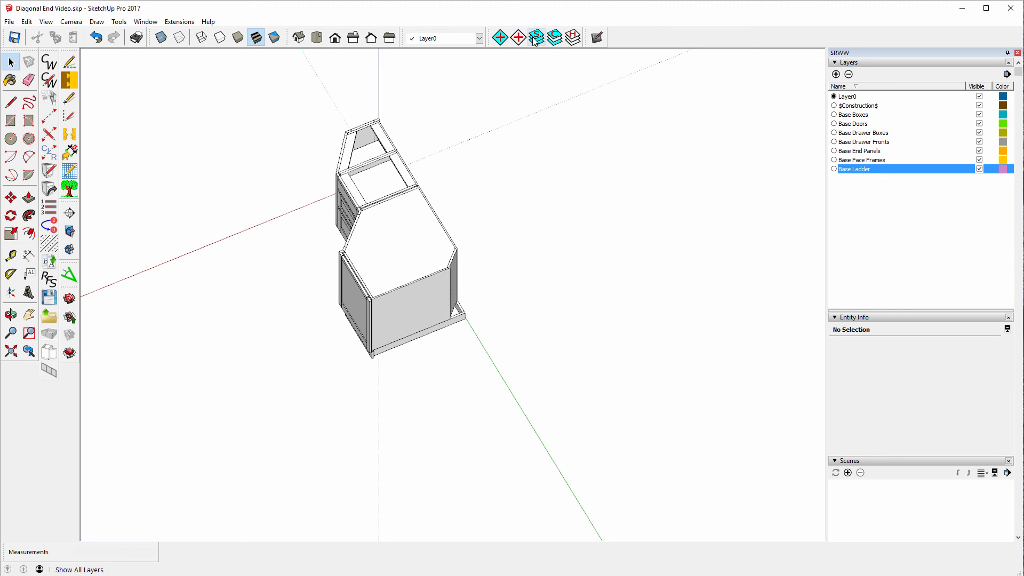
left_click(355, 40)
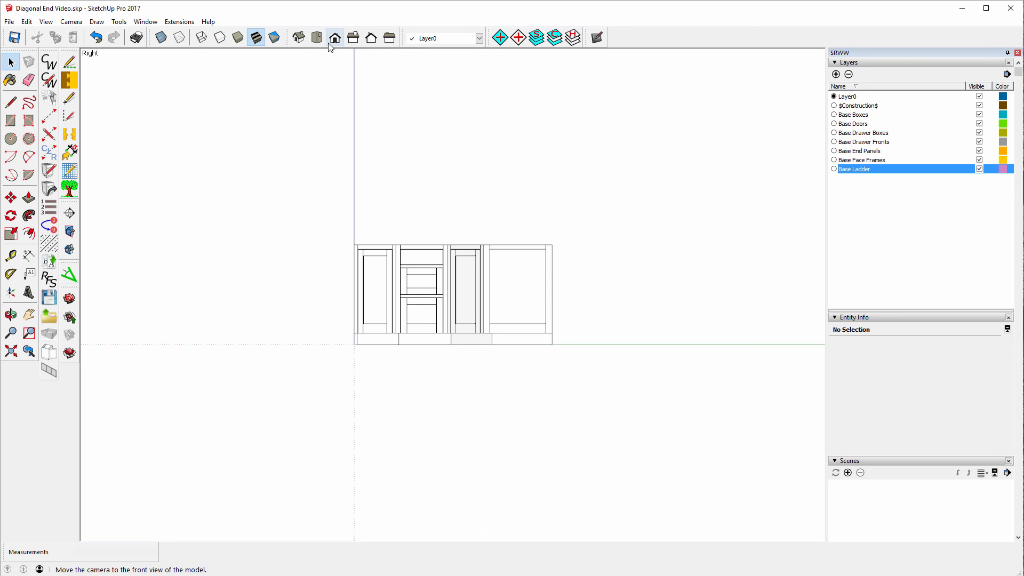
left_click(299, 38)
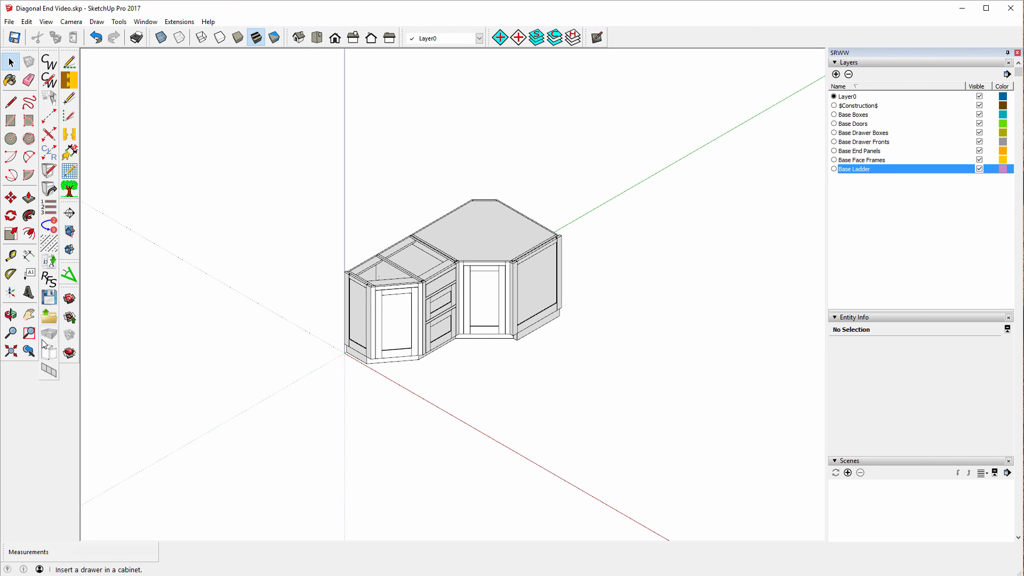
left_click(12, 351)
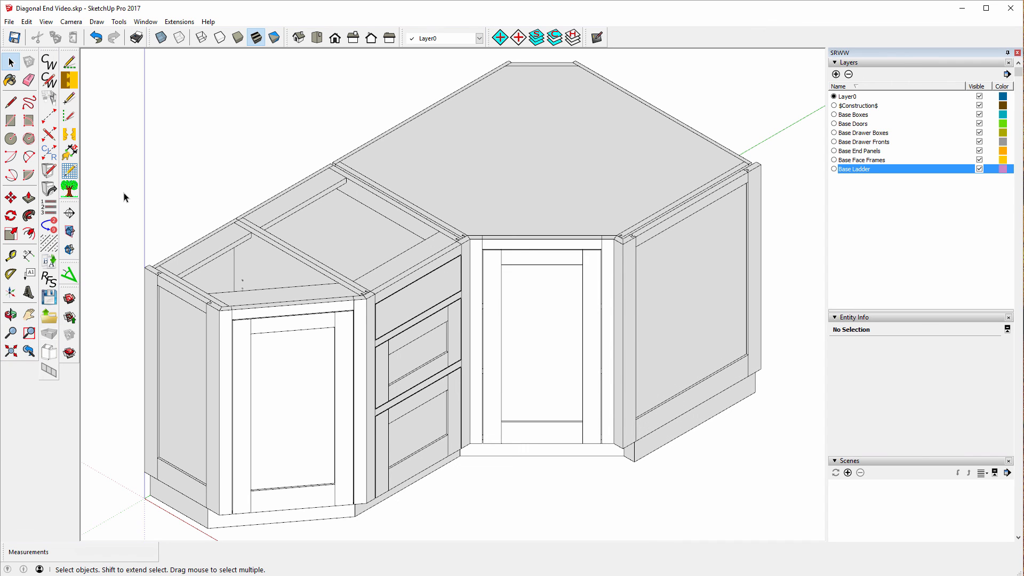